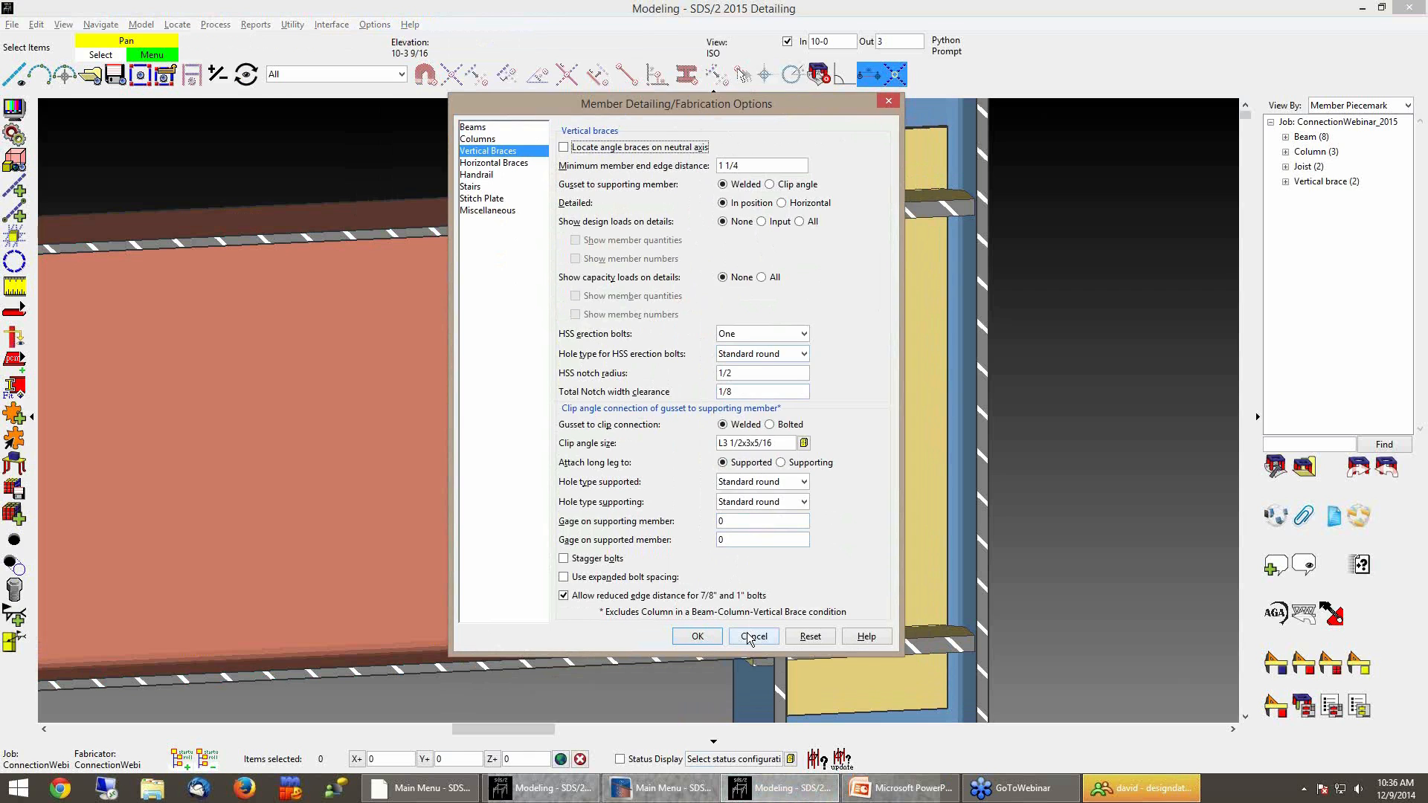
Cancel the member detailing options dialog and advance the presentation by one slide
click(747, 637)
click(879, 790)
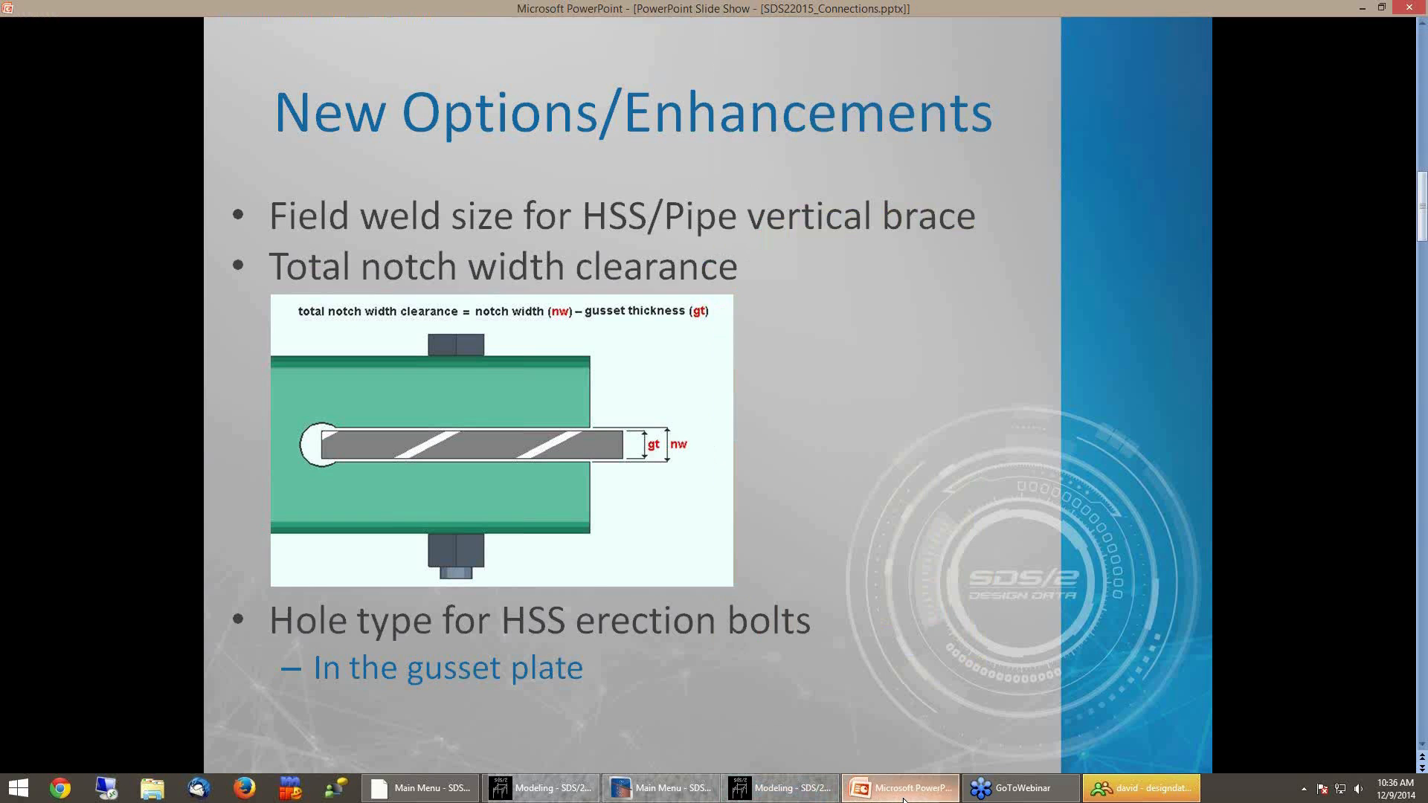
click(913, 445)
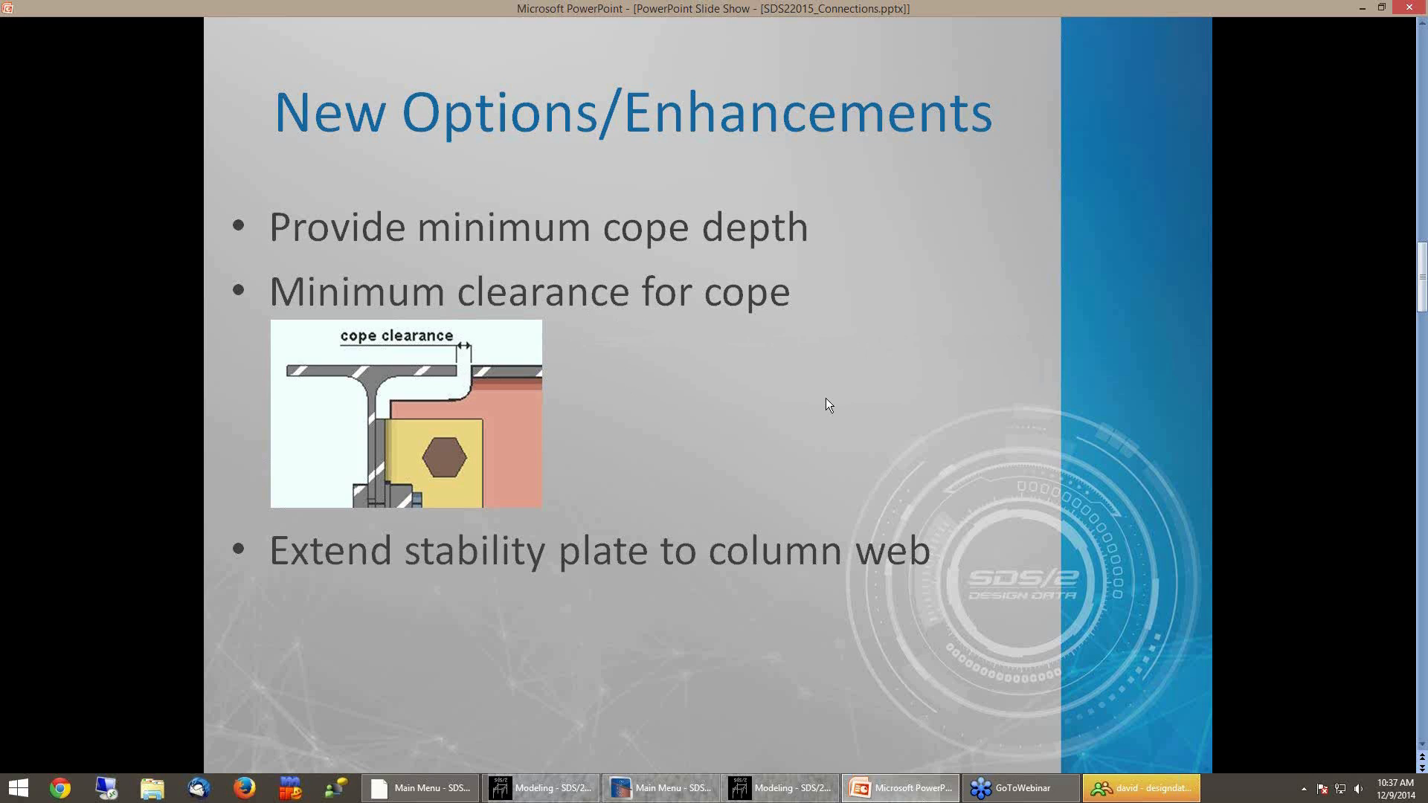
click(781, 788)
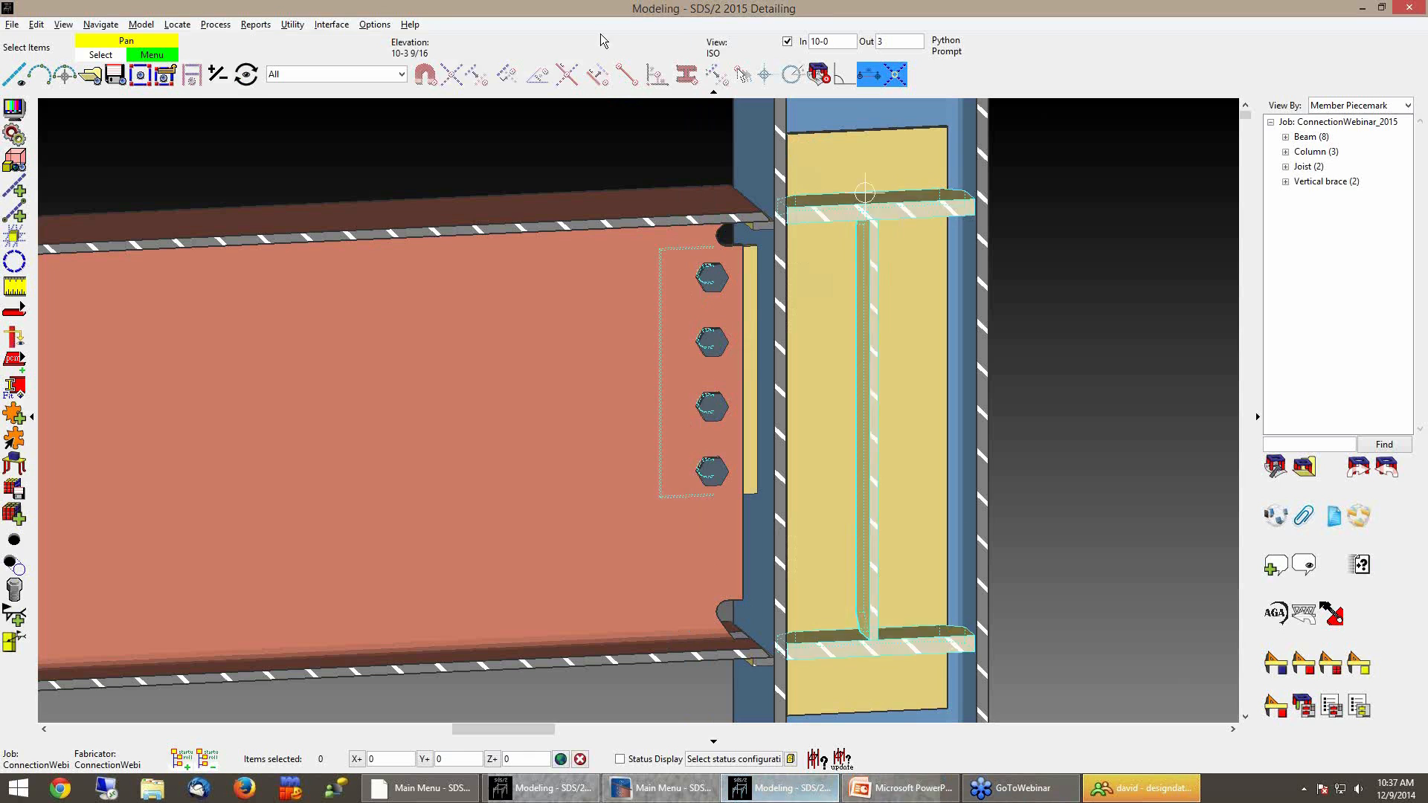
Review the beam minimum cope depth and cope clearance options in the member detailing/fabrication options without saving
click(383, 24)
mouse_move(446, 67)
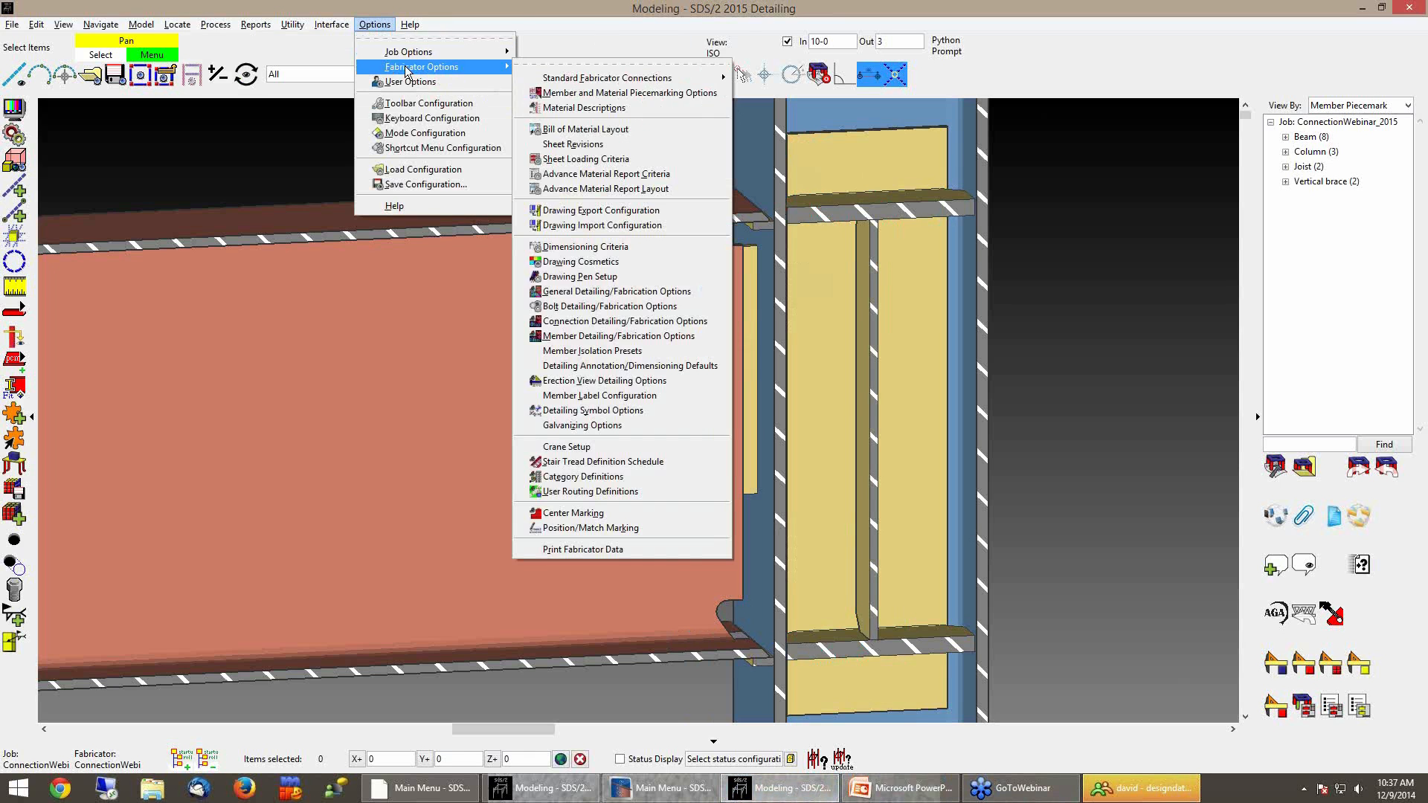
click(570, 337)
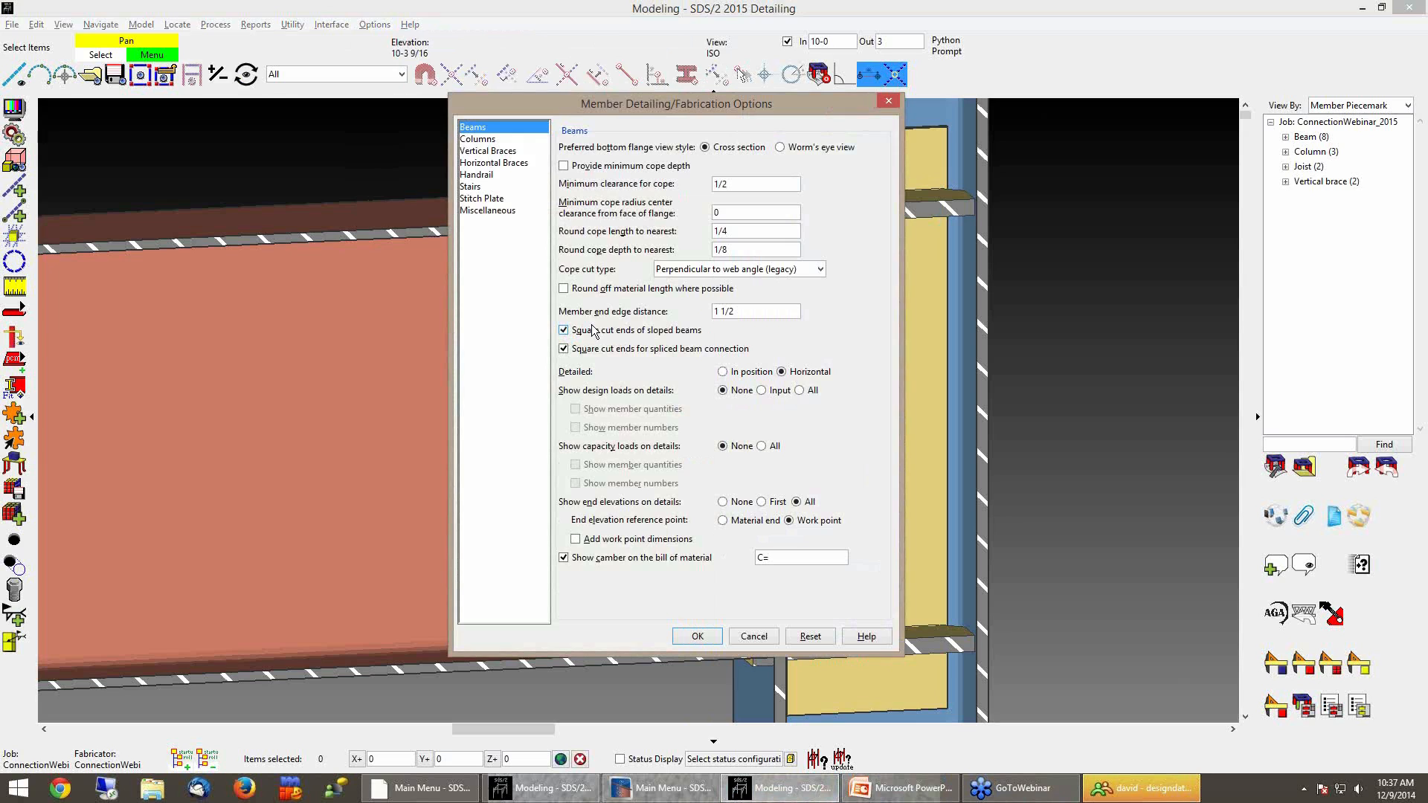
click(595, 168)
click(595, 169)
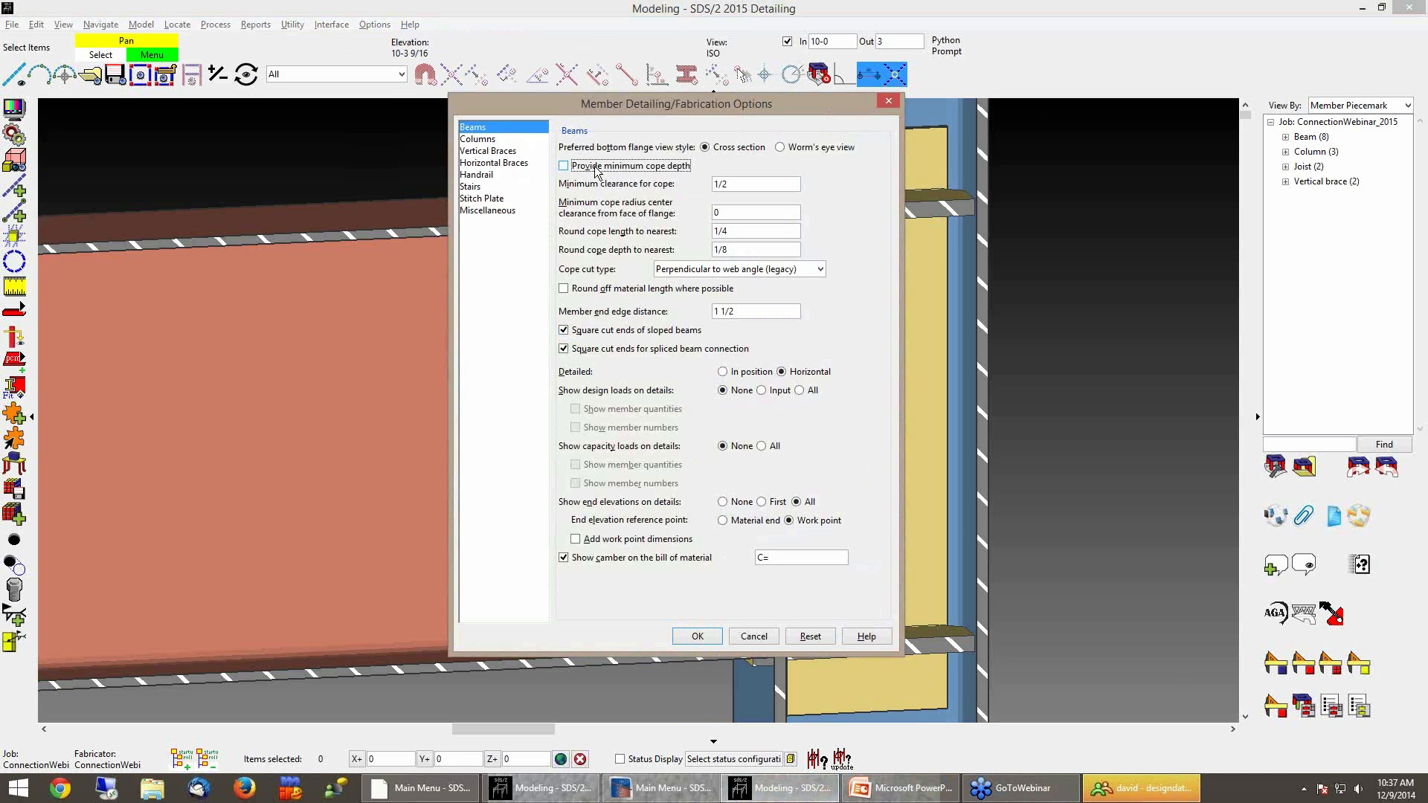
click(794, 186)
click(783, 186)
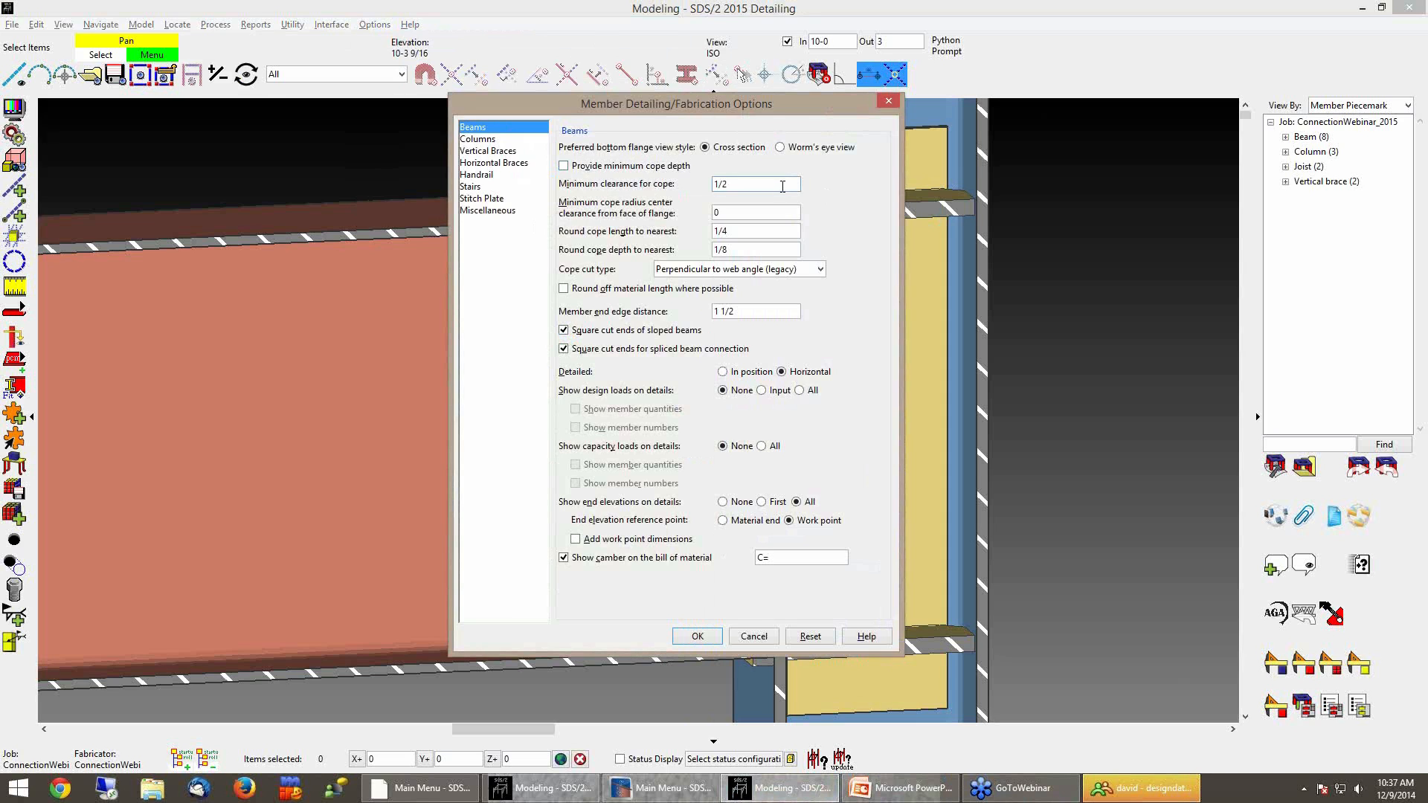
click(754, 637)
click(889, 796)
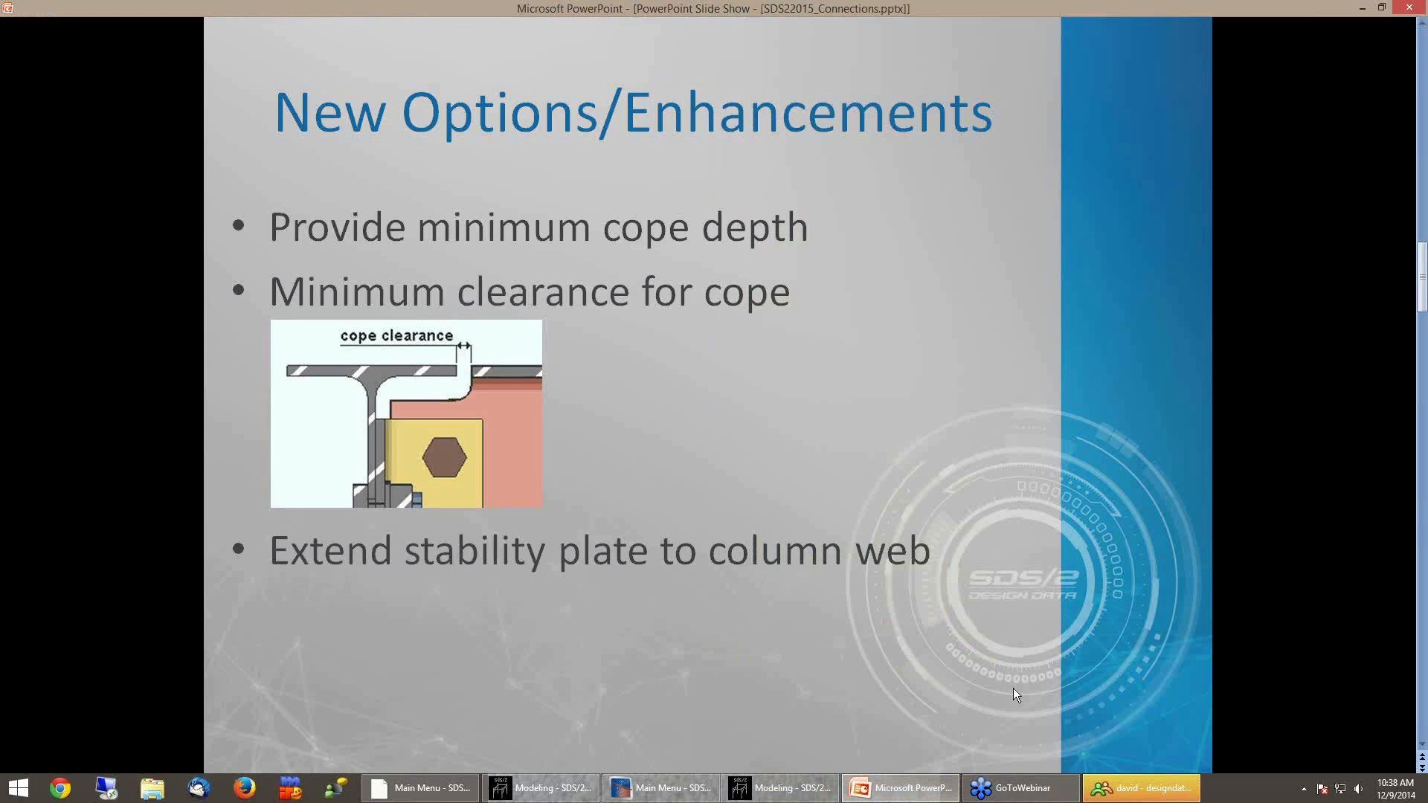
click(781, 788)
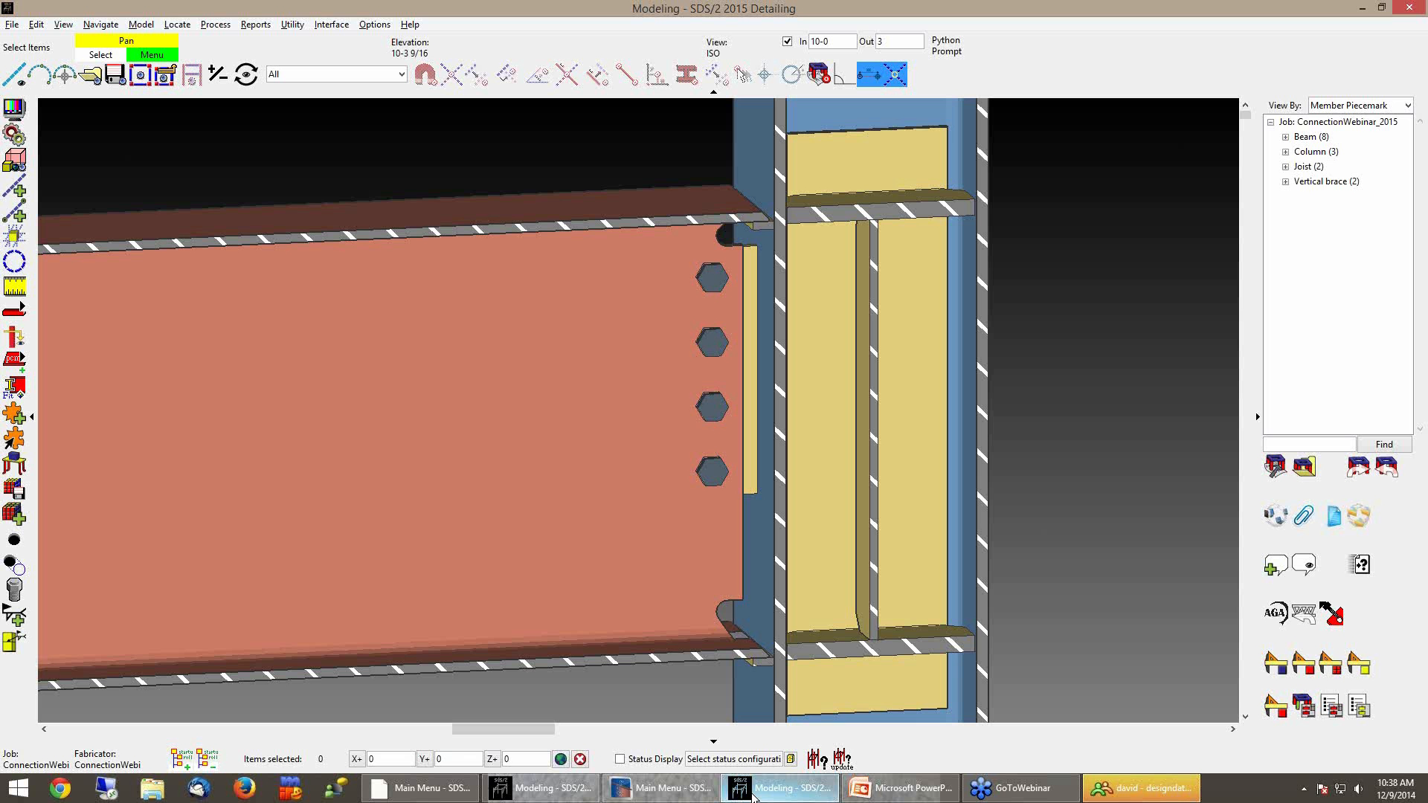
Zoom into the column connection at beam B_17 and examine it in plan
scroll(1099, 405, down, 10)
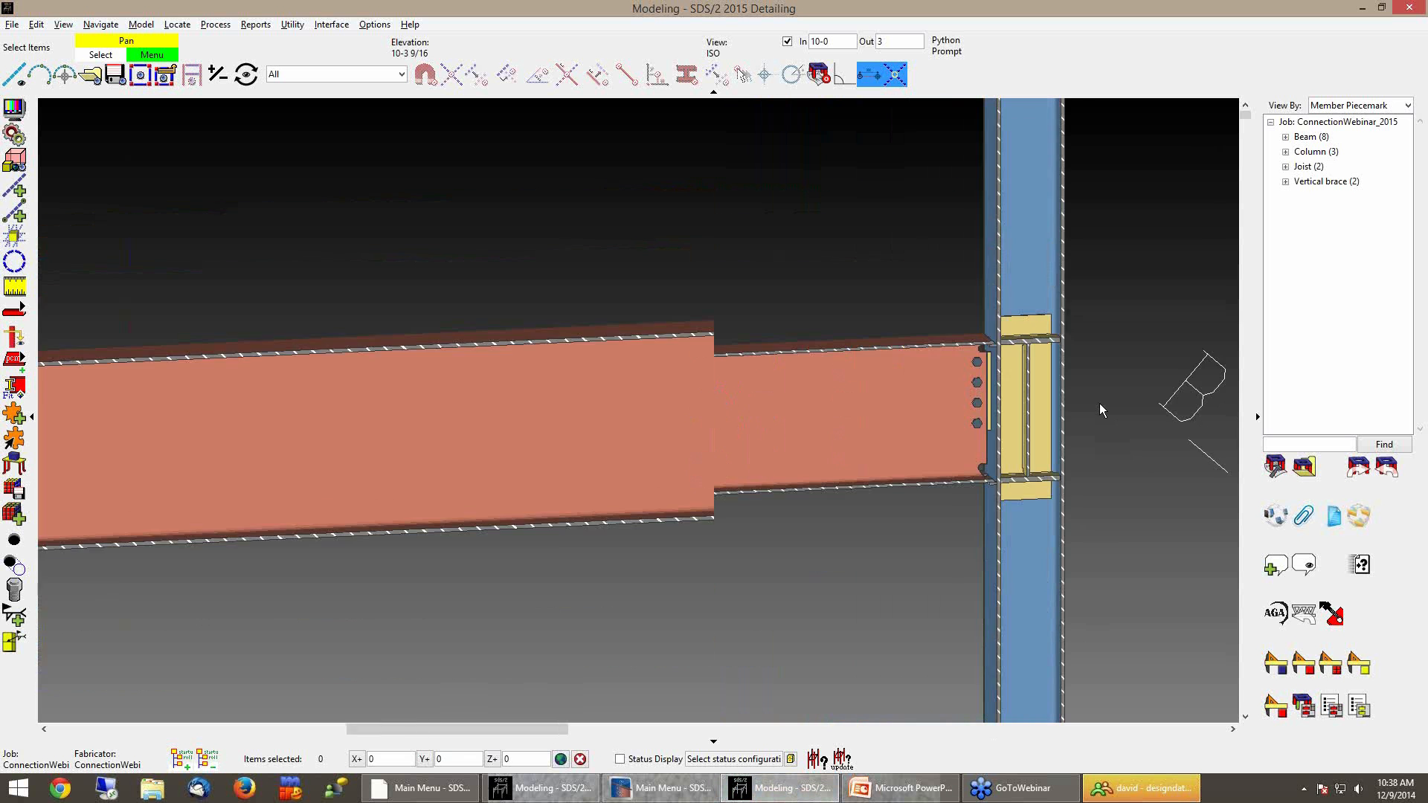
scroll(1024, 485, down, 6)
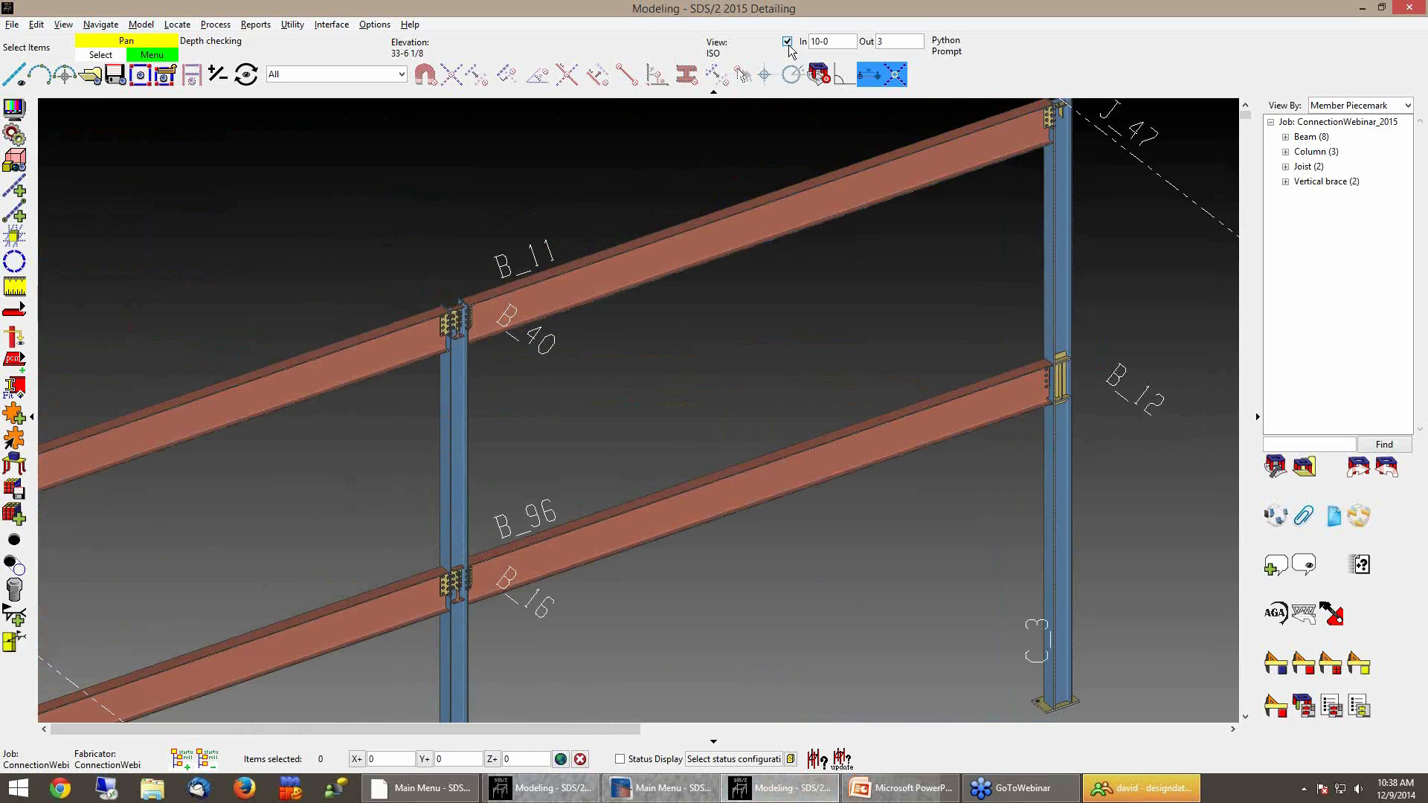
scroll(948, 392, down, 3)
scroll(851, 452, up, 10)
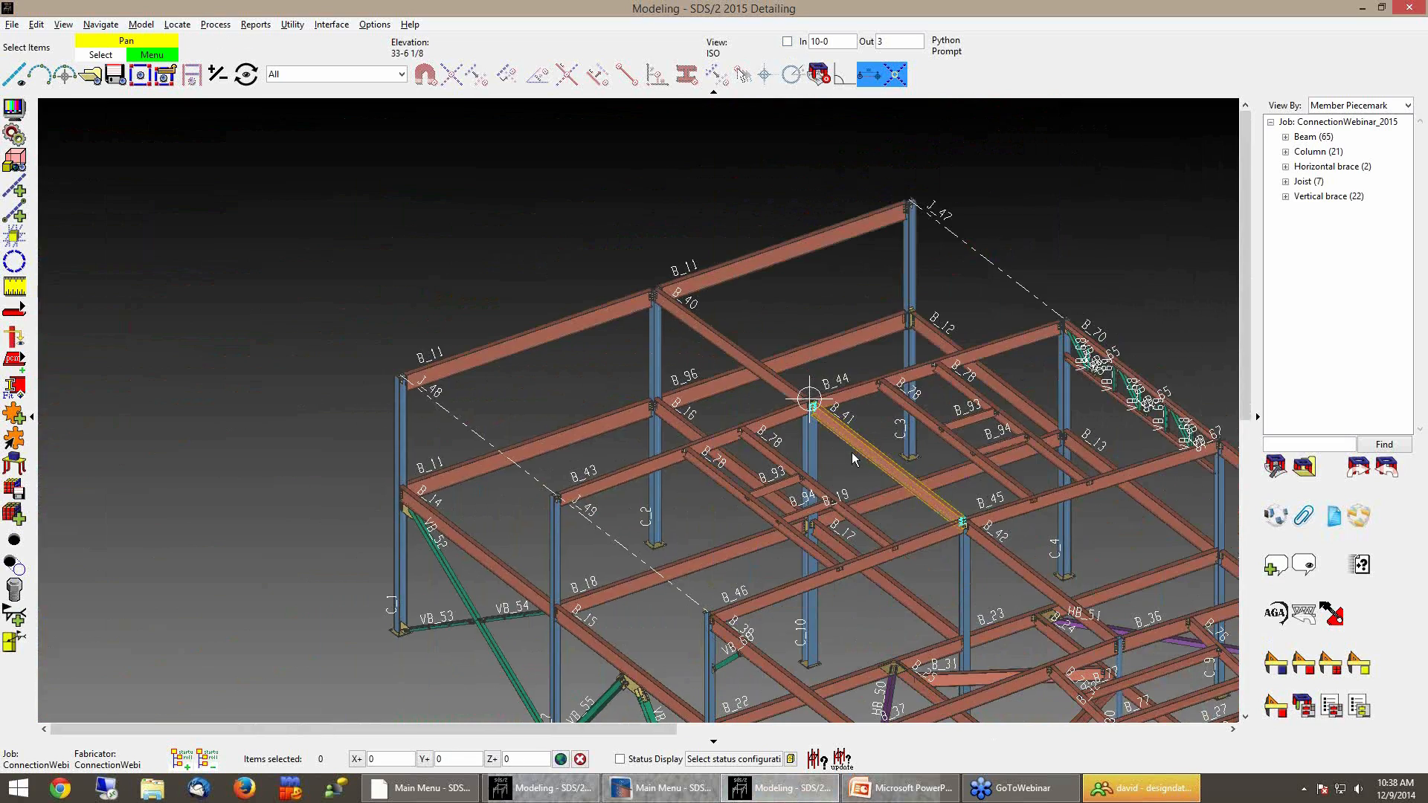
scroll(809, 510, up, 8)
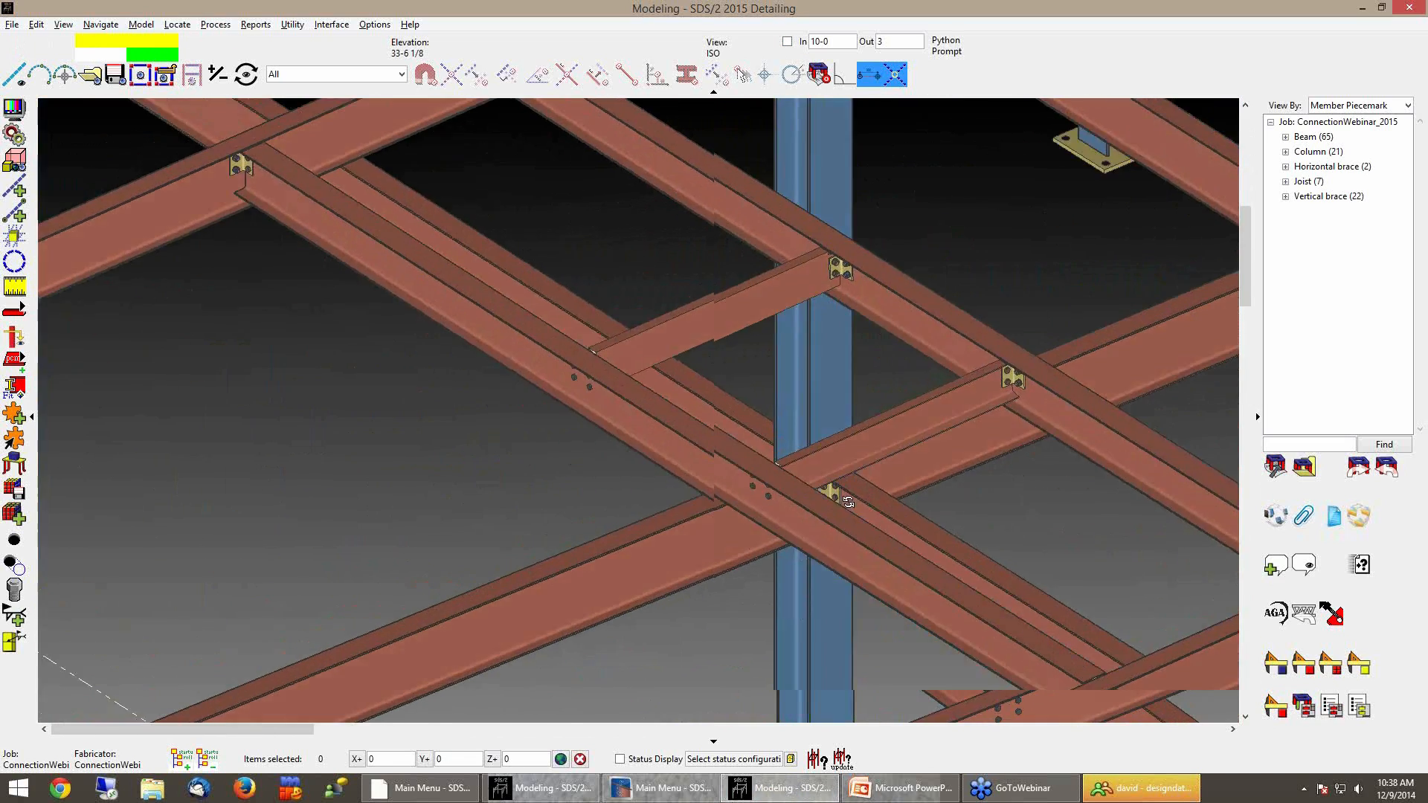
scroll(867, 495, up, 8)
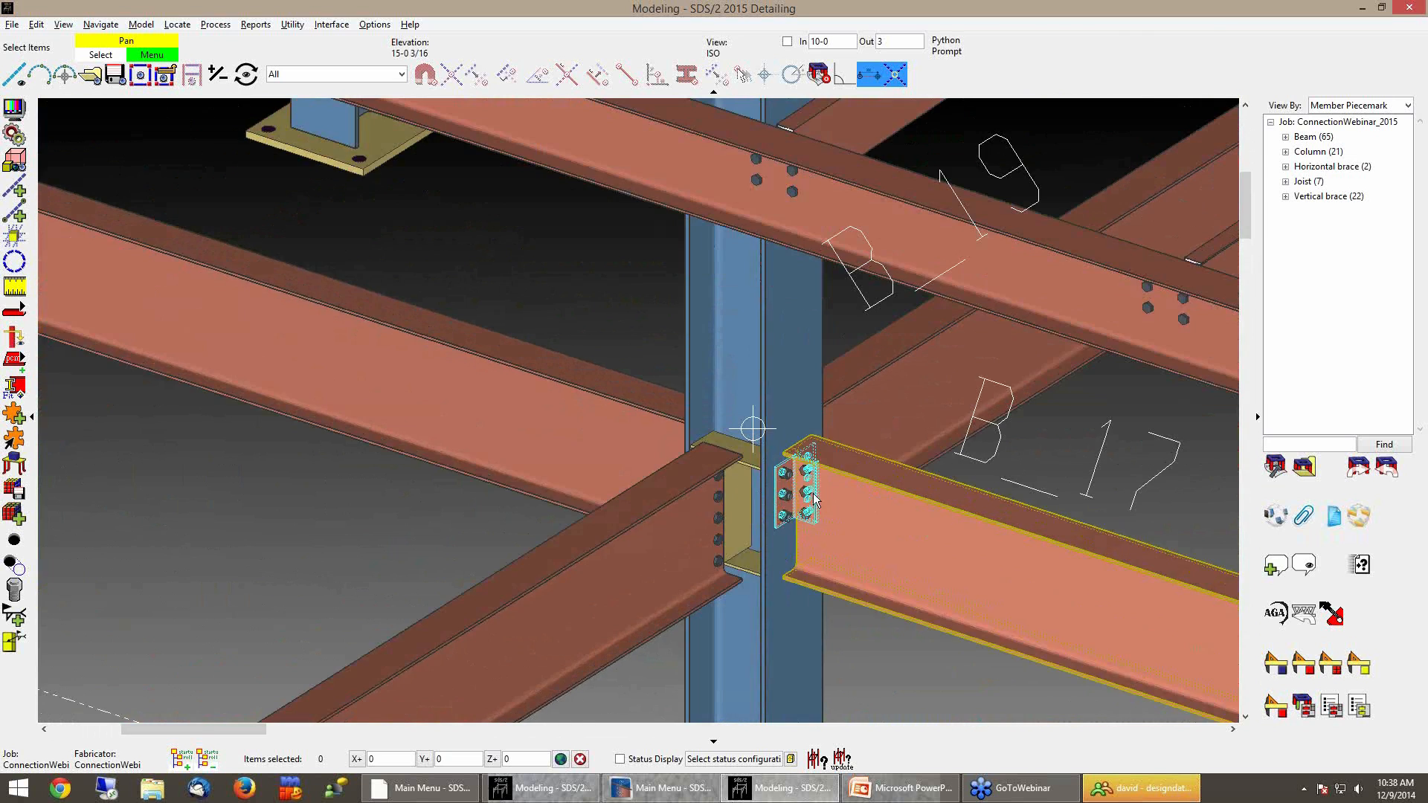
scroll(813, 382, up, 5)
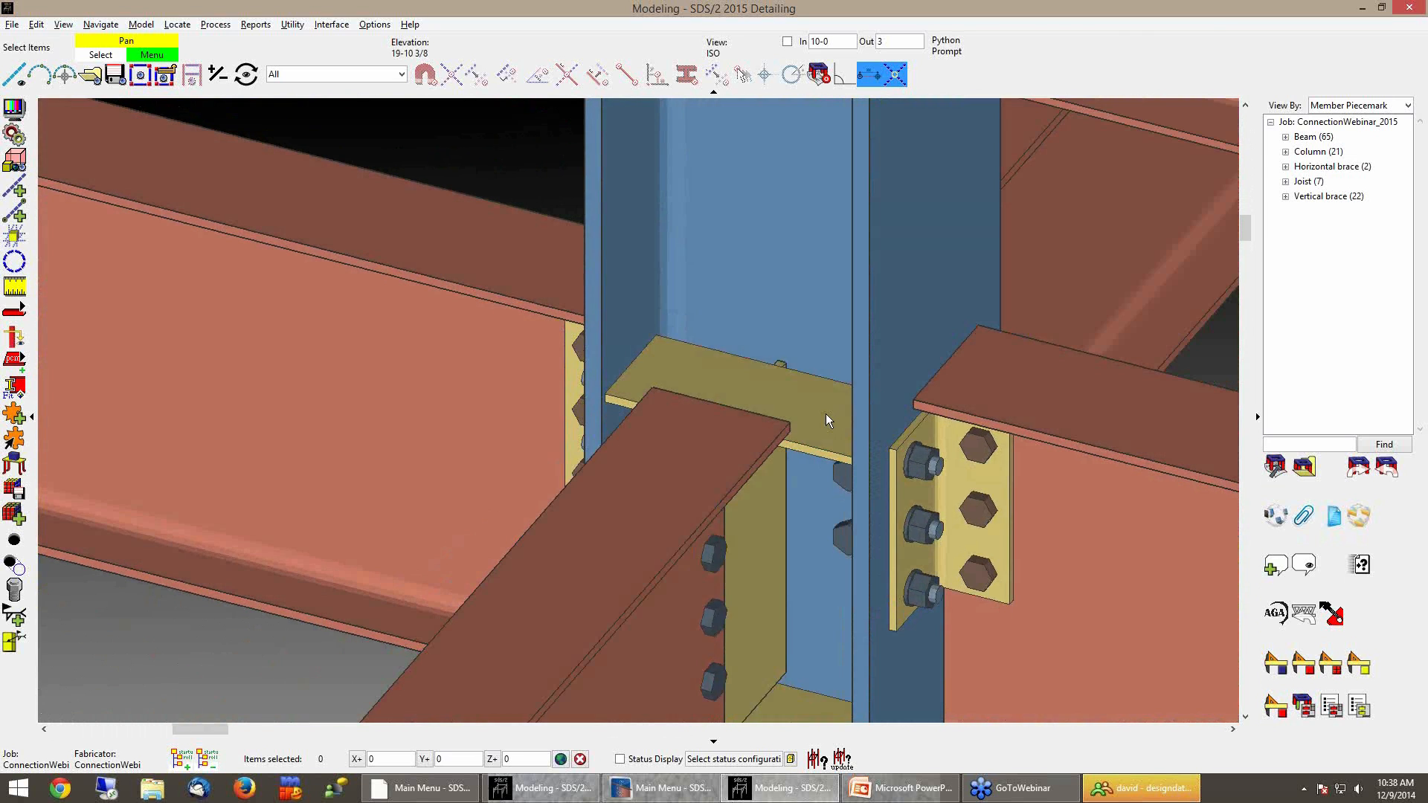
middle_click(824, 417)
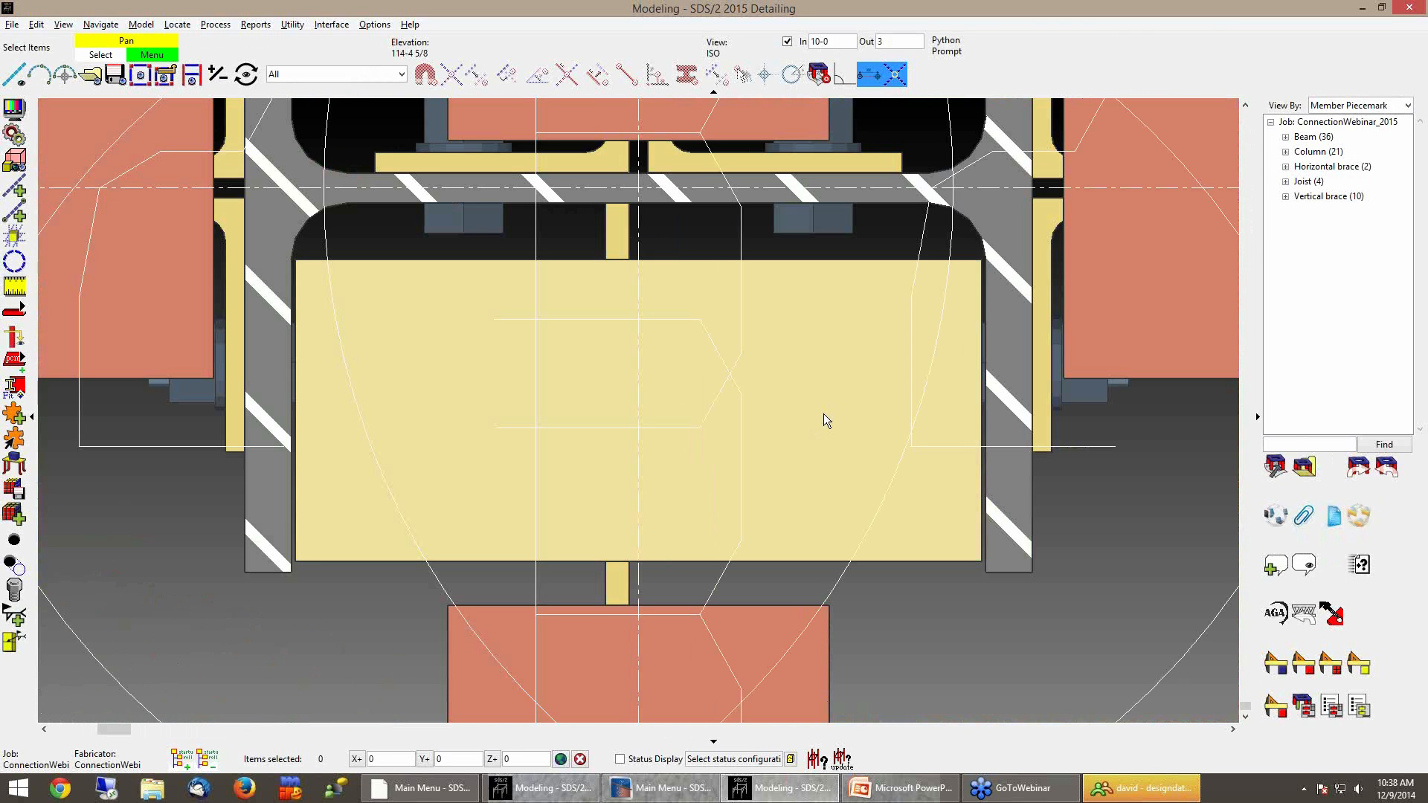
scroll(1019, 586, down, 8)
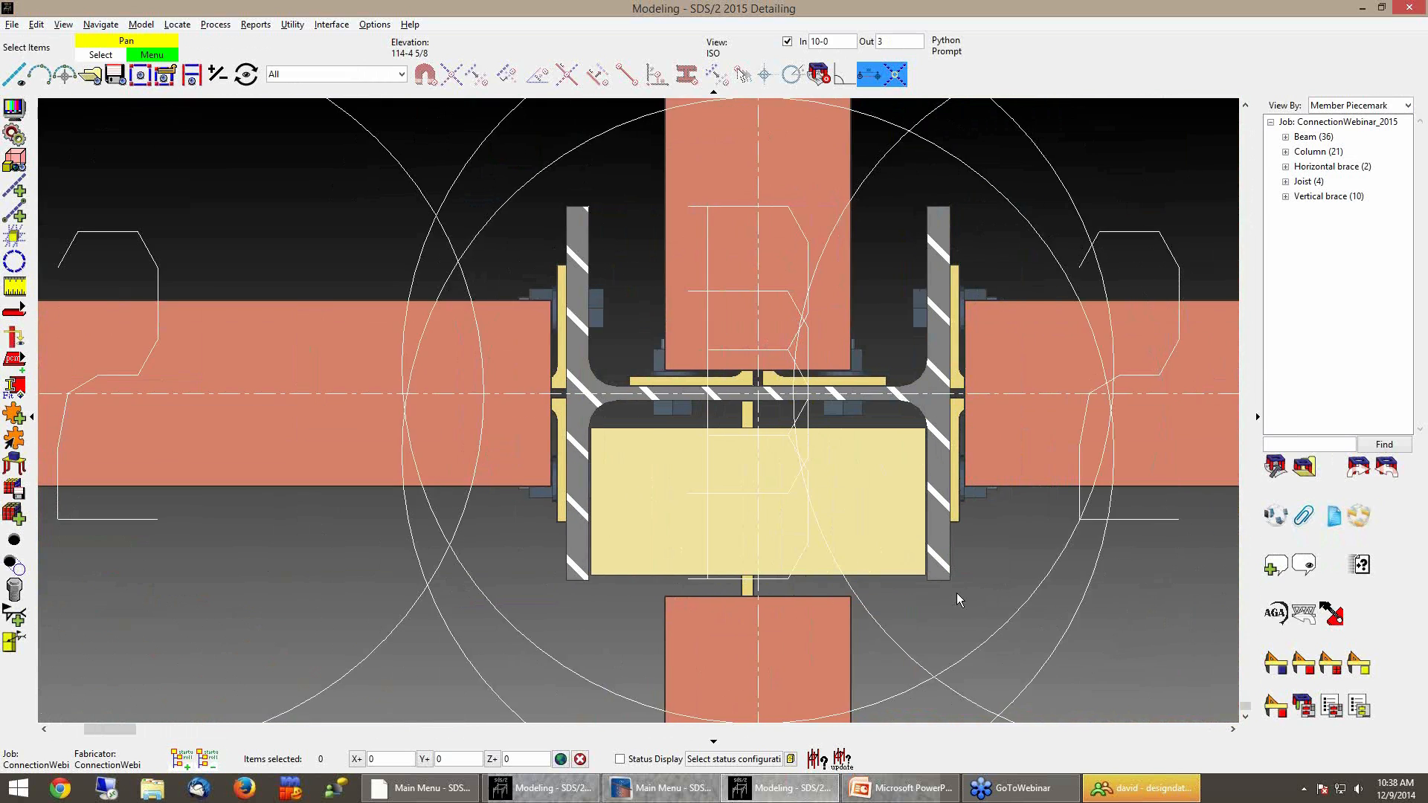
scroll(956, 603, down, 4)
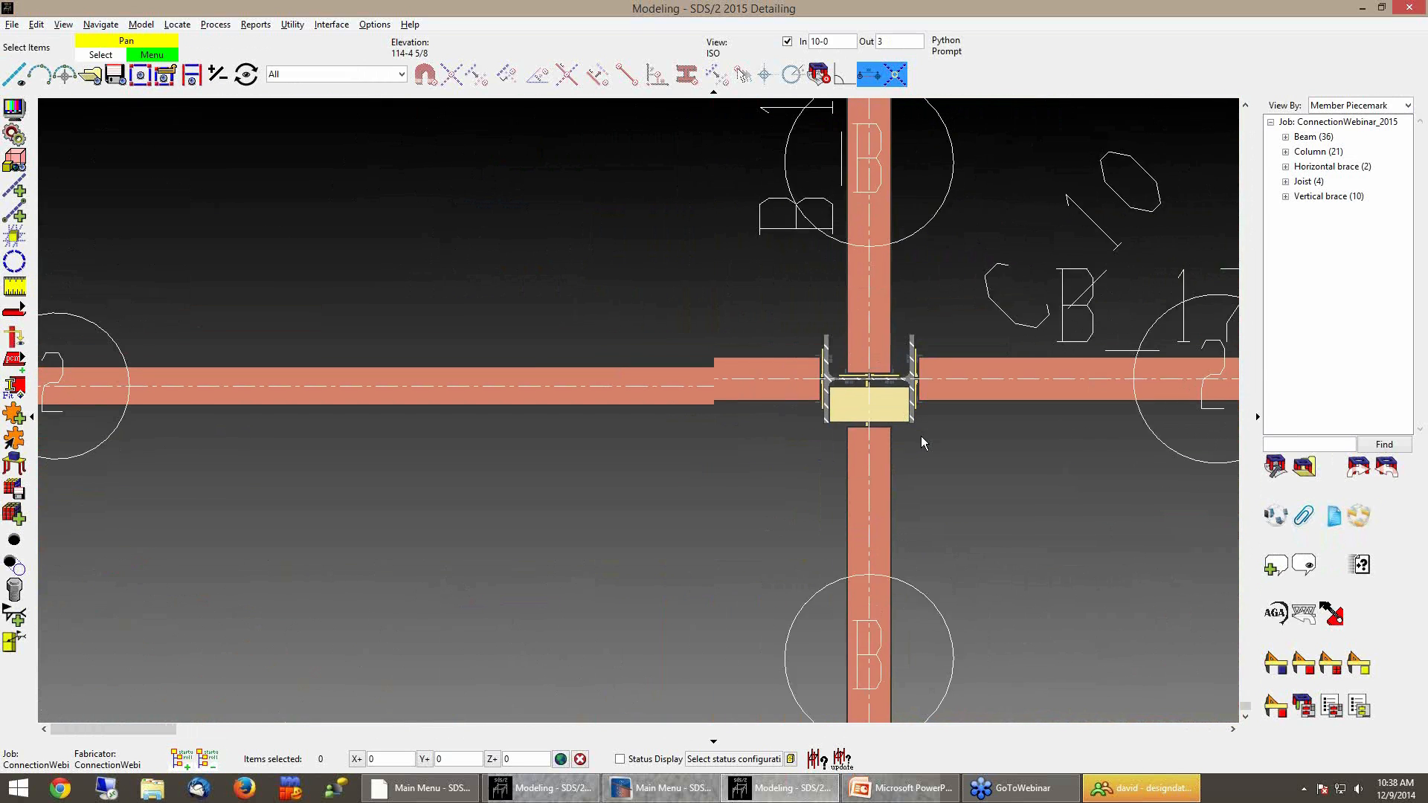
Turn off grid bubbles on finite erection views in the display options
click(4, 108)
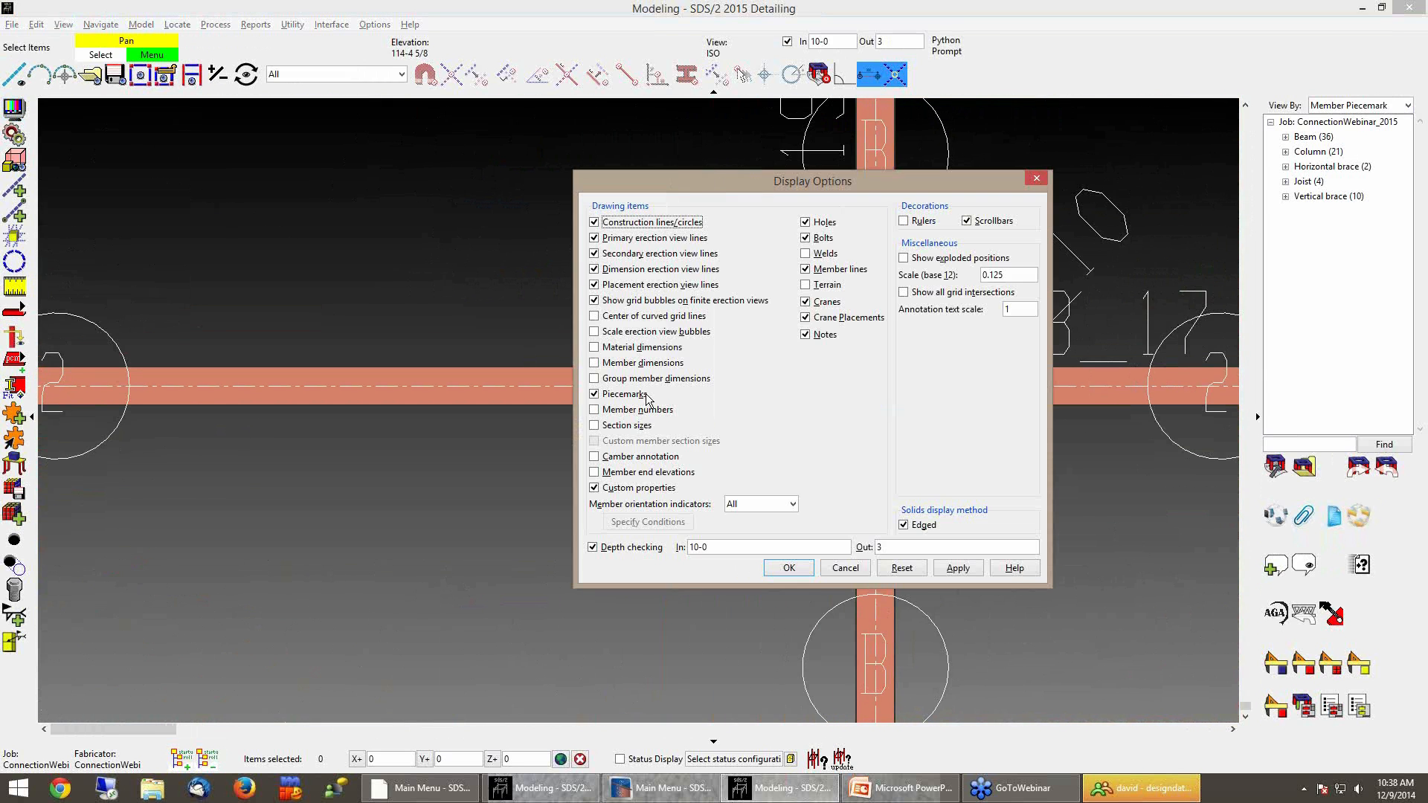
click(633, 300)
click(789, 567)
Edit beam member 19 and change its right-end Extend stabilizer plates to connection specification
middle_drag(1009, 550, 850, 555)
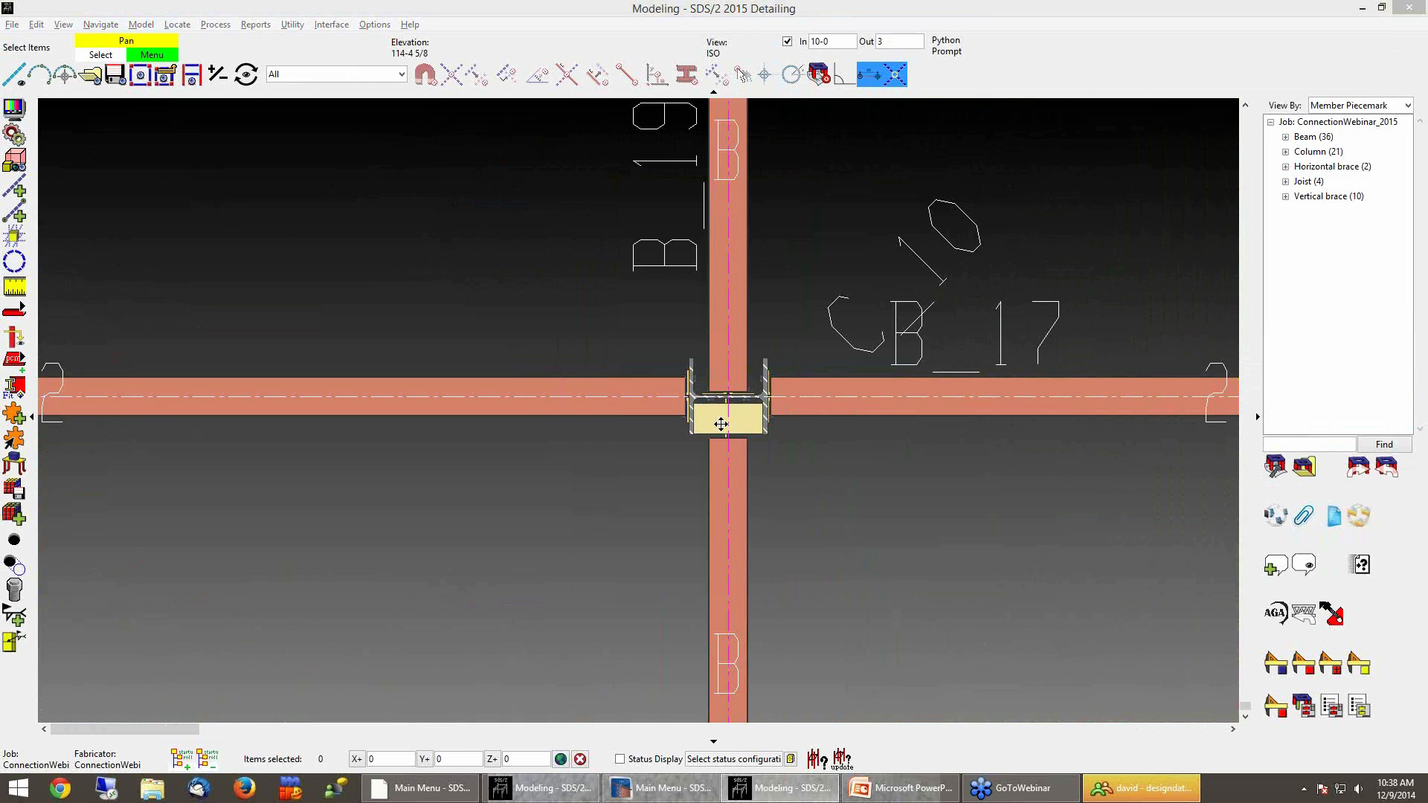
middle_drag(740, 431, 694, 456)
scroll(693, 452, up, 5)
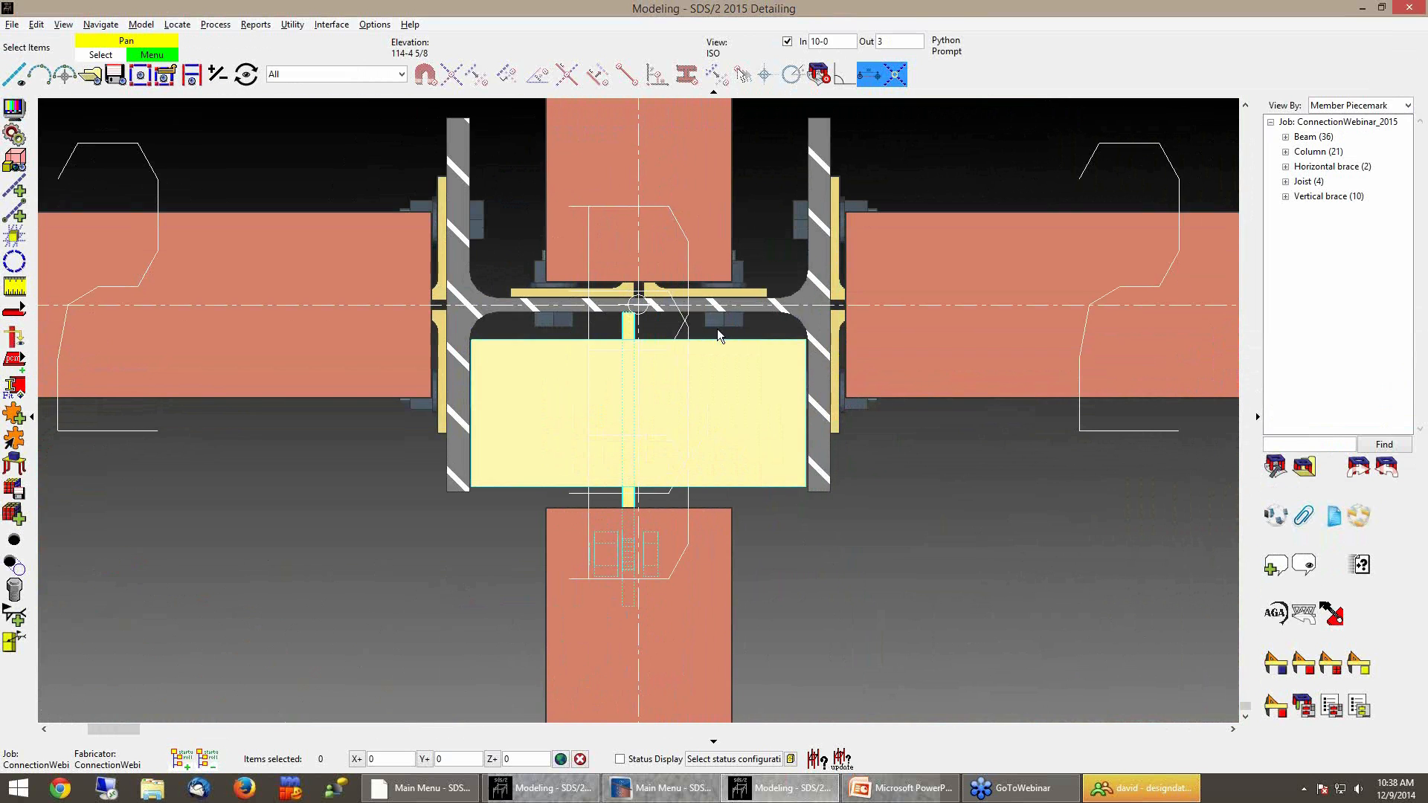
scroll(799, 555, down, 5)
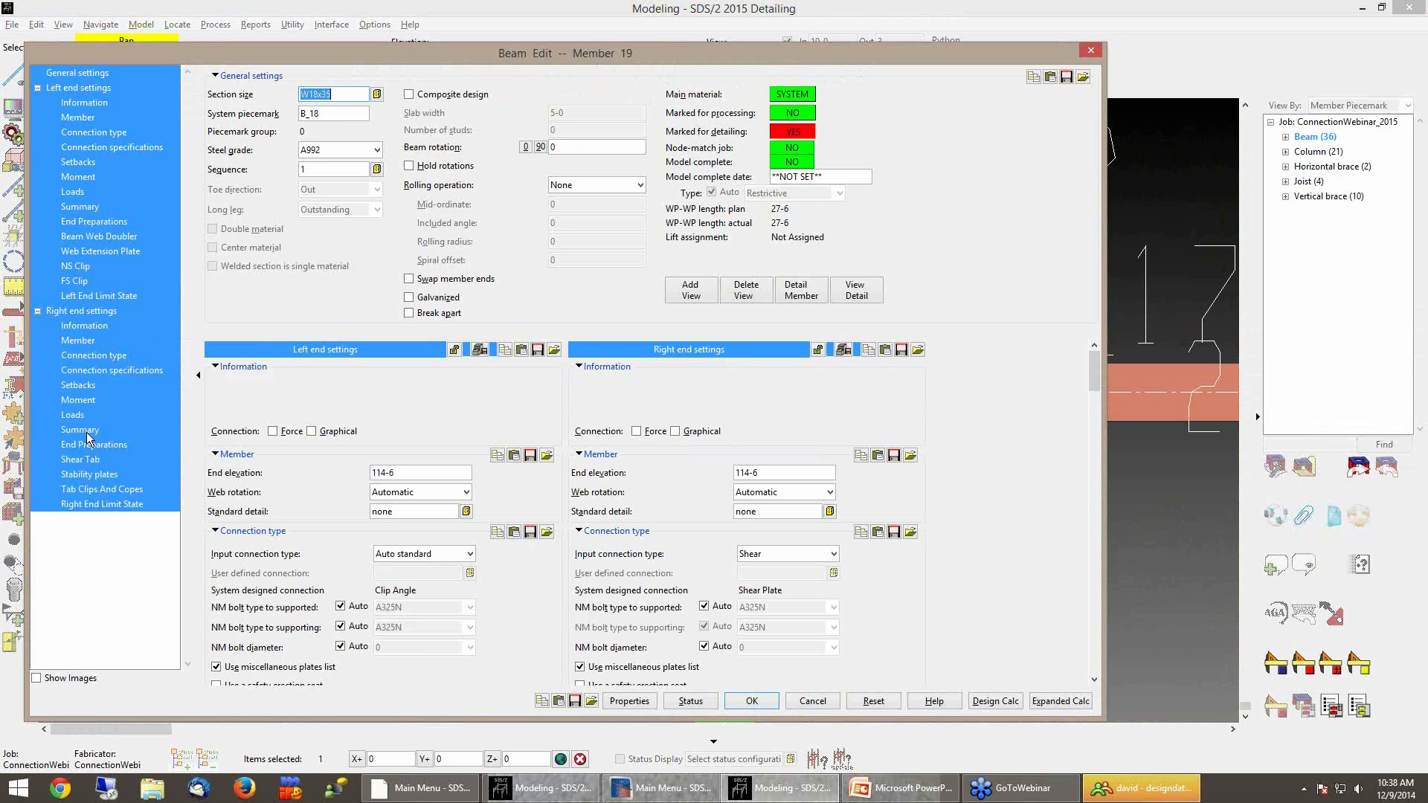
click(104, 370)
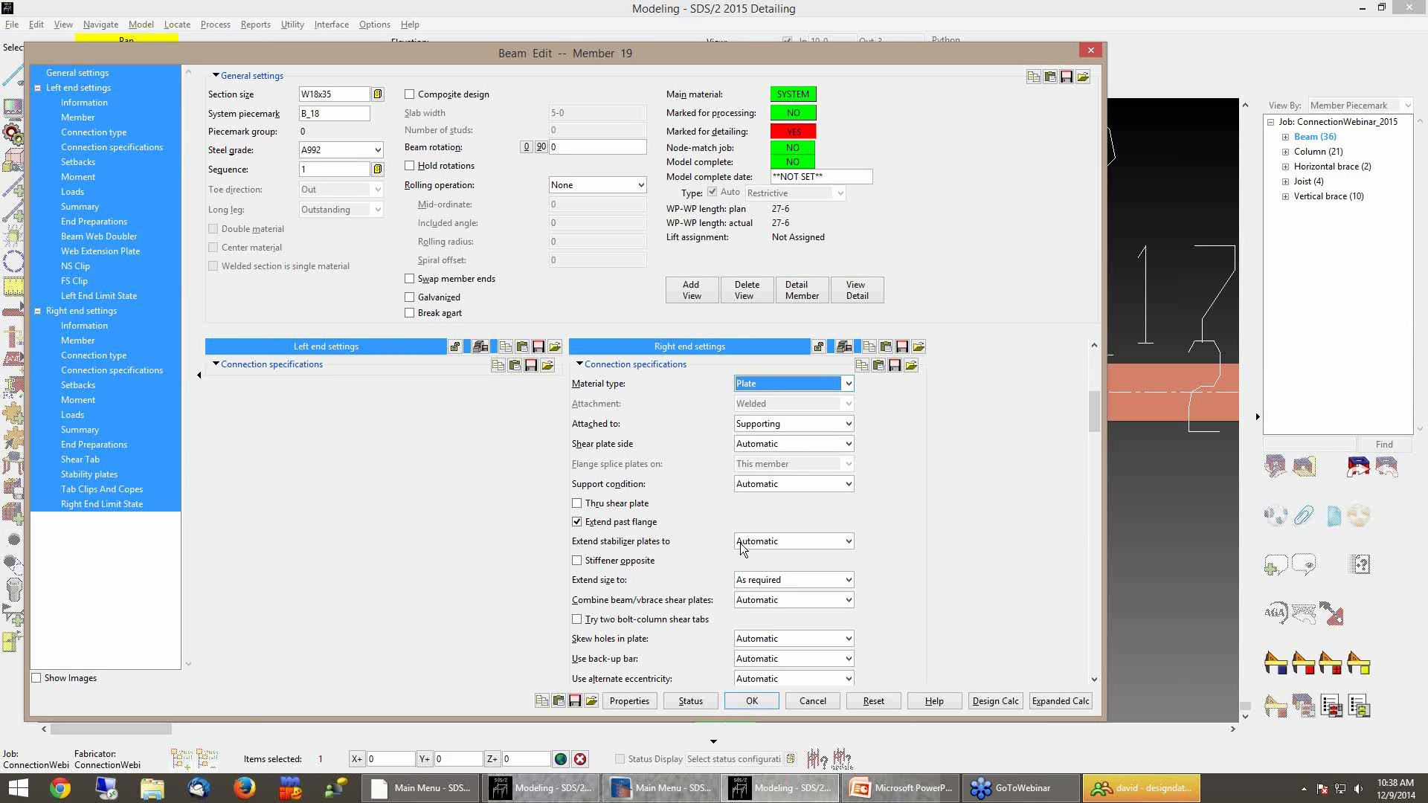
click(788, 538)
click(767, 563)
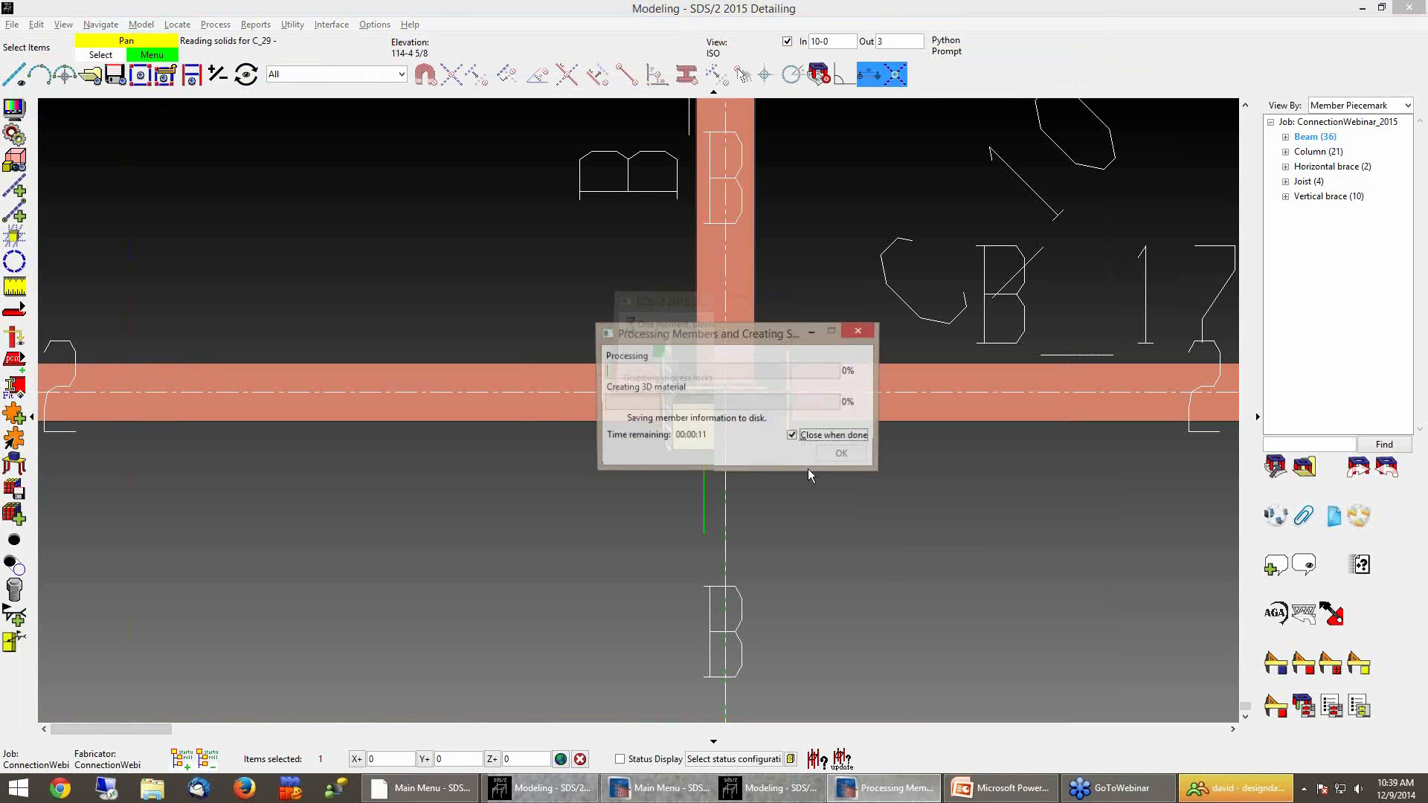
Inspect the revised stabilizer plate connection and advance the presentation to the next slide
scroll(801, 466, up, 4)
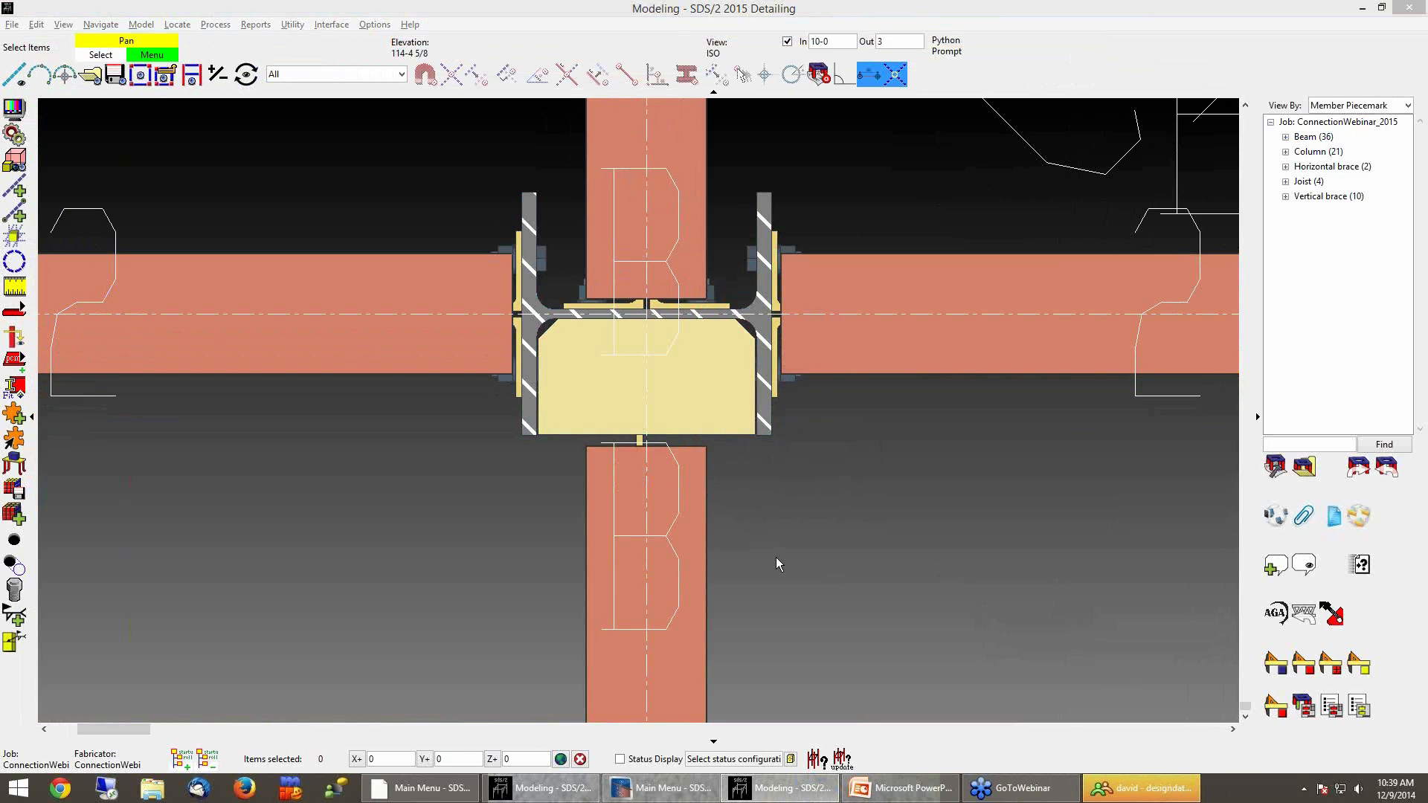
middle_drag(800, 582, 768, 573)
scroll(768, 573, down, 5)
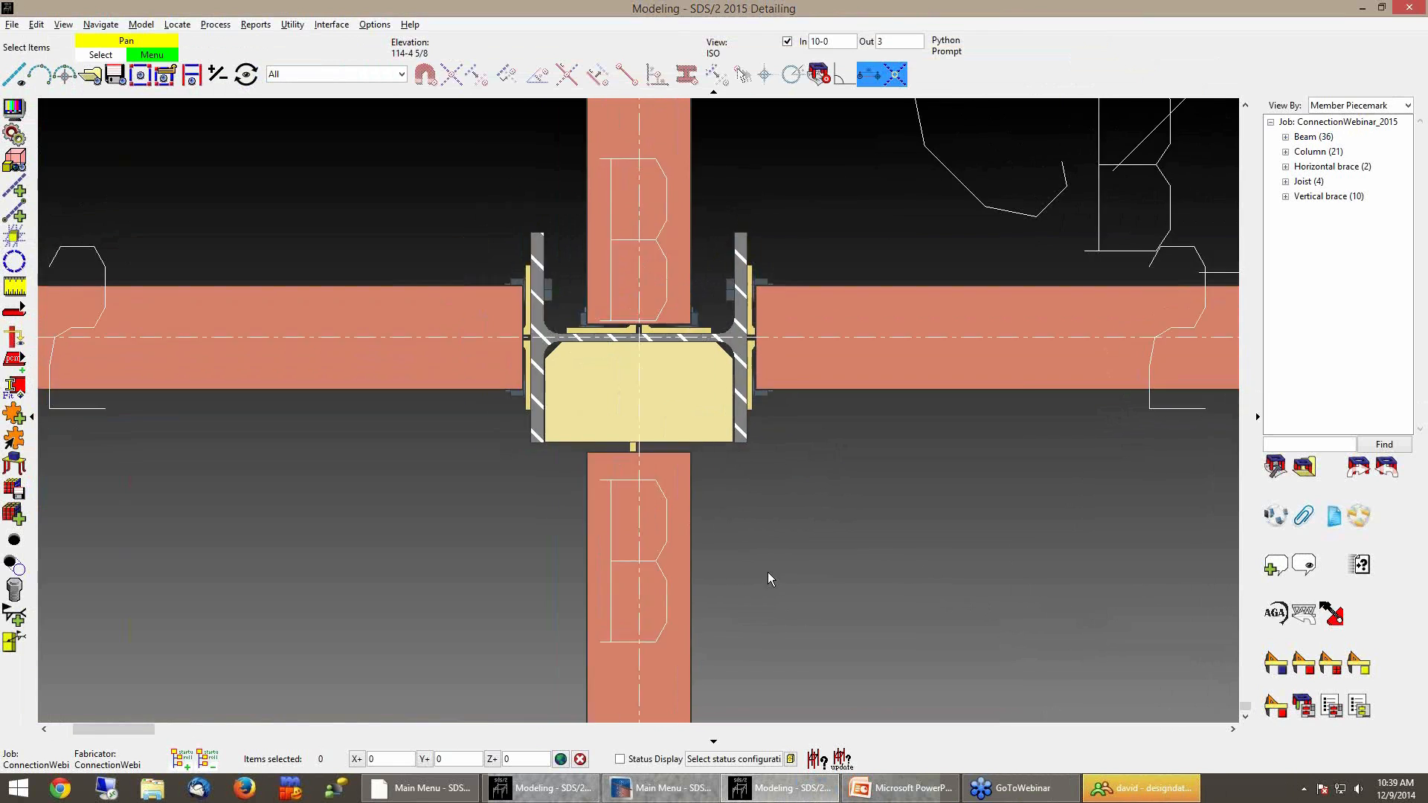
click(900, 787)
click(927, 603)
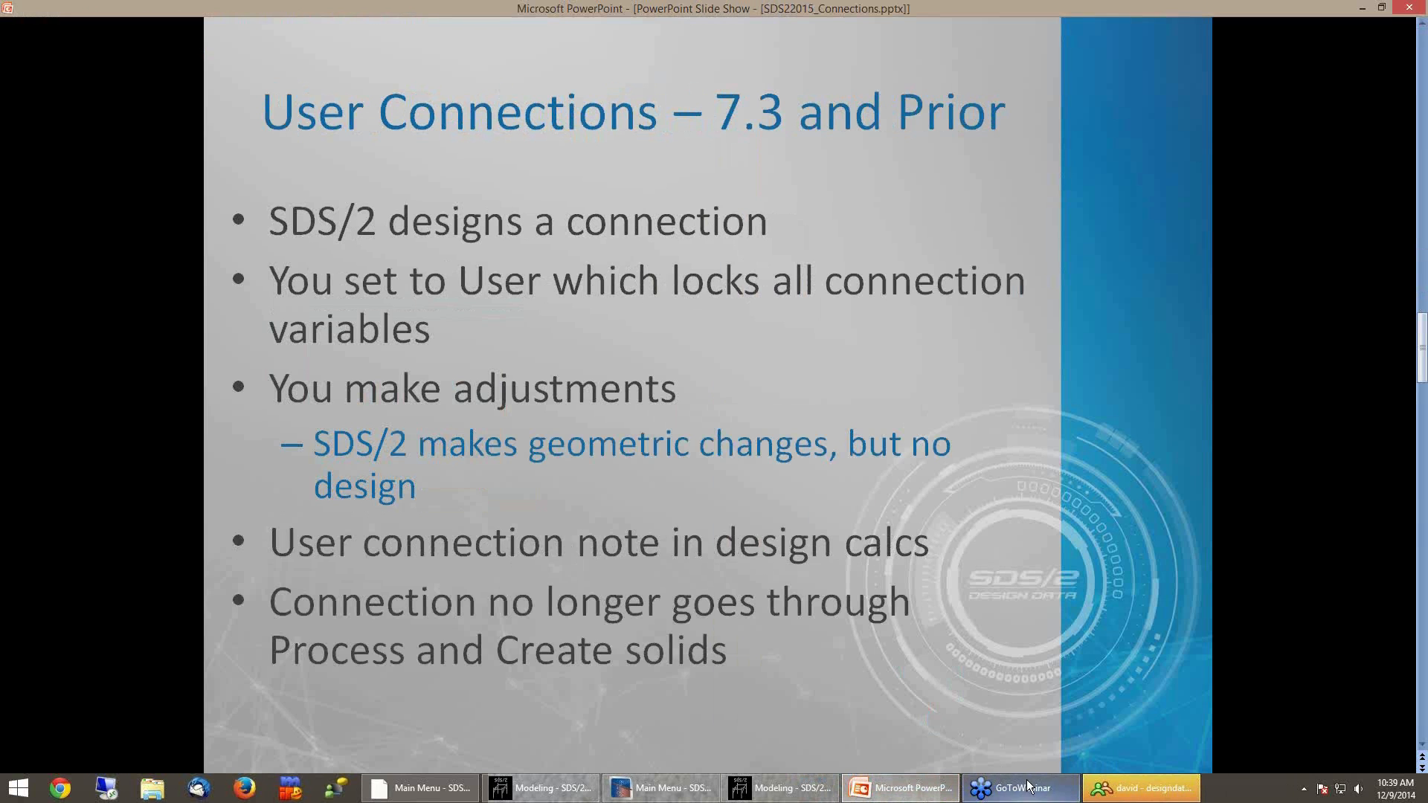
click(790, 795)
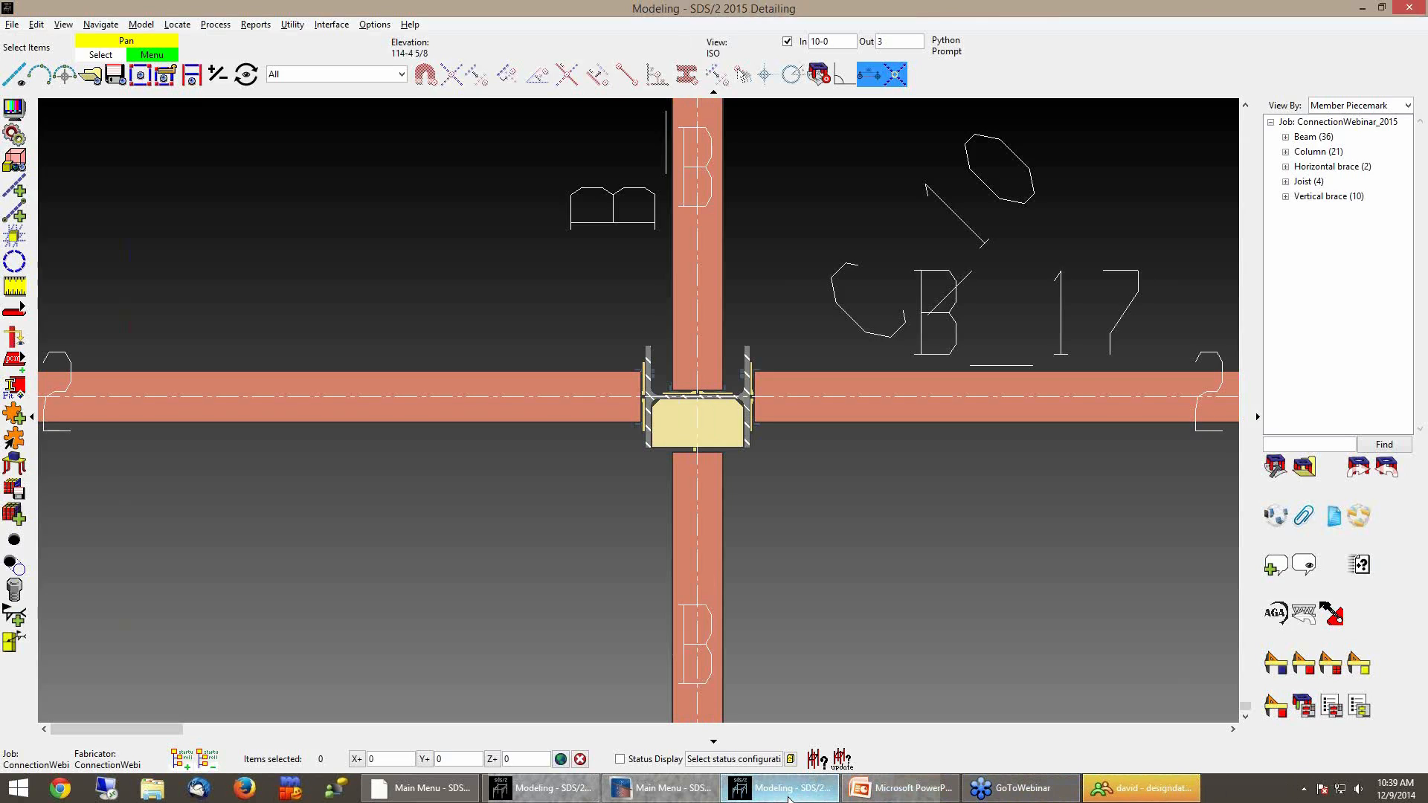
Turn off depth checking to show the whole model and zoom to beam B_78
middle_drag(673, 561, 621, 447)
click(787, 41)
scroll(733, 315, down, 10)
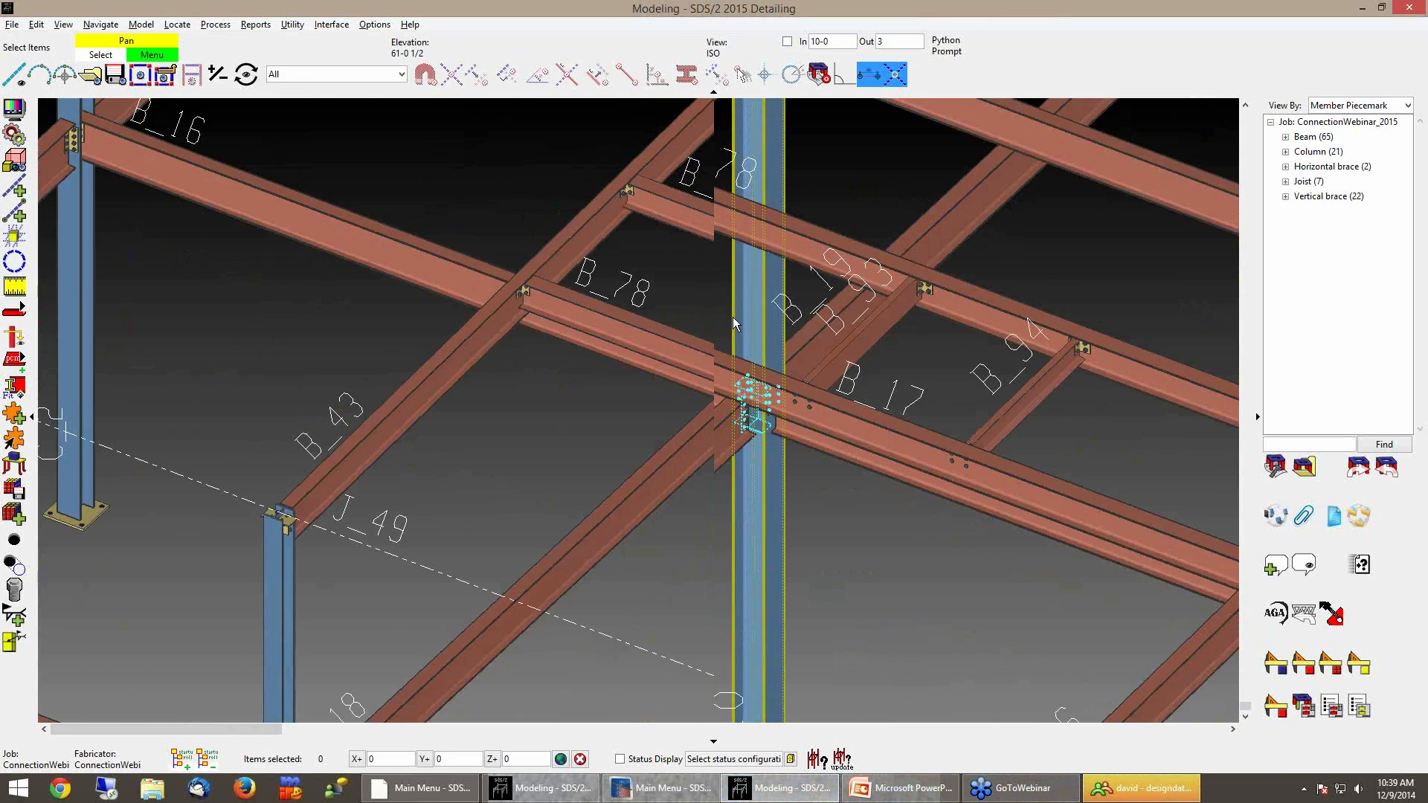
middle_drag(655, 356, 732, 370)
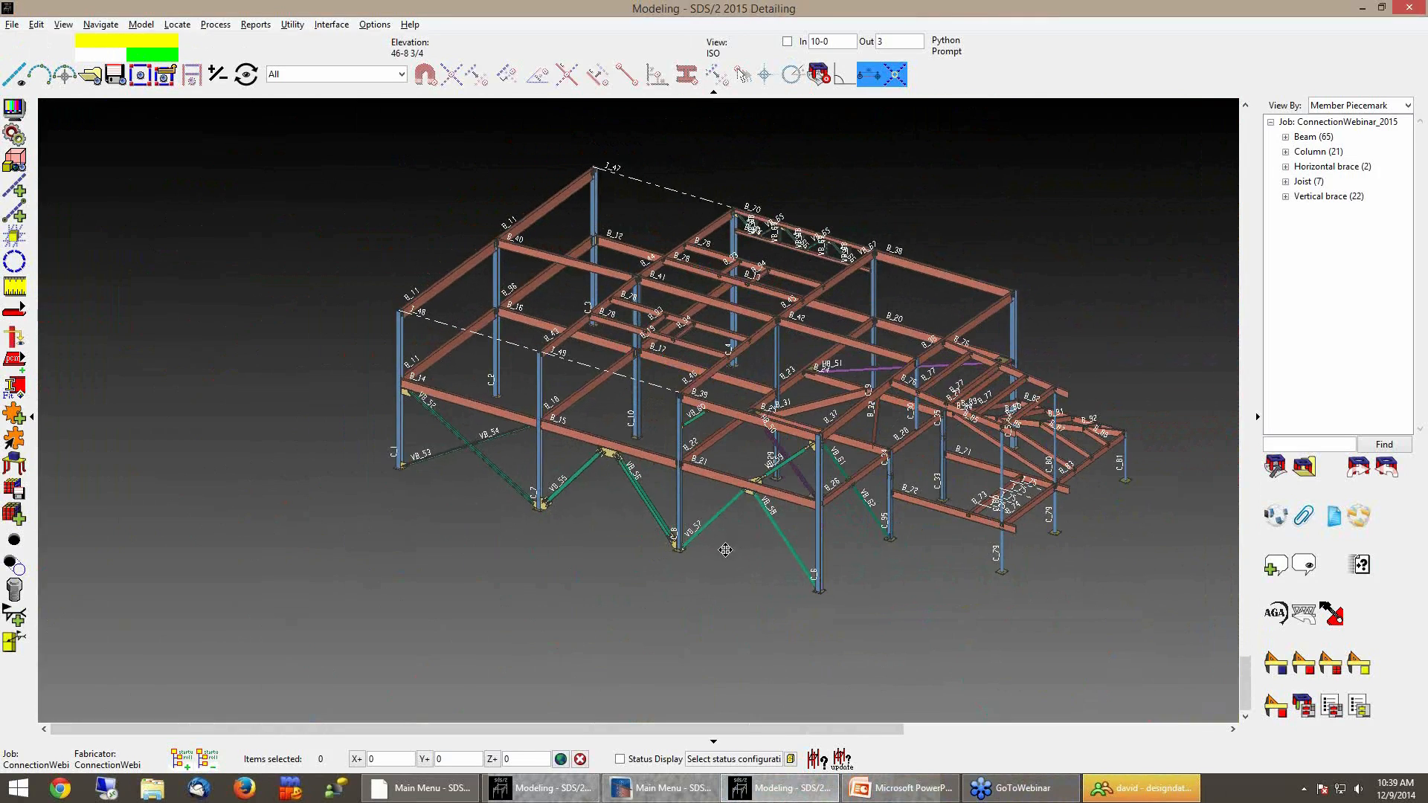
scroll(675, 592, up, 6)
scroll(679, 589, down, 3)
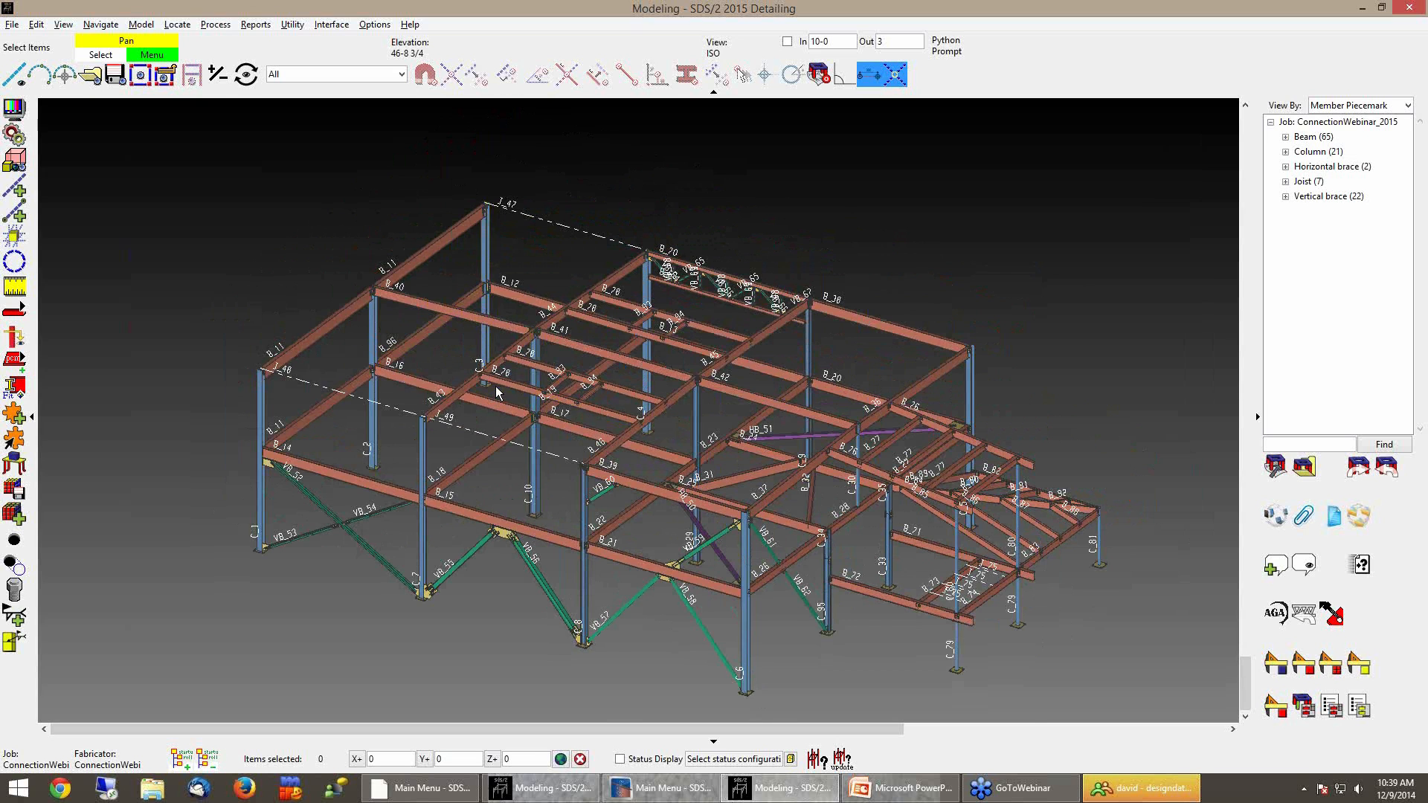
scroll(495, 386, up, 5)
scroll(491, 387, up, 4)
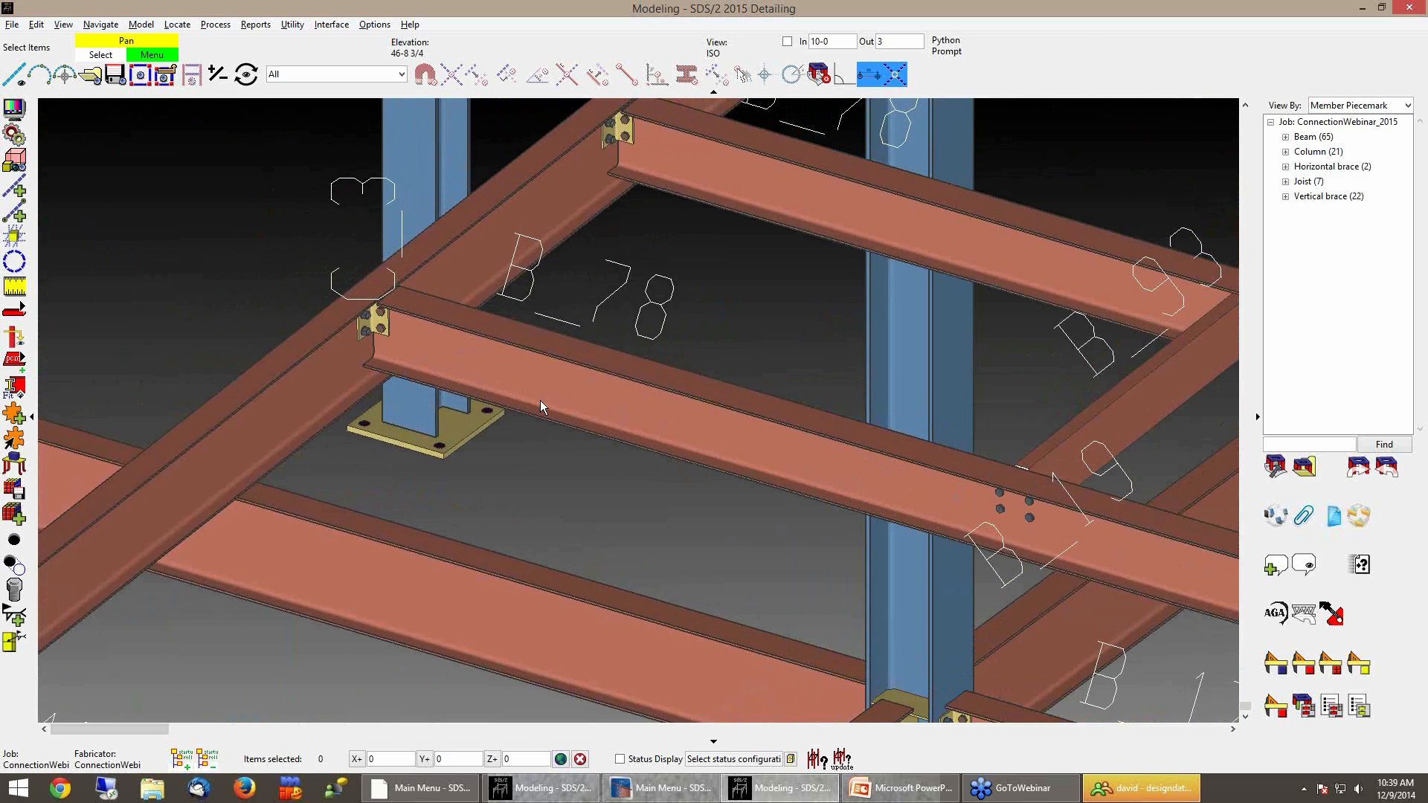
Open beam B_78 for editing and lock all of its left-end connection settings
click(547, 387)
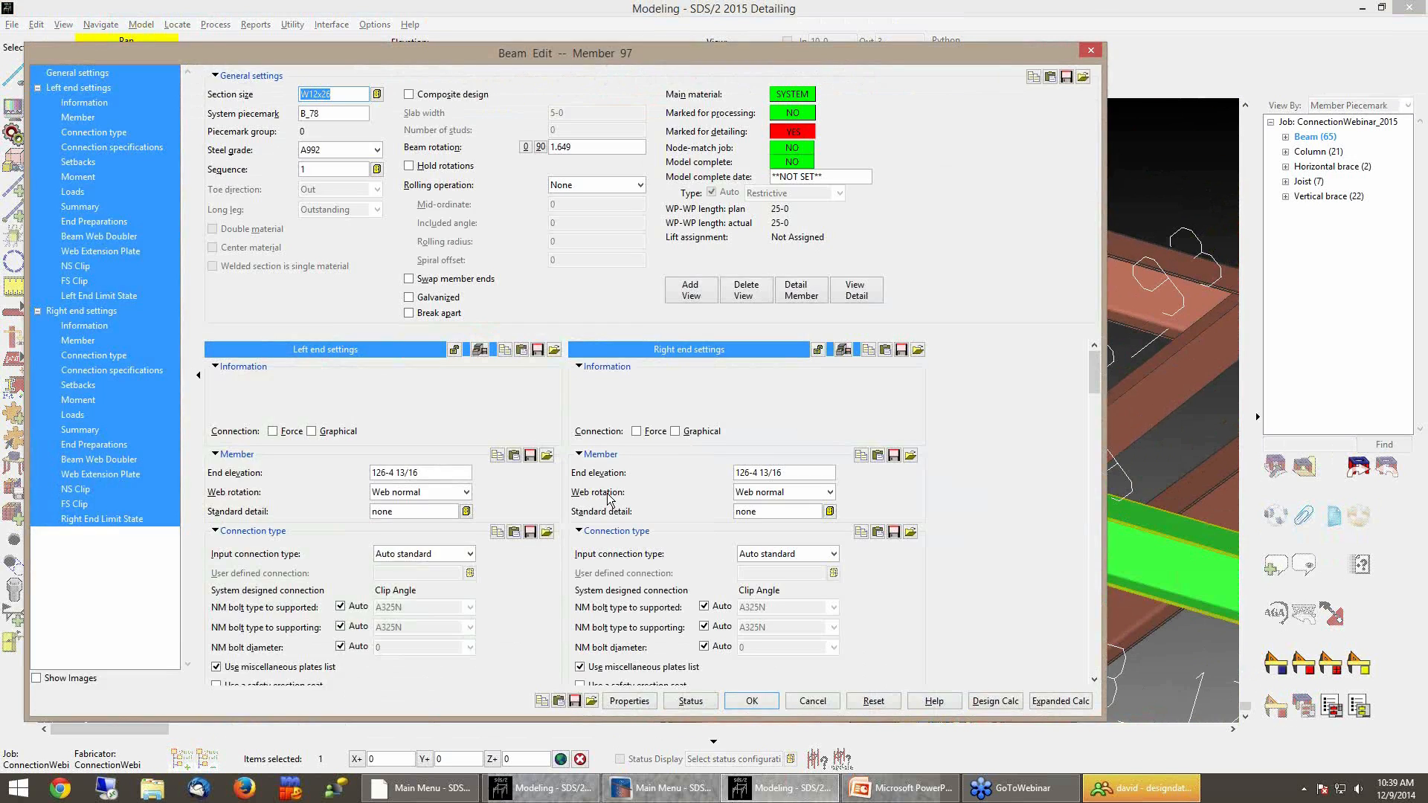
drag(740, 61, 832, 64)
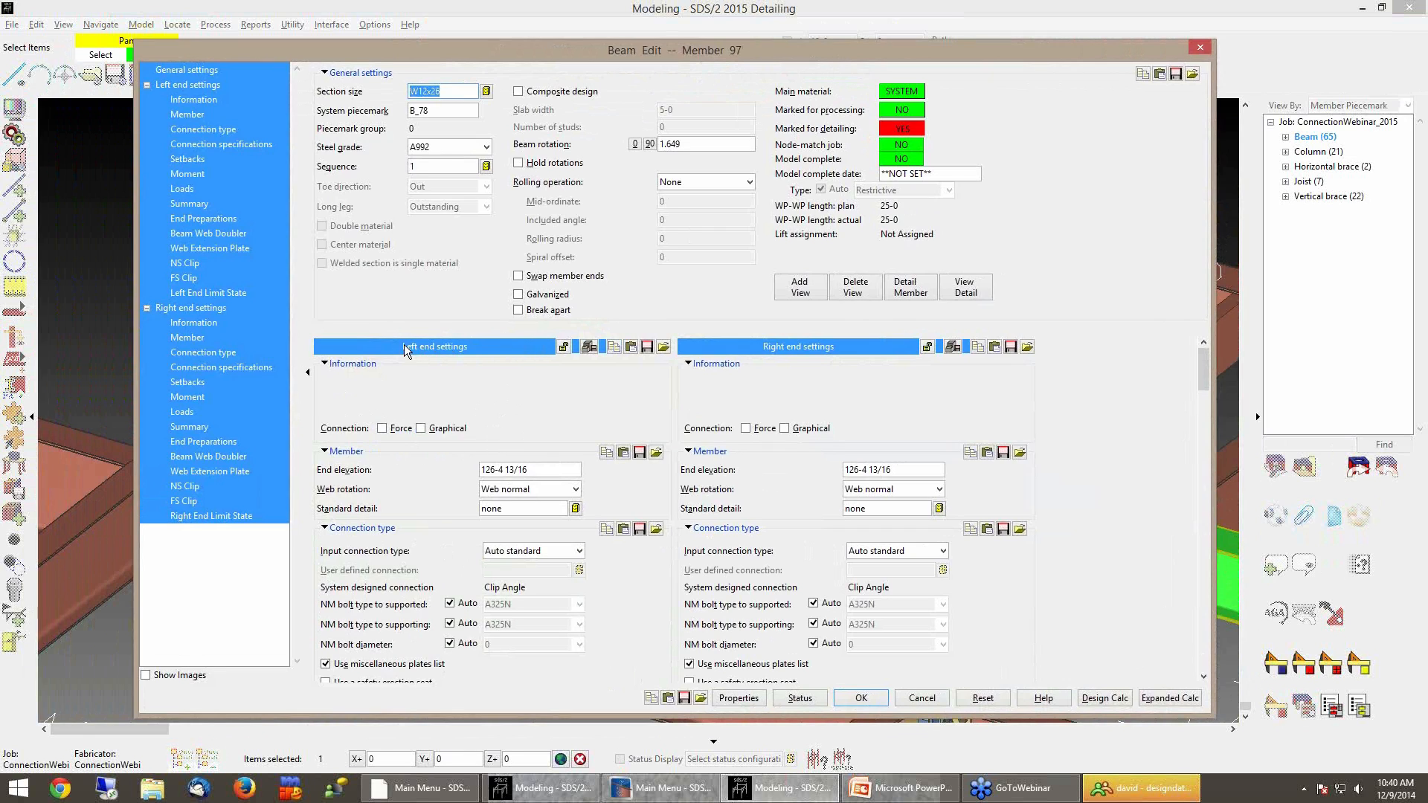
click(565, 351)
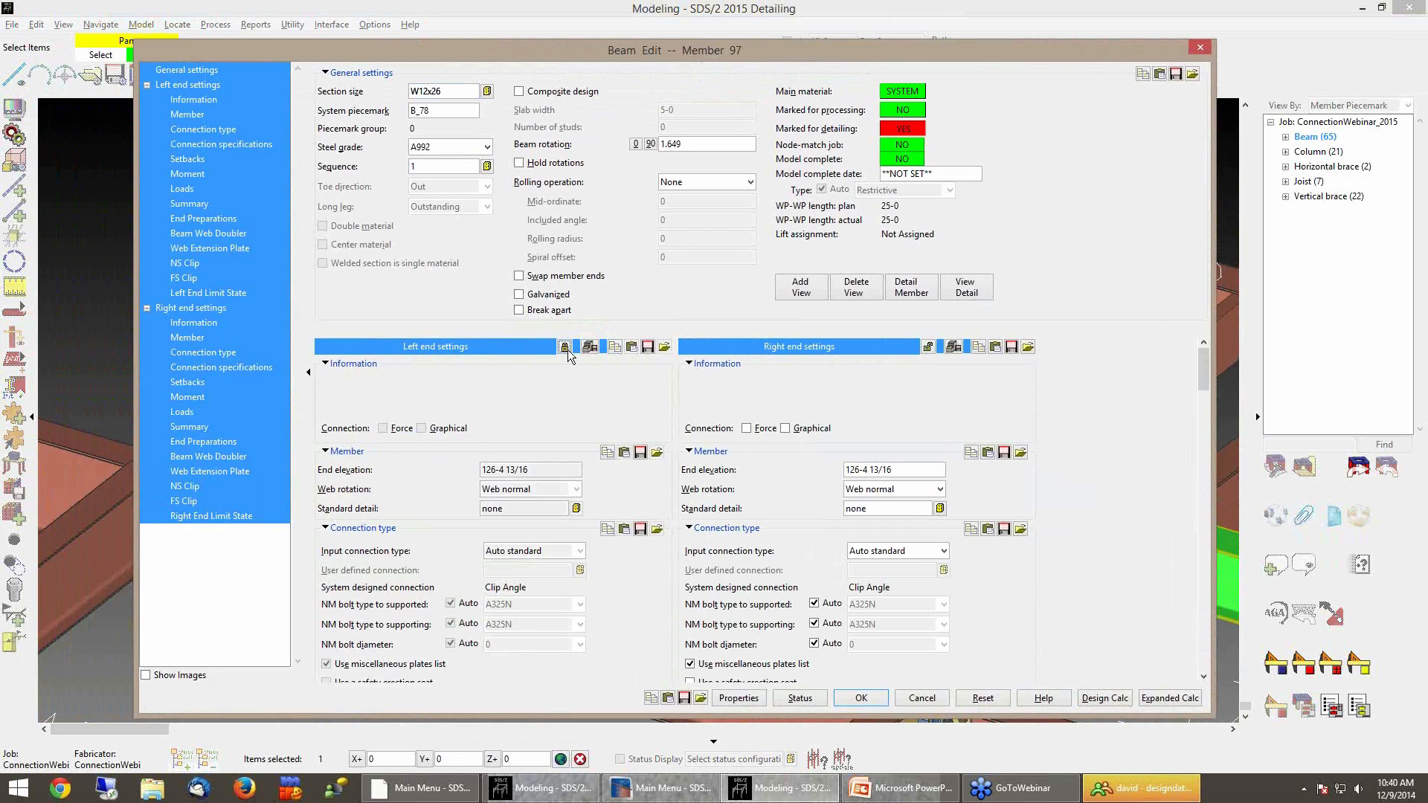
Step through the left-end connection fields and scroll the beam edit dialog to examine the locked settings
key(Tab)
key(Tab)
key(Tab)
key(Tab)
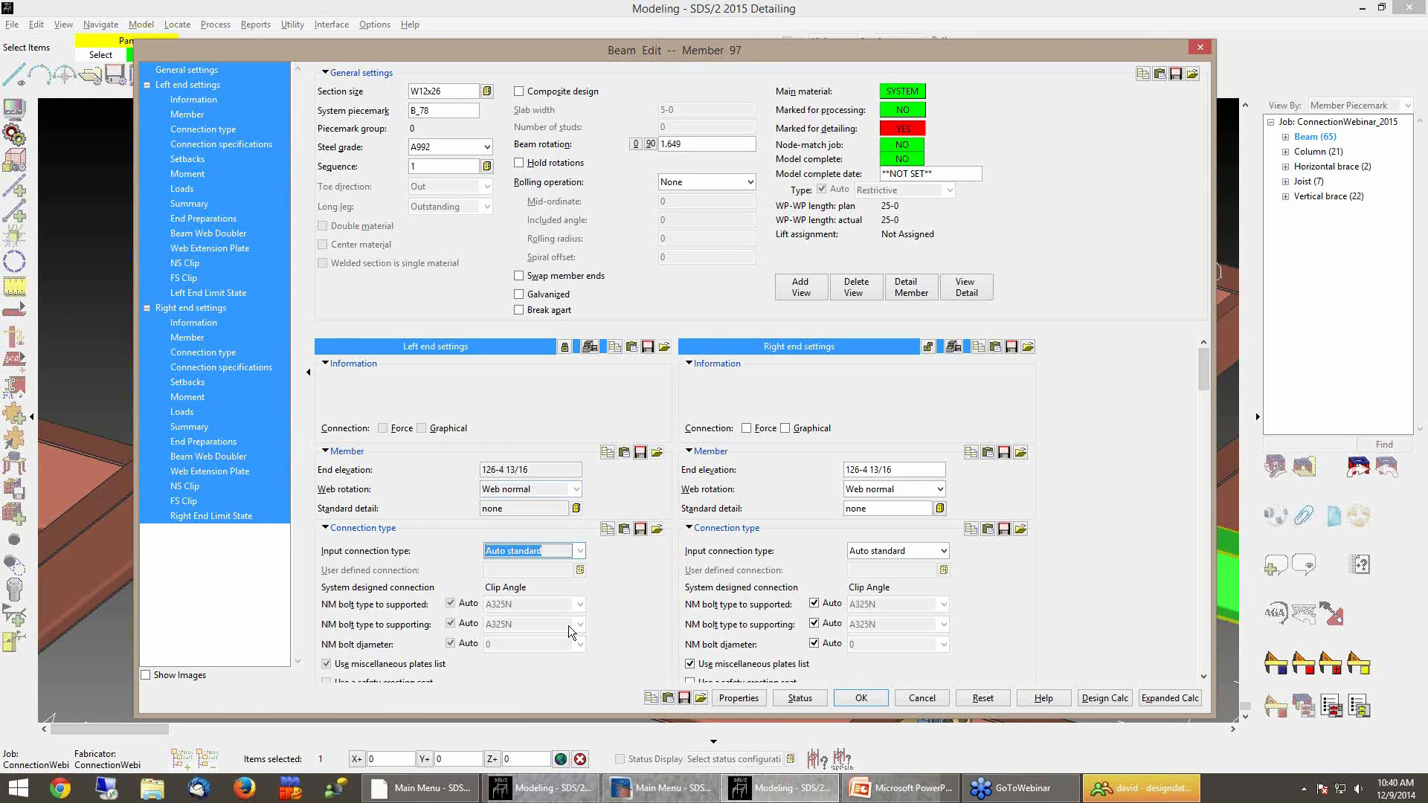
scroll(563, 571, down, 3)
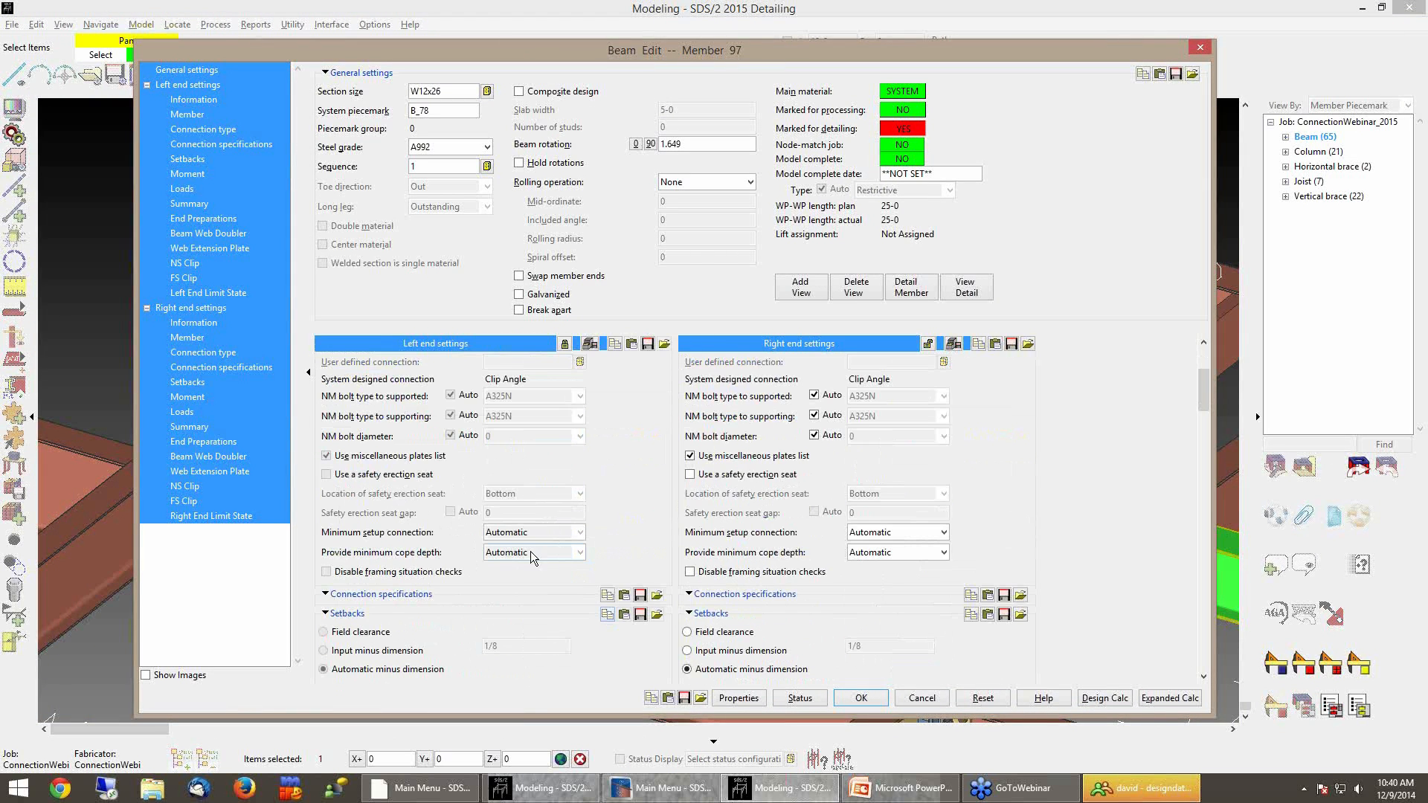
scroll(560, 543, up, 3)
scroll(566, 387, up, 1)
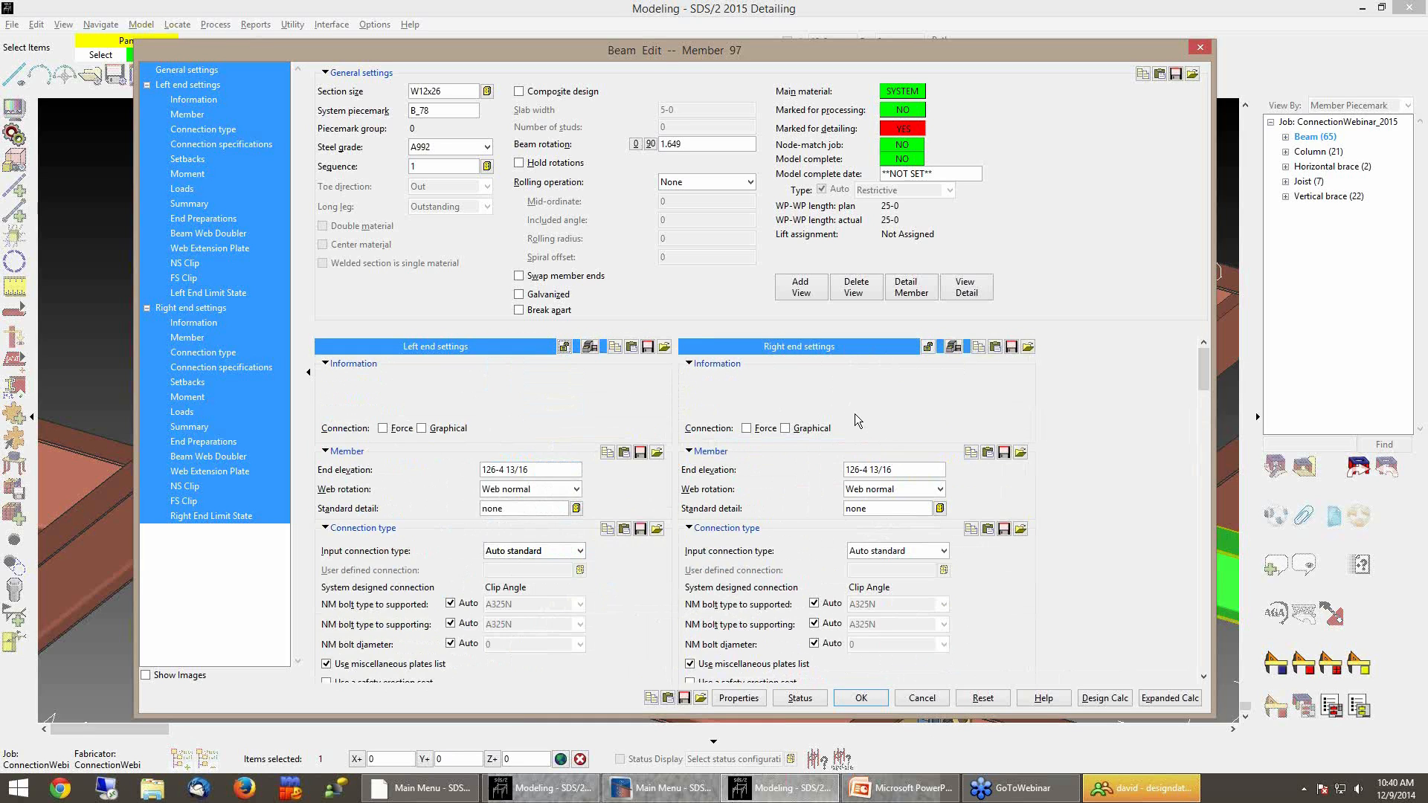
Examine the left-end limit state table alongside the left-end settings of beam B_78
click(199, 295)
scroll(554, 586, down, 2)
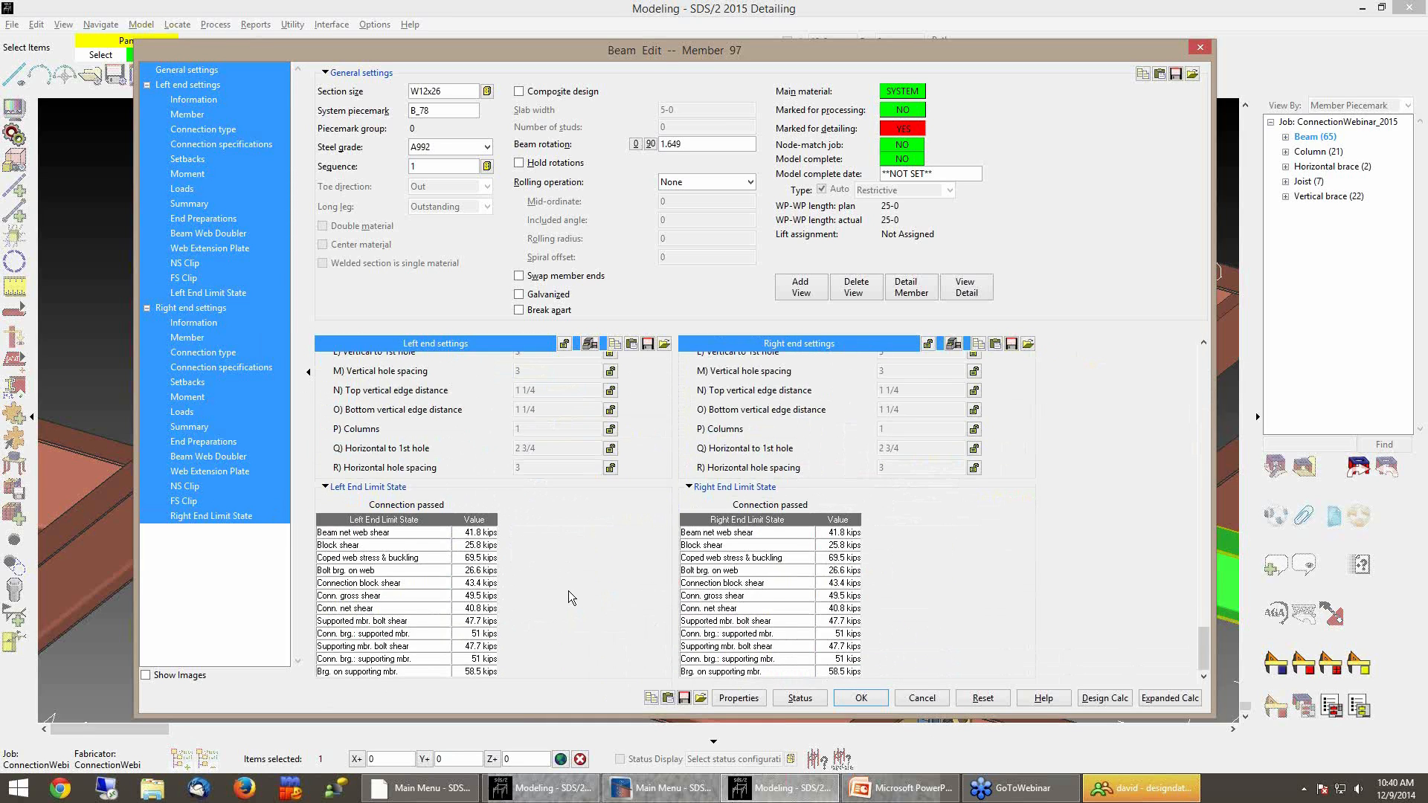
click(206, 306)
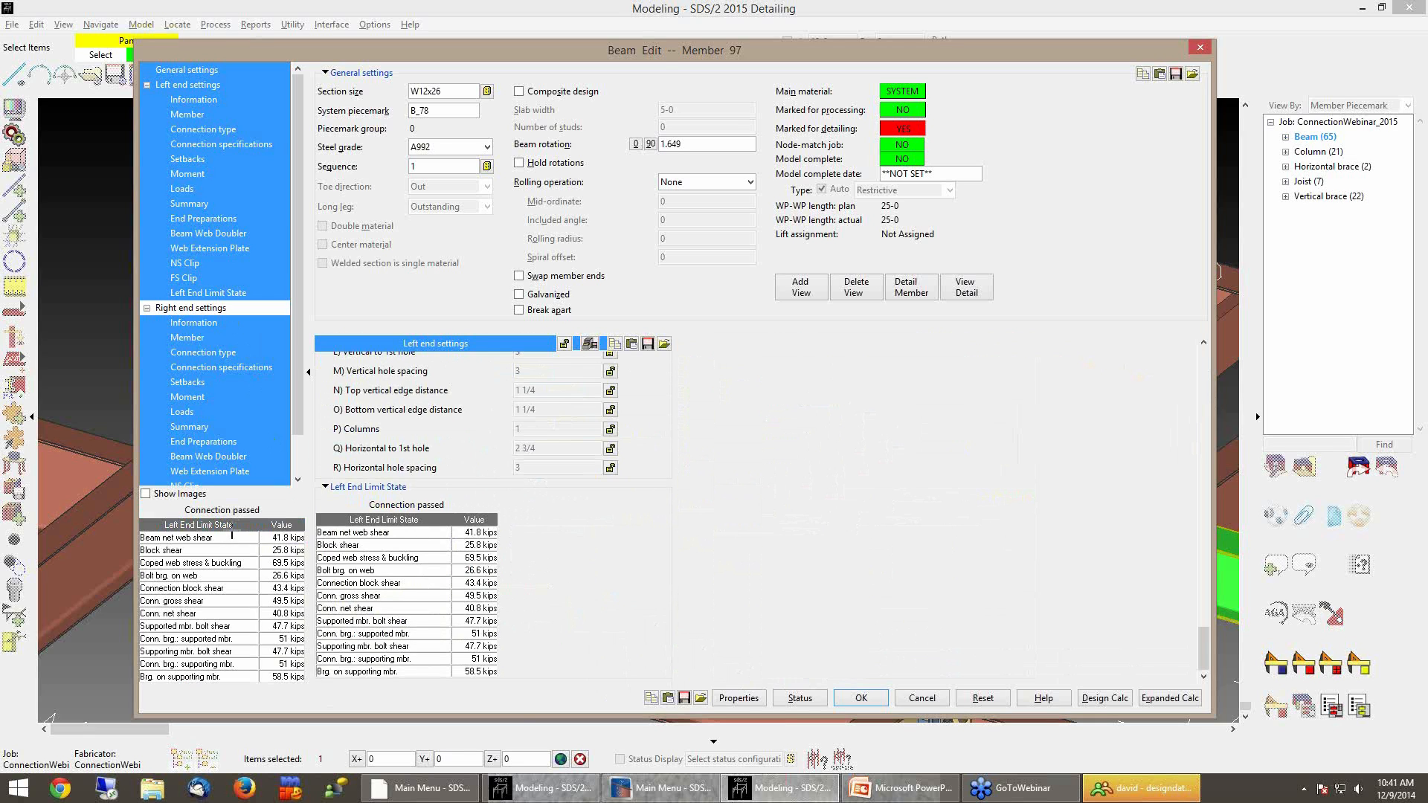
scroll(475, 513, up, 3)
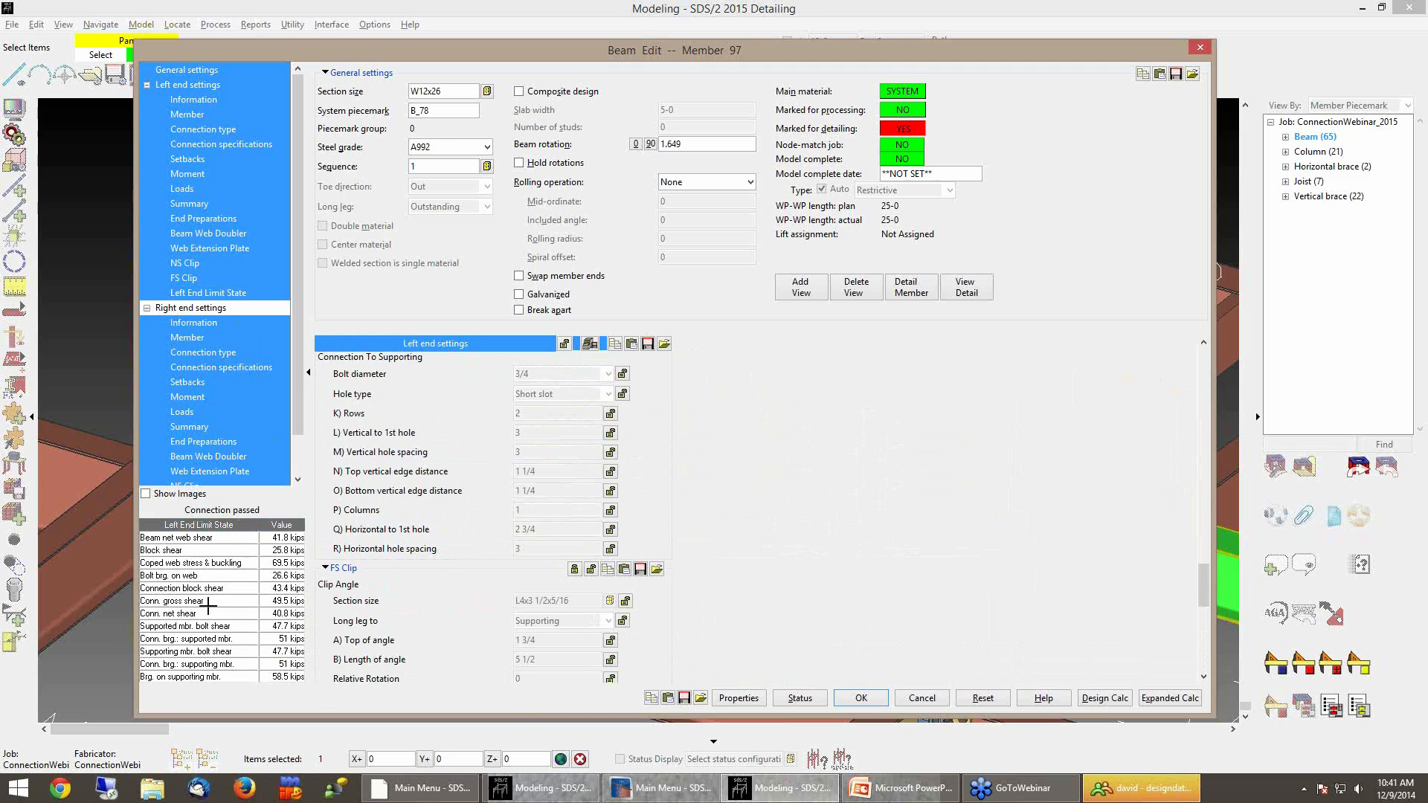
mouse_move(197, 580)
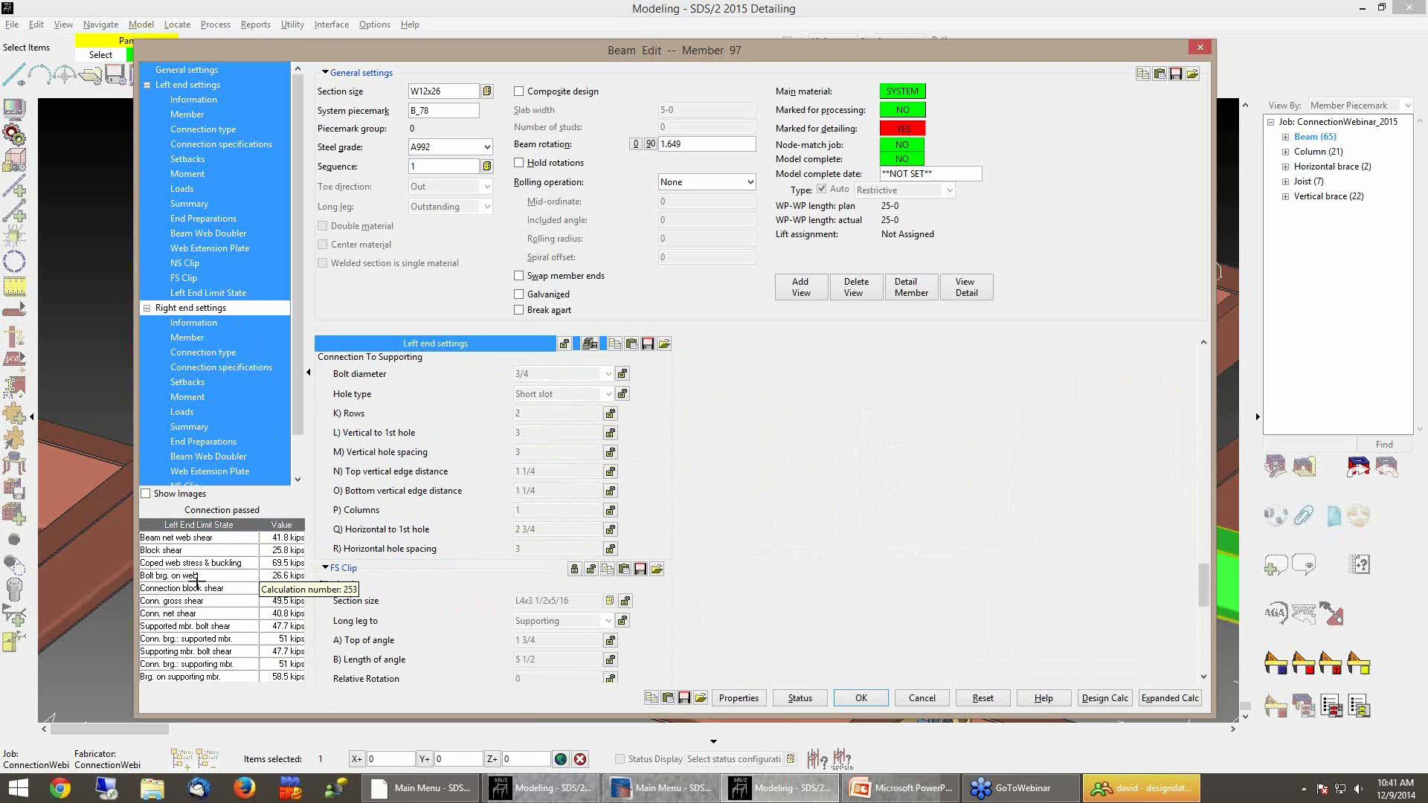
click(212, 308)
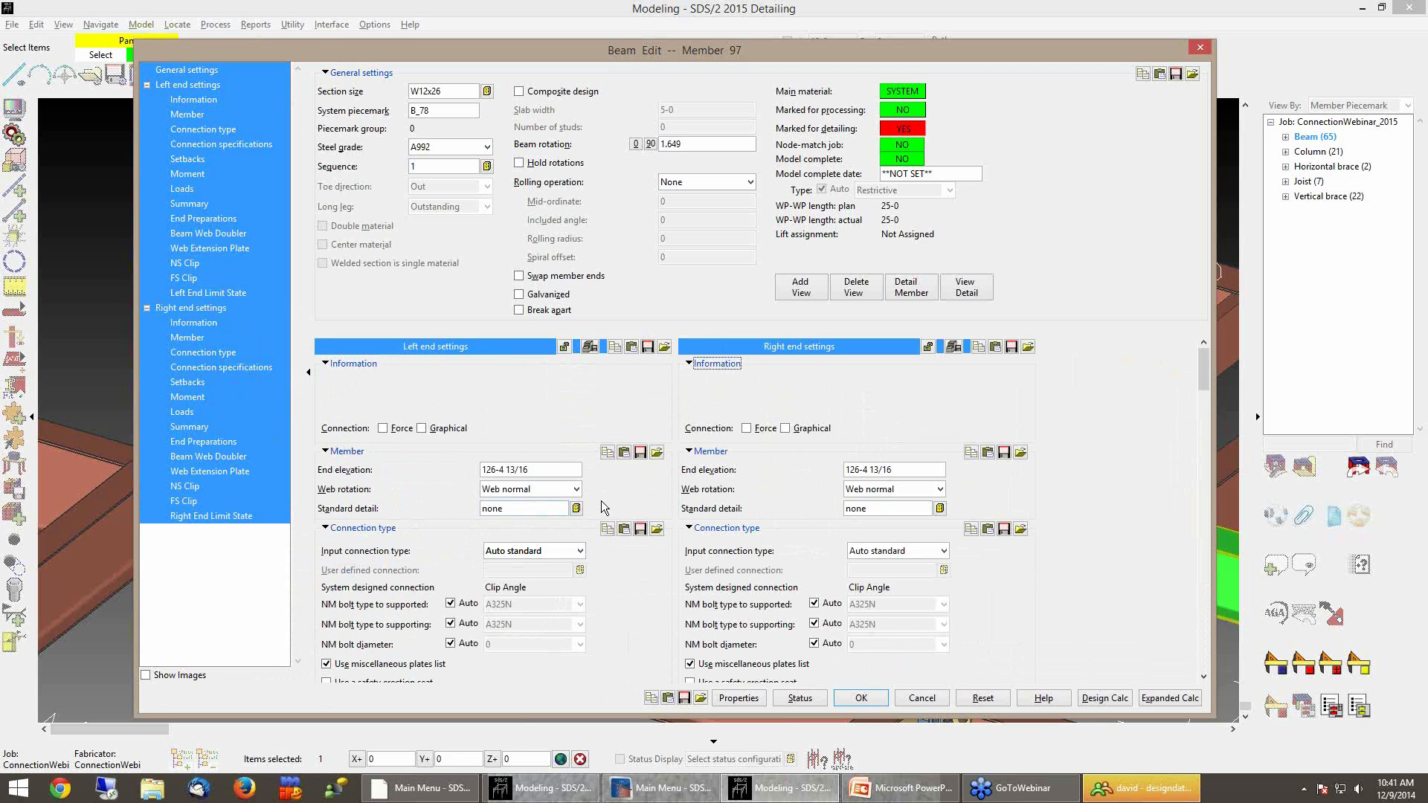
scroll(601, 501, down, 5)
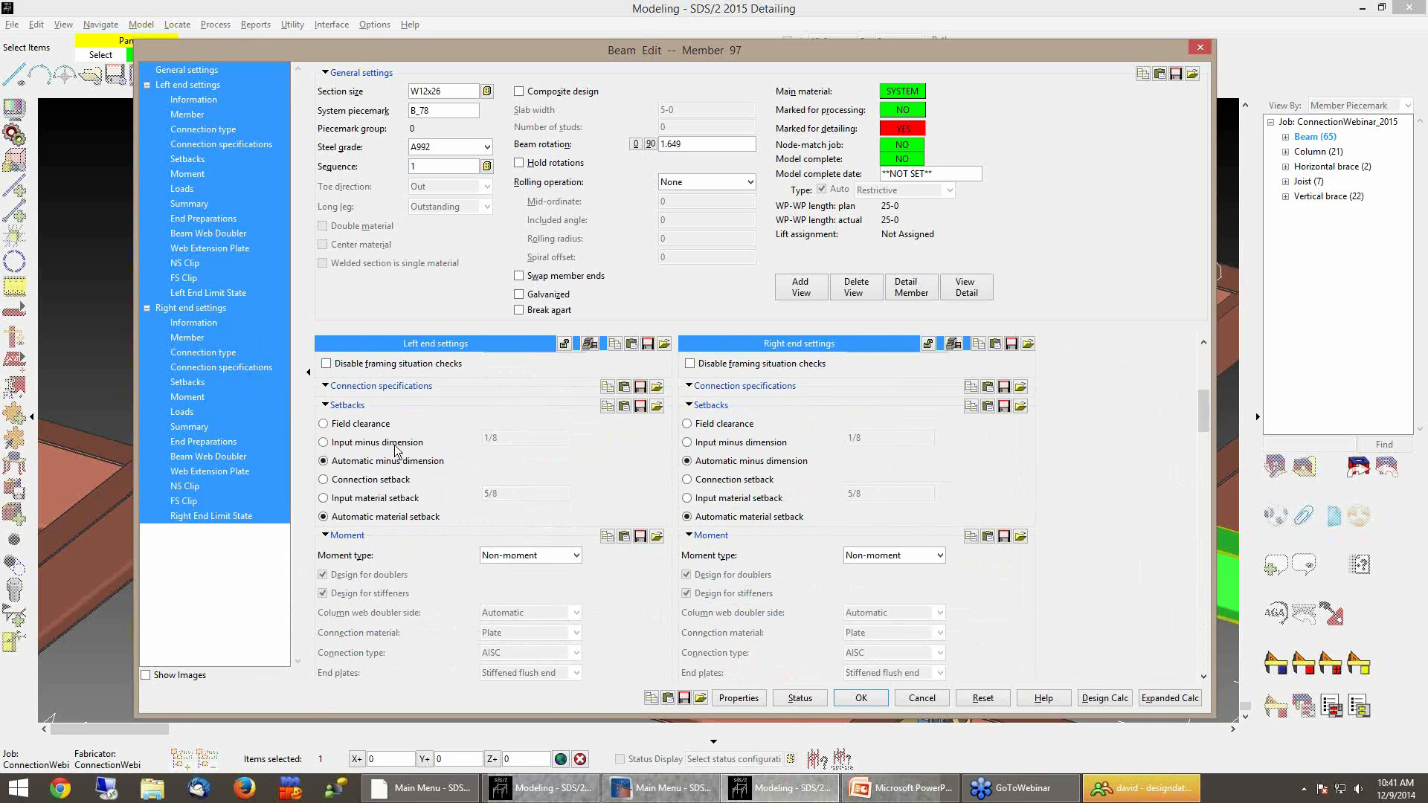
click(216, 308)
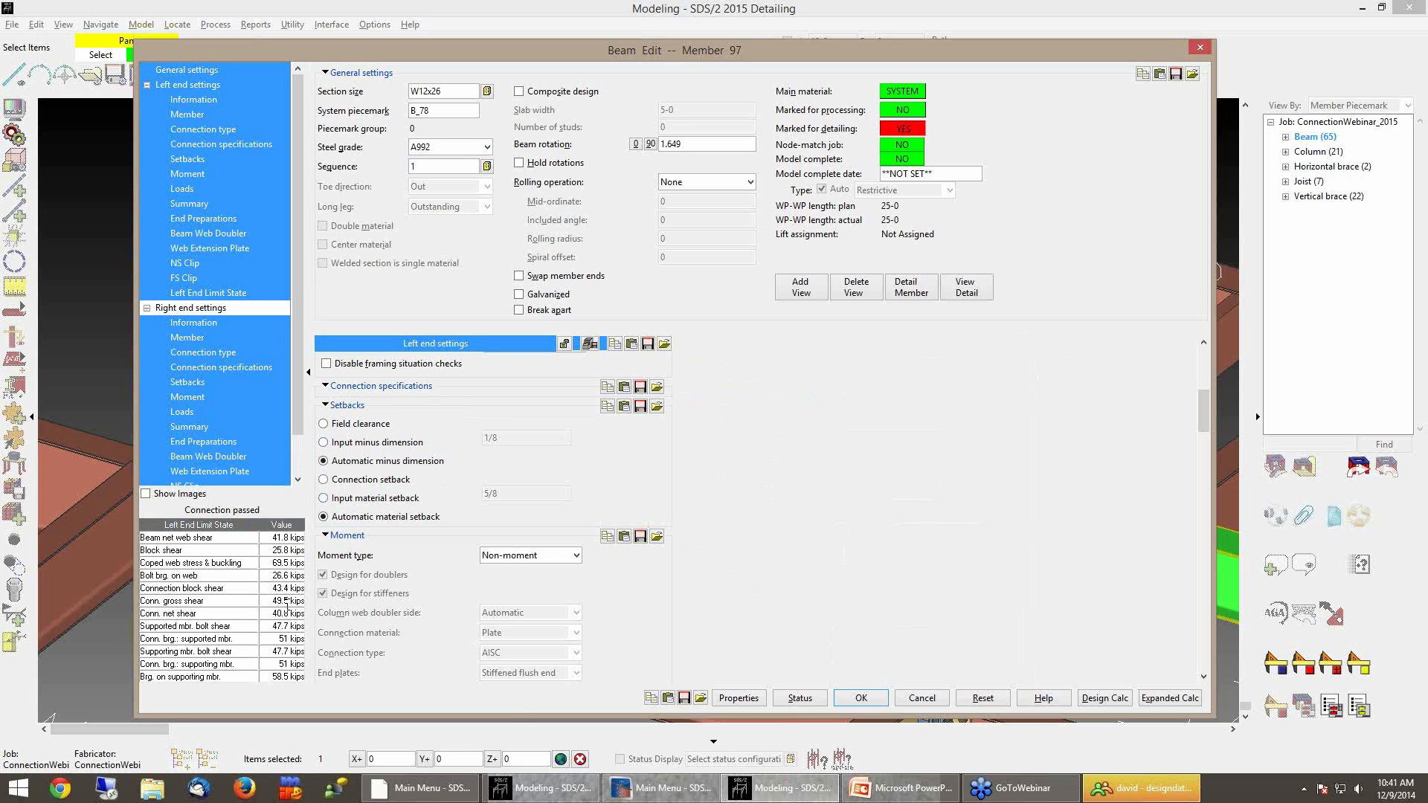
scroll(552, 503, down, 10)
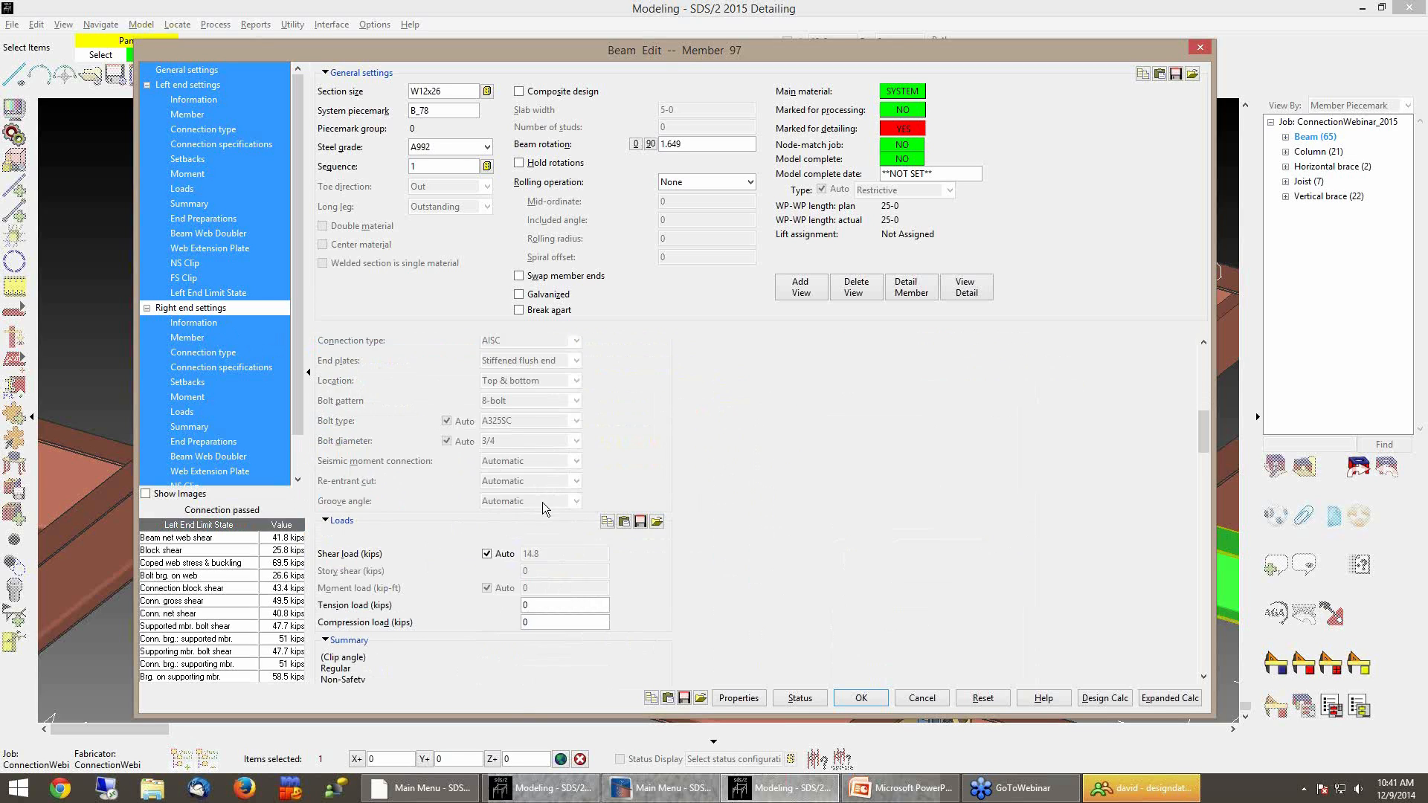
Try overriding the left-end shear load with 30 kips, then revert it to automatic
click(487, 449)
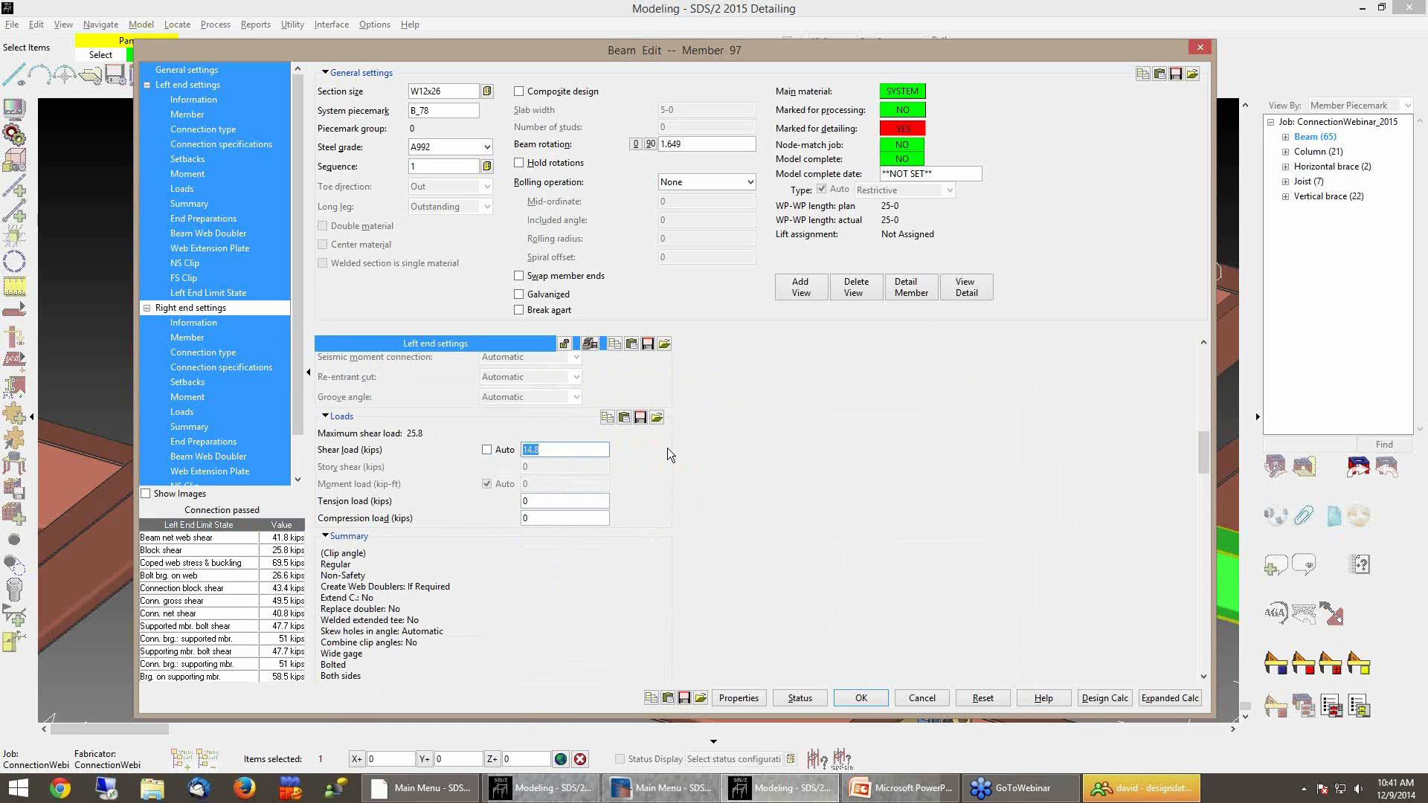
text(30)
key(Tab)
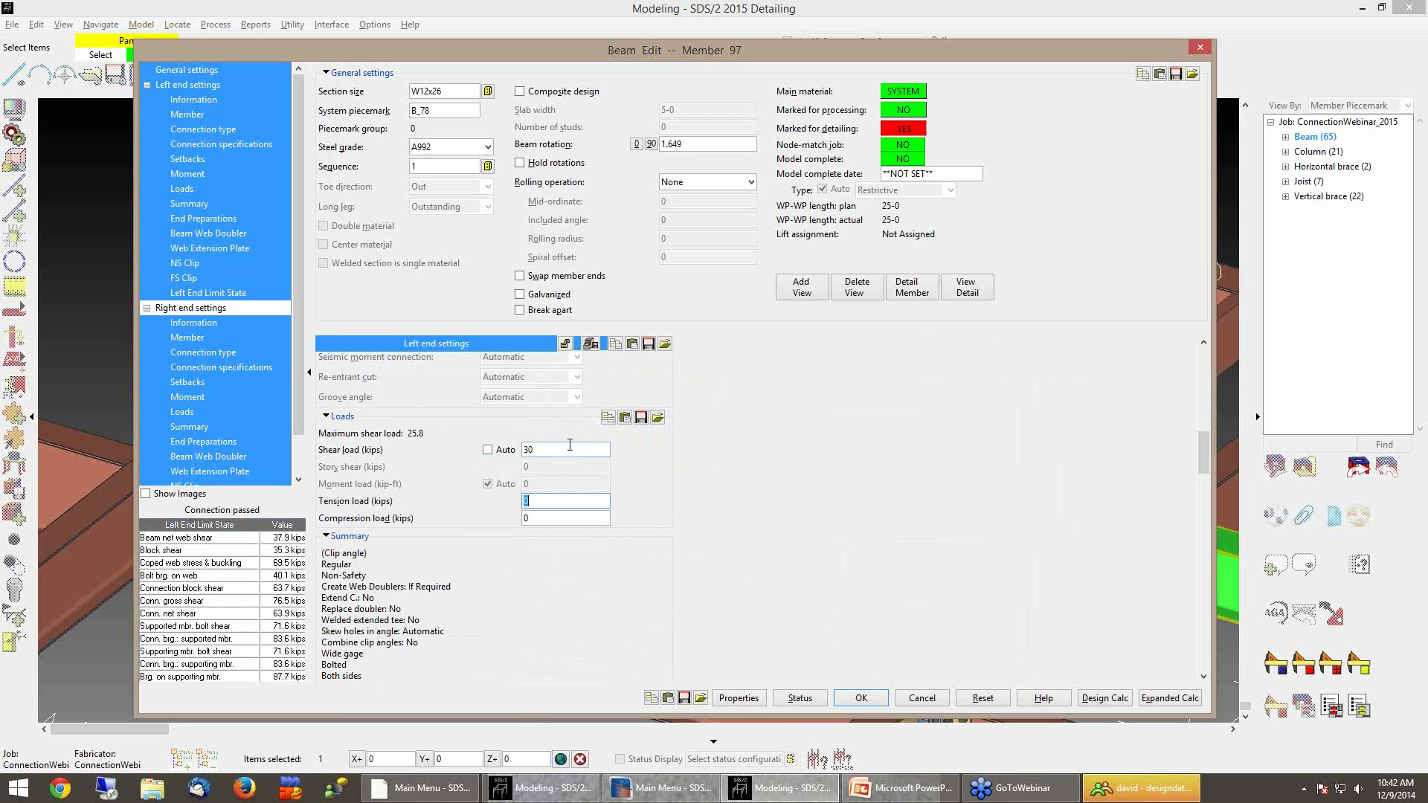
click(499, 450)
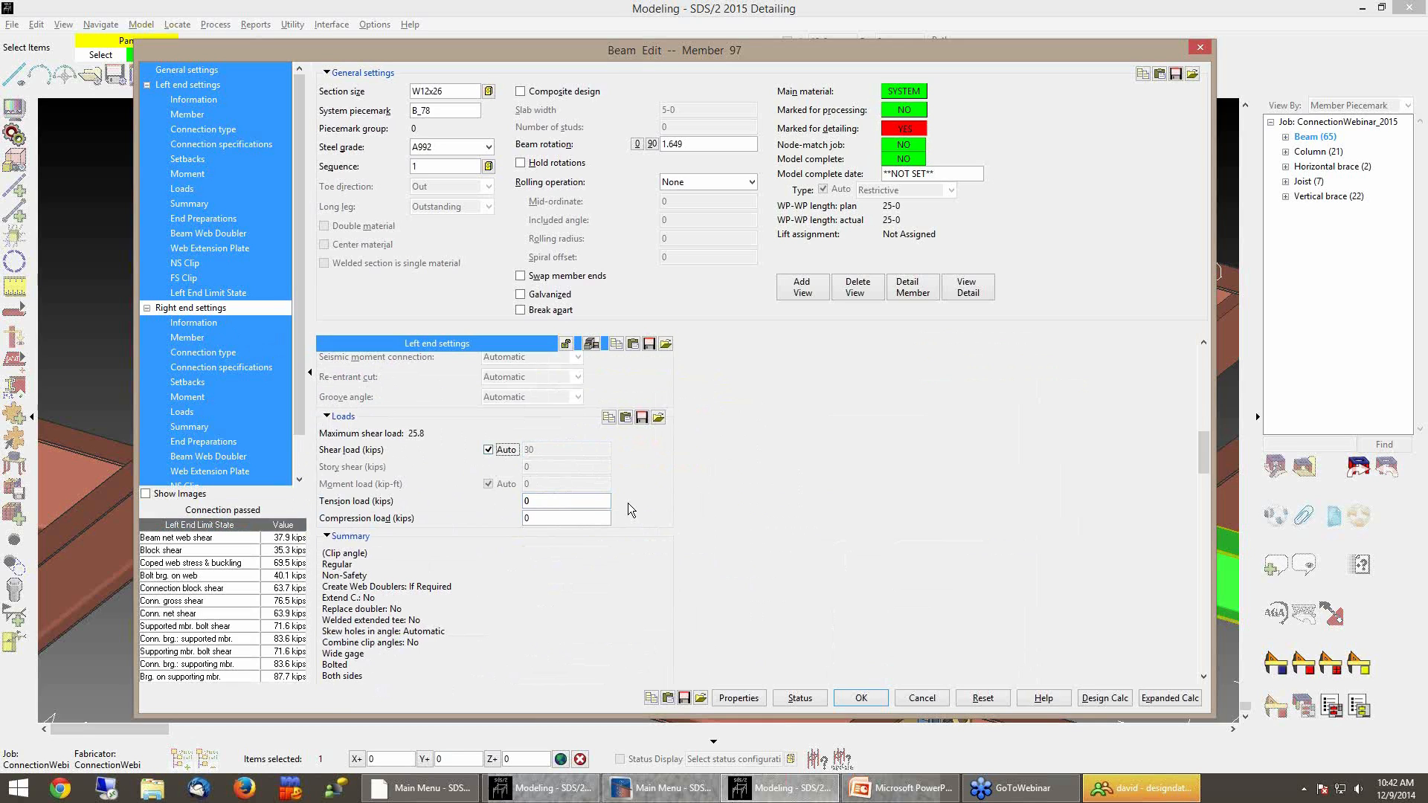
Cancel the beam edit dialog for member 97
scroll(628, 503, up, 10)
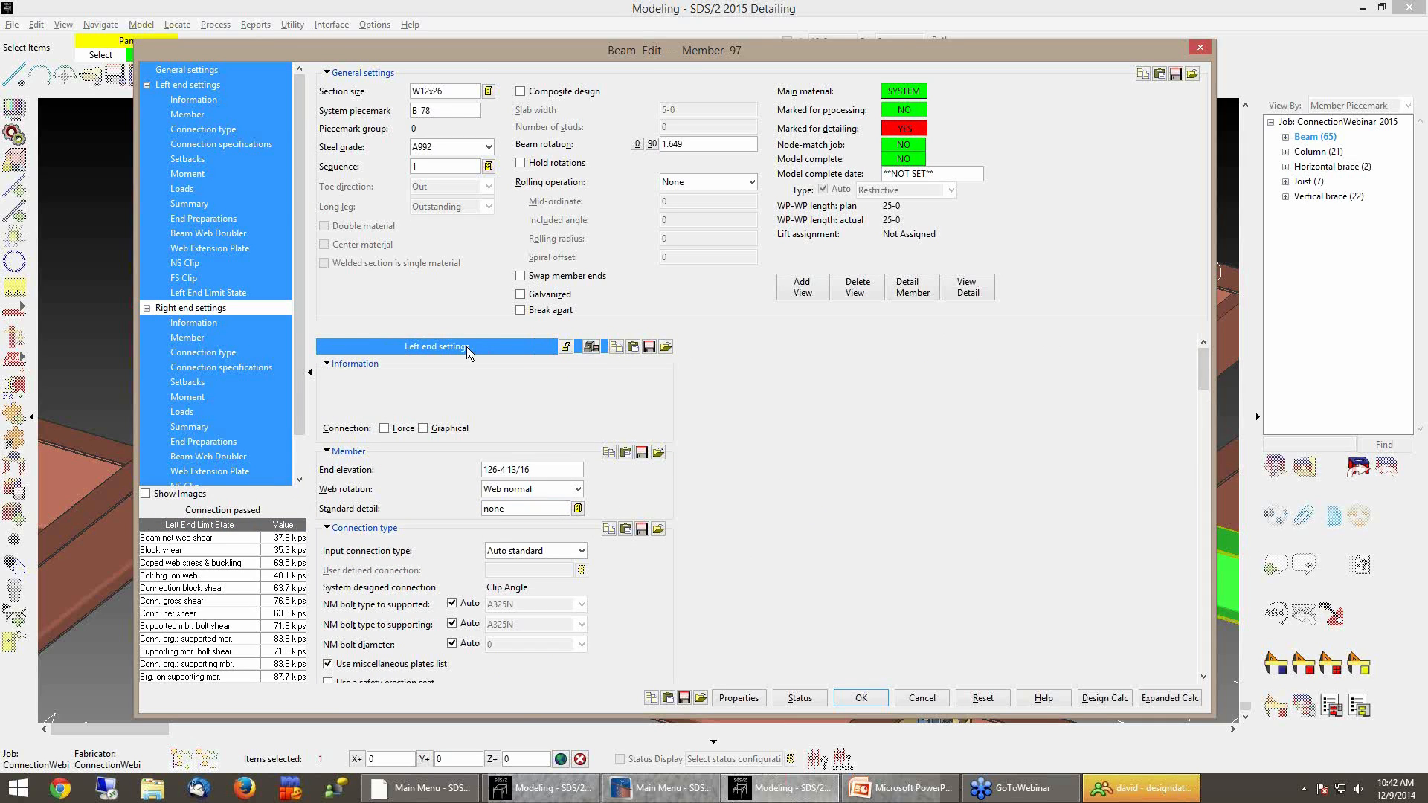
click(225, 308)
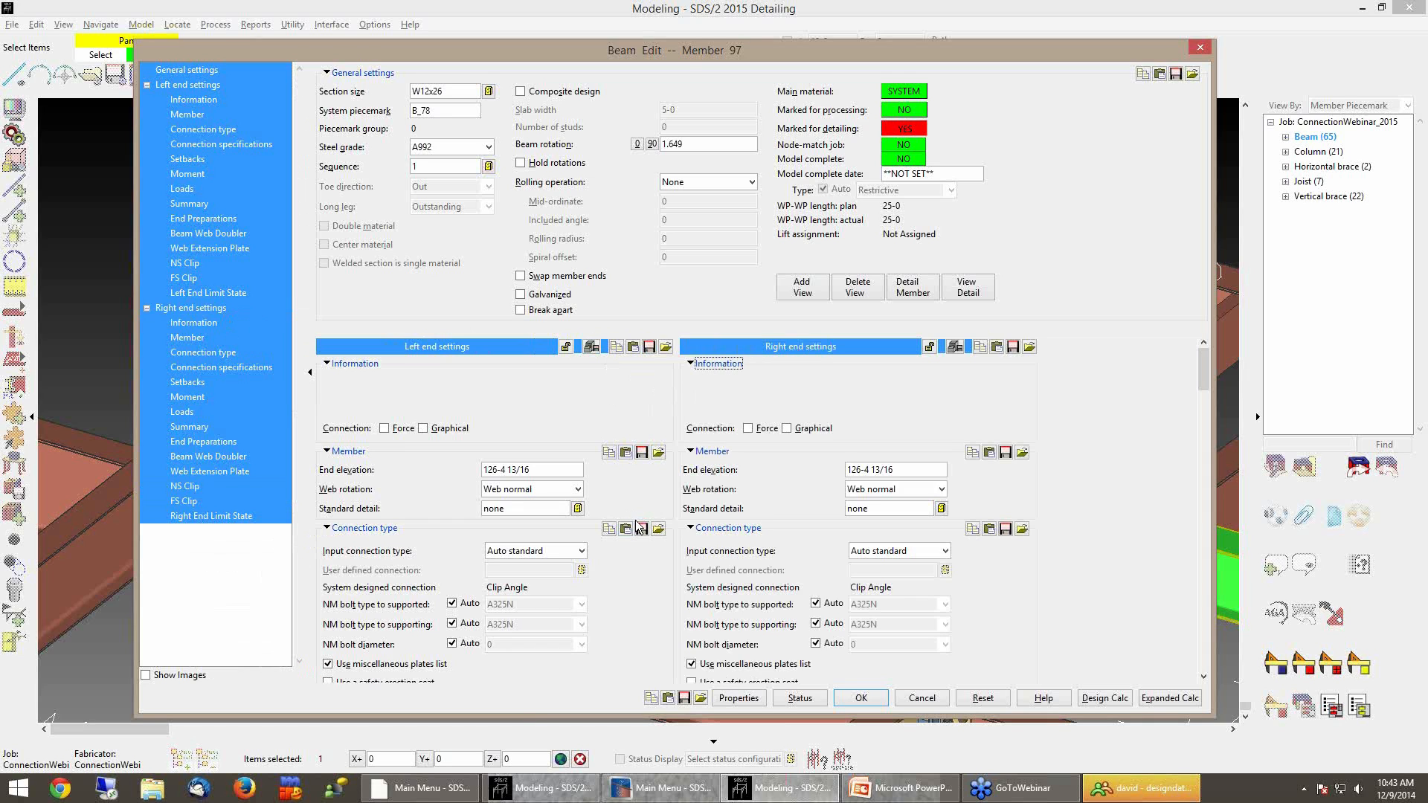
click(922, 700)
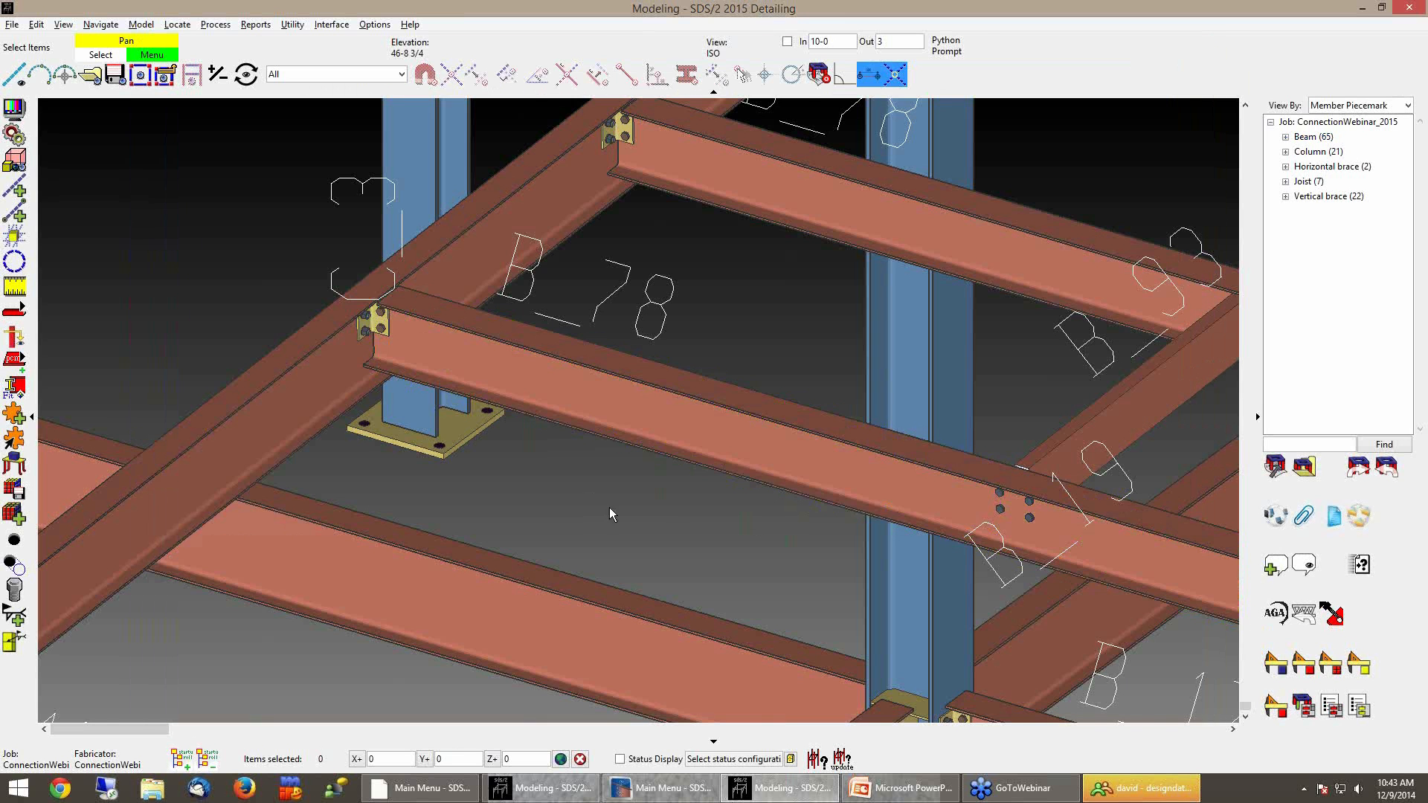
Zoom to the left-end clip angle of beam B_78 and open it in the connection component editor
middle_drag(609, 507, 801, 592)
scroll(600, 446, up, 5)
mouse_move(626, 466)
middle_down()
mouse_move(688, 495)
mouse_move(632, 491)
mouse_move(662, 614)
middle_up()
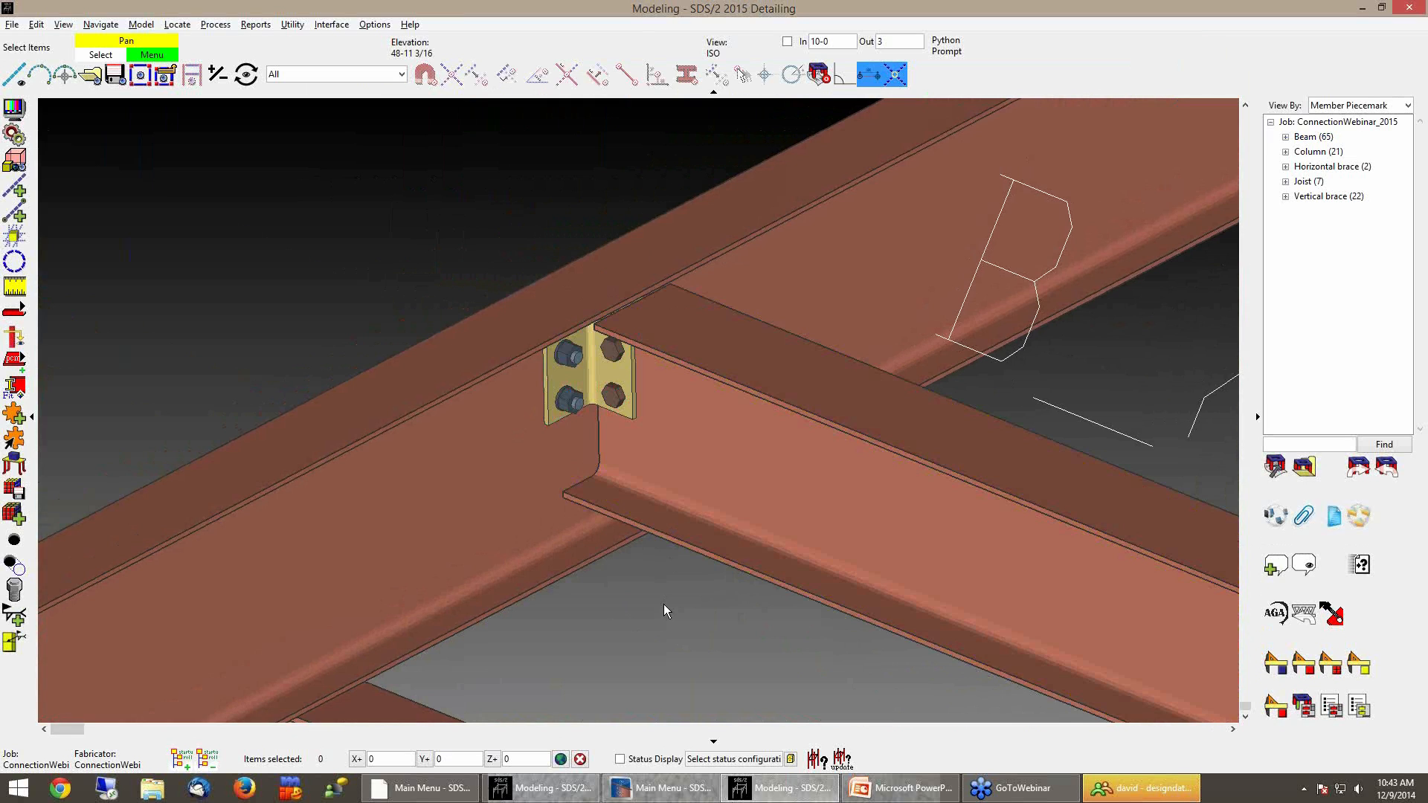
scroll(620, 633, up, 2)
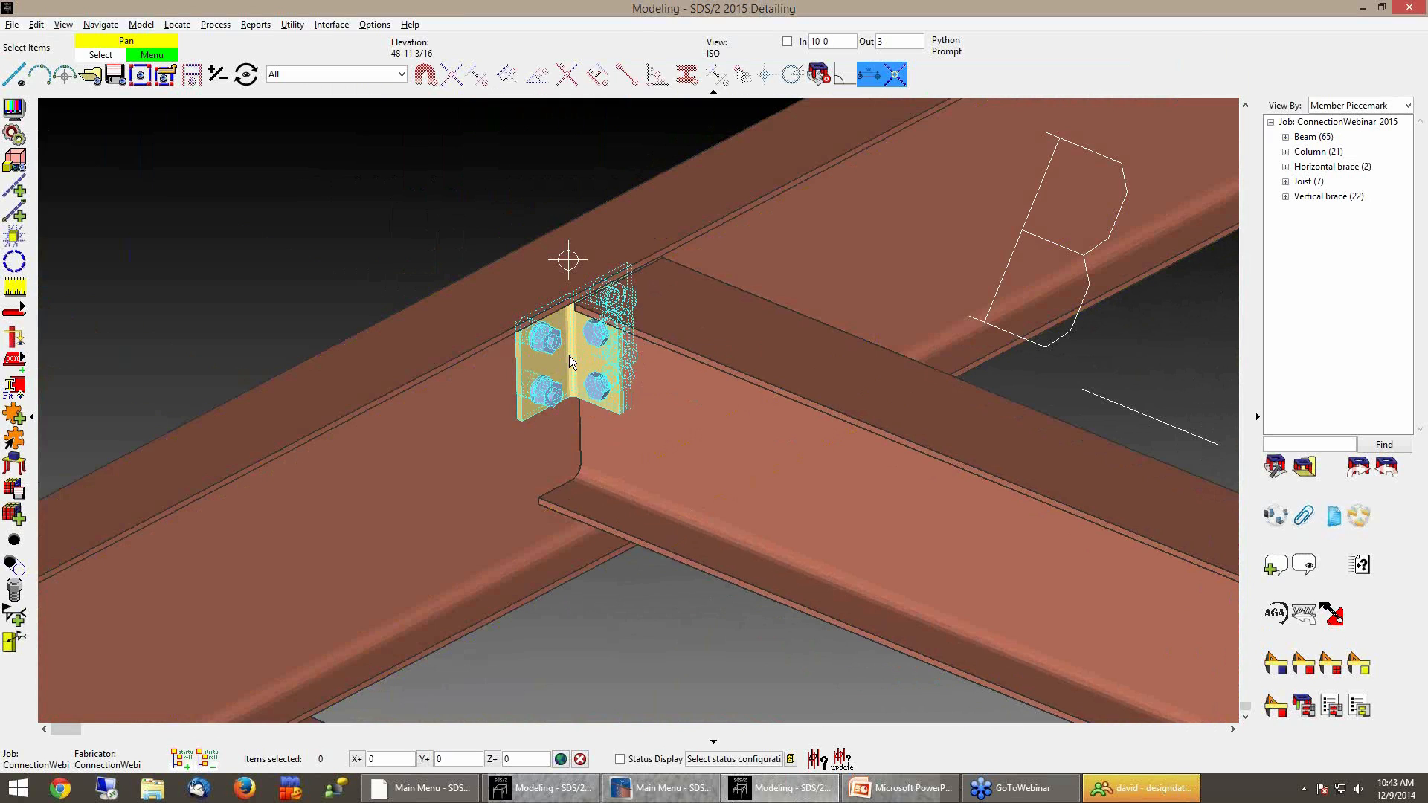
double_click(569, 356)
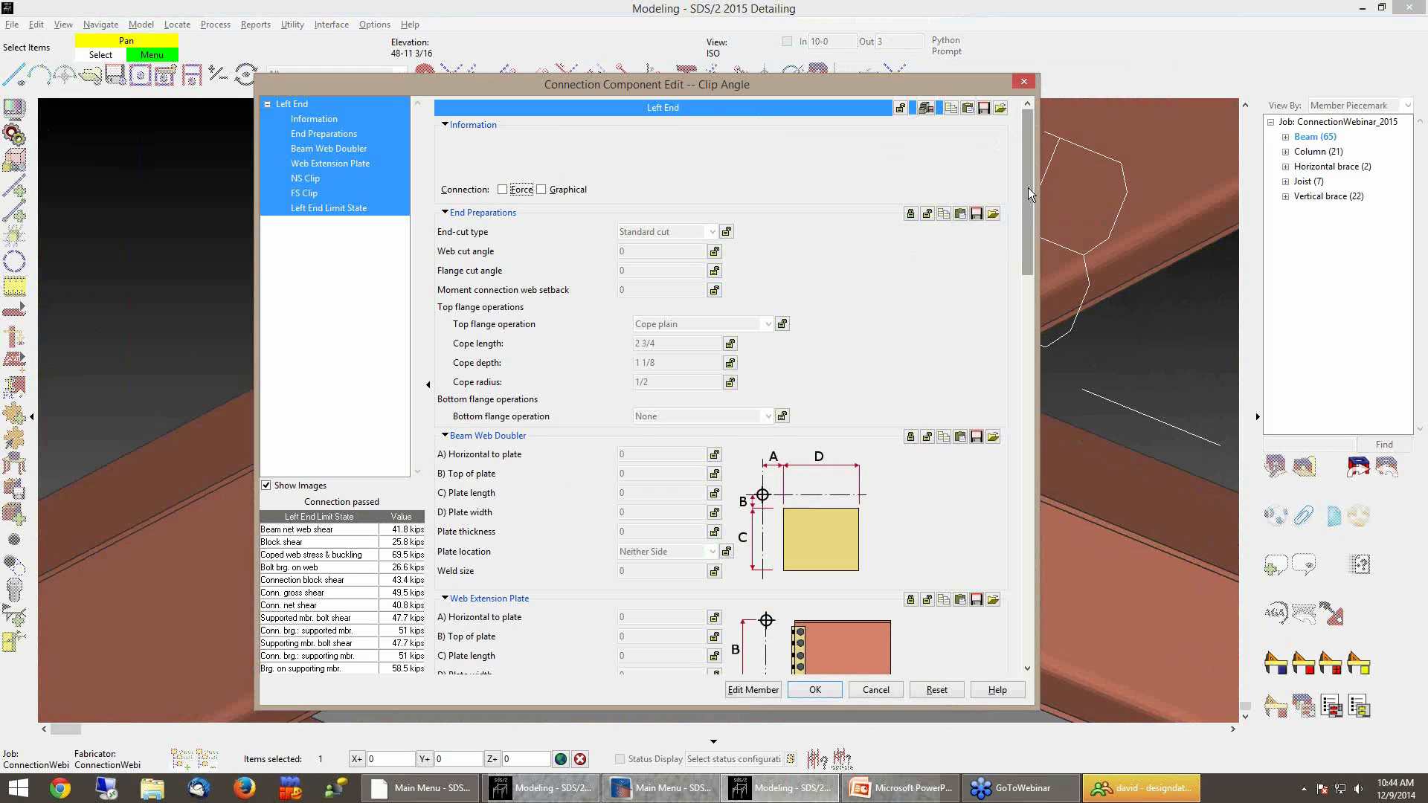
drag(1028, 190, 1032, 159)
drag(1029, 233, 1028, 245)
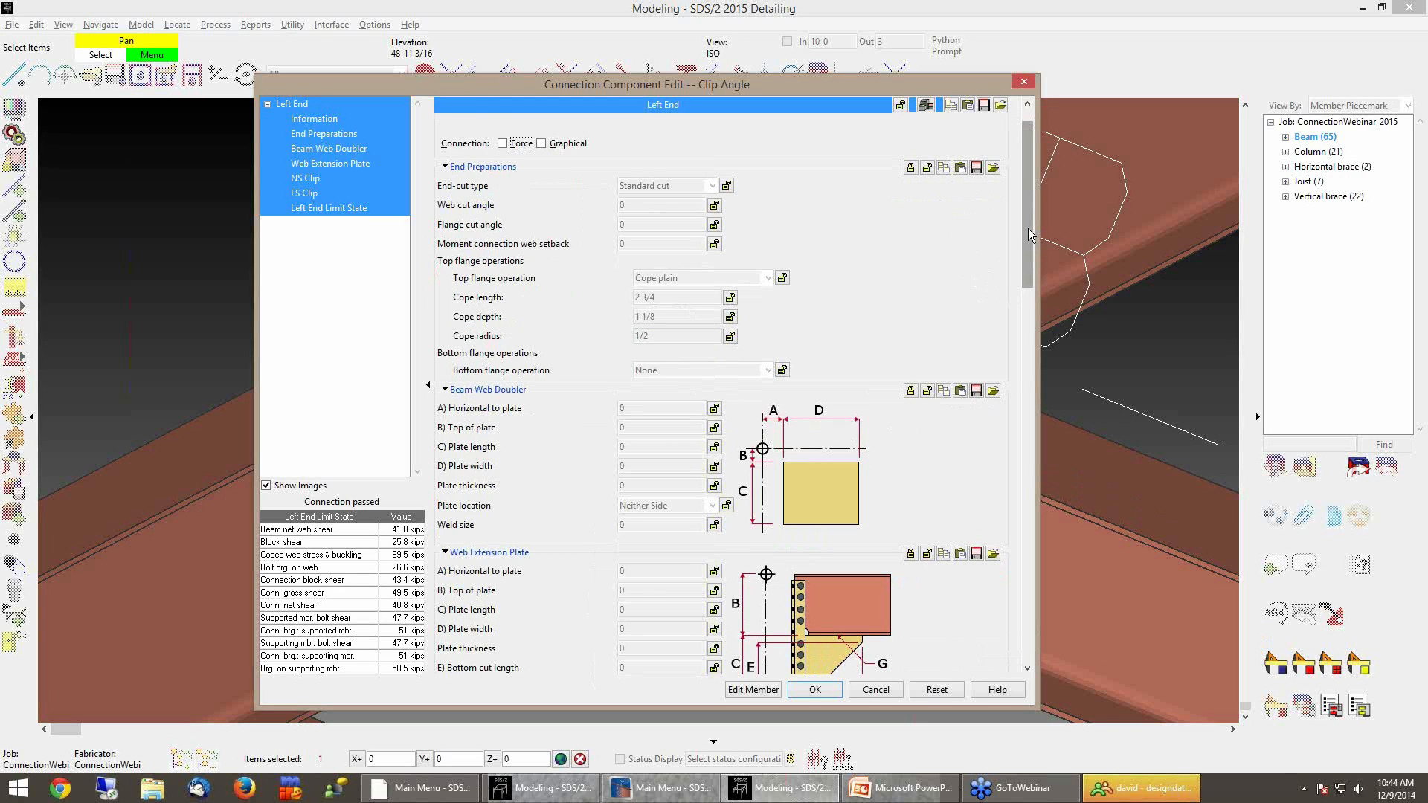
drag(1024, 239, 1024, 221)
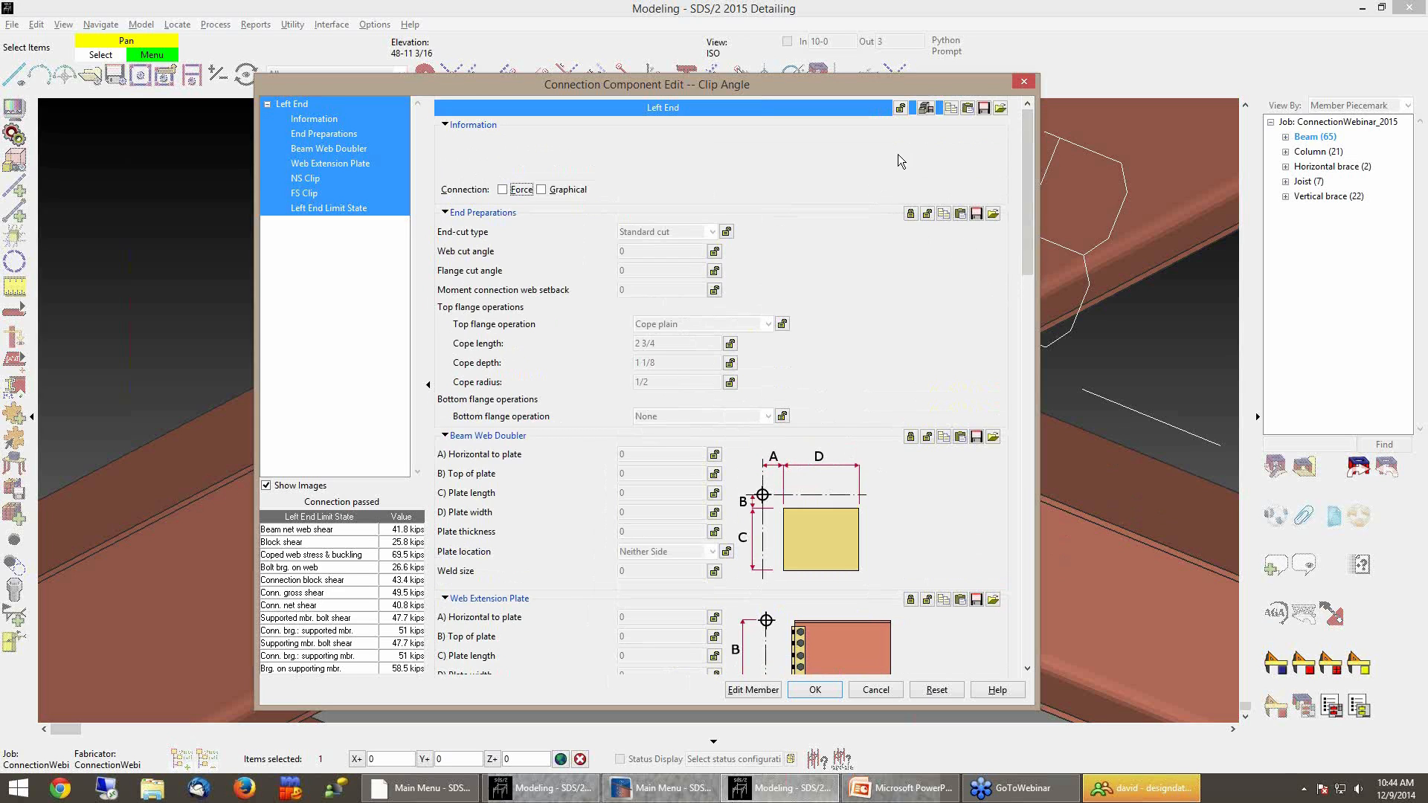
Toggle Lock/Unlock All on the left-end connection, switch to the member edit and cancel it
click(900, 108)
click(904, 109)
click(753, 690)
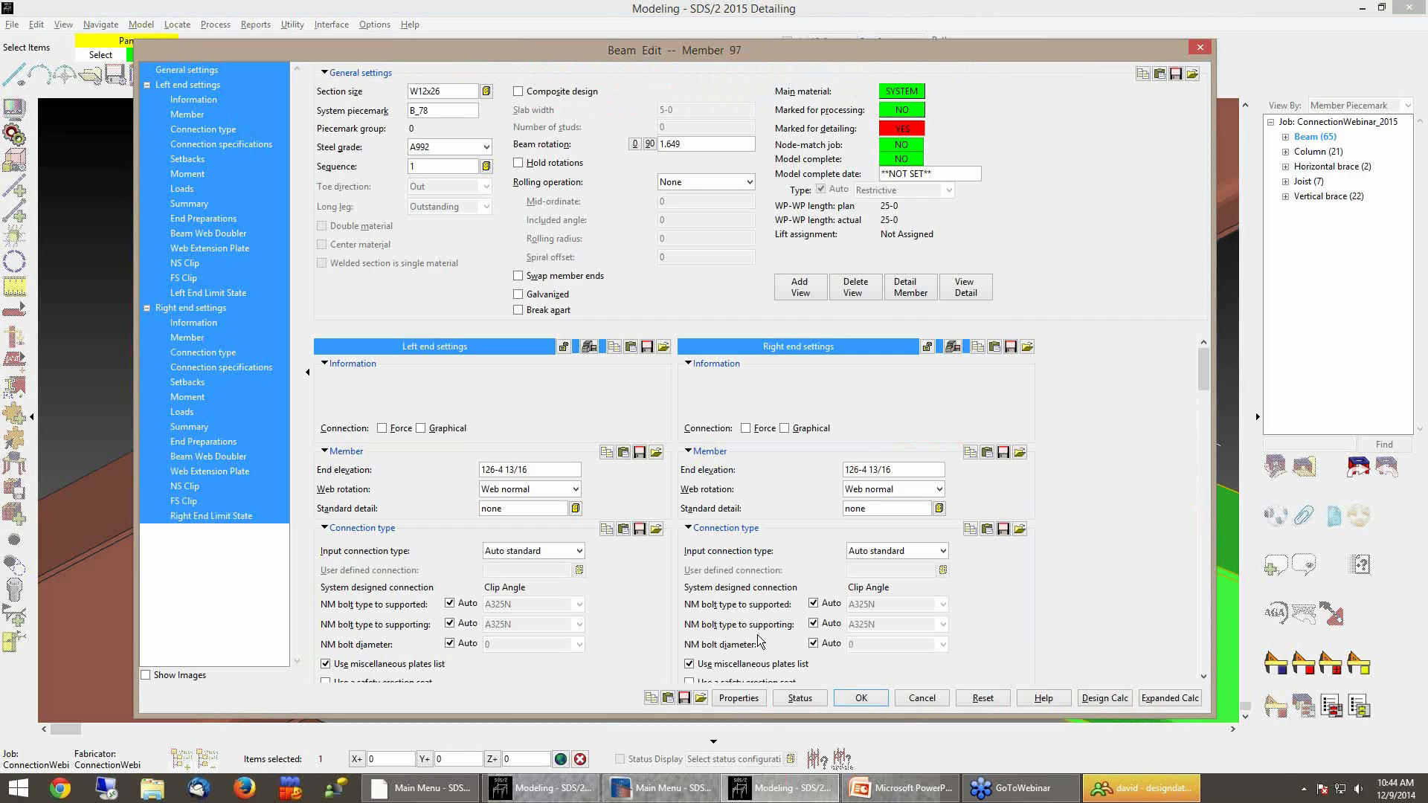
click(922, 700)
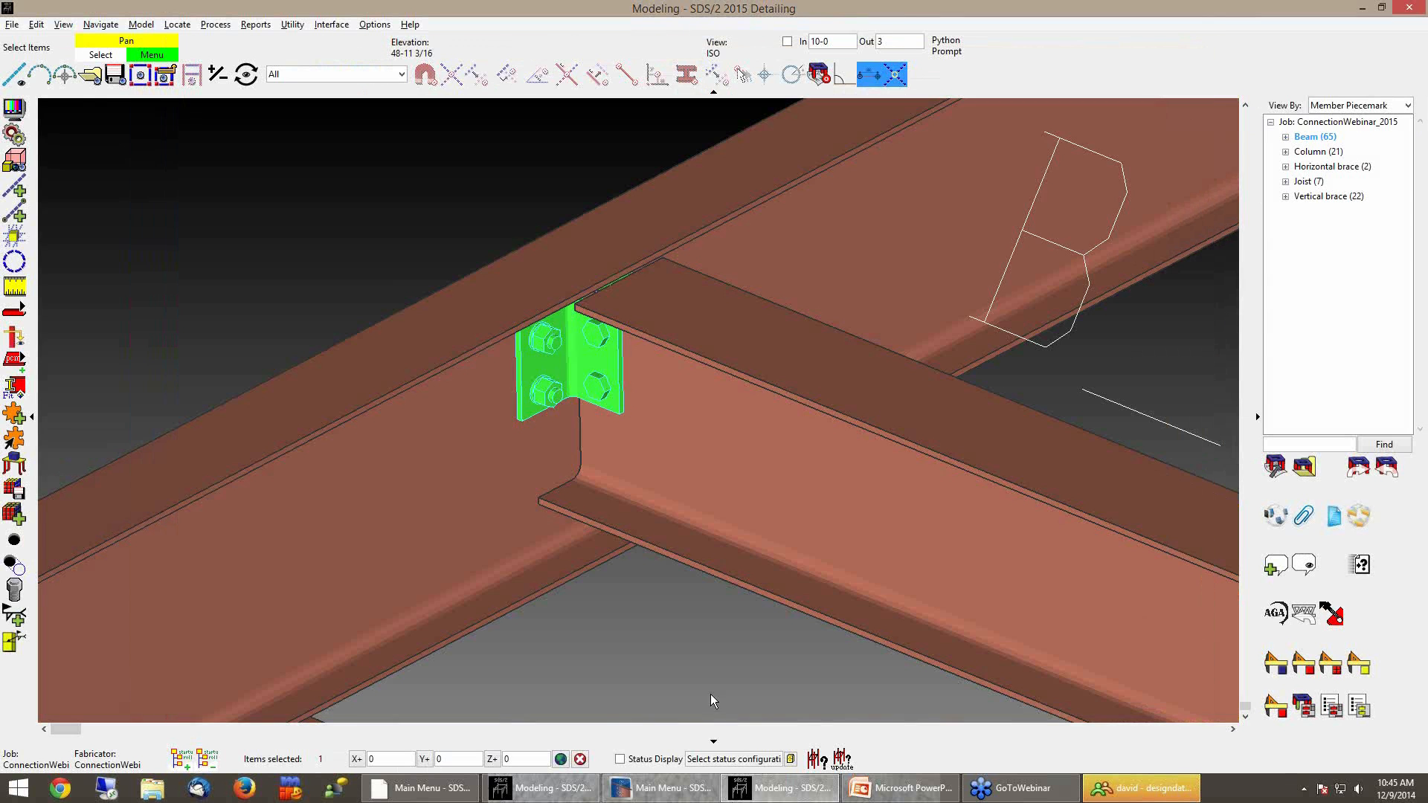
Reopen the clip angle connection, switch to its member edit and cancel
double_click(574, 375)
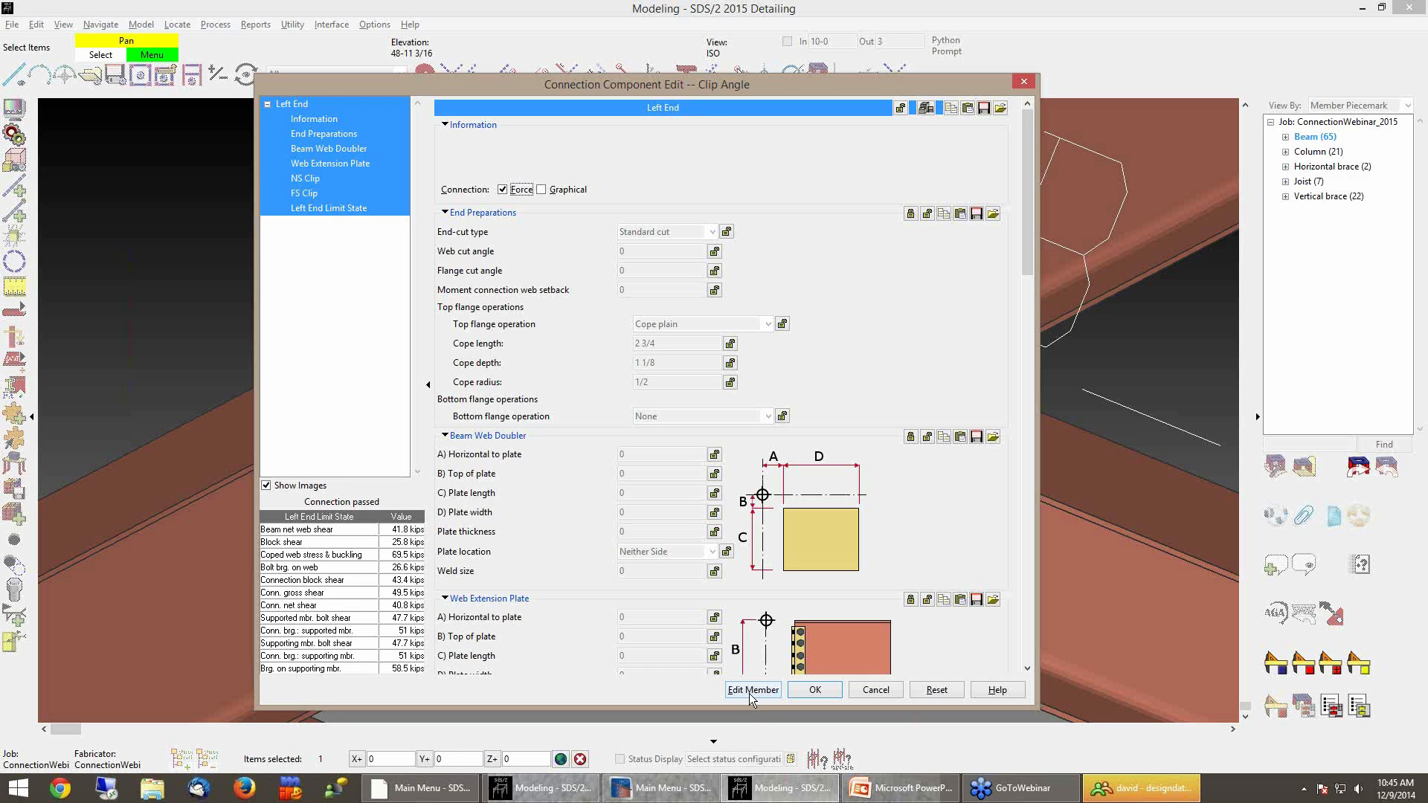
click(751, 690)
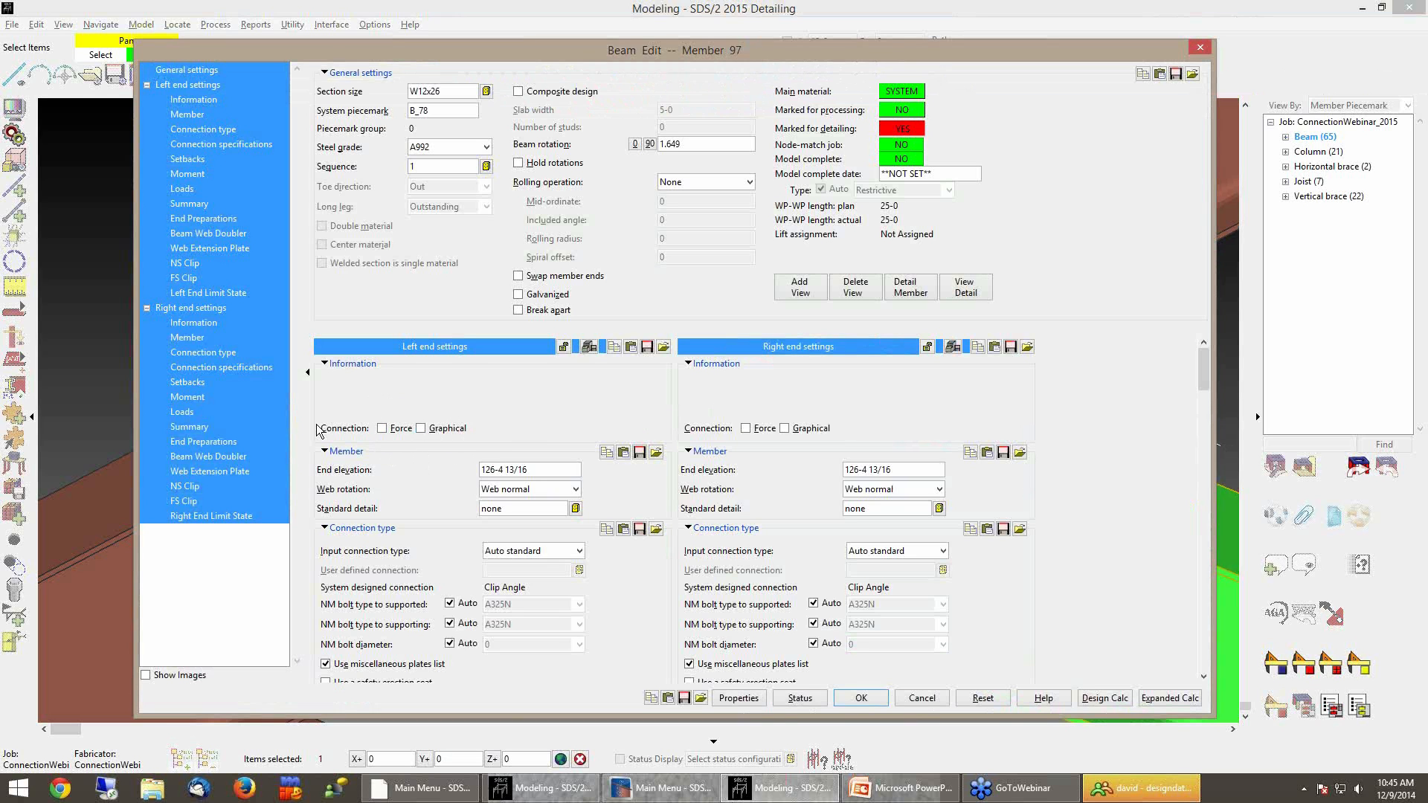
click(921, 697)
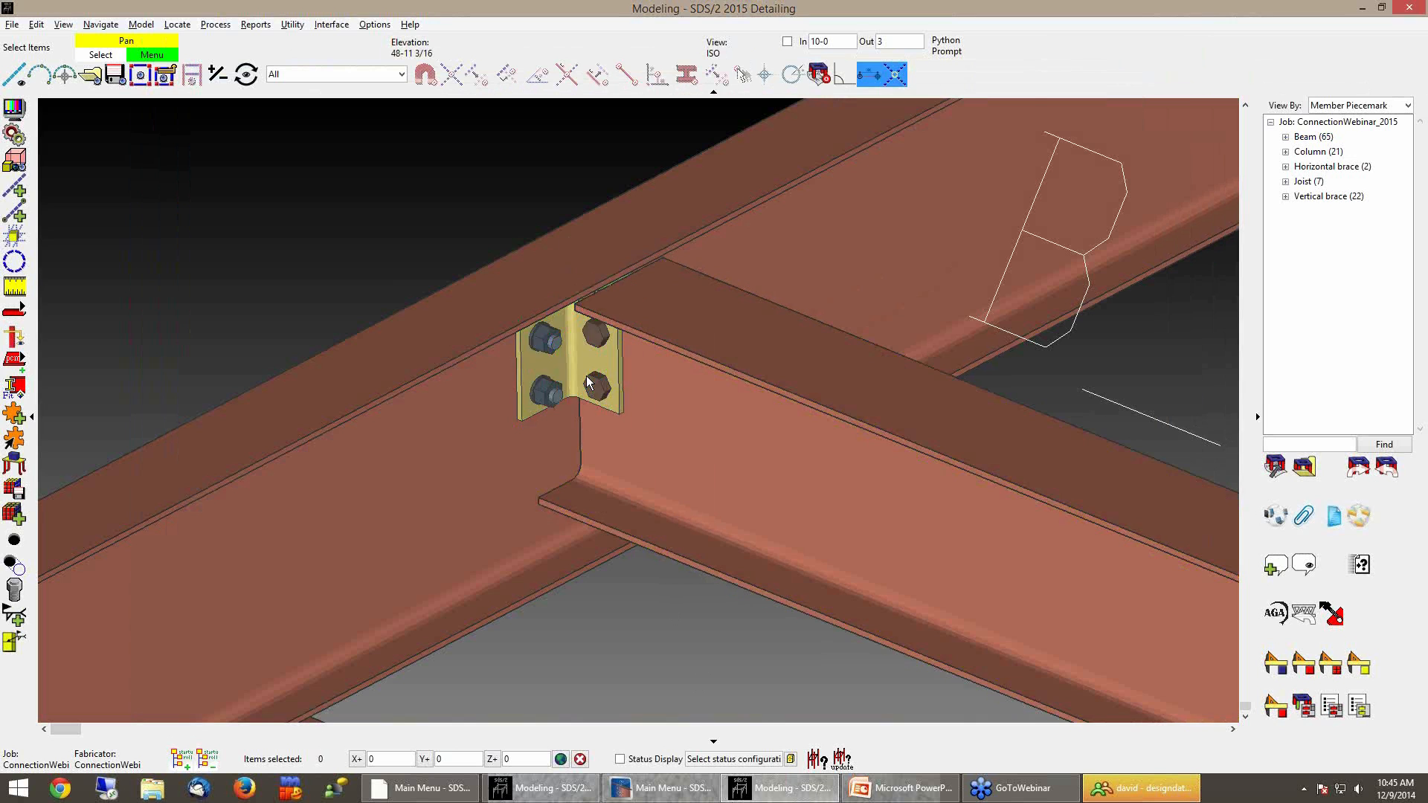
Mark the left-end clip angle connection as Force and apply it to this beam only, not all B_78
double_click(586, 376)
click(502, 189)
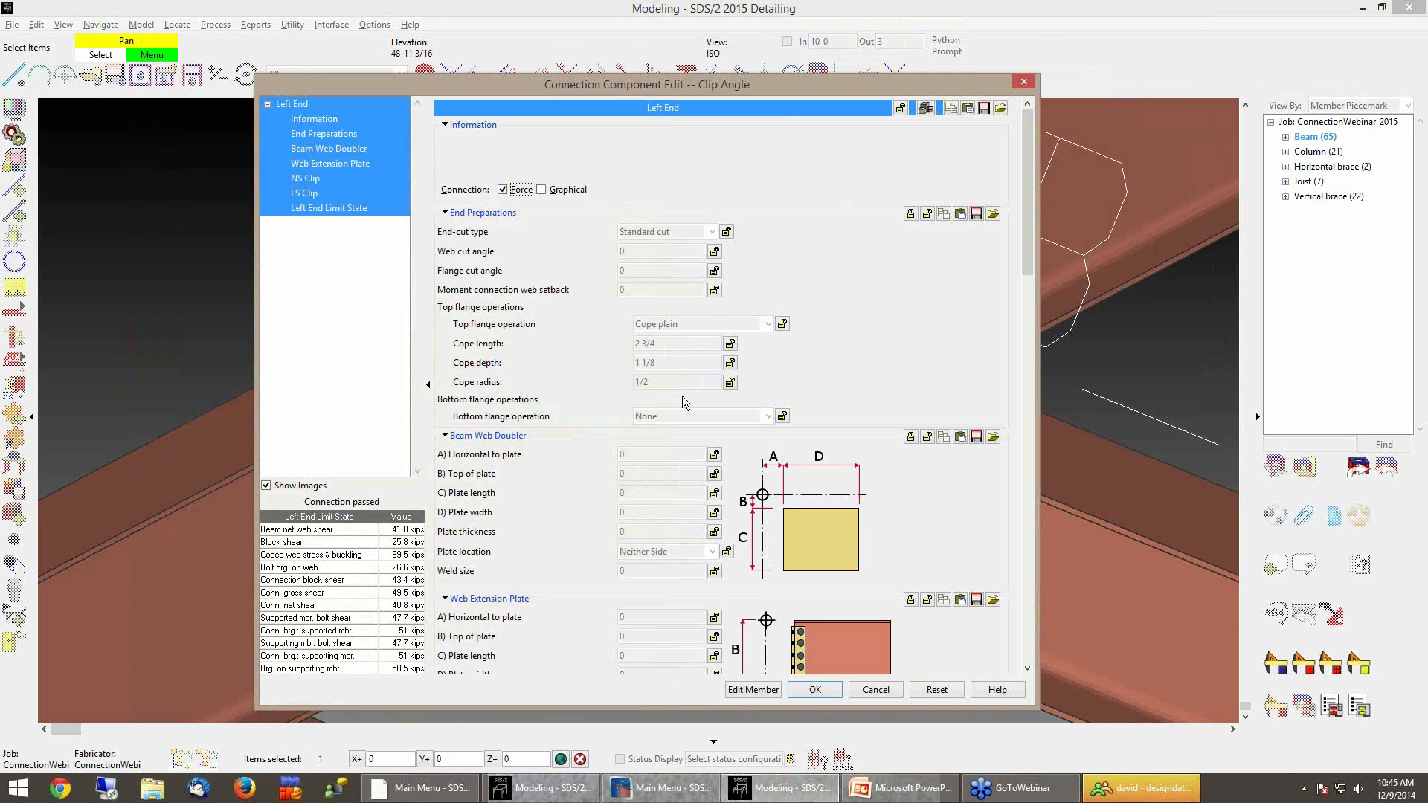
click(805, 689)
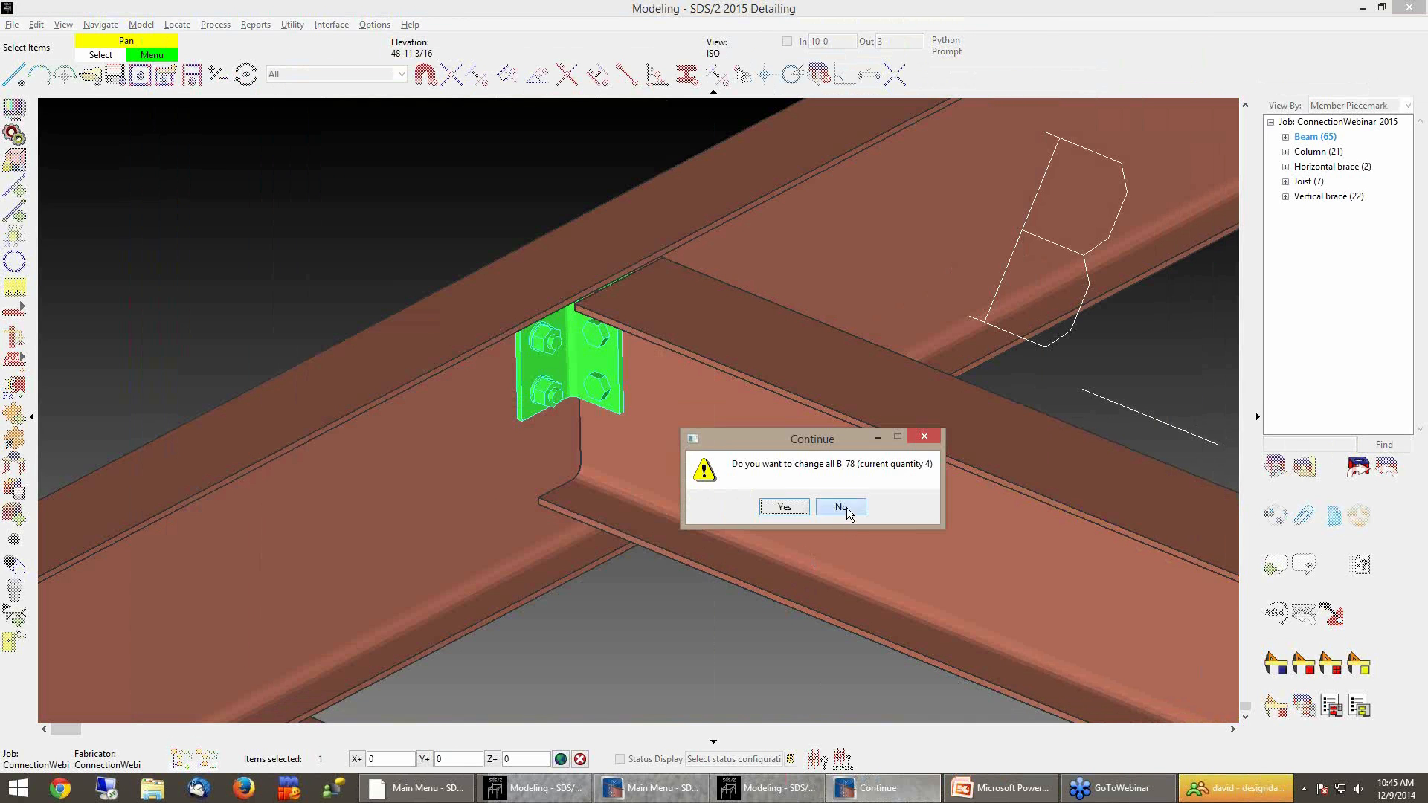
click(841, 507)
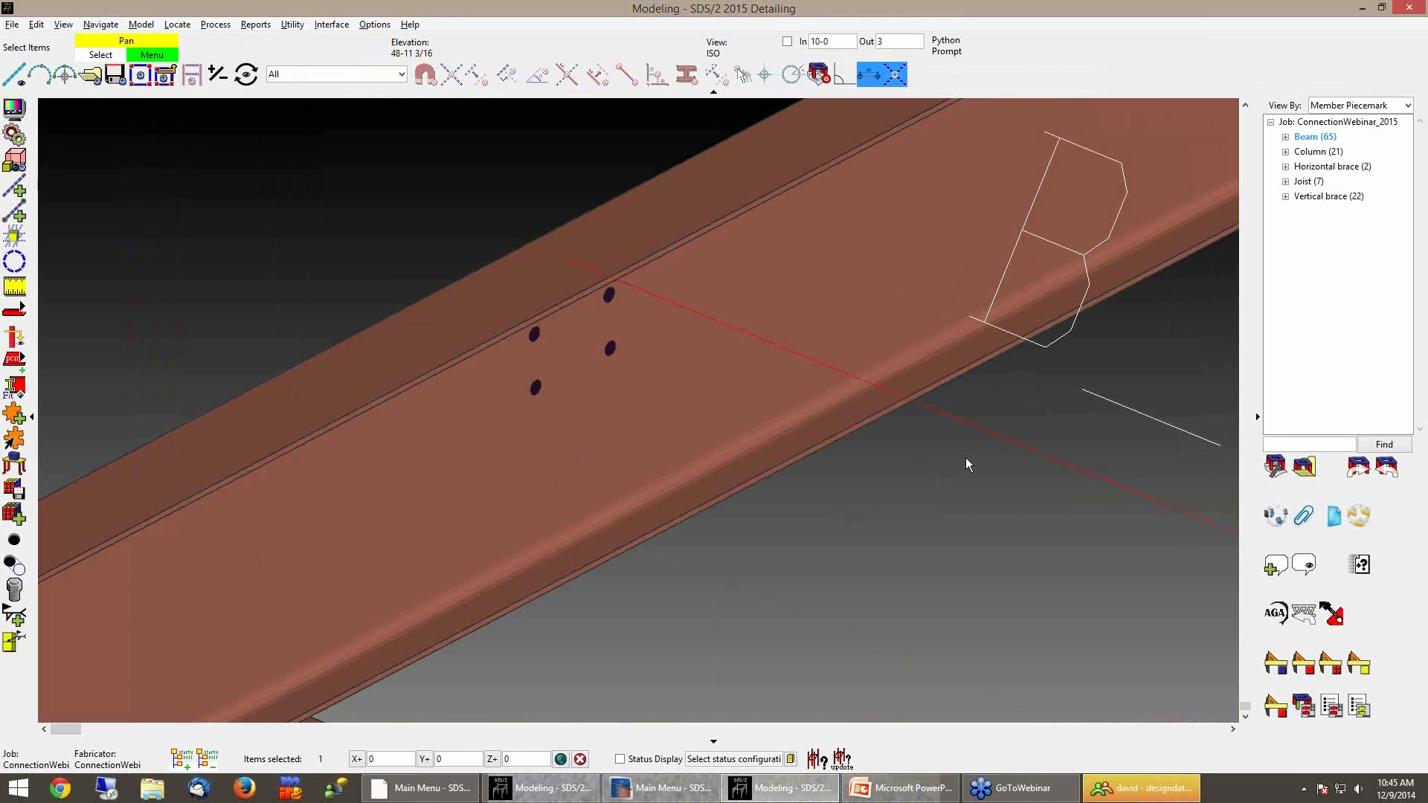
Open beam B_78 and clear its left-end Force connection option, applying it to this member only
click(734, 594)
double_click(737, 587)
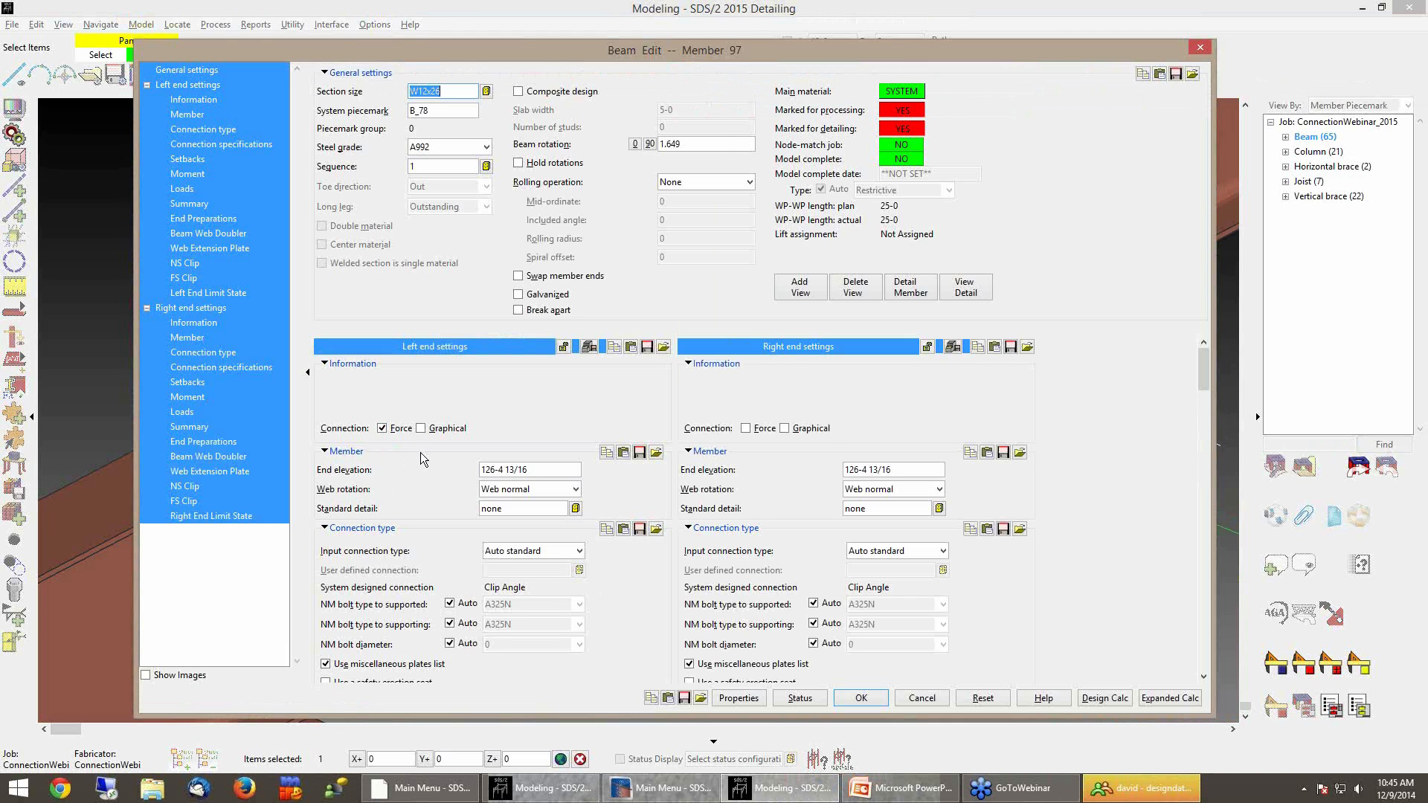
click(400, 428)
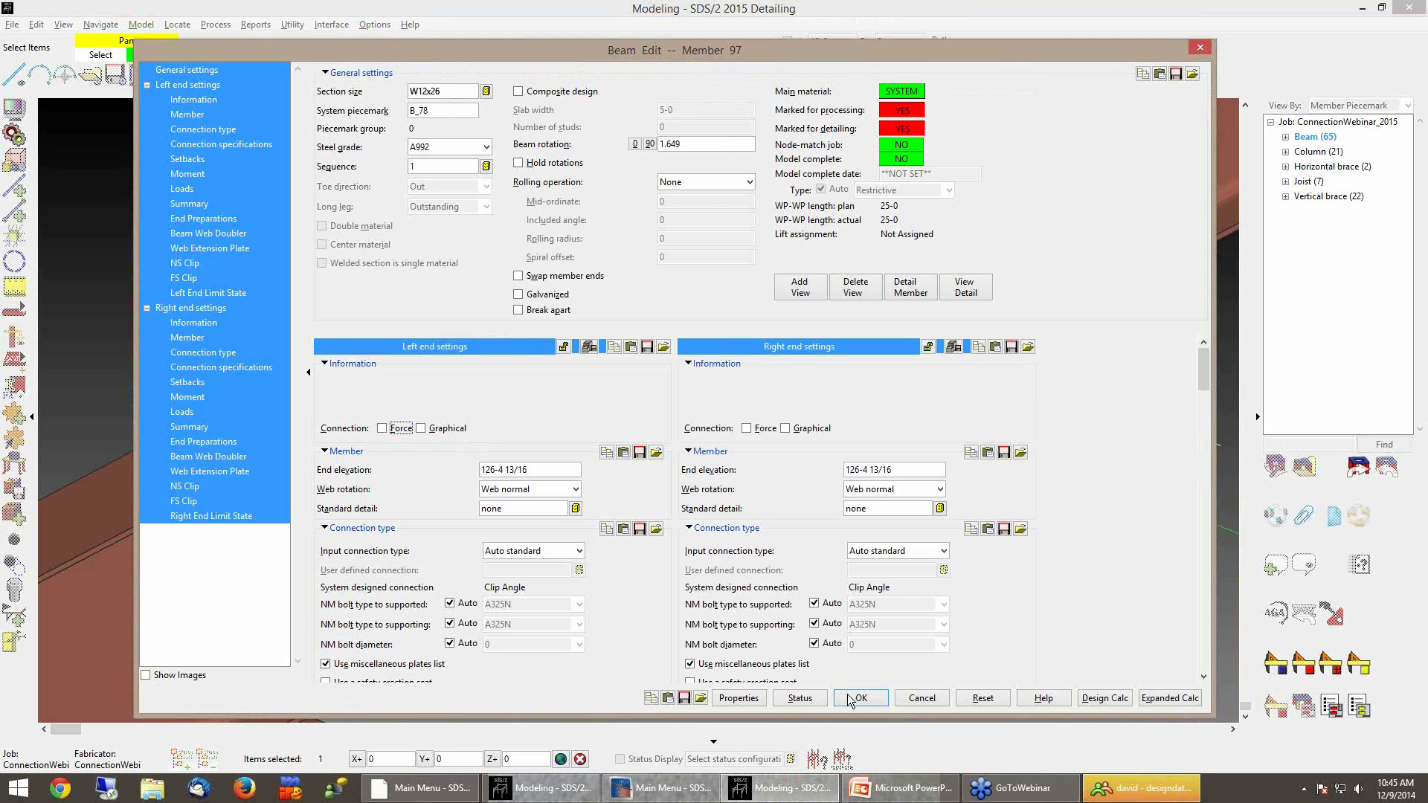
click(872, 698)
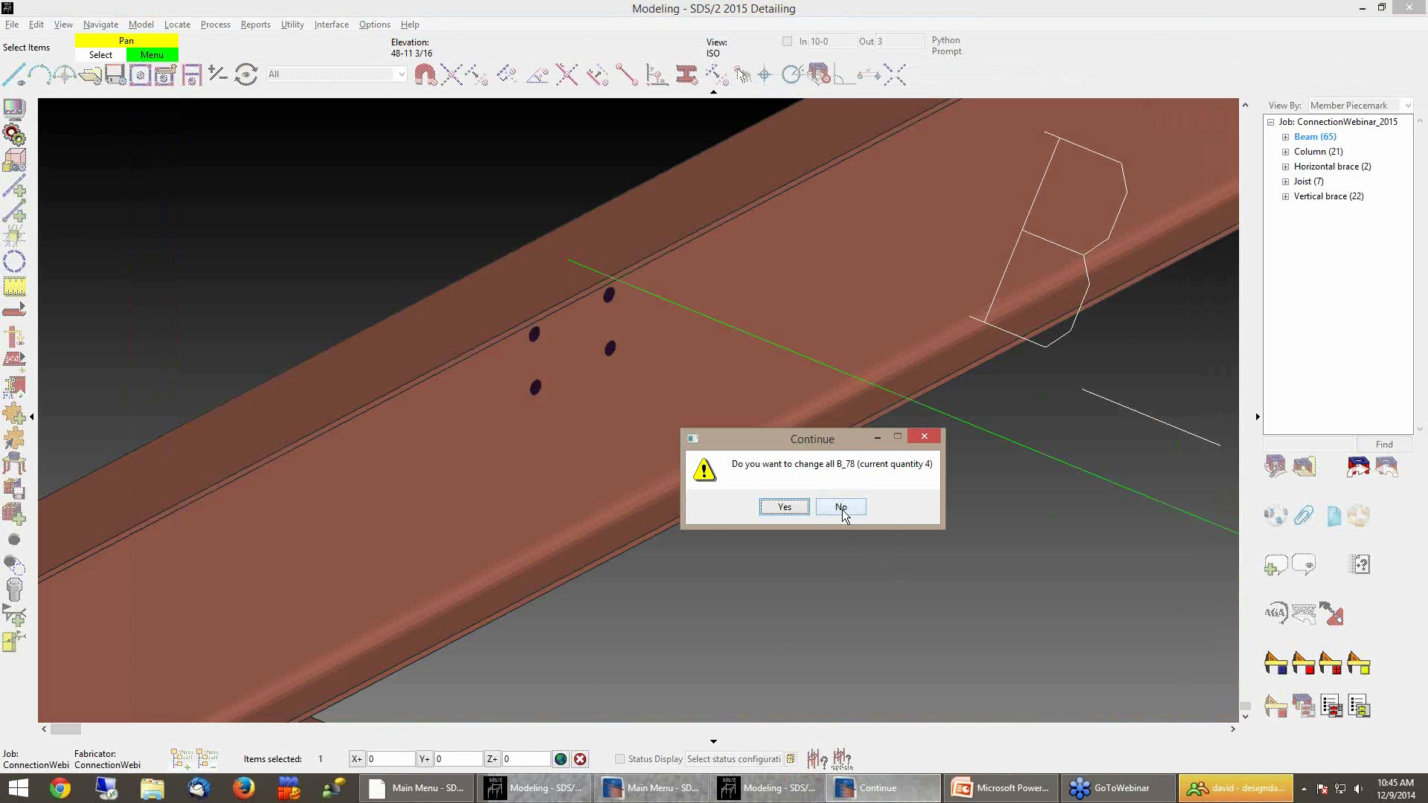
click(841, 507)
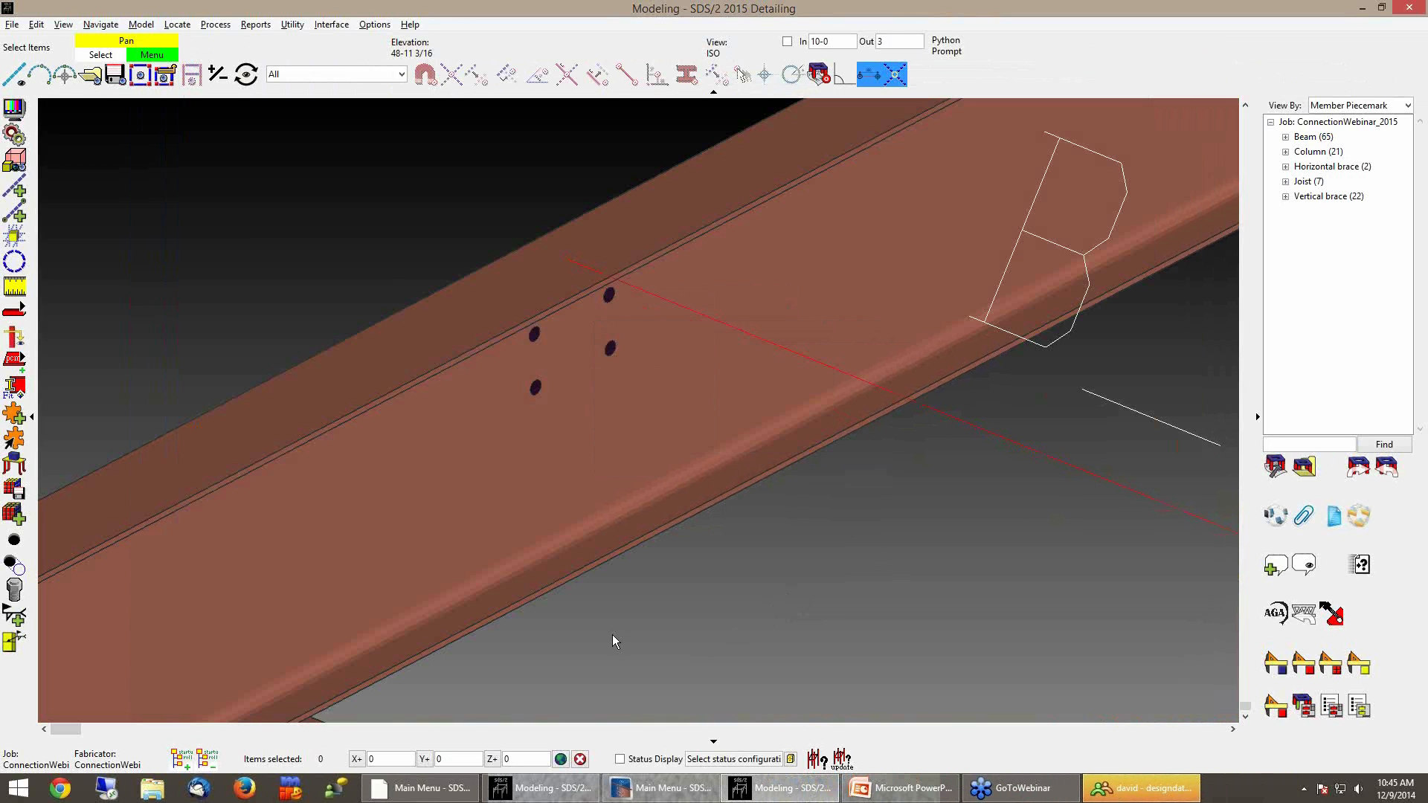
Set the selection filter to Default and select the left-end clip angle connection component of B_78
scroll(615, 635, down, 5)
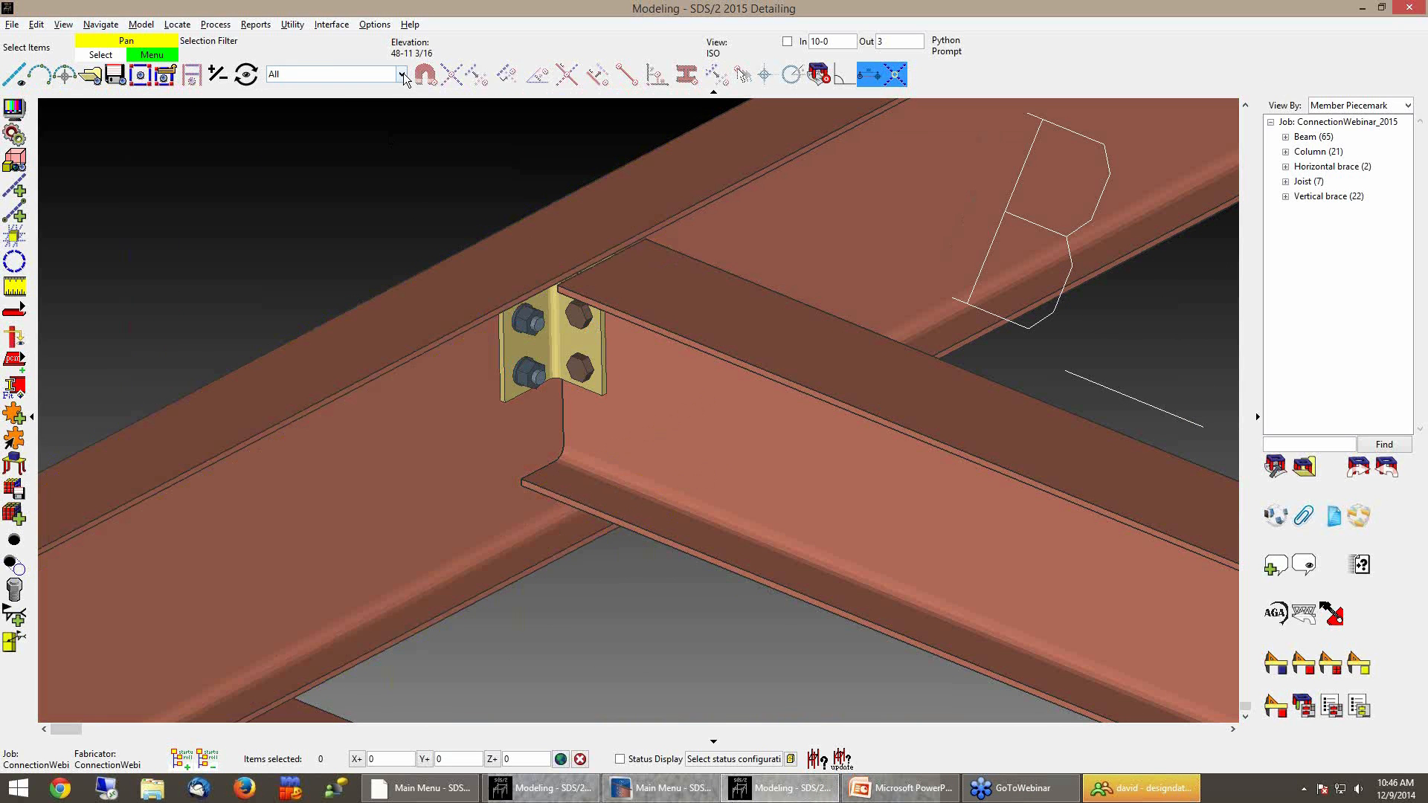
click(403, 72)
click(339, 92)
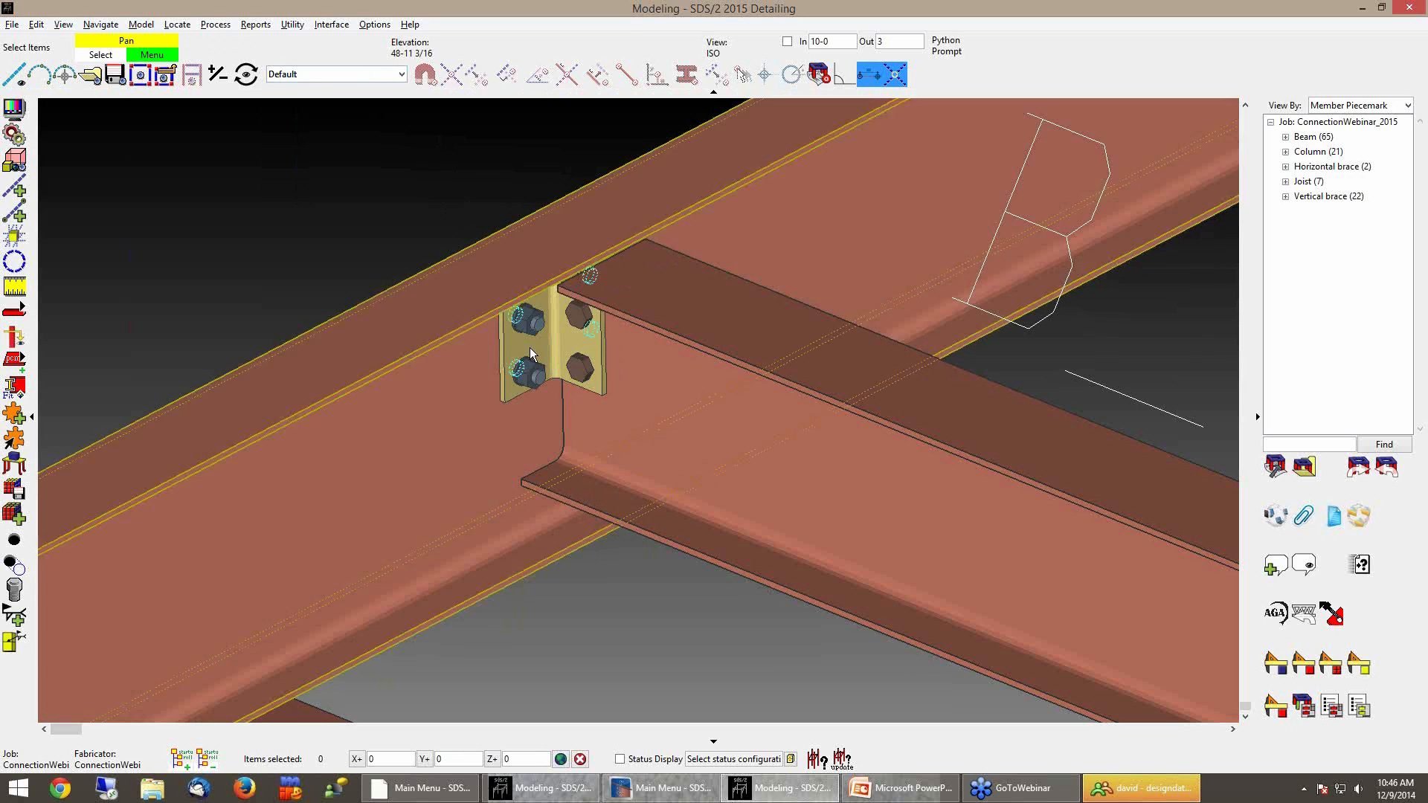
click(556, 338)
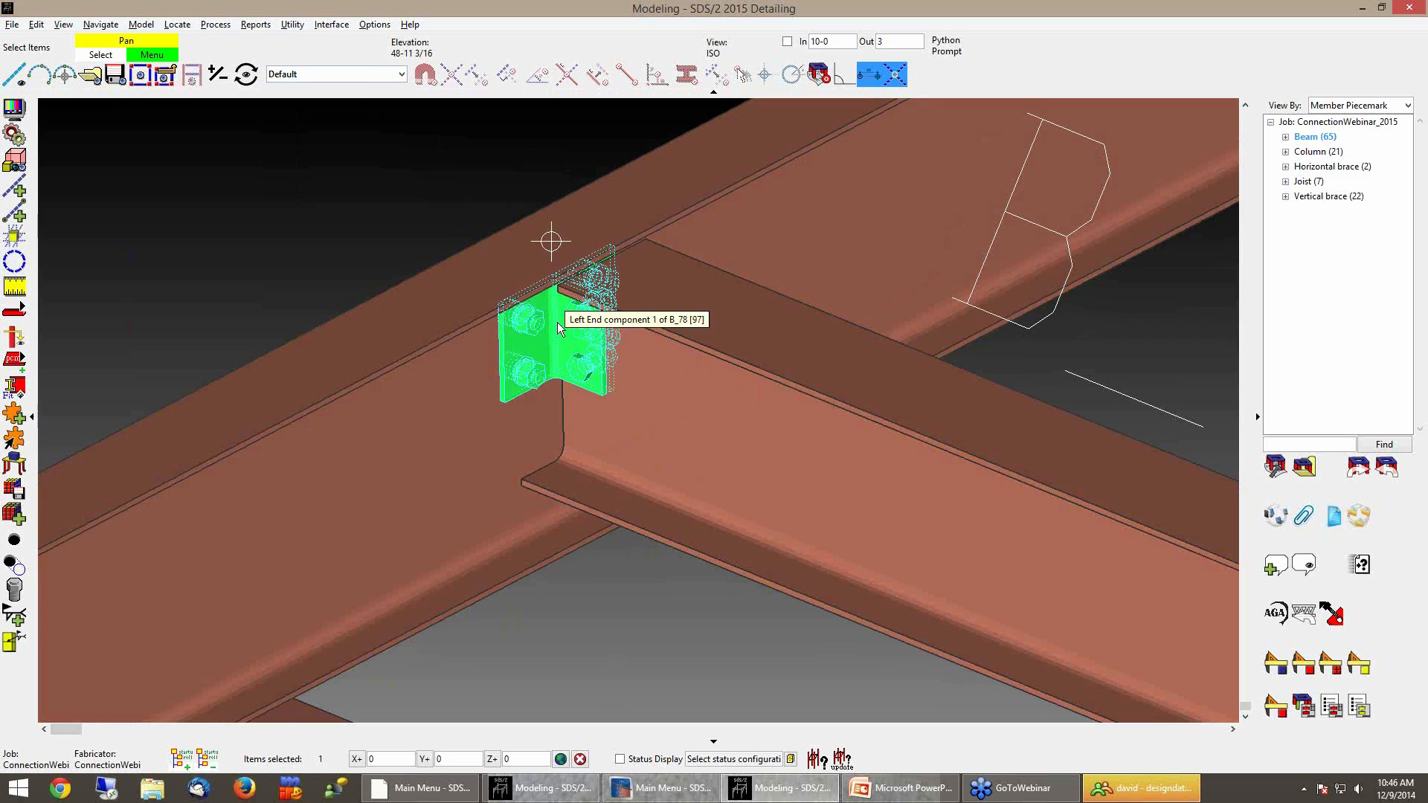
Switch the selection filter to All and select the clip angle connection again
click(389, 115)
click(402, 75)
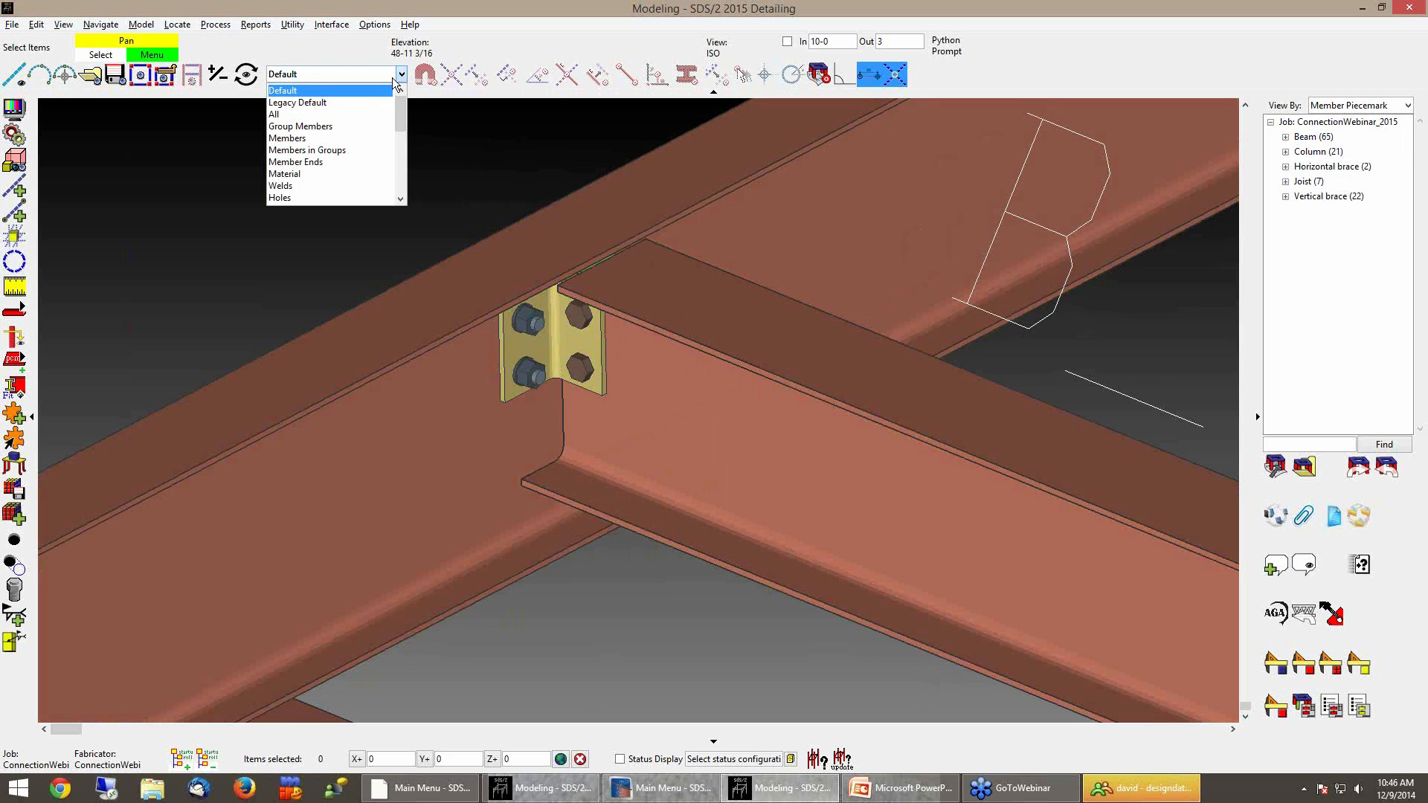
click(344, 105)
click(553, 336)
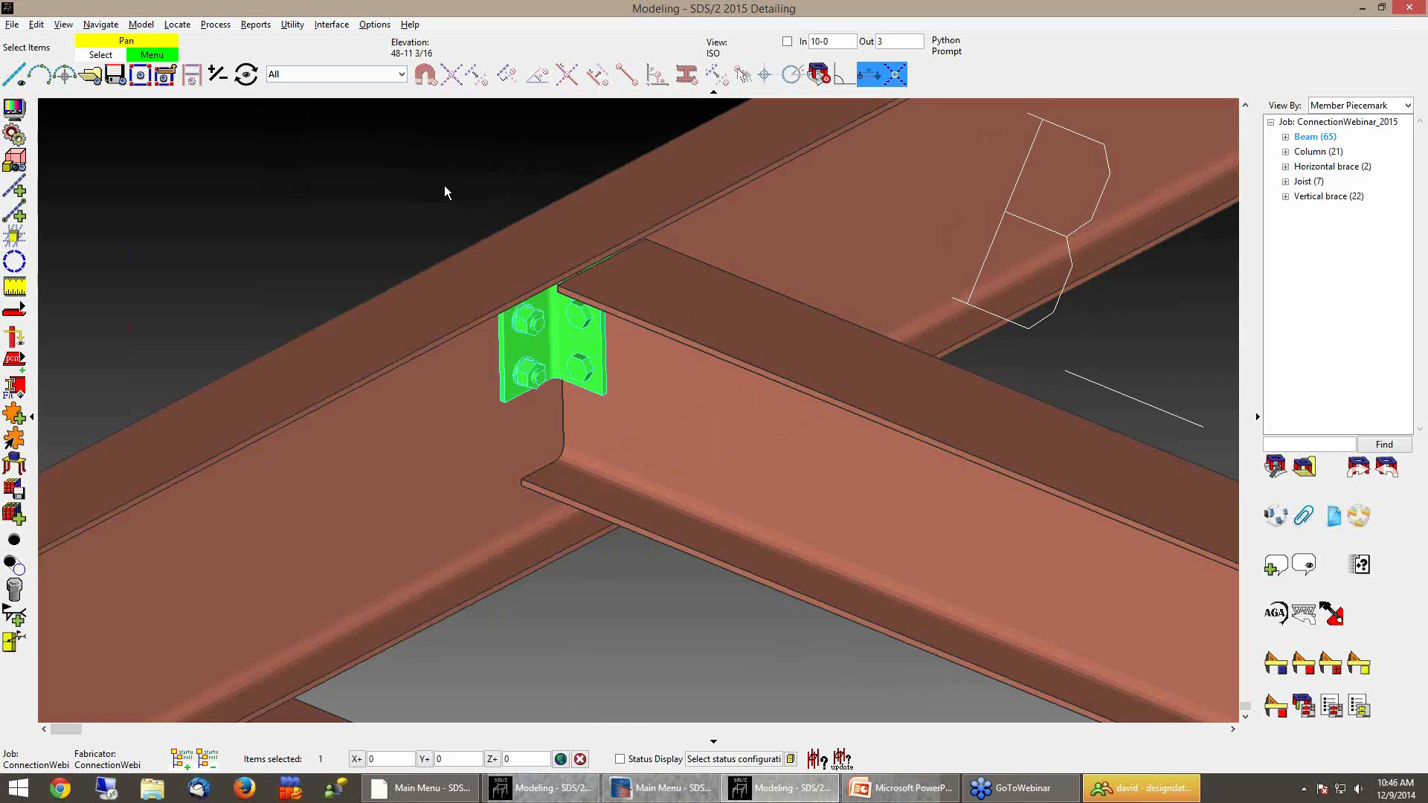
Clear the selection and set the selection filter to Connection Components
click(445, 175)
click(401, 74)
drag(405, 138, 406, 190)
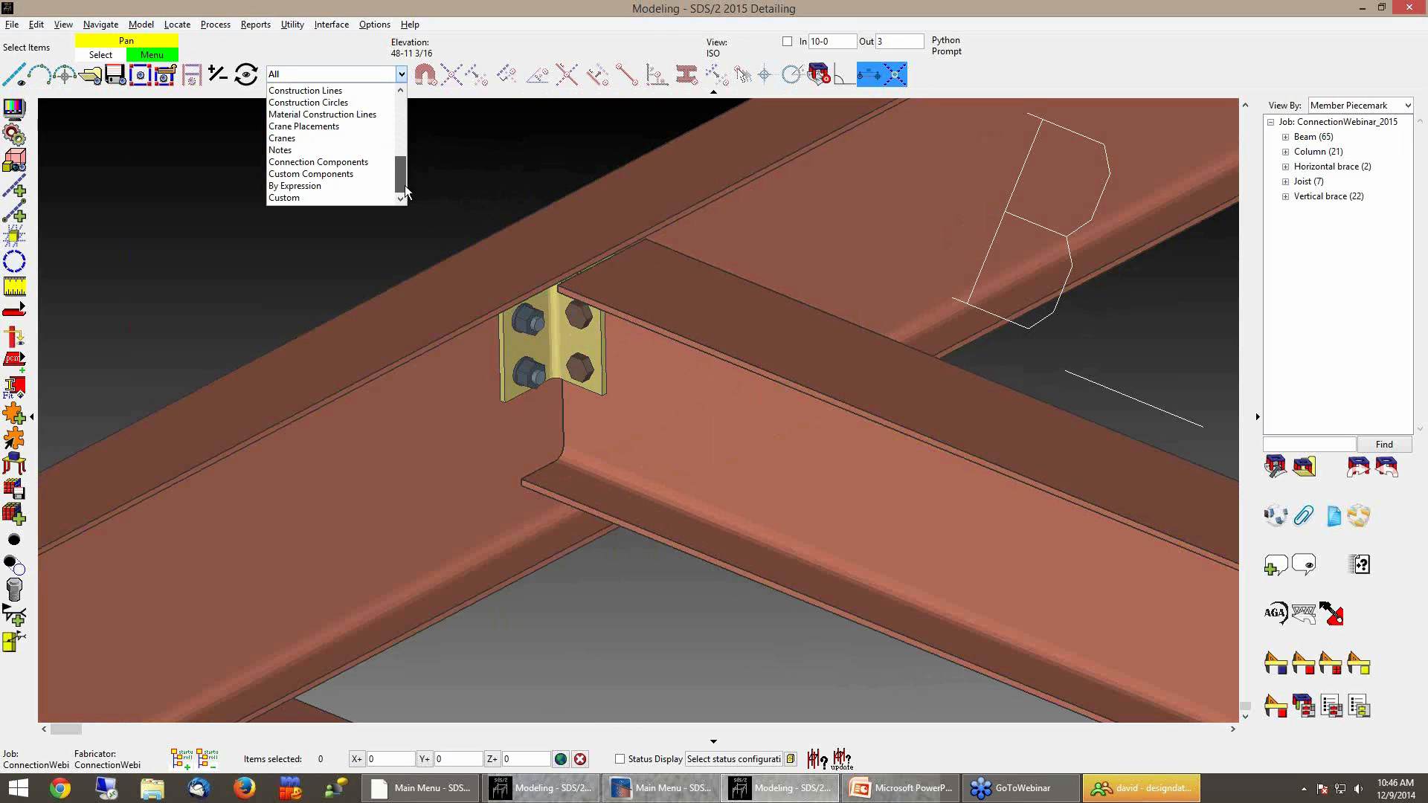
click(355, 163)
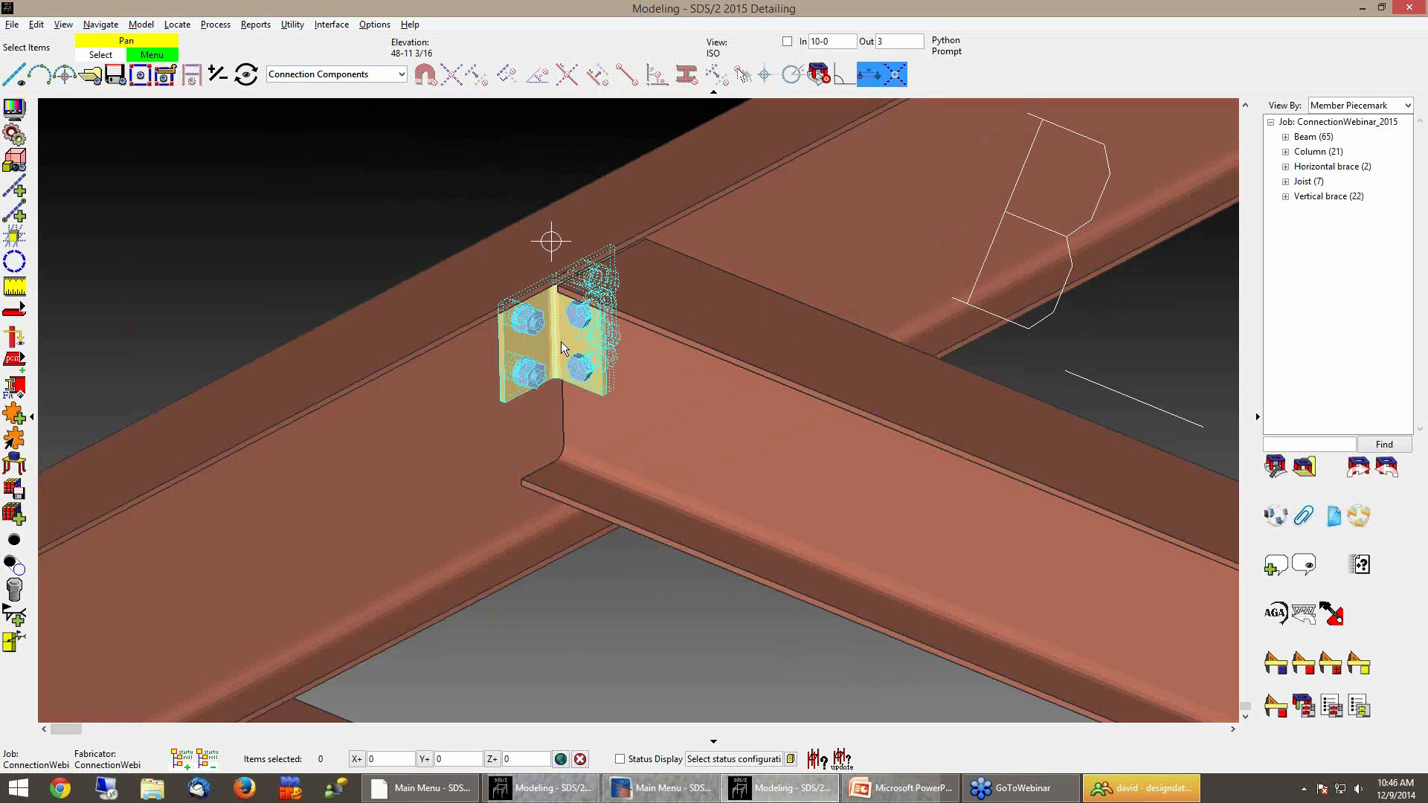
Set the selection filter to Legacy Default, open the clip angle's material properties and cancel the dialog
click(401, 74)
drag(401, 174, 402, 115)
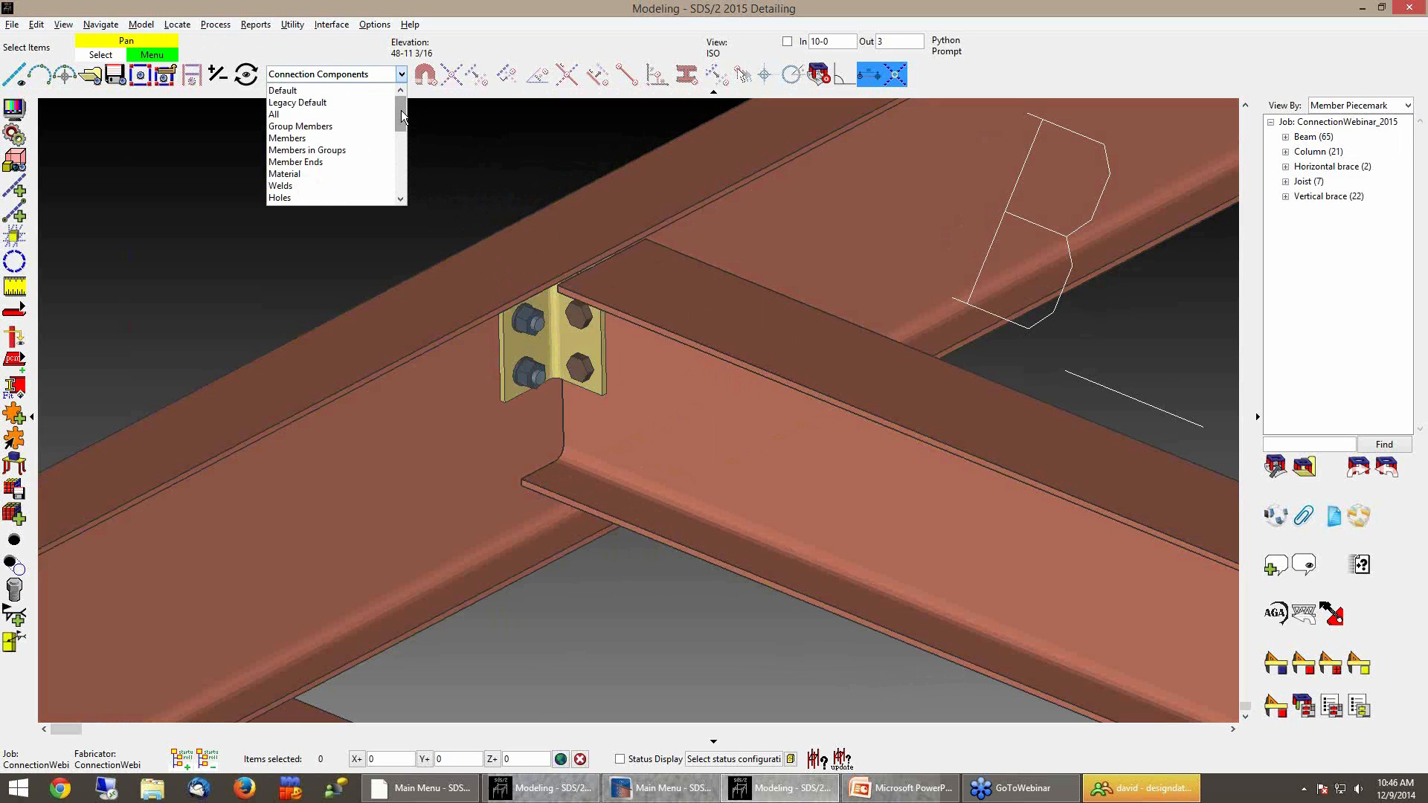
click(320, 103)
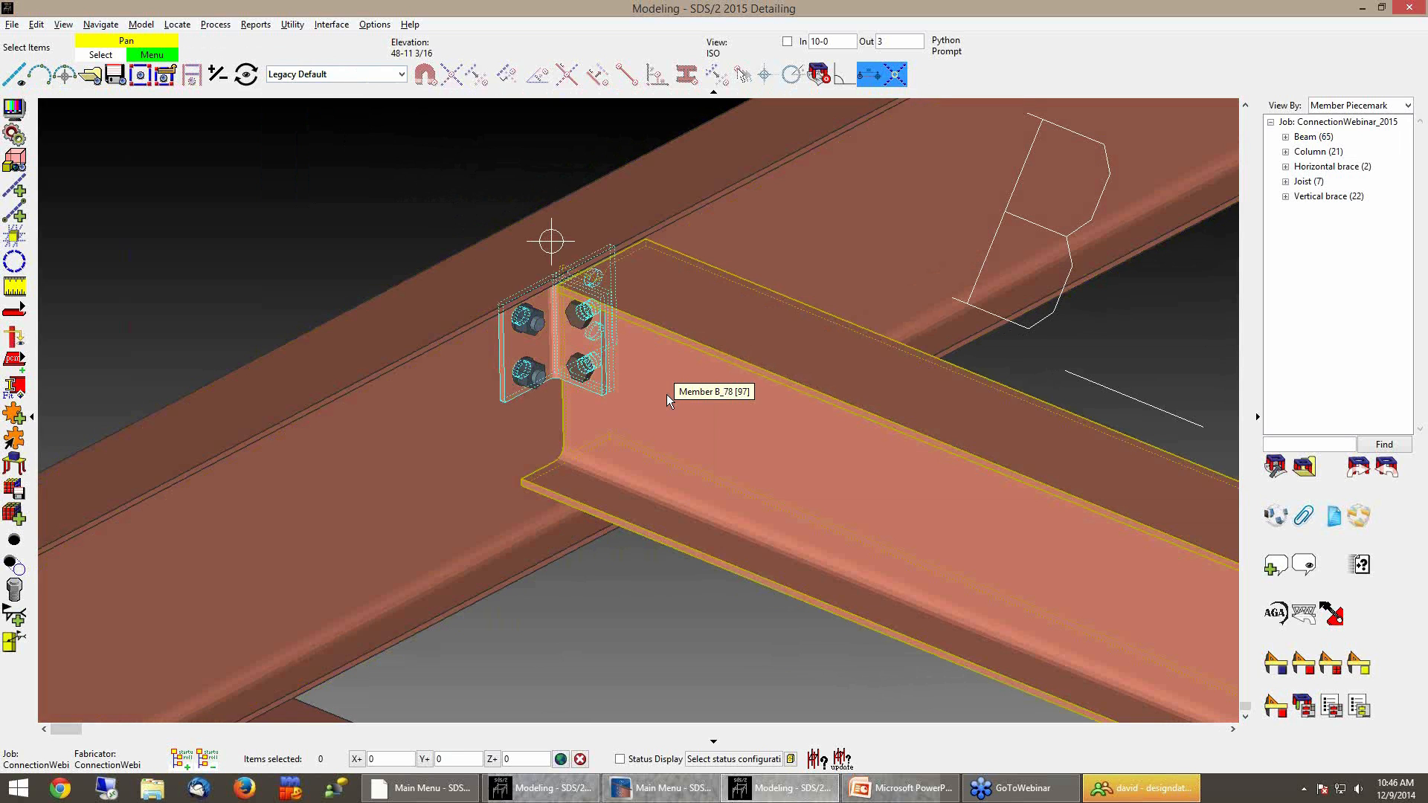
double_click(575, 341)
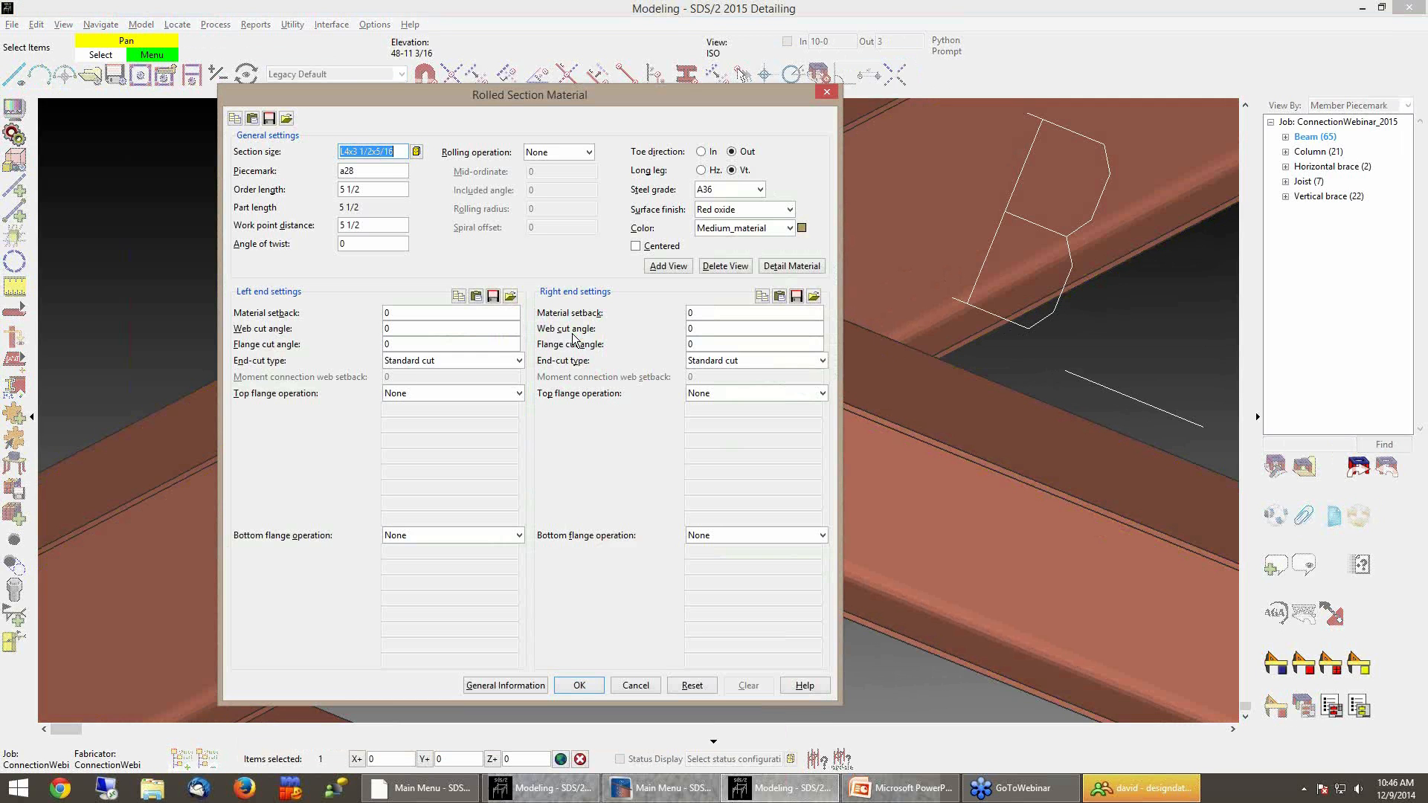
click(635, 685)
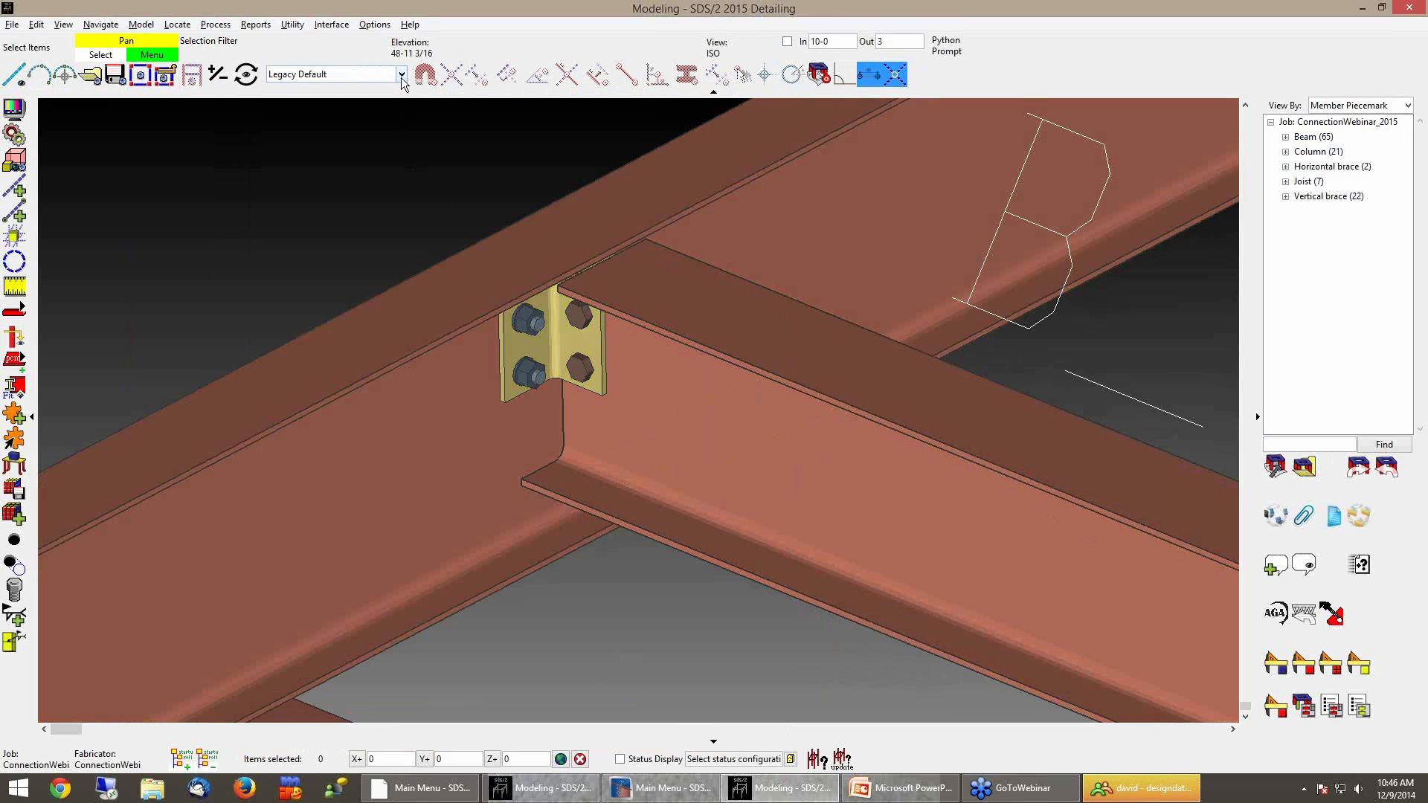
Return the selection filter to Default and browse the Edit Other choices for the clip angle connection
click(401, 74)
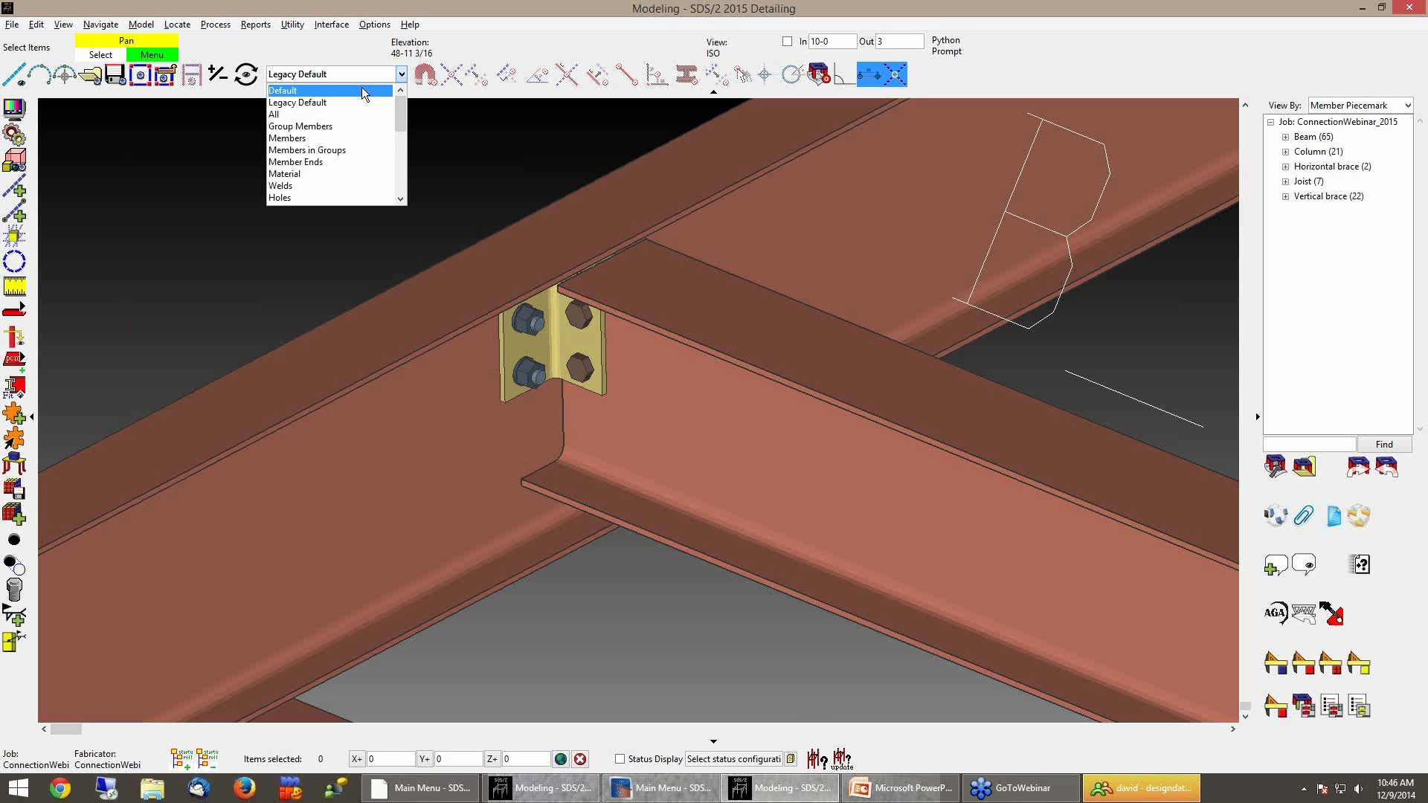
click(364, 91)
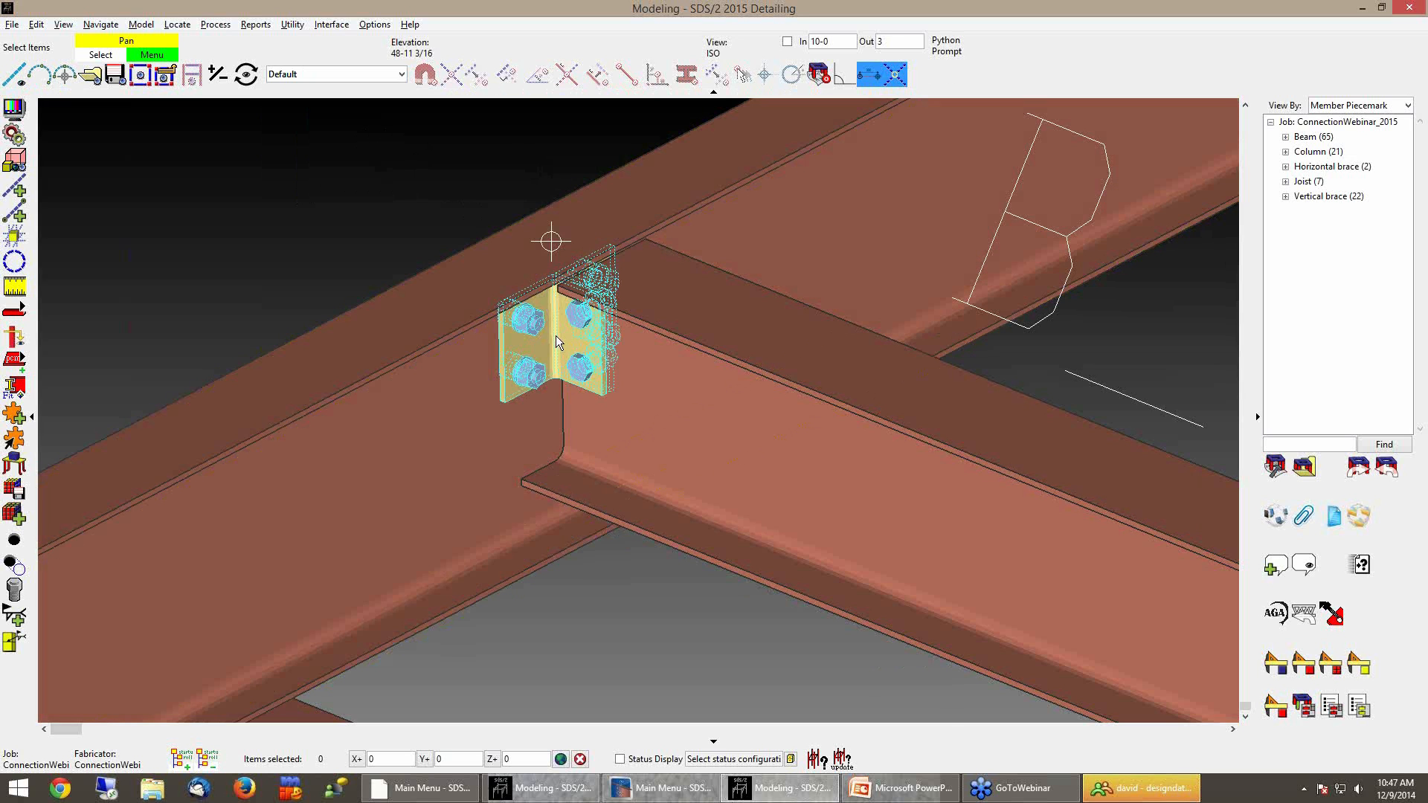
right_click(555, 338)
mouse_move(604, 348)
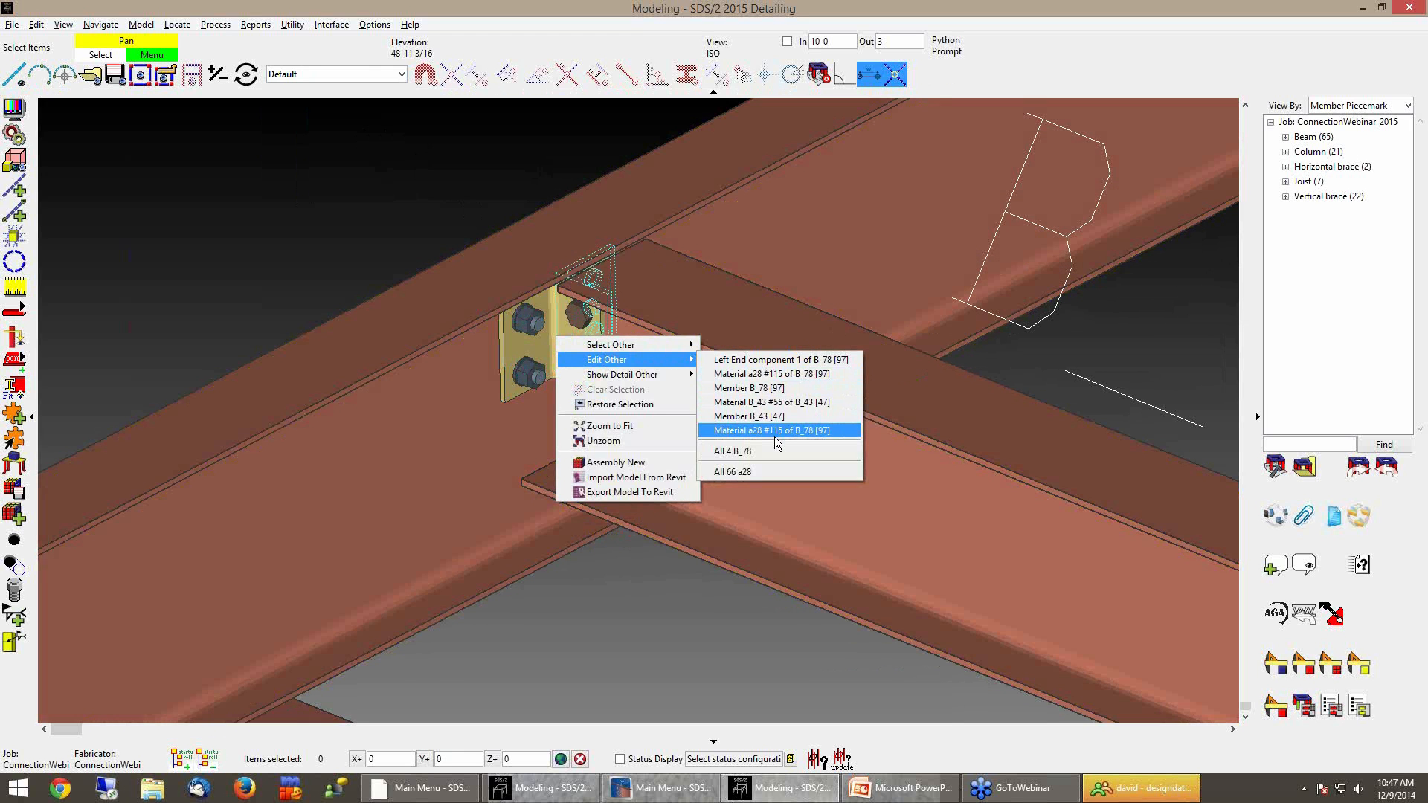
click(408, 180)
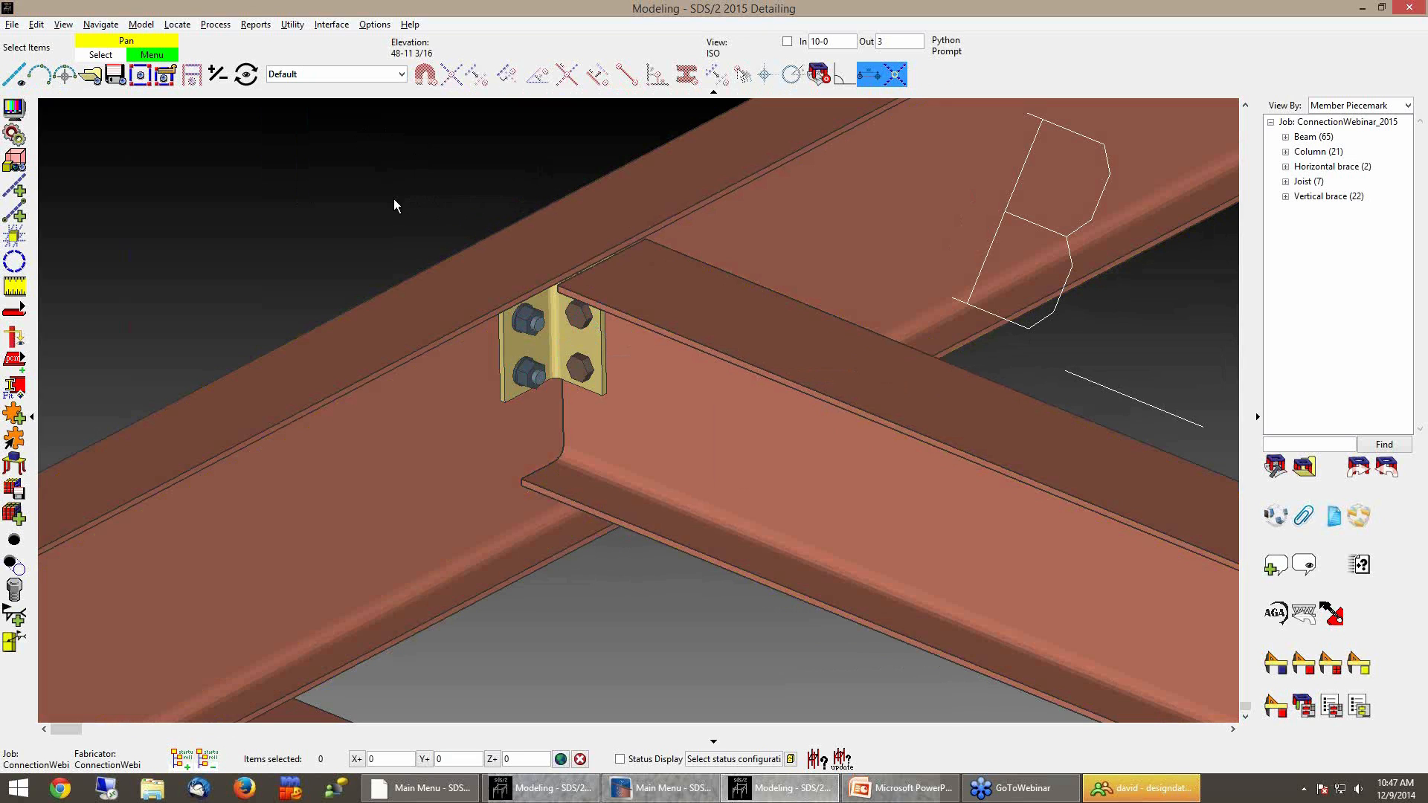
Switch to the PowerPoint slide show on user connections
scroll(394, 199, down, 1)
middle_drag(394, 199, 350, 212)
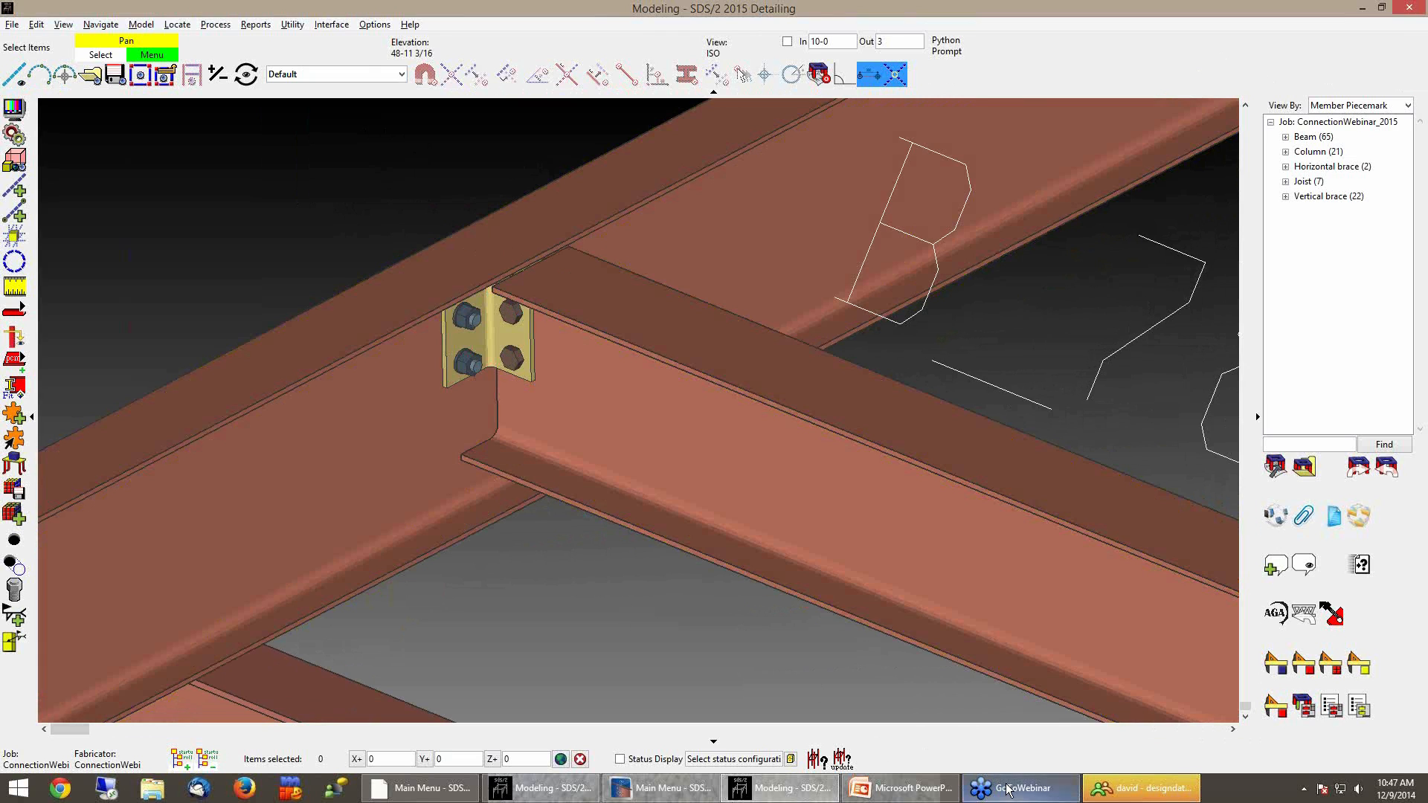
mouse_move(1007, 791)
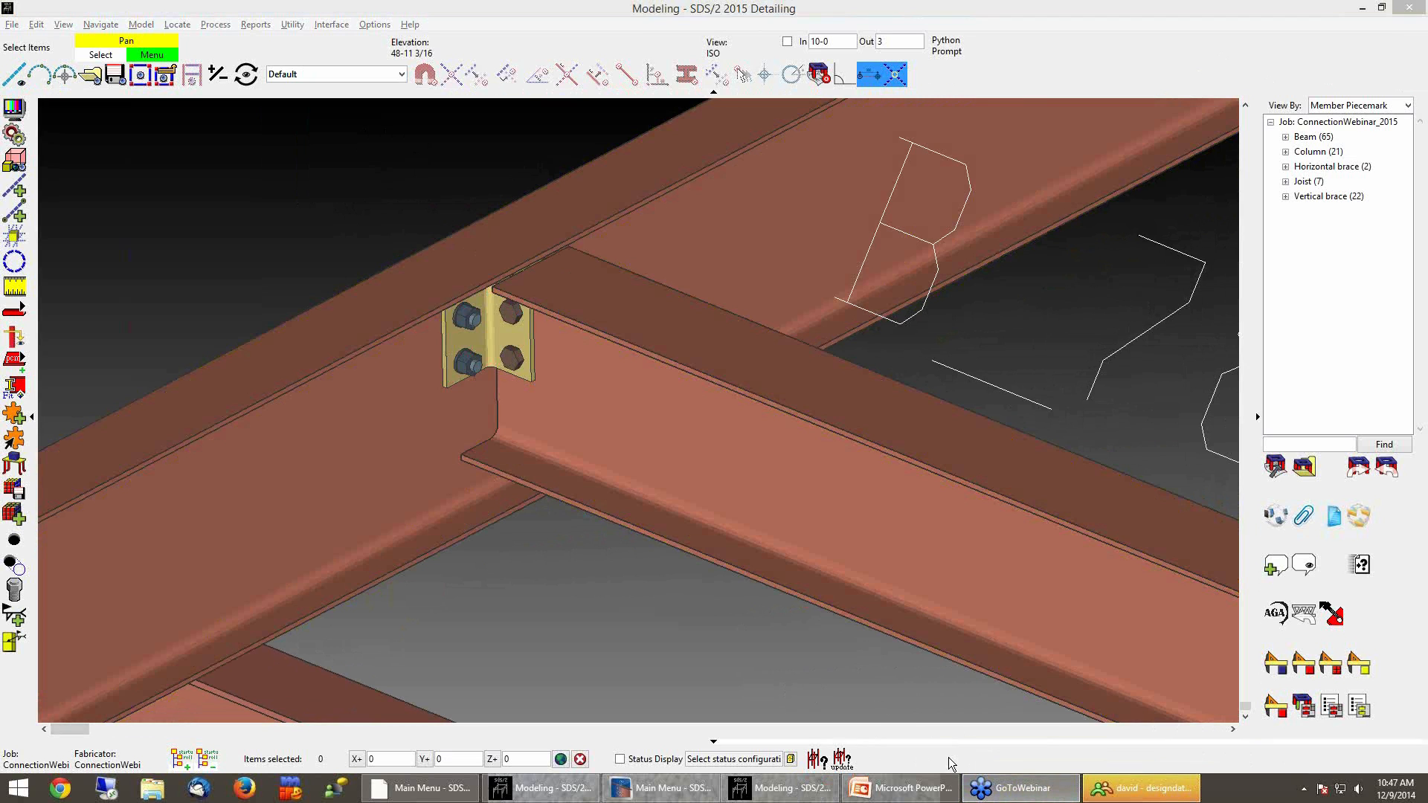
click(925, 792)
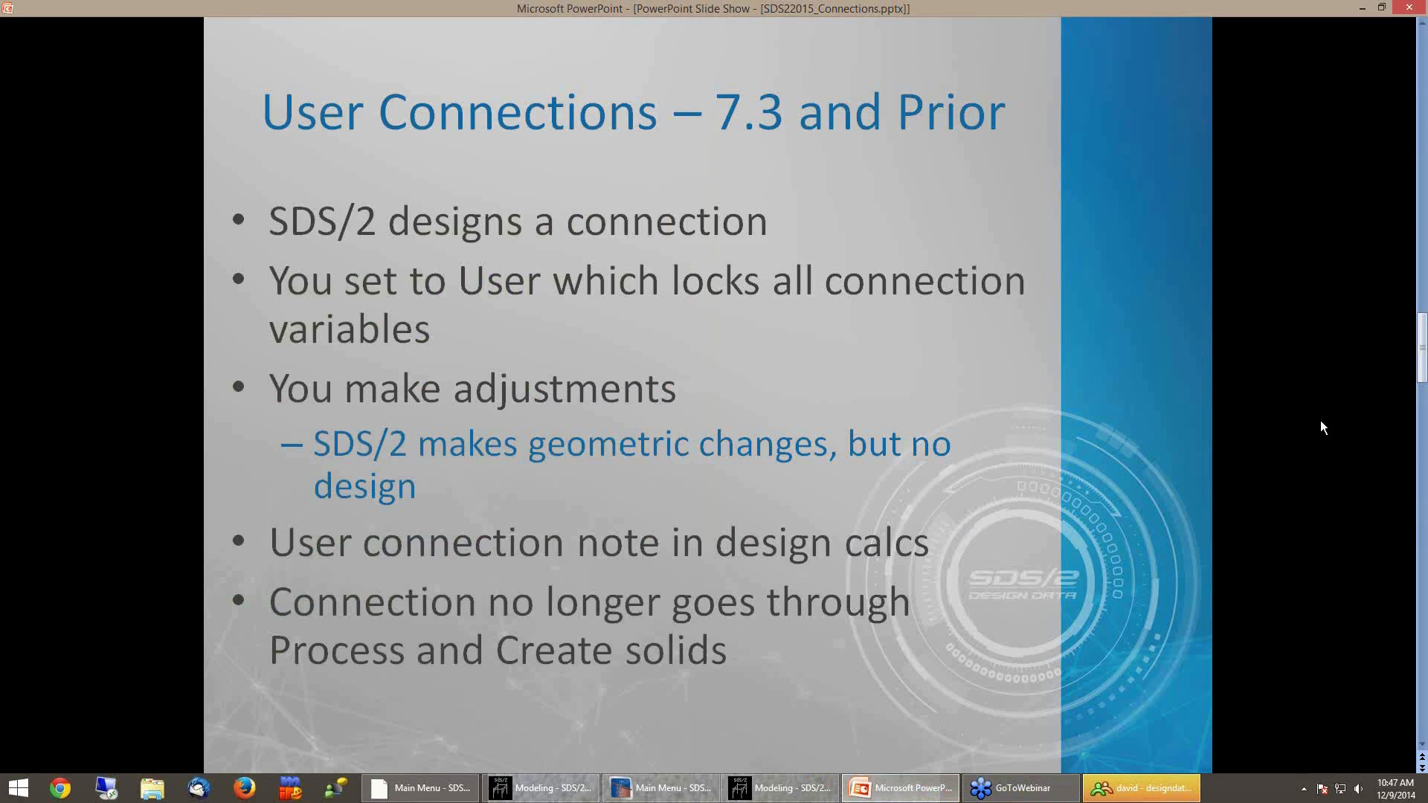
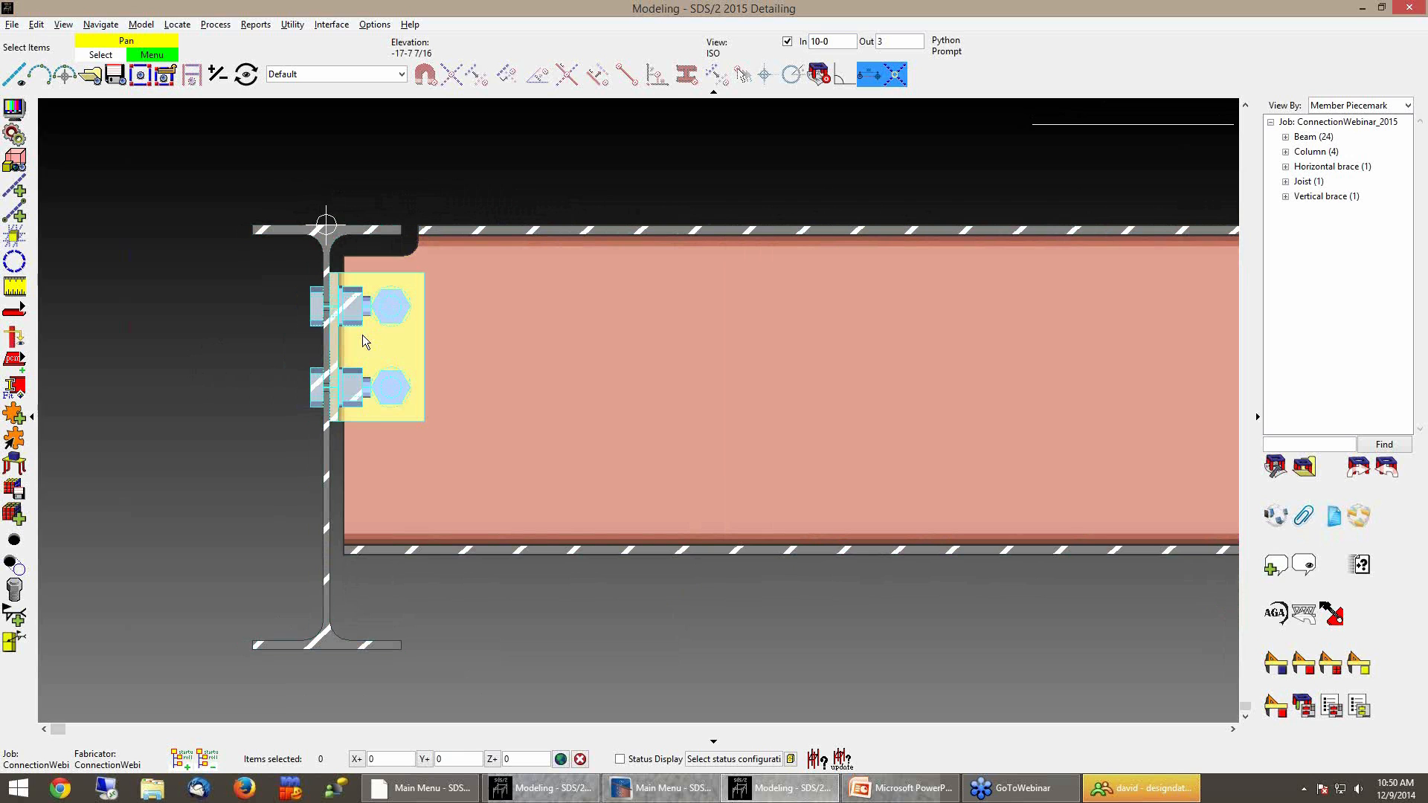
Edit the clip angle component, set the near-side clip's bolt rows to 3, and apply it to this beam only
double_click(356, 342)
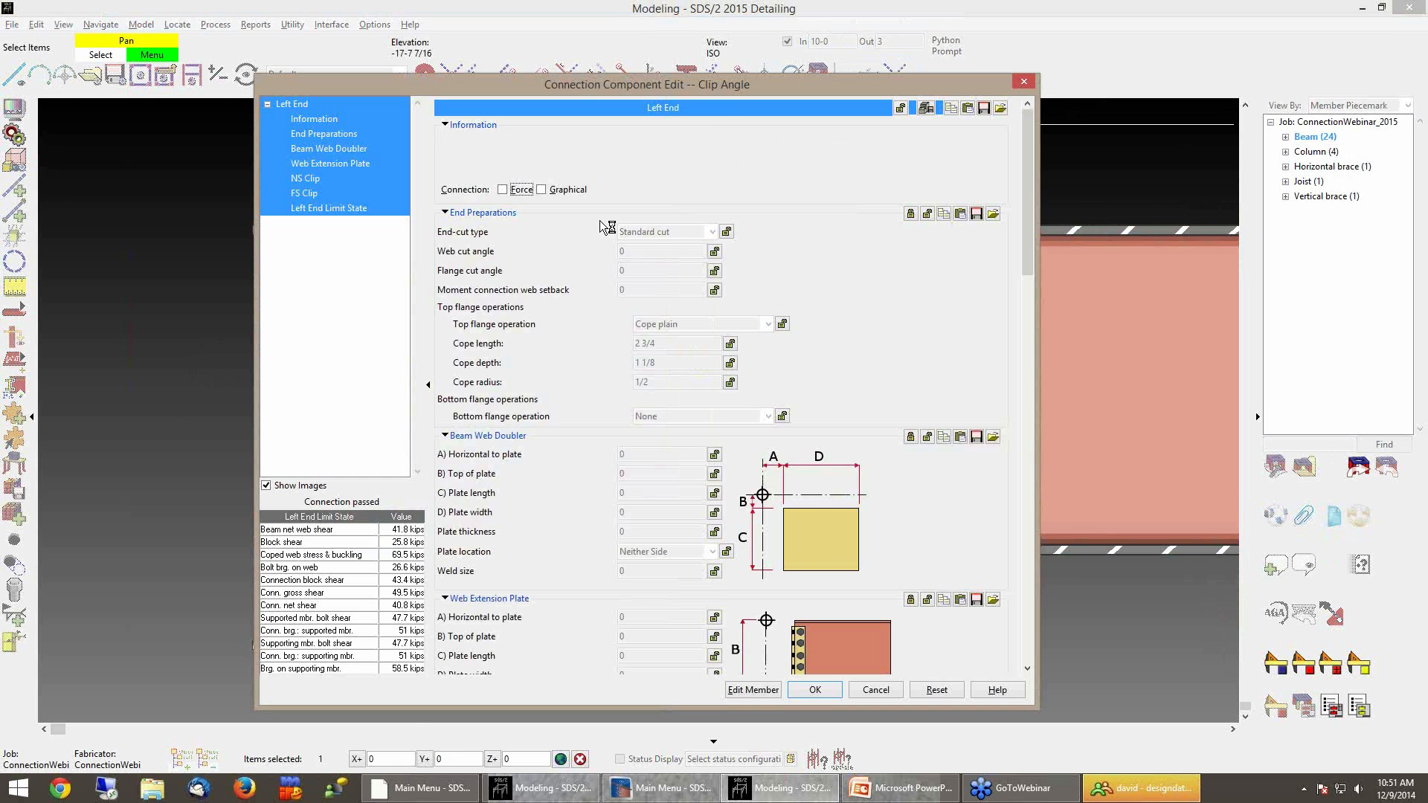
drag(714, 84, 896, 94)
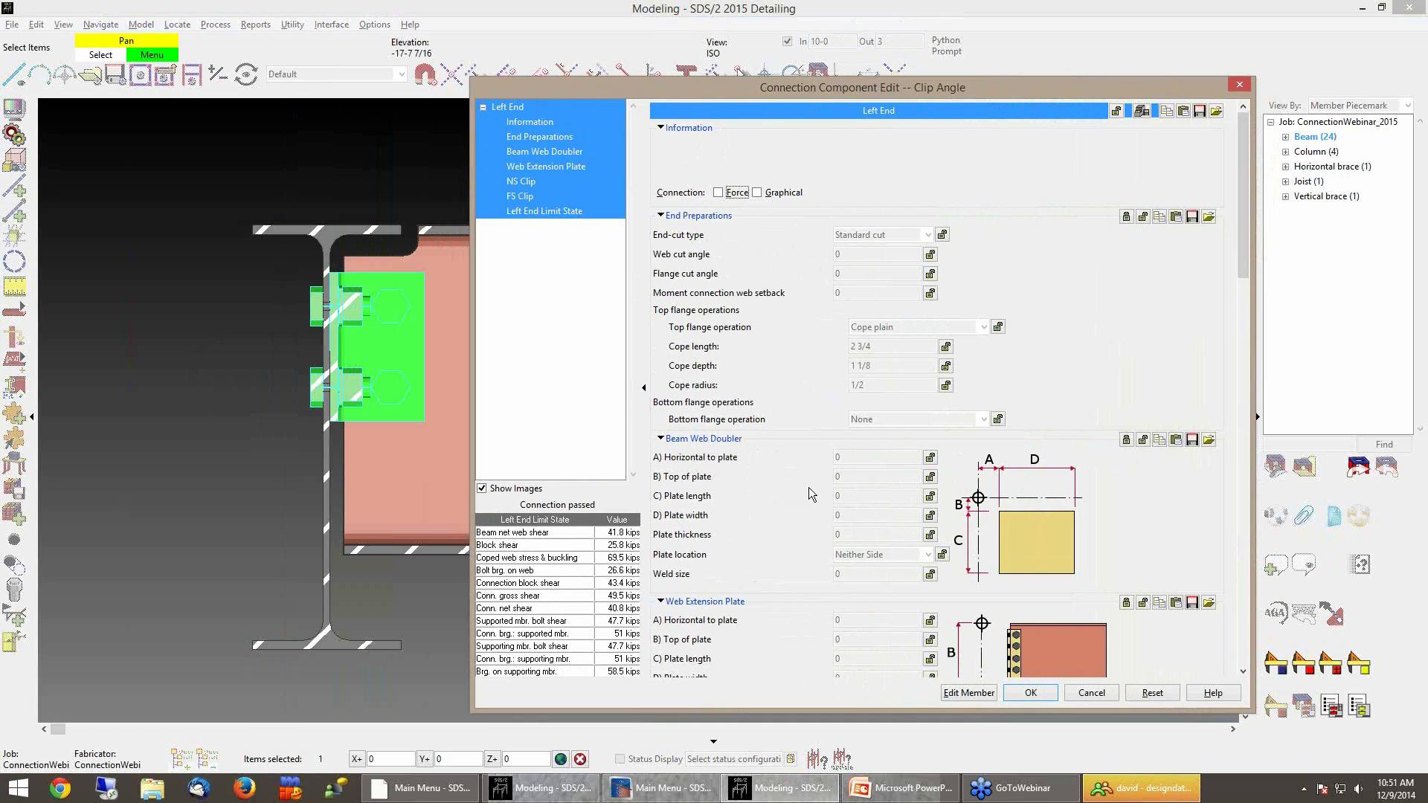
click(521, 184)
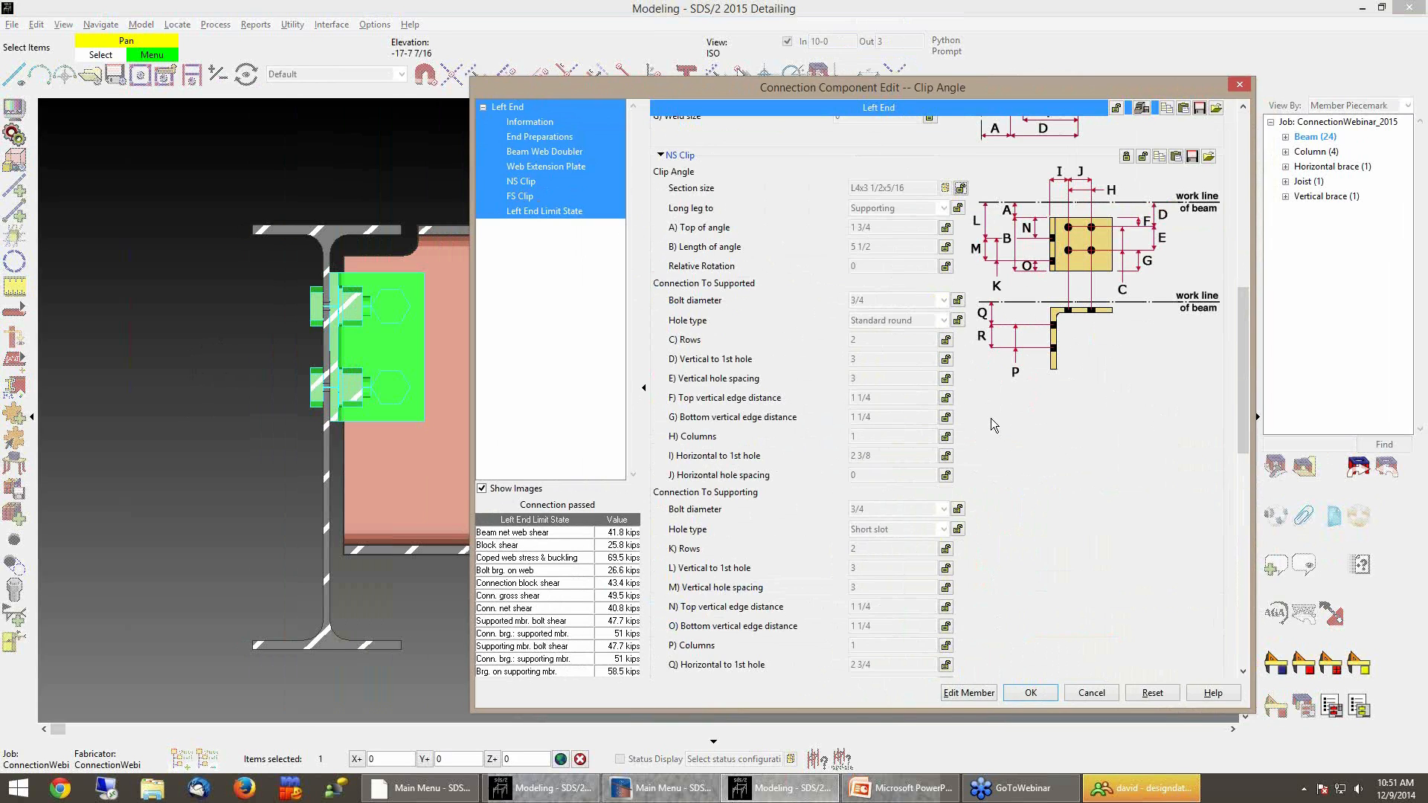
click(482, 489)
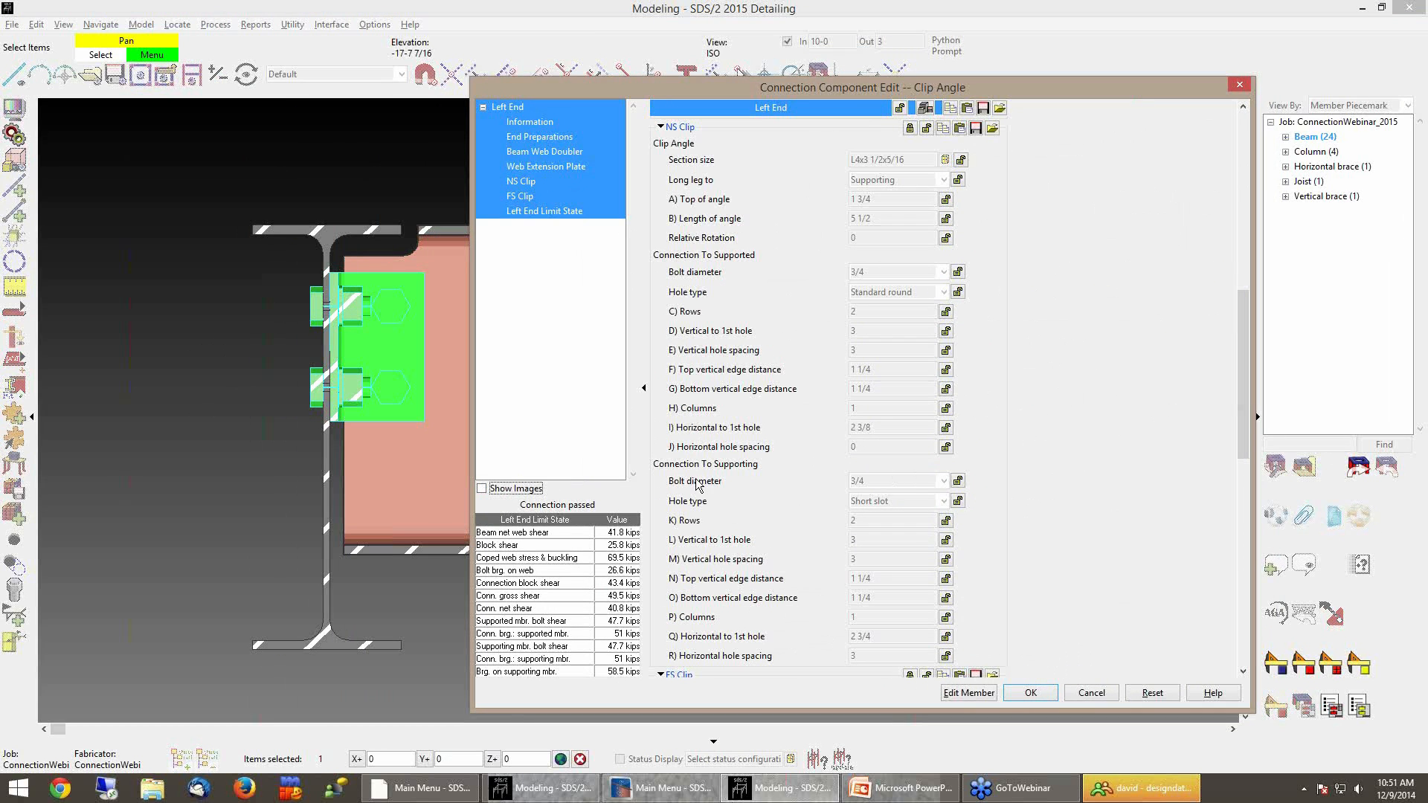
click(513, 493)
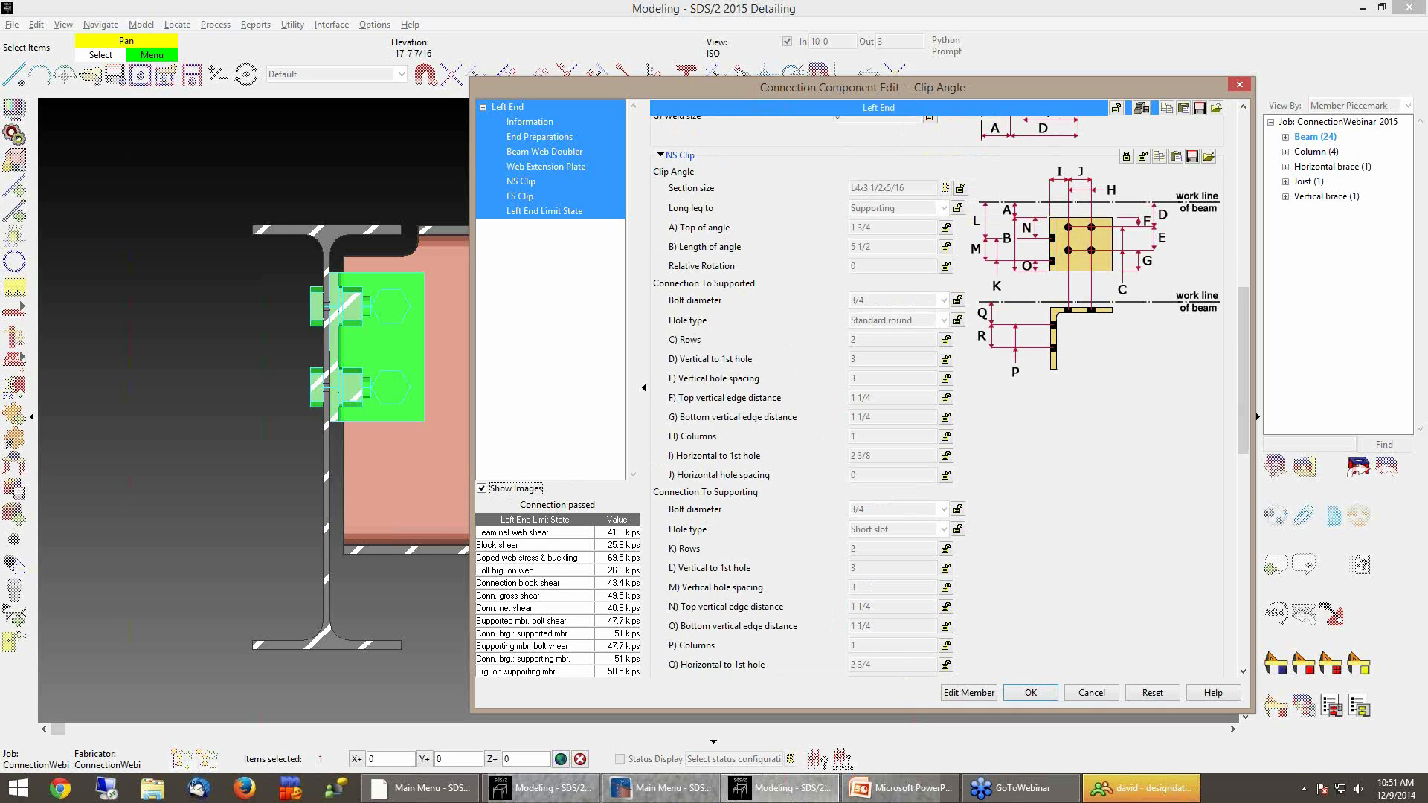
click(946, 340)
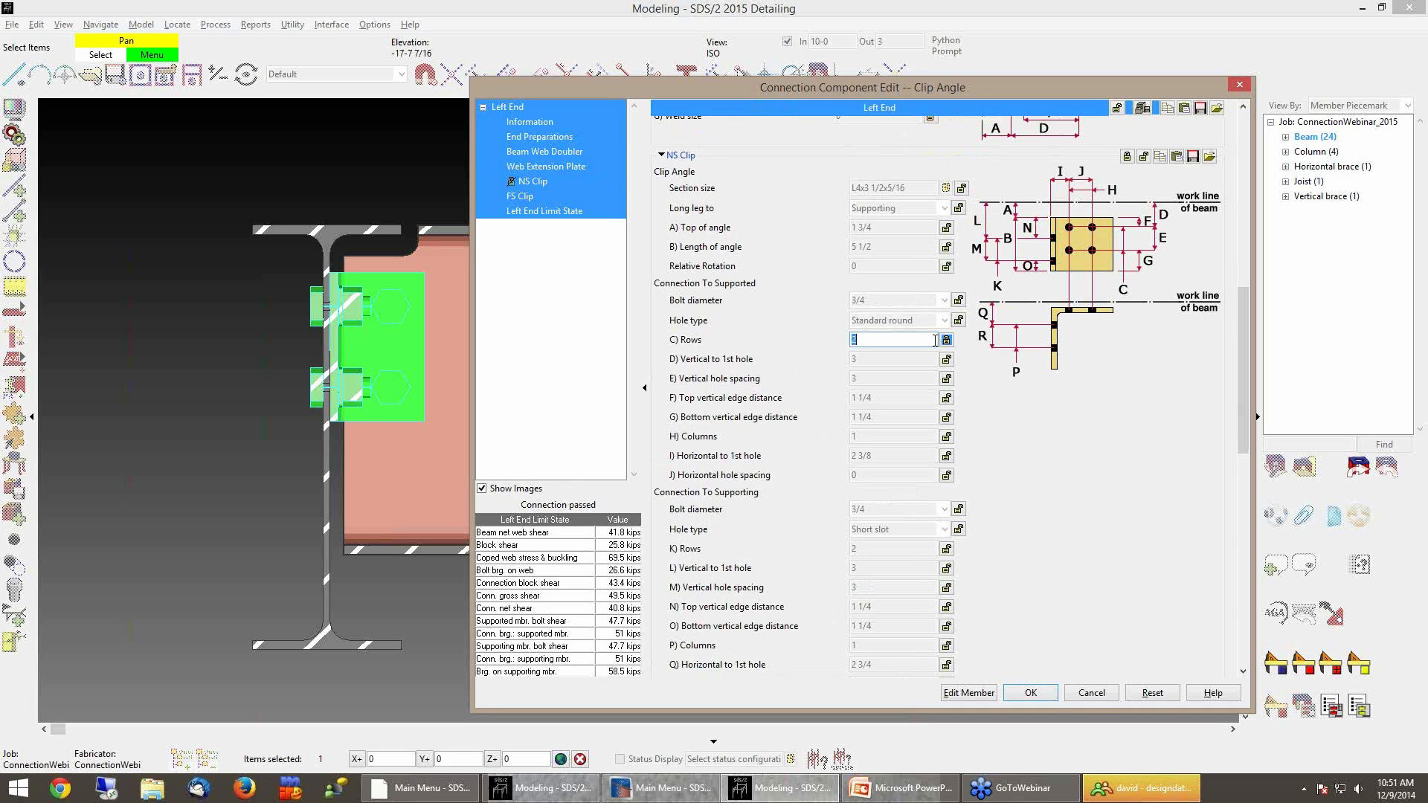
click(911, 341)
key(Tab)
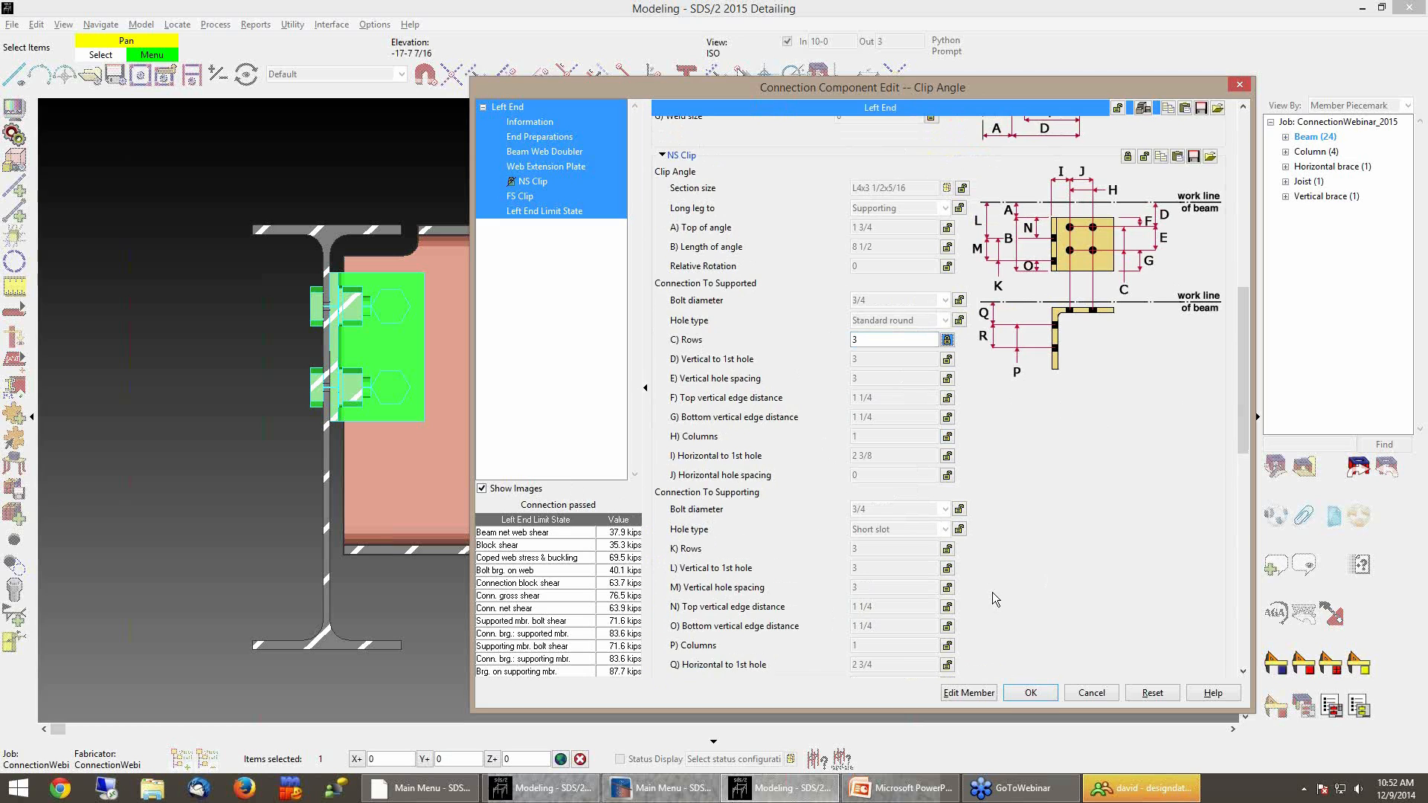
click(1029, 693)
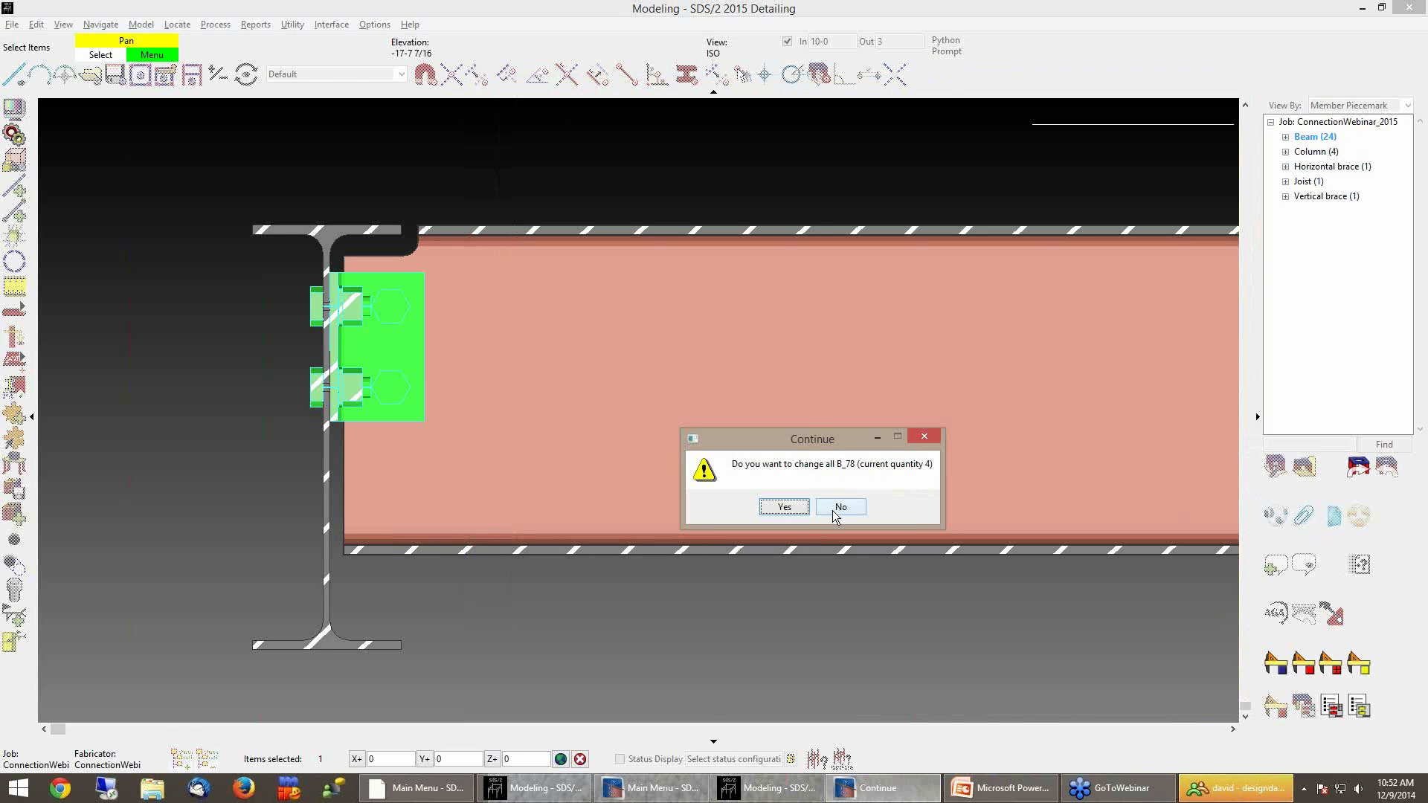
click(833, 506)
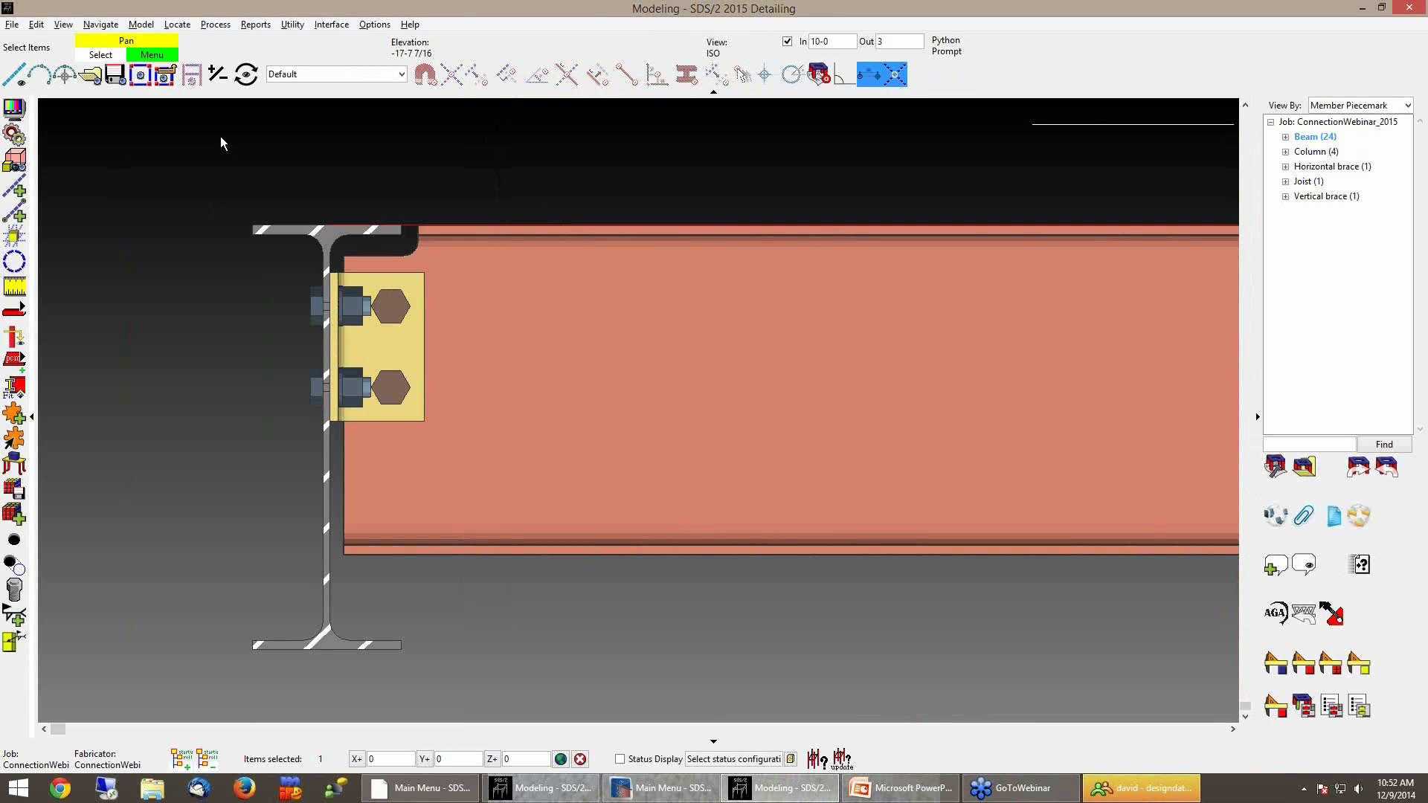
Set the depth checking In distance to 3-0
double_click(891, 38)
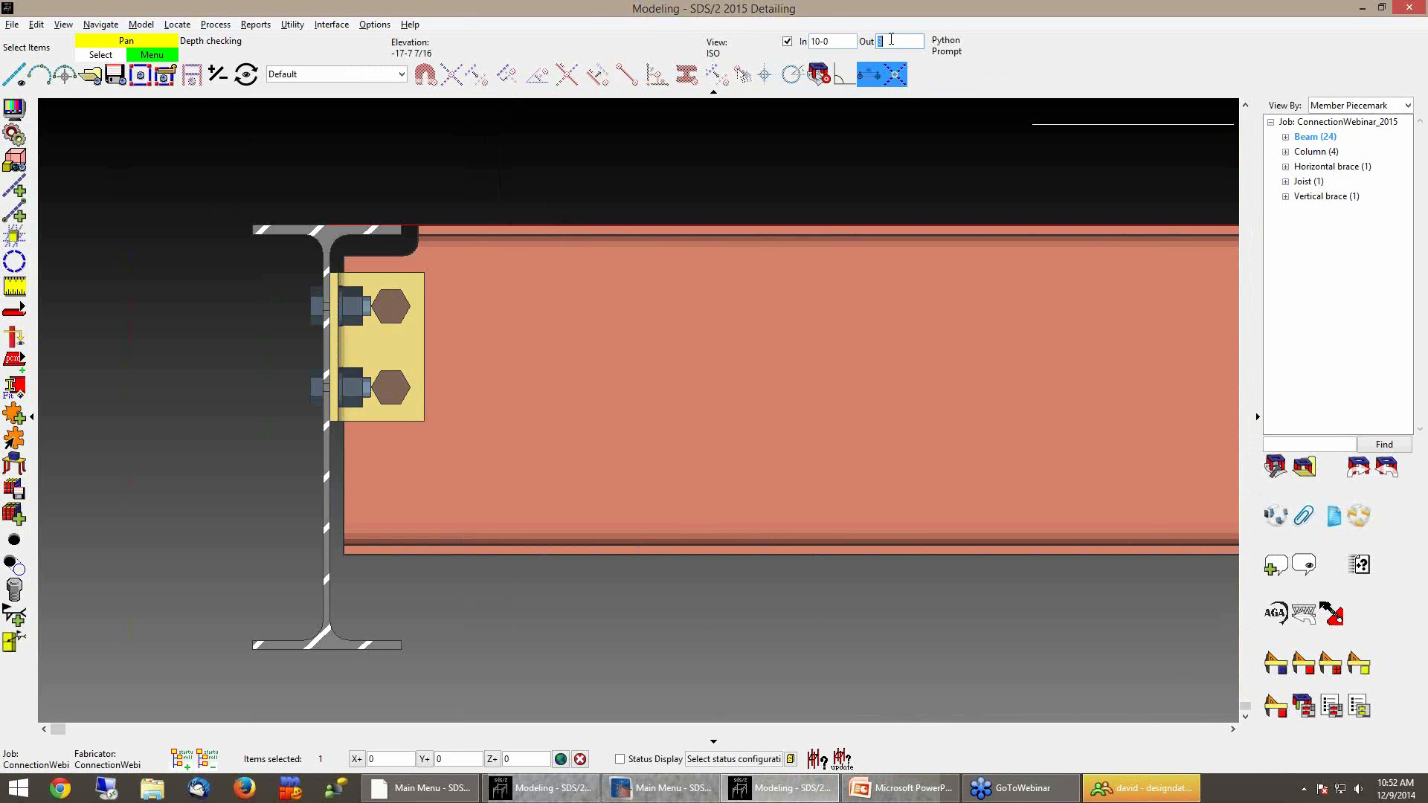
key(shift+Tab)
text(3-0)
key(Tab)
key(Return)
click(14, 136)
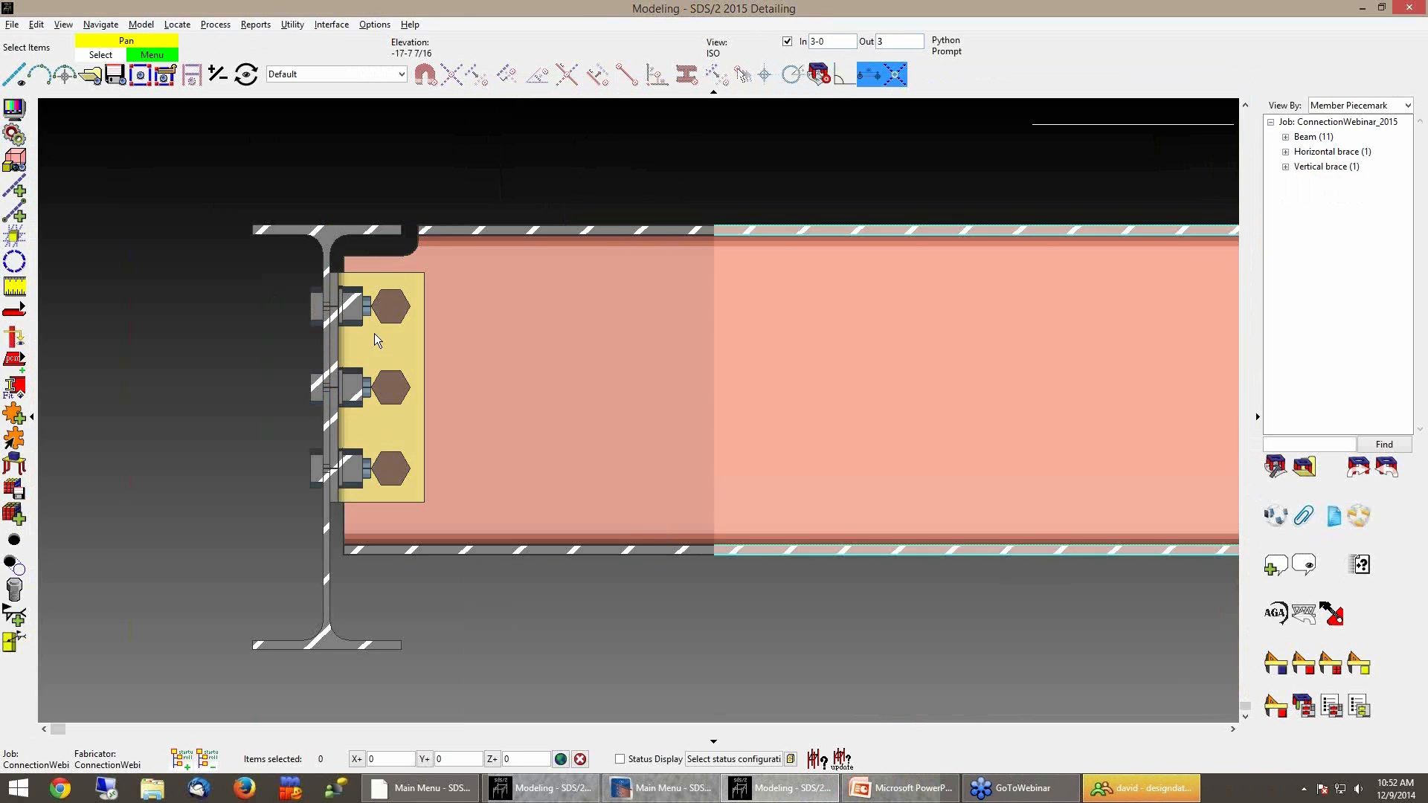
mouse_move(490, 604)
middle_down()
mouse_move(569, 595)
mouse_move(540, 591)
middle_up()
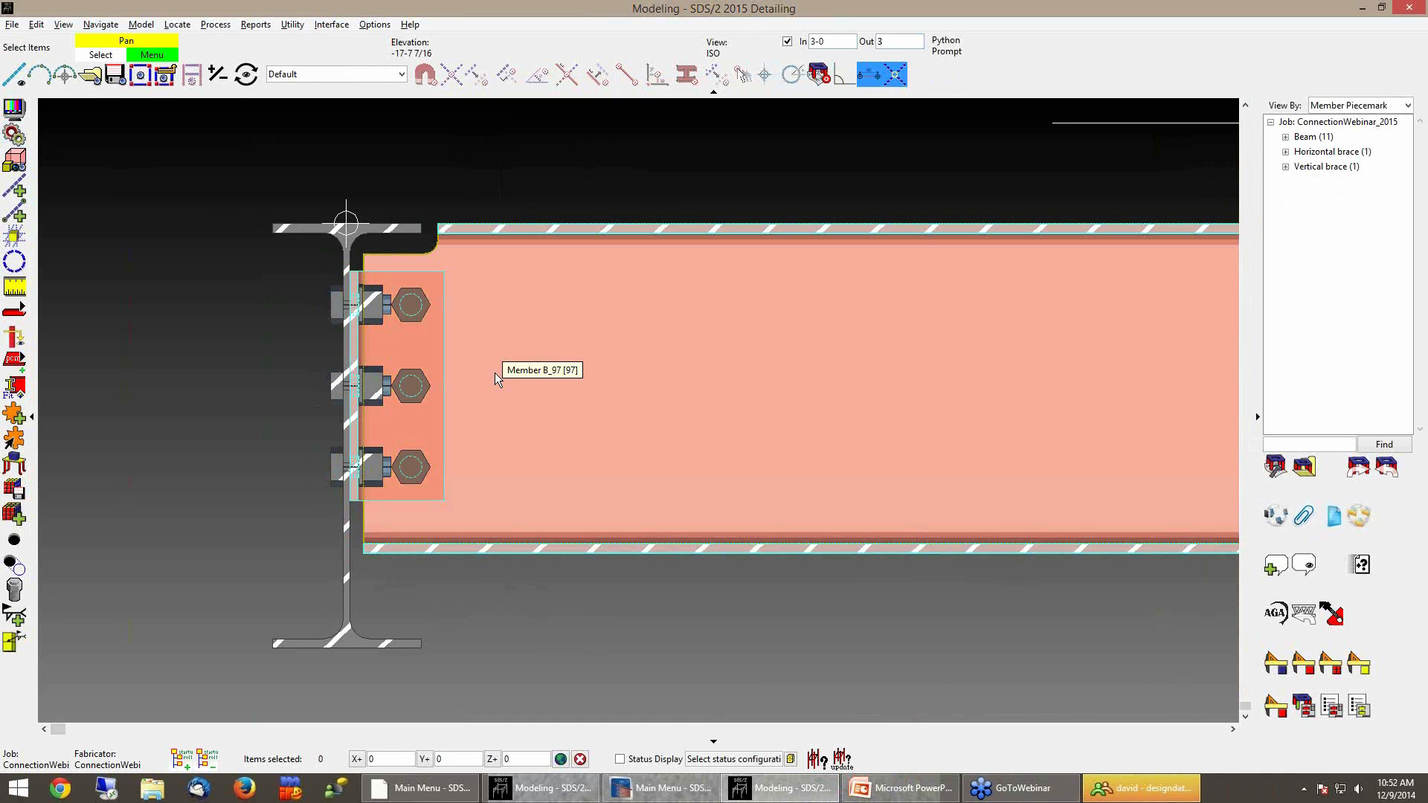
Open the beam edit for member B_97 and run Design Calc
click(496, 379)
double_click(494, 373)
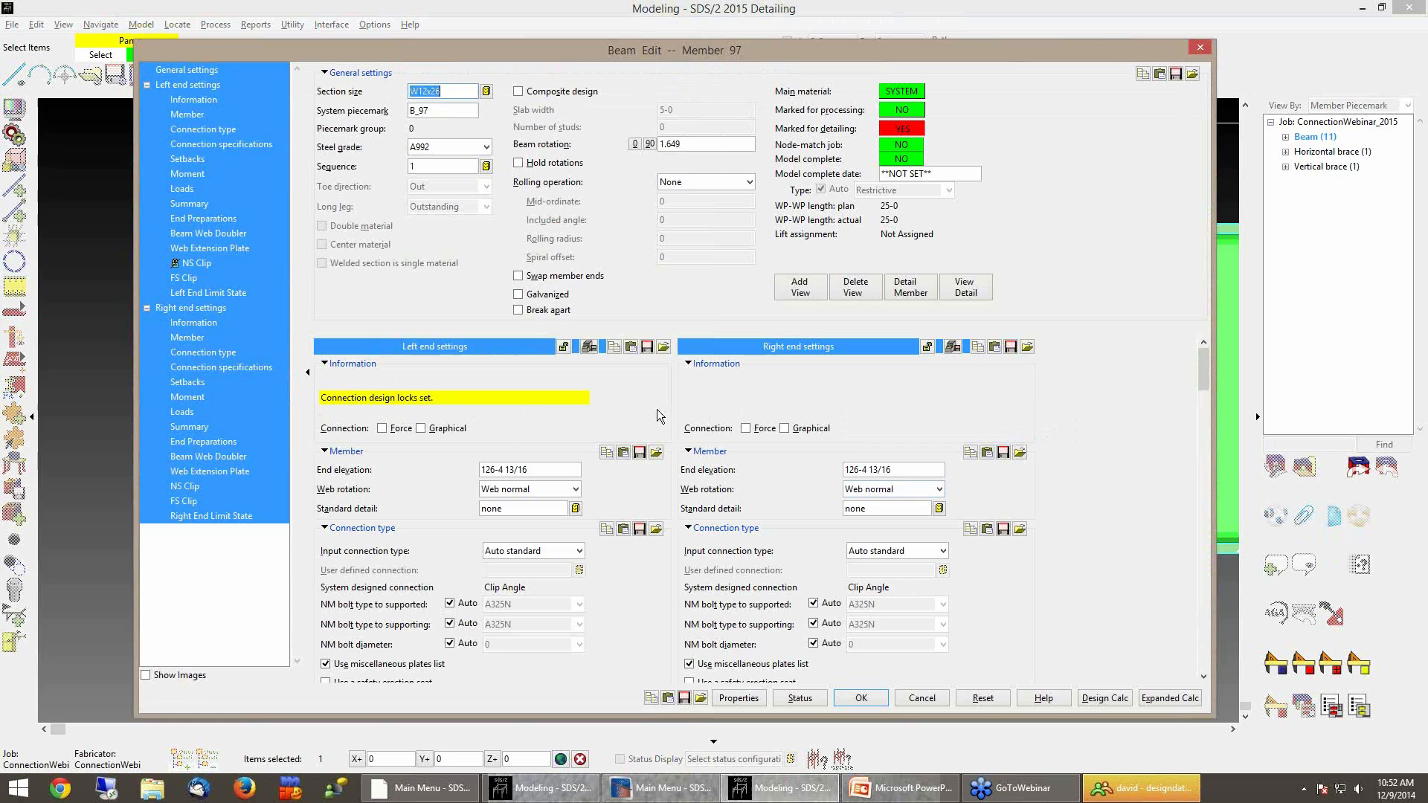
click(1105, 699)
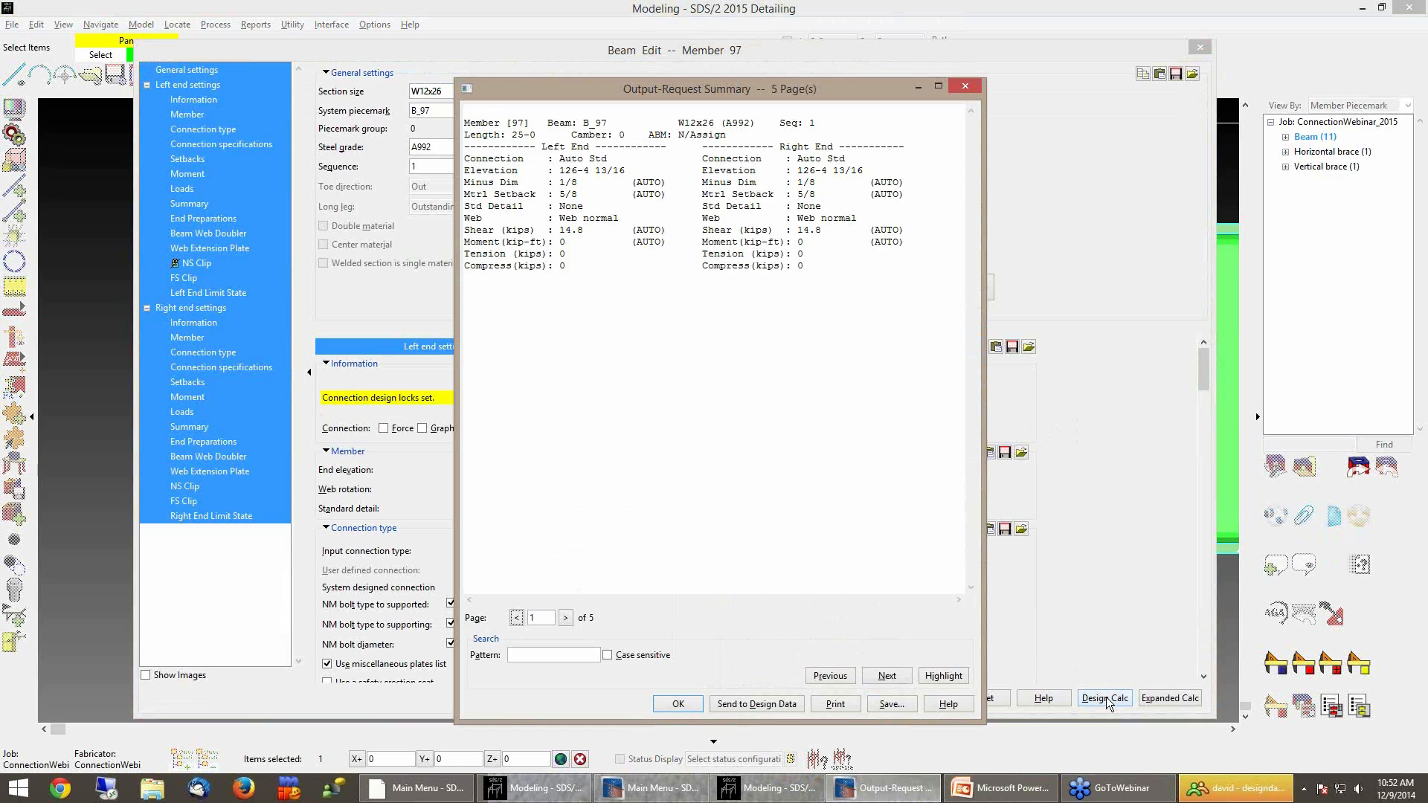
Page through the design calculation output, highlighting the connection design lock summary, then close both dialogs
click(566, 618)
scroll(603, 524, down, 4)
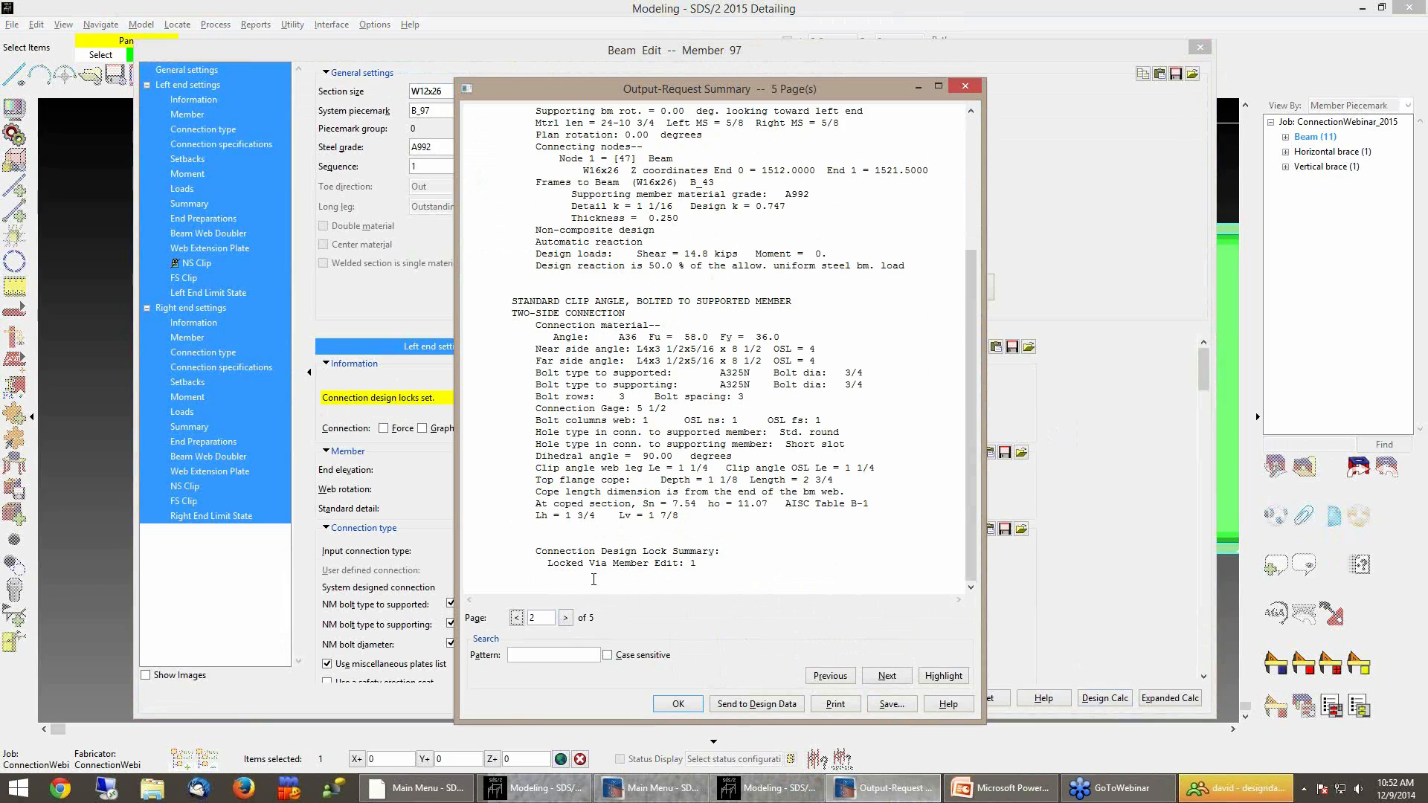
drag(539, 554, 712, 570)
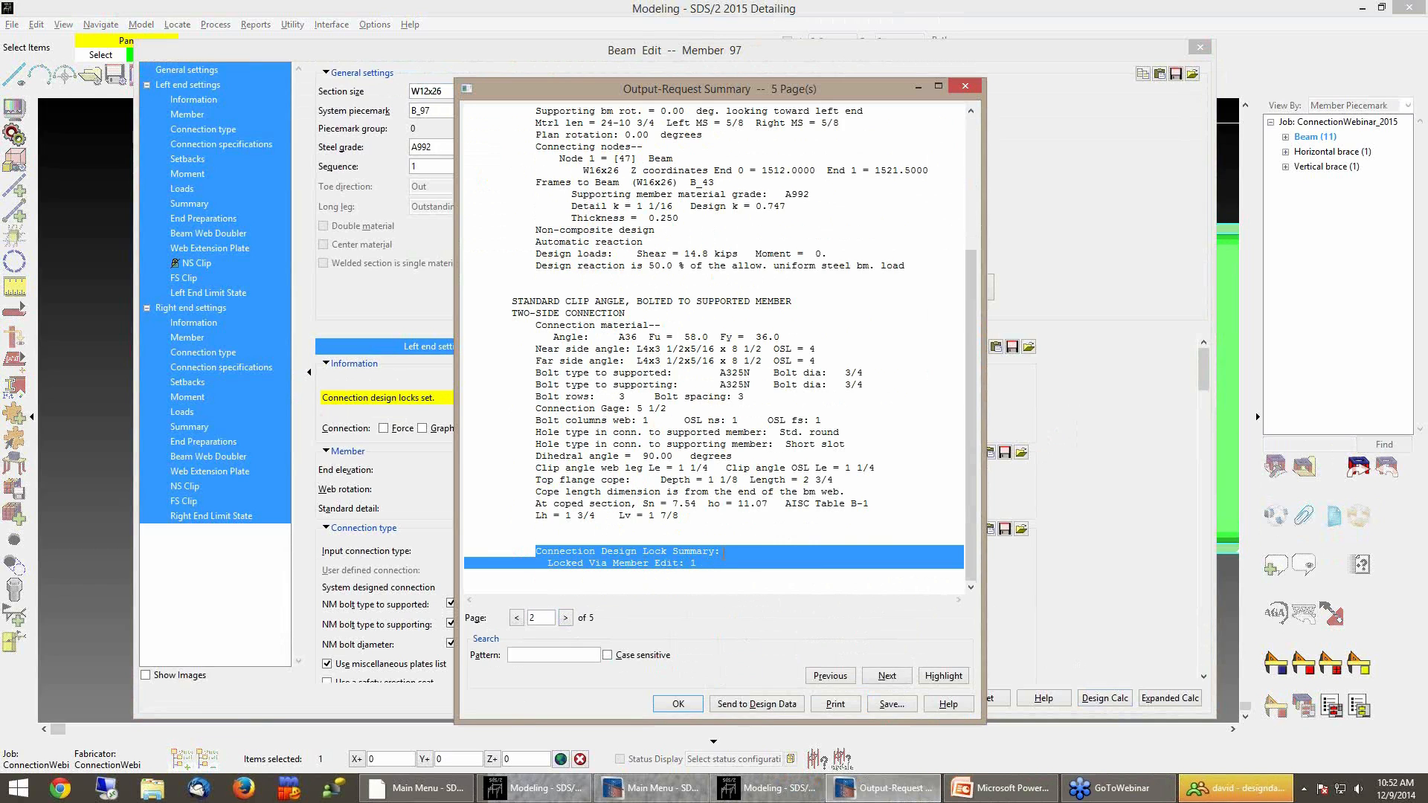
click(721, 564)
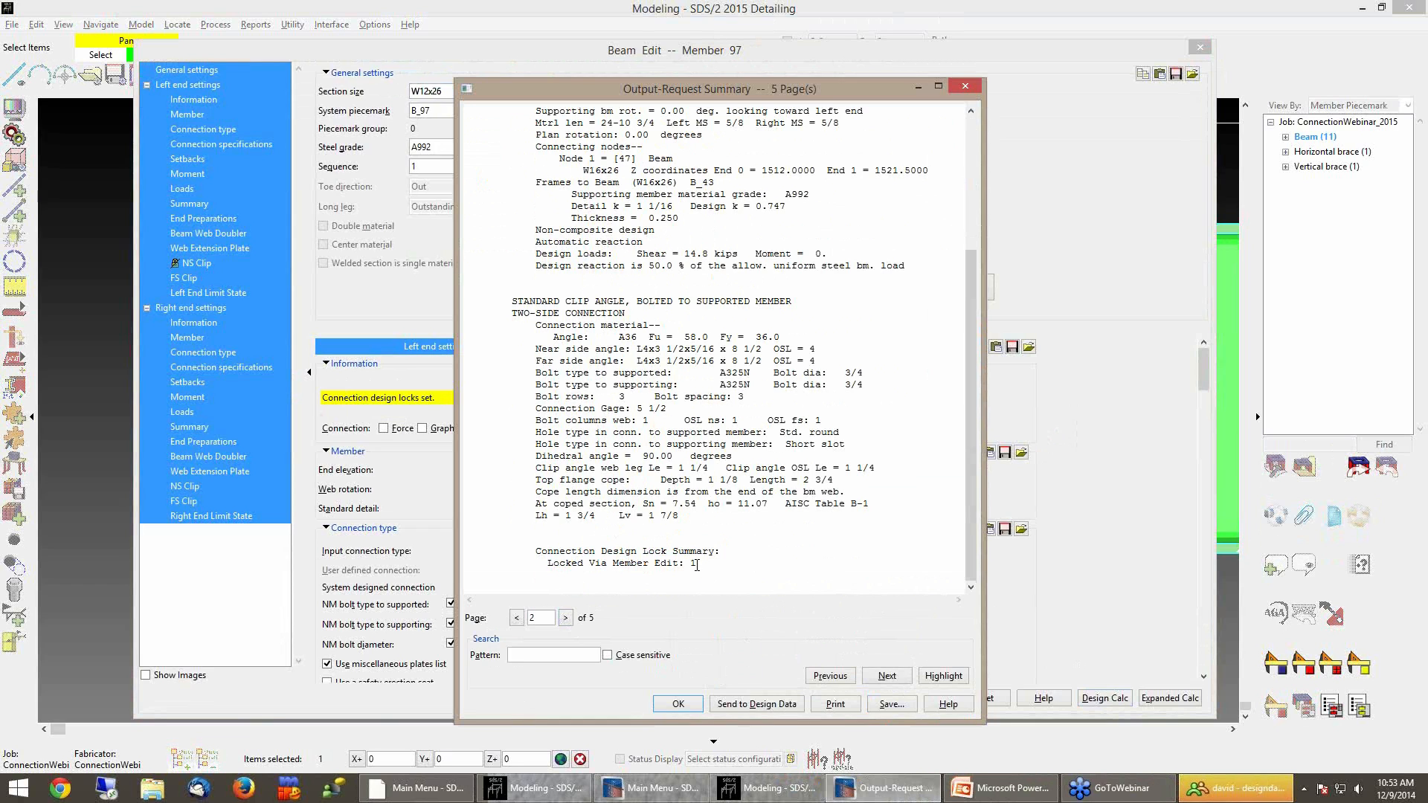
click(566, 618)
scroll(762, 380, down, 1)
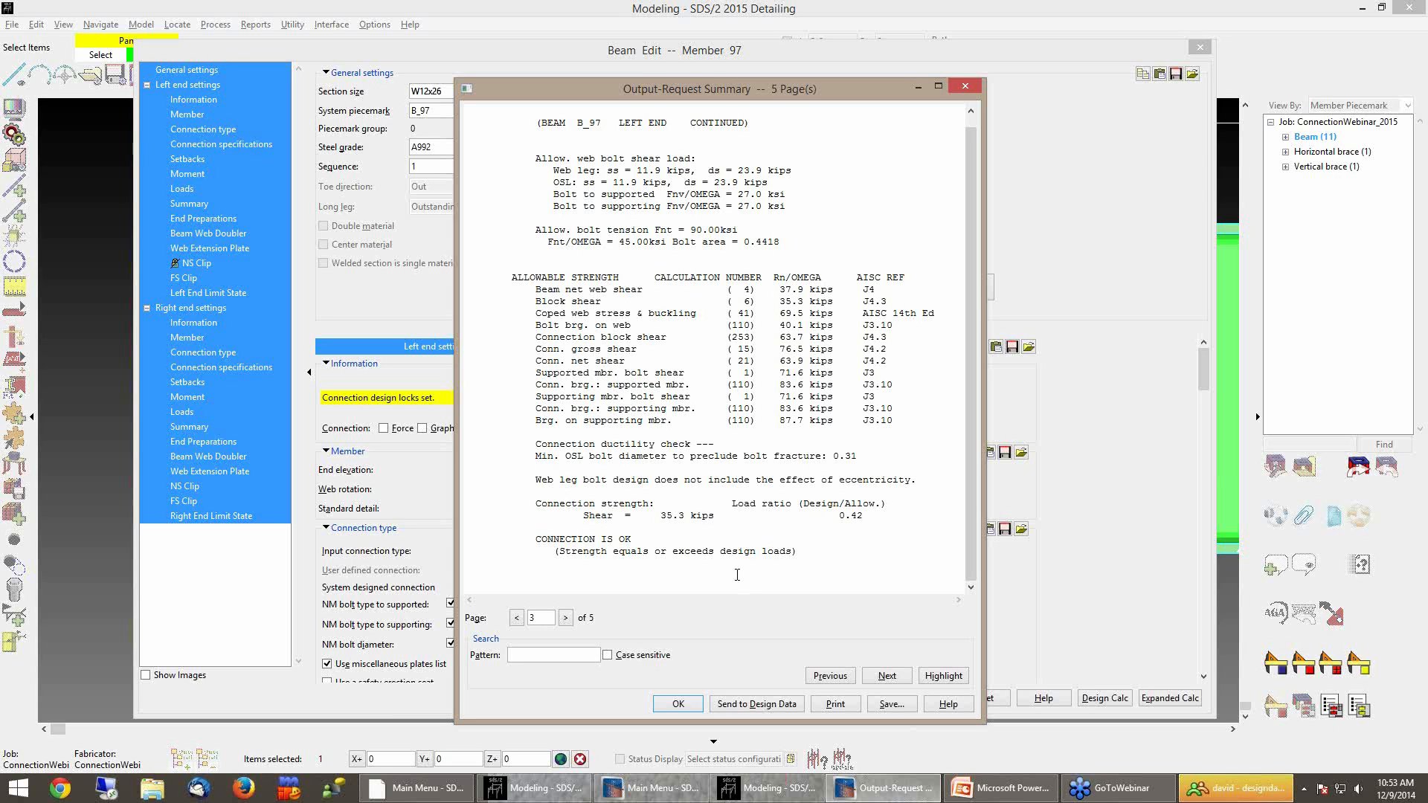
click(682, 704)
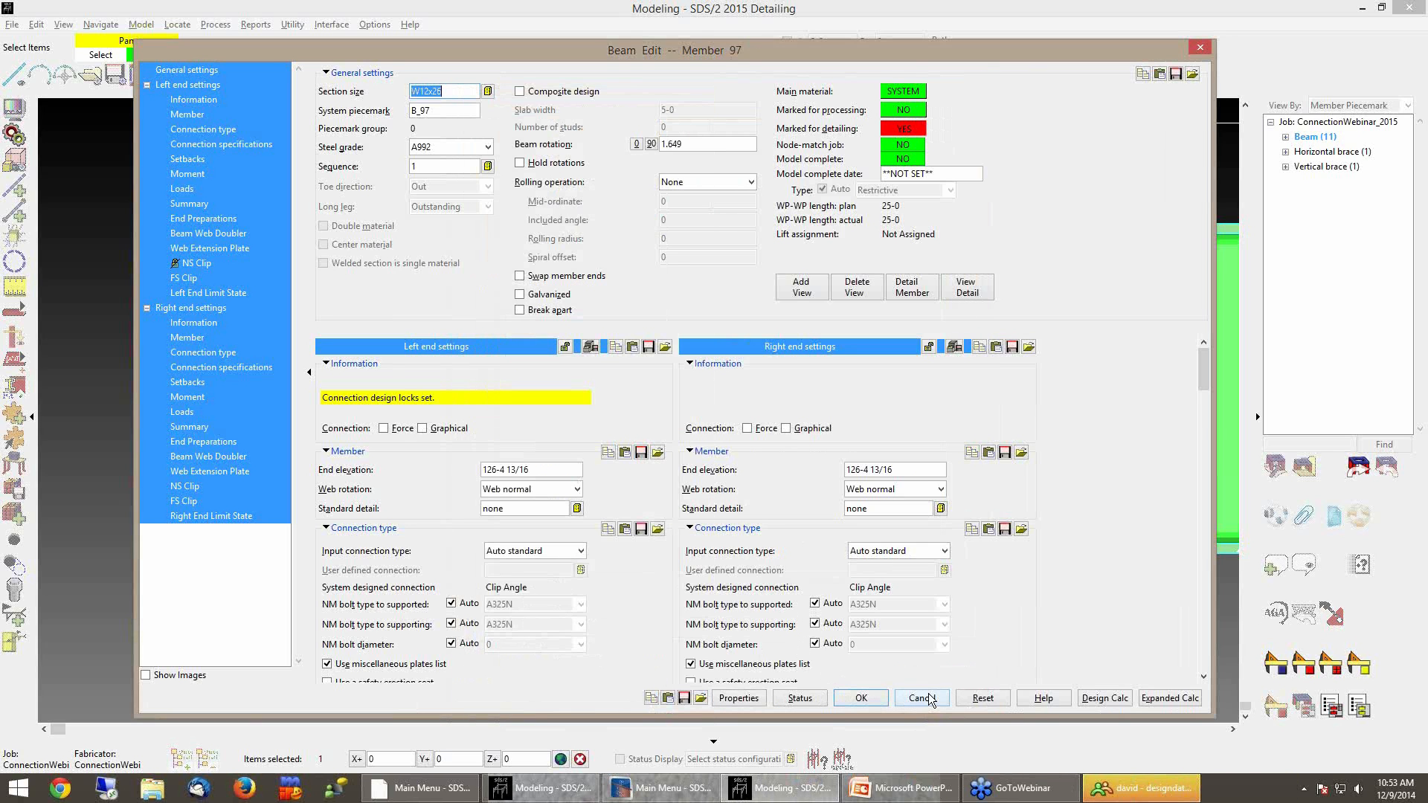
click(928, 698)
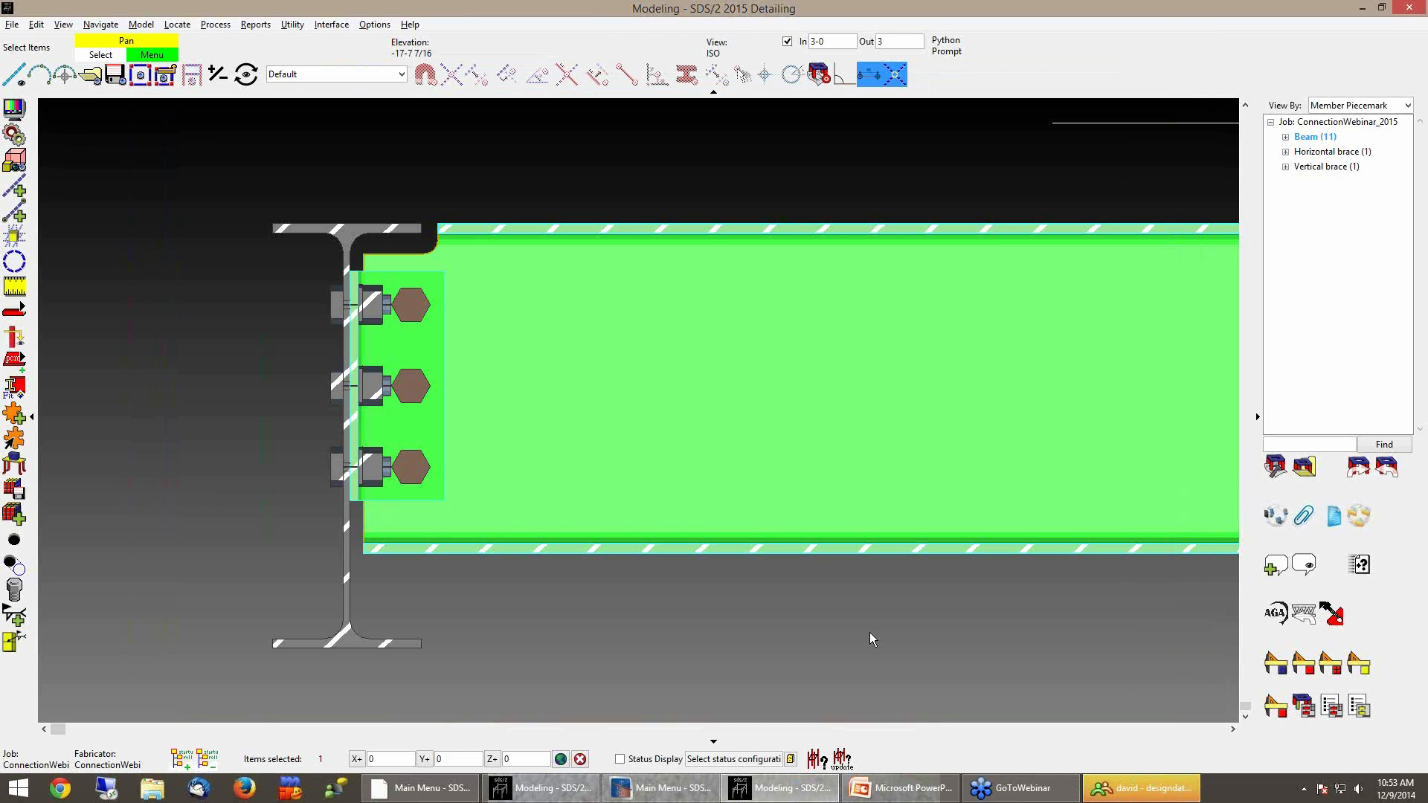
Move the beam up 1 1/2 inches at its end using Move/Stretch Members
click(872, 638)
middle_drag(541, 625, 666, 627)
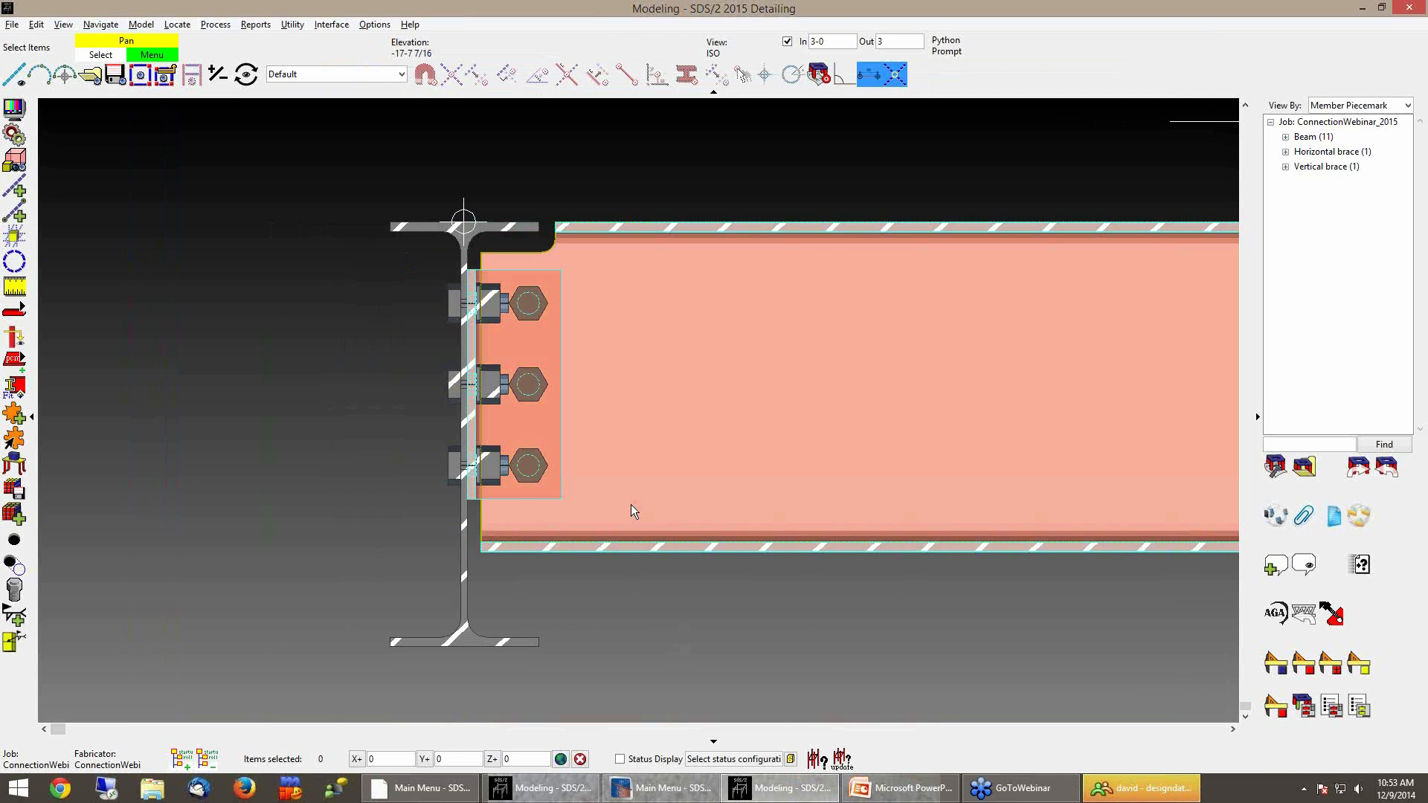
scroll(713, 626, down, 1)
middle_drag(713, 626, 644, 632)
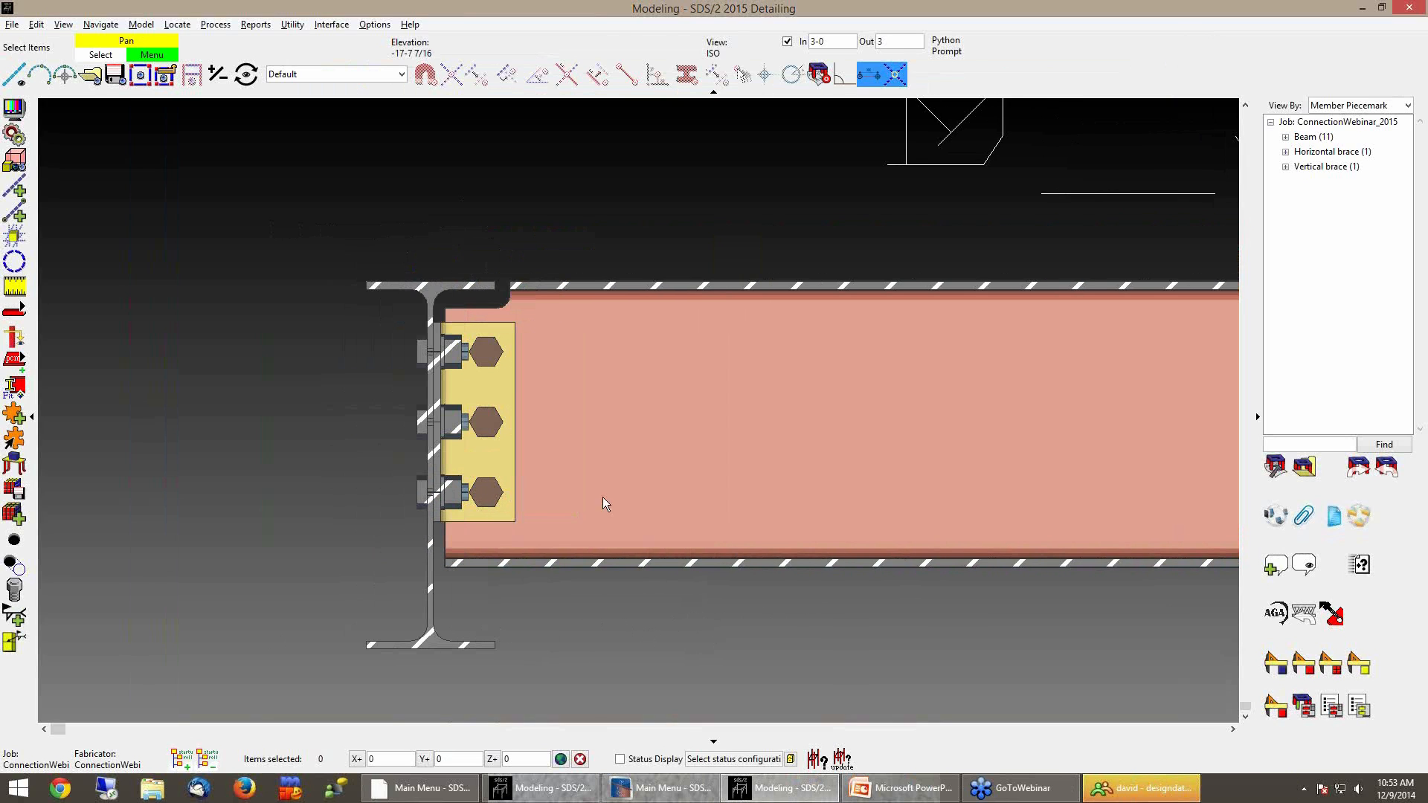
click(603, 435)
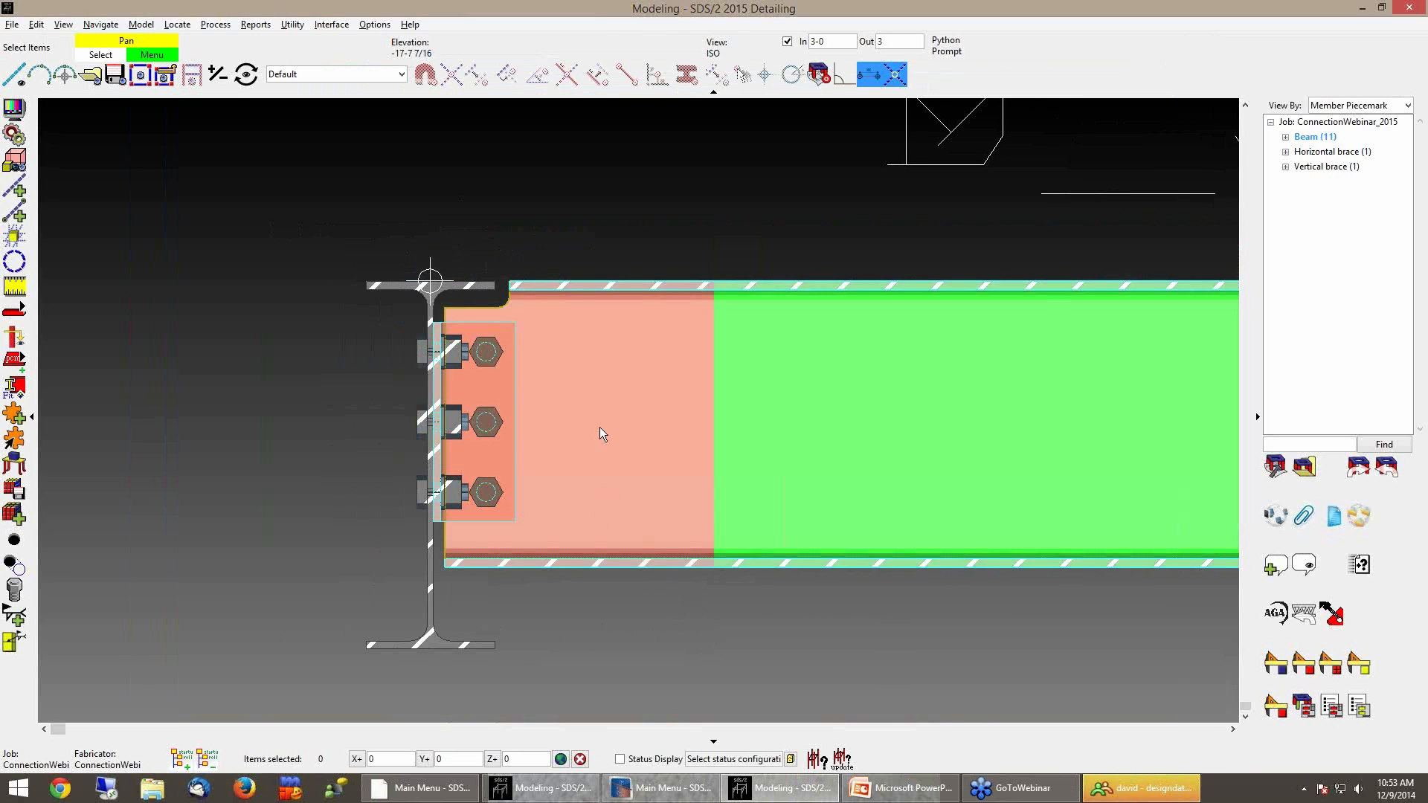
right_click(334, 388)
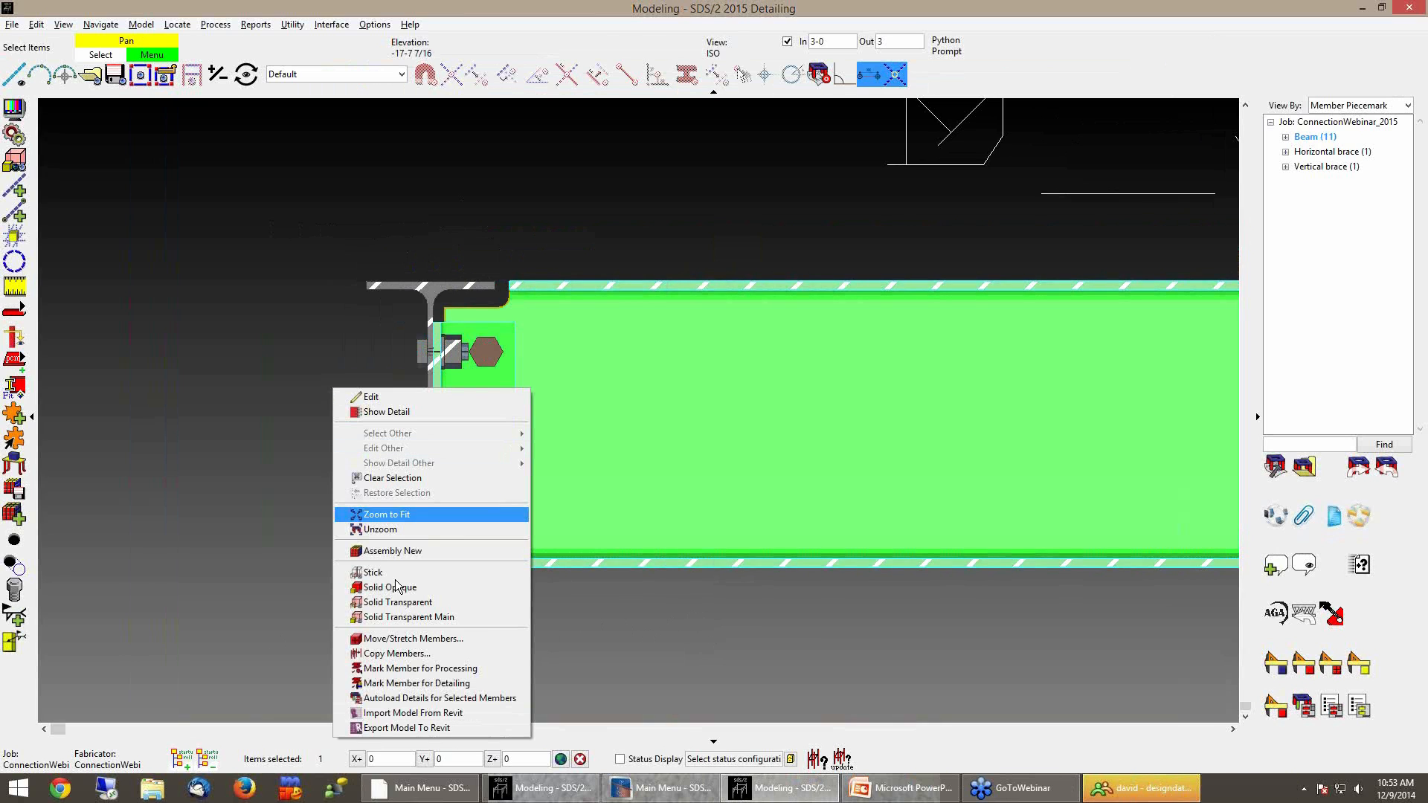
click(413, 638)
click(430, 283)
click(523, 759)
text(1 1/2)
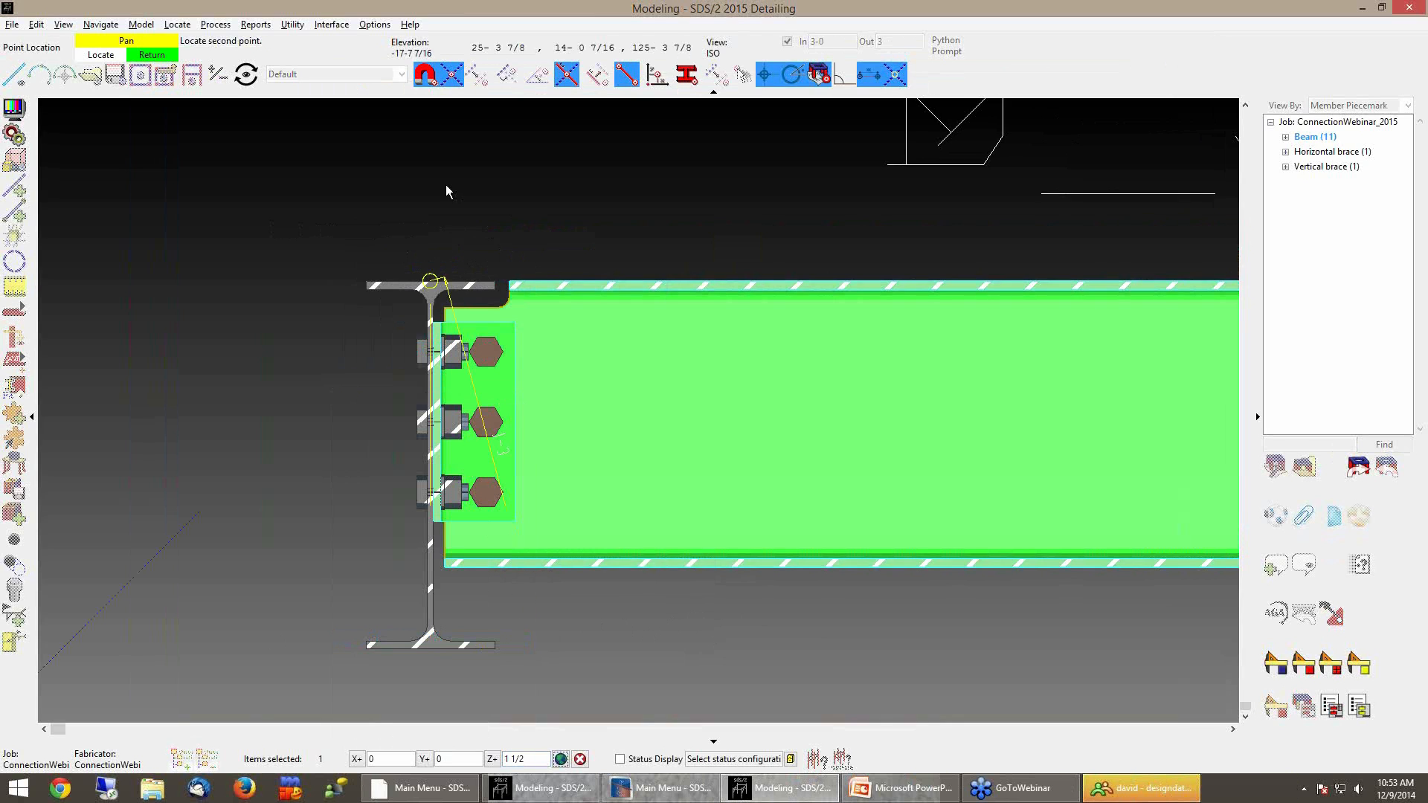
click(430, 284)
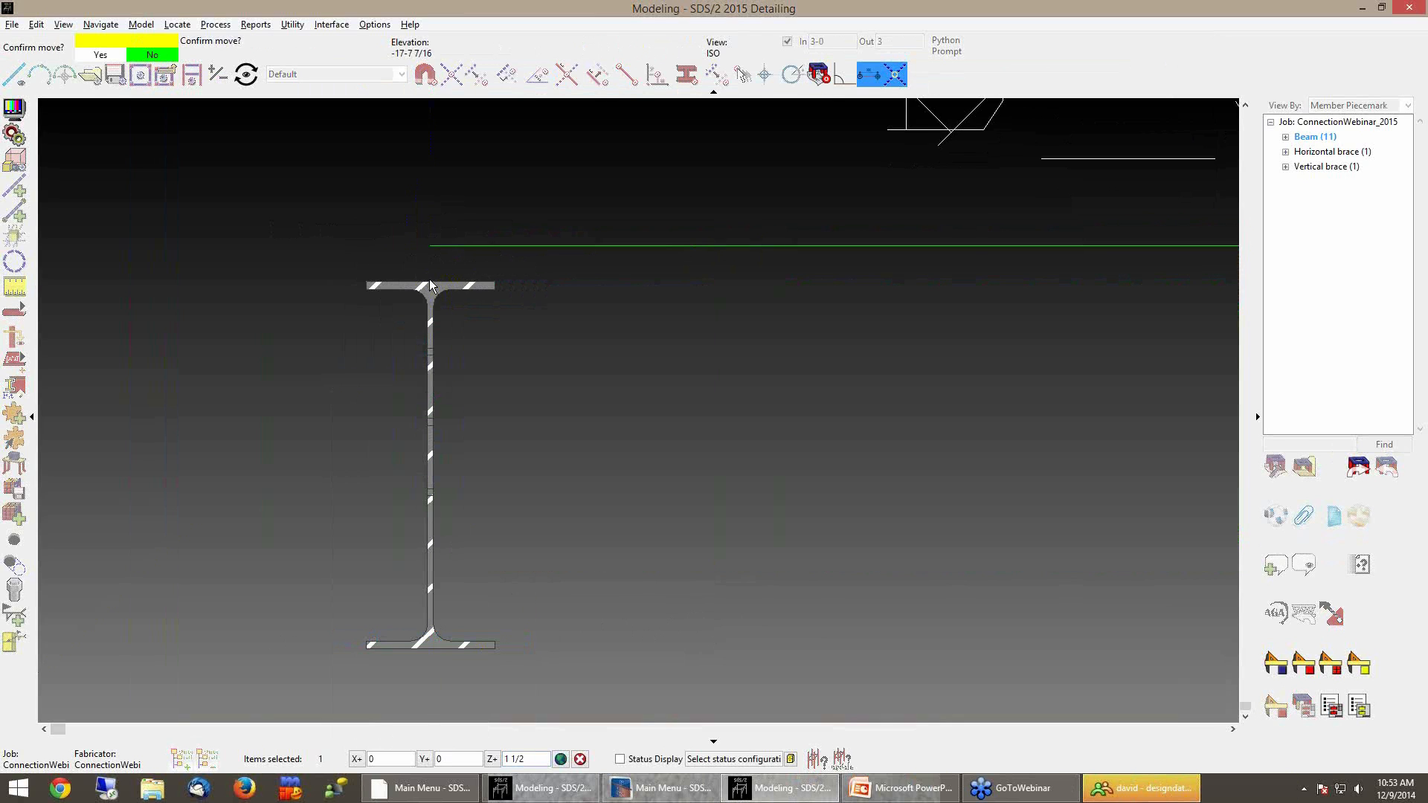
click(292, 203)
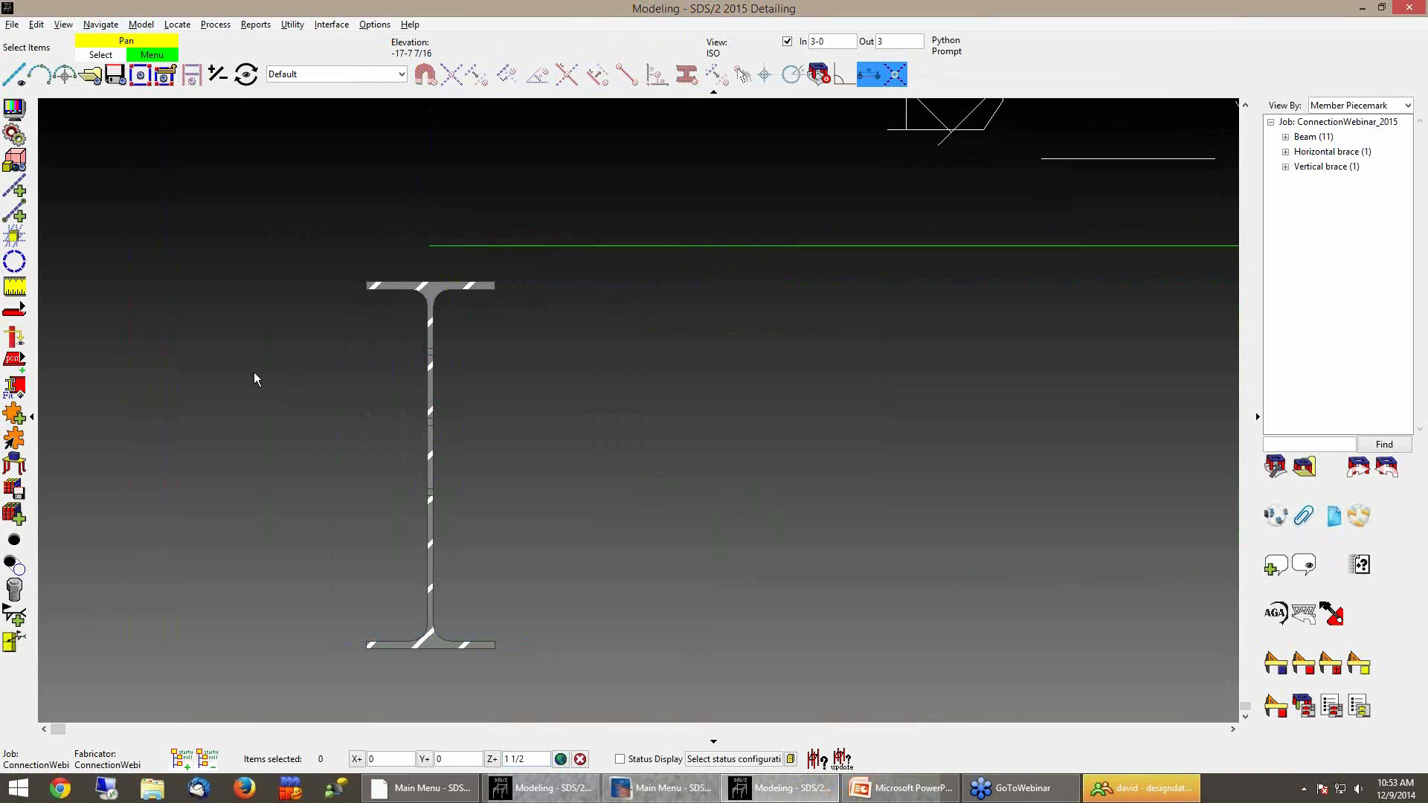
Examine the redesigned clip angle connection on the moved beam
scroll(293, 415, up, 1)
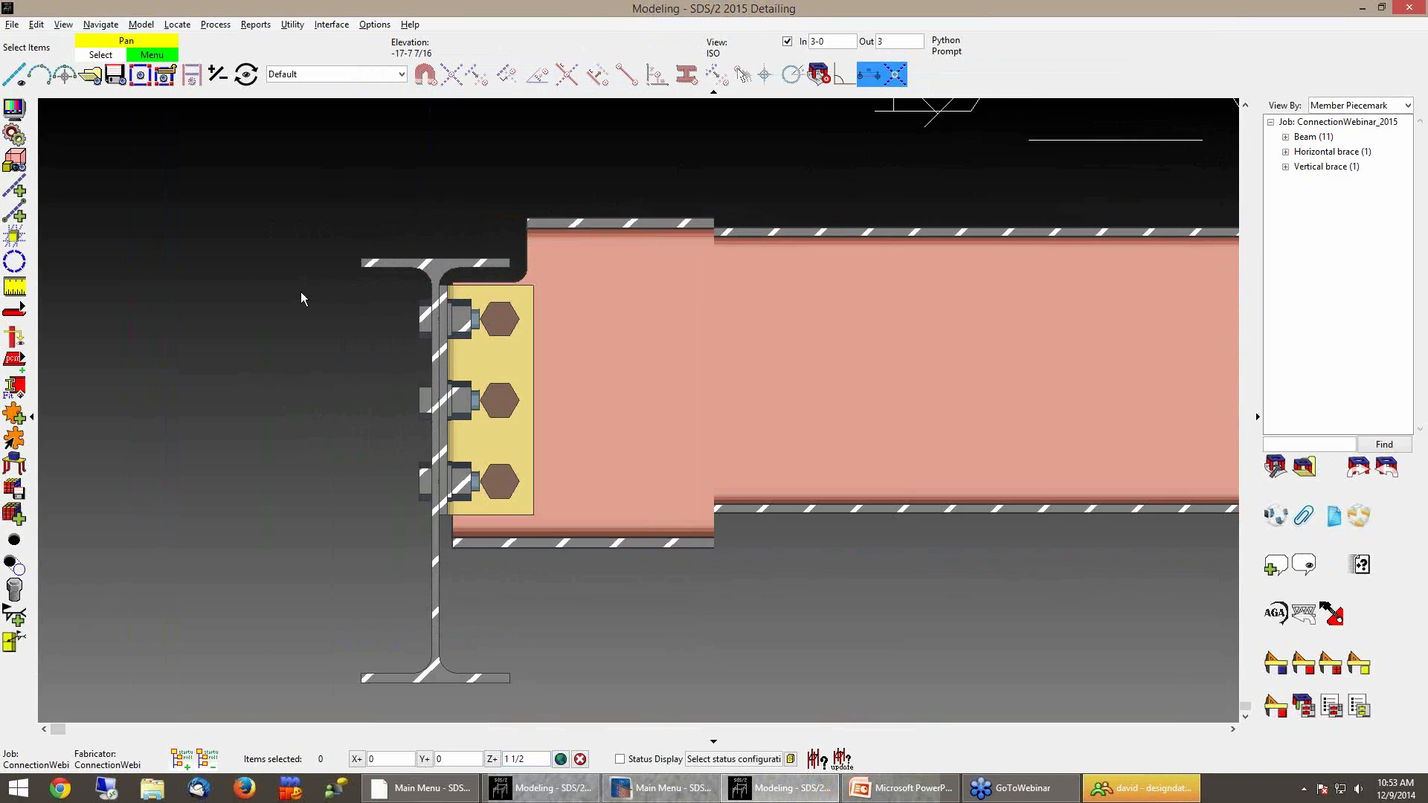
middle_drag(300, 292, 271, 280)
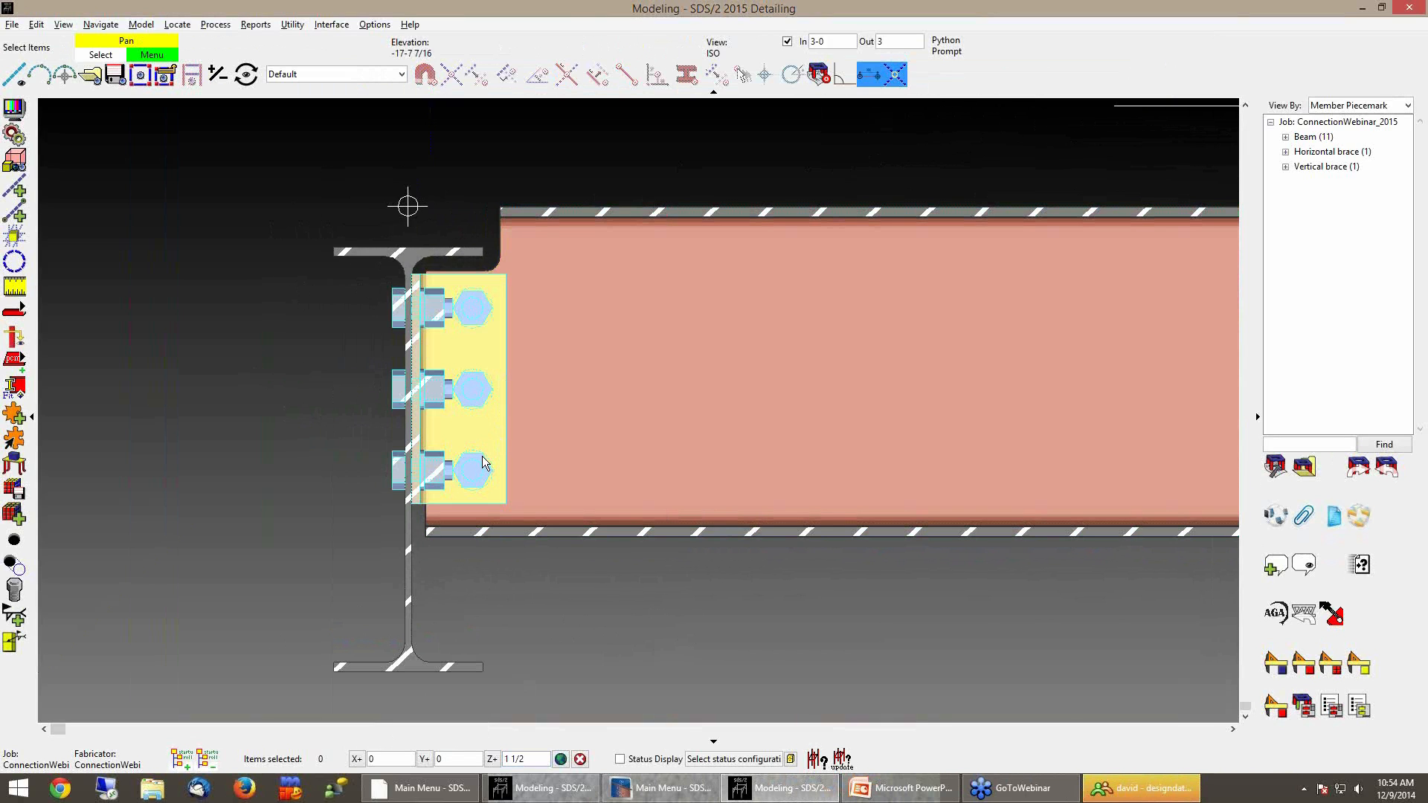
middle_drag(324, 475, 287, 474)
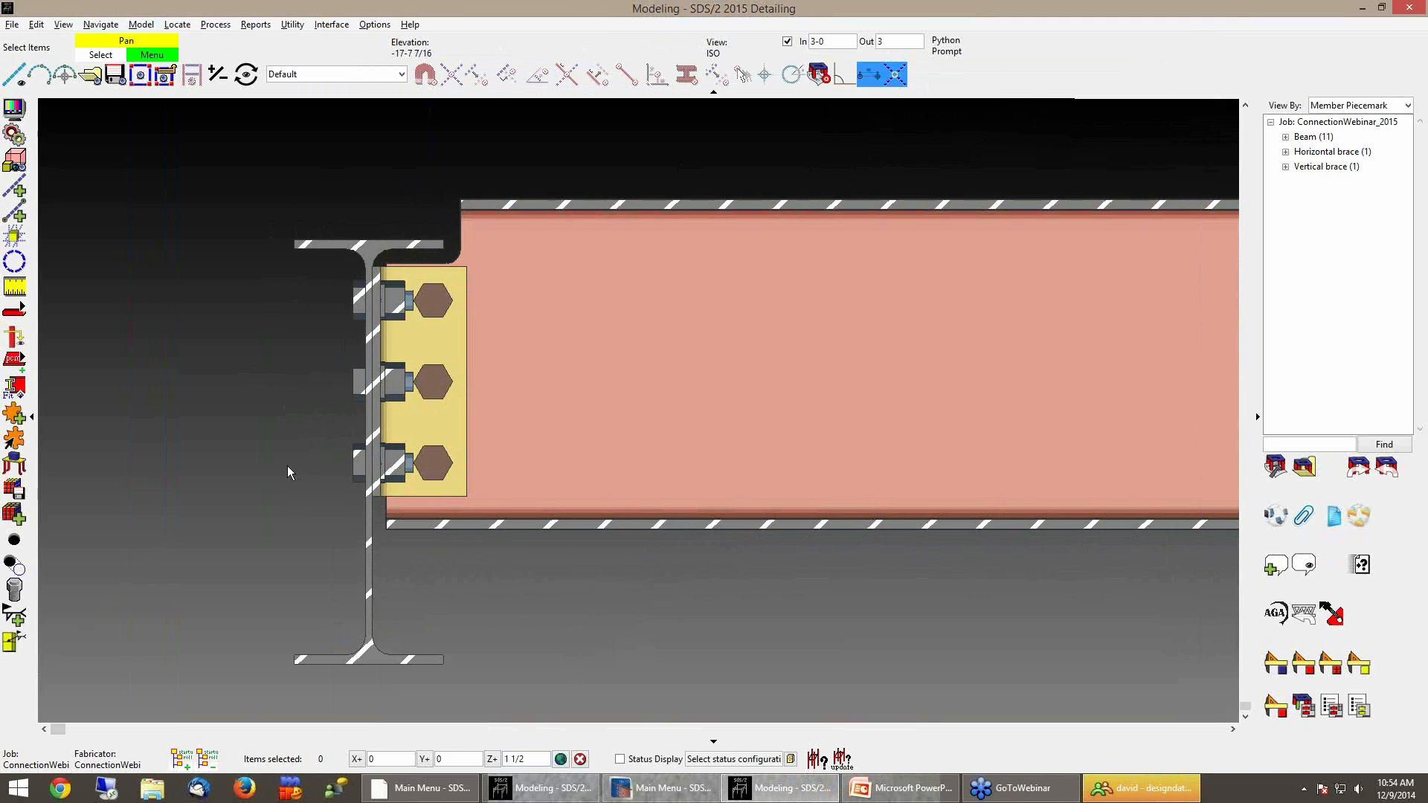
middle_drag(287, 466, 373, 466)
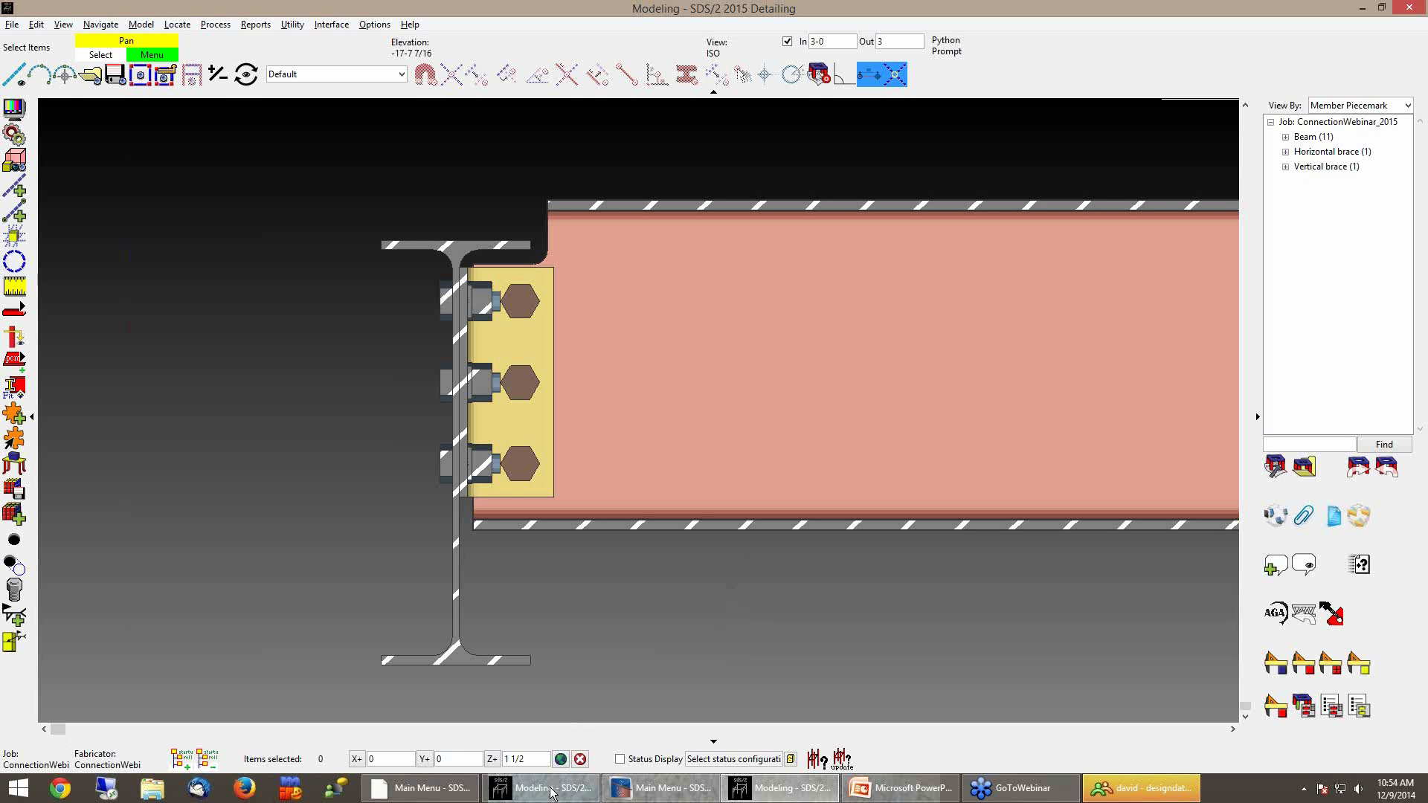
Switch to the SDS/2 v7.323 model window and zoom onto beam B_77's end connection
mouse_move(551, 796)
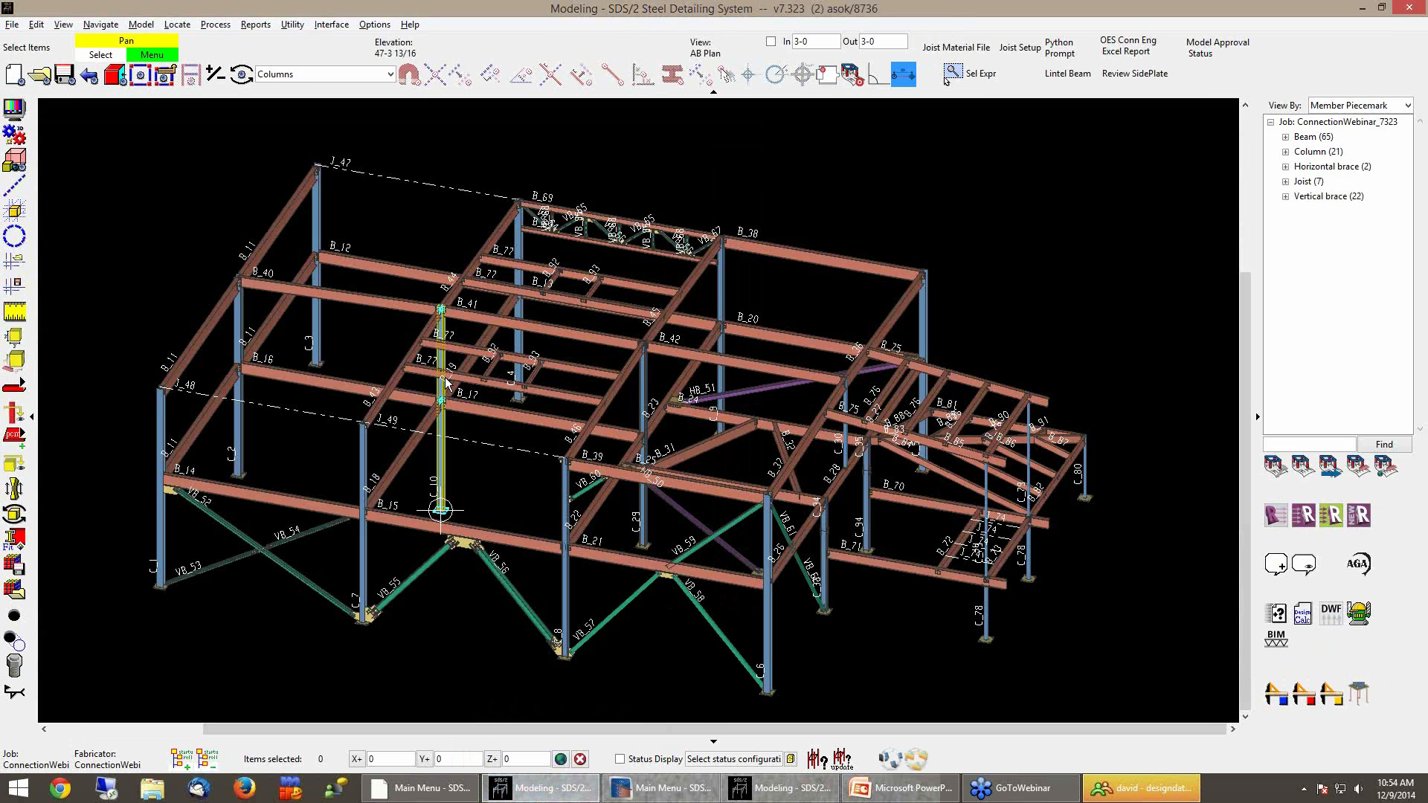
scroll(446, 383, up, 5)
scroll(350, 368, up, 4)
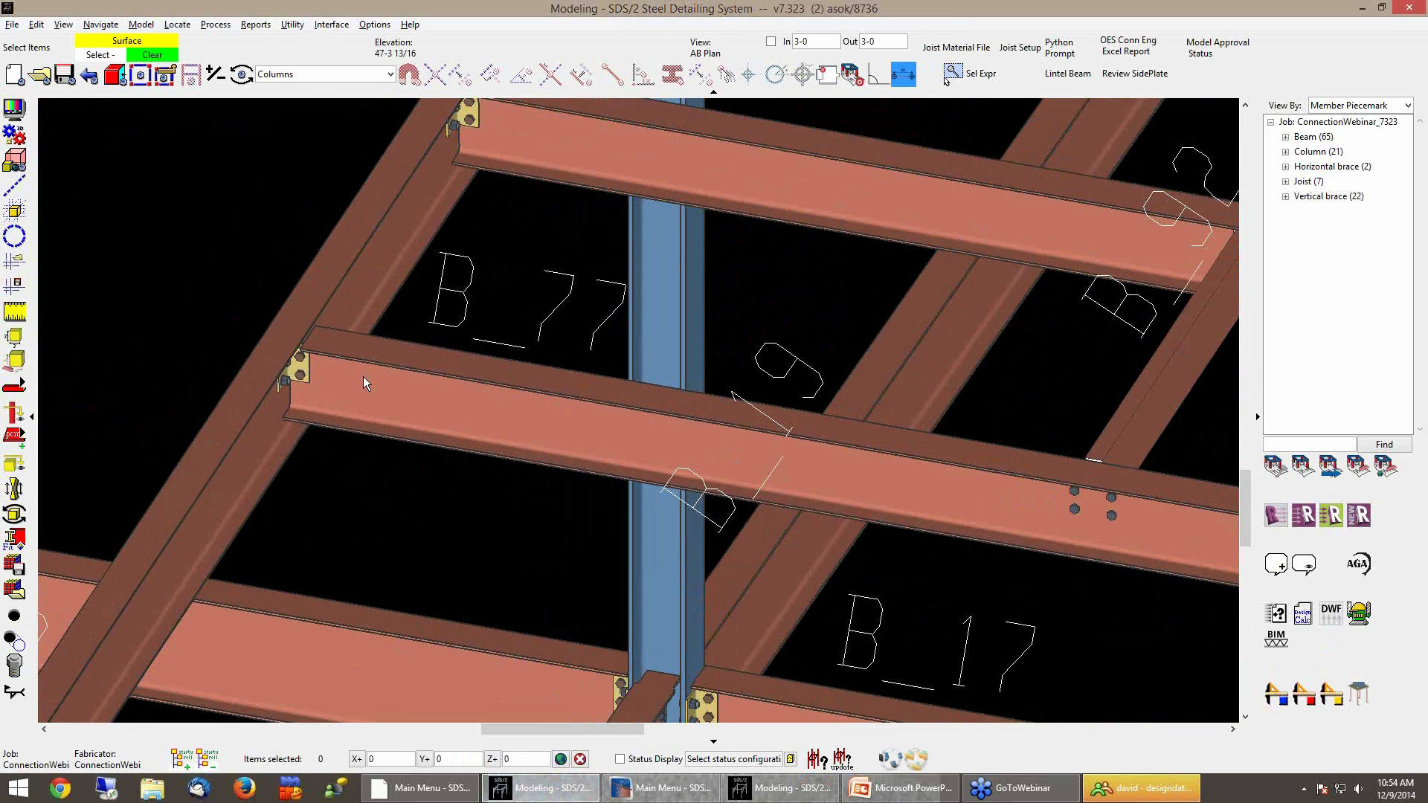
click(363, 376)
middle_drag(363, 376, 558, 376)
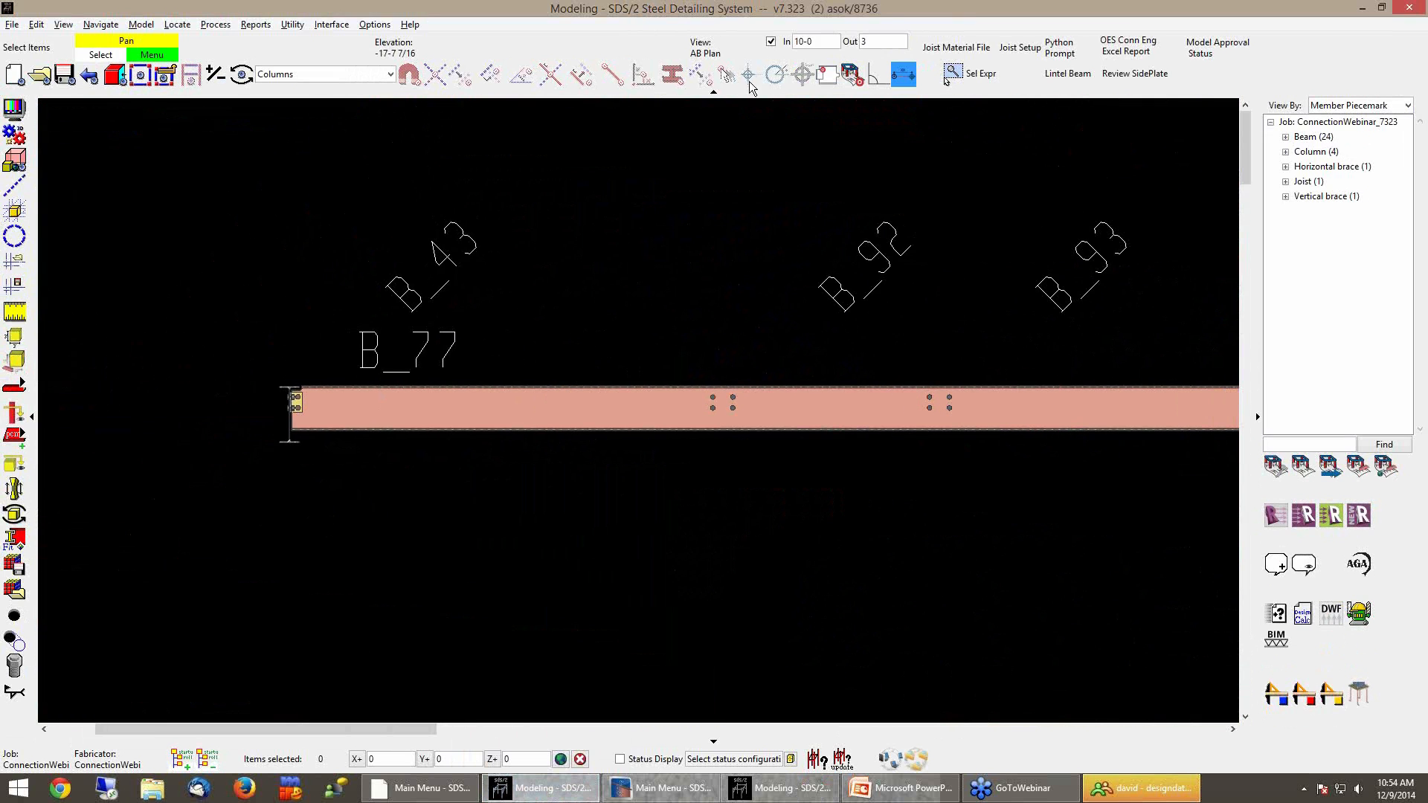
Set the depth checking In distance to 3-0 and zoom into the clip angle connection
double_click(824, 42)
text(3-0)
key(Return)
scroll(288, 409, up, 3)
scroll(289, 408, up, 3)
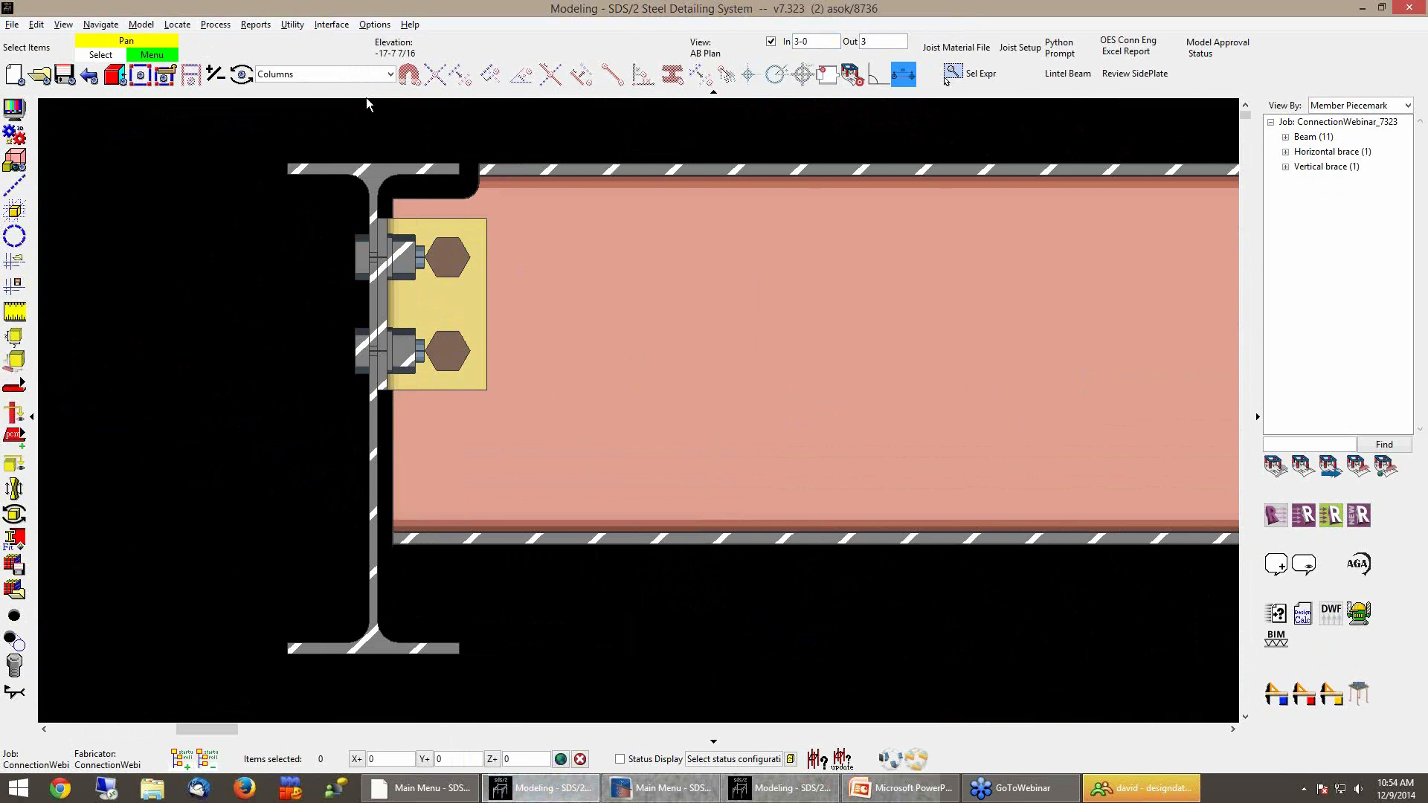
Open beam B_77's edit dialog and set its left end connection to User
click(368, 74)
click(312, 93)
double_click(649, 513)
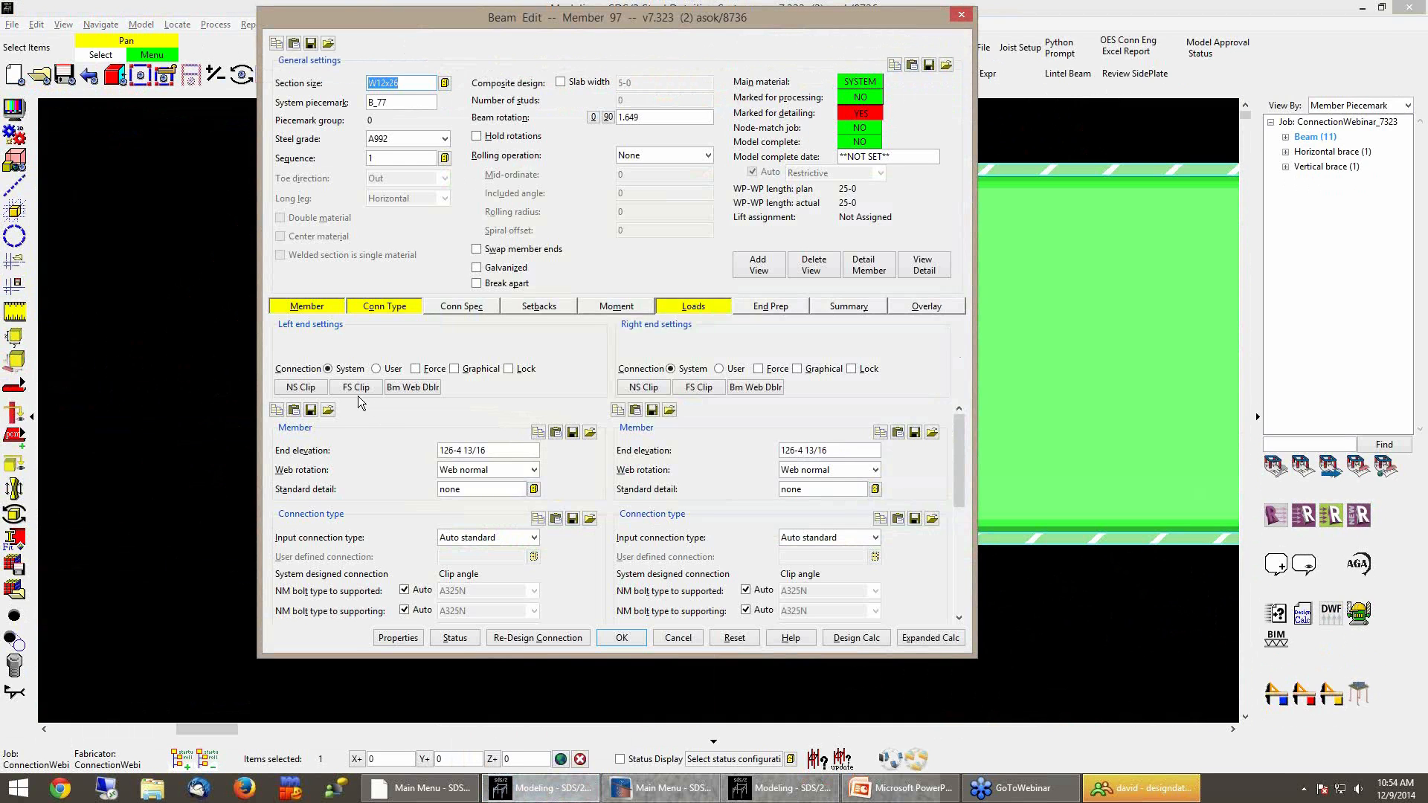
click(301, 389)
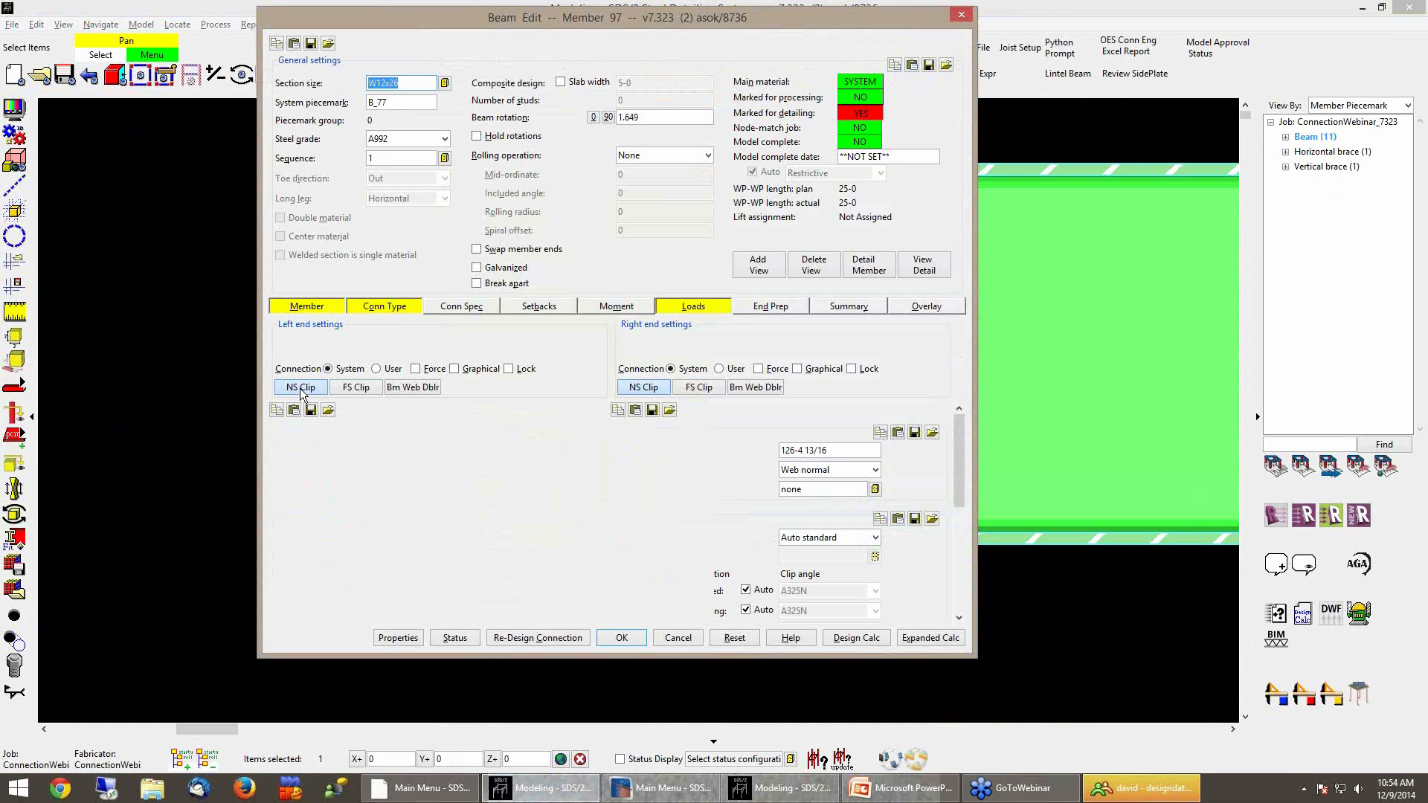
click(379, 369)
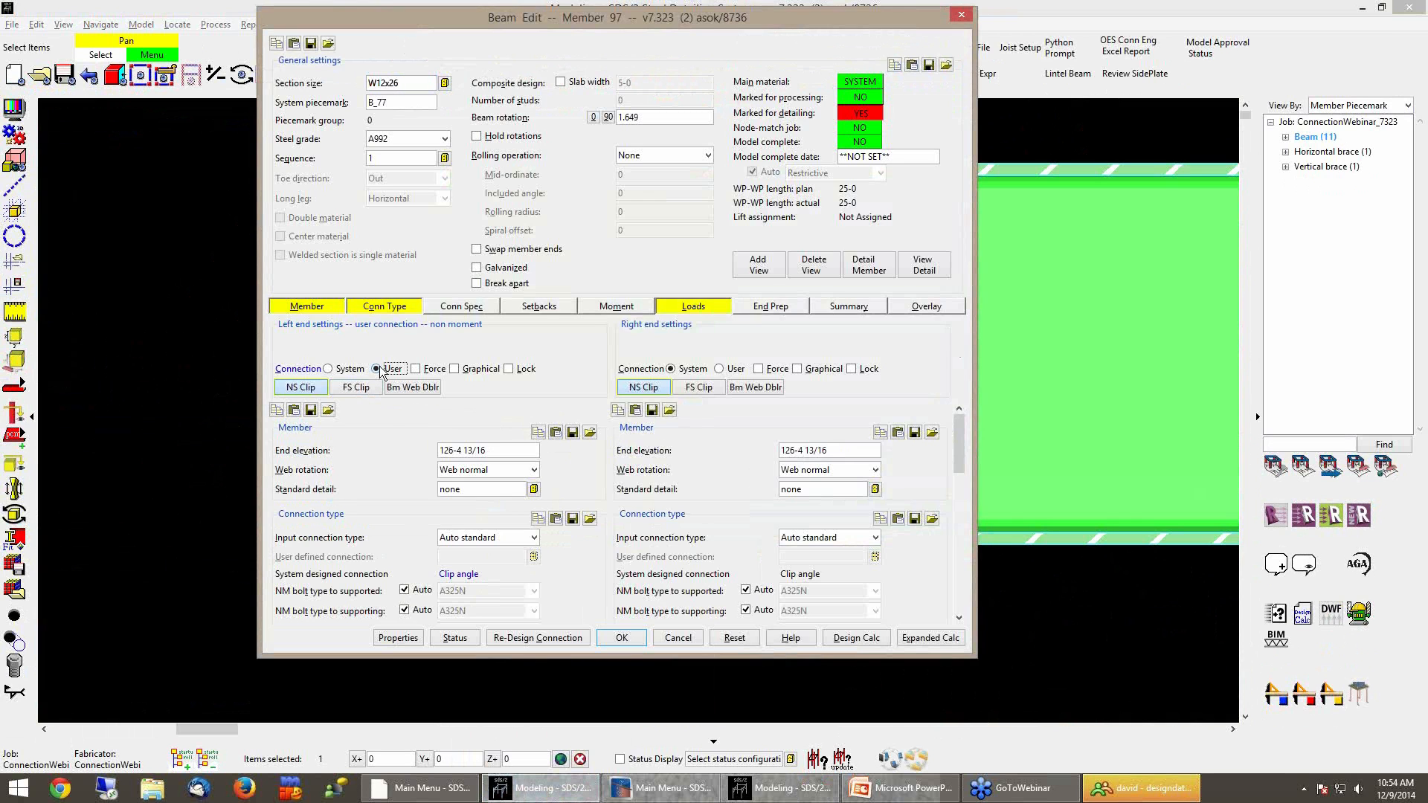
Set the near-side clip angle's outstanding-leg bolt rows to 3
drag(957, 426, 961, 549)
click(445, 432)
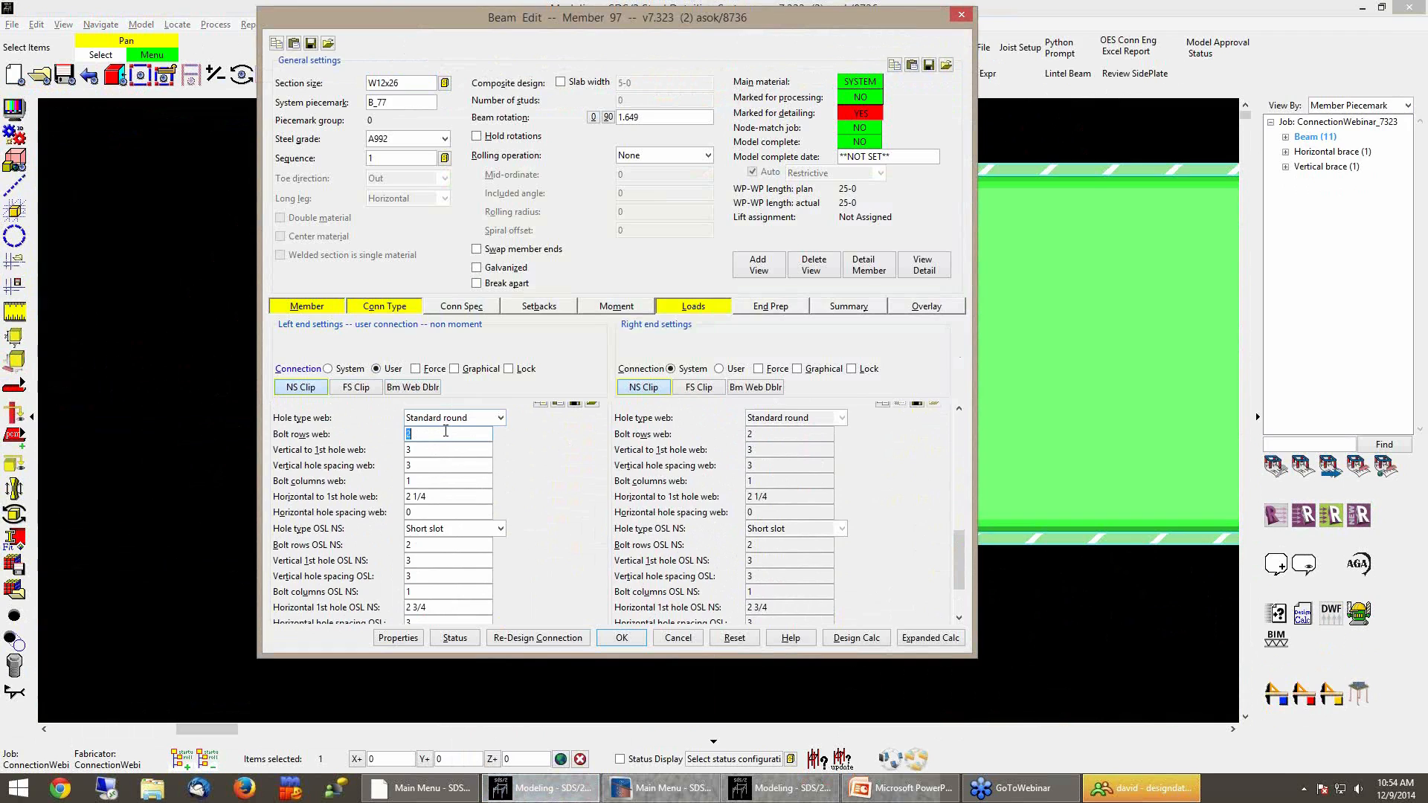
key(Tab)
click(435, 547)
text(3)
key(Tab)
Set the far-side clip angle's outstanding-leg bolt rows to 3 and apply the beam edit
click(338, 387)
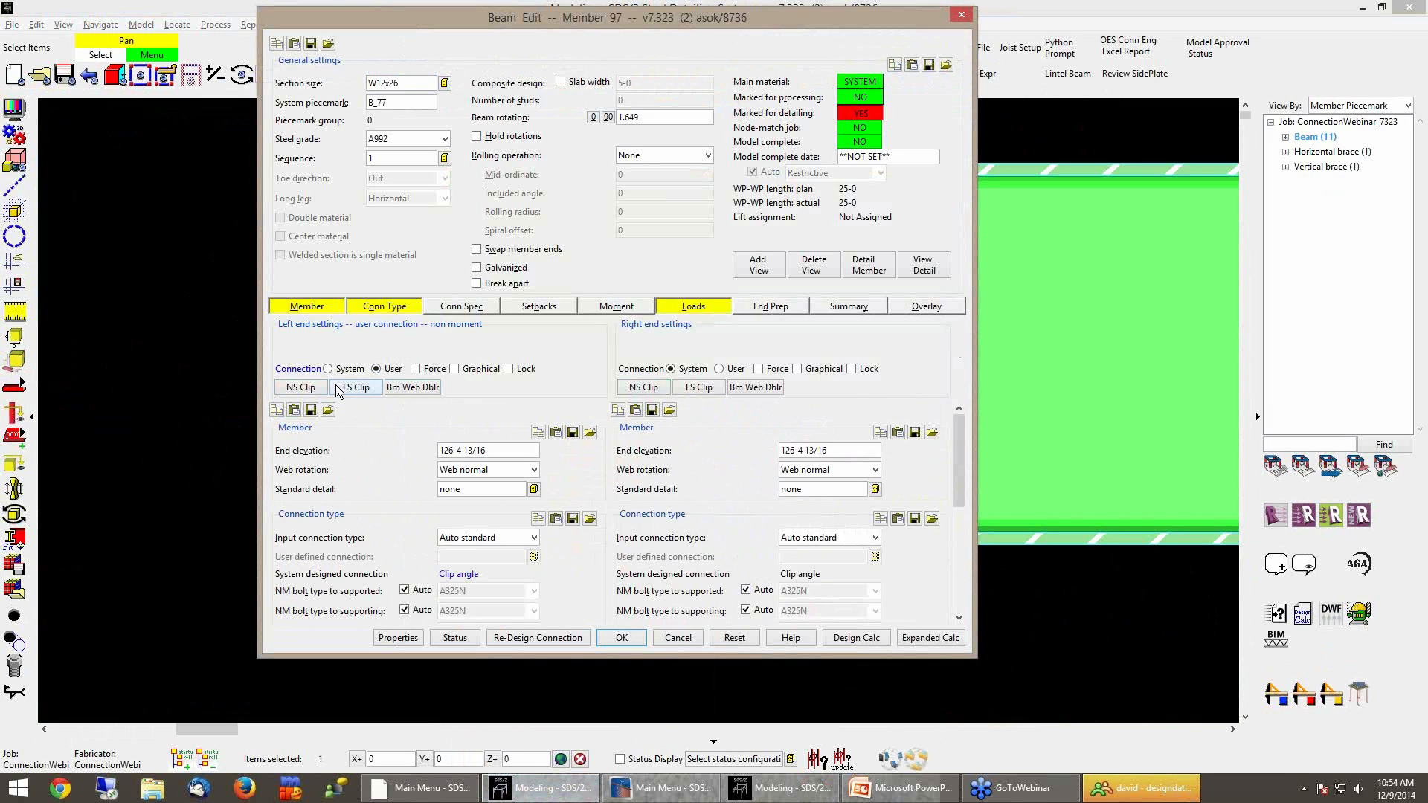
scroll(515, 516, down, 5)
scroll(532, 520, down, 6)
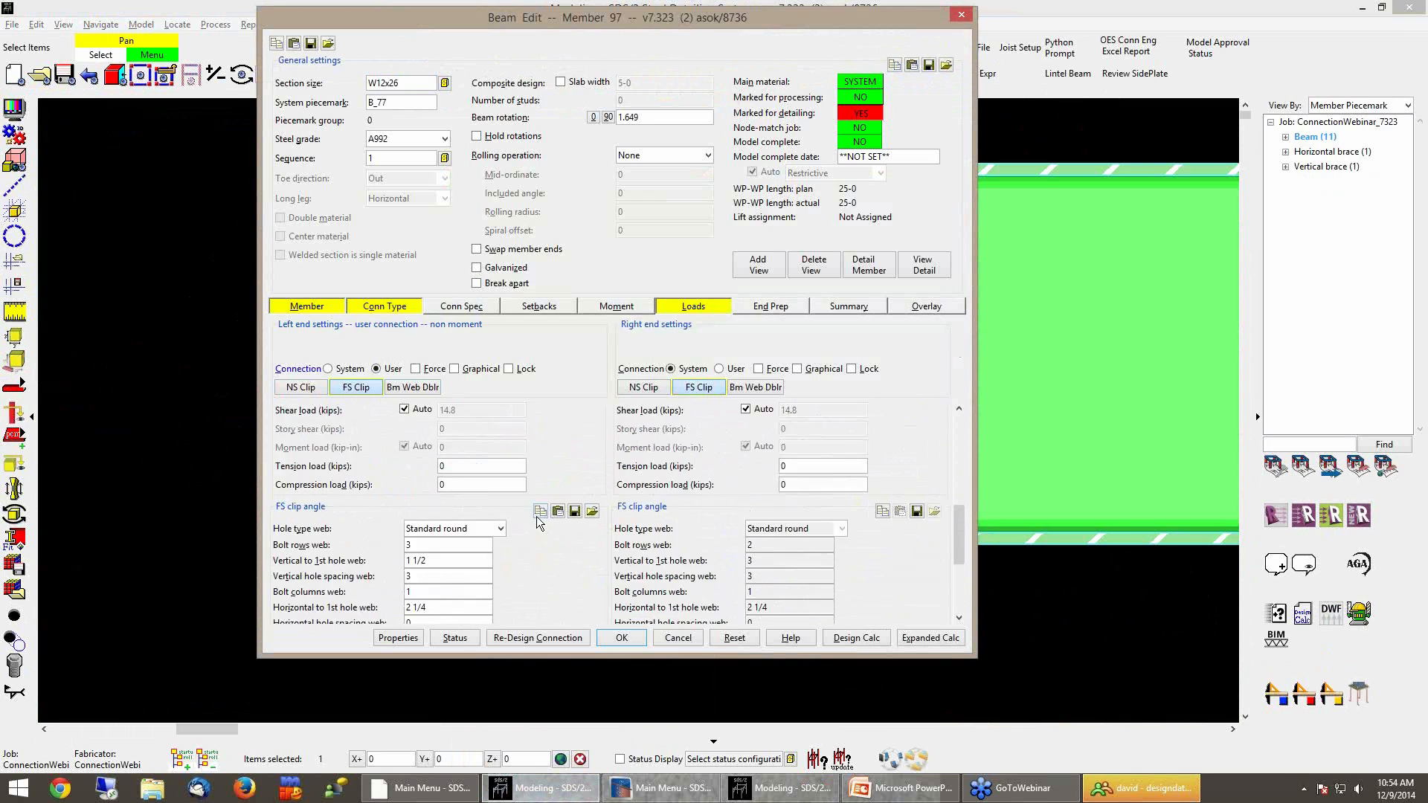
double_click(425, 525)
text(3)
key(Tab)
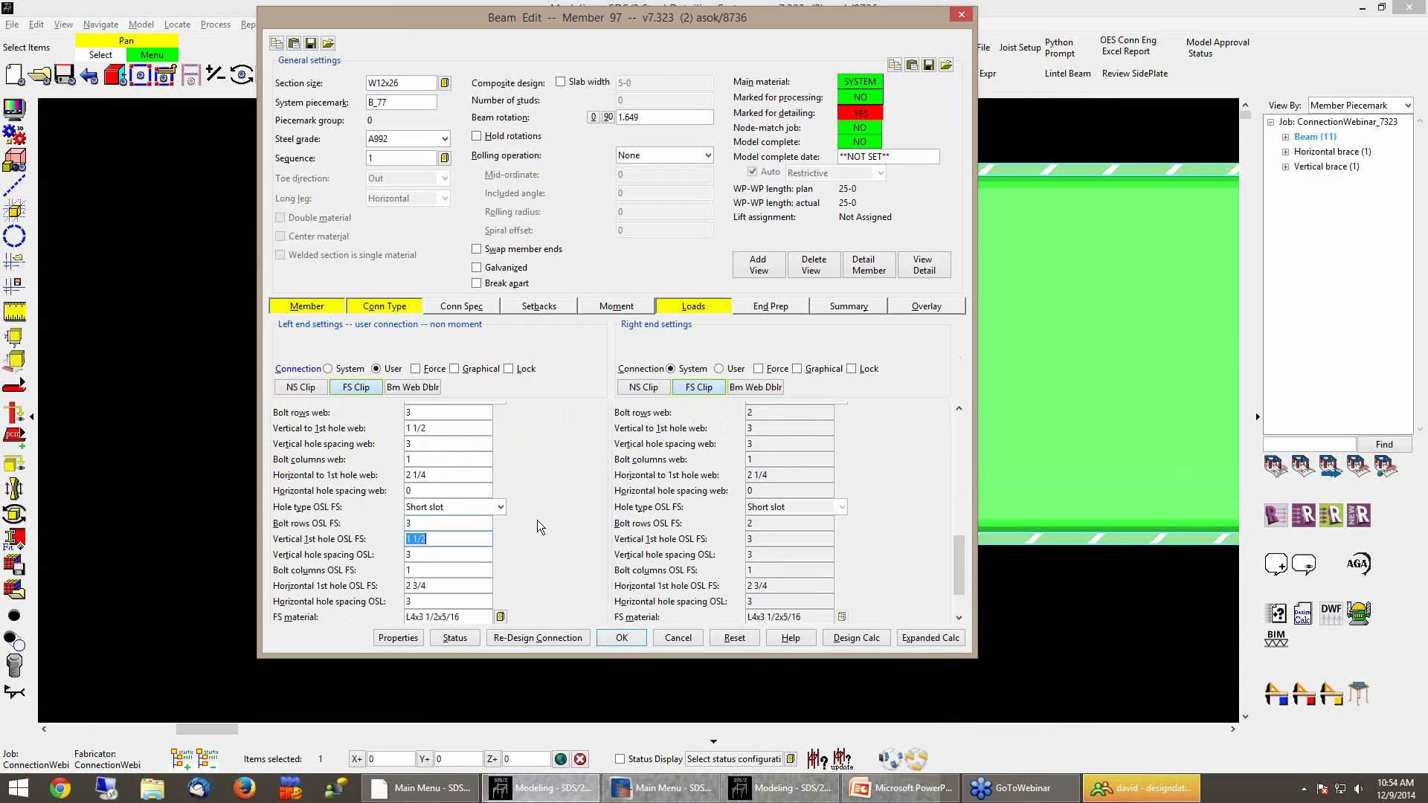
scroll(537, 520, down, 3)
key(Tab)
key(Tab)
key(Tab)
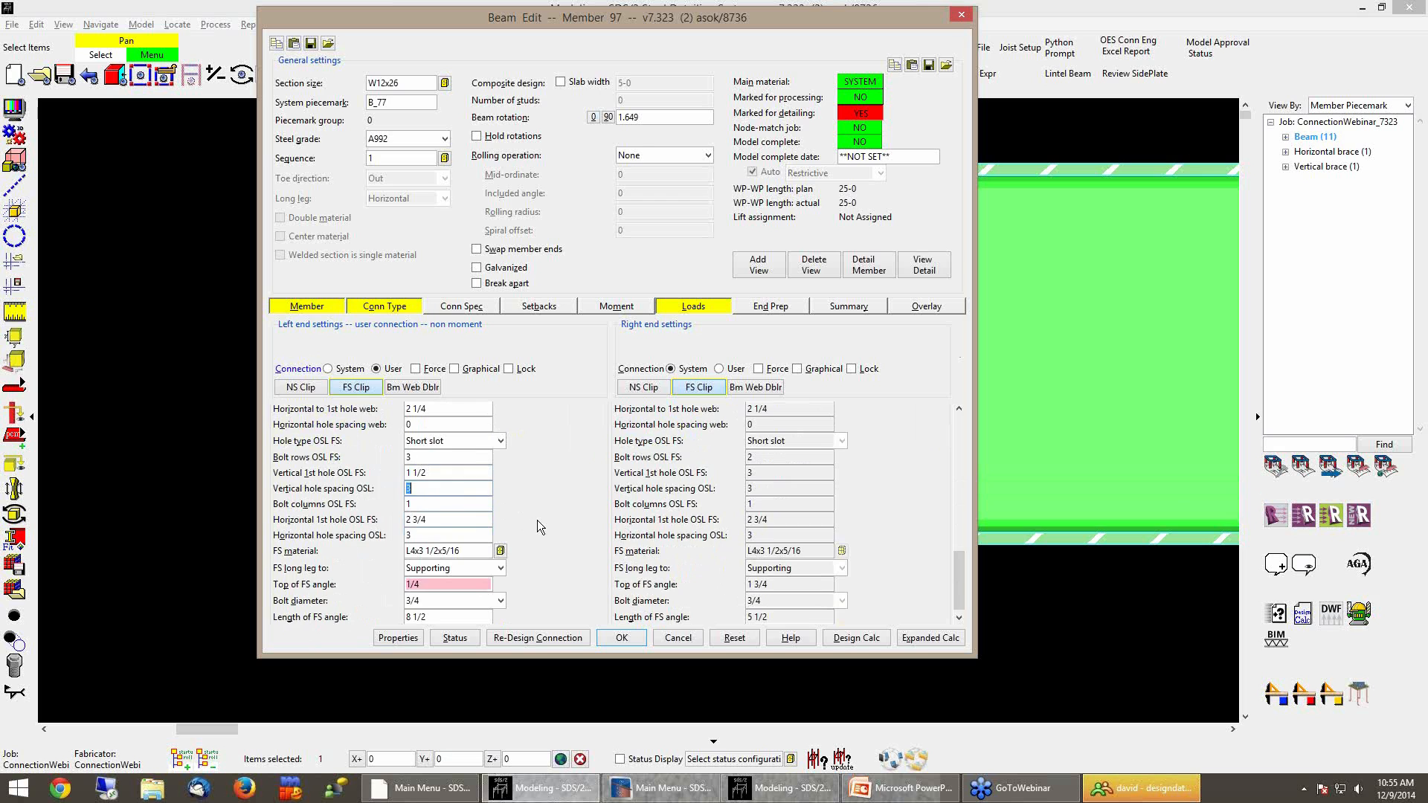
key(Tab)
key(Tab)
key(Tab)
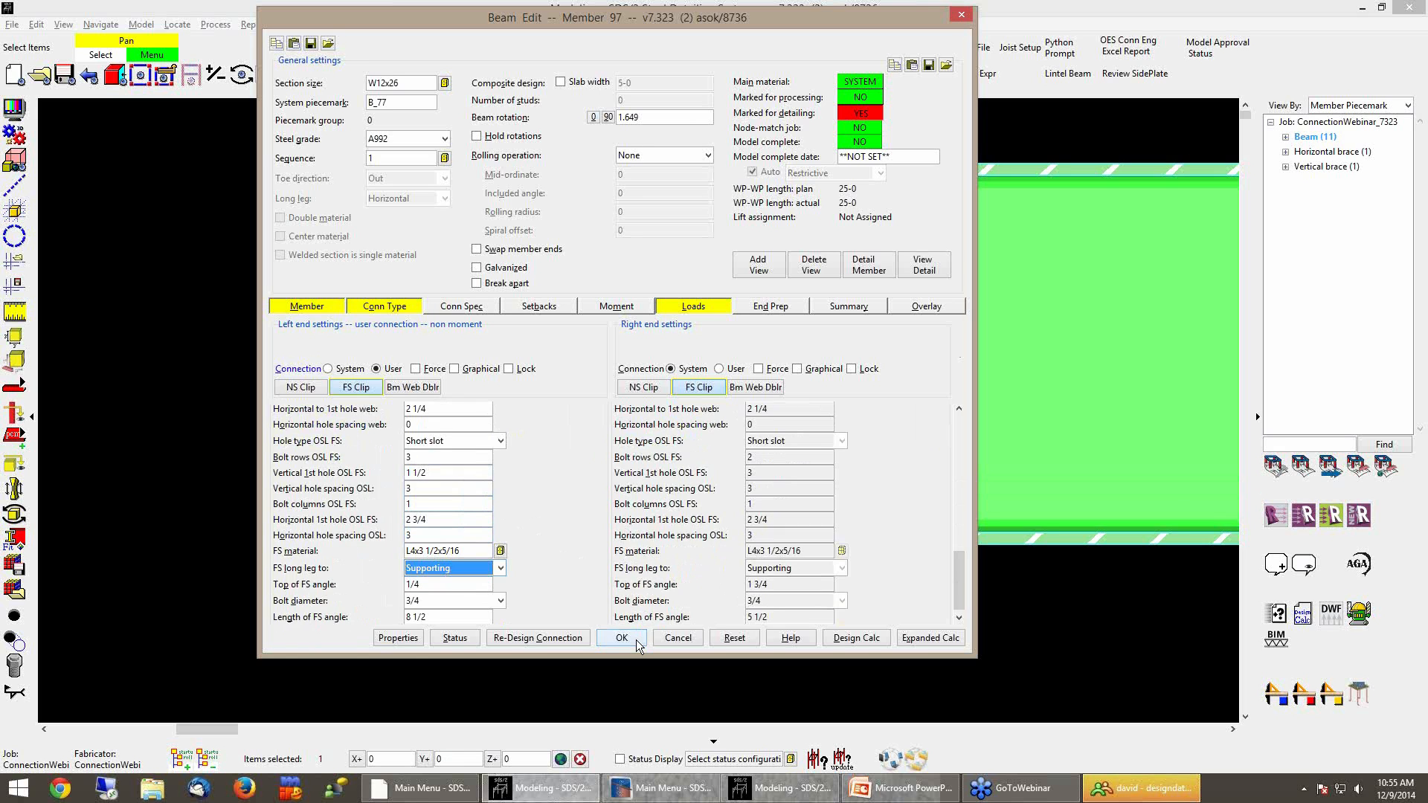
click(640, 641)
click(920, 586)
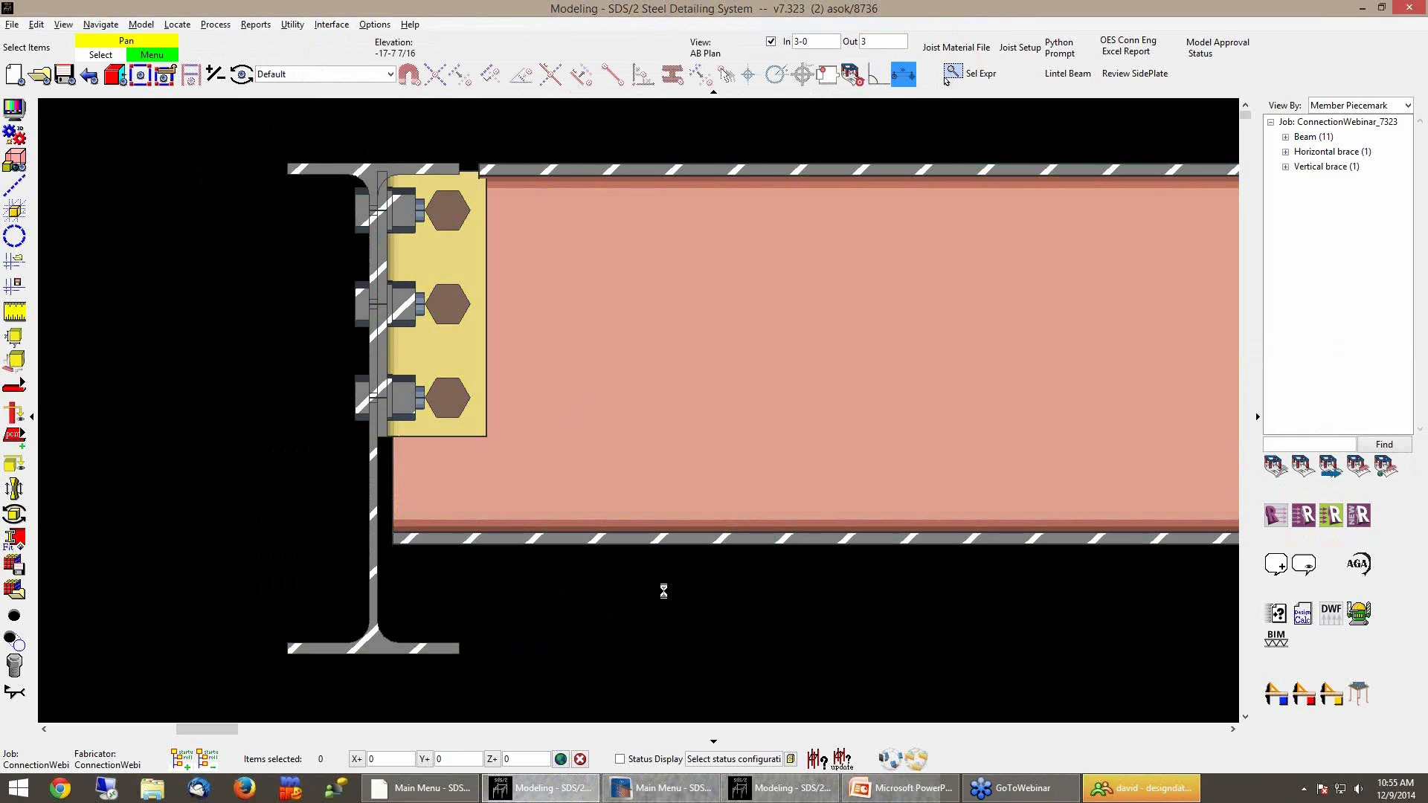
Open beam B_96's edit dialog and set its left end connection to User
double_click(592, 500)
click(319, 392)
click(367, 387)
Set the top of the near-side clip angle to 1 3/4
scroll(595, 503, down, 5)
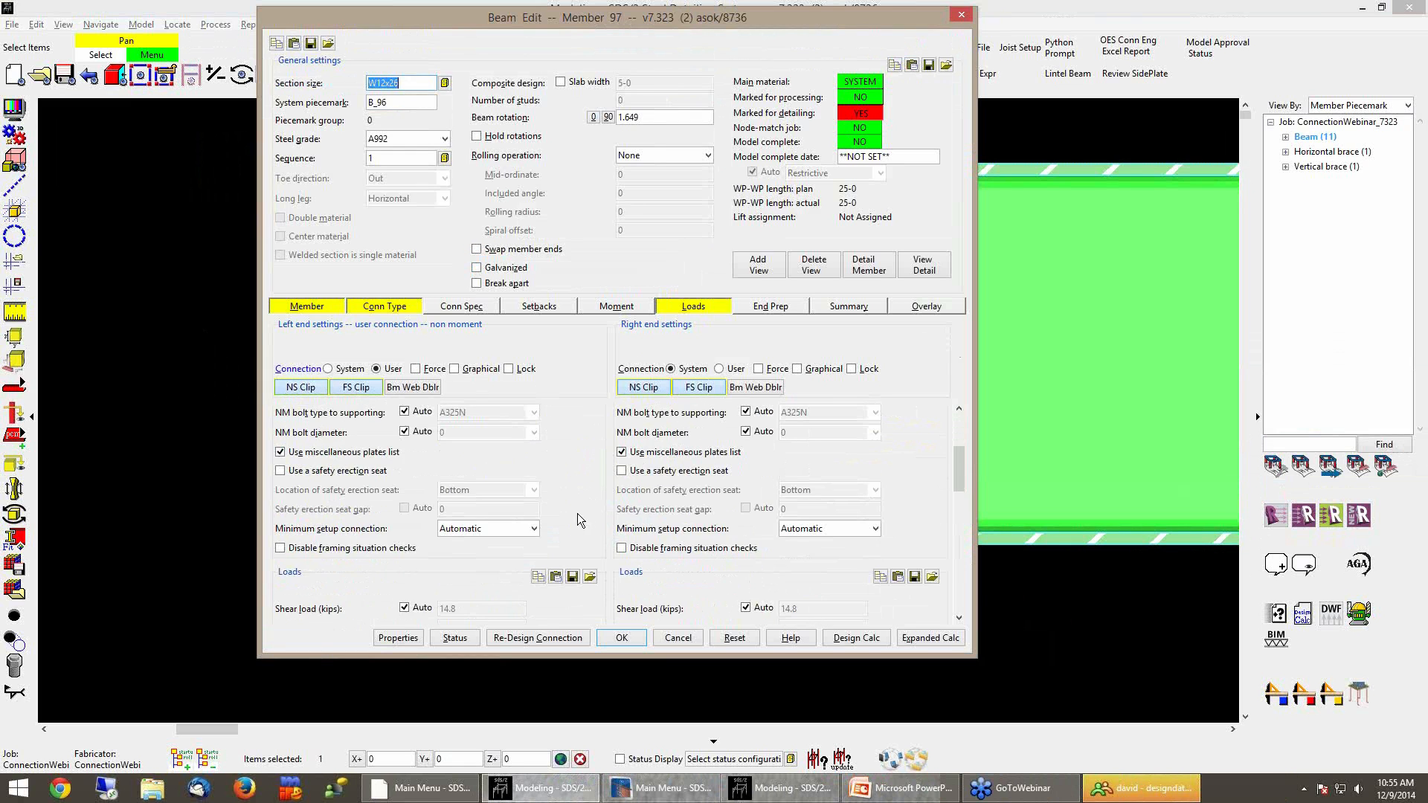
scroll(576, 517, down, 10)
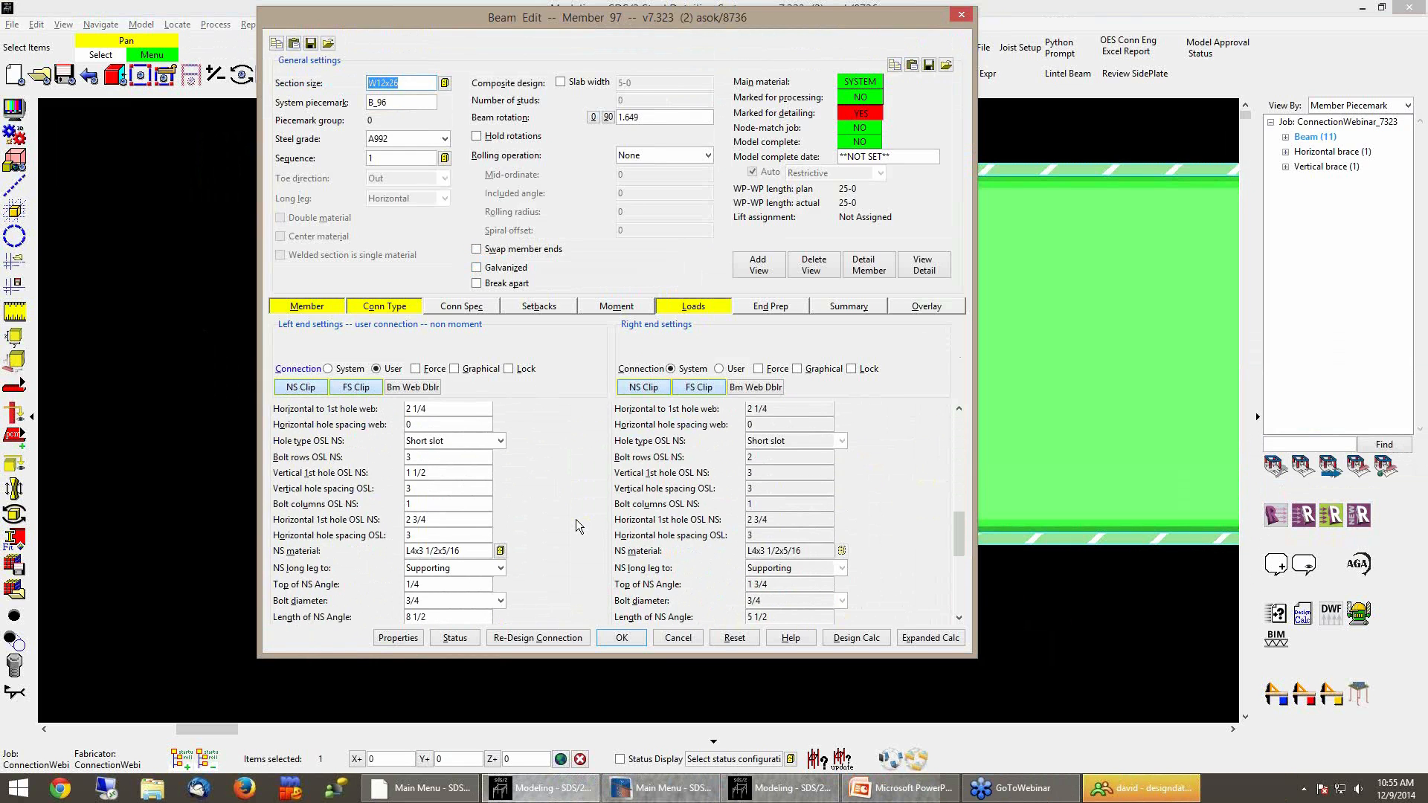
scroll(576, 520, down, 3)
double_click(461, 518)
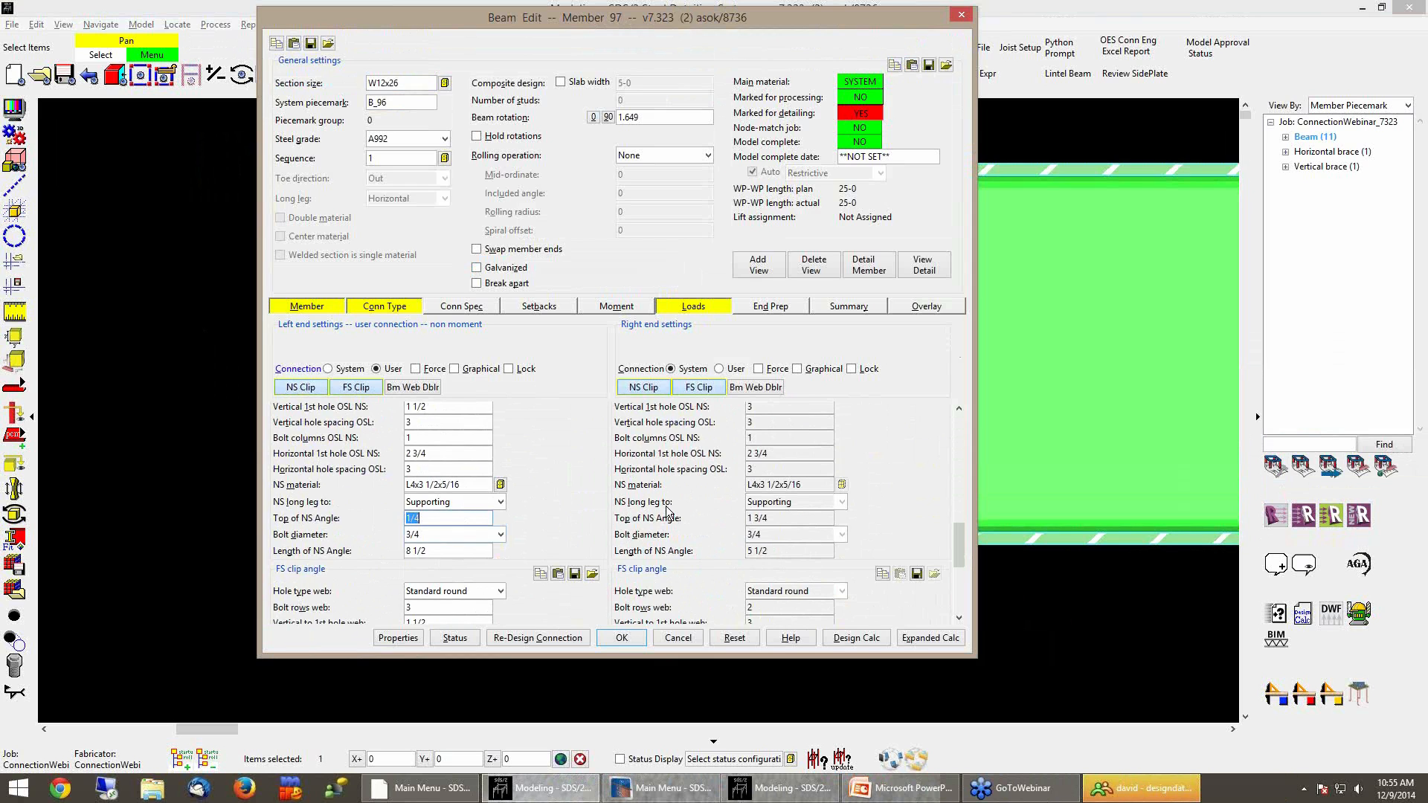
text(1 3/4)
key(Tab)
Set the top of the far-side clip angle to 1 3/4 and apply the beam edit
scroll(558, 460, down, 3)
scroll(558, 460, down, 5)
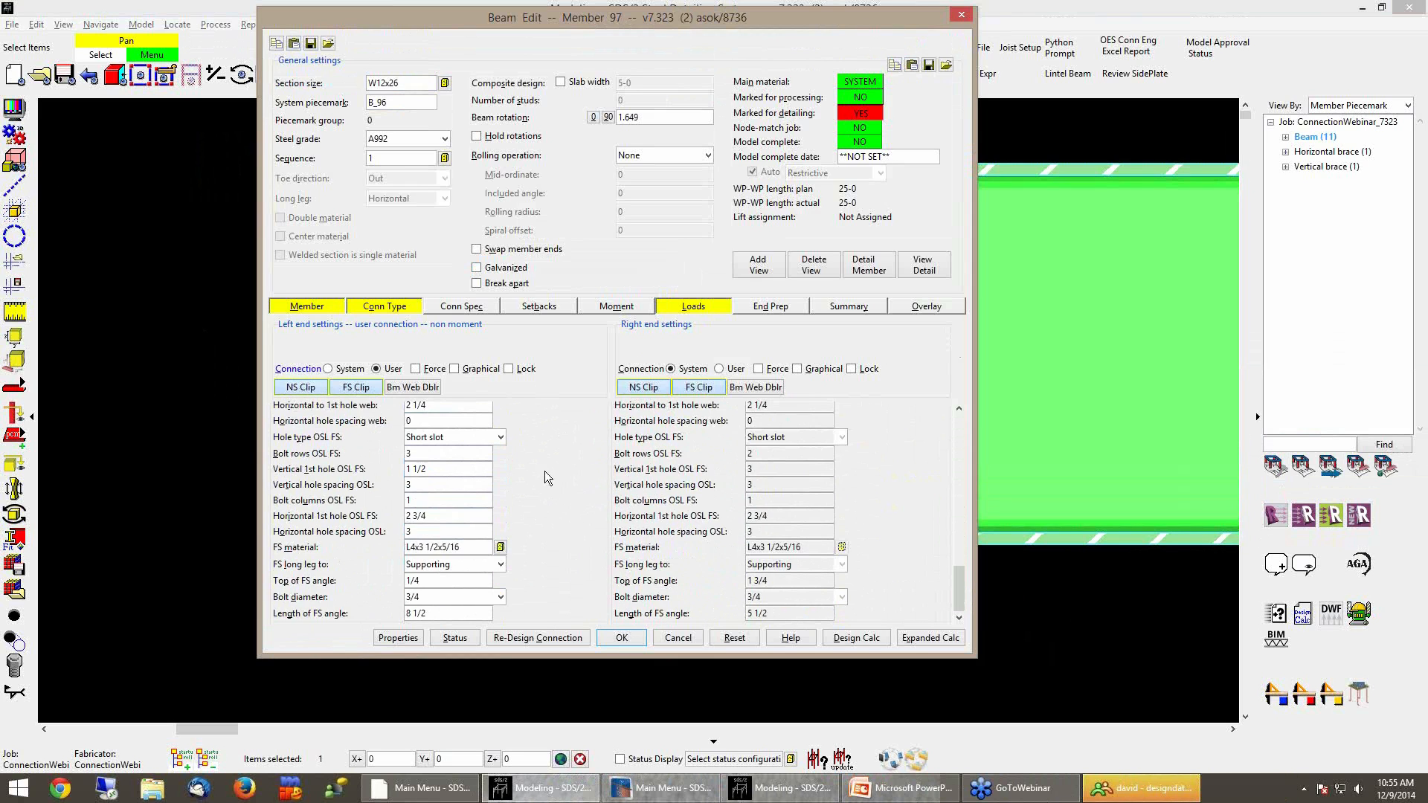
double_click(456, 581)
text(1 3/4)
key(Tab)
click(621, 638)
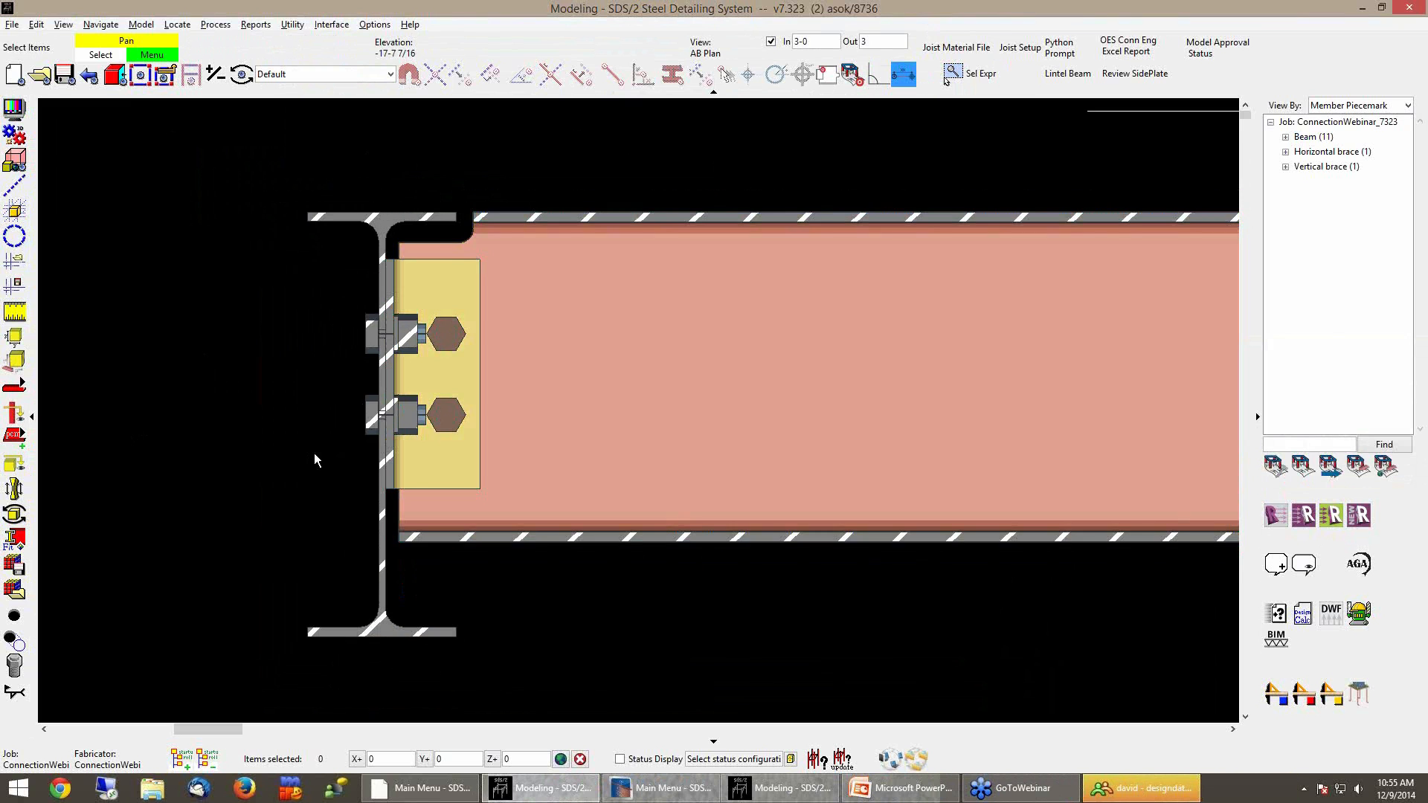
Move beam B_96 up 1 1/2 inches at its end using Move/Stretch Members
click(614, 350)
right_click(164, 340)
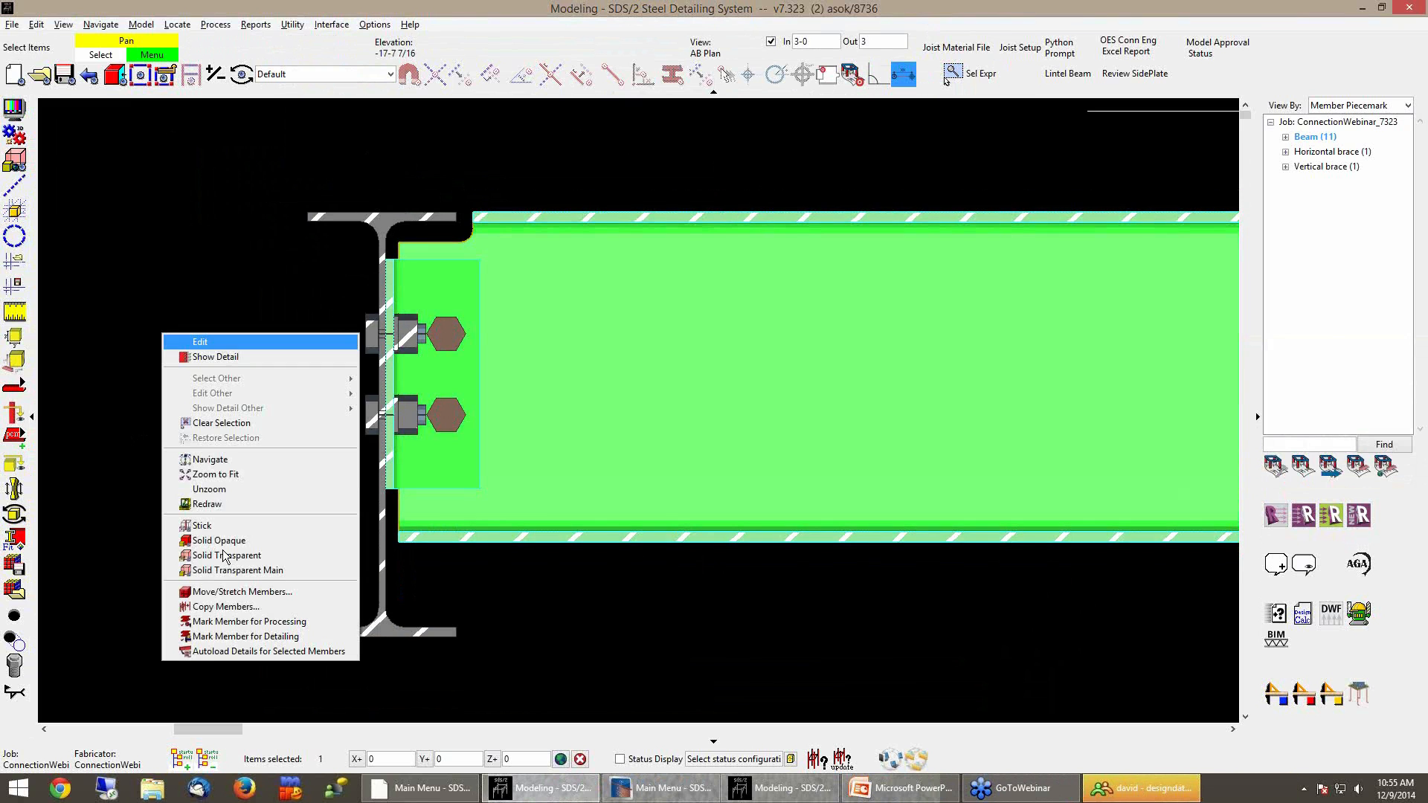
click(224, 593)
click(381, 204)
click(511, 759)
text(1 1/2)
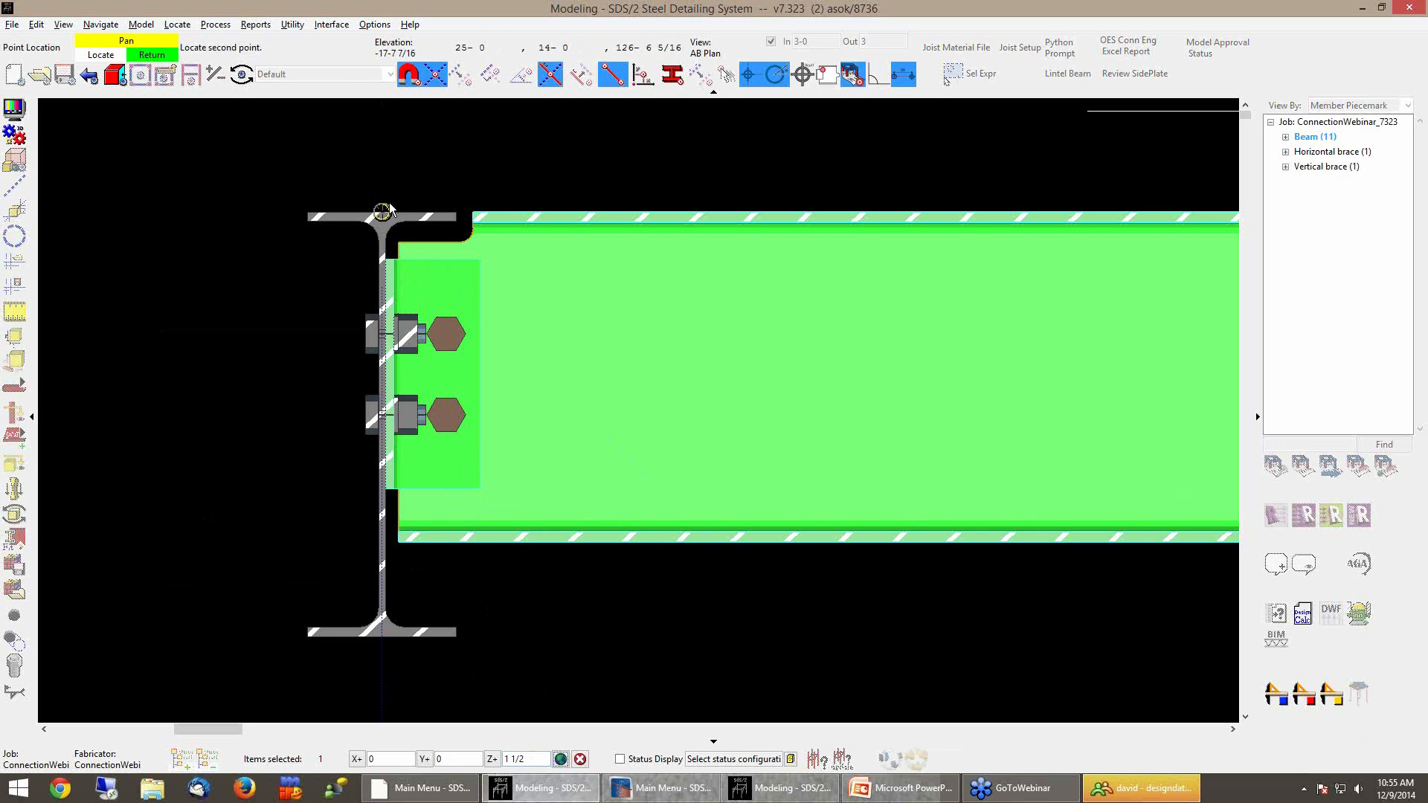
click(383, 209)
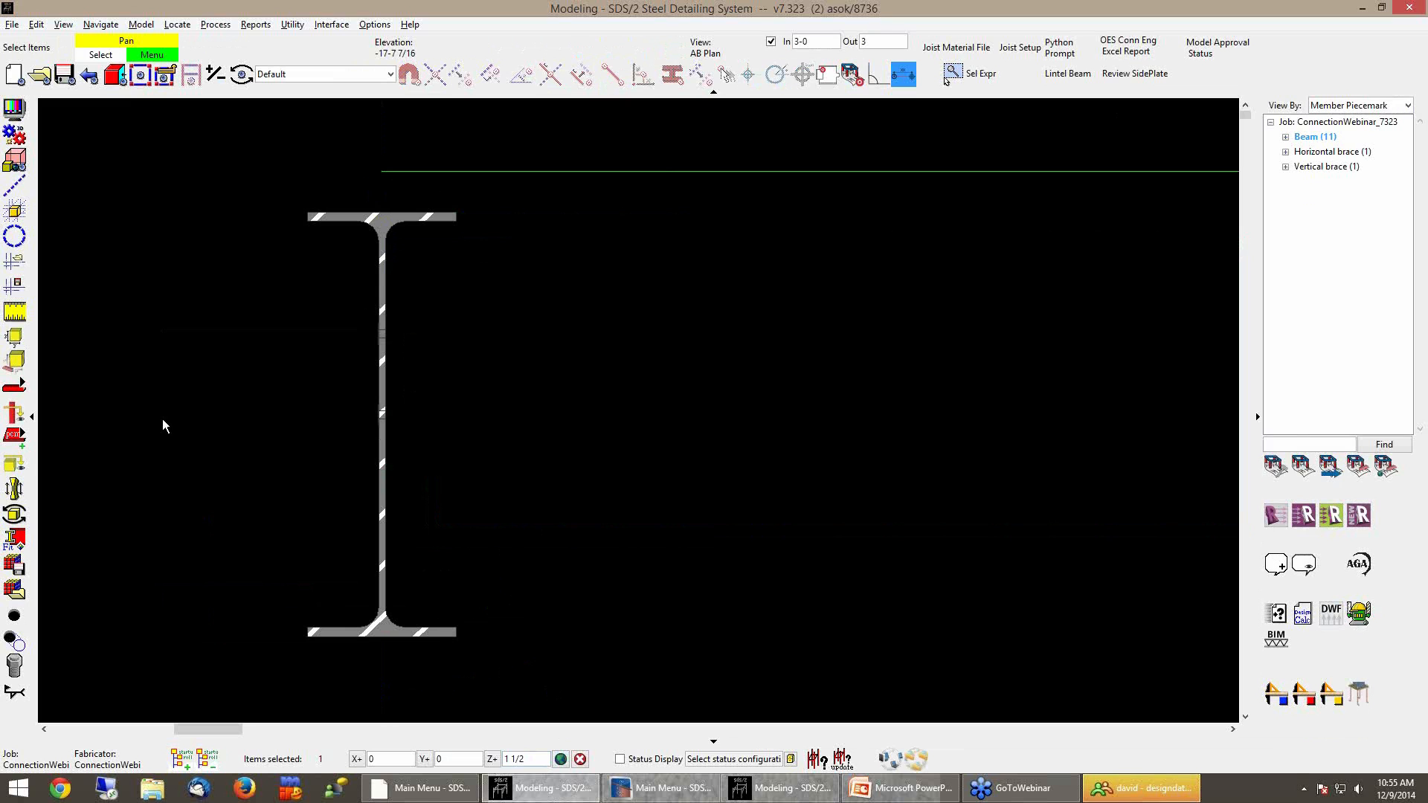
click(209, 363)
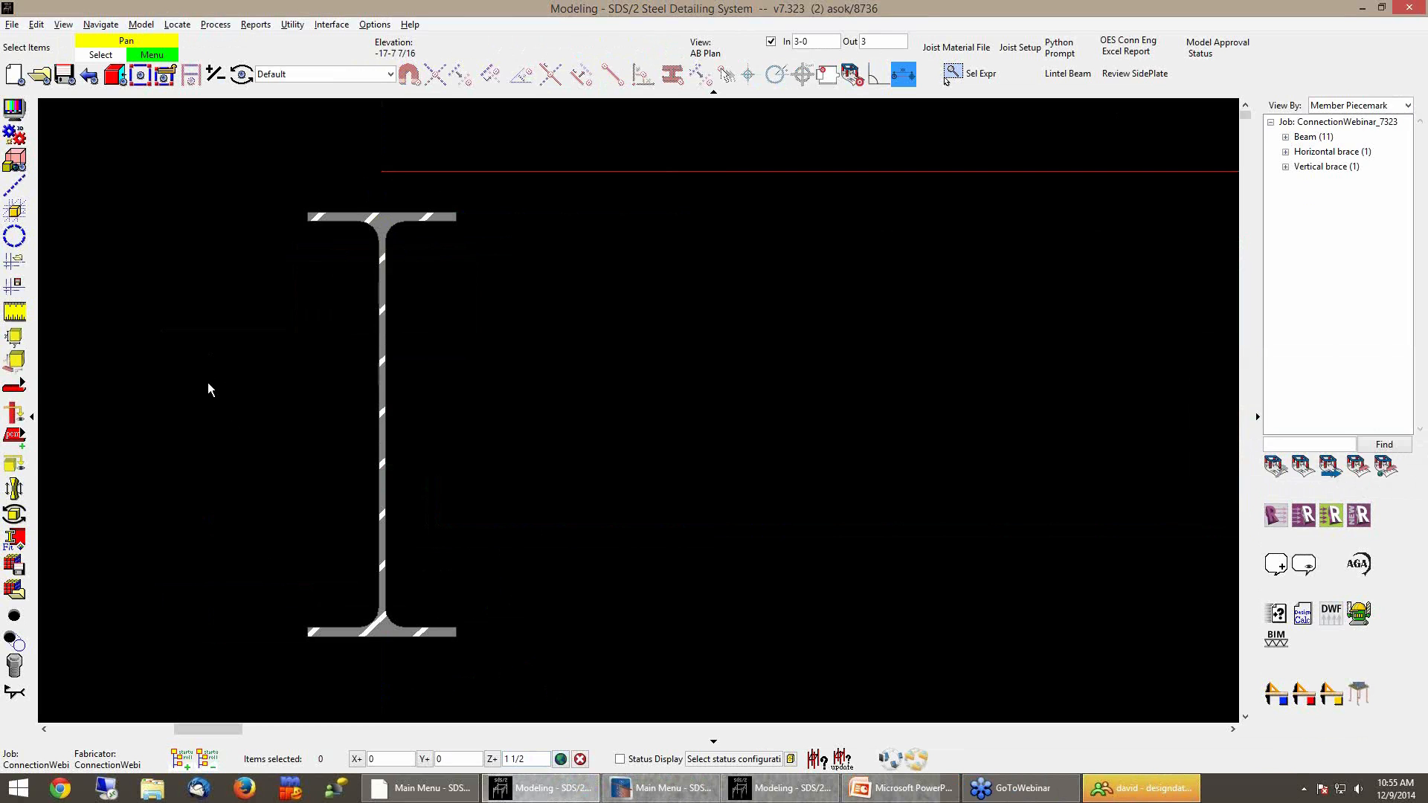
middle_drag(183, 305, 184, 323)
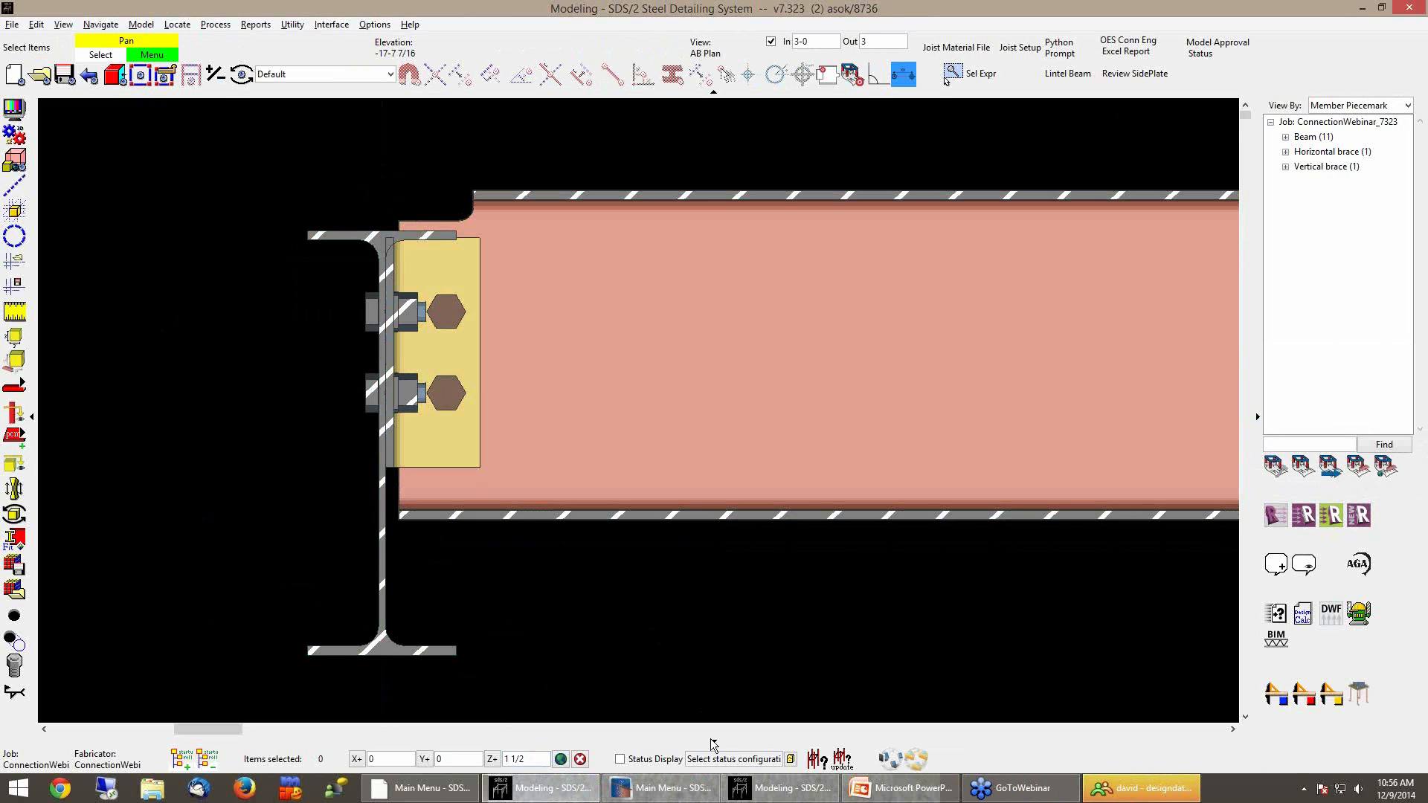
Switch to the SDS/2 2015 model window and turn off depth checking
click(773, 789)
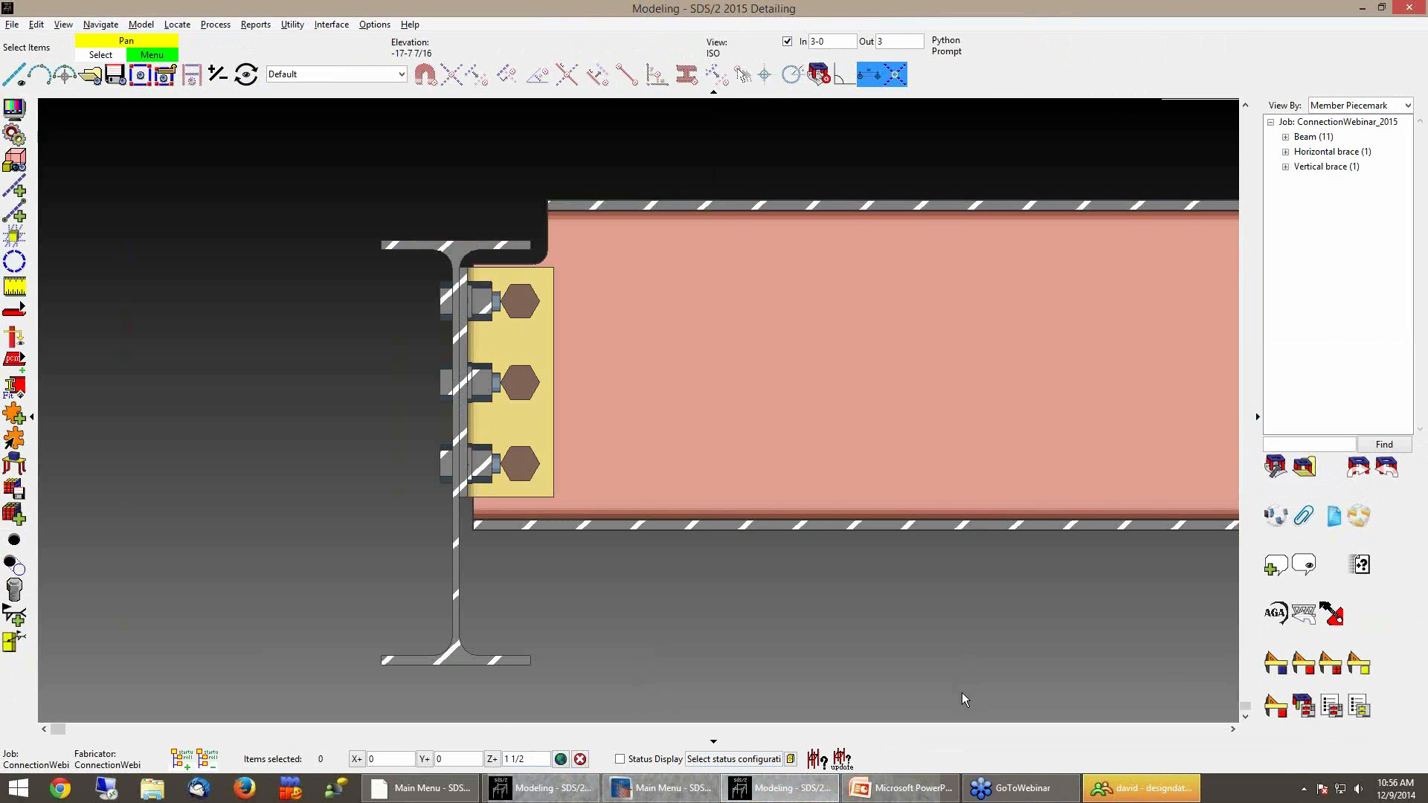
scroll(1098, 451, down, 8)
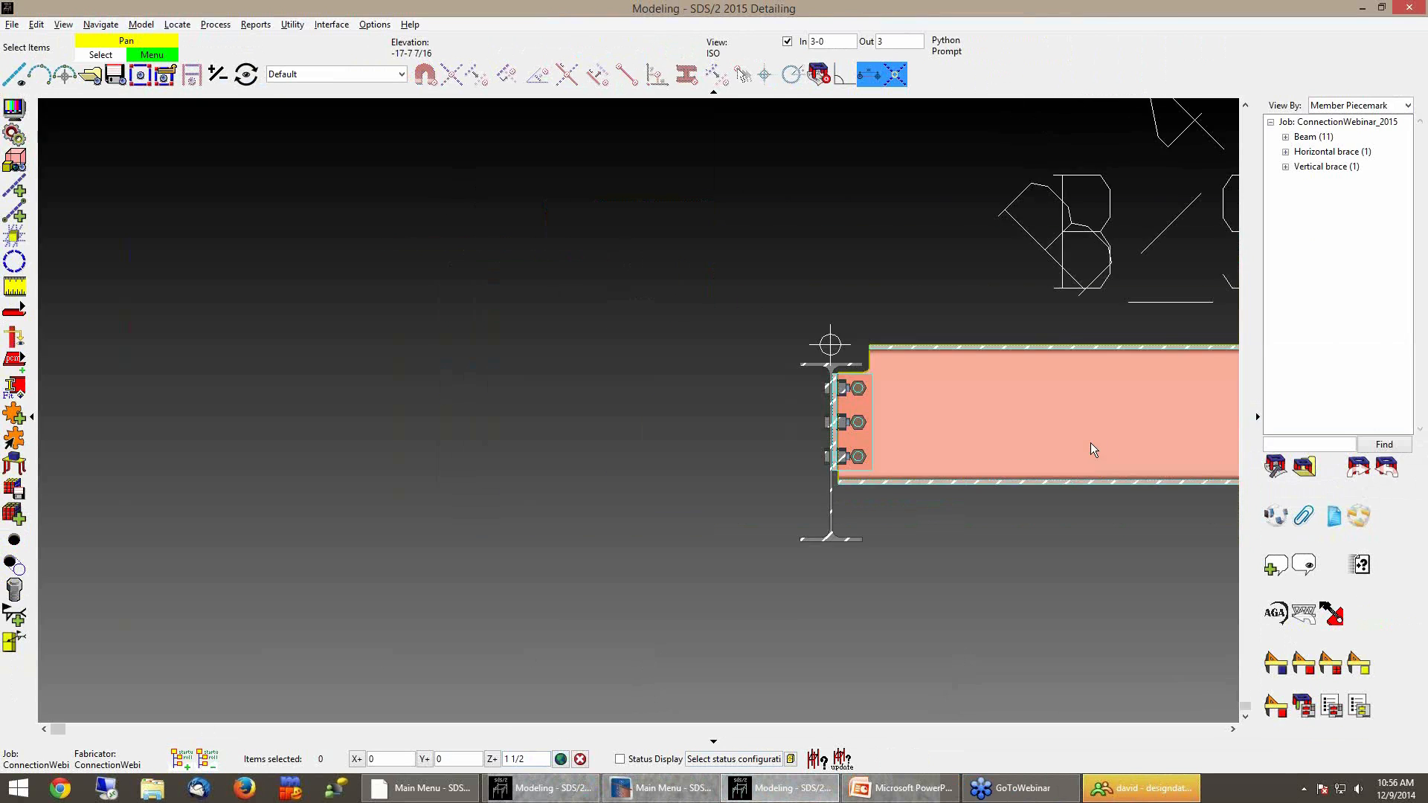
click(787, 41)
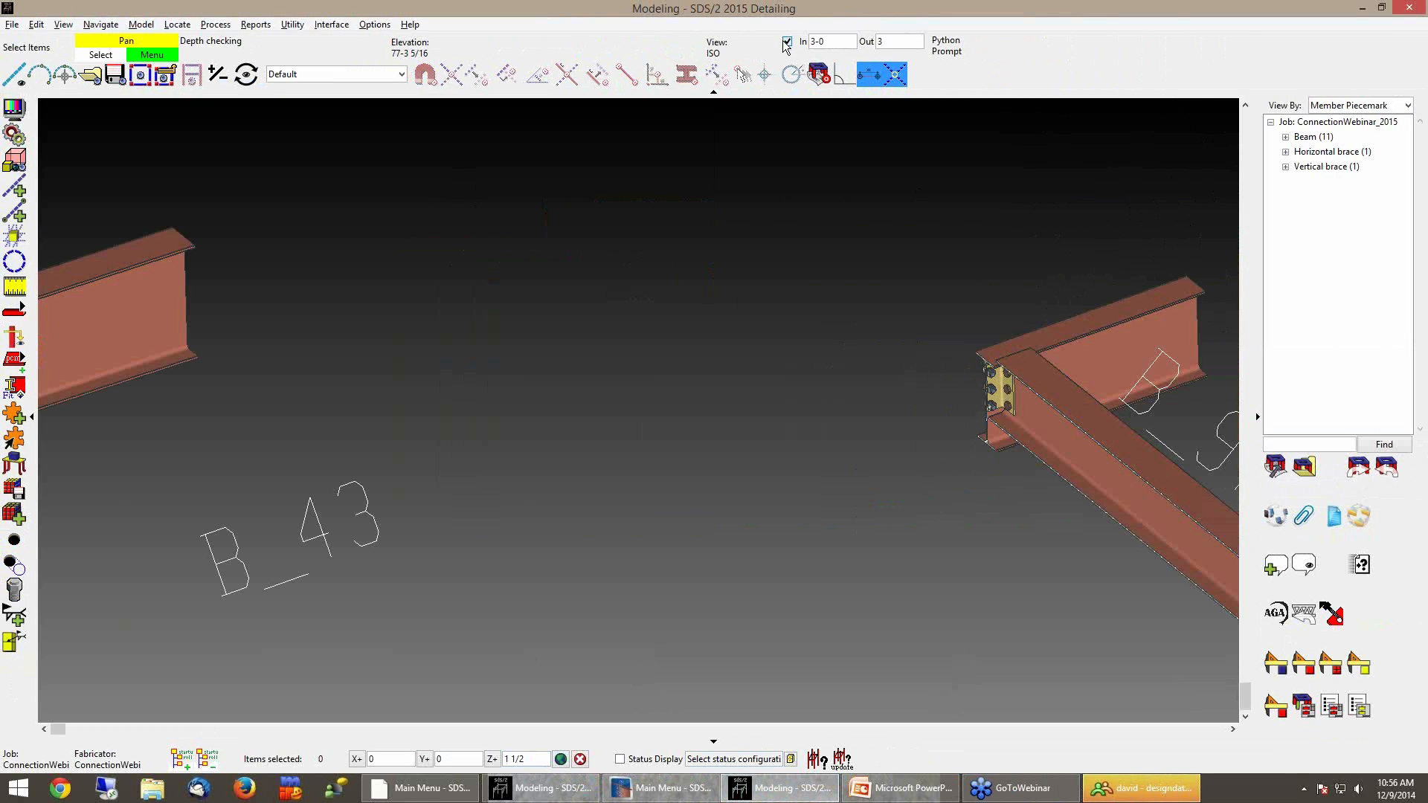
scroll(980, 429, down, 5)
shift+middle_drag(971, 427, 1021, 417)
scroll(1020, 417, down, 4)
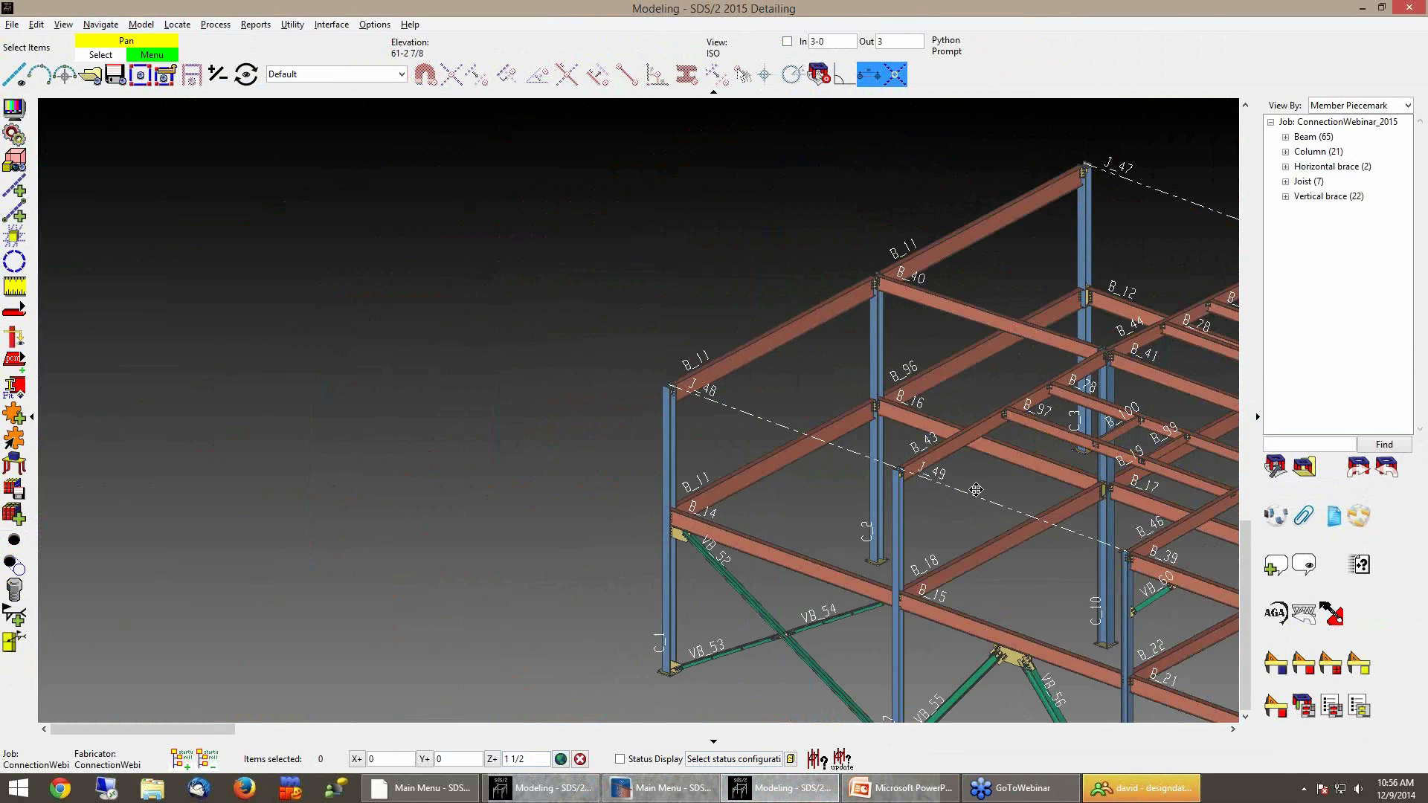
middle_drag(957, 498, 991, 476)
scroll(707, 534, up, 8)
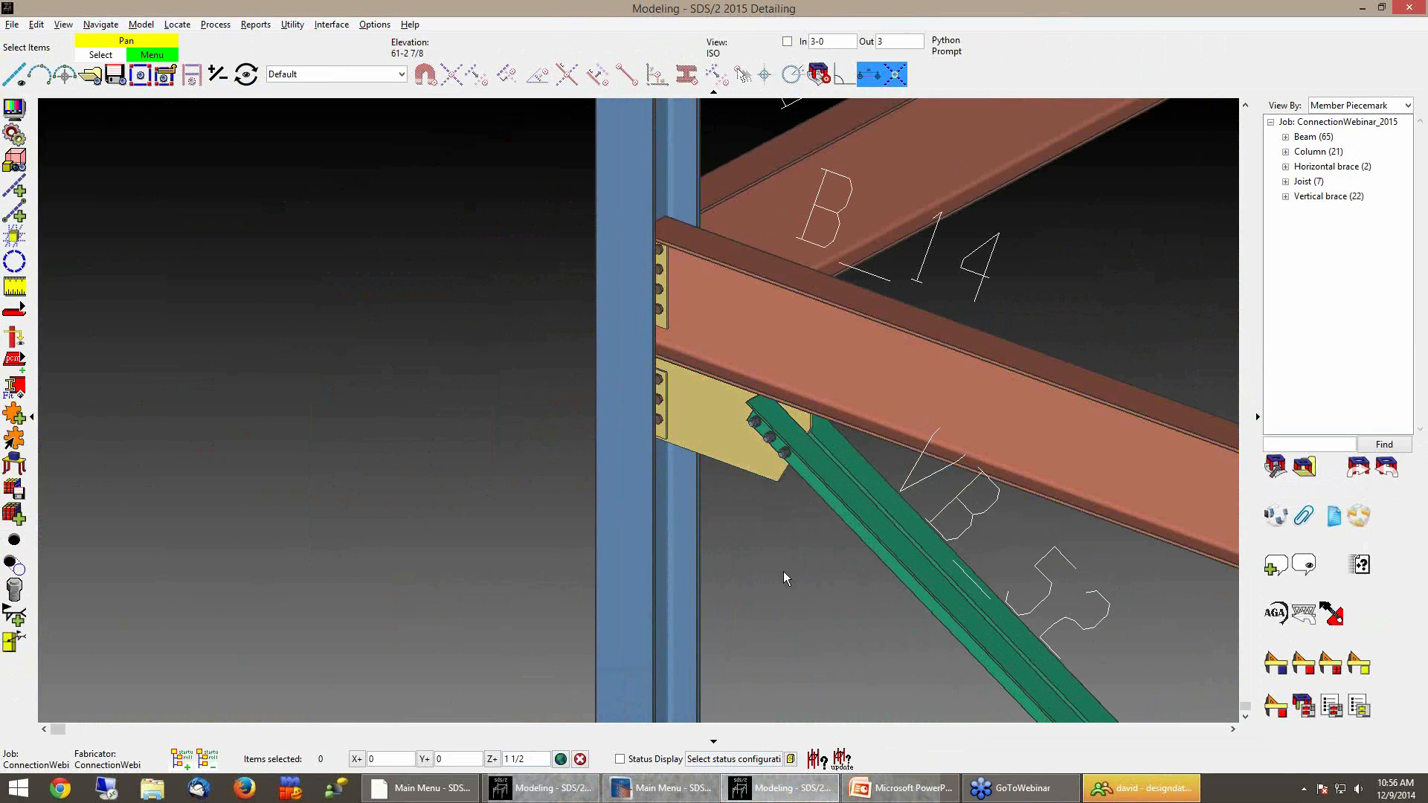
Examine the vertical brace VB_52 gusset connection at the column below beam B_14 in elevation
ctrl+middle_click(819, 362)
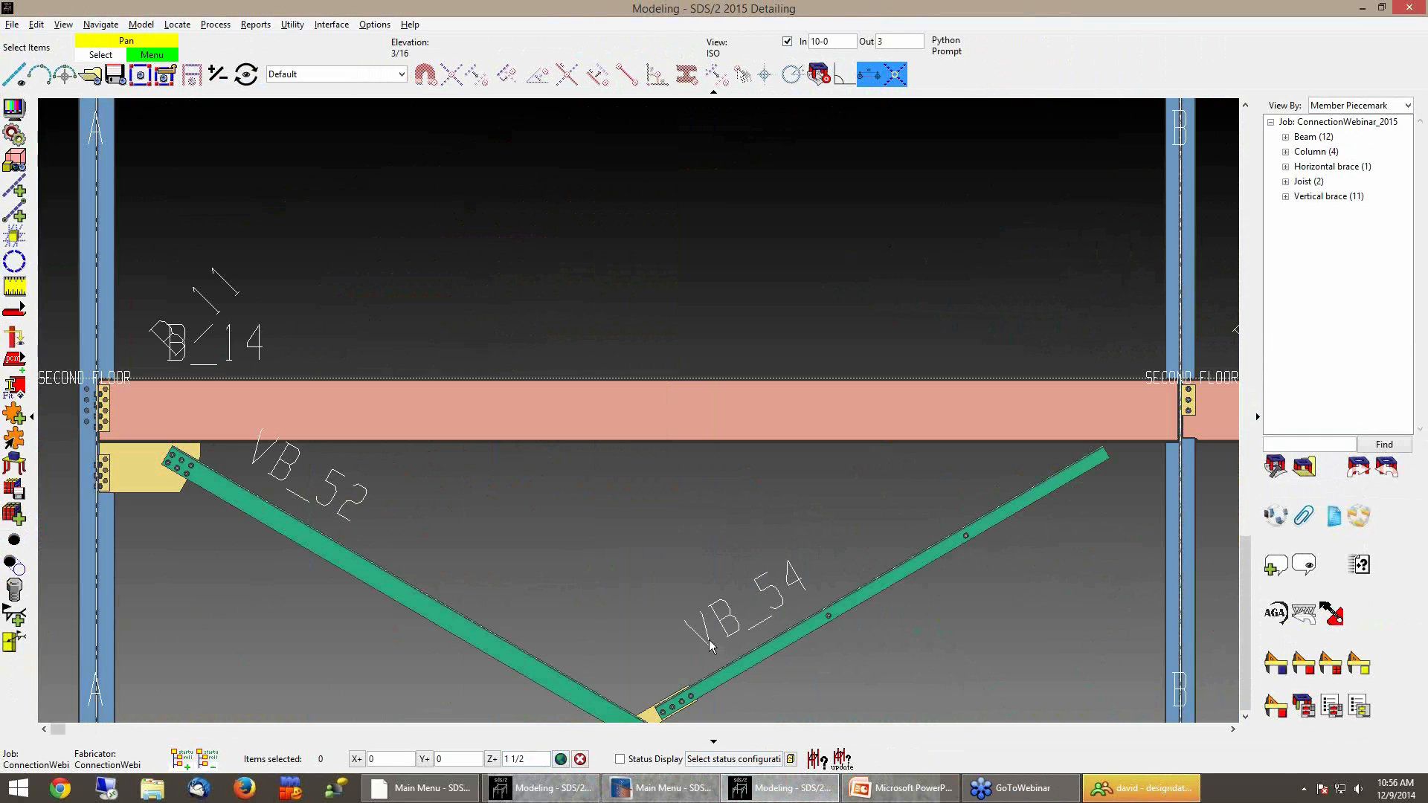
middle_drag(402, 545, 685, 543)
scroll(287, 528, up, 5)
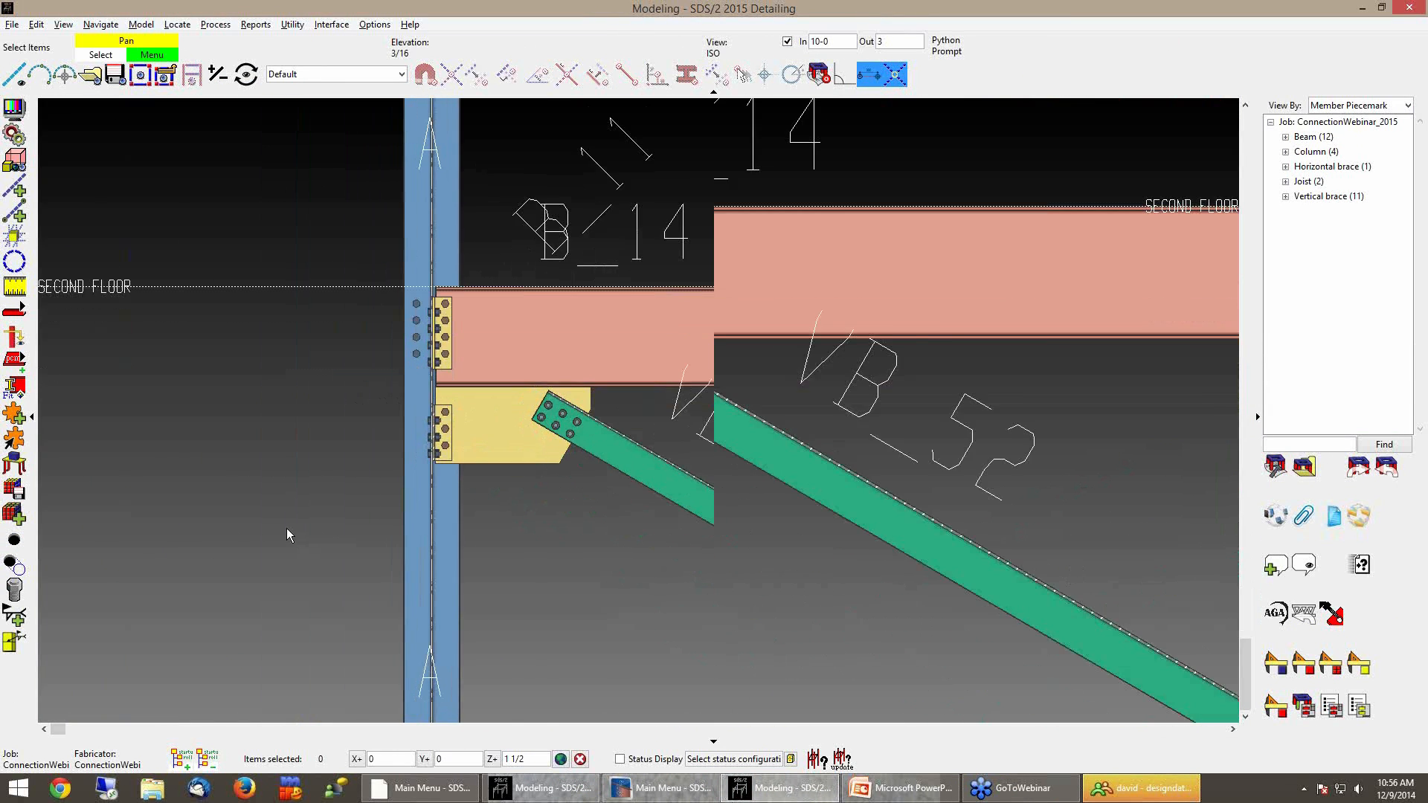
scroll(350, 572, up, 2)
middle_drag(430, 508, 400, 495)
scroll(364, 538, down, 1)
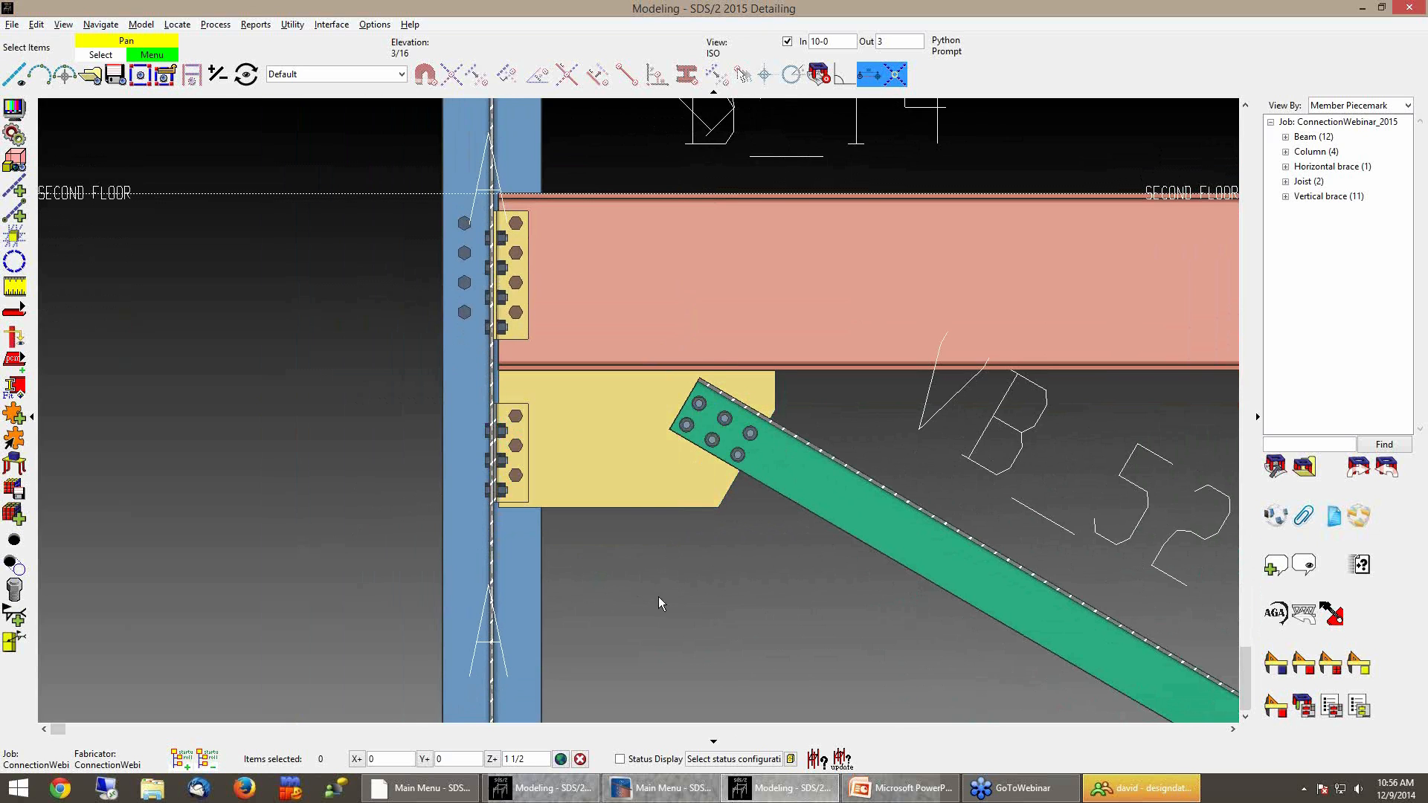
scroll(609, 556, up, 1)
middle_drag(638, 576, 677, 623)
scroll(600, 561, down, 2)
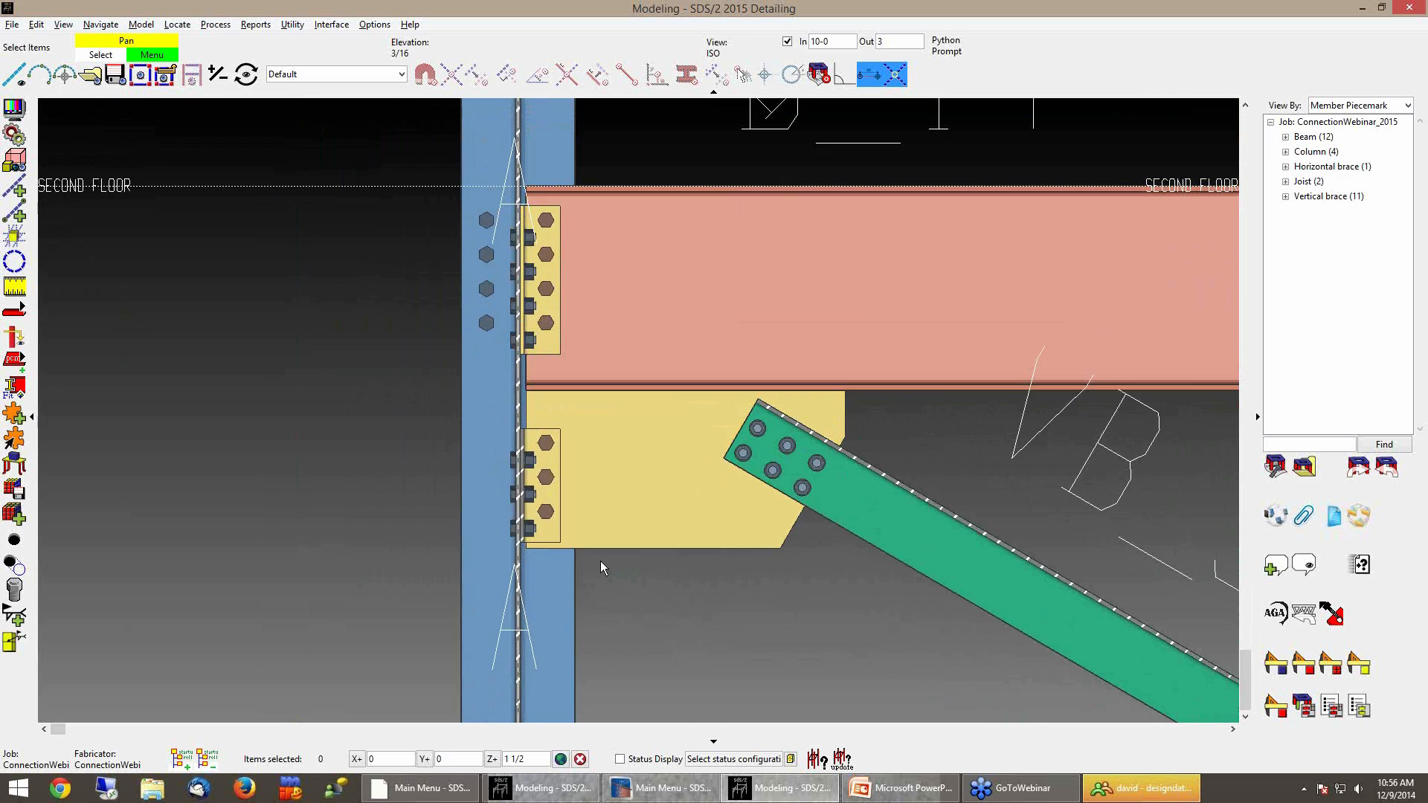
scroll(585, 410, up, 2)
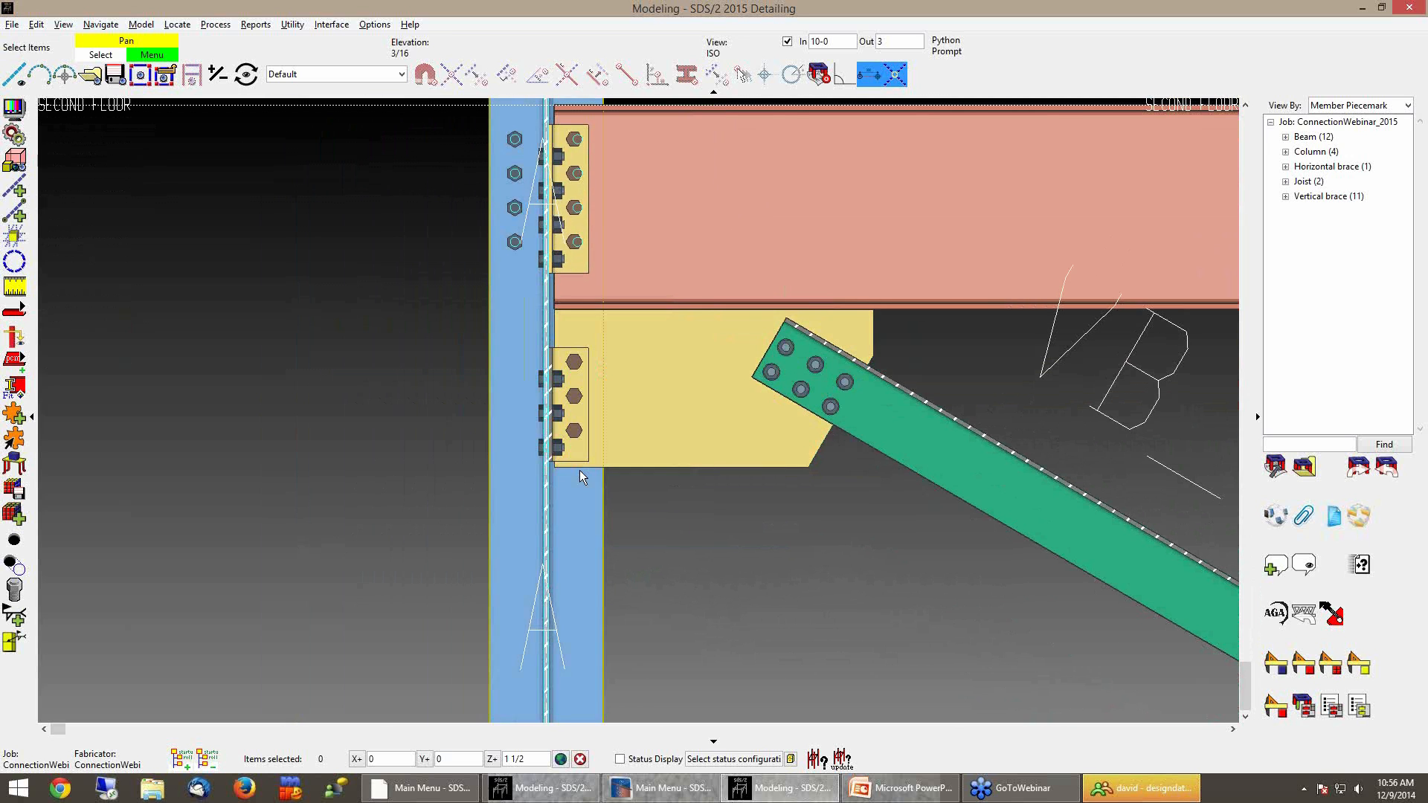
Open the brace's connection component edit and set the left-end clip angle's supporting bolt rows to 5
double_click(720, 439)
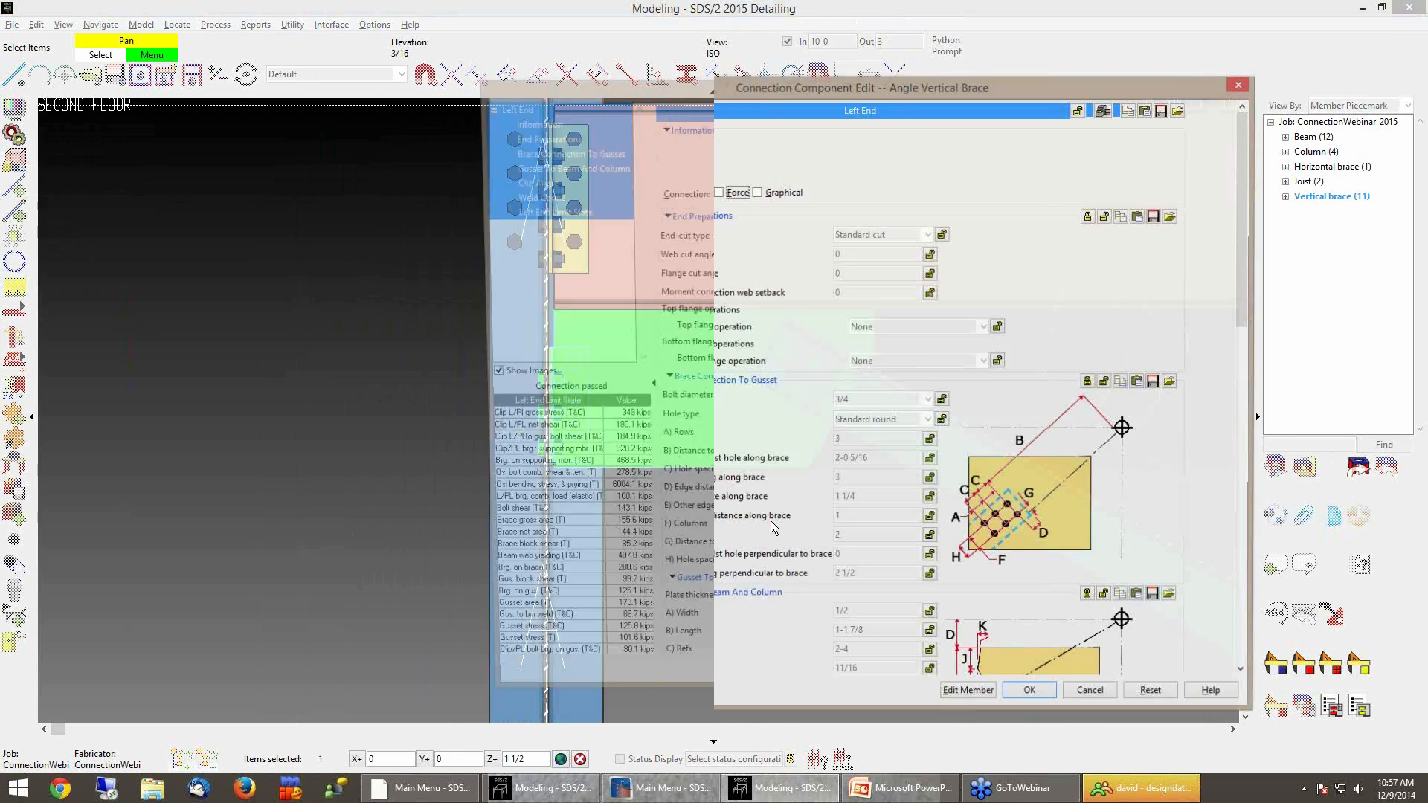
drag(1028, 92, 920, 66)
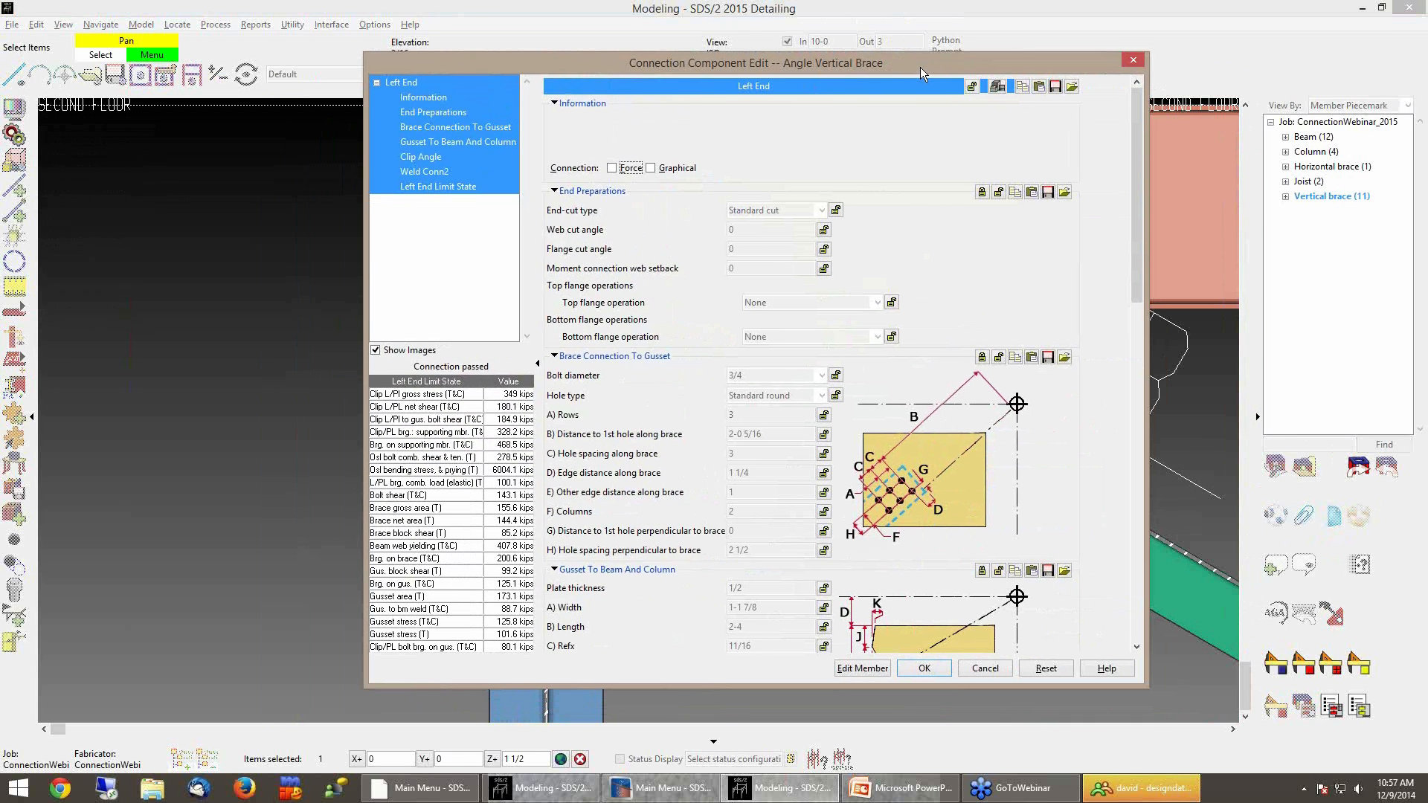
click(430, 159)
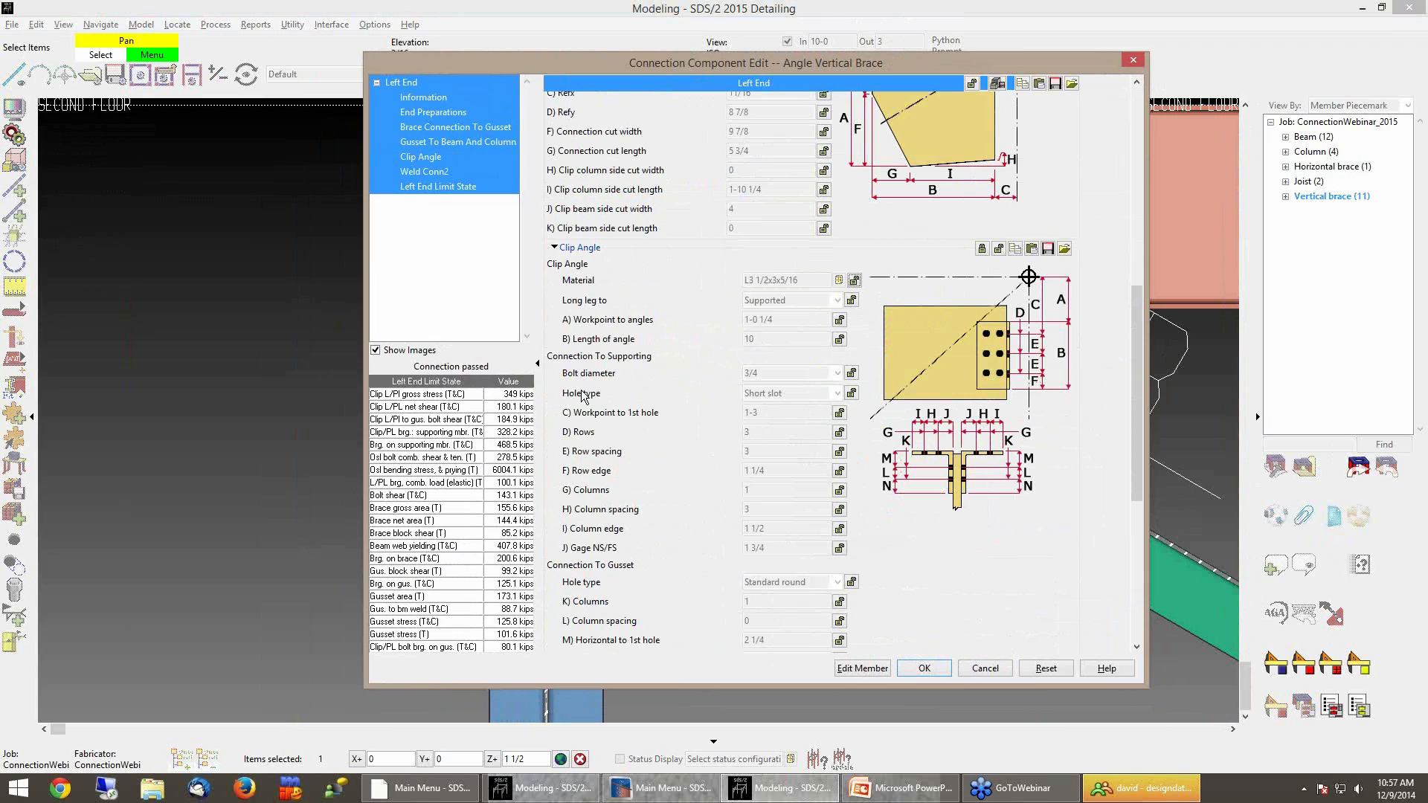
click(840, 432)
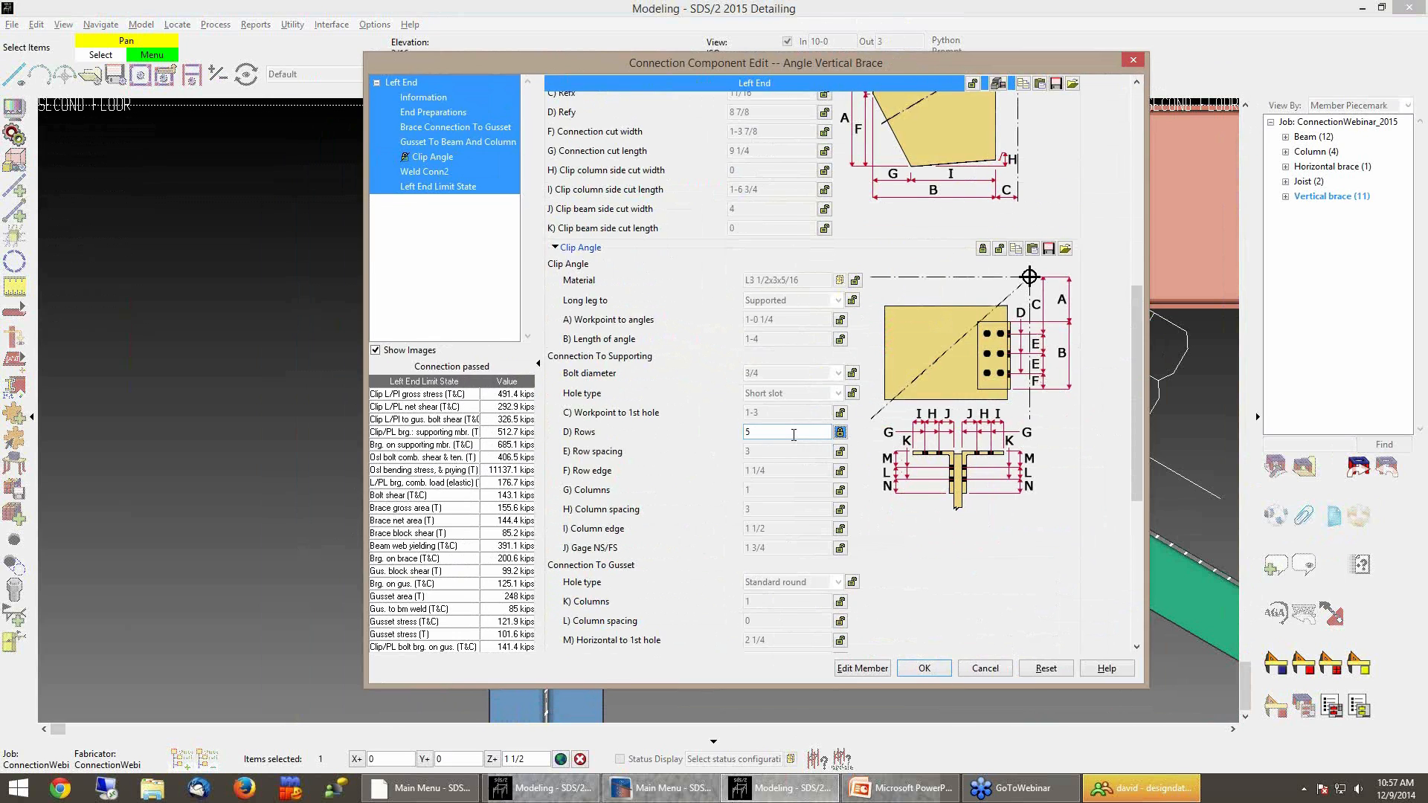
click(935, 671)
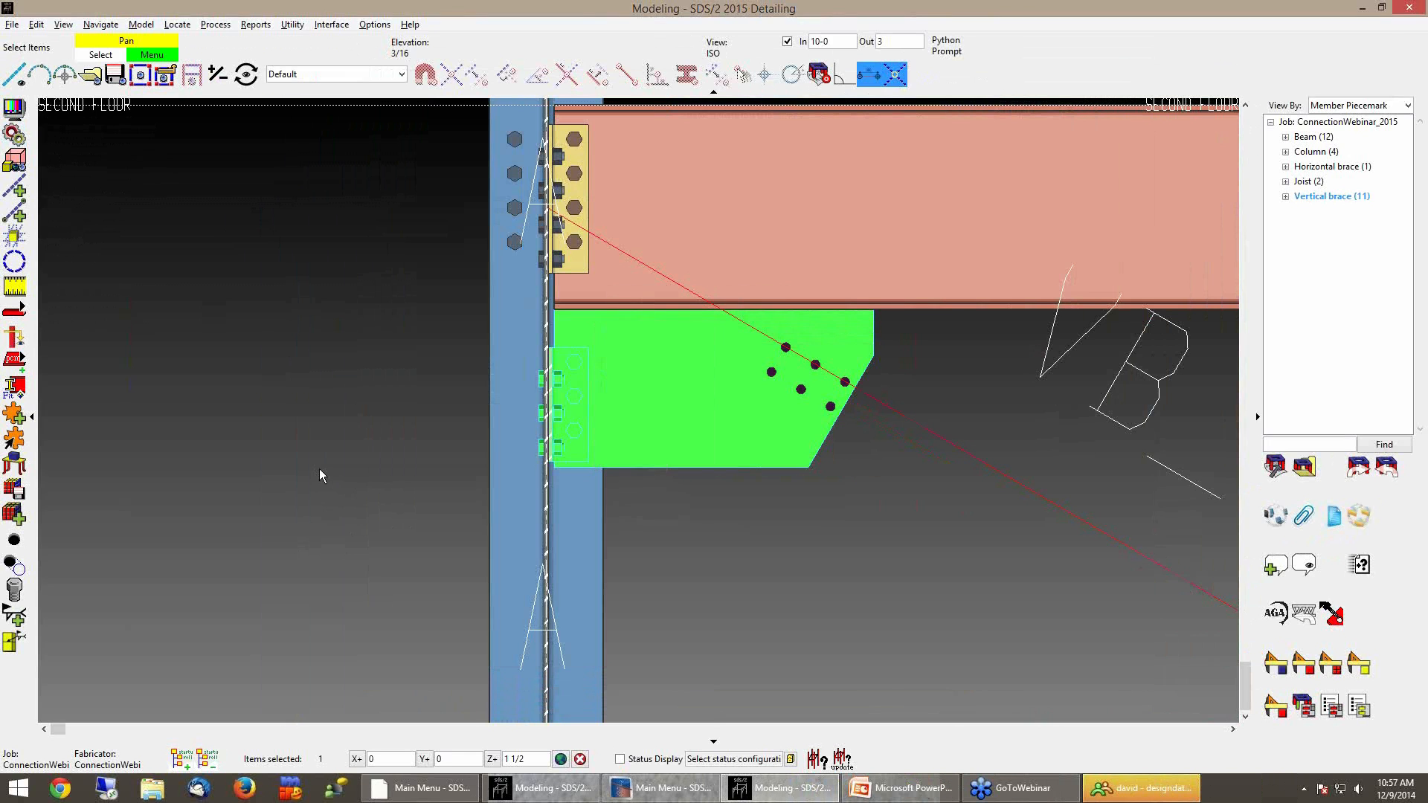
Examine the updated clip angle bolting at the VB_52 gusset in the 2015 model
middle_drag(773, 547, 782, 621)
scroll(782, 622, up, 2)
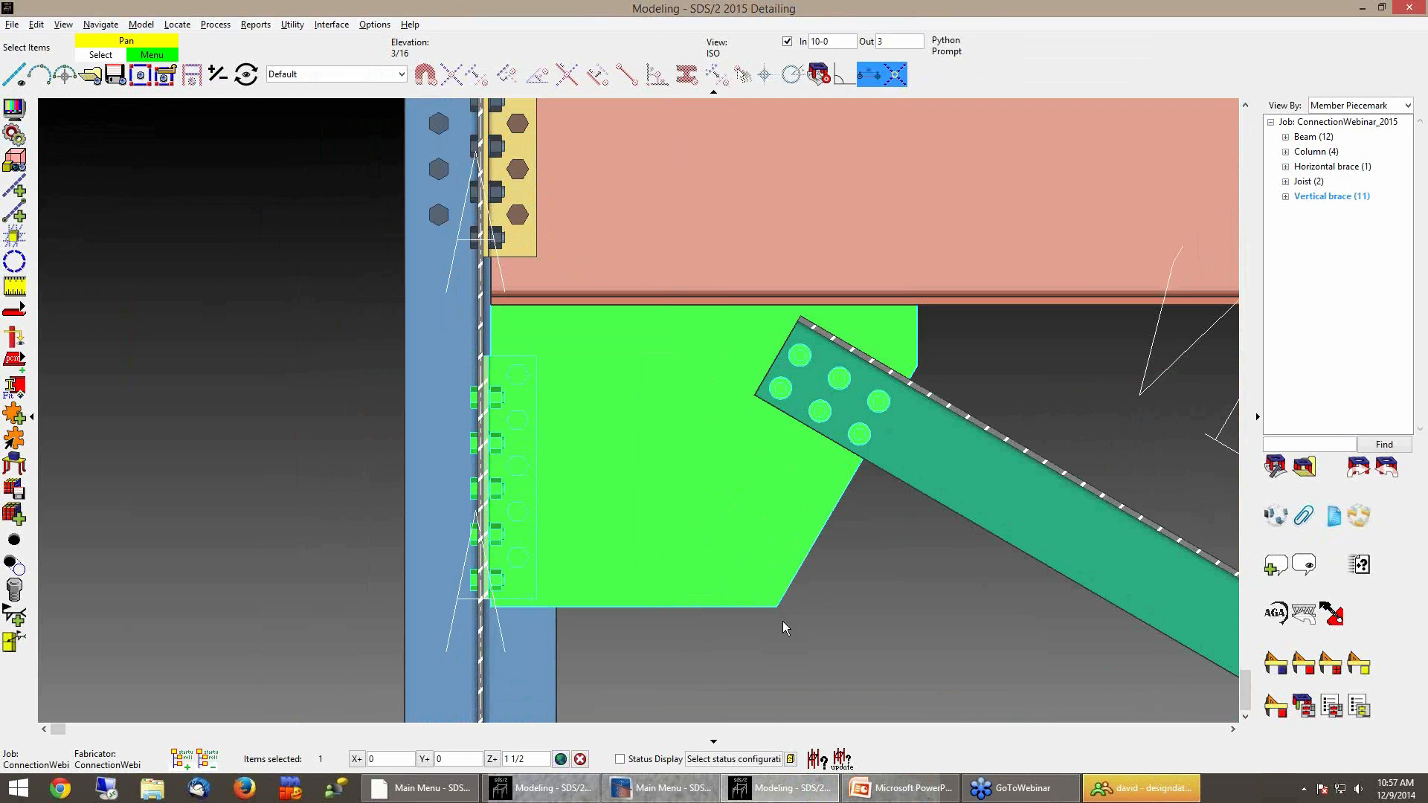
click(728, 654)
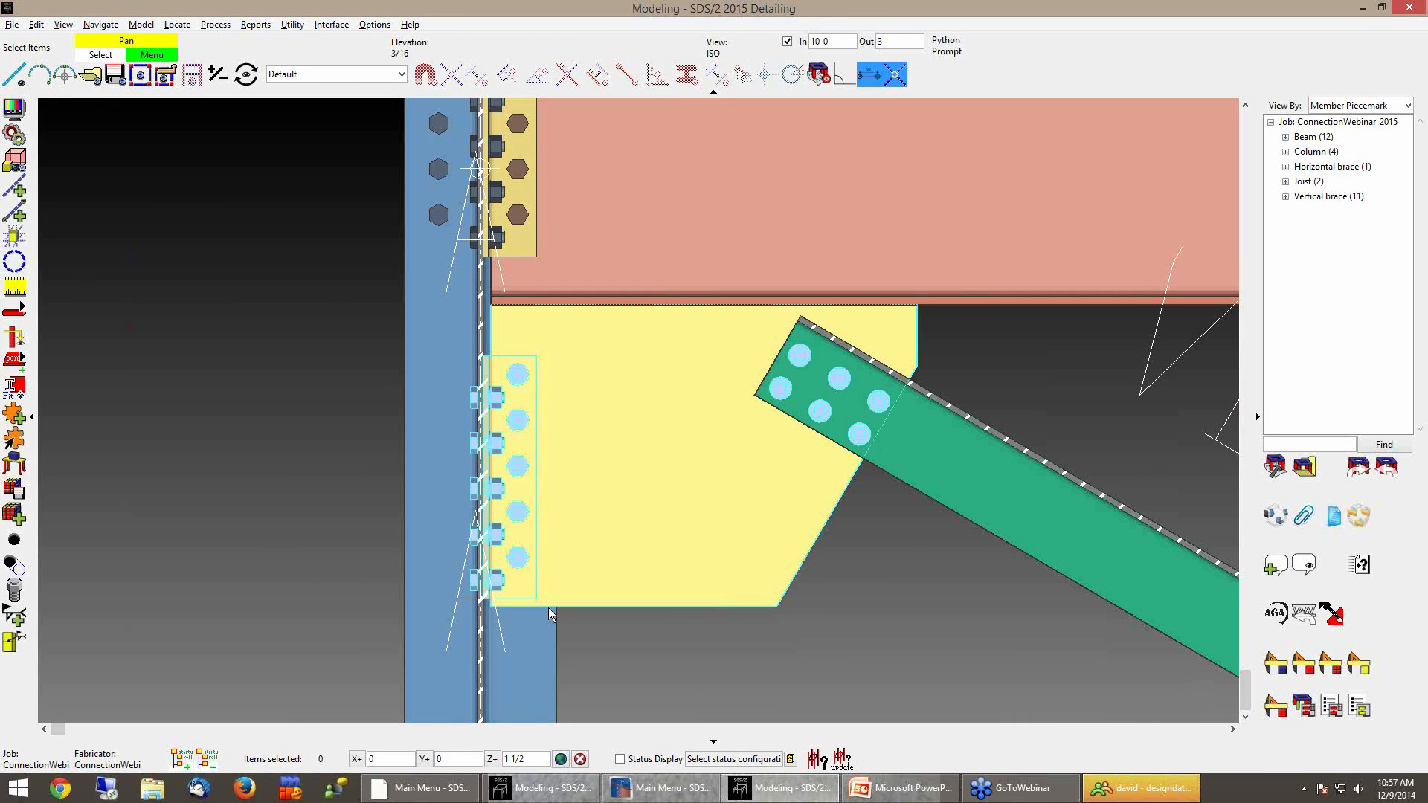
middle_drag(586, 626, 592, 590)
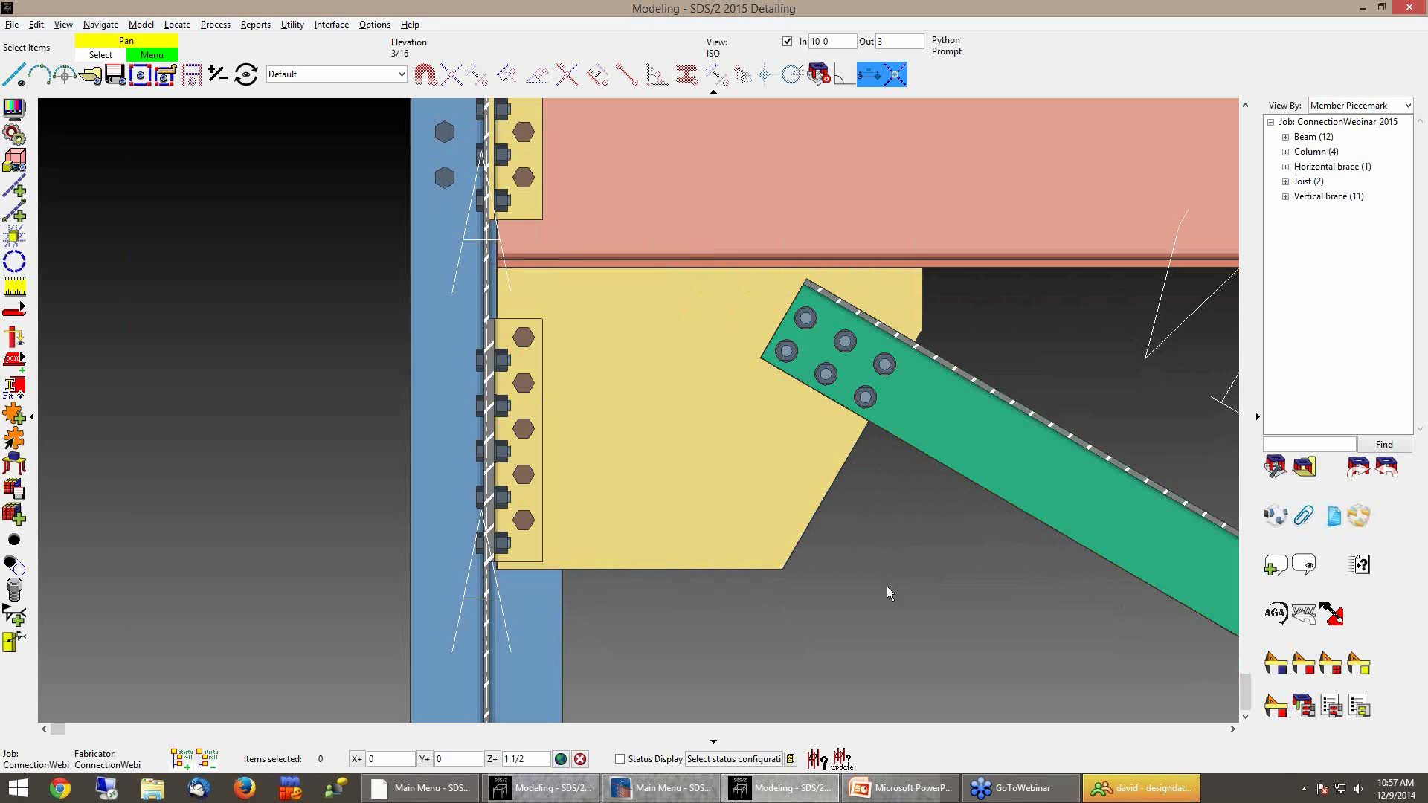
Switch to the SDS/2 v7.323 model window and turn off depth checking
click(552, 793)
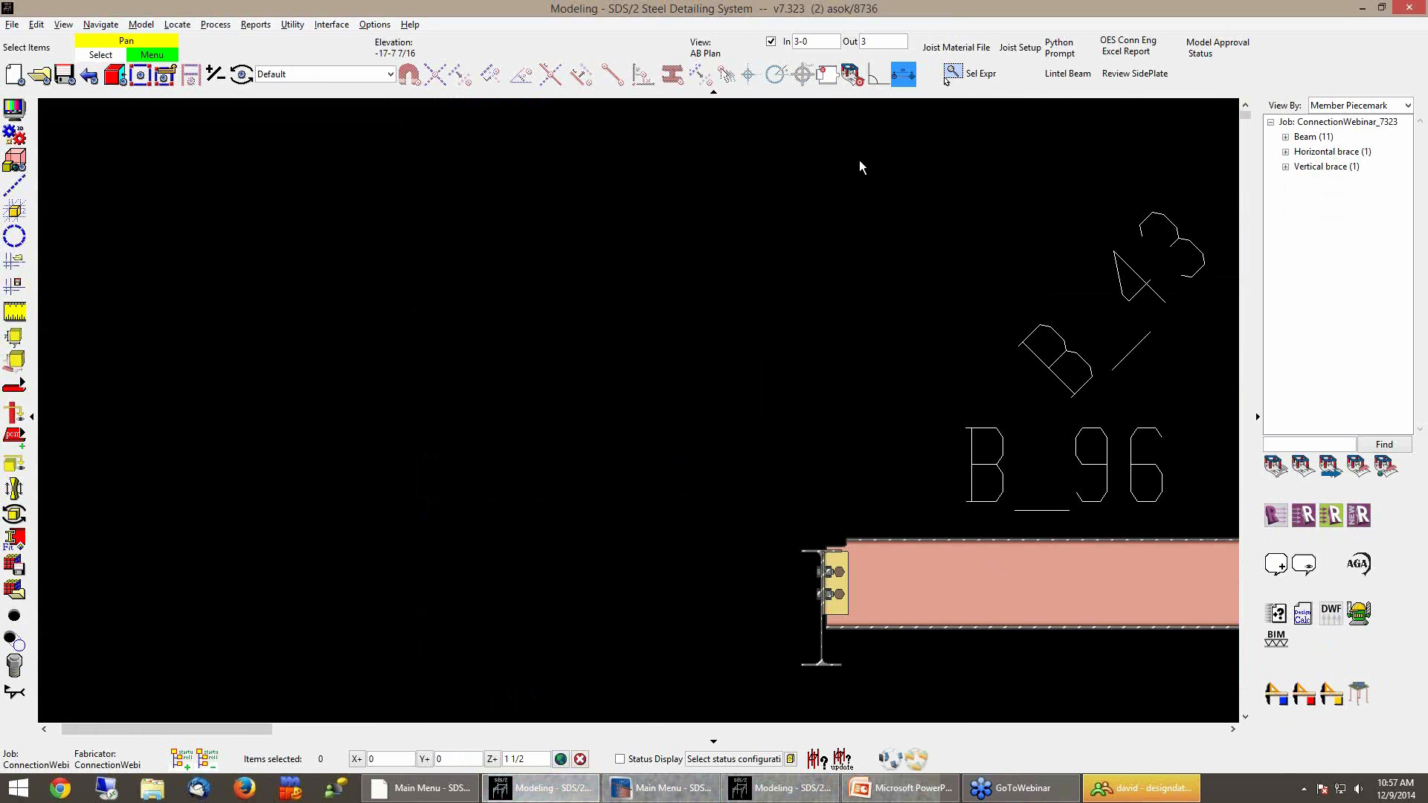
click(771, 42)
Set brace VB_52's left-end connection to User and its clip angle rows of bolts to 5
shift+middle_drag(941, 560, 872, 586)
middle_drag(327, 669, 659, 405)
scroll(644, 560, up, 3)
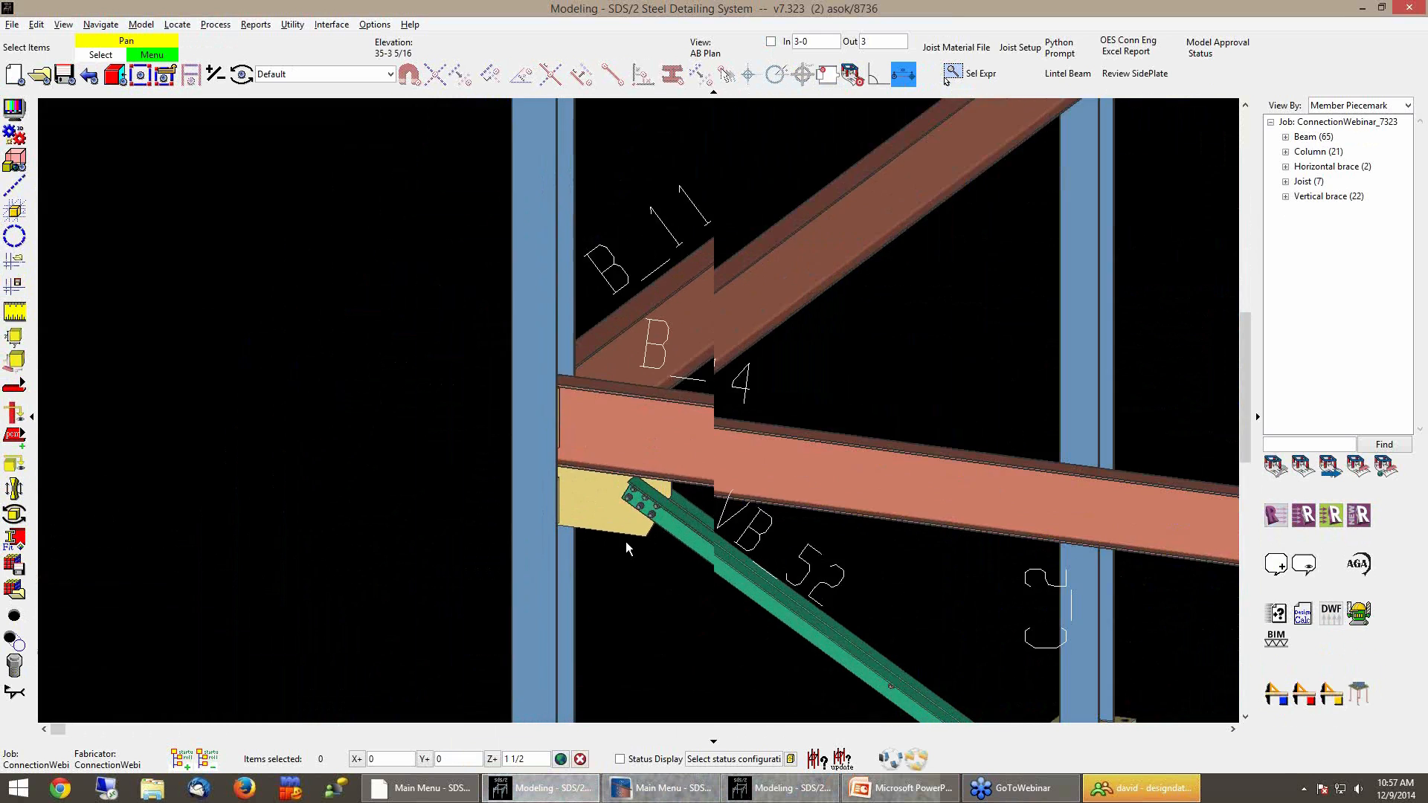
scroll(626, 541, up, 2)
middle_click(623, 519)
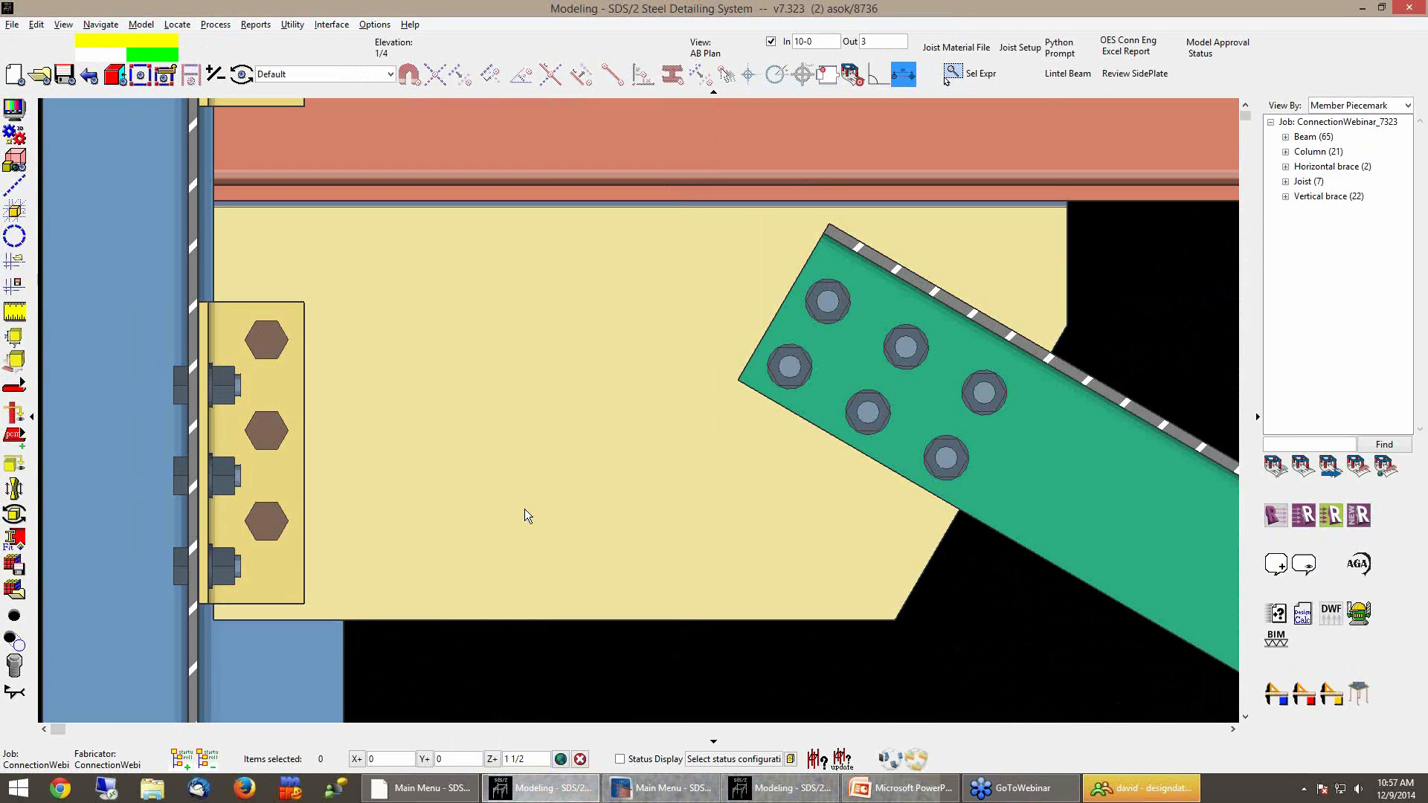
scroll(478, 521, down, 2)
double_click(1029, 463)
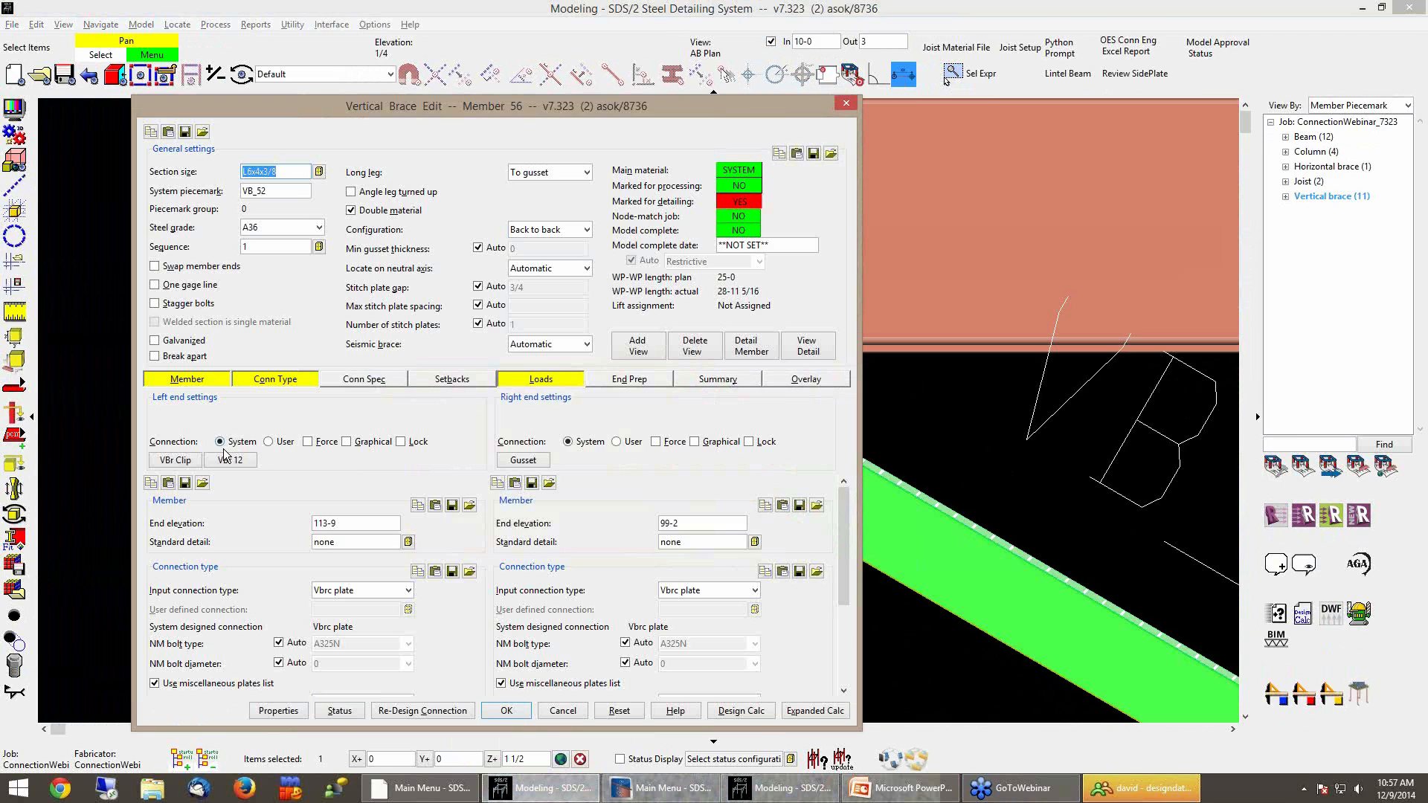
click(269, 442)
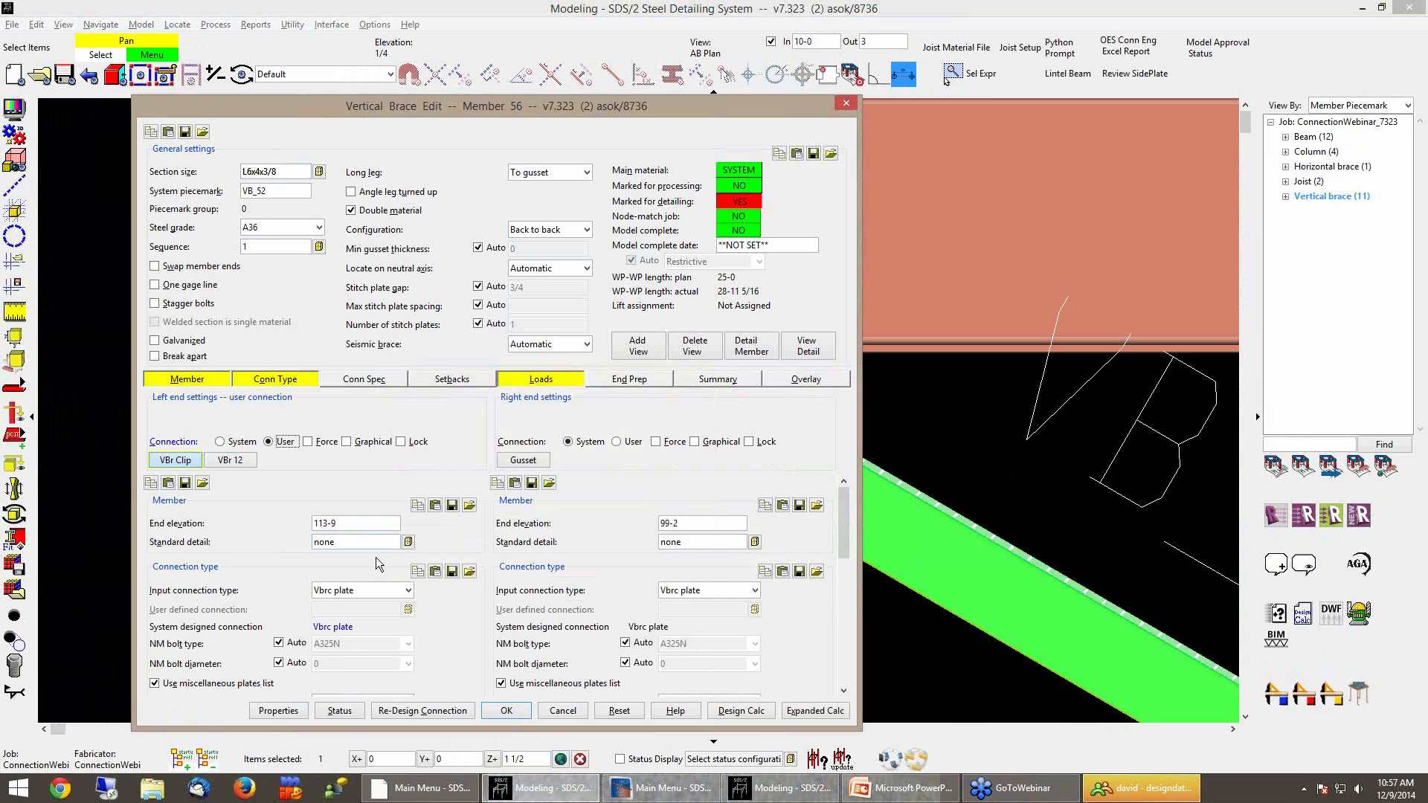
scroll(377, 559, down, 10)
double_click(284, 544)
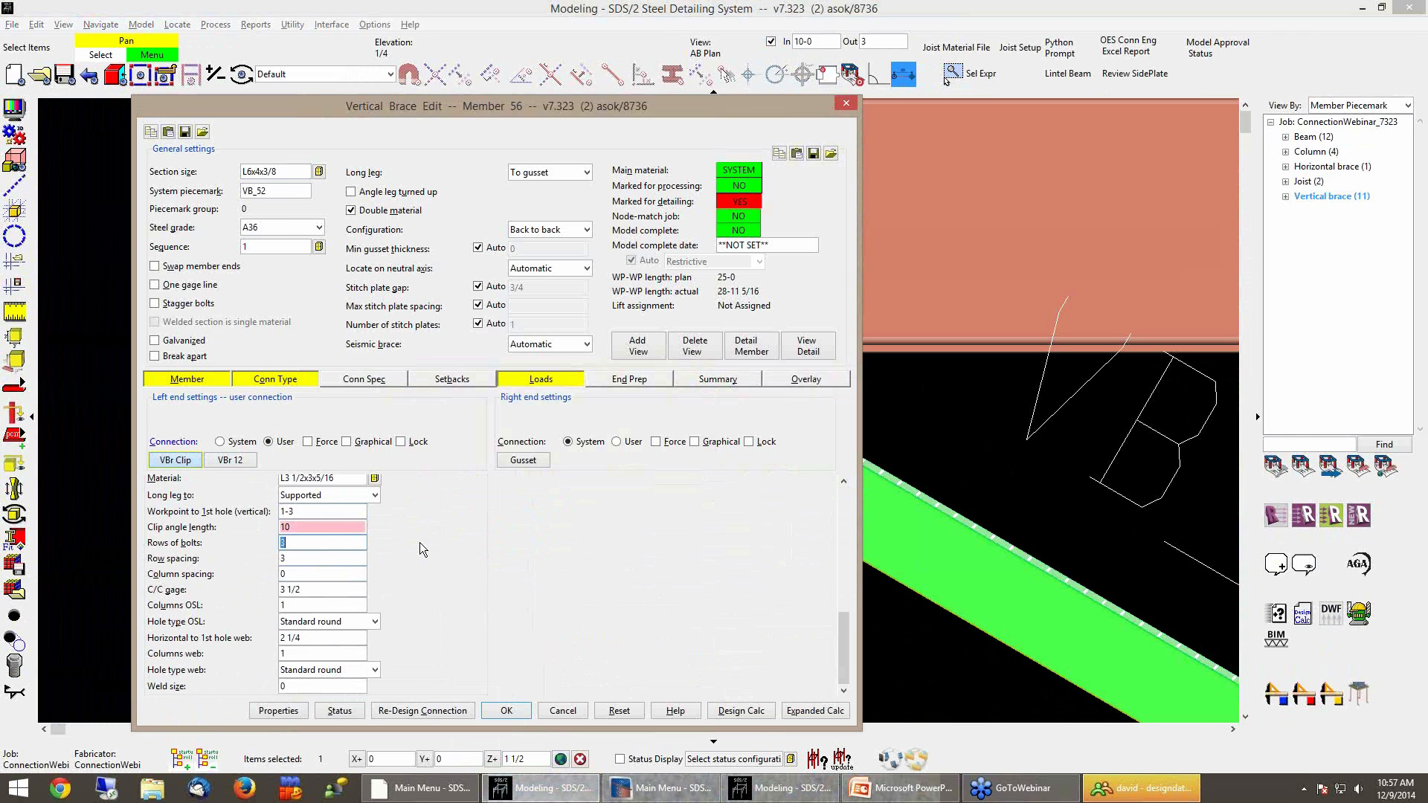
text(5)
key(Tab)
click(505, 711)
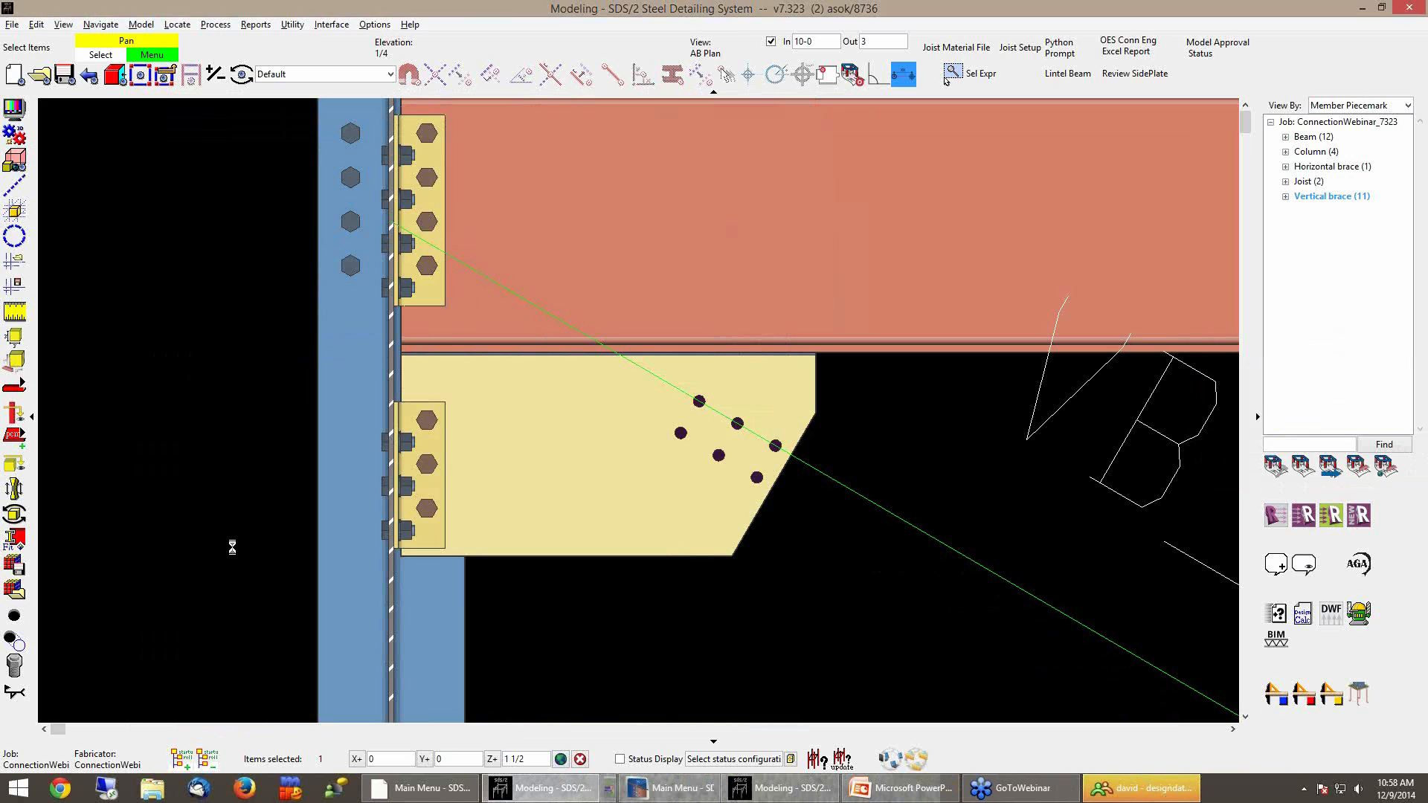
Set the left-end VBr 12 gusset plate width of VB_52 to 1-7 7/8
middle_drag(552, 493, 561, 335)
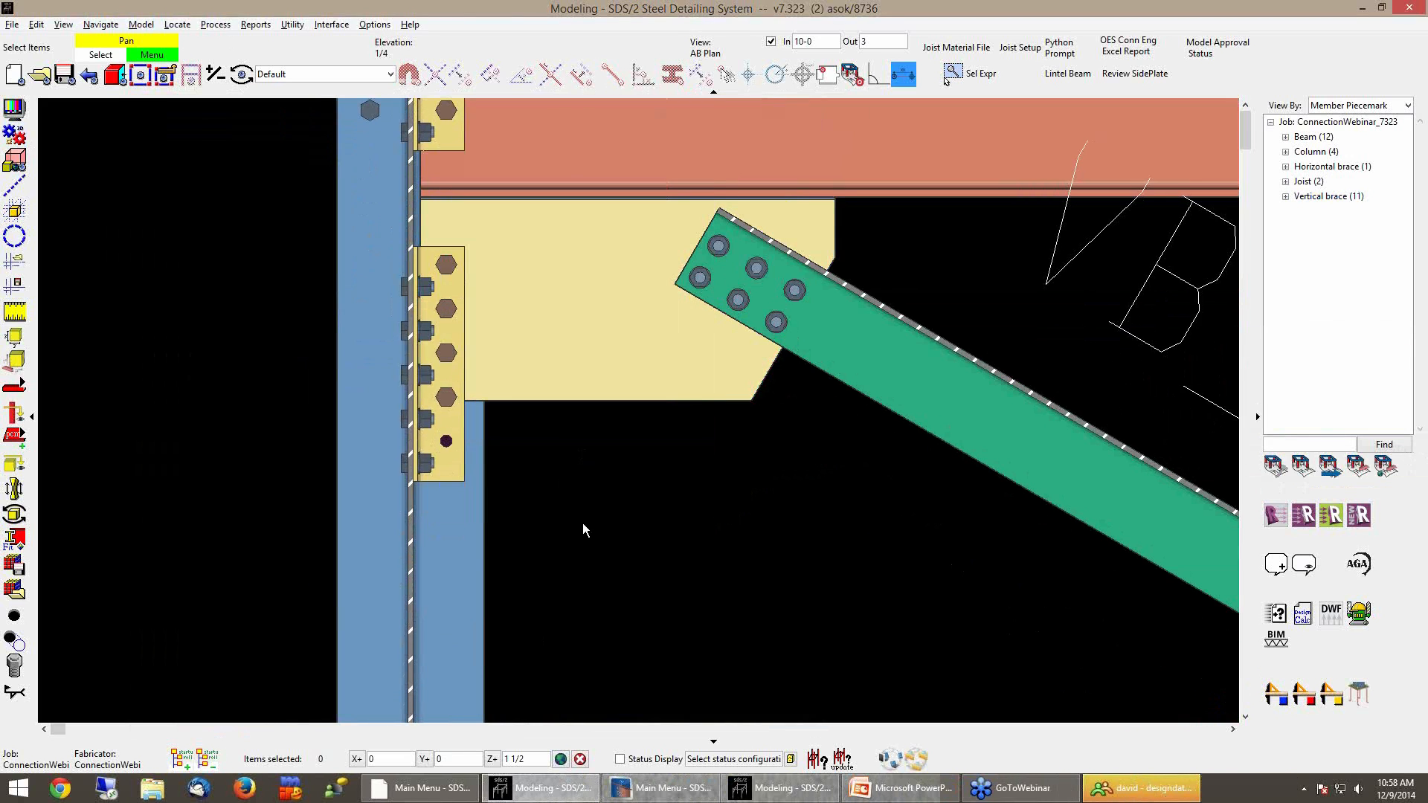
middle_drag(582, 524, 488, 559)
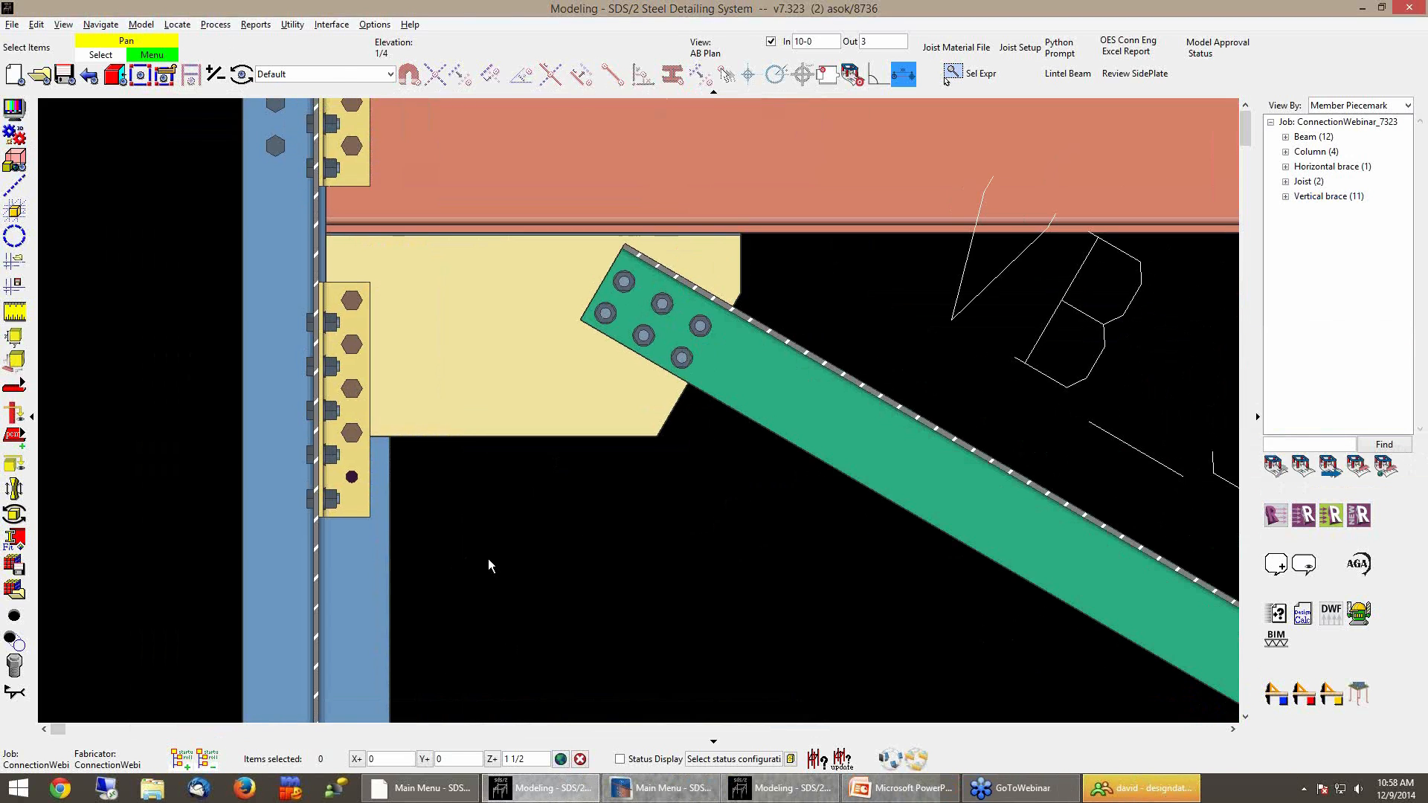
double_click(813, 439)
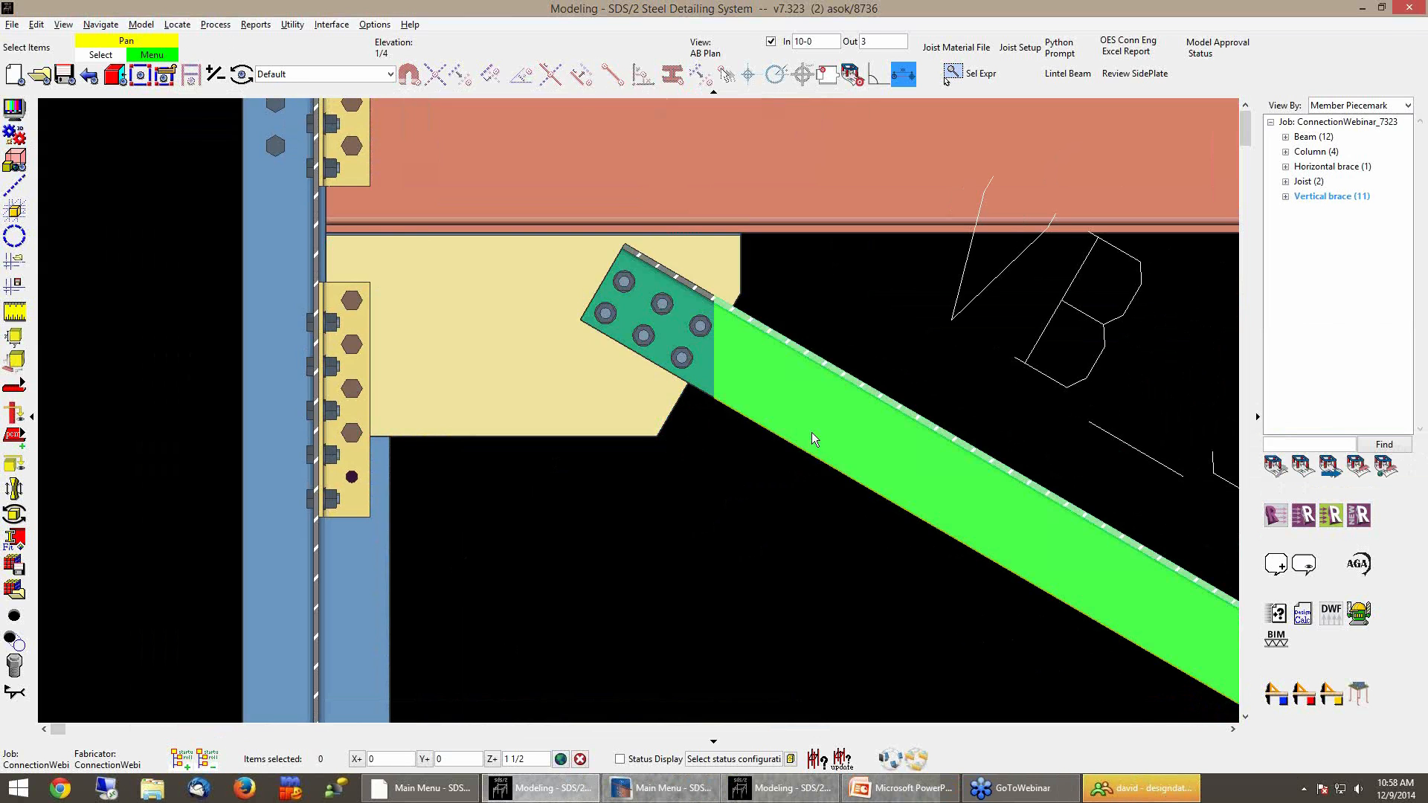
click(232, 461)
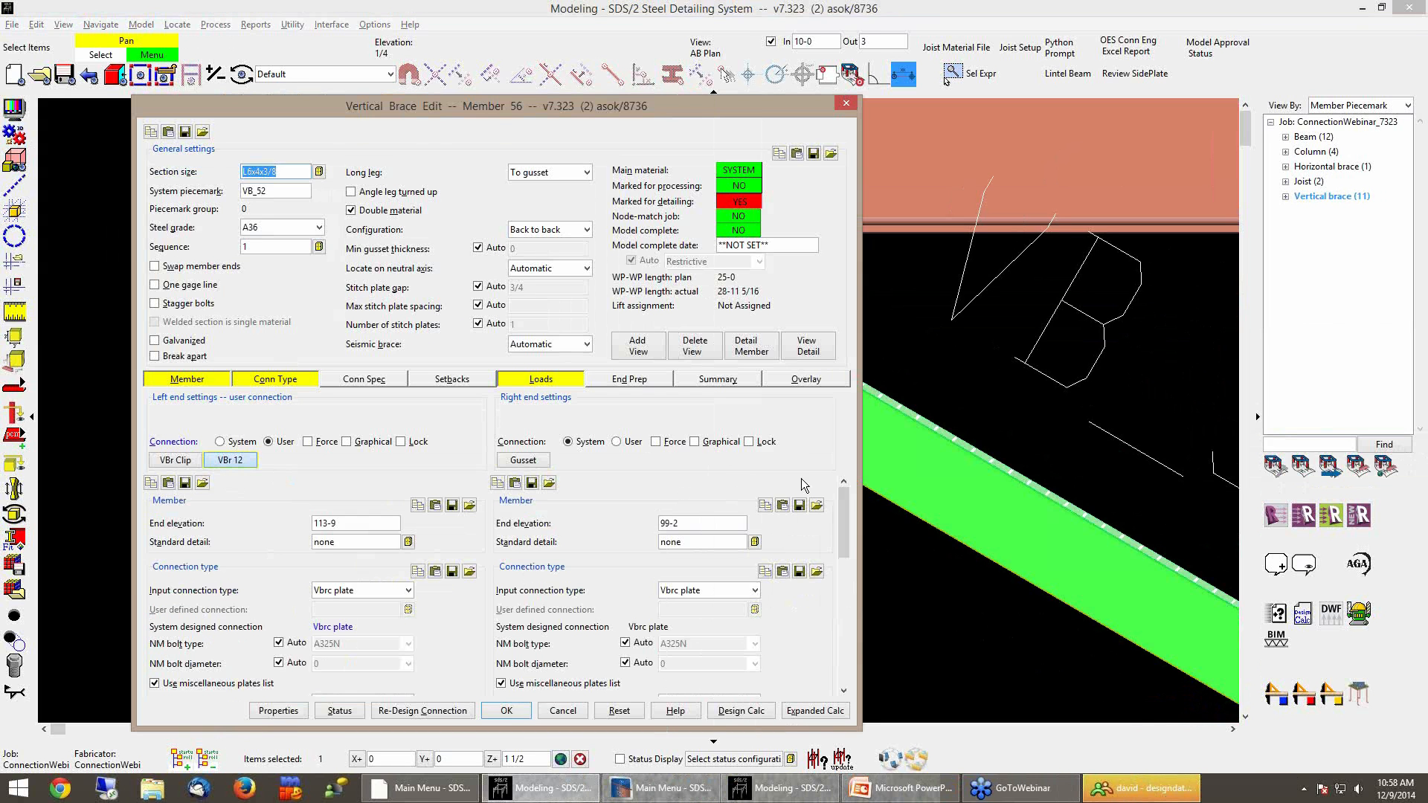
drag(845, 523, 845, 637)
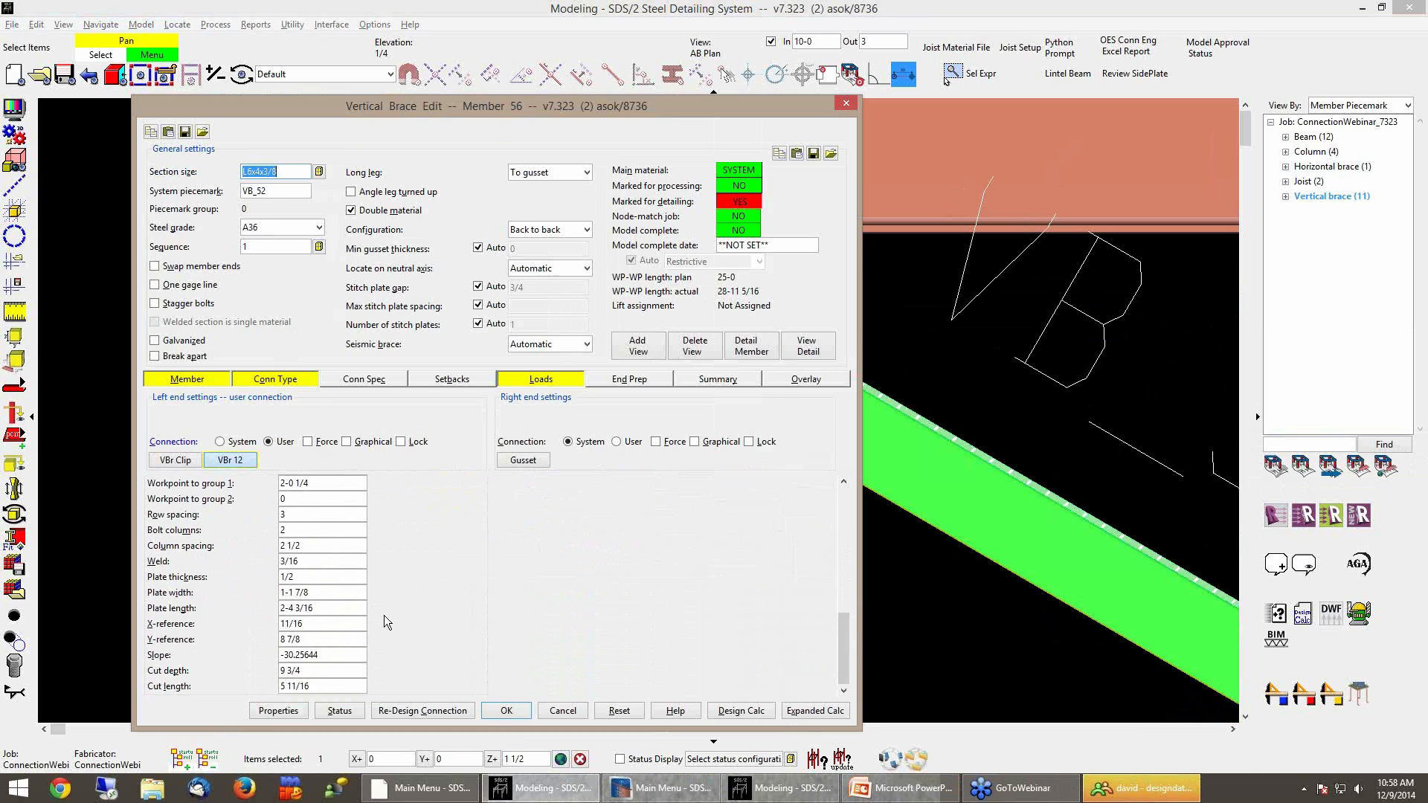
click(345, 593)
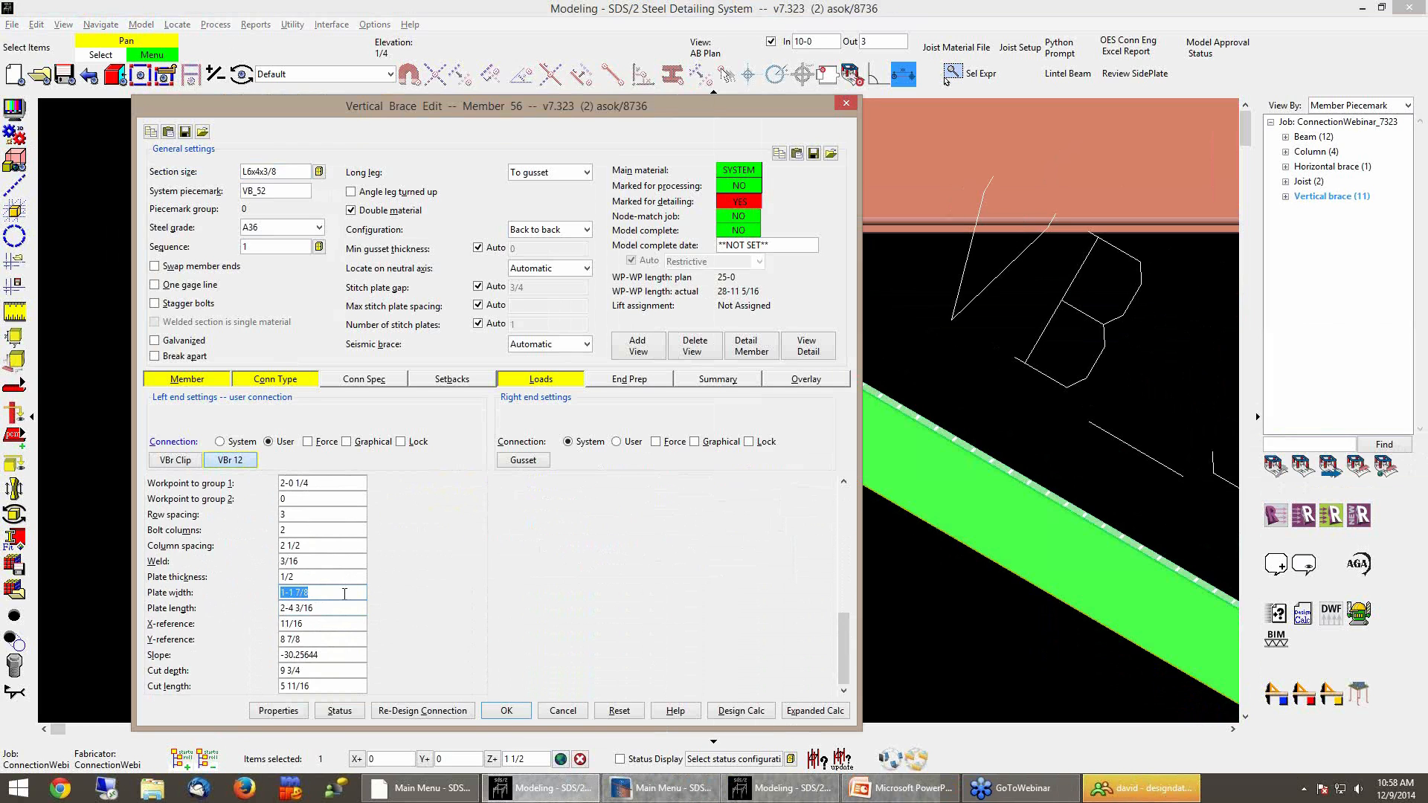
text(1-7 7/8)
key(Tab)
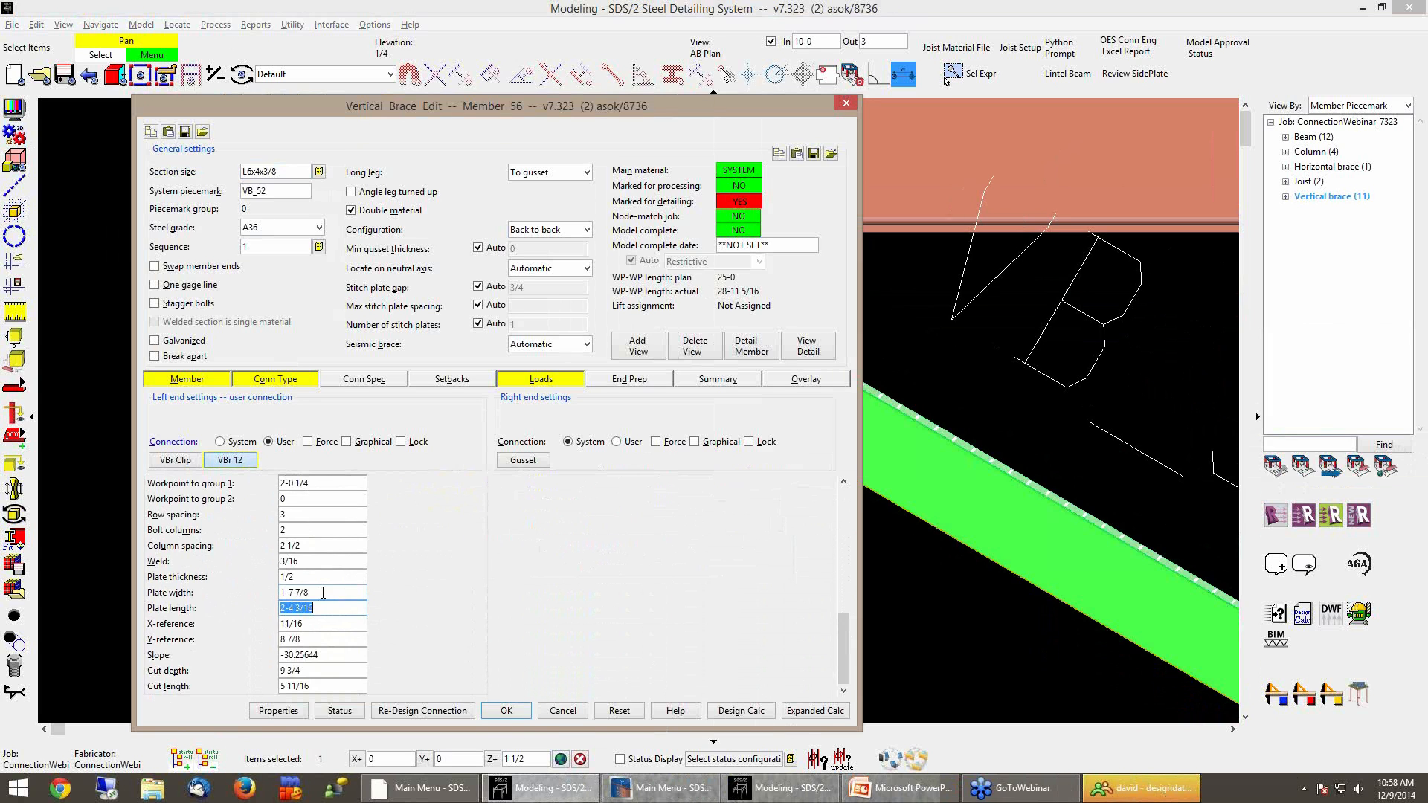
click(506, 711)
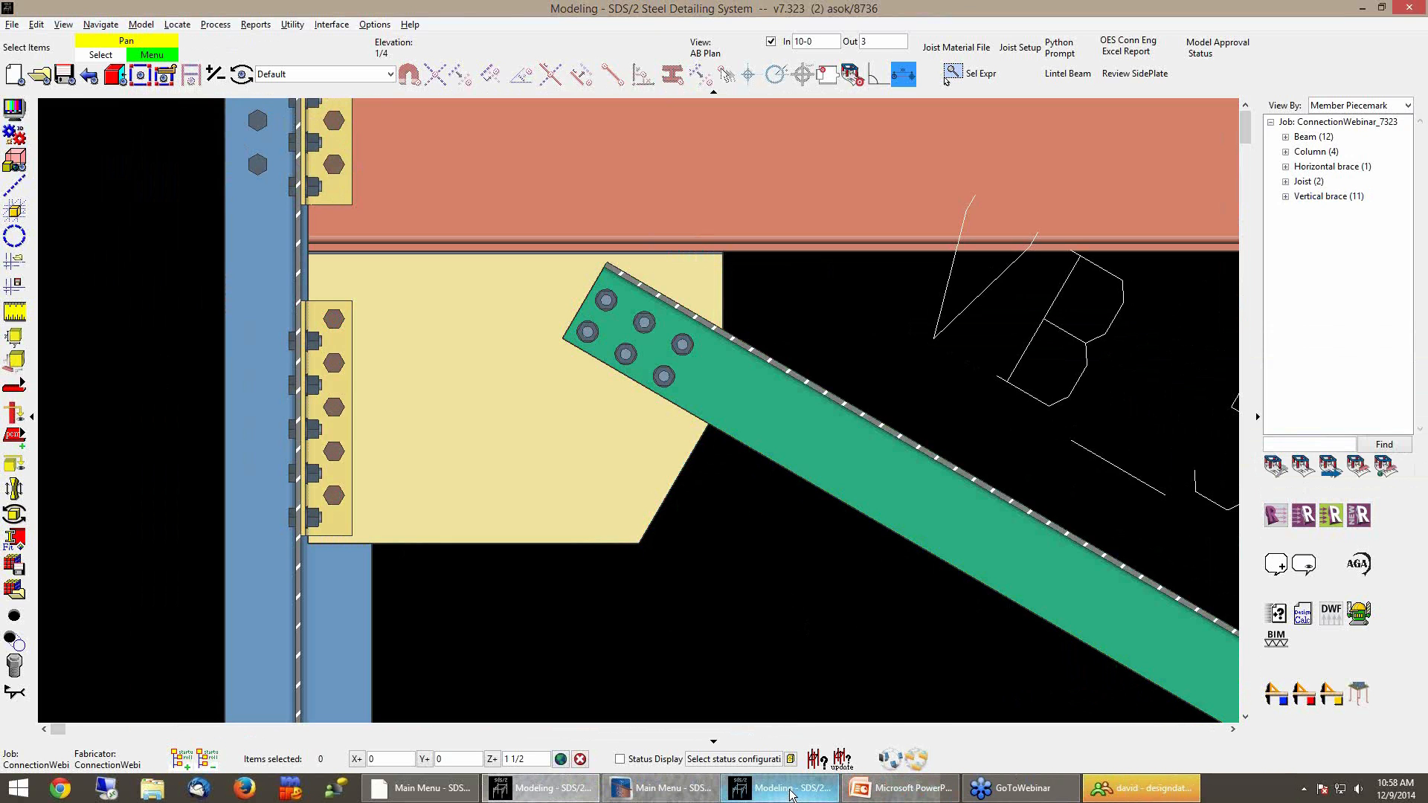
In the 2015 model, set the VB_52 gusset length to 2-8 and lock that value
mouse_move(791, 795)
click(789, 707)
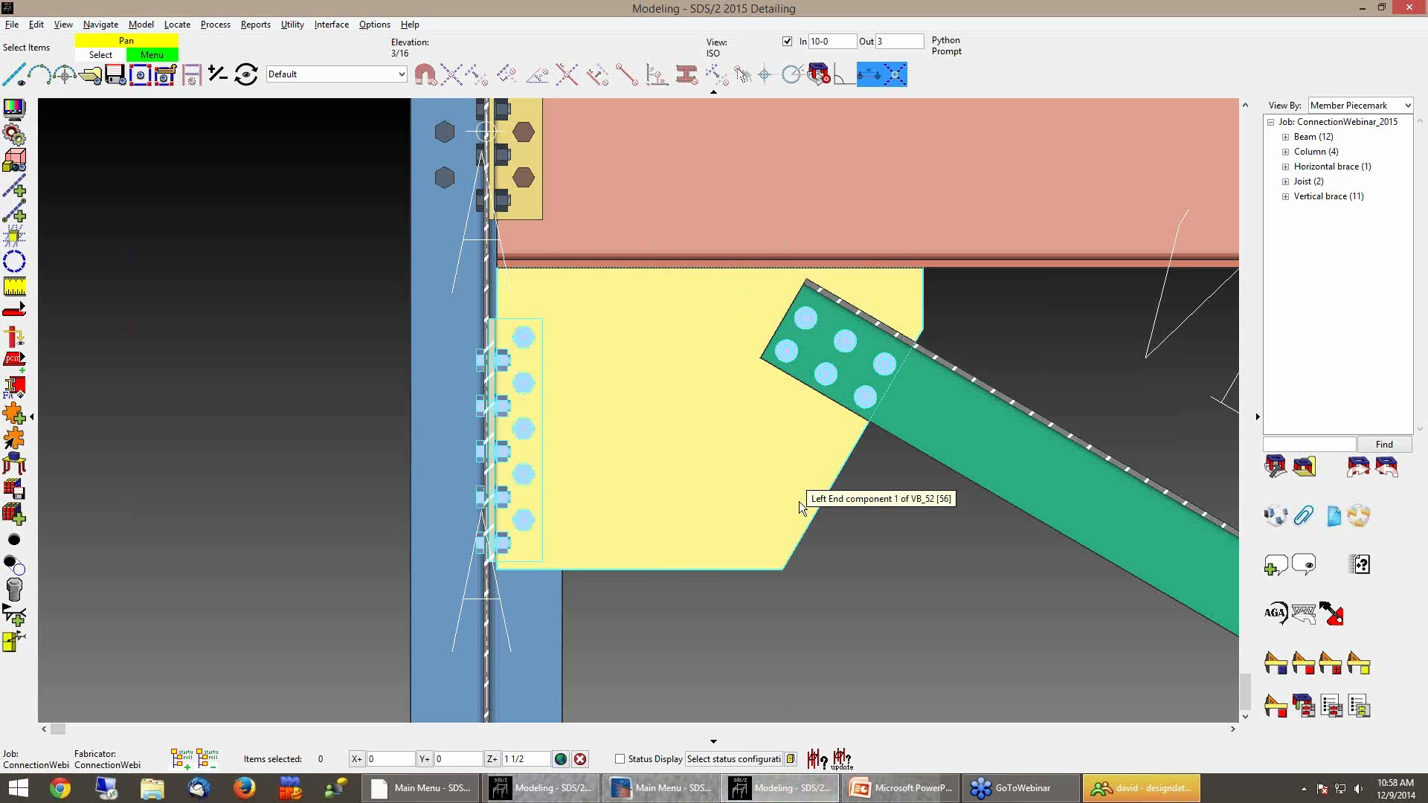
middle_drag(946, 532, 869, 538)
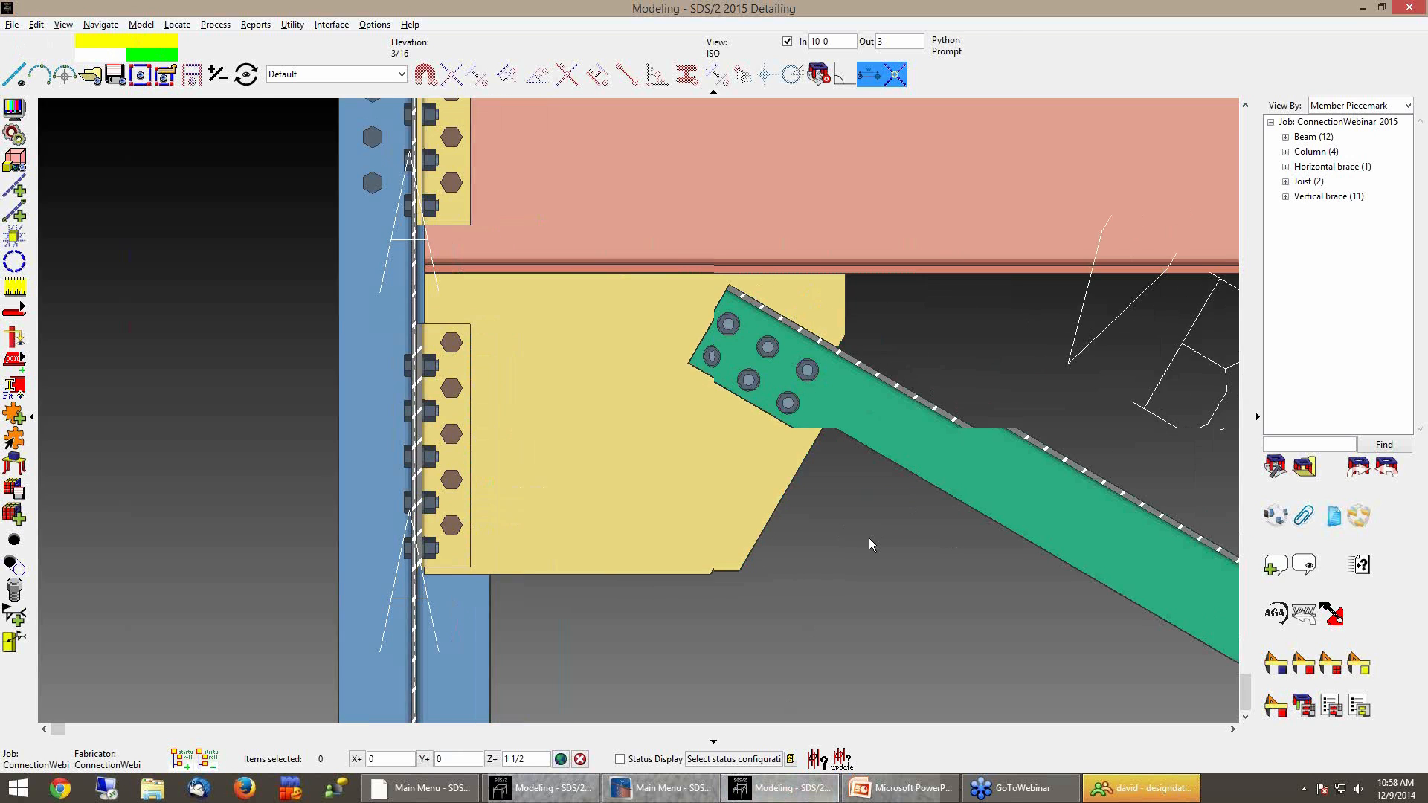
double_click(668, 516)
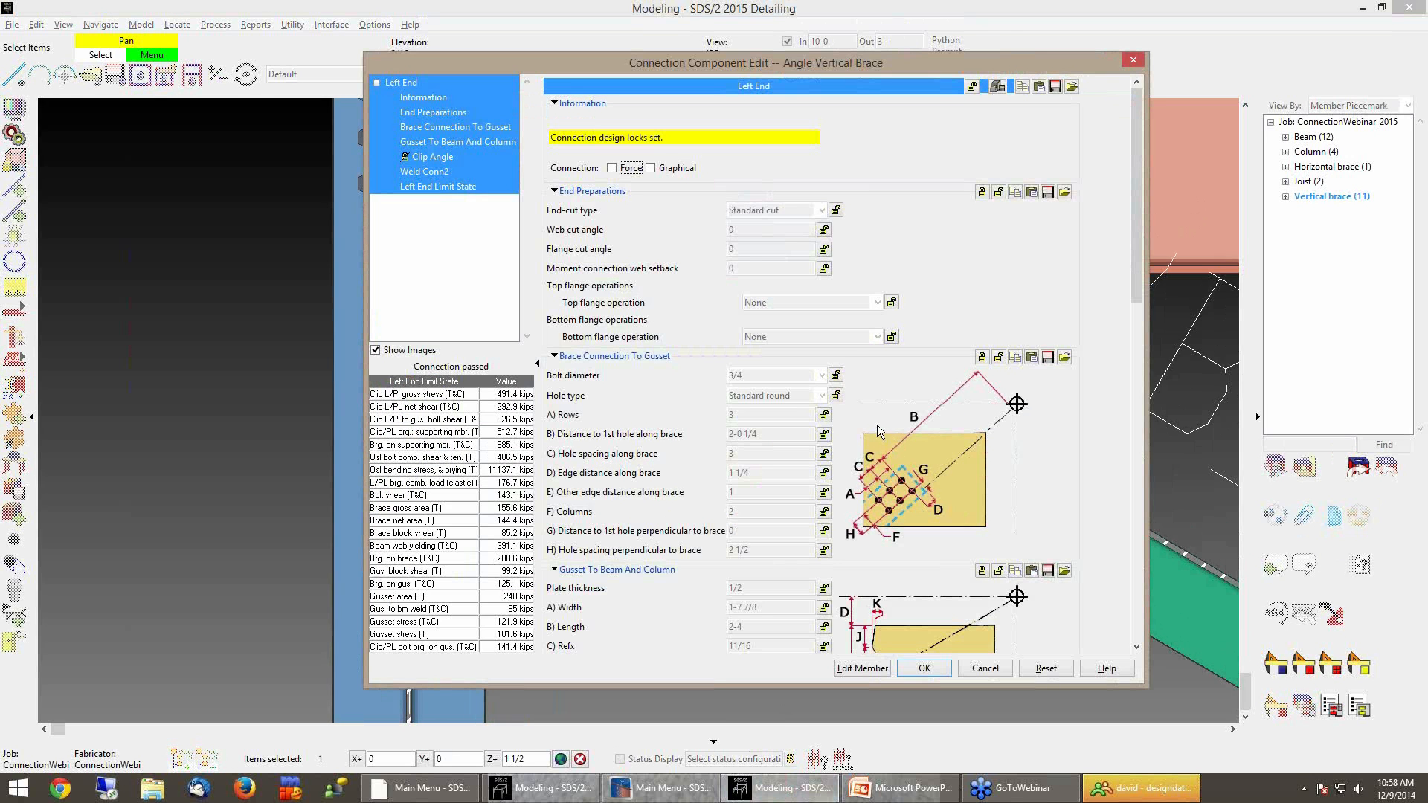
scroll(880, 432, down, 5)
scroll(886, 432, down, 3)
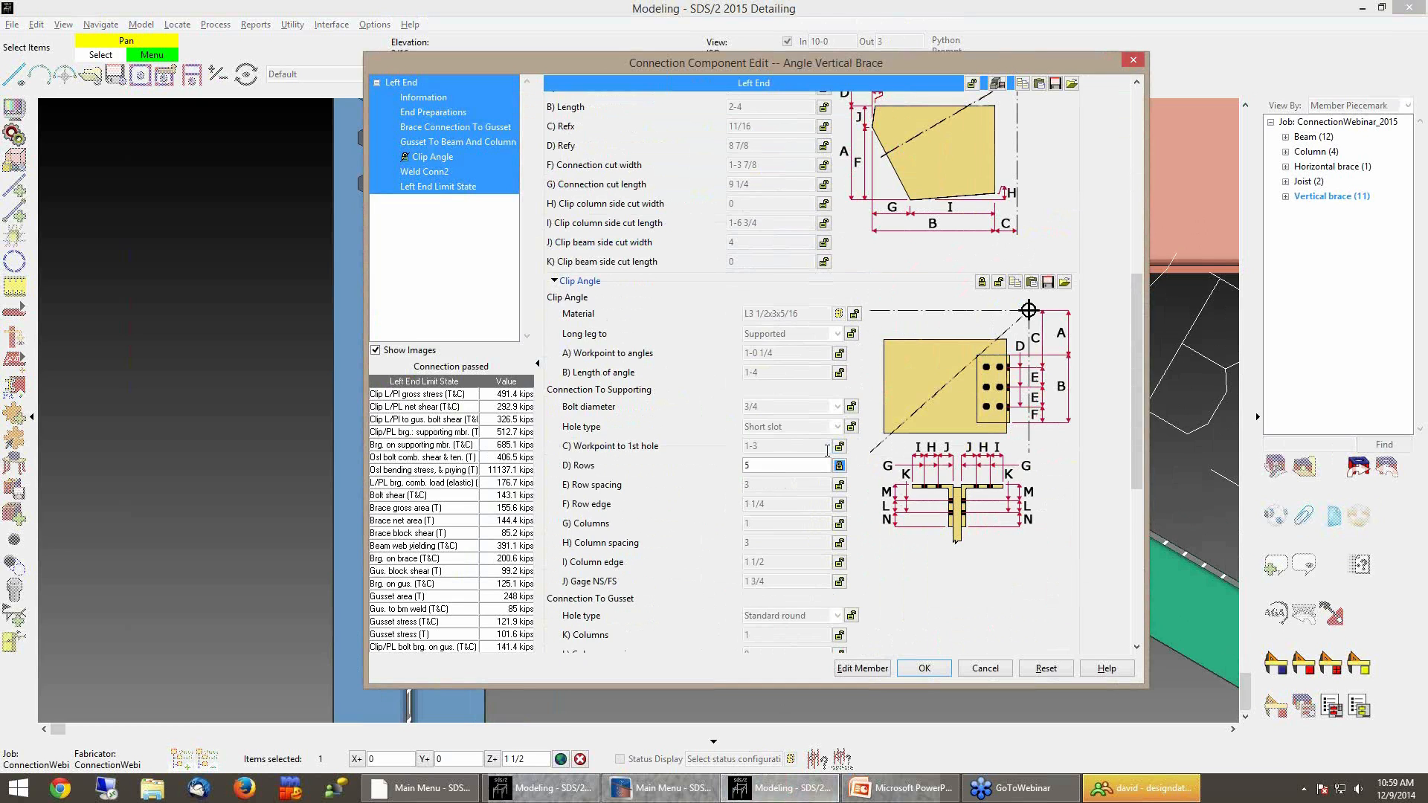
scroll(827, 450, up, 3)
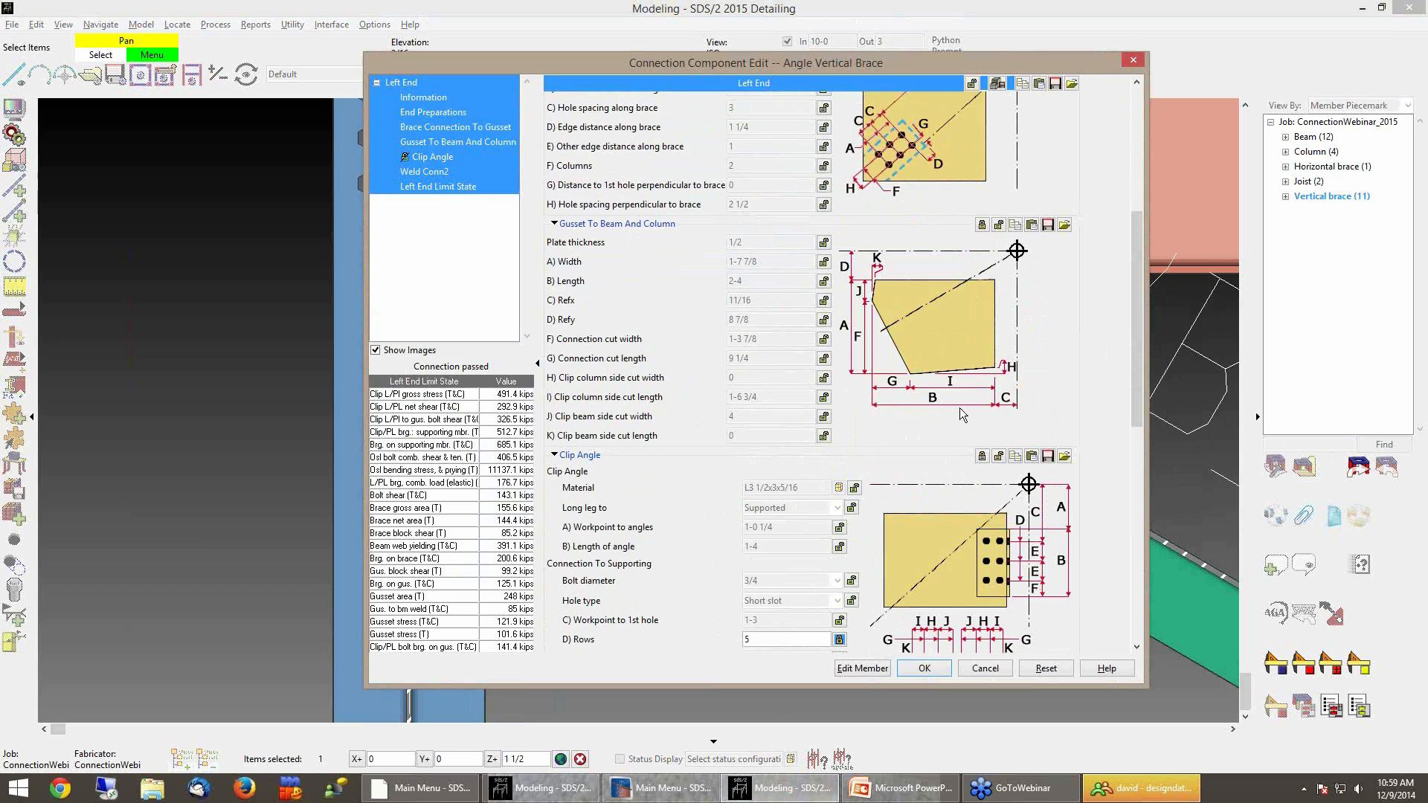
click(824, 280)
click(764, 280)
text(2)
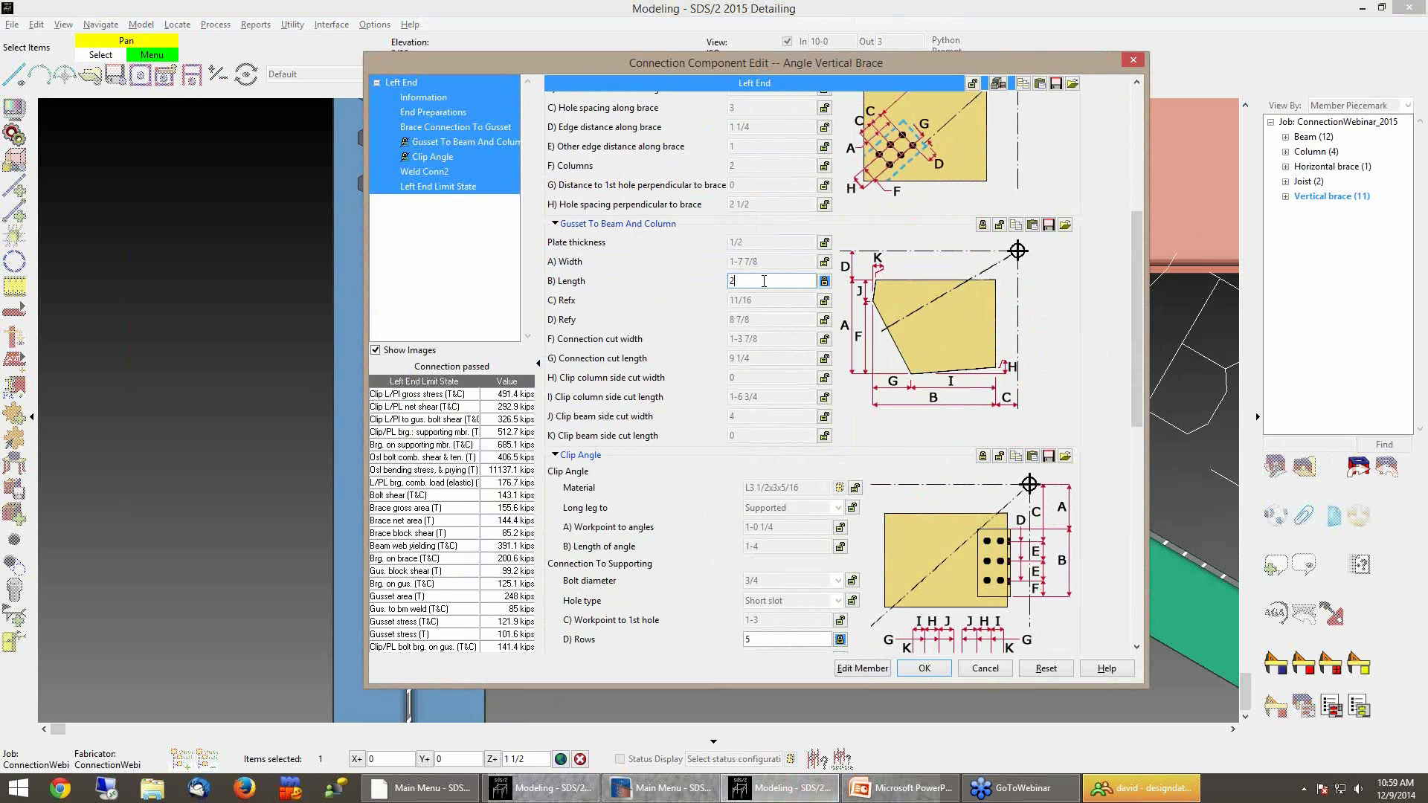
key(Tab)
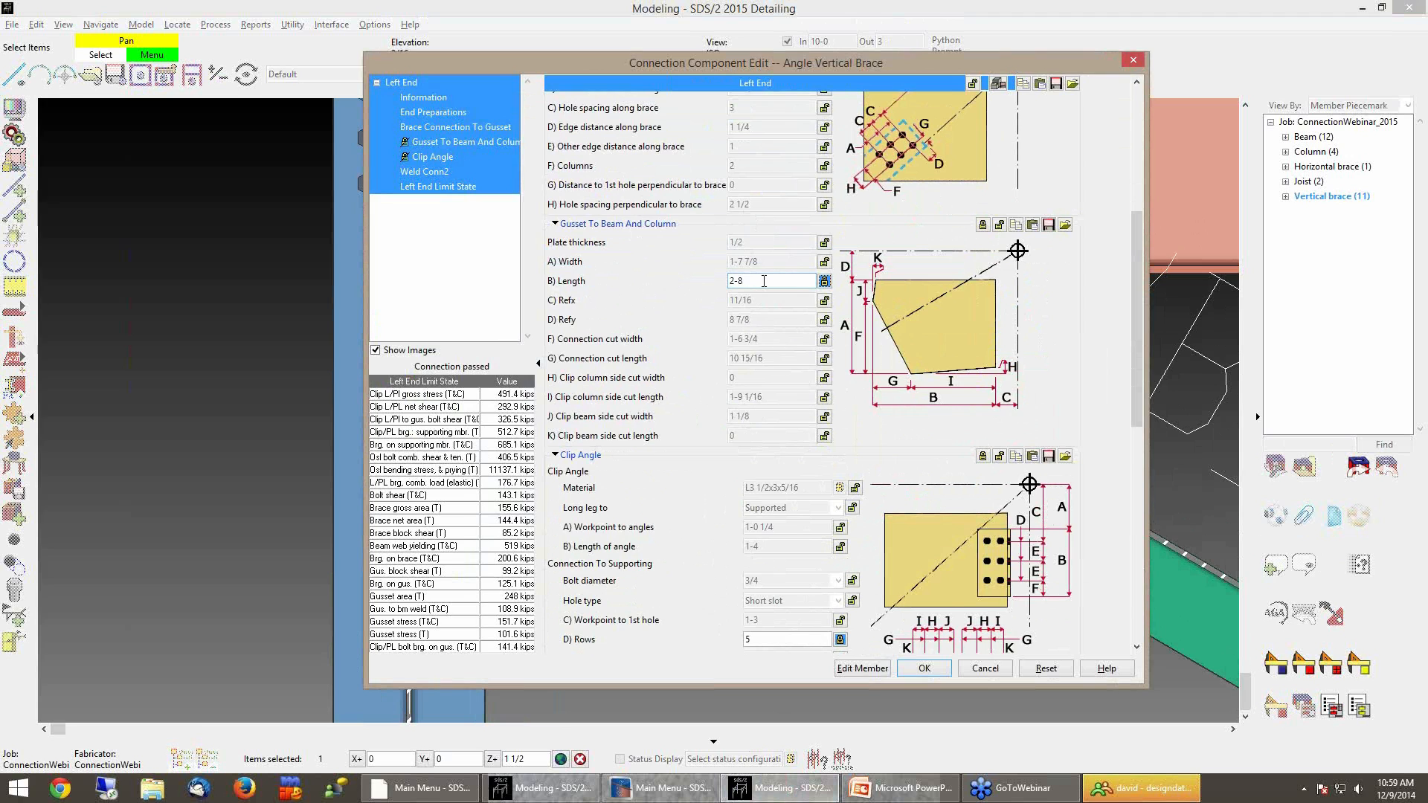
click(924, 668)
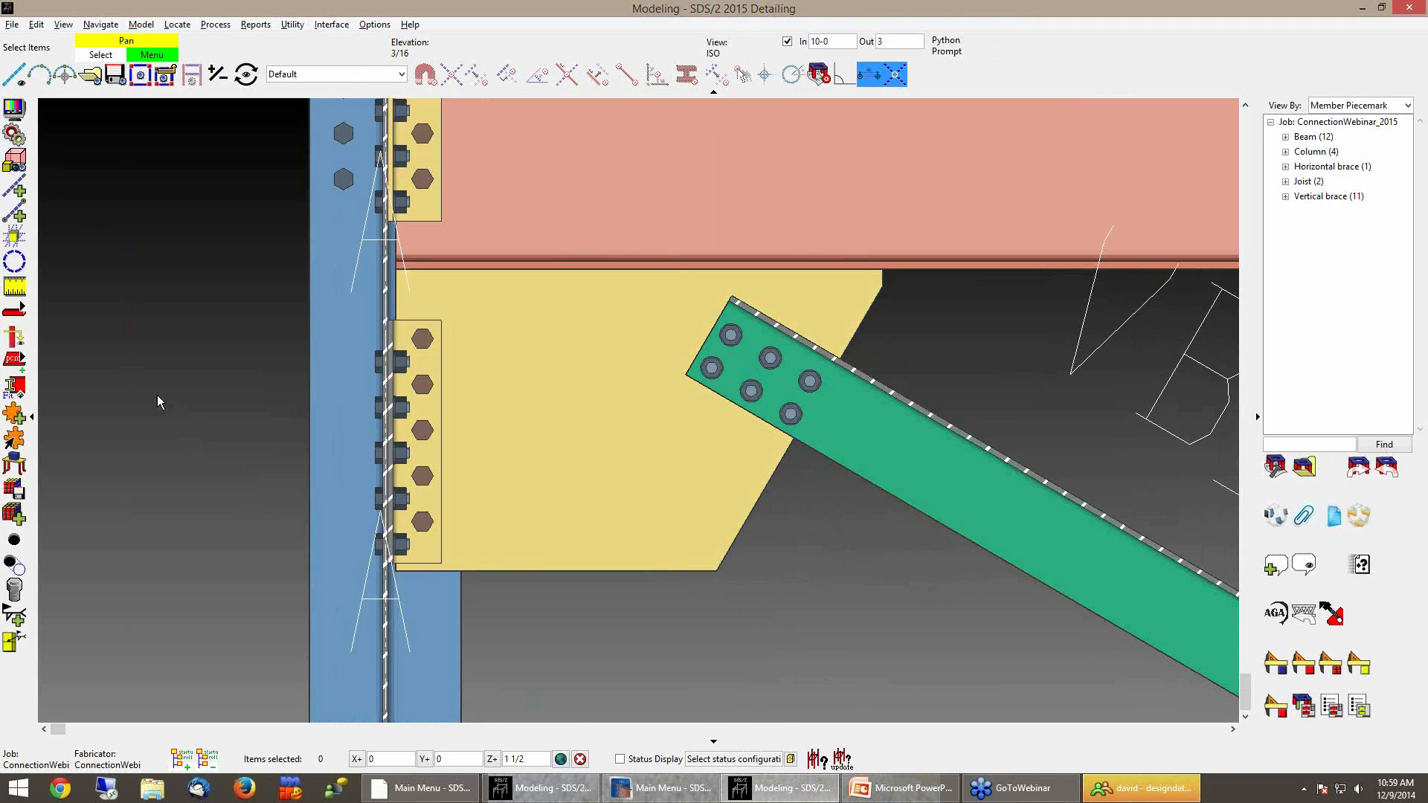
Examine the chevron gusset joining braces VB_55 and VB_56 below beam B_15
scroll(138, 402, down, 1)
scroll(123, 439, down, 1)
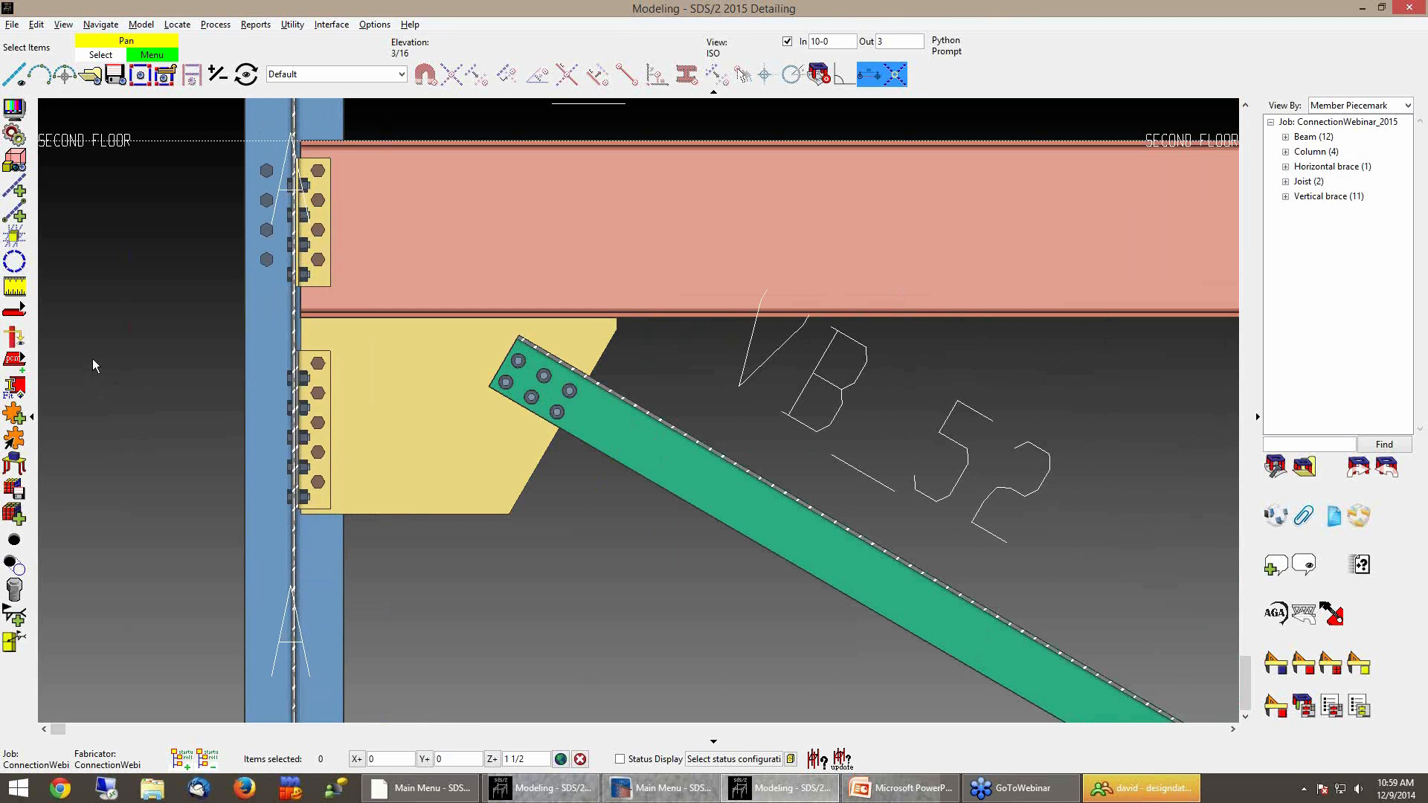
scroll(79, 348, down, 2)
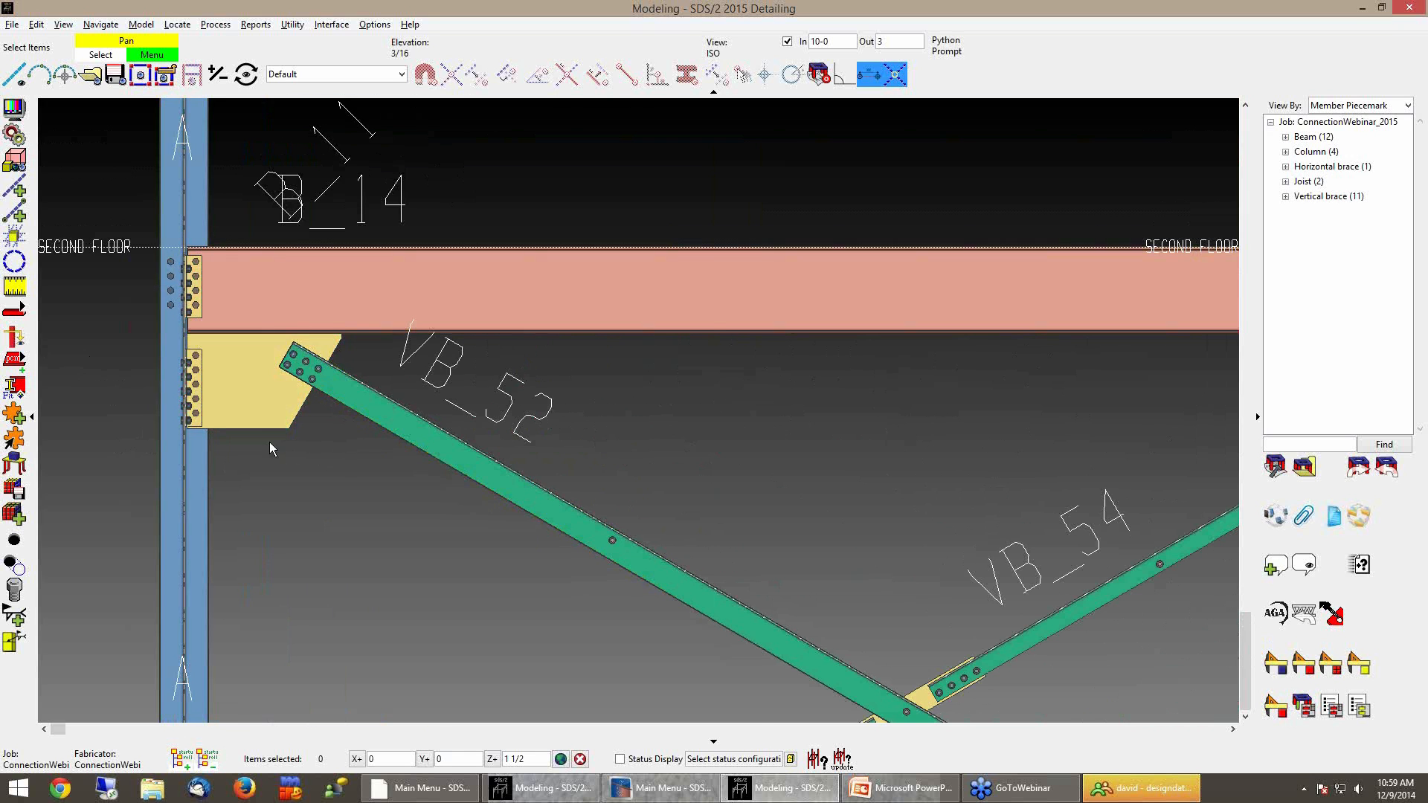
scroll(260, 450, down, 1)
scroll(256, 448, down, 2)
middle_drag(329, 519, 260, 454)
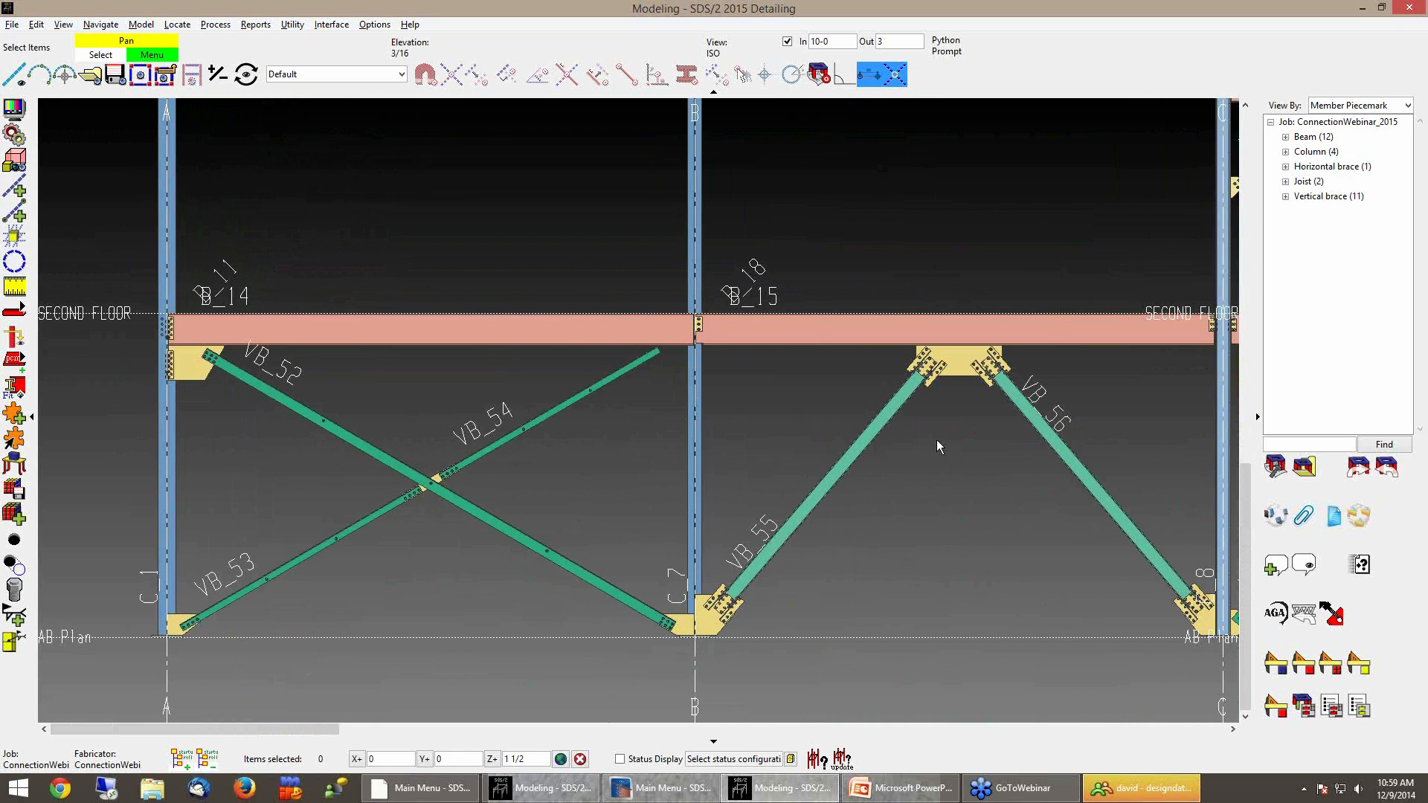
middle_drag(936, 440, 760, 444)
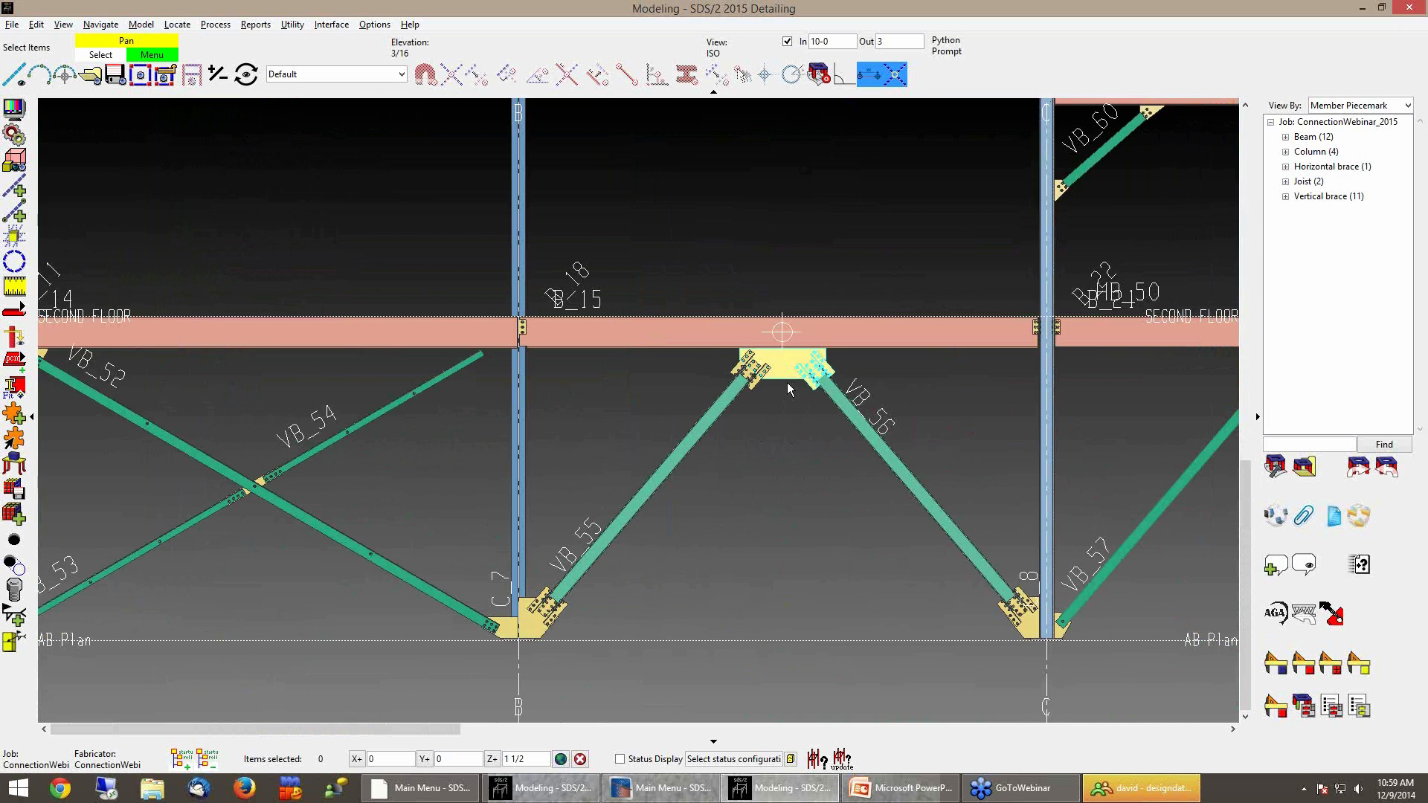
scroll(787, 382, up, 5)
middle_drag(787, 382, 682, 552)
scroll(711, 570, down, 1)
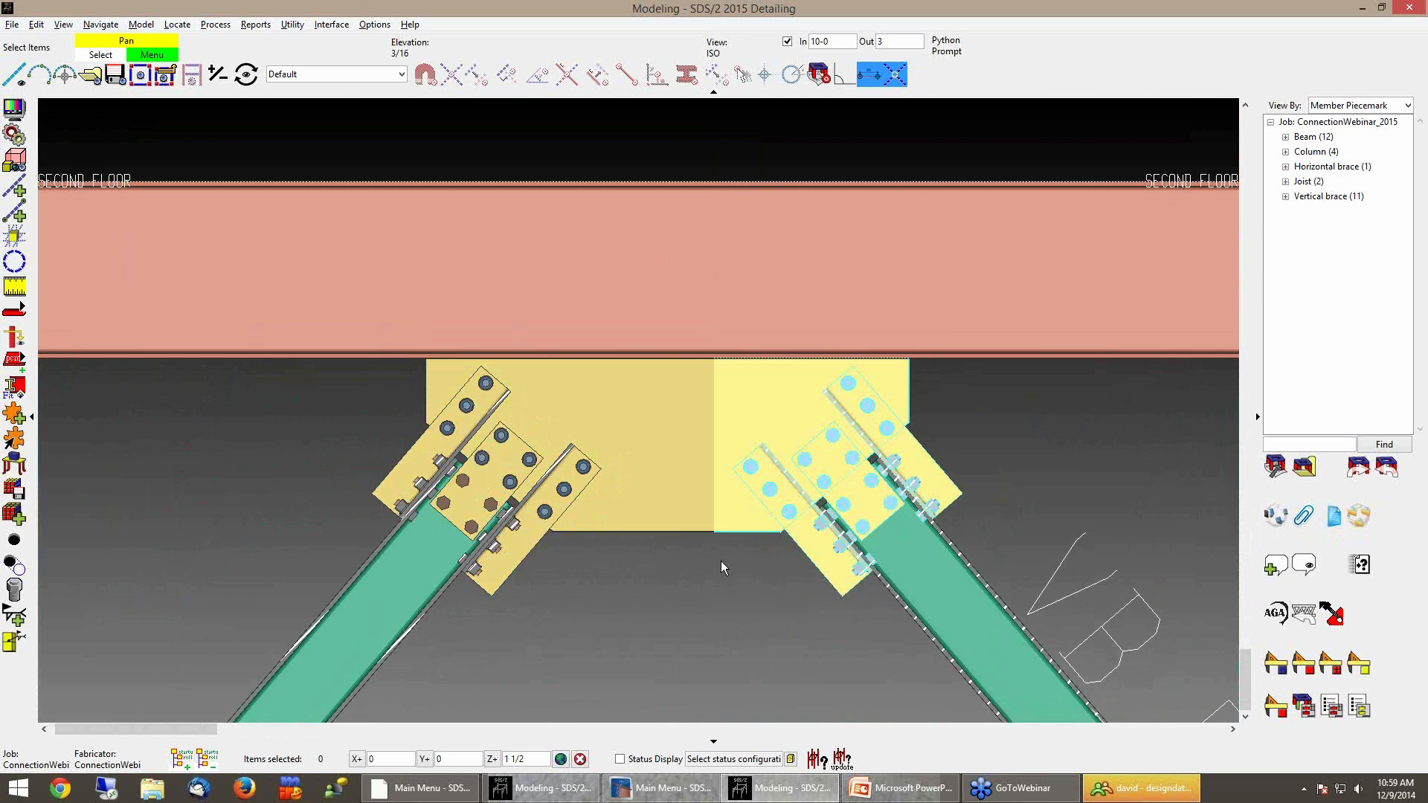
scroll(733, 470, down, 1)
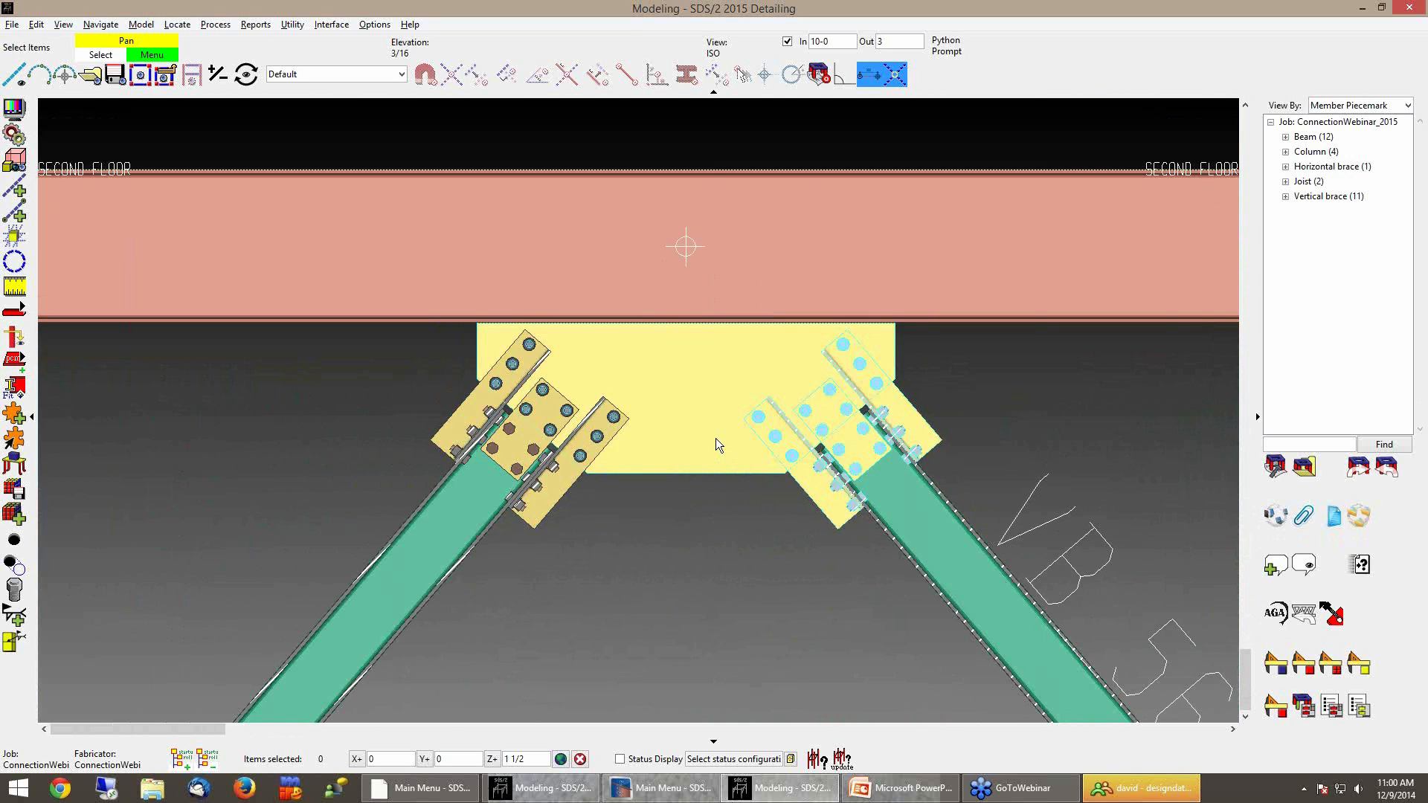
Inspect the chevron gusset's connection settings and the VB_55 member edit, closing both without changes
double_click(739, 521)
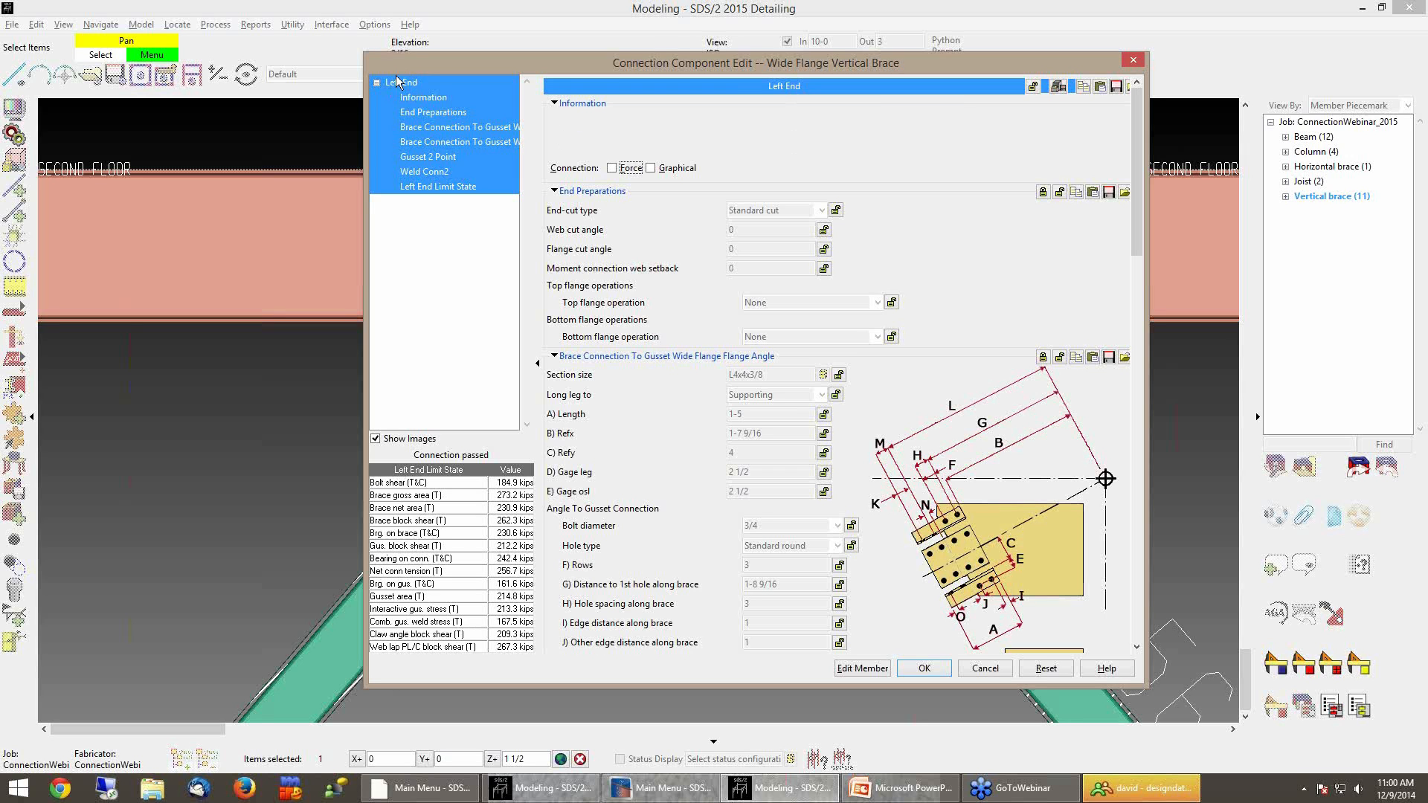
drag(578, 64, 436, 628)
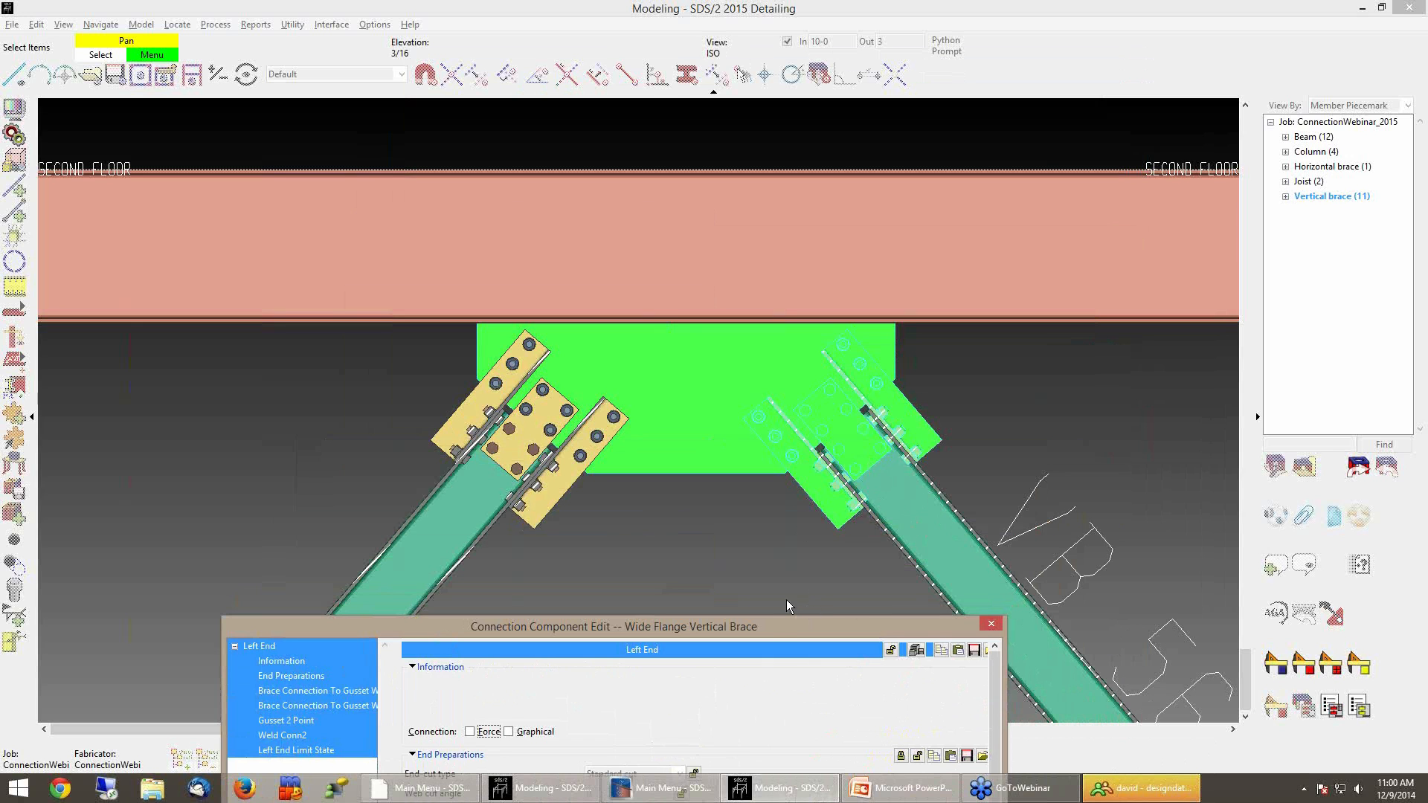
drag(772, 626, 877, 98)
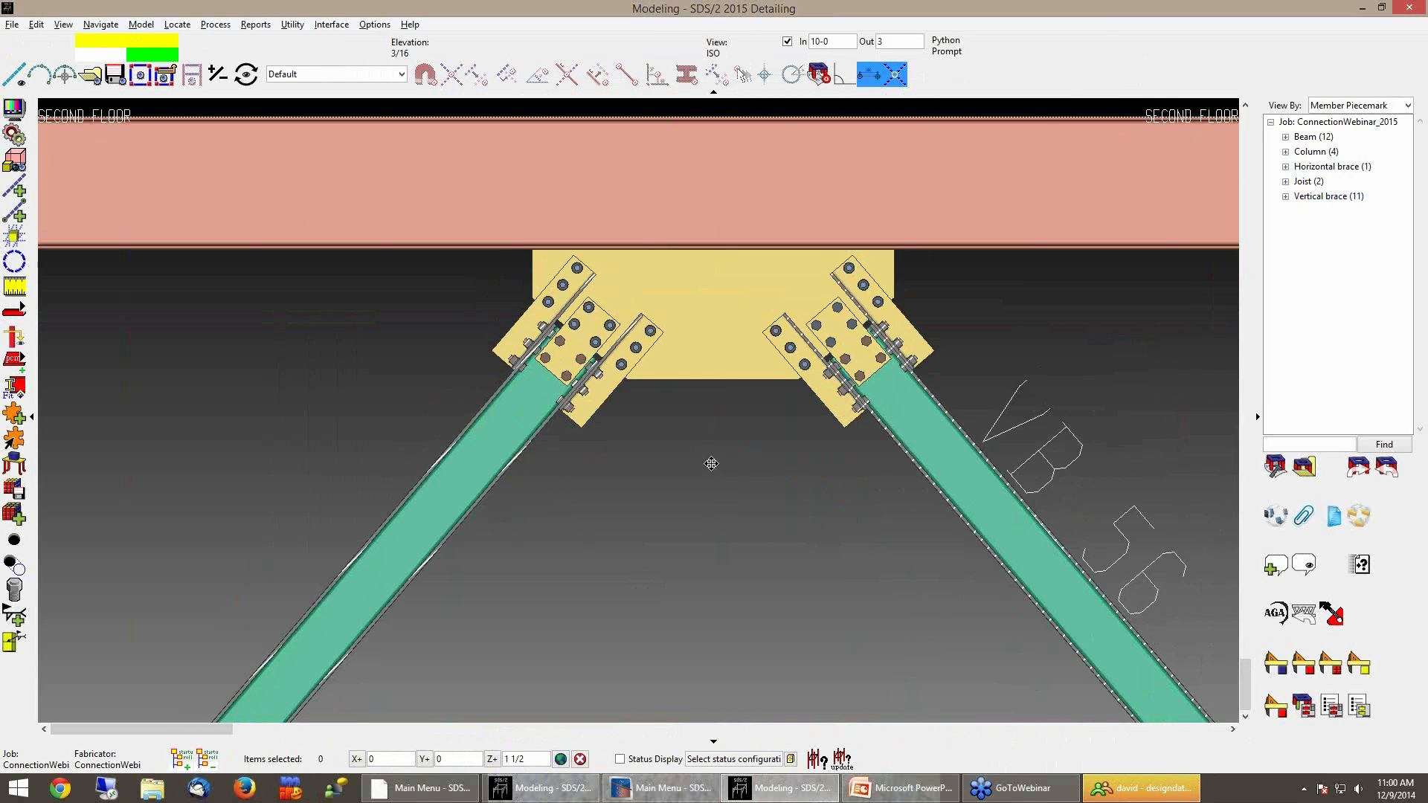
click(434, 484)
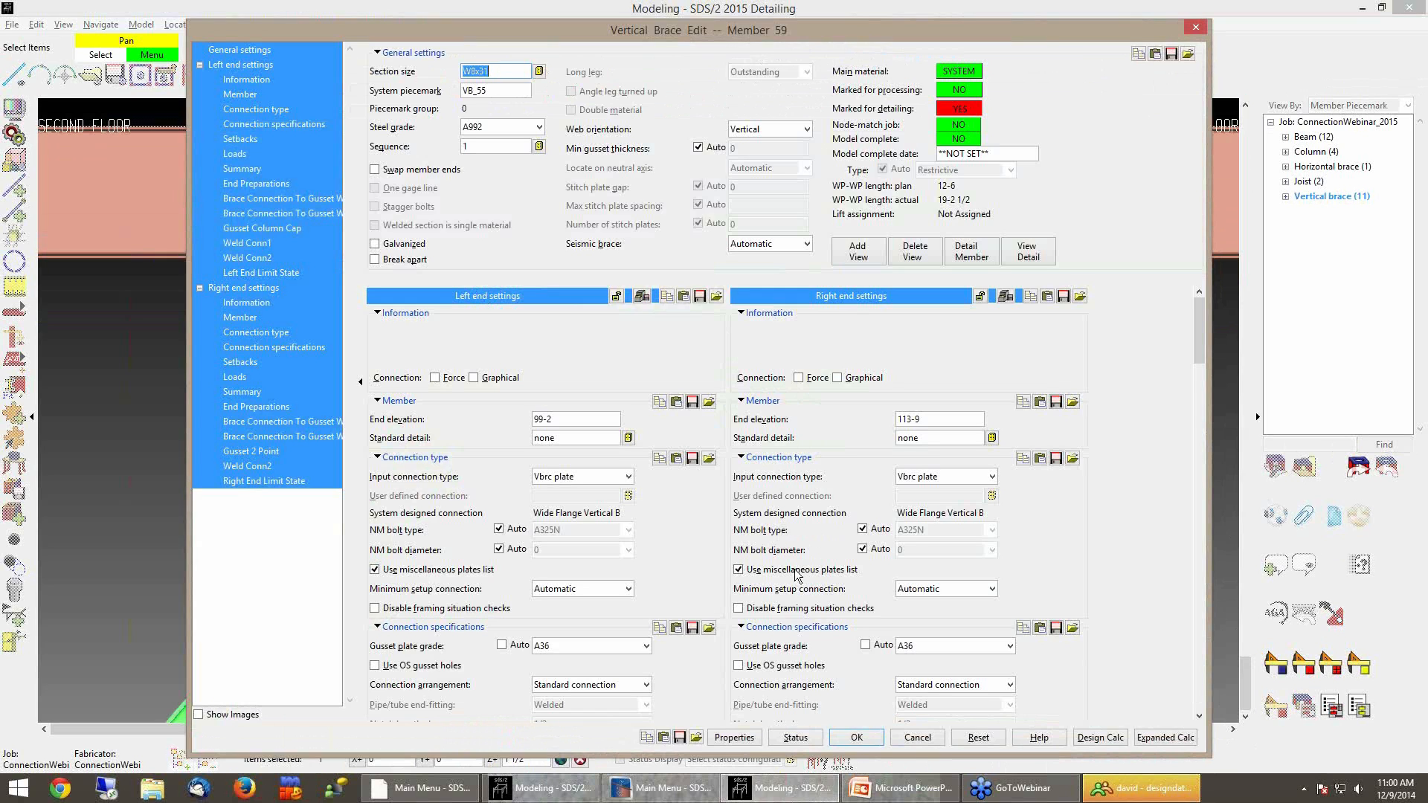
click(932, 736)
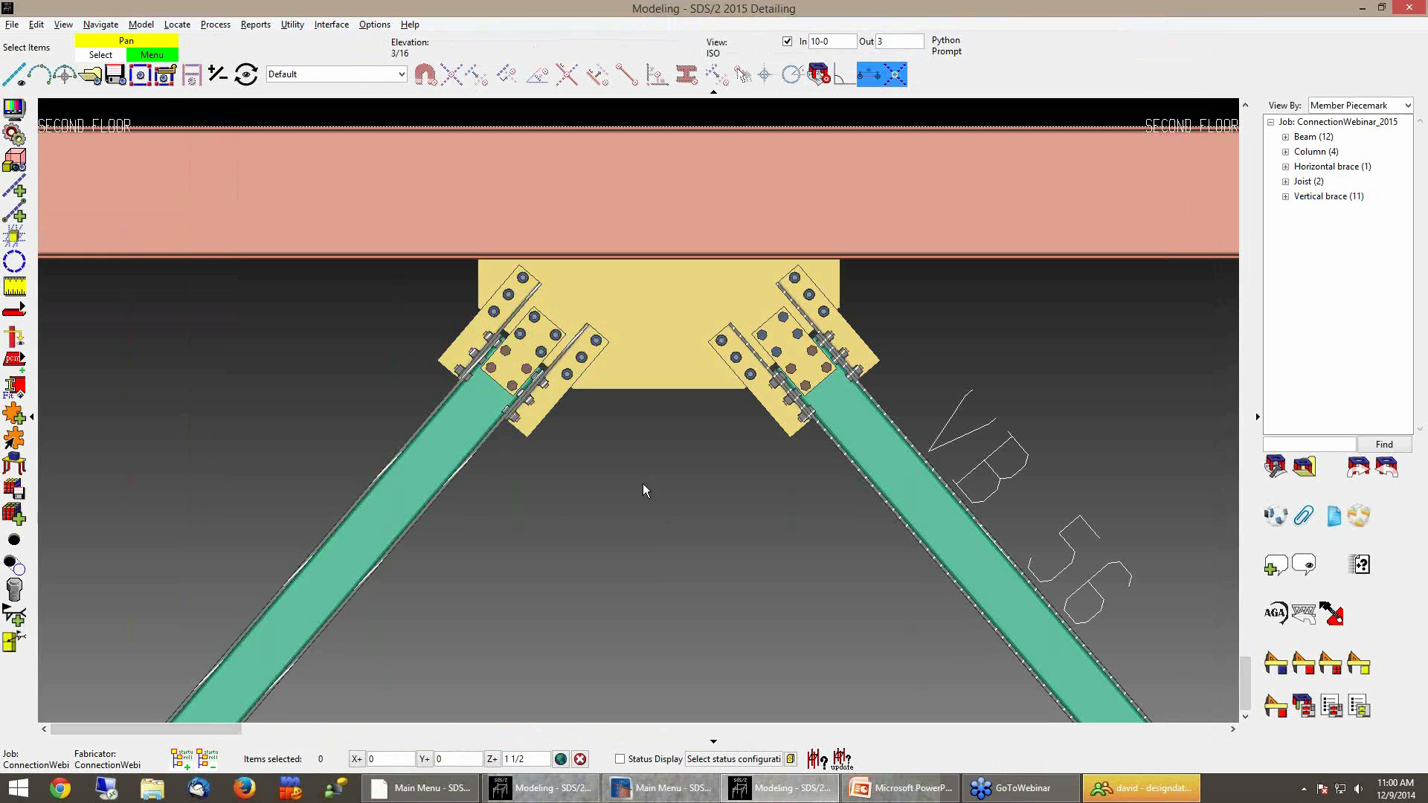
Set the clip angle bolt rows on VB_55's lower-end gusset connection to 2
scroll(651, 557, down, 1)
middle_drag(651, 556, 701, 397)
scroll(766, 456, down, 2)
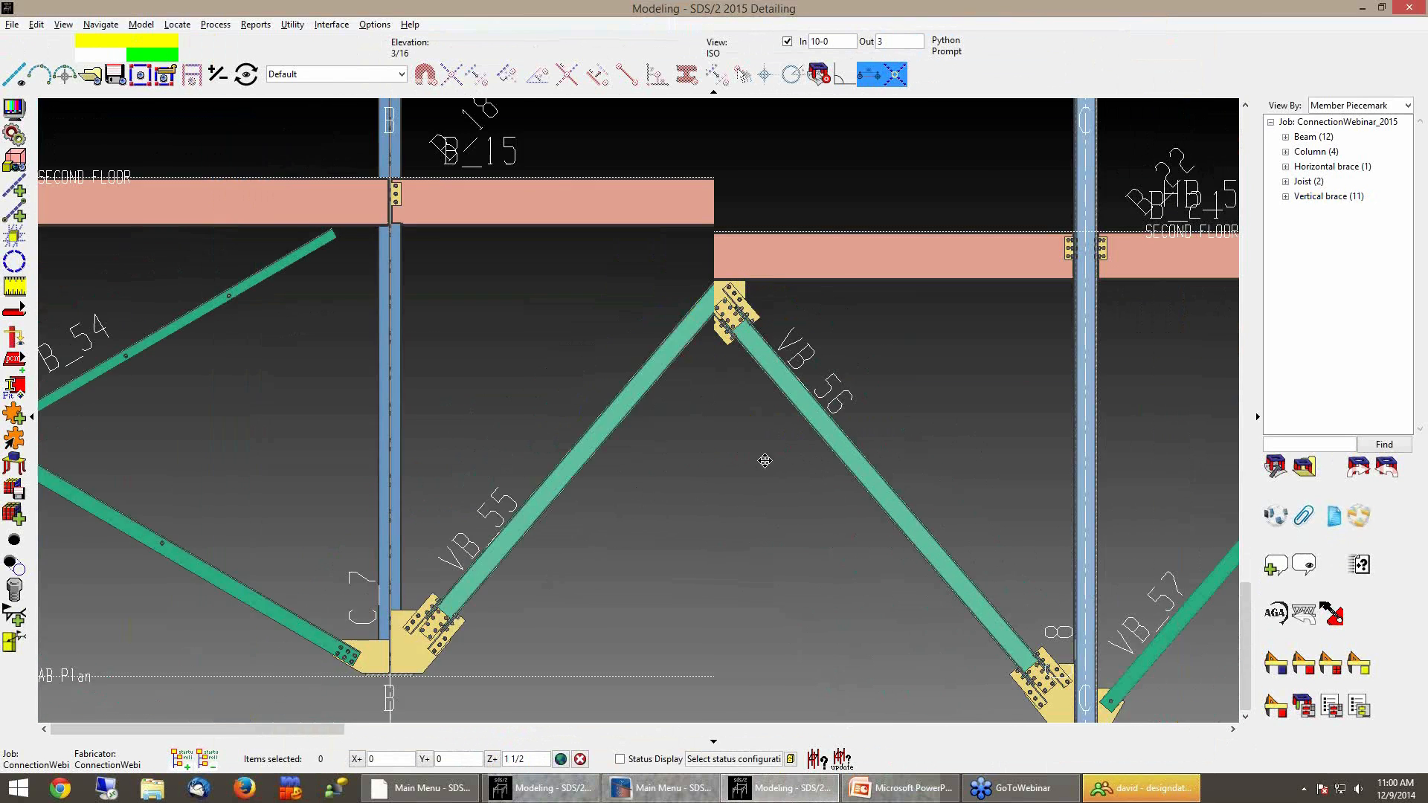
scroll(551, 622, up, 6)
scroll(762, 512, up, 3)
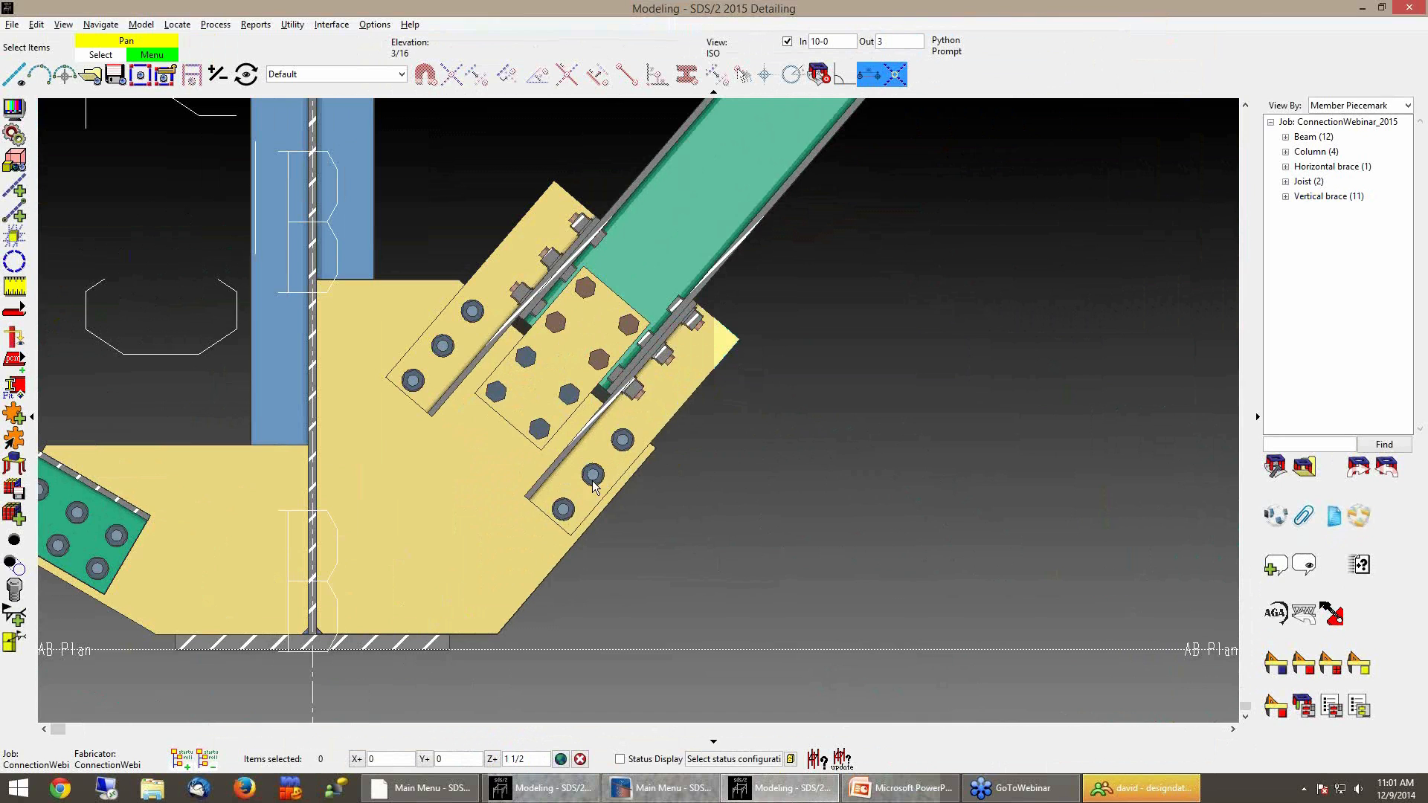
double_click(534, 543)
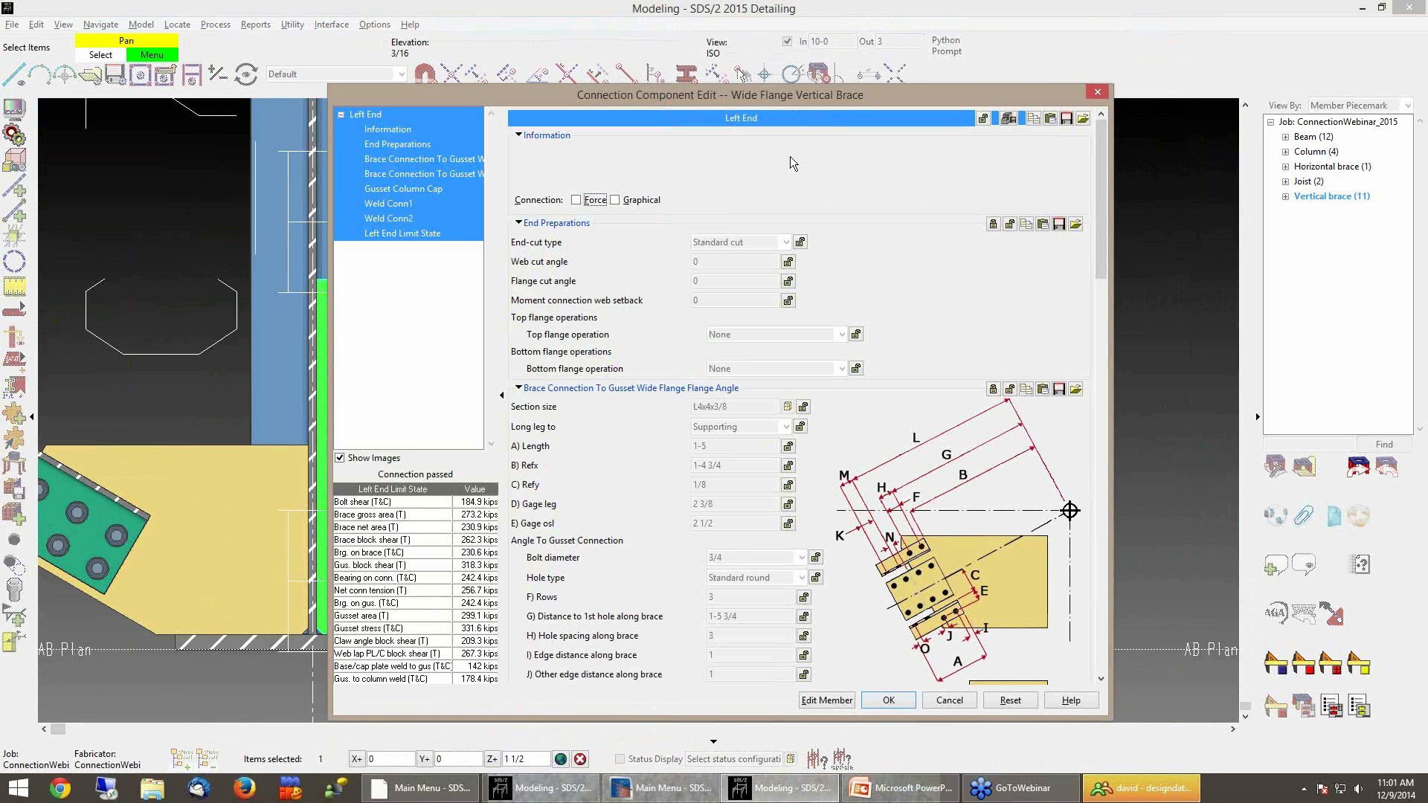
drag(839, 95, 1195, 54)
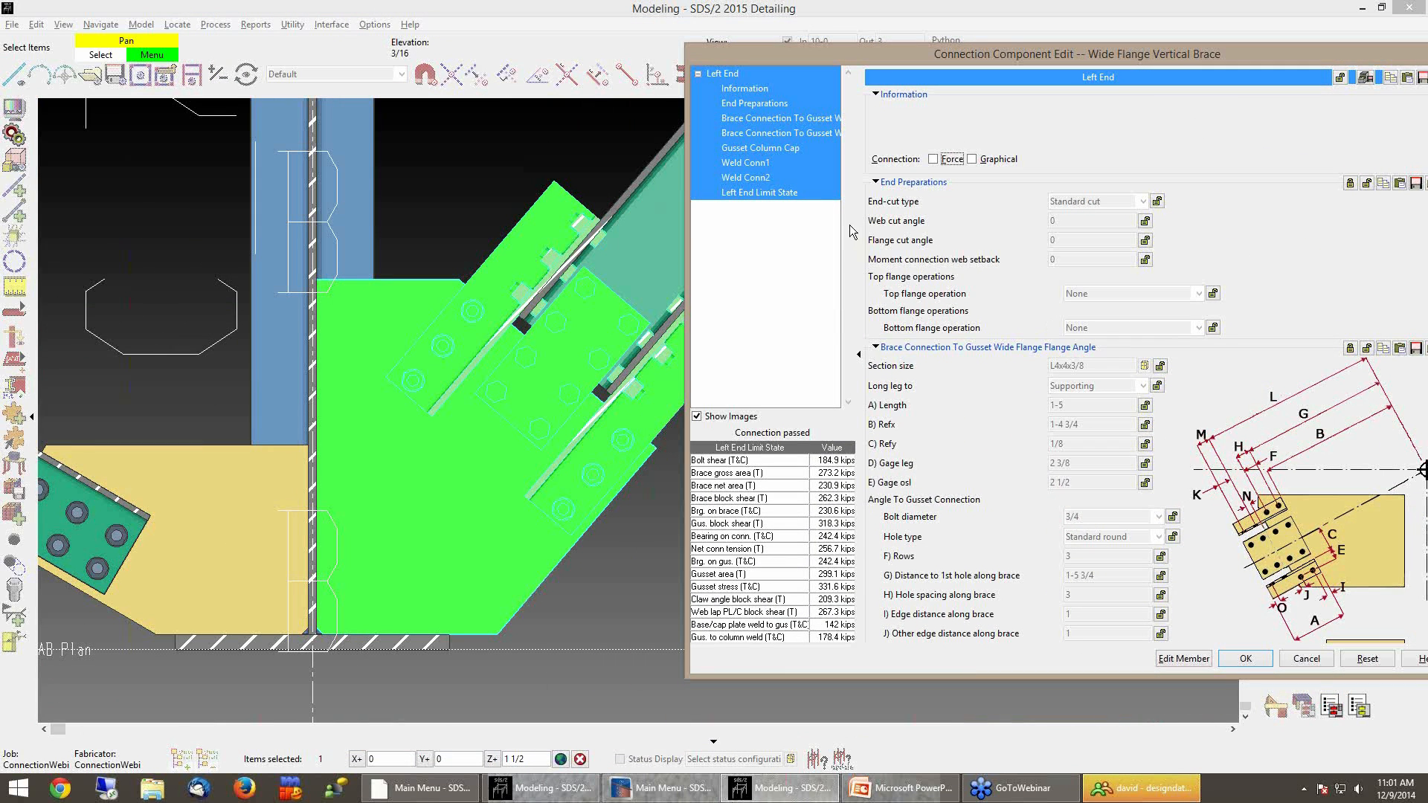
drag(974, 59, 836, 60)
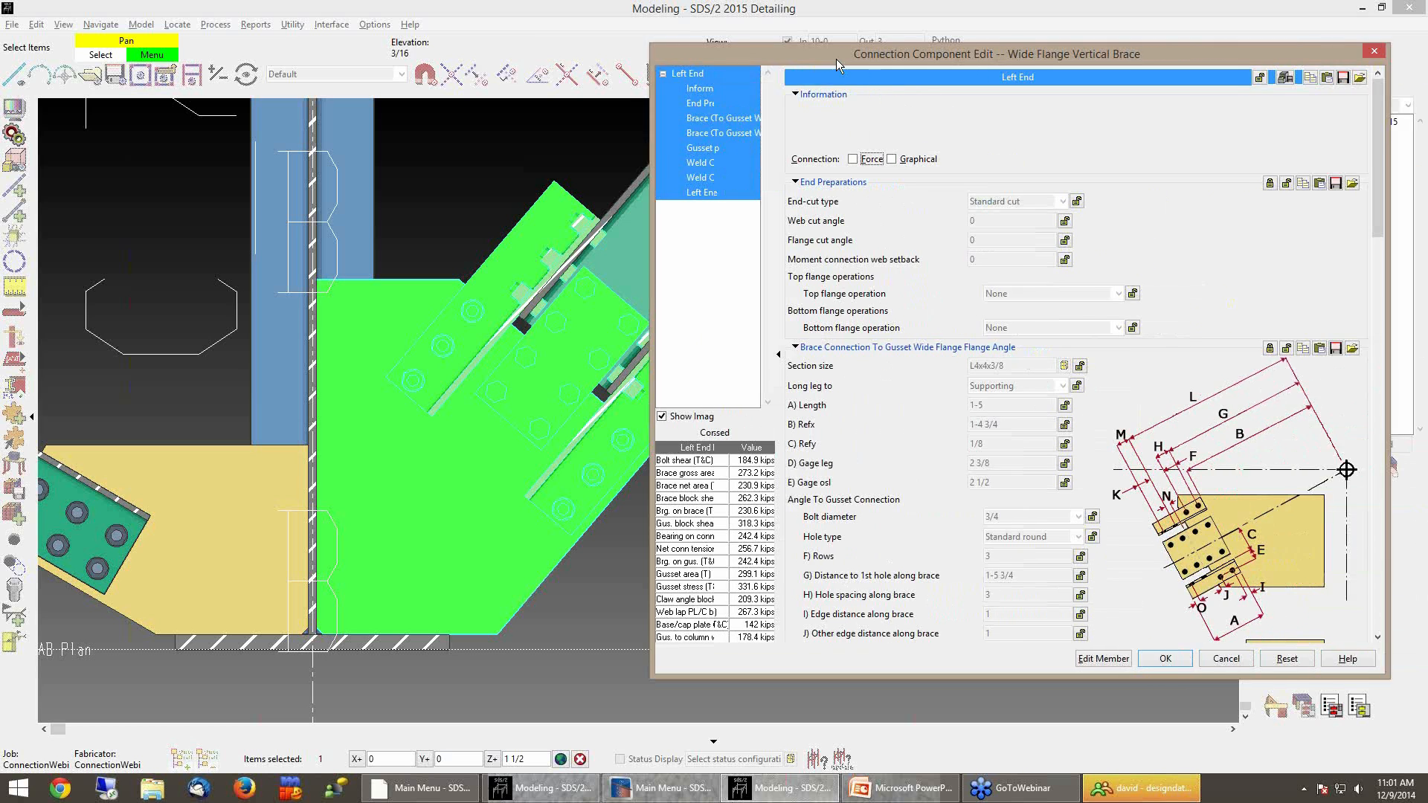
drag(1324, 197, 1324, 243)
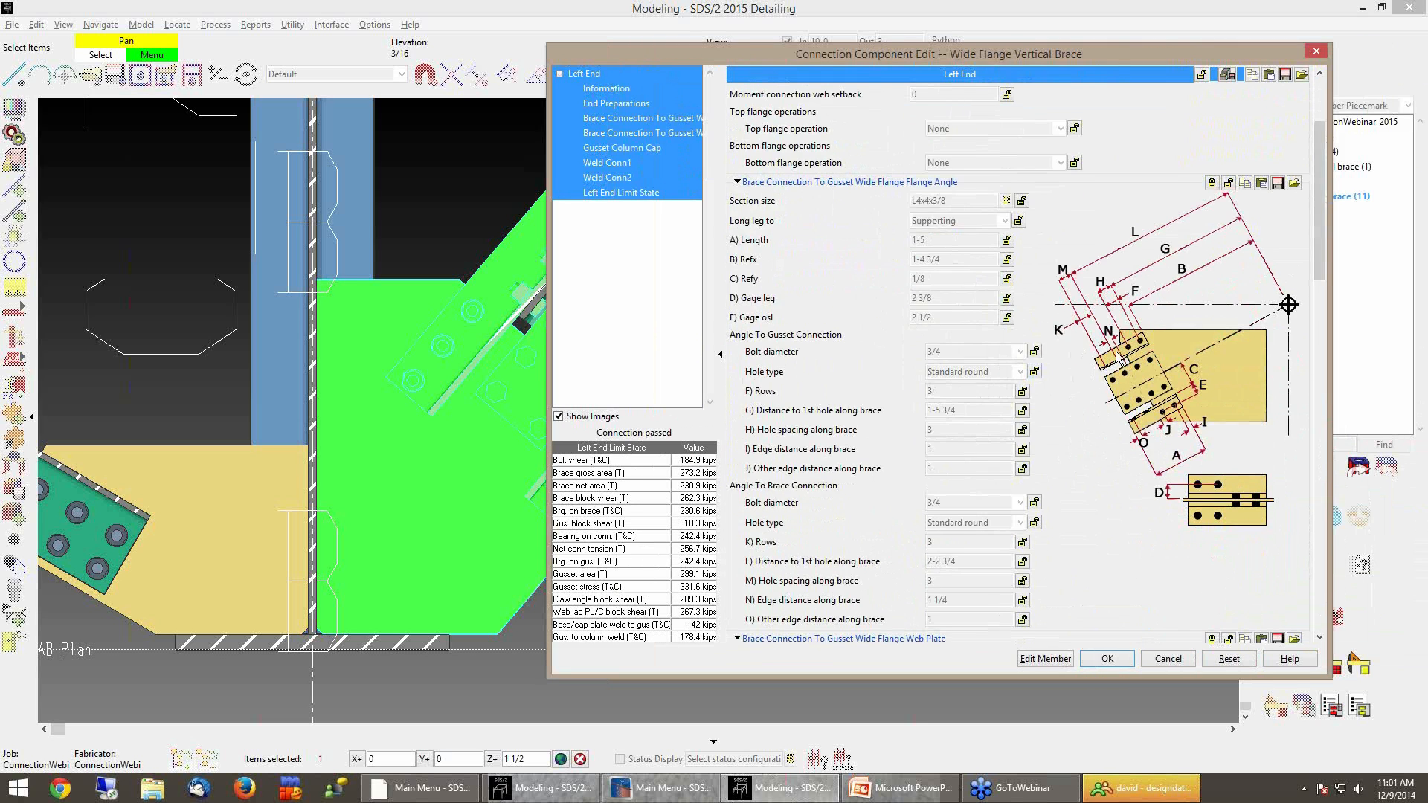
click(1020, 394)
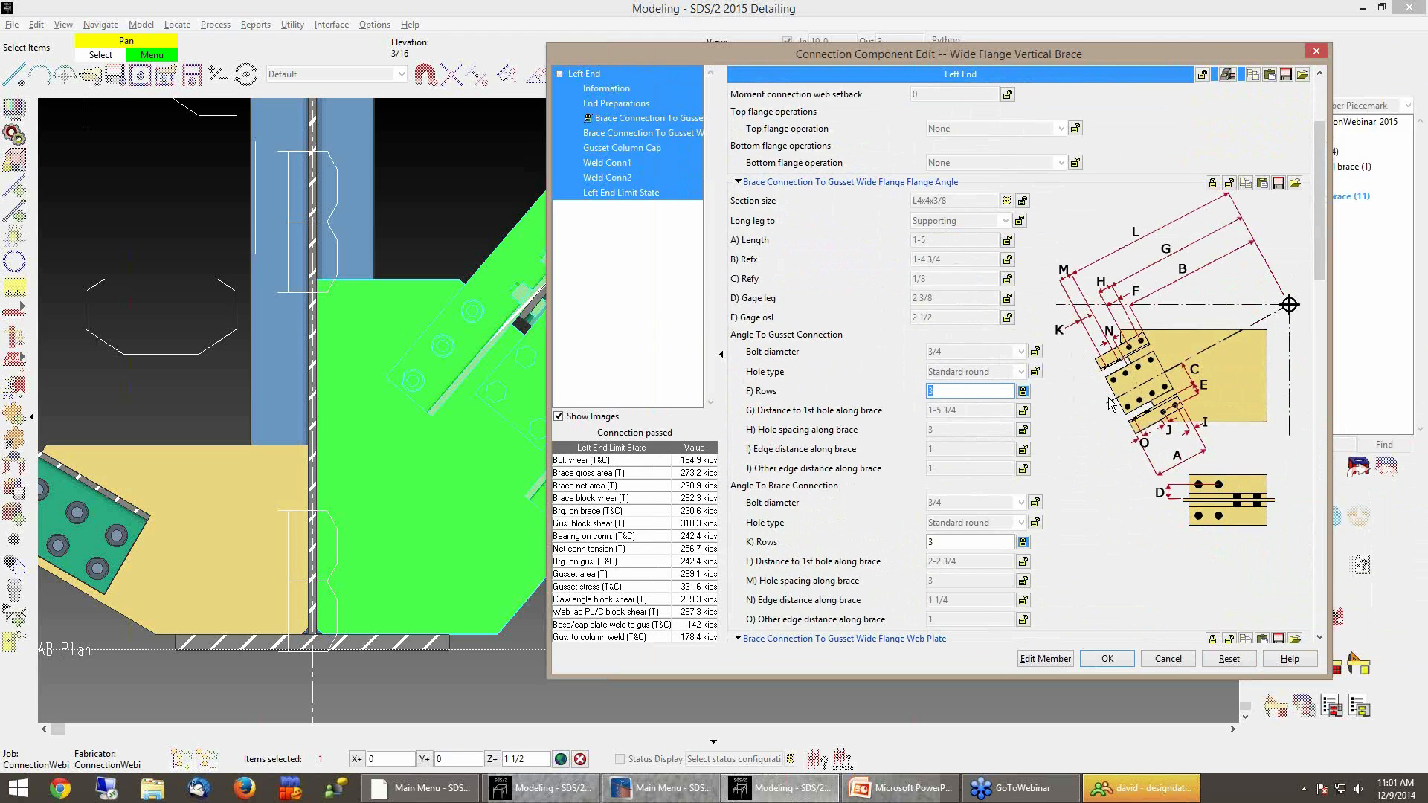
text(2)
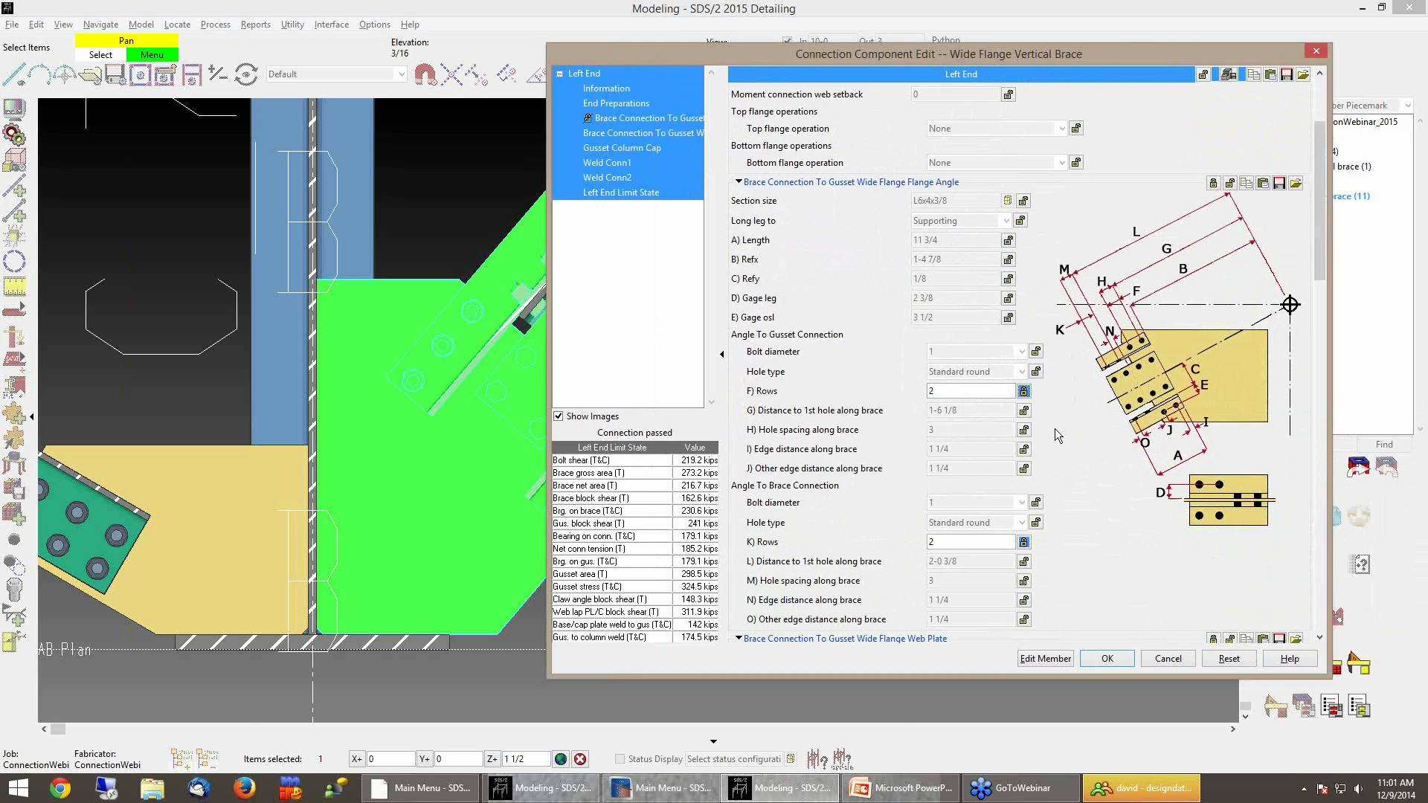
click(1106, 659)
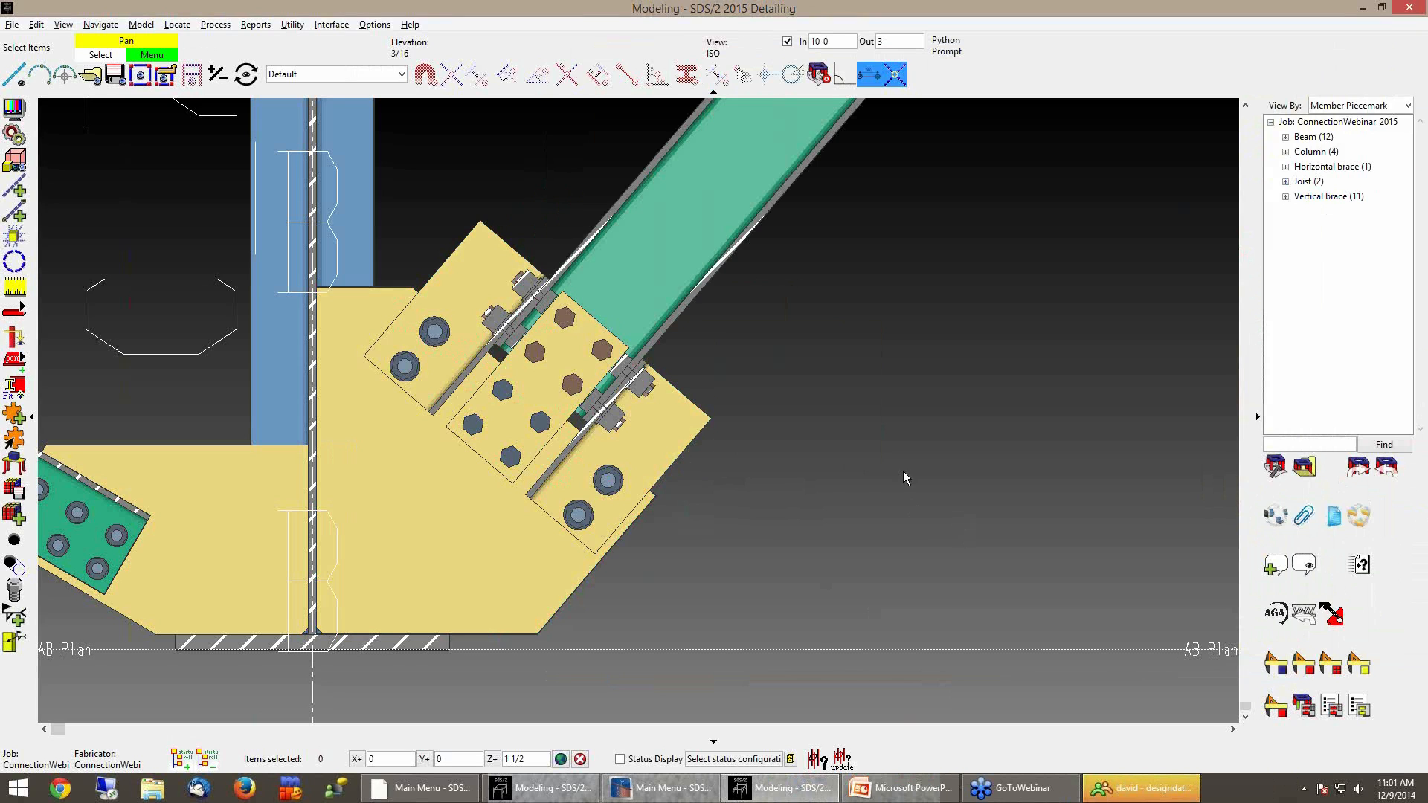
Open the bolt edit for a VB_55 field bolt and close it without changes
right_click(615, 482)
mouse_move(669, 504)
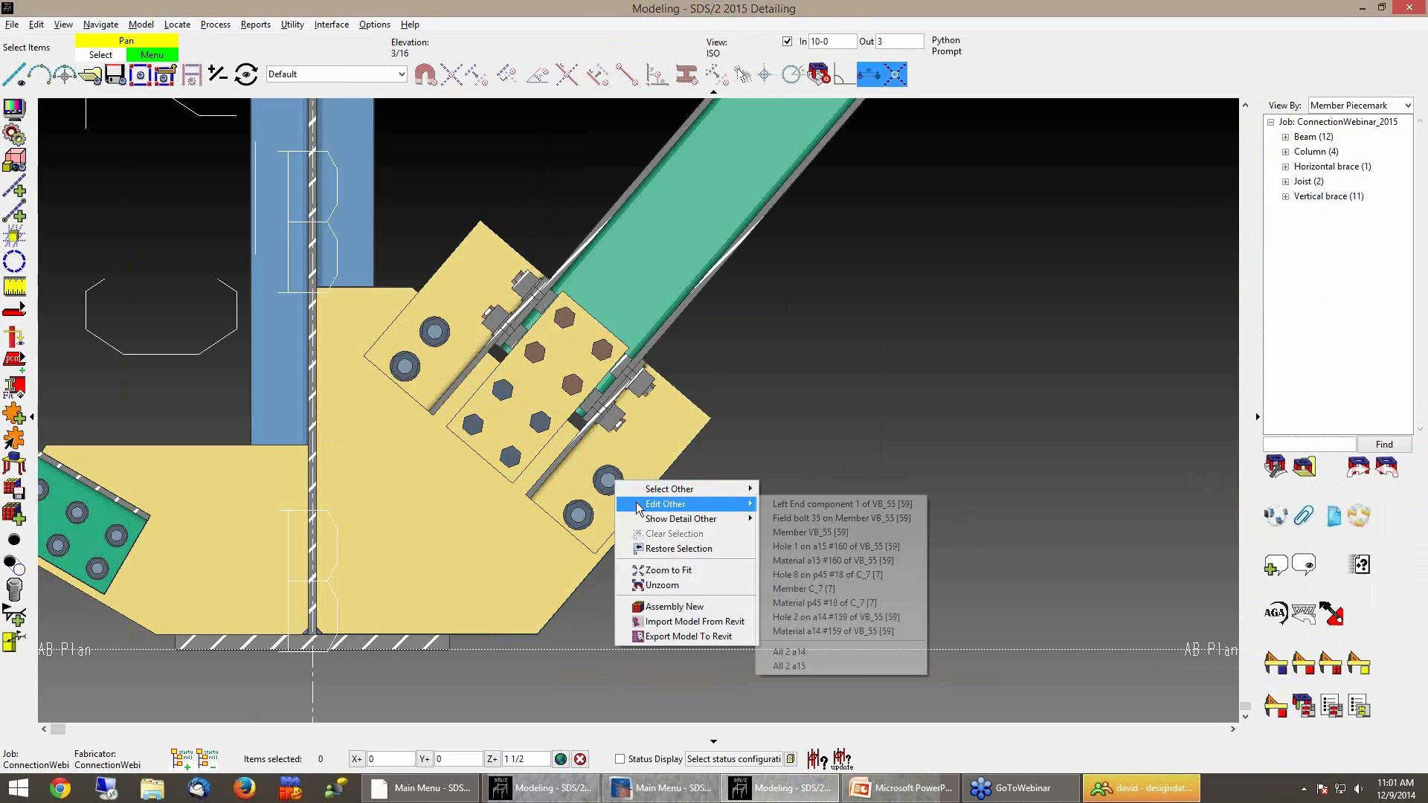
click(830, 518)
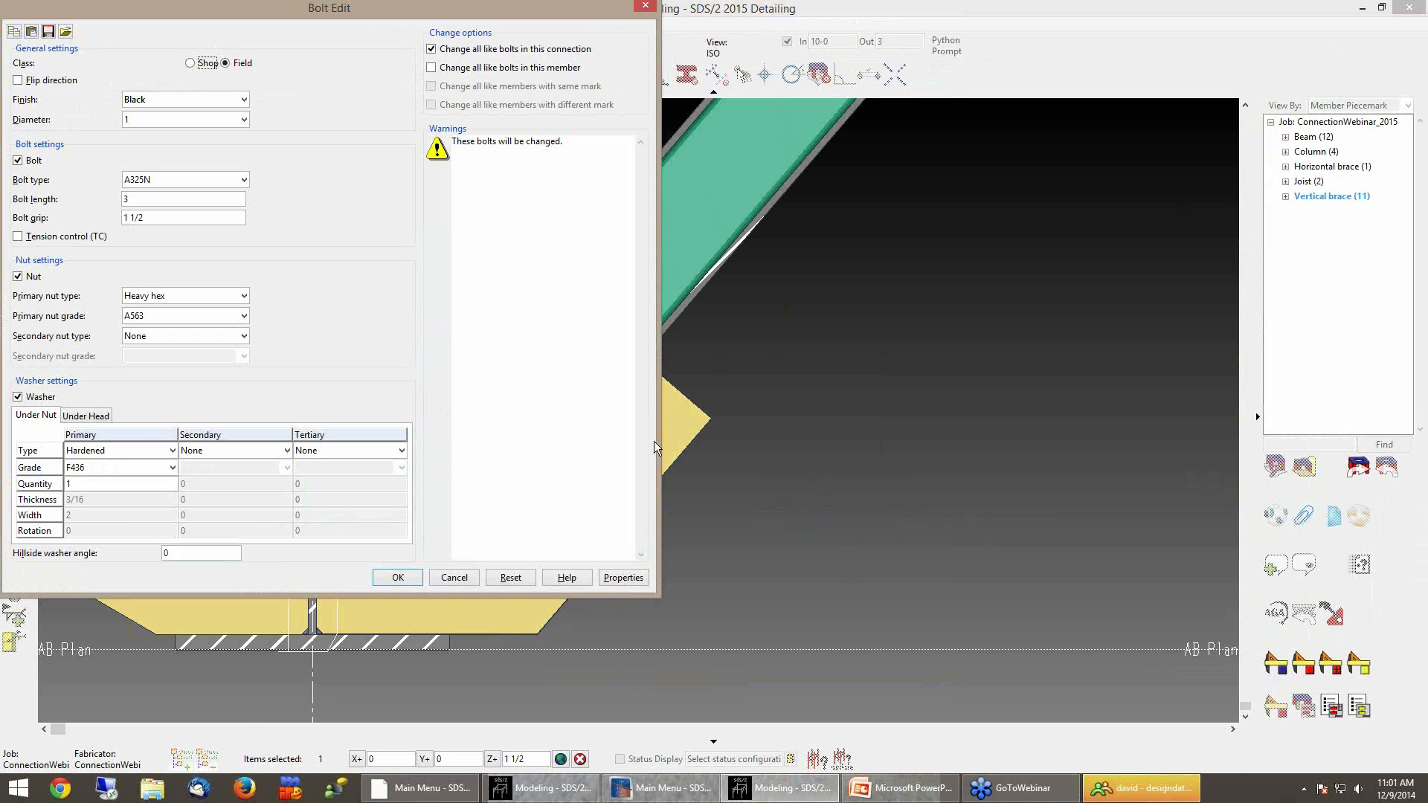
click(453, 579)
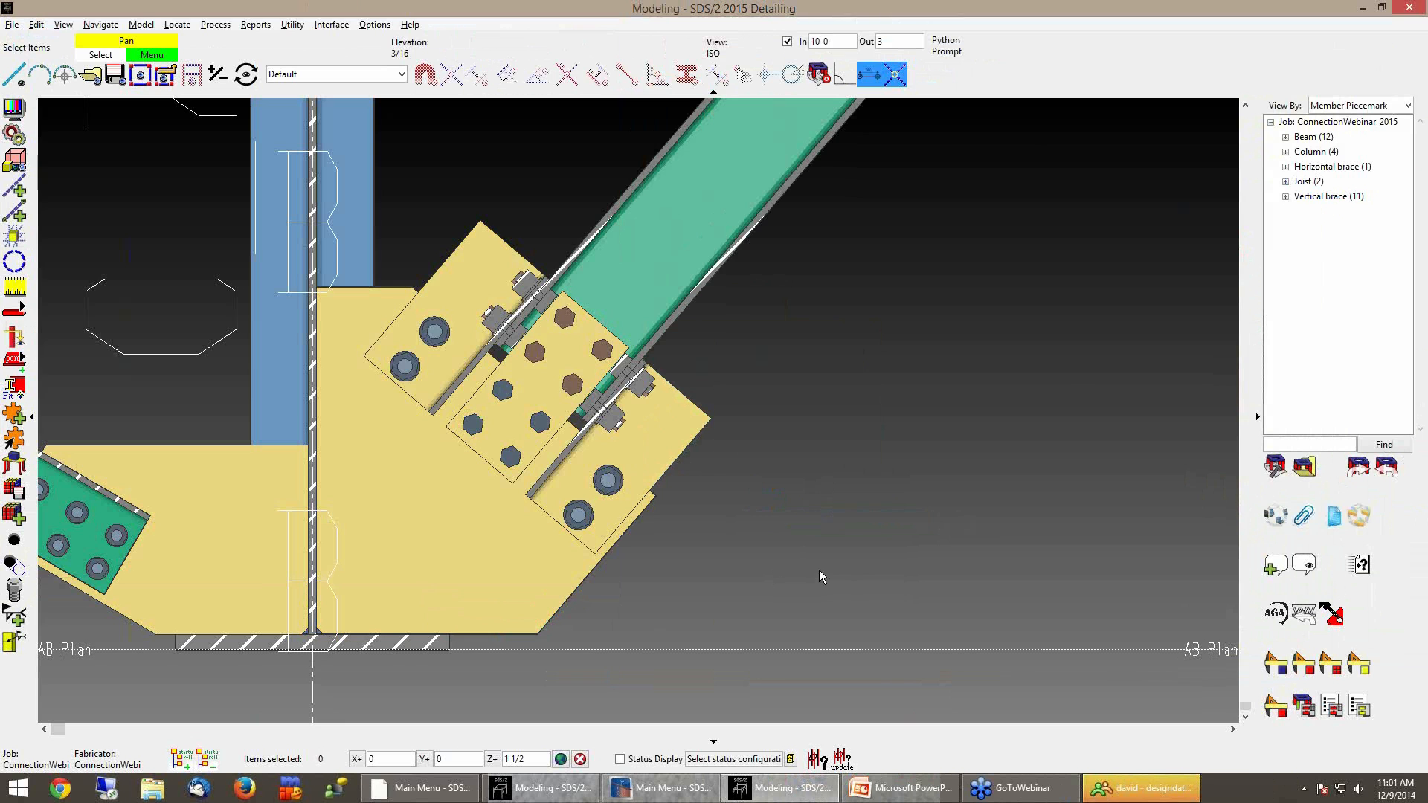
Turn on weld display while viewing the HSS brace VB_57's lower gusset at column C
scroll(767, 577, down, 5)
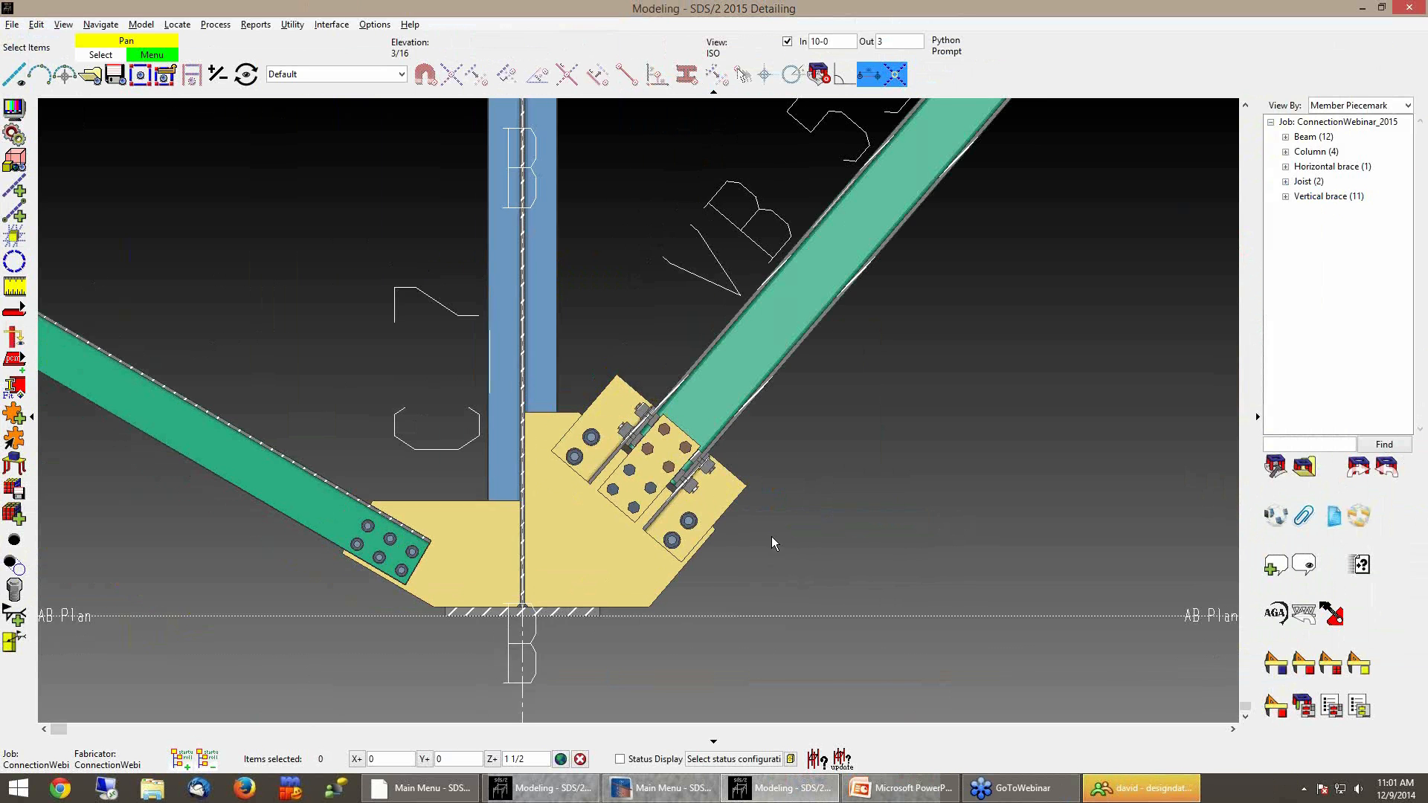
scroll(683, 570, down, 4)
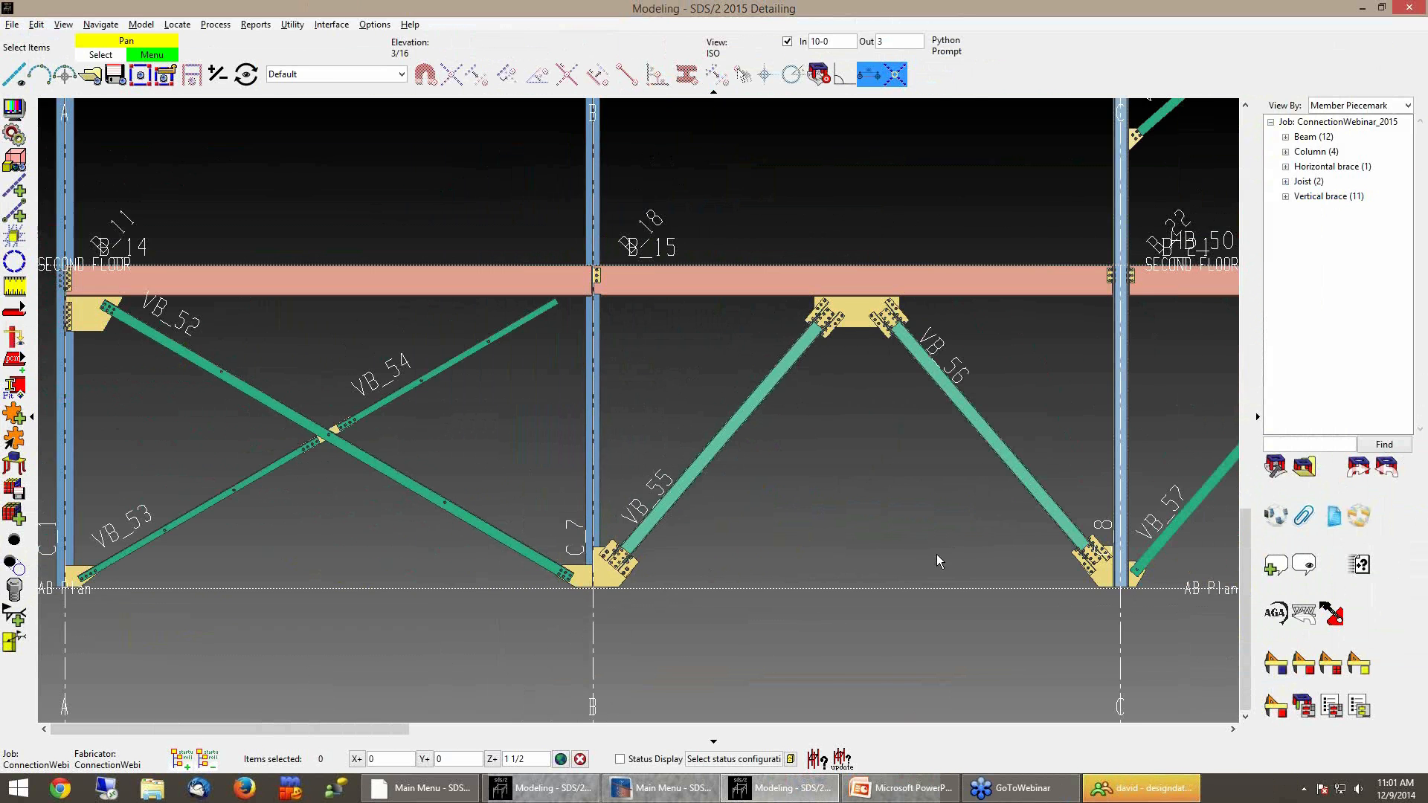
middle_drag(936, 555, 717, 562)
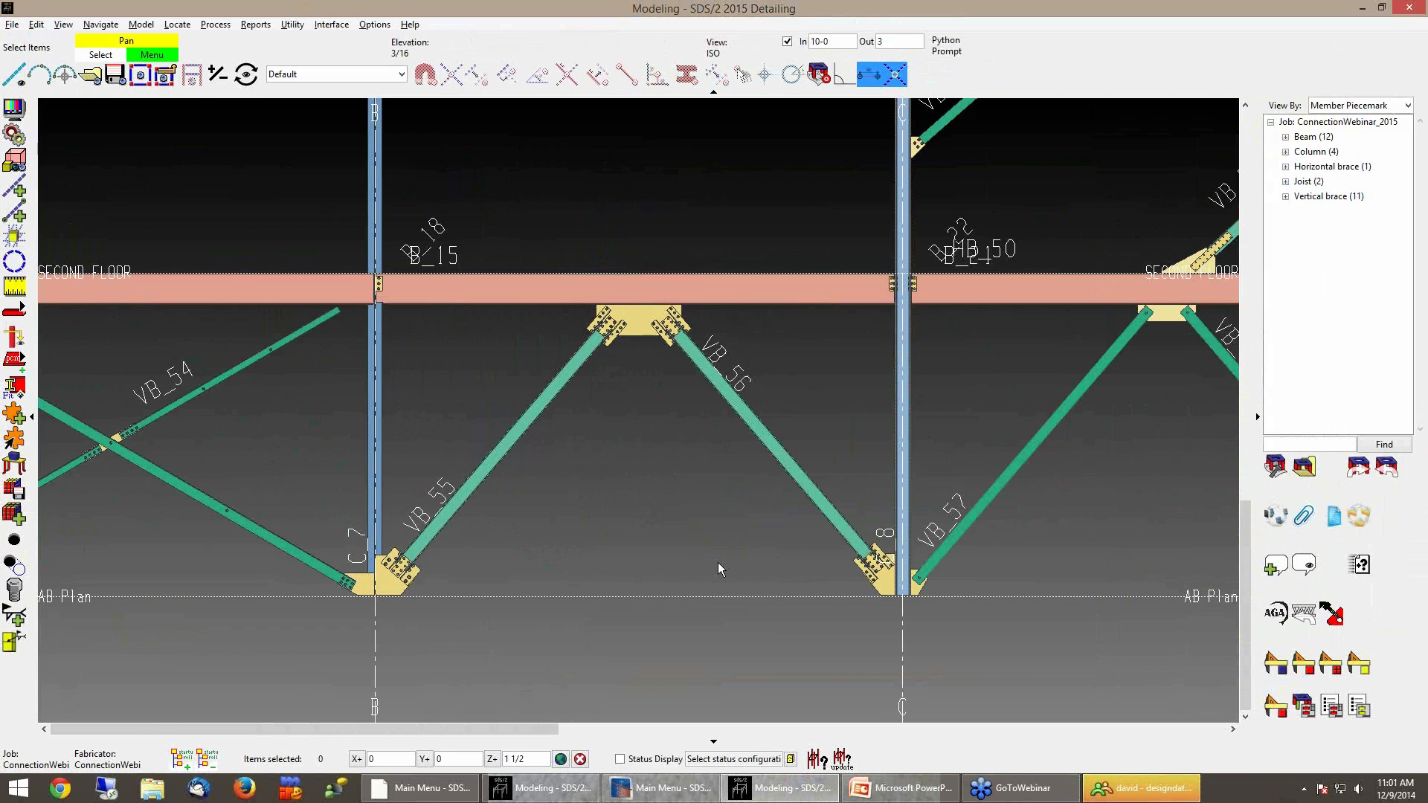
middle_drag(1029, 512, 719, 533)
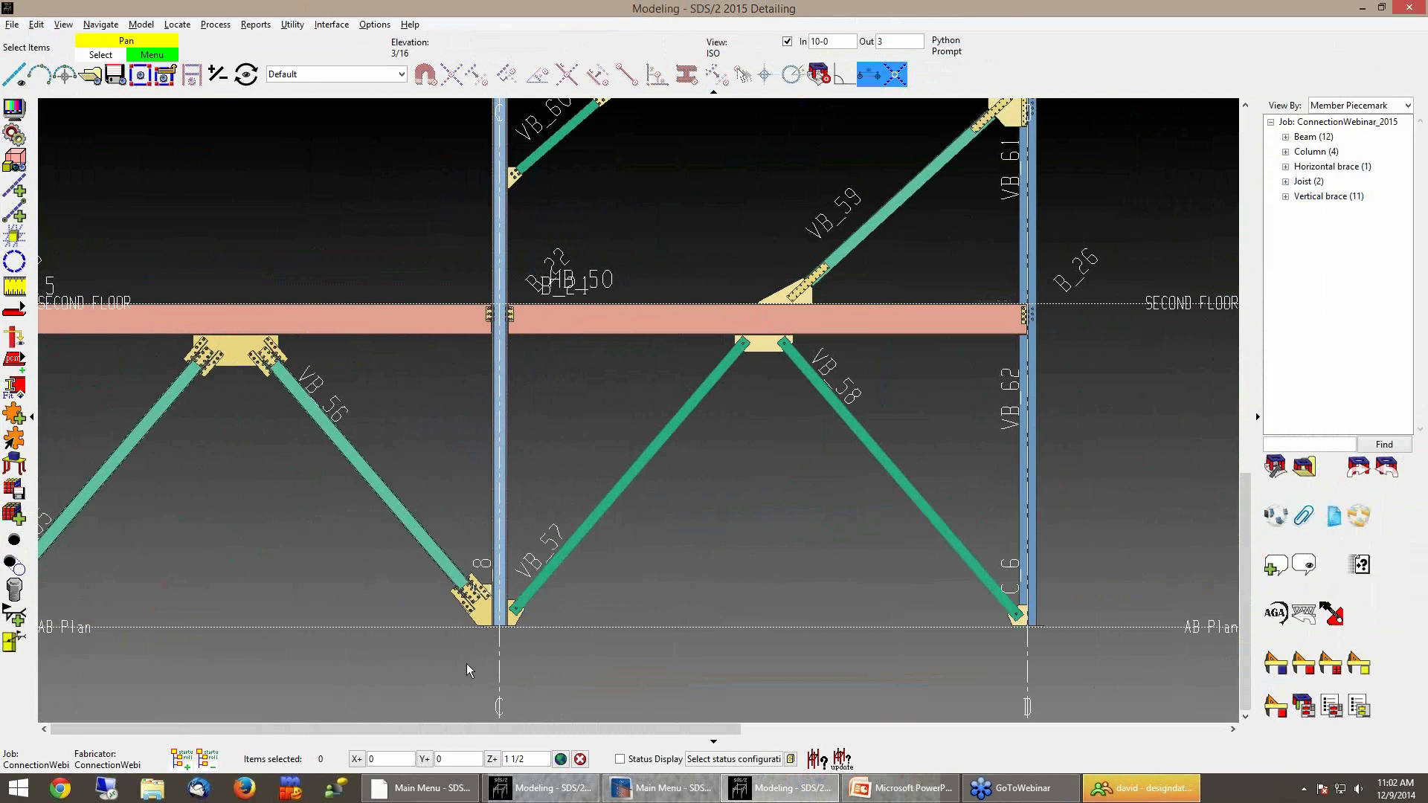
scroll(466, 664, up, 5)
scroll(667, 503, up, 5)
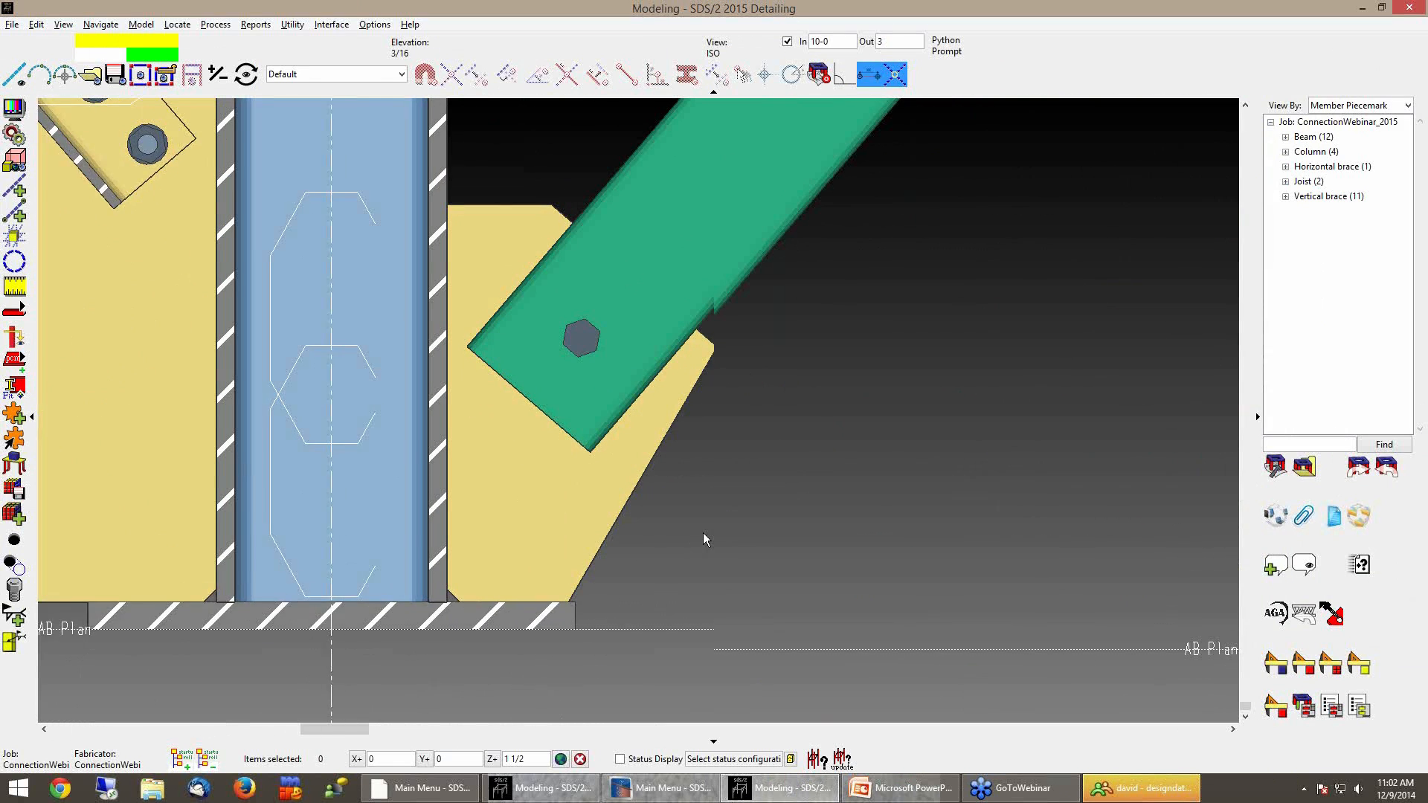
middle_drag(704, 532, 691, 555)
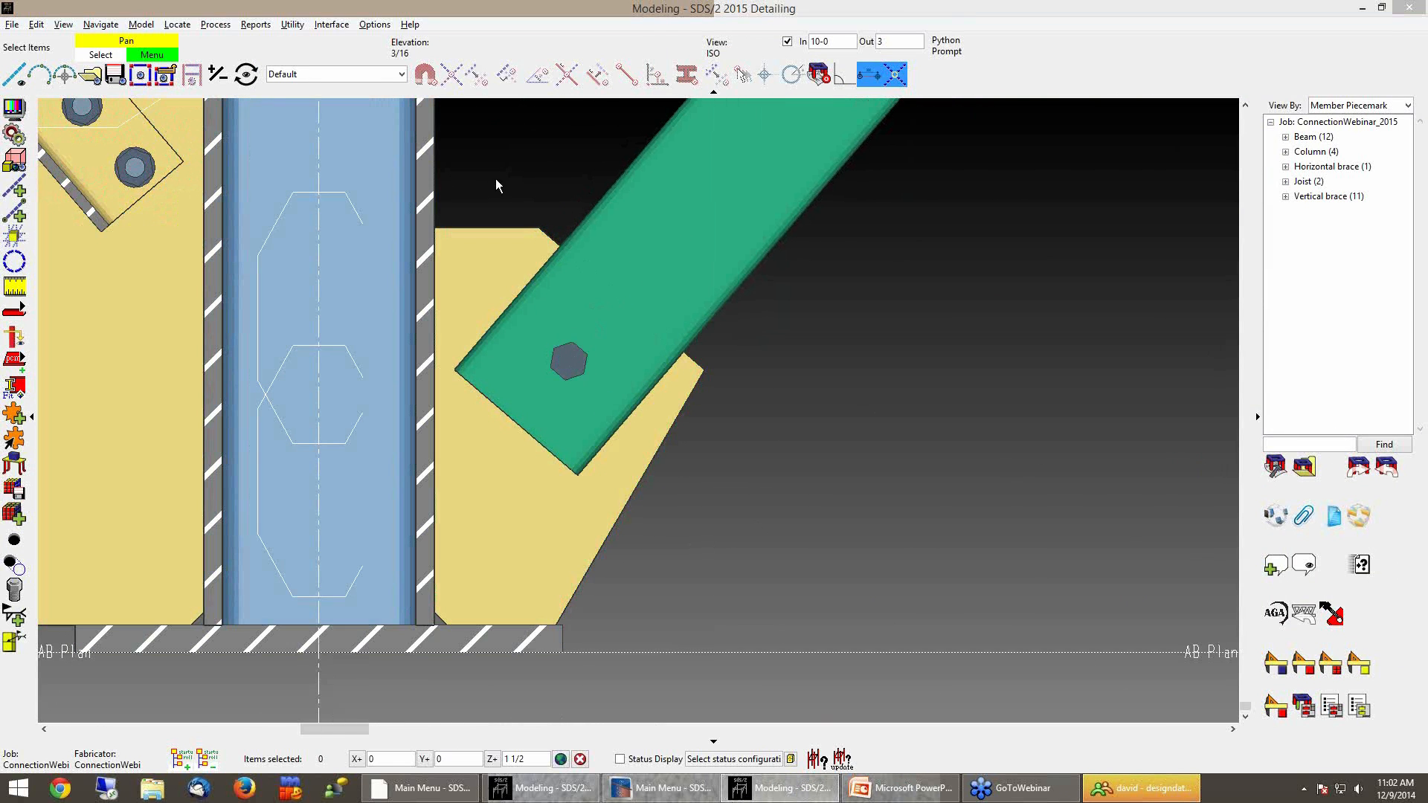
key(d)
click(826, 251)
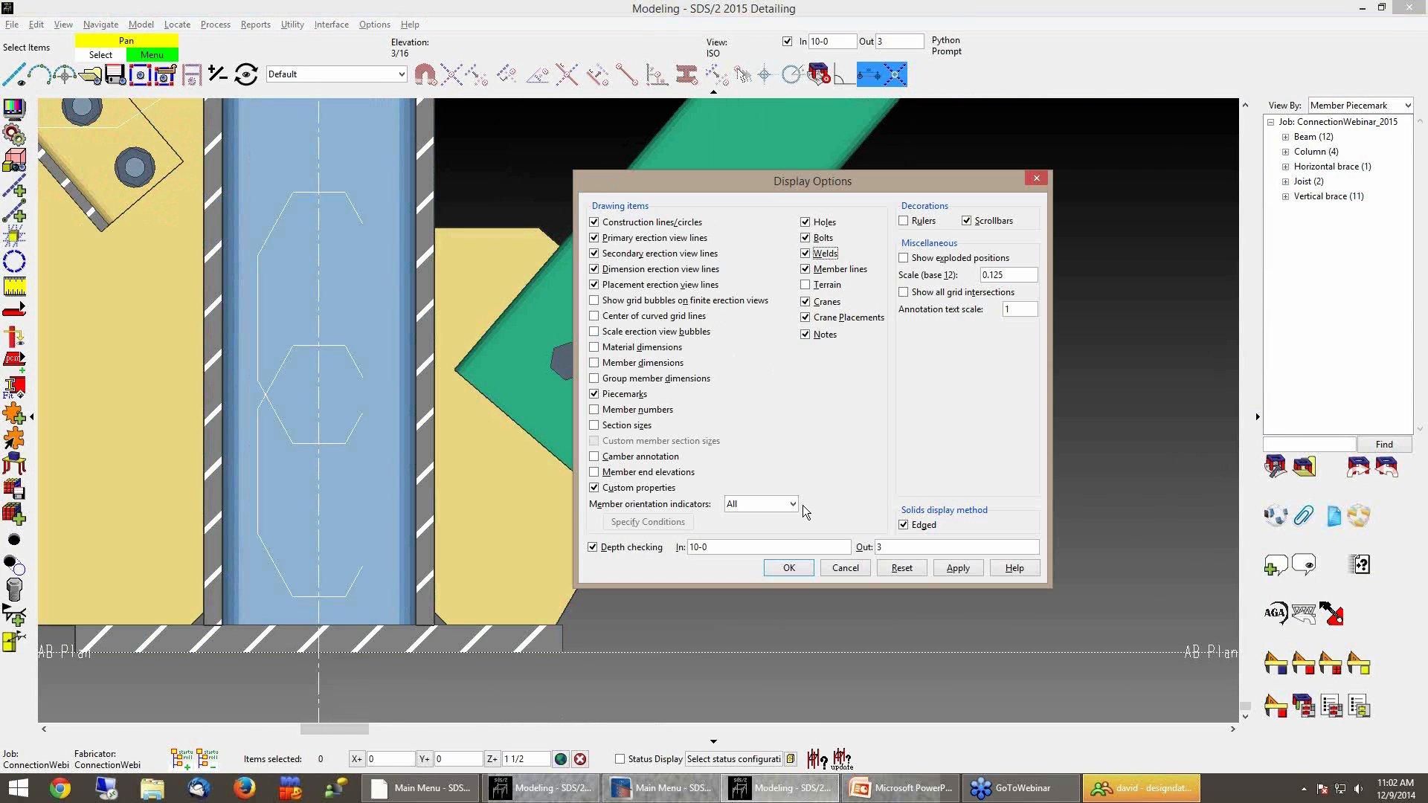
click(788, 568)
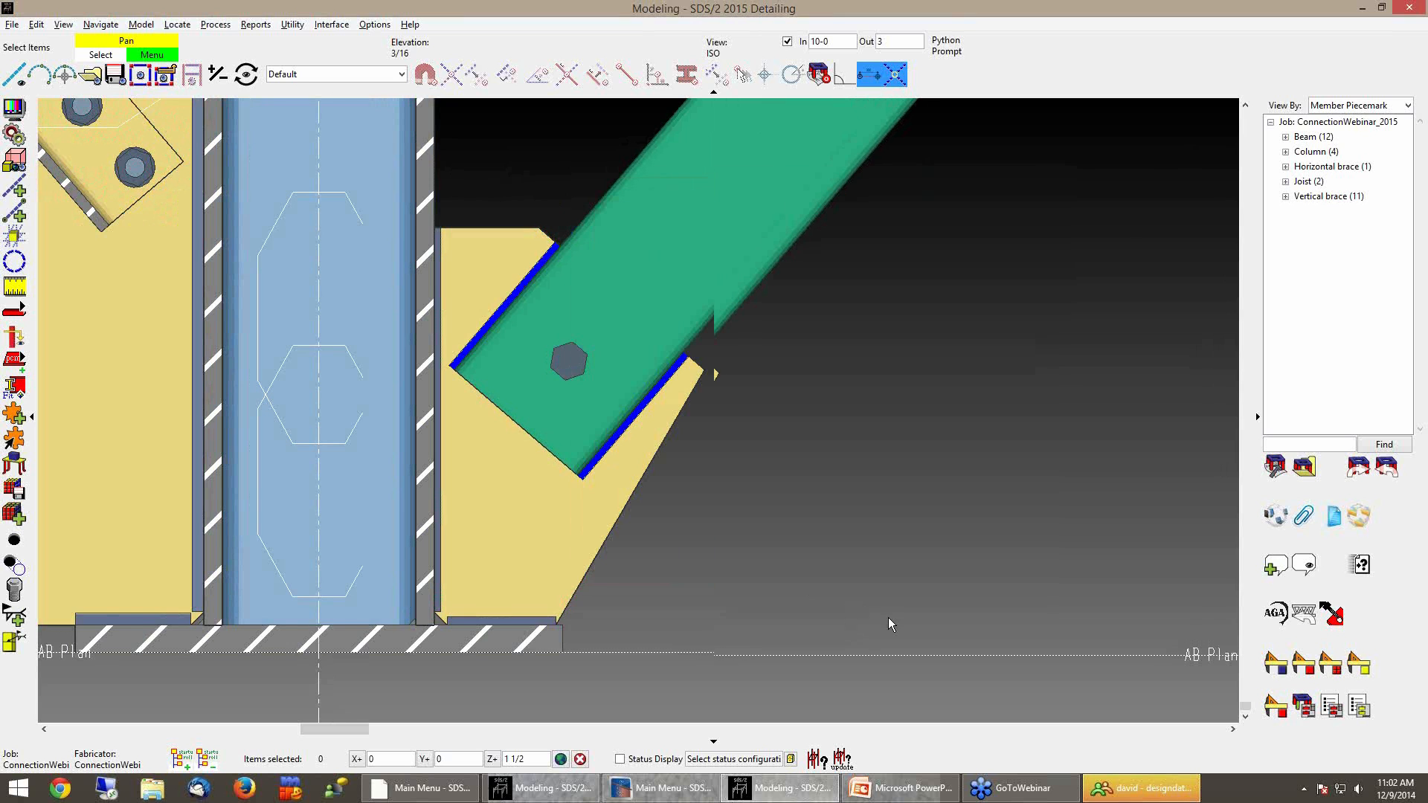
Set the field weld length of VB_57's left-end brace-to-gusset connection to 10
middle_drag(858, 613, 873, 616)
middle_drag(797, 486, 761, 500)
scroll(797, 518, up, 1)
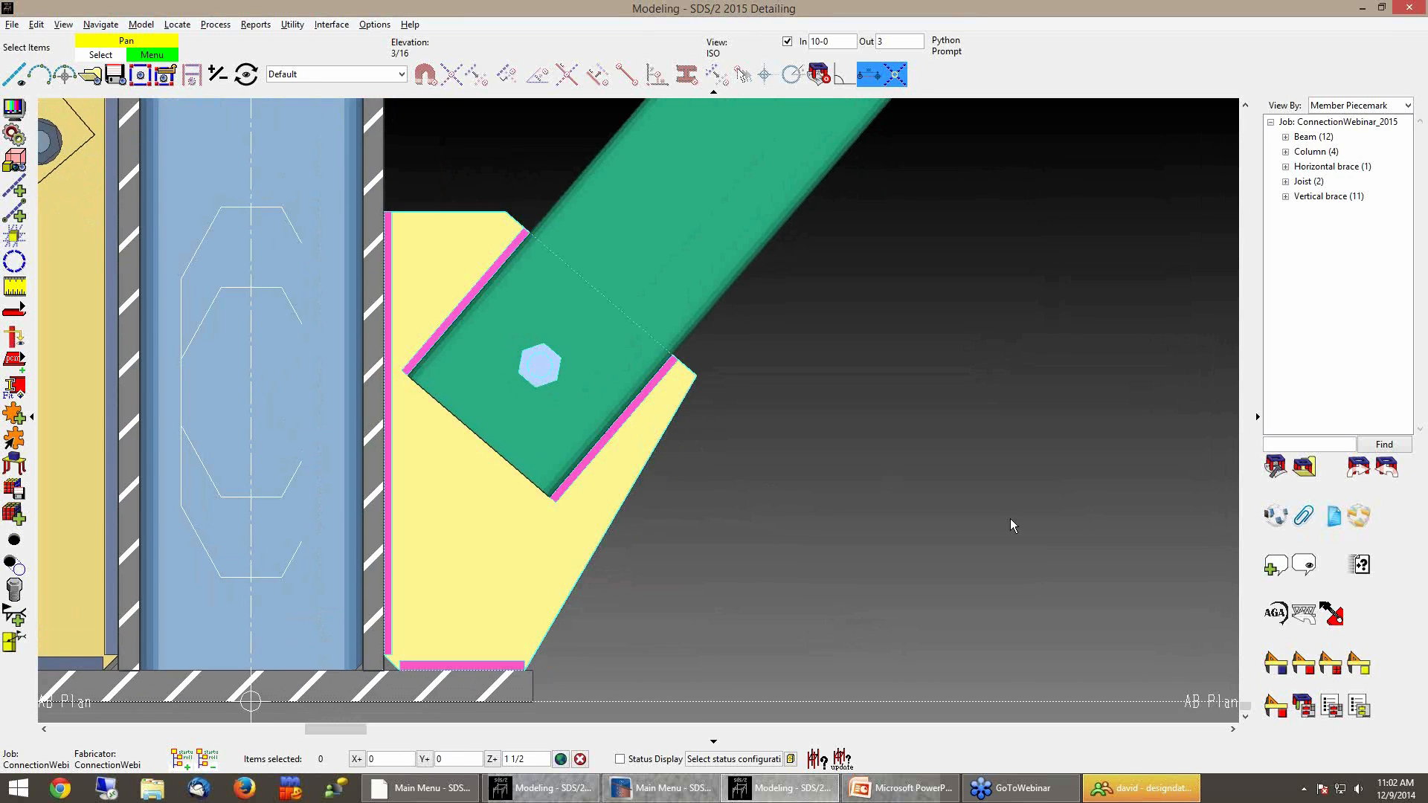
scroll(375, 538, down, 1)
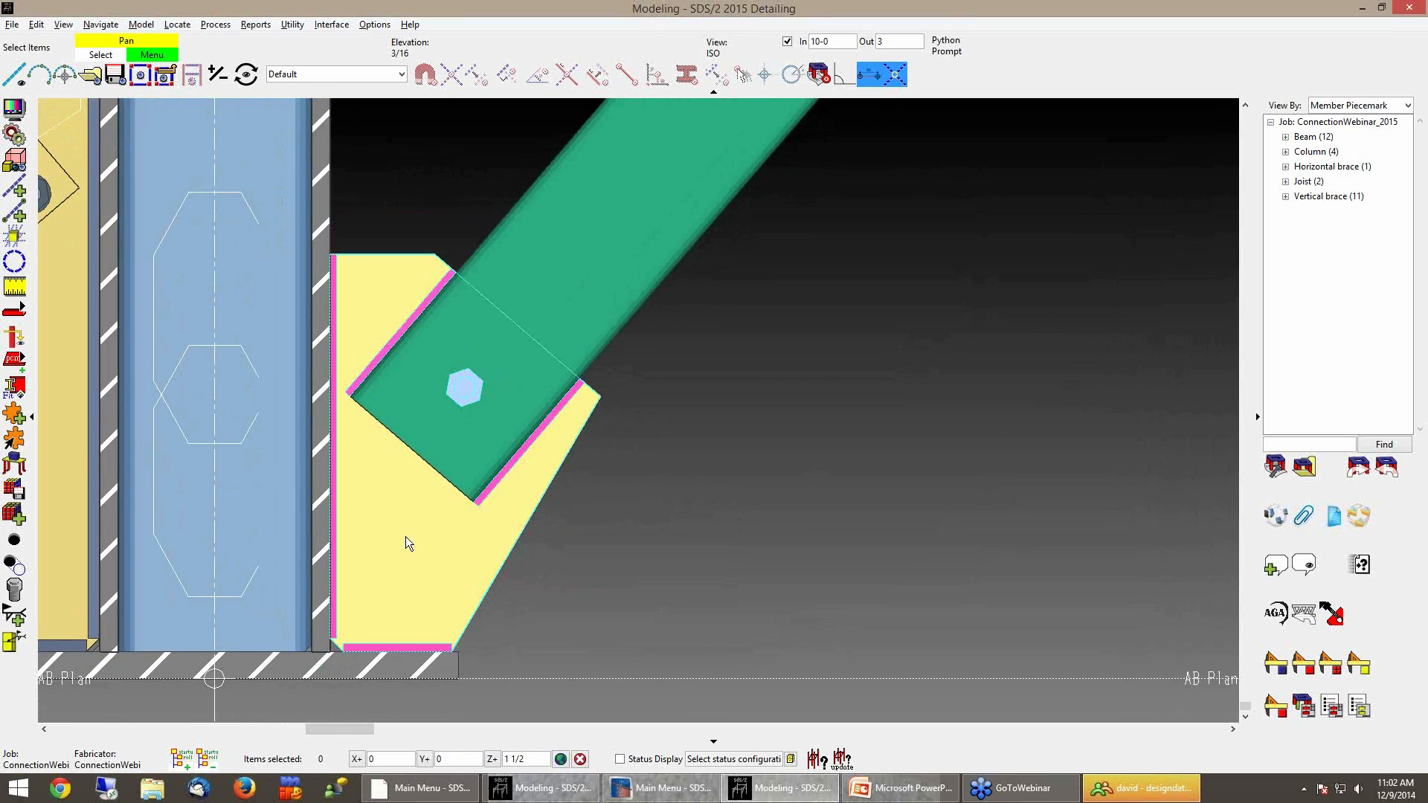
click(439, 578)
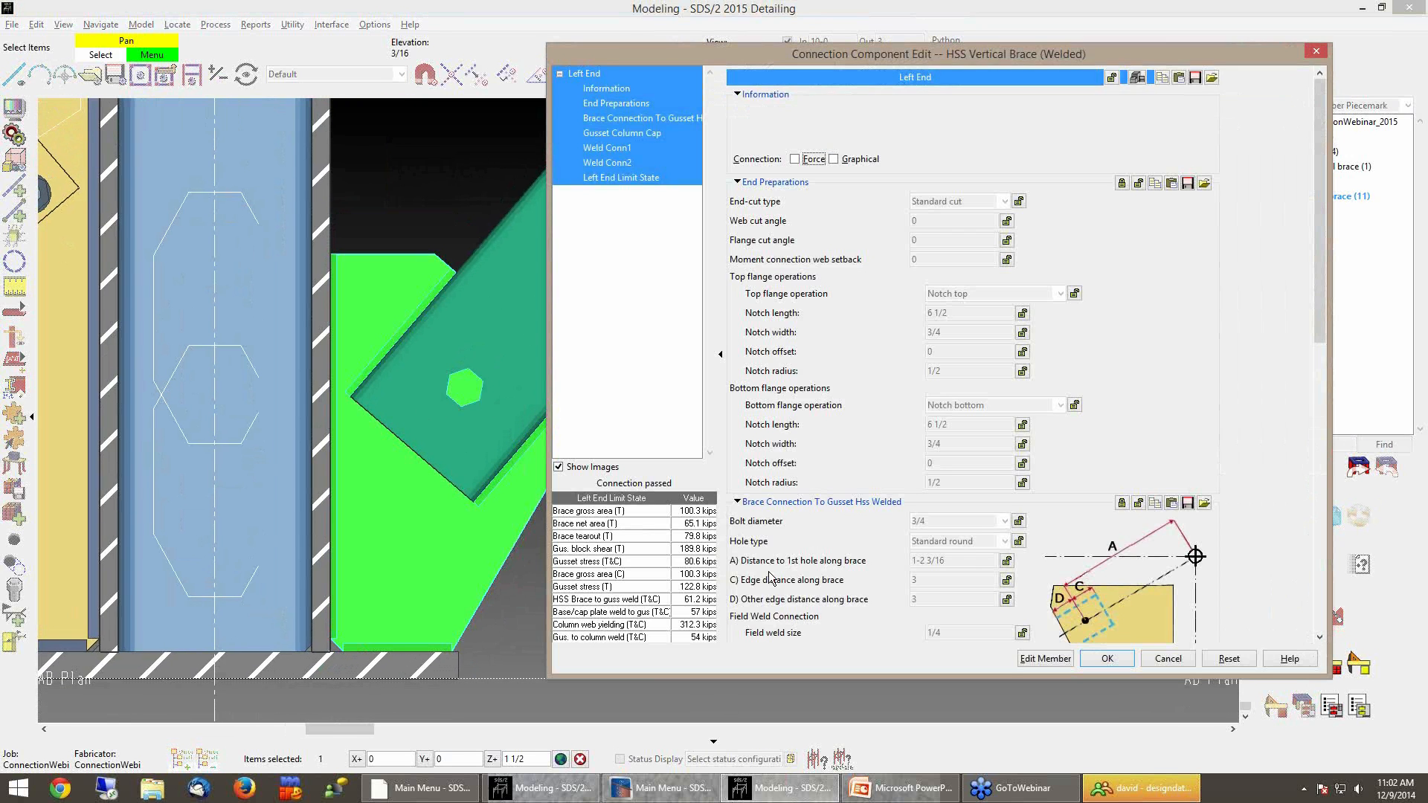
drag(845, 57, 865, 55)
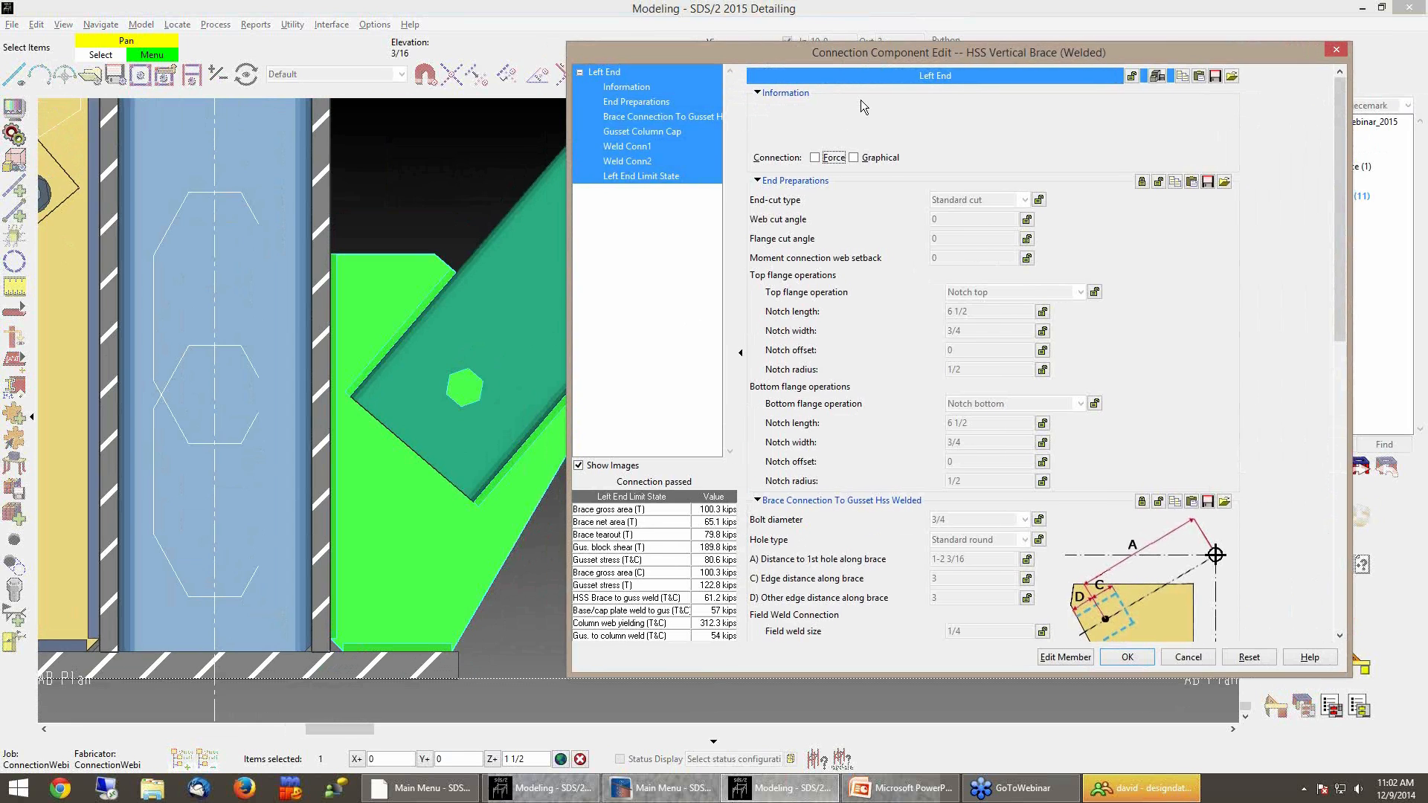
click(628, 116)
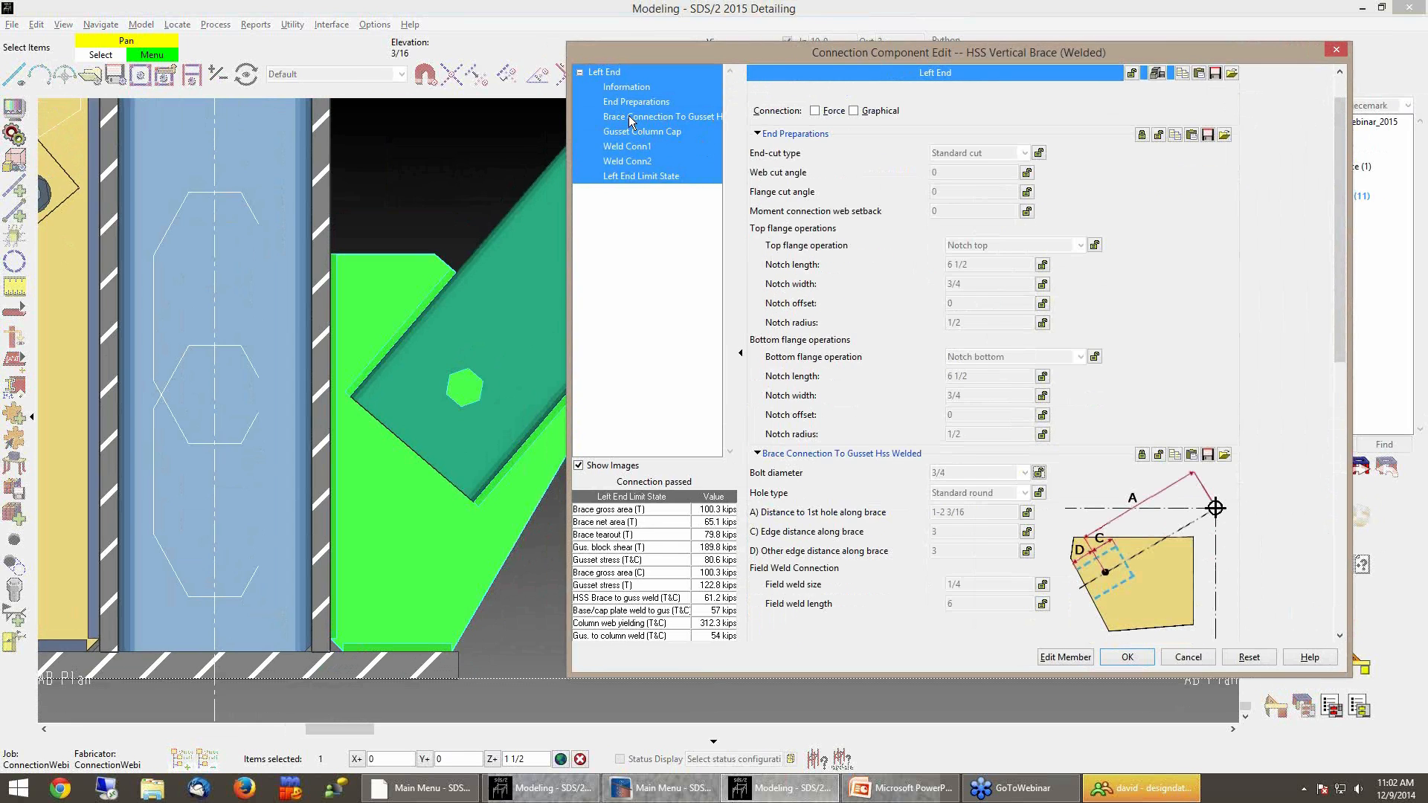
scroll(899, 471, down, 3)
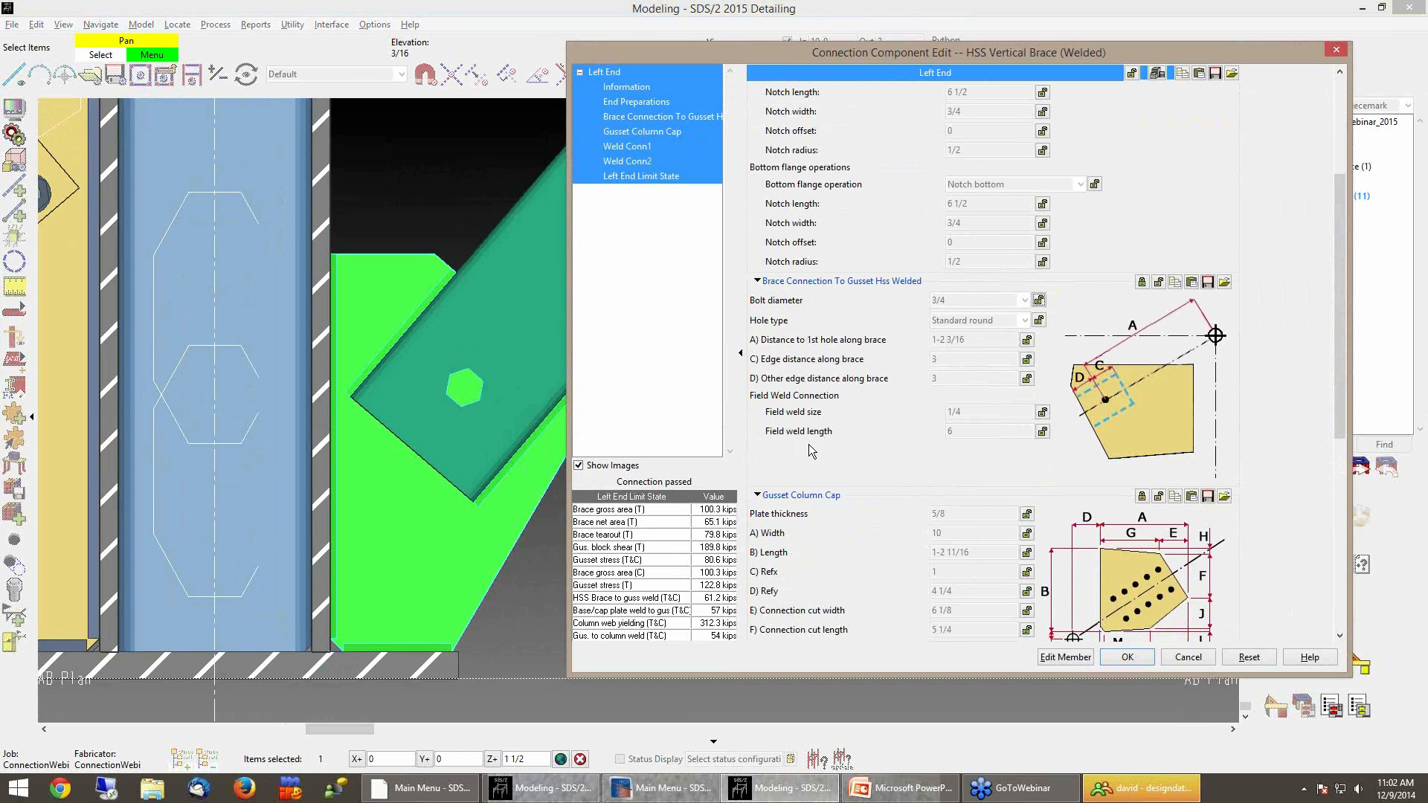
click(1042, 432)
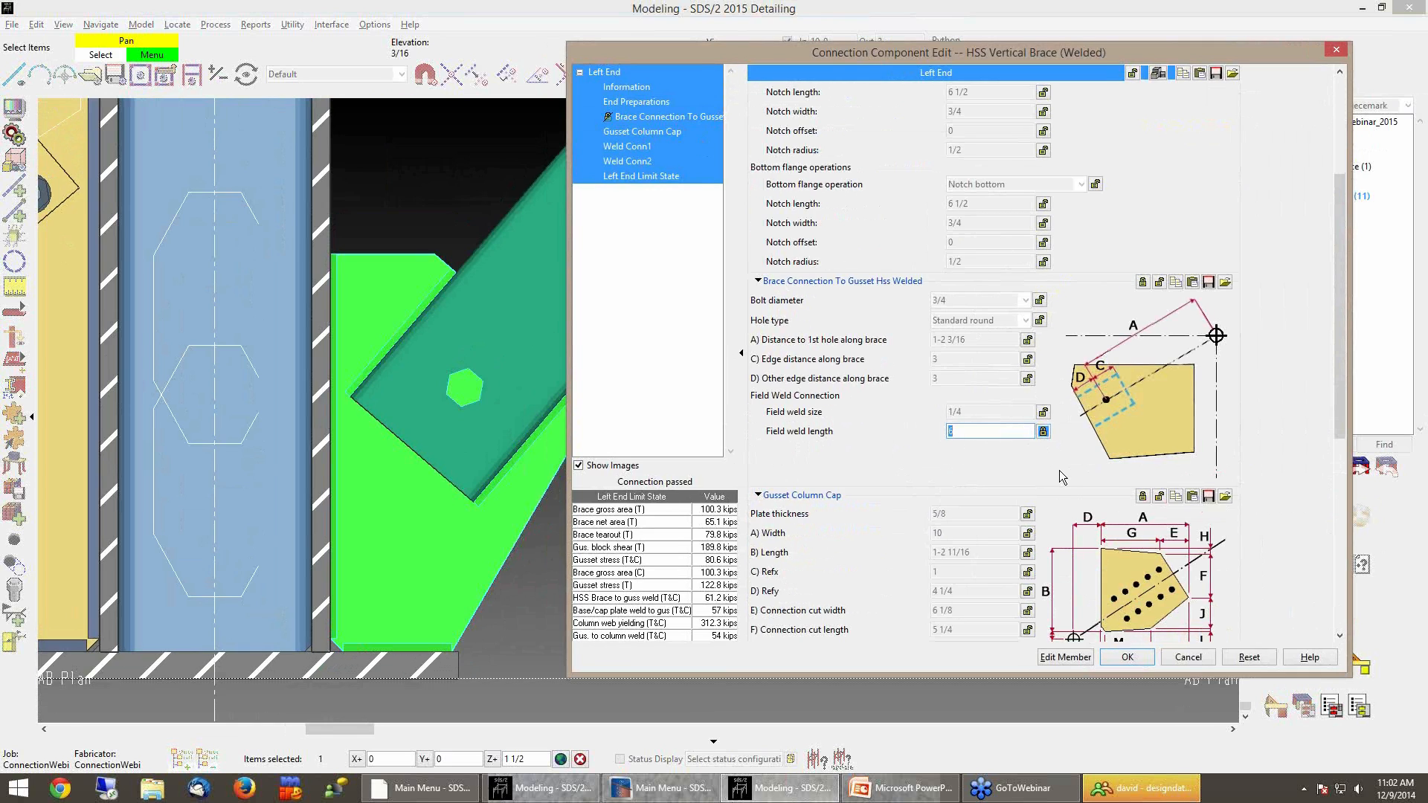
text(10)
key(Tab)
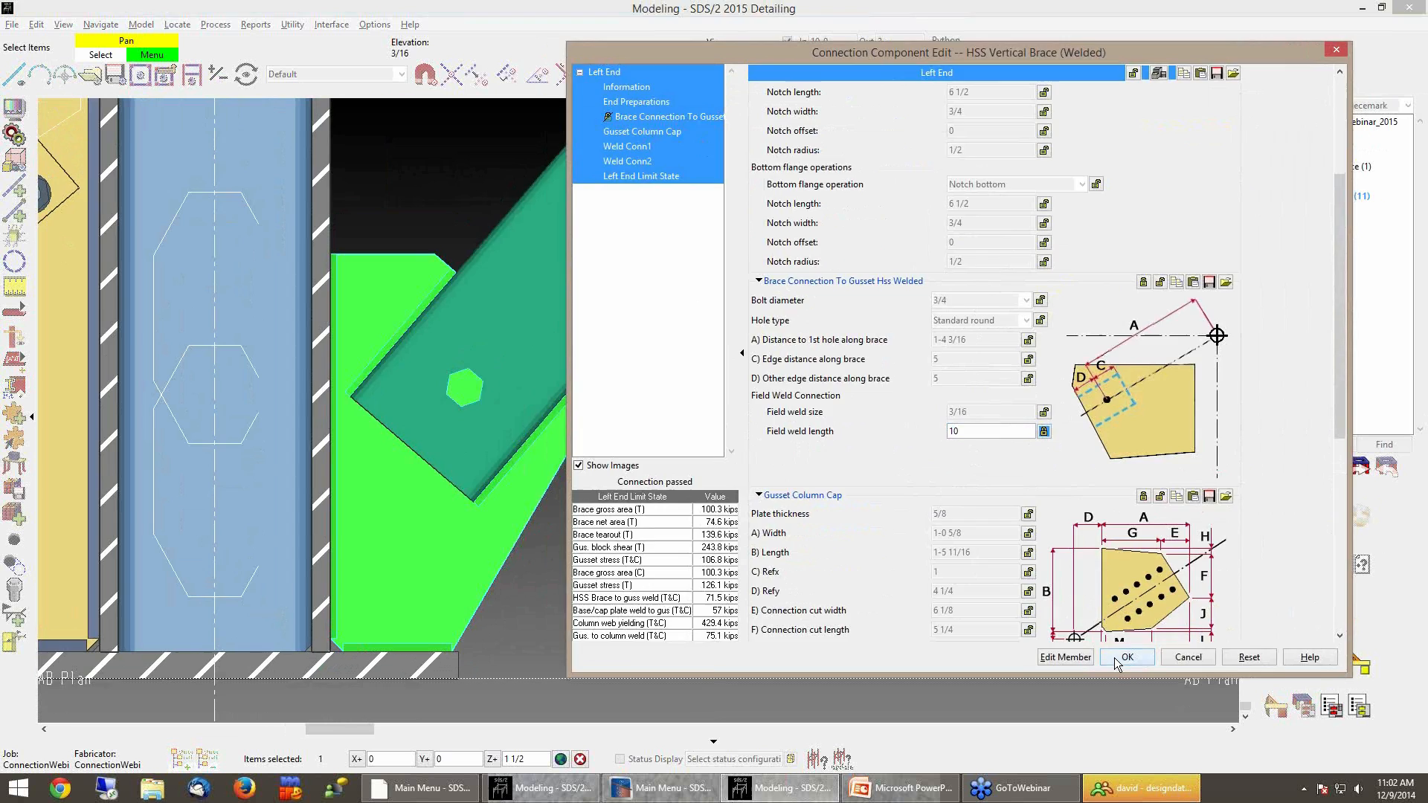
click(1126, 657)
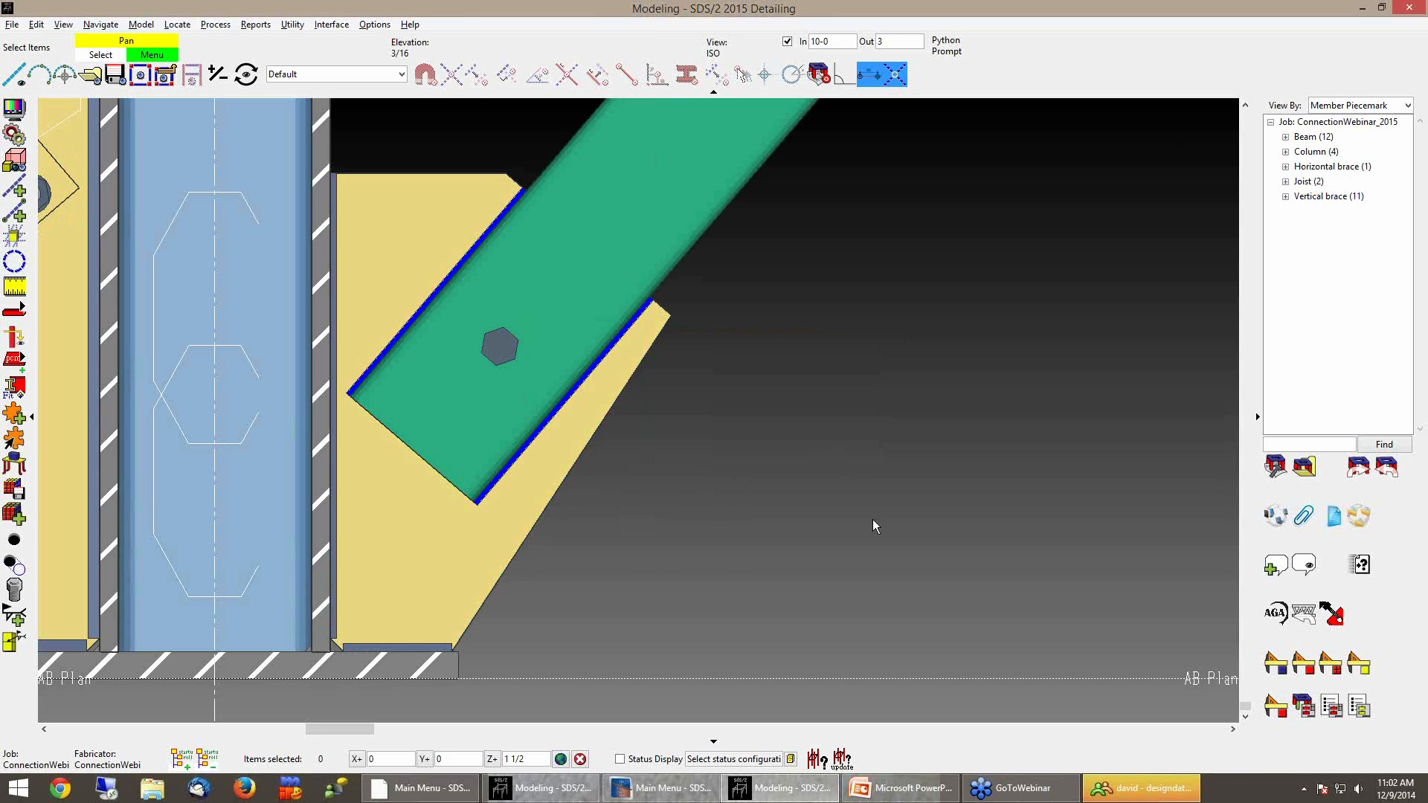
scroll(897, 520, down, 5)
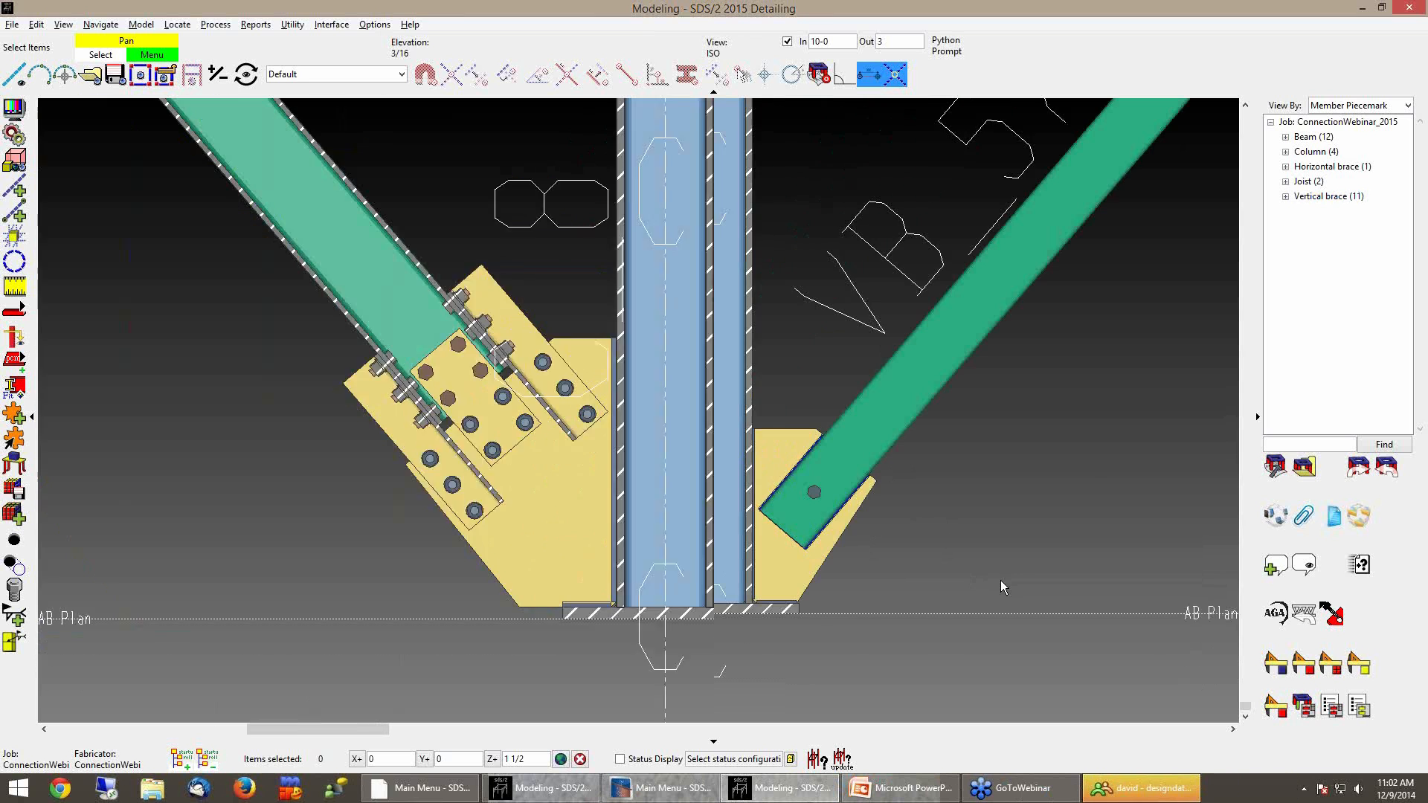
Change beam member 12's right-end connection to a Bolted moment connection at the column
middle_drag(855, 612, 853, 615)
scroll(854, 604, down, 5)
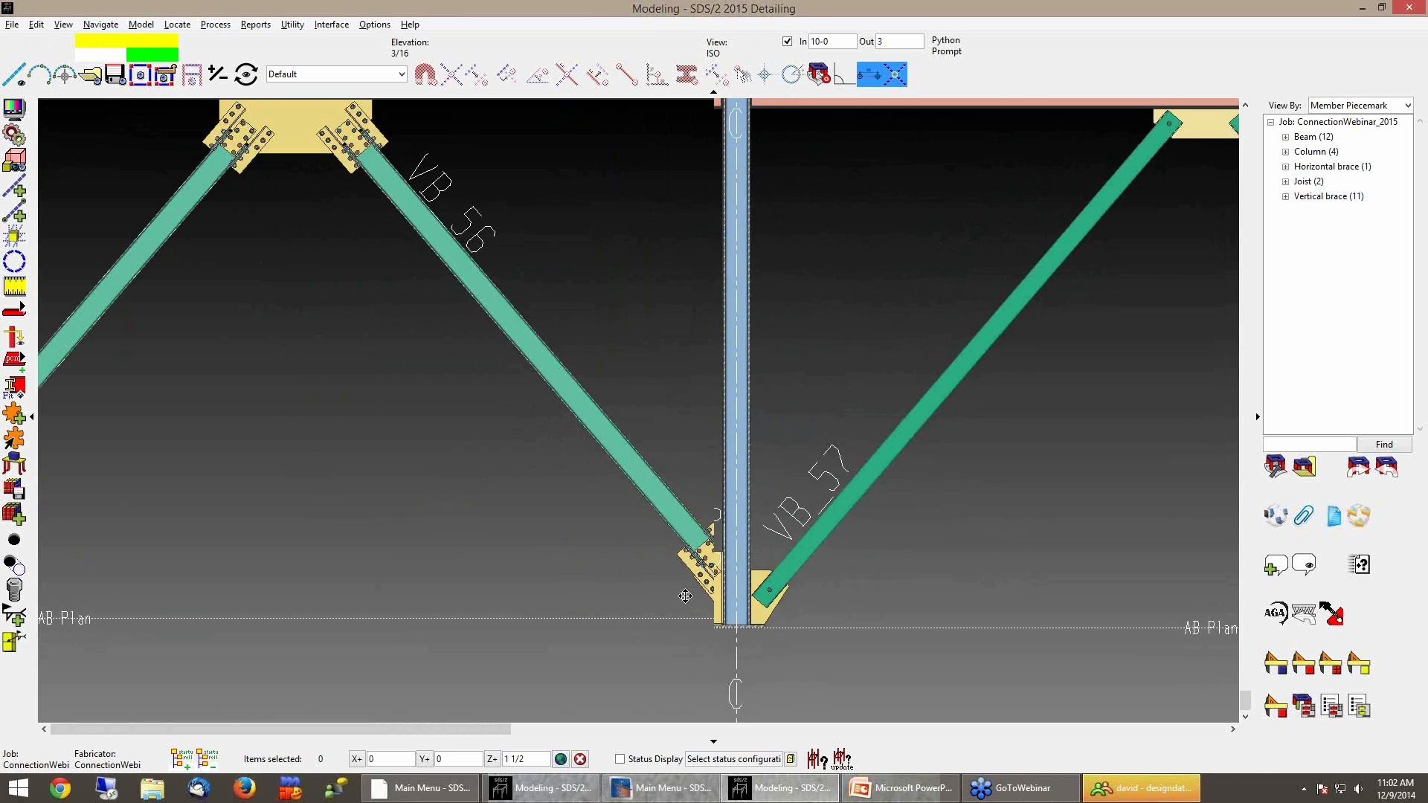
middle_drag(960, 547, 759, 575)
scroll(758, 577, down, 2)
shift+middle_drag(708, 463, 793, 544)
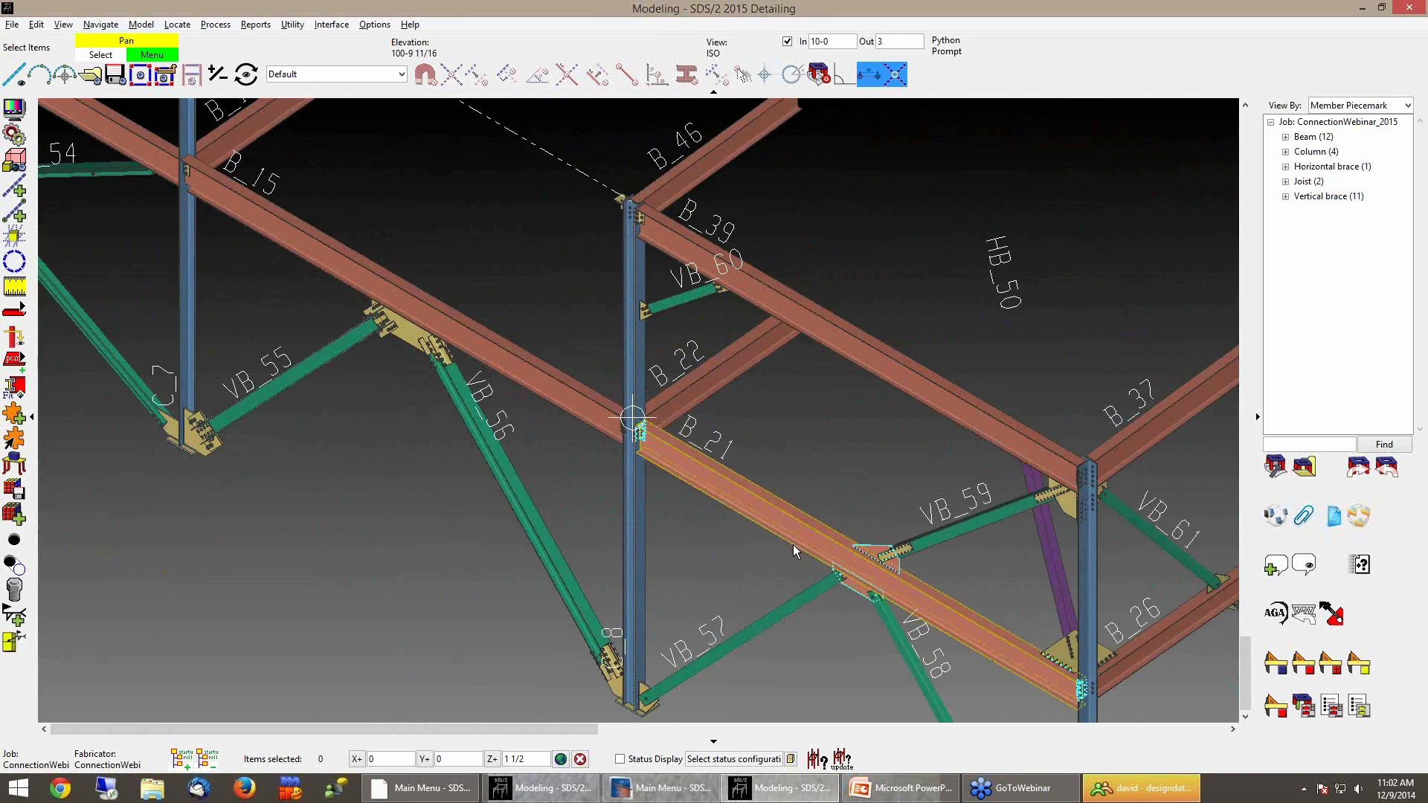
click(788, 42)
scroll(734, 324, down, 6)
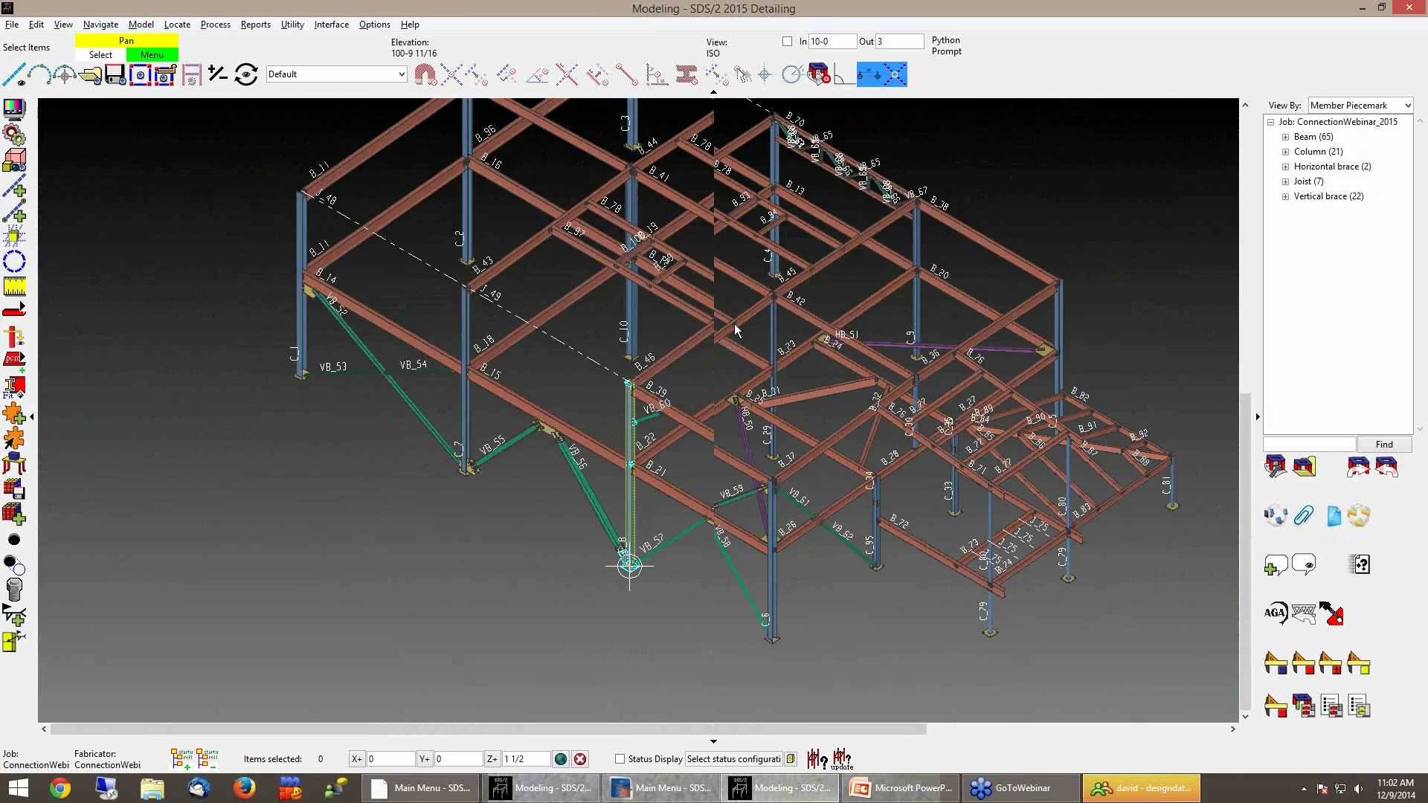
scroll(734, 517, up, 2)
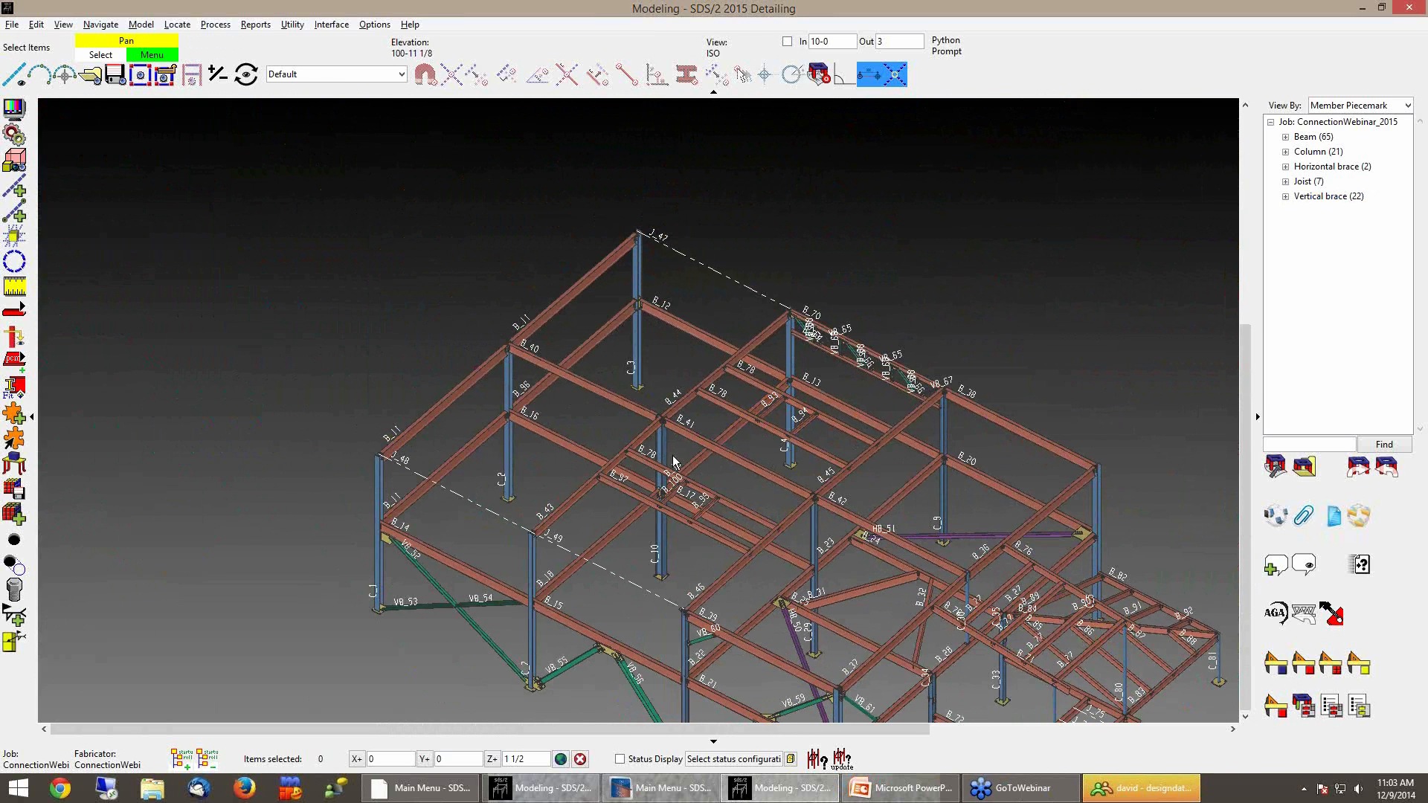
scroll(628, 316, up, 4)
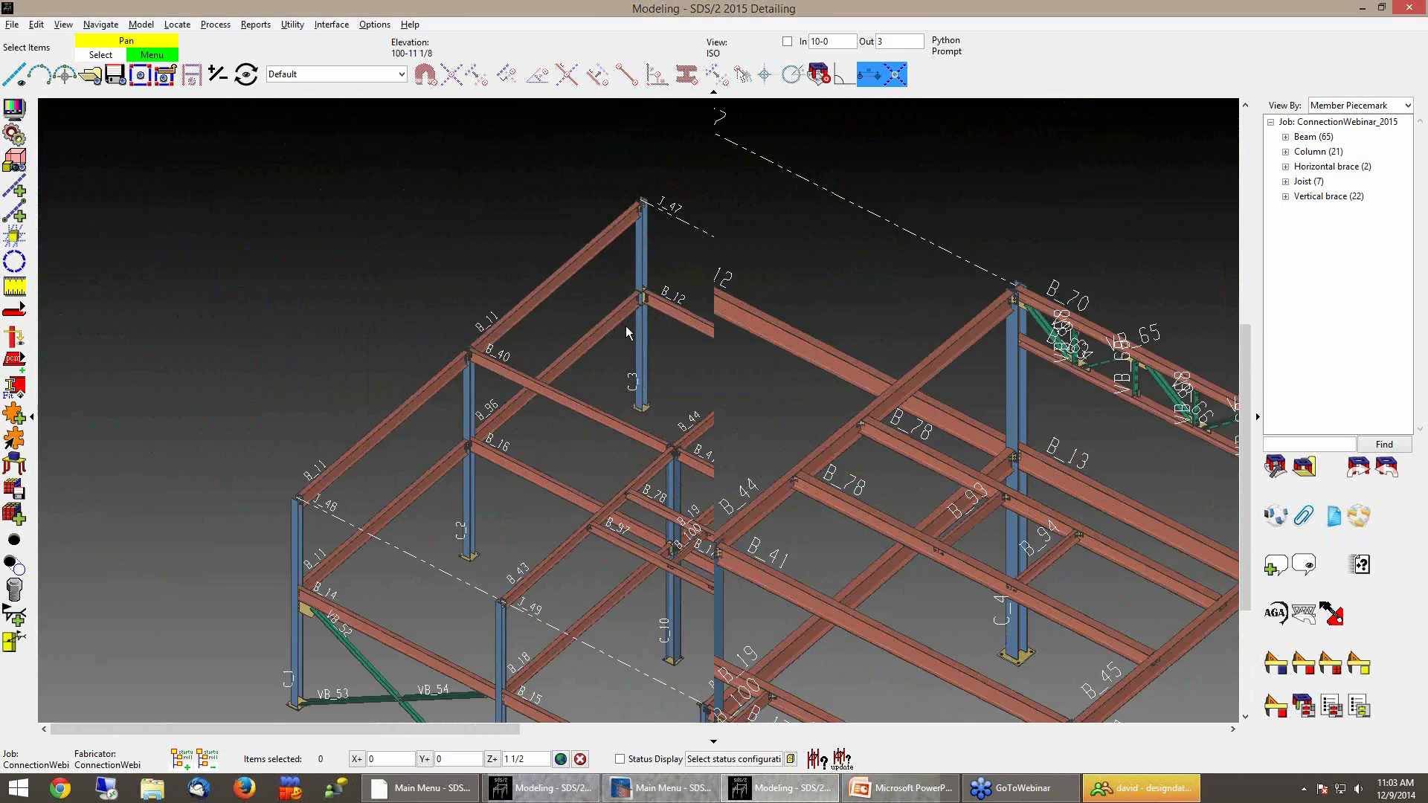
scroll(575, 487, up, 8)
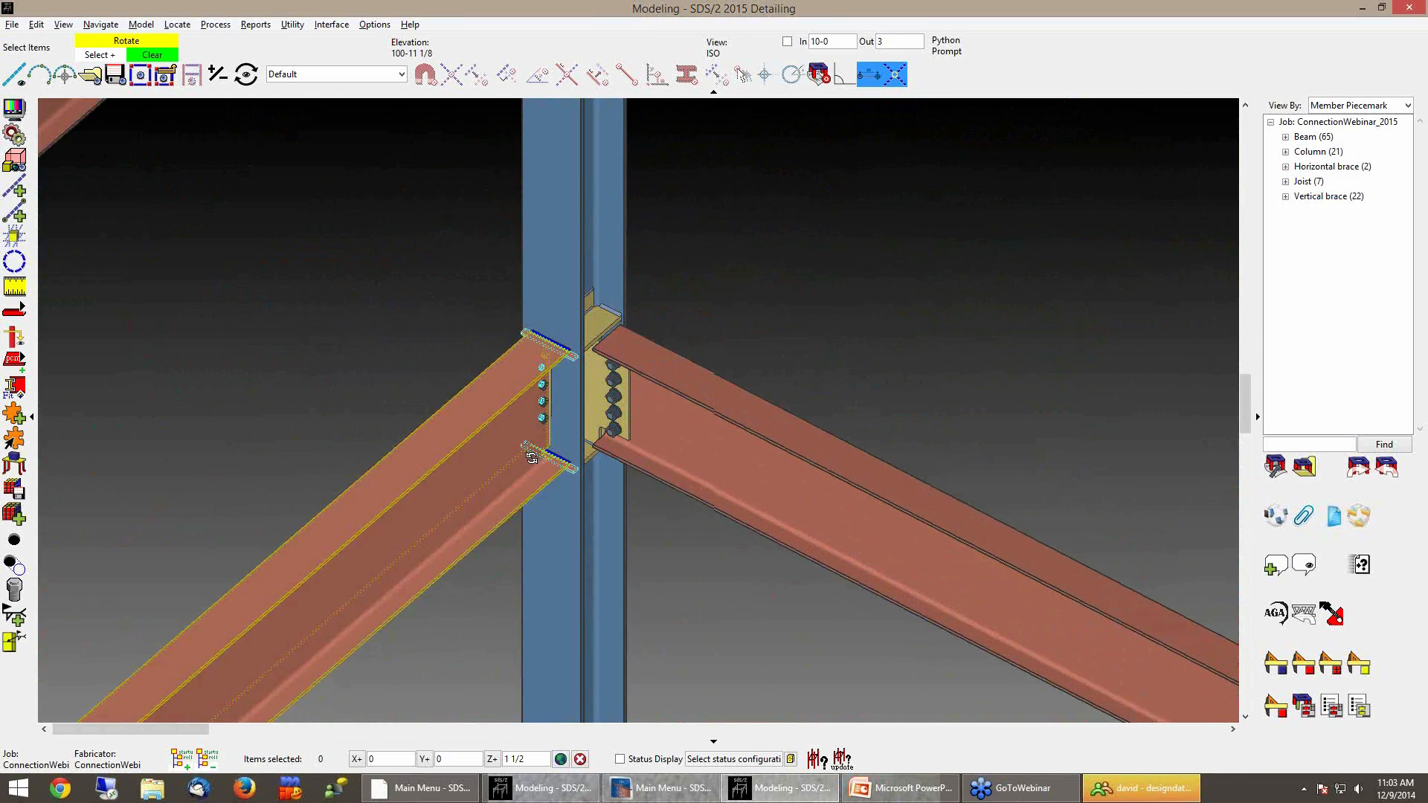
scroll(510, 443, up, 2)
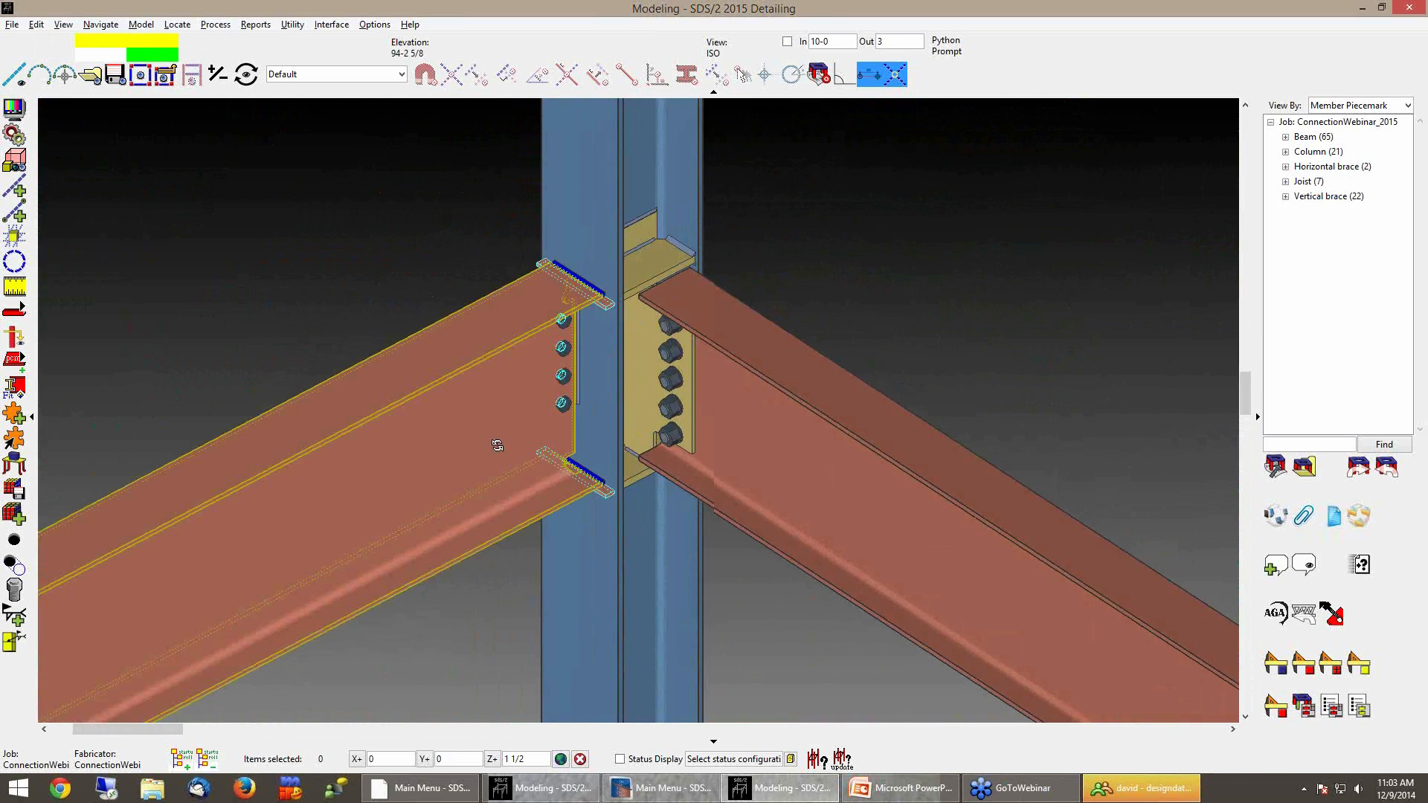
scroll(411, 223, up, 4)
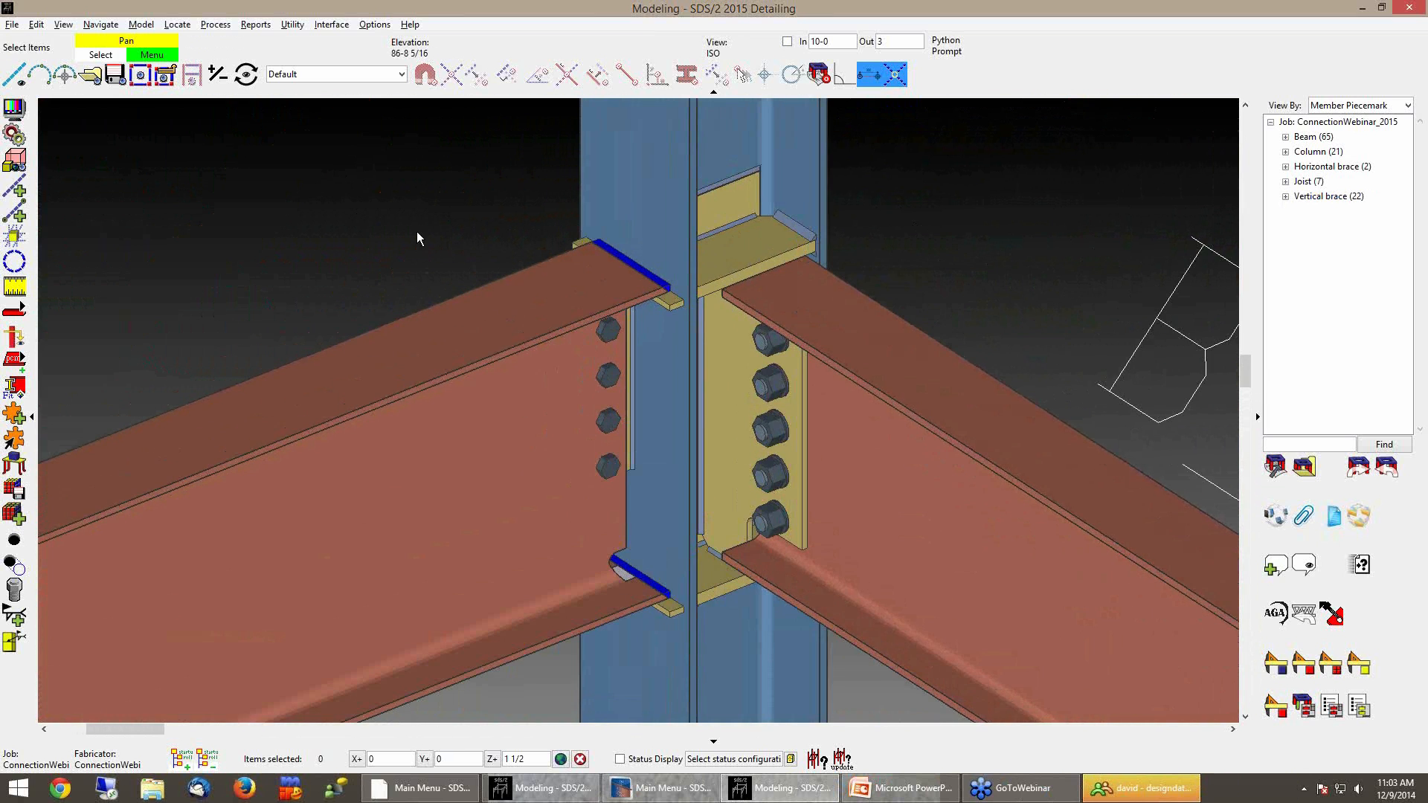
middle_drag(409, 268, 422, 238)
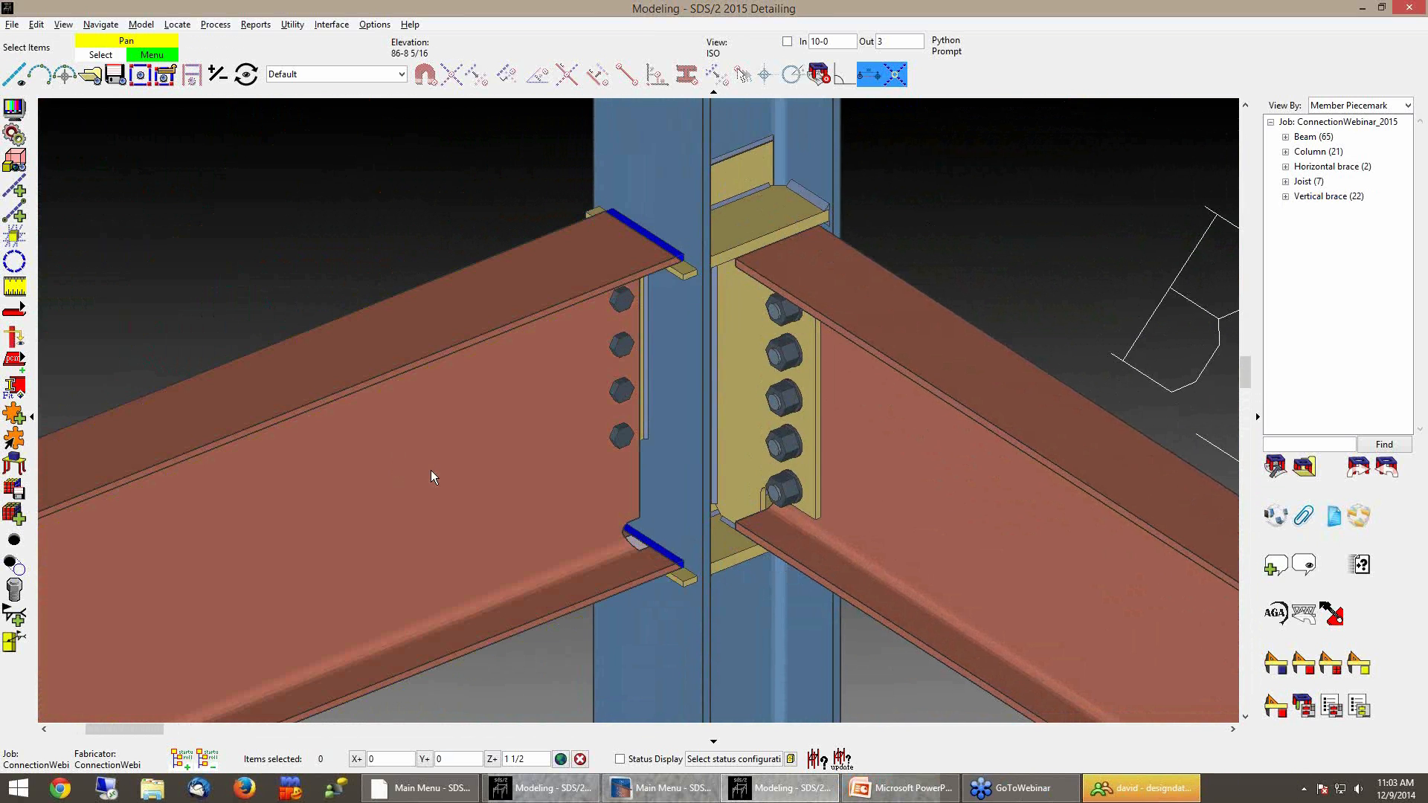
double_click(431, 470)
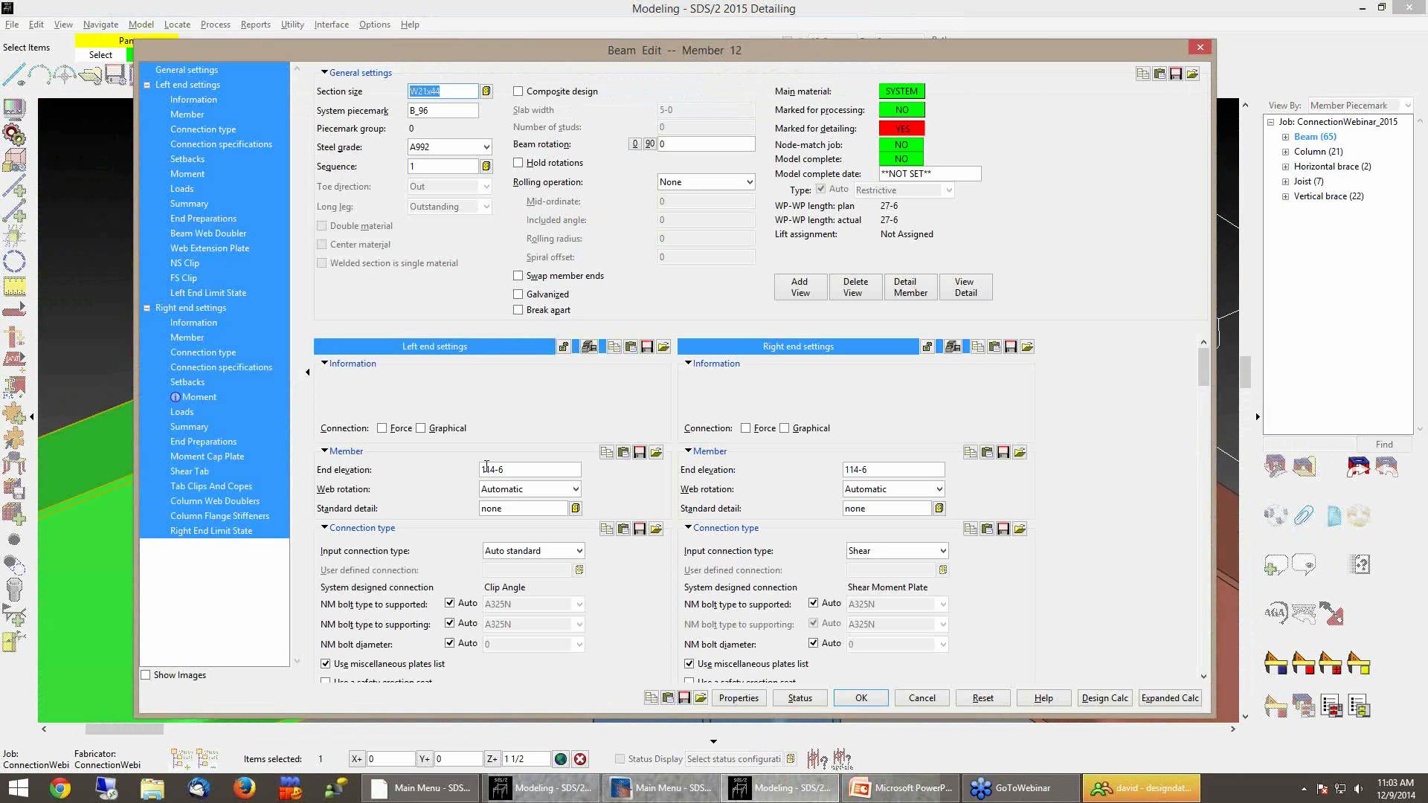
click(899, 552)
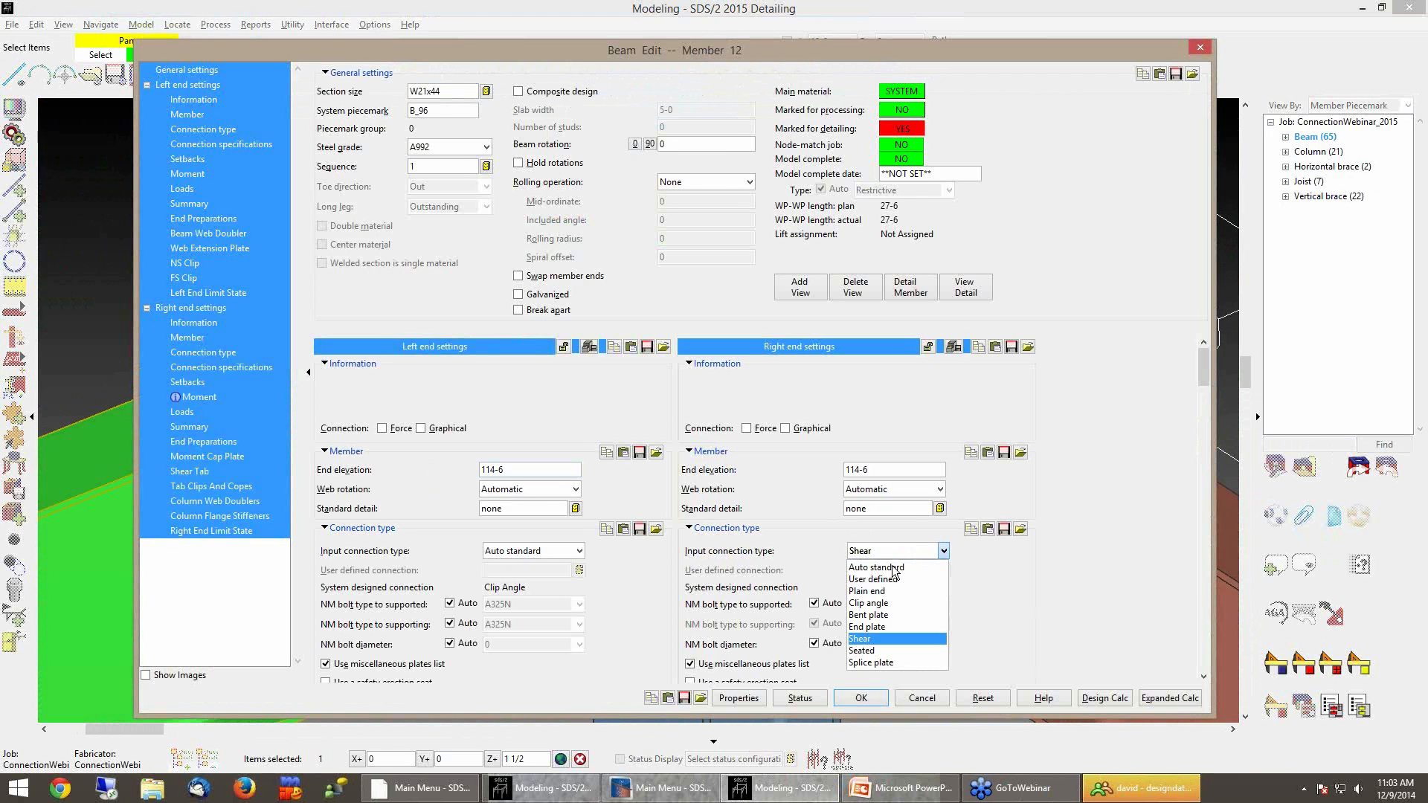
click(1065, 588)
drag(1200, 357, 1206, 434)
click(889, 458)
click(885, 491)
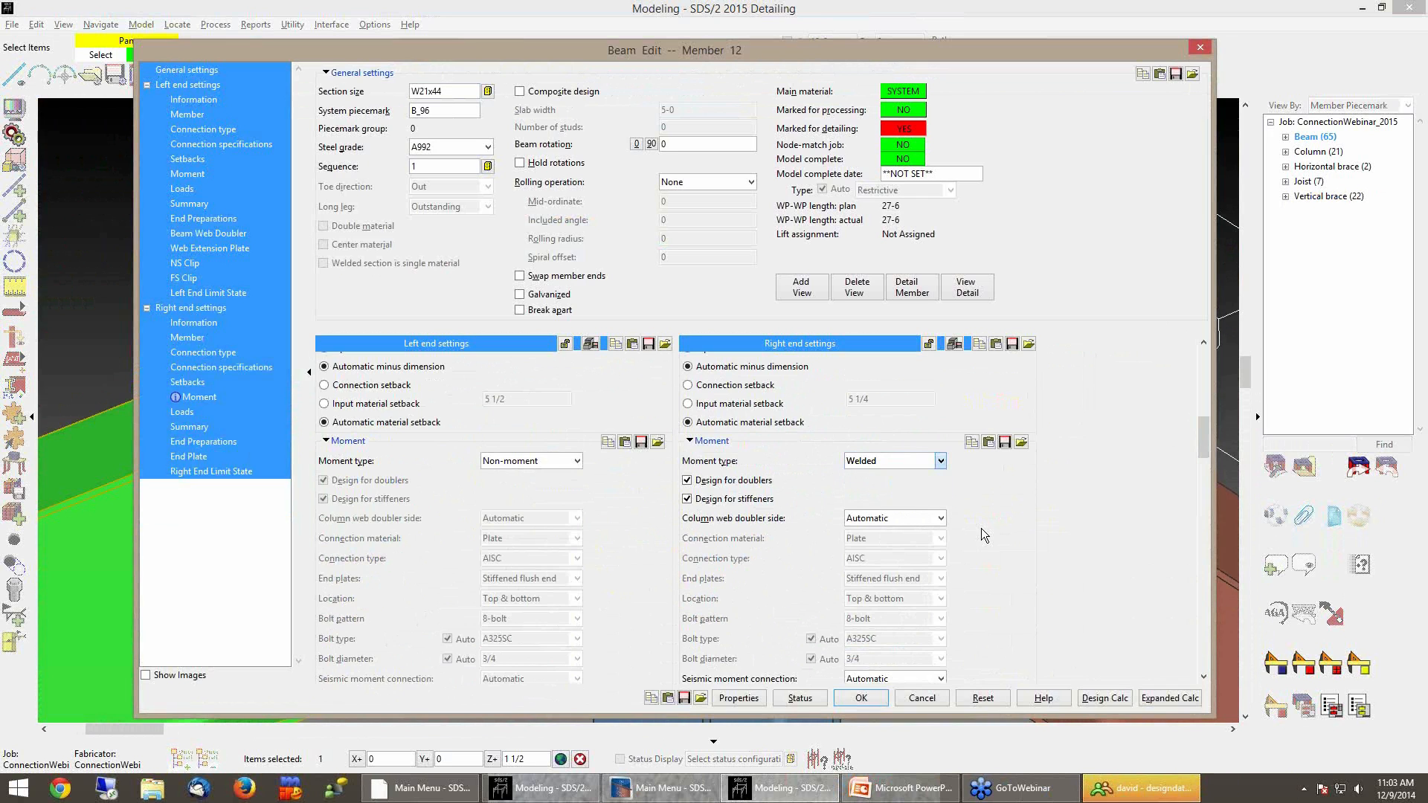
scroll(985, 520, down, 2)
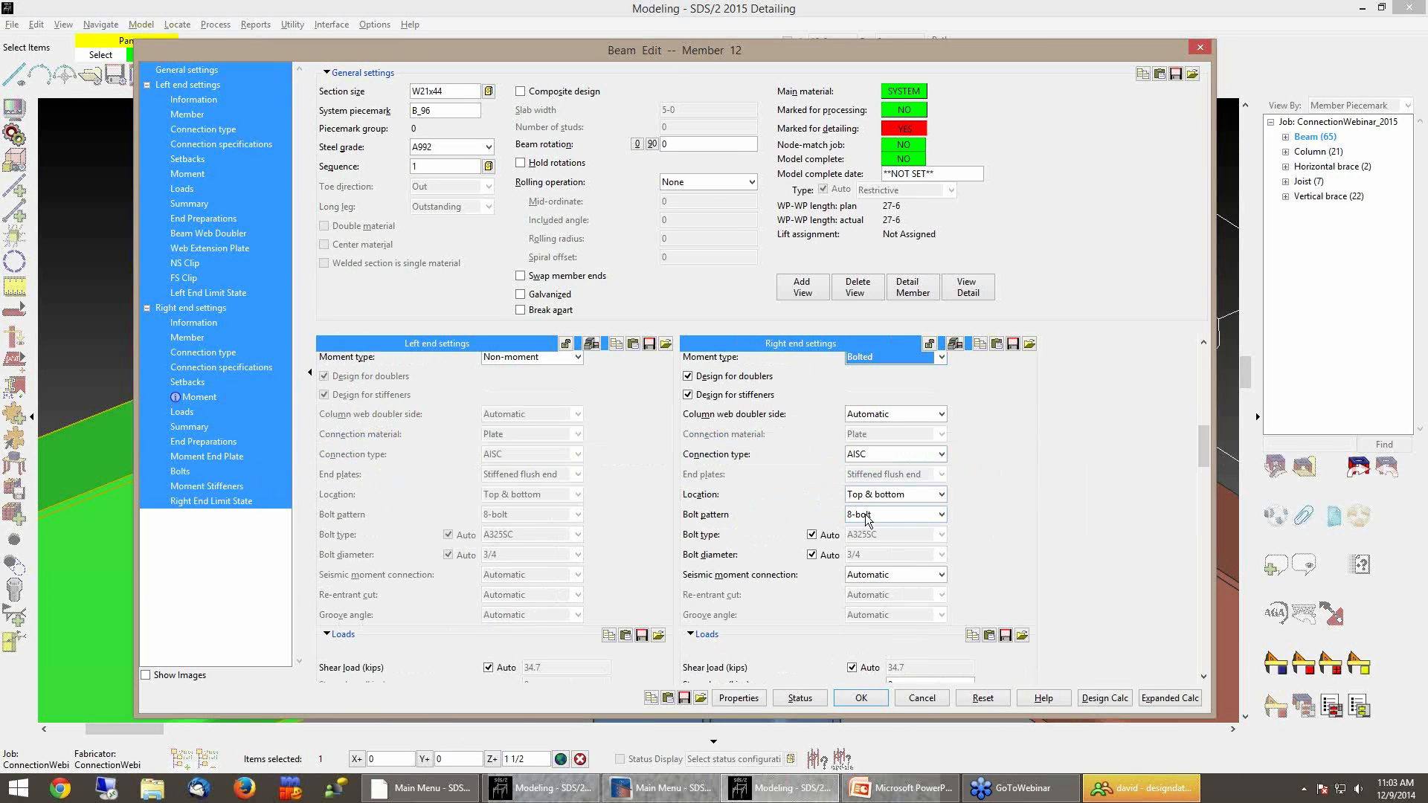
click(860, 698)
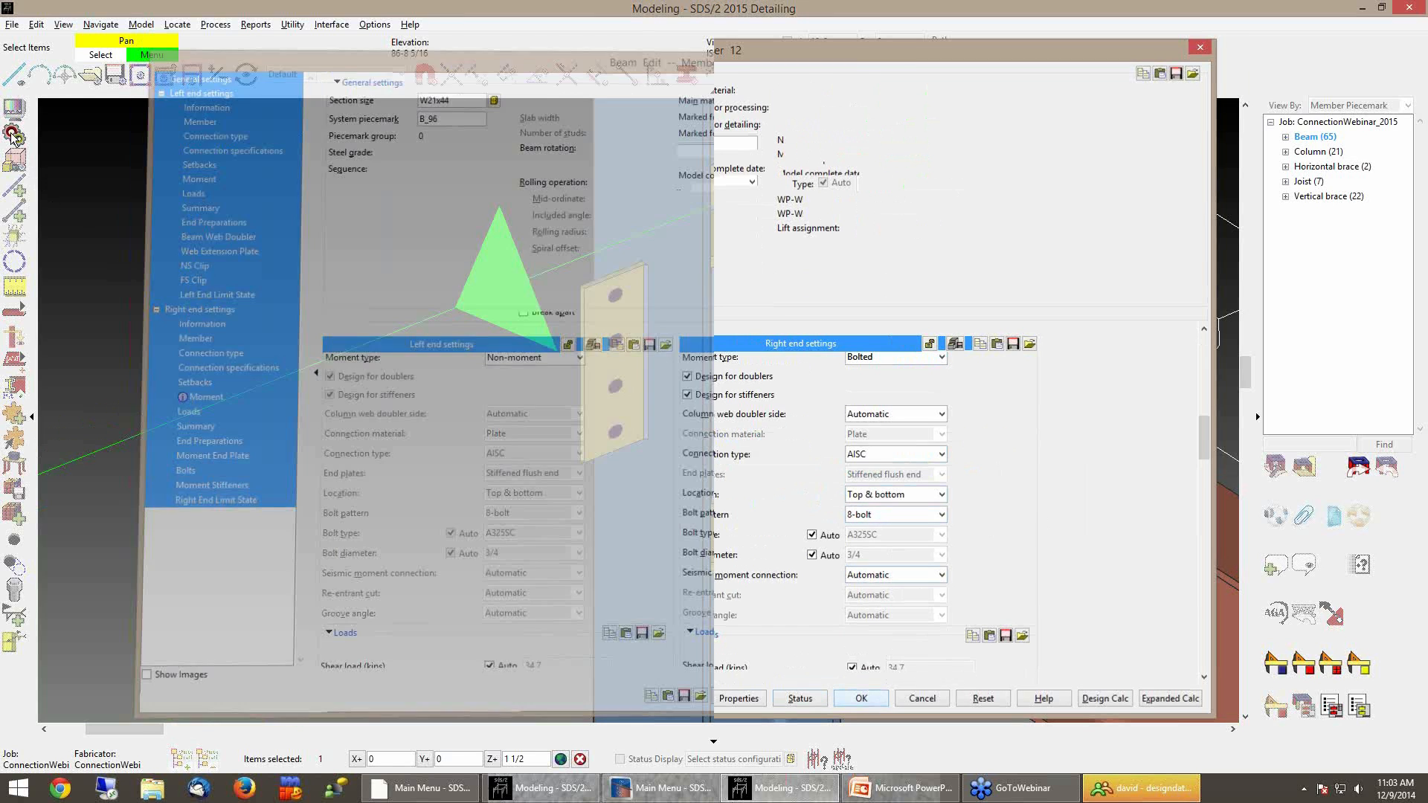
Process and create solids for the edited beam
click(12, 137)
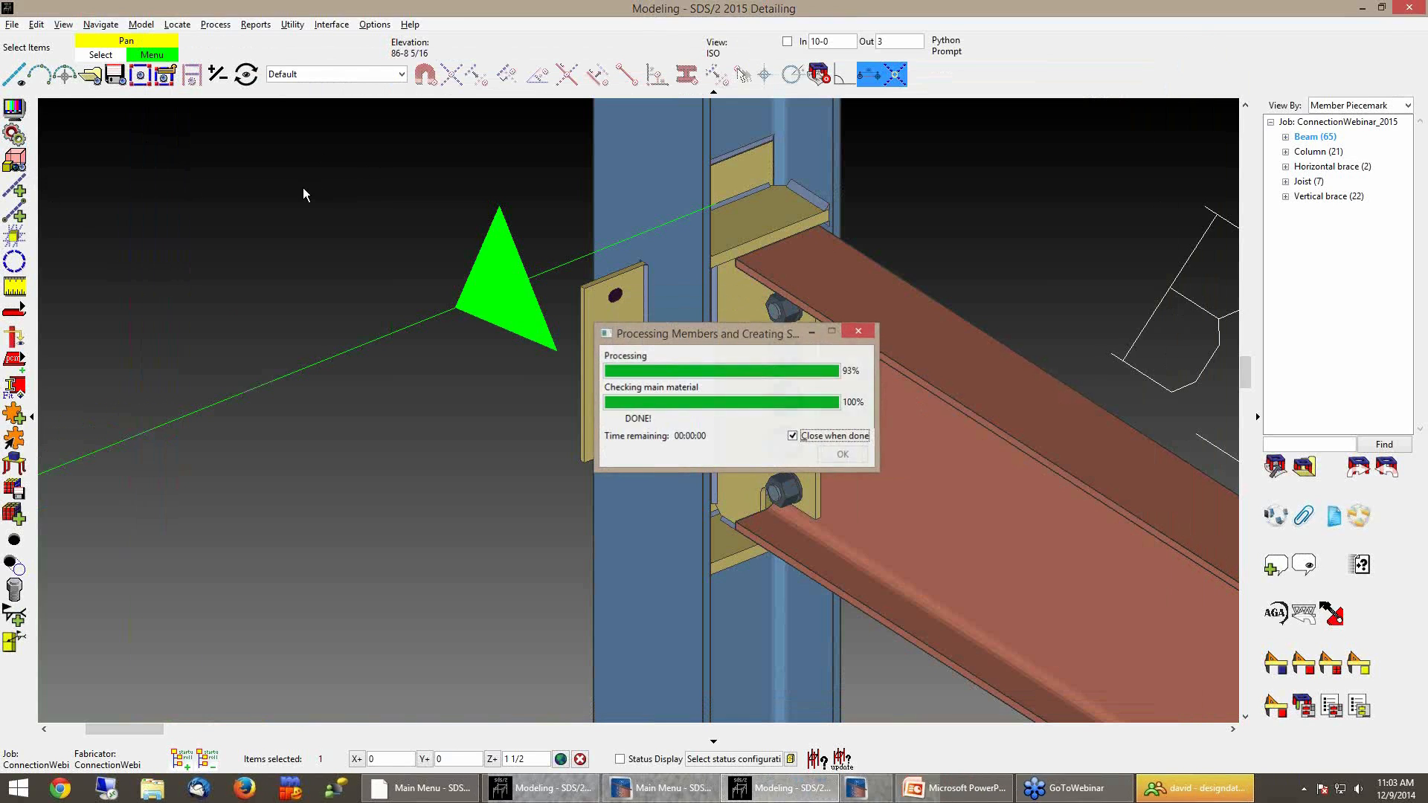
scroll(303, 188, down, 1)
middle_drag(303, 188, 418, 190)
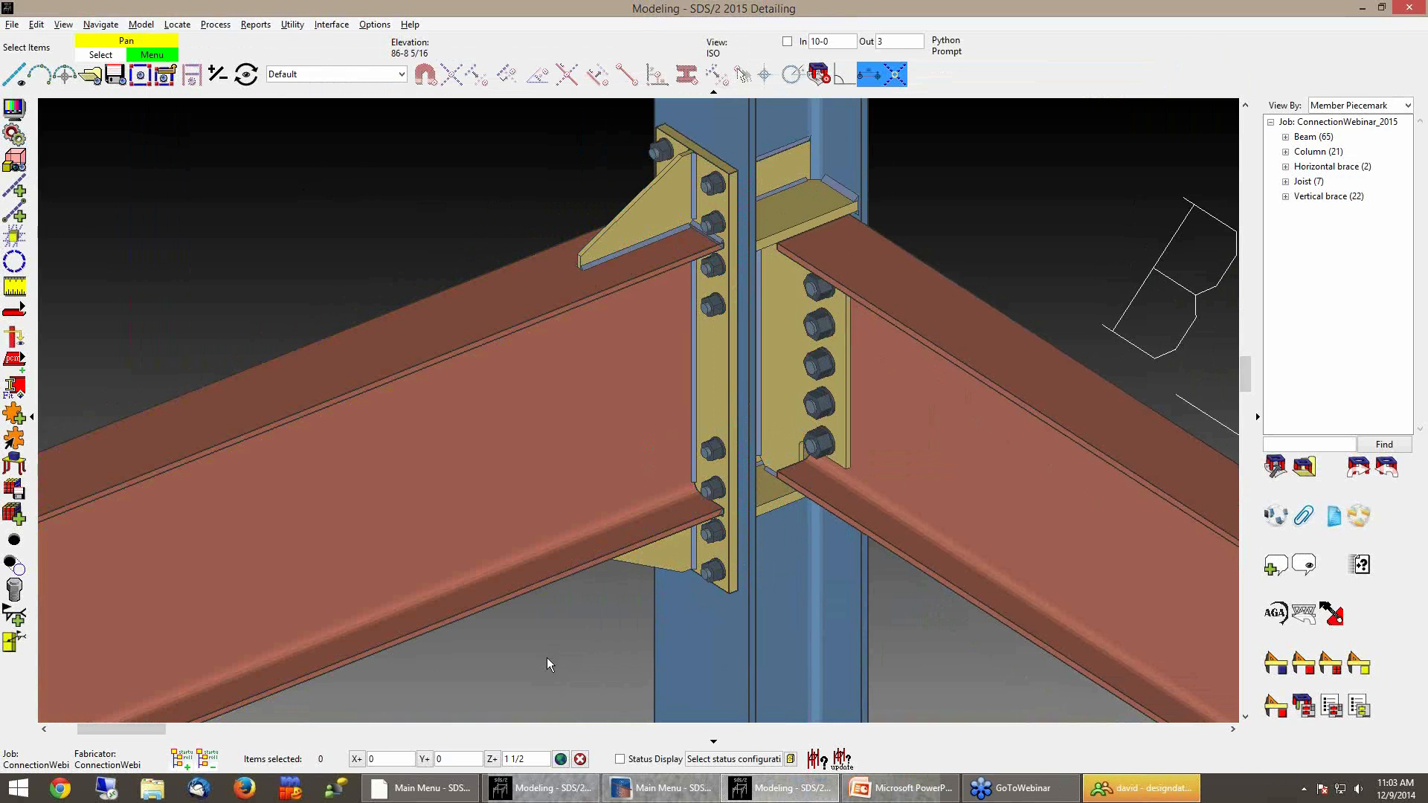
scroll(546, 643, down, 3)
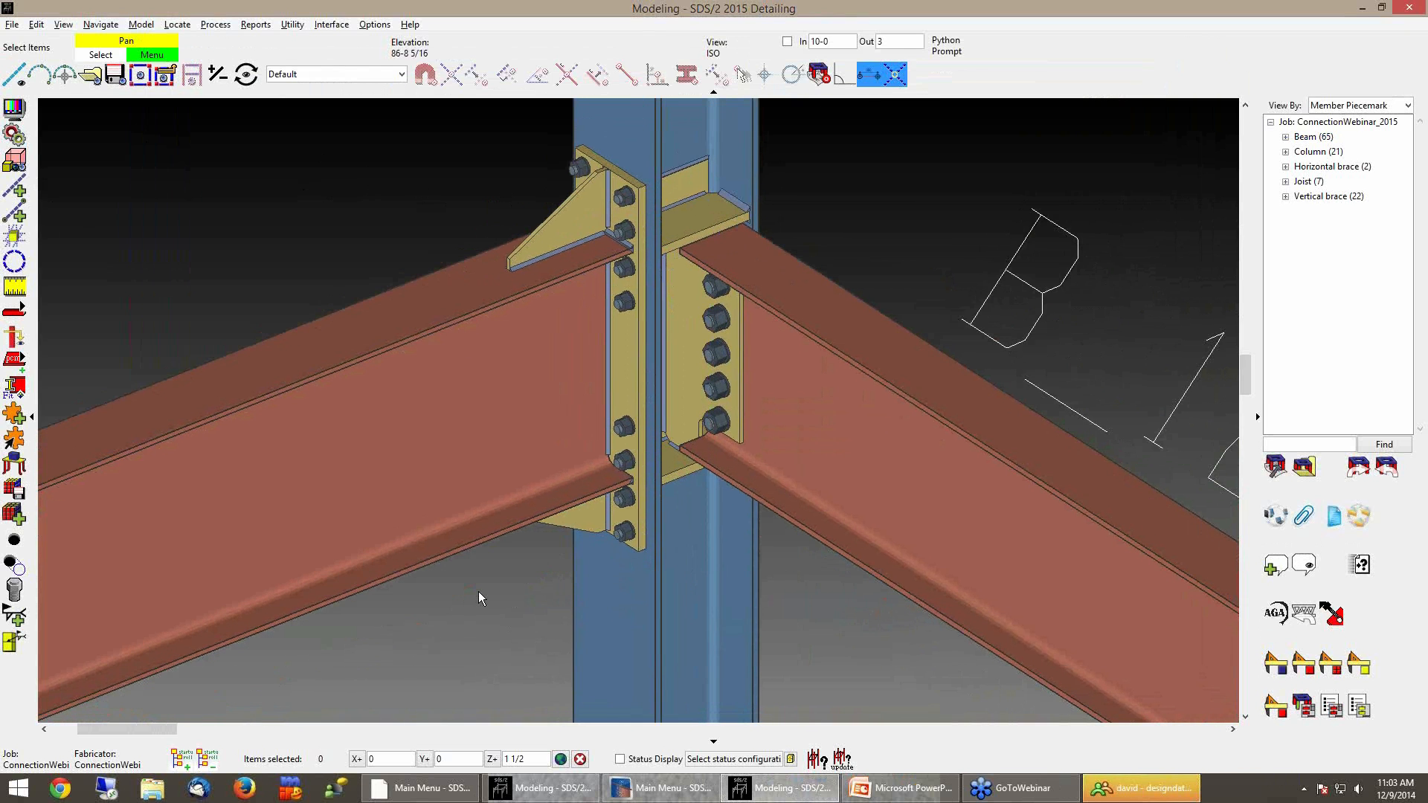
In the moment end plate edit, lock and set the bolt rows above and below the bottom flange to 1
double_click(627, 387)
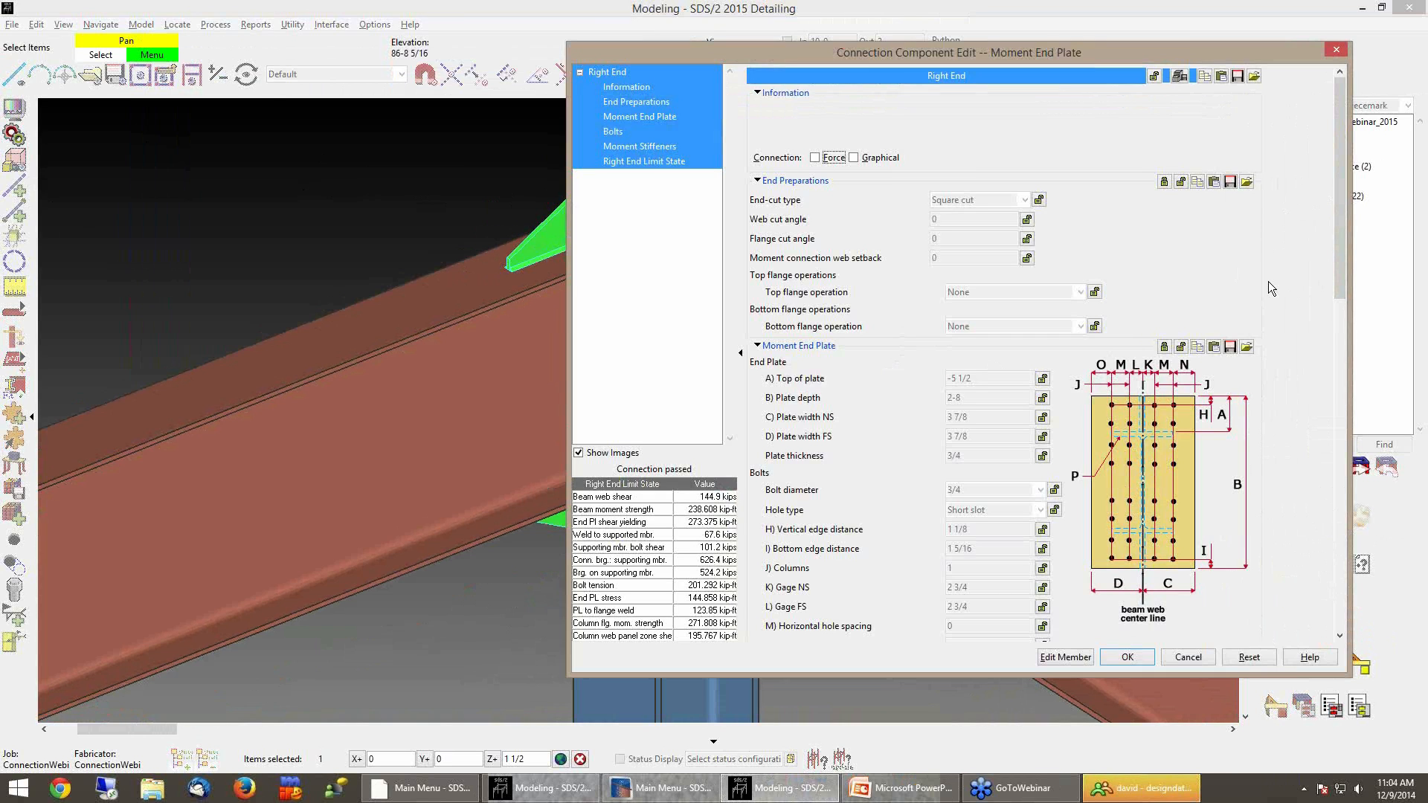
drag(1182, 56, 1121, 52)
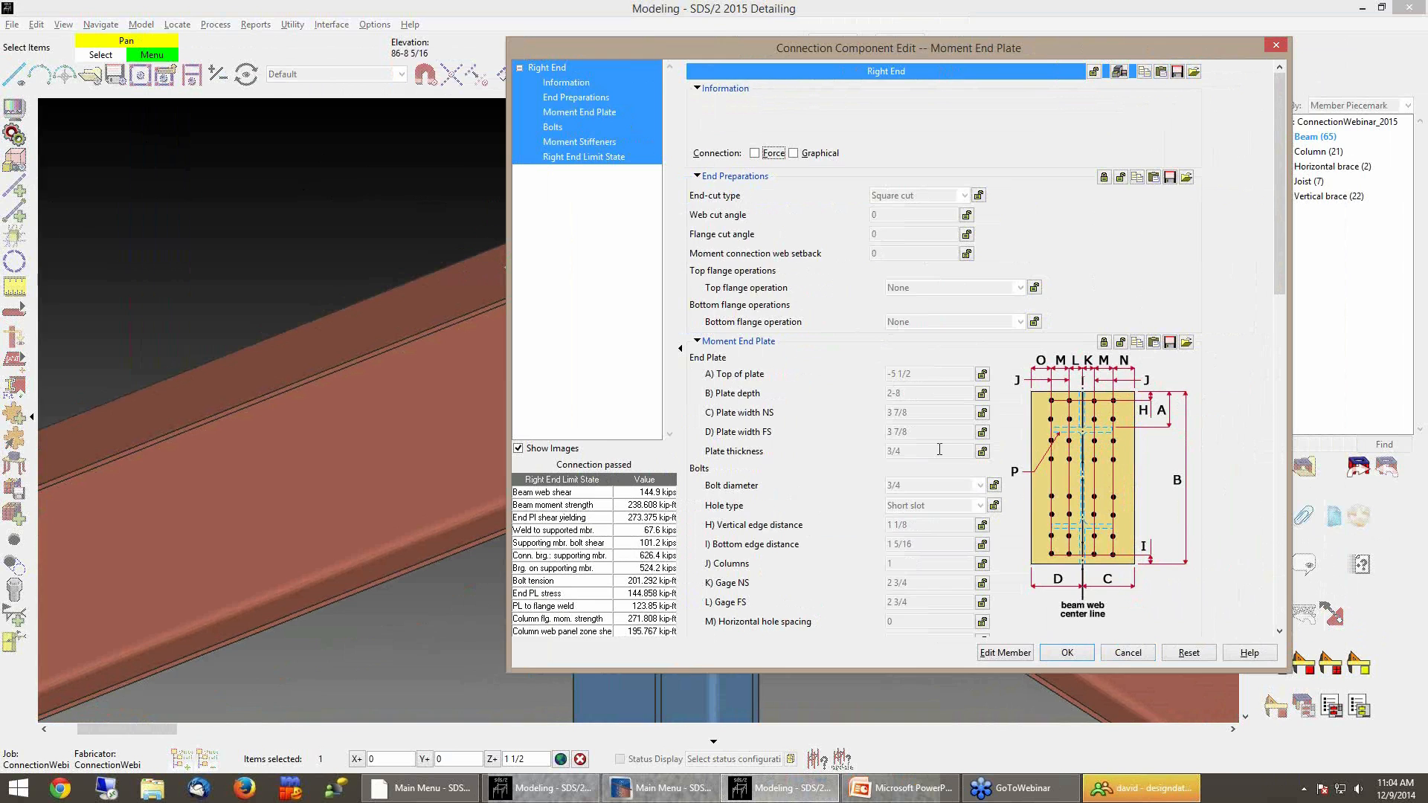
click(564, 126)
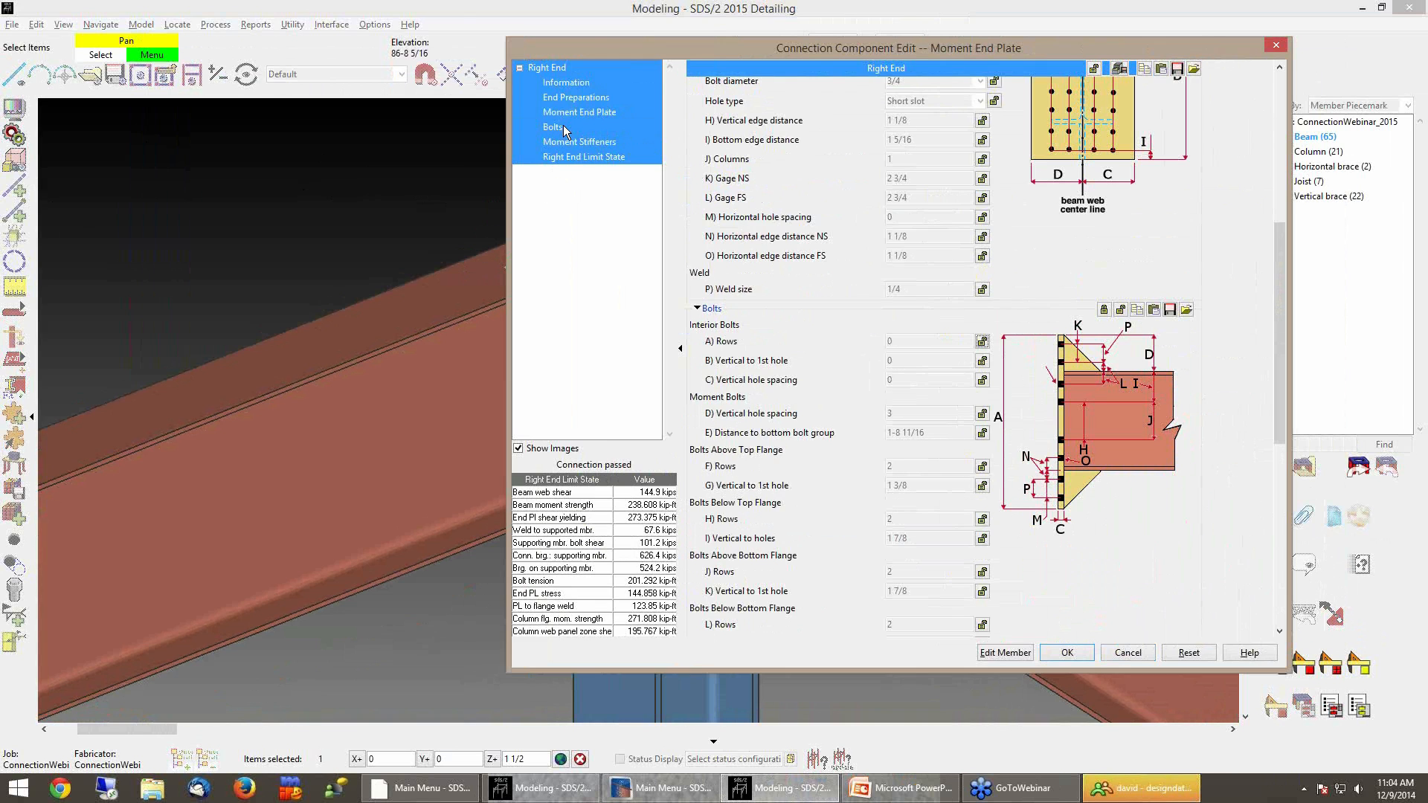
drag(1279, 296, 1281, 333)
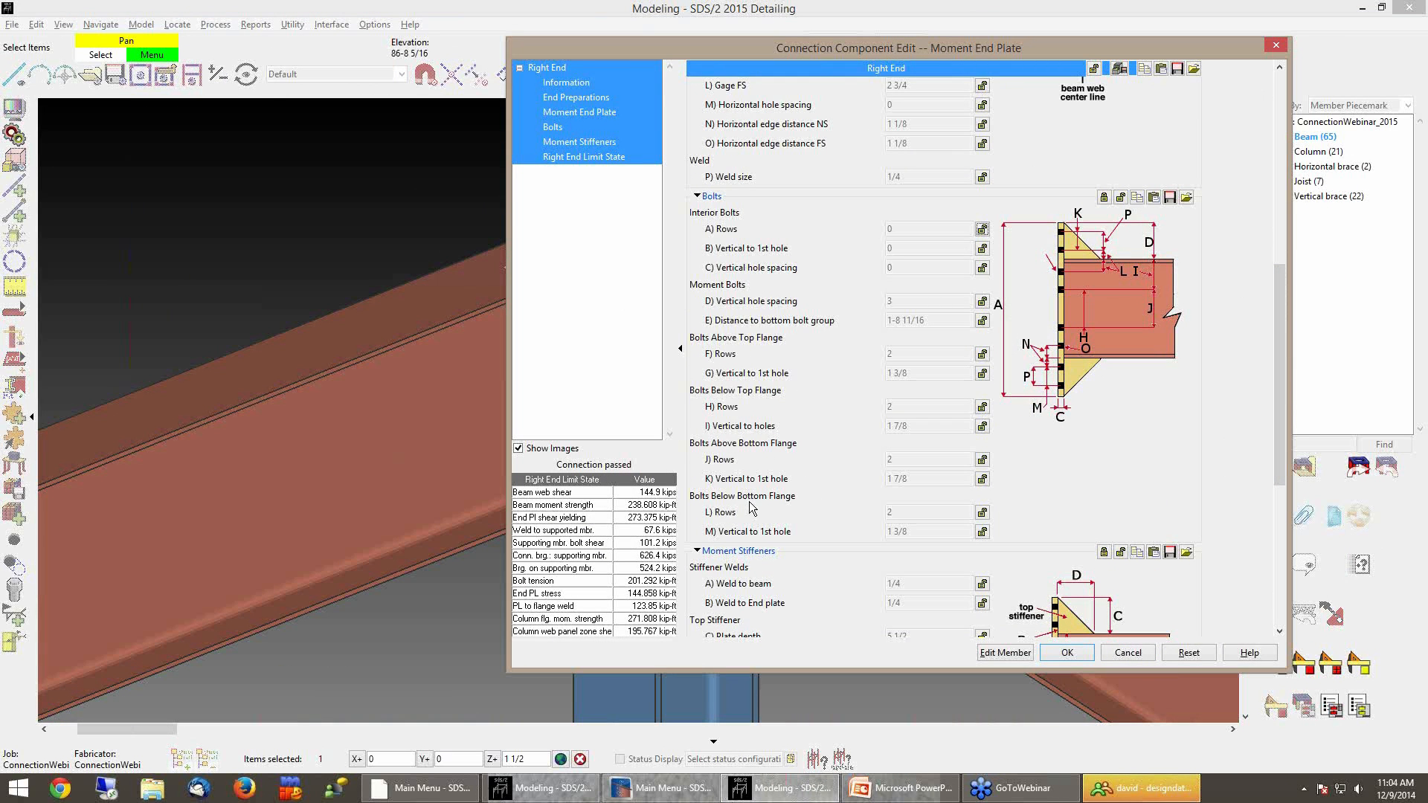
click(982, 460)
click(983, 512)
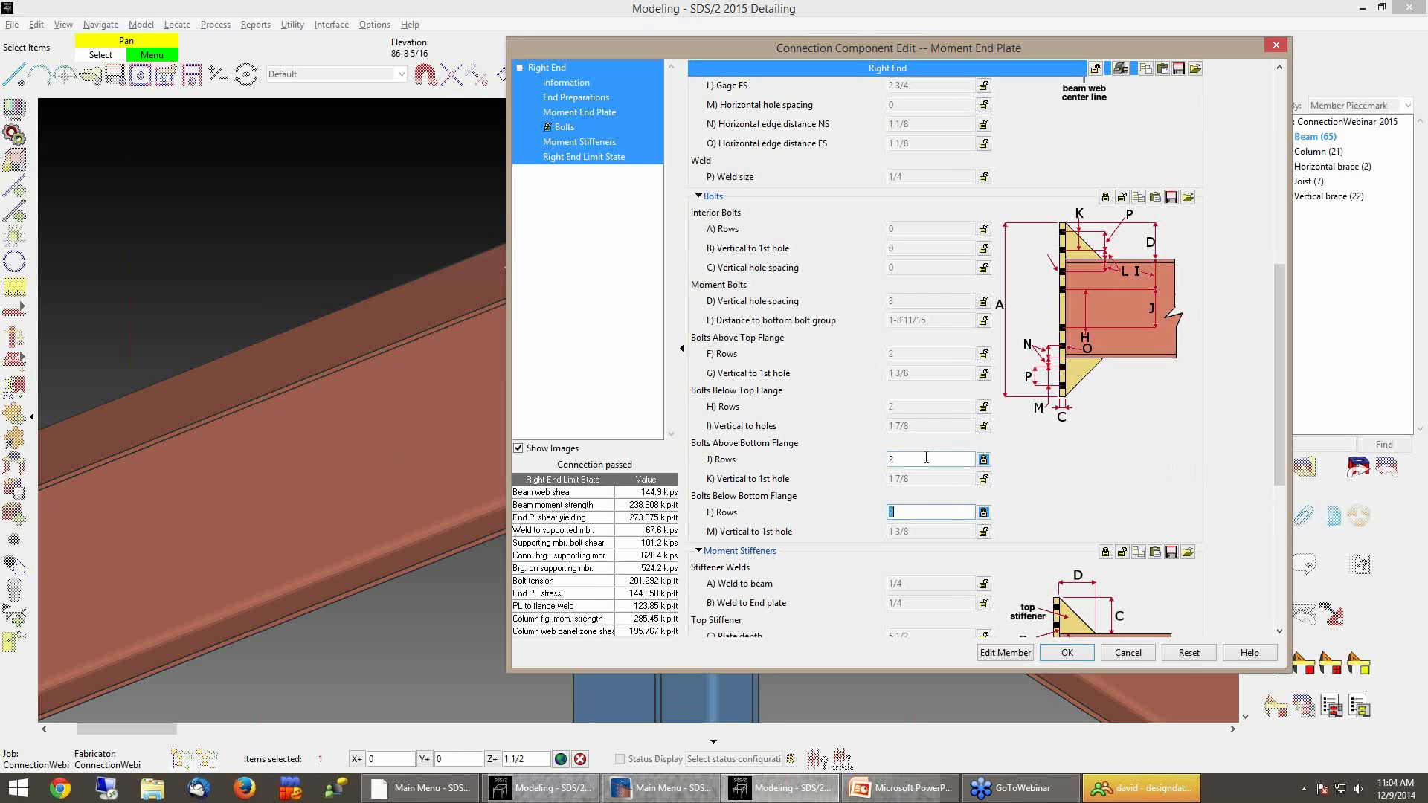
text(1)
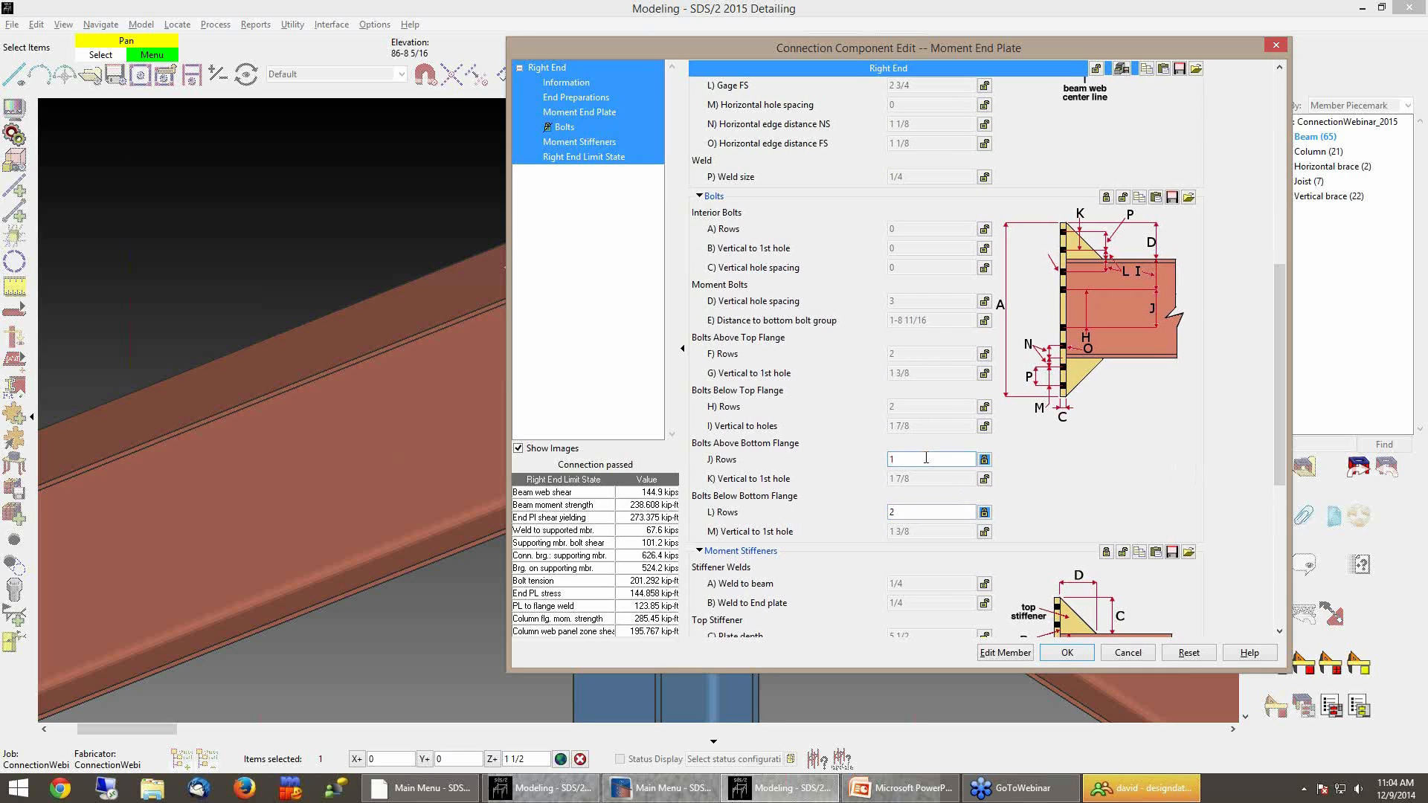
key(Tab)
double_click(946, 511)
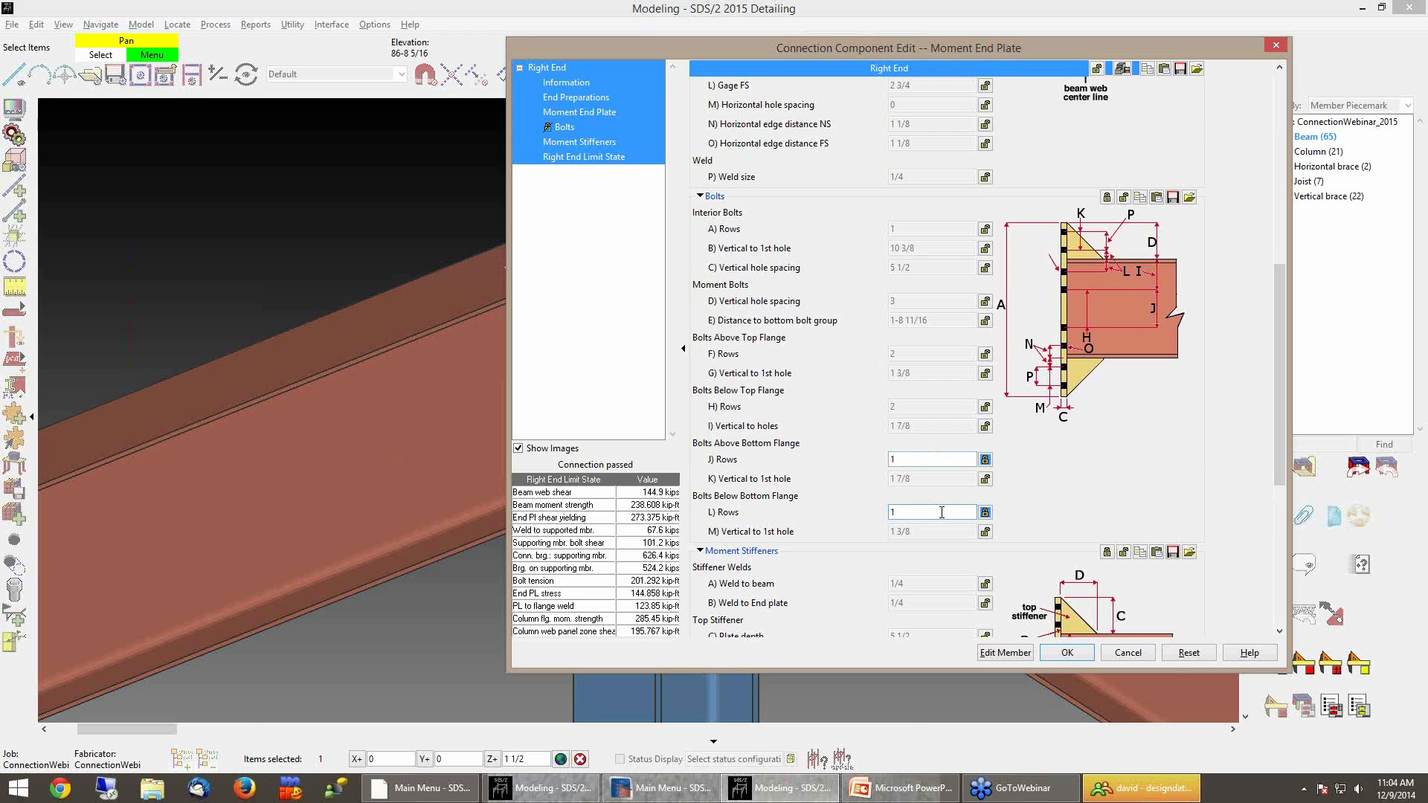
key(Tab)
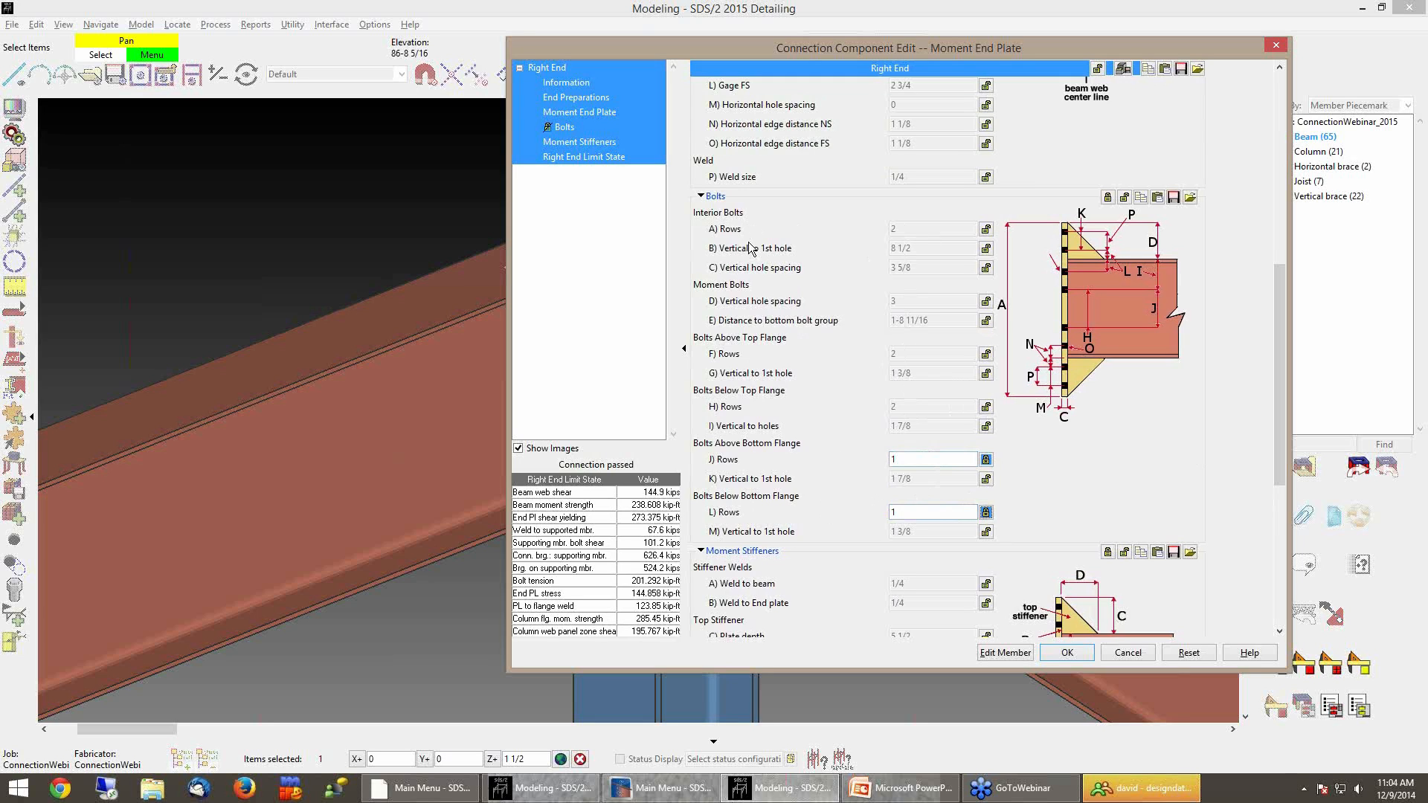
Lock the interior bolt rows, vertical to first hole and vertical hole spacing, setting each to 0
click(987, 232)
click(988, 249)
click(988, 268)
double_click(917, 223)
text(0)
key(Tab)
text(0)
key(Tab)
text(0)
key(Tab)
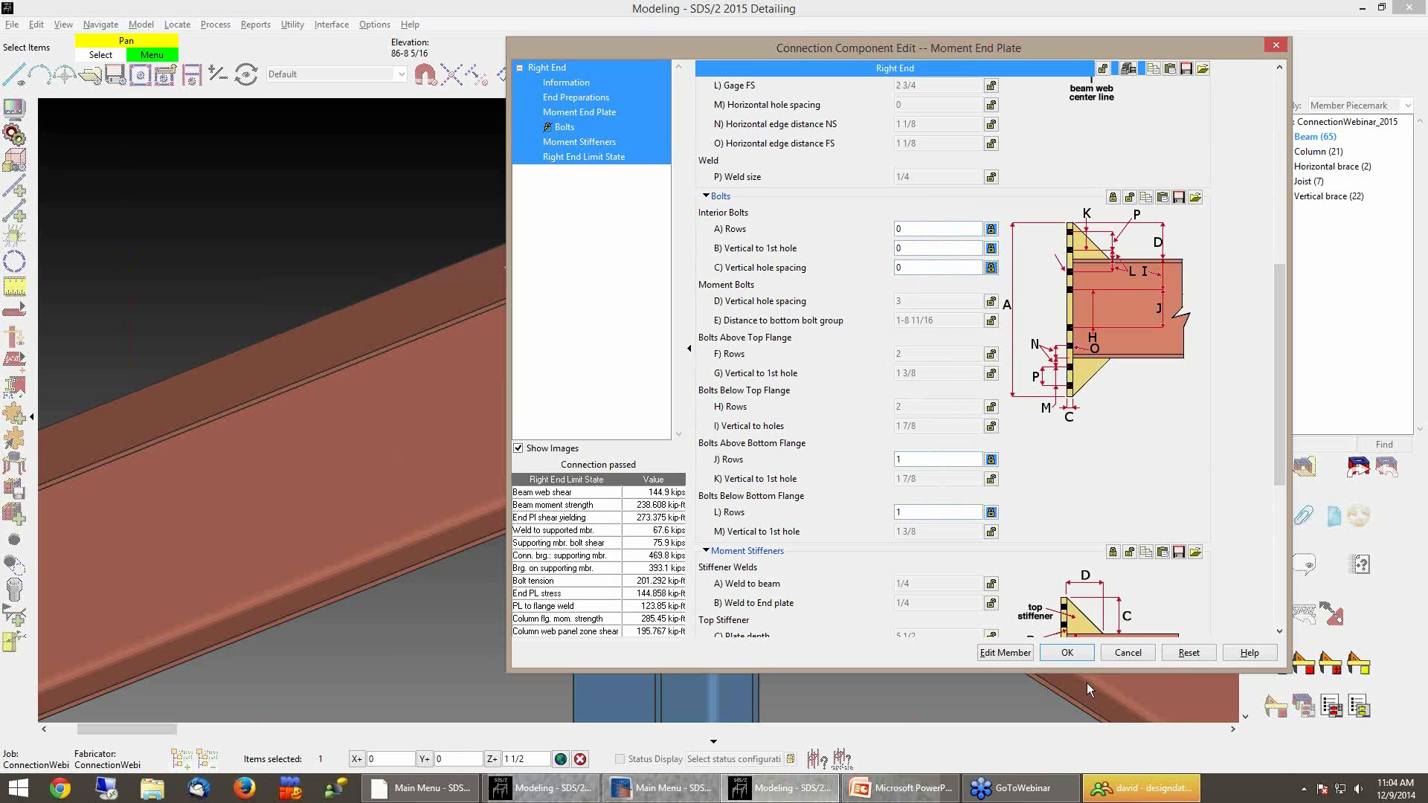
click(1078, 656)
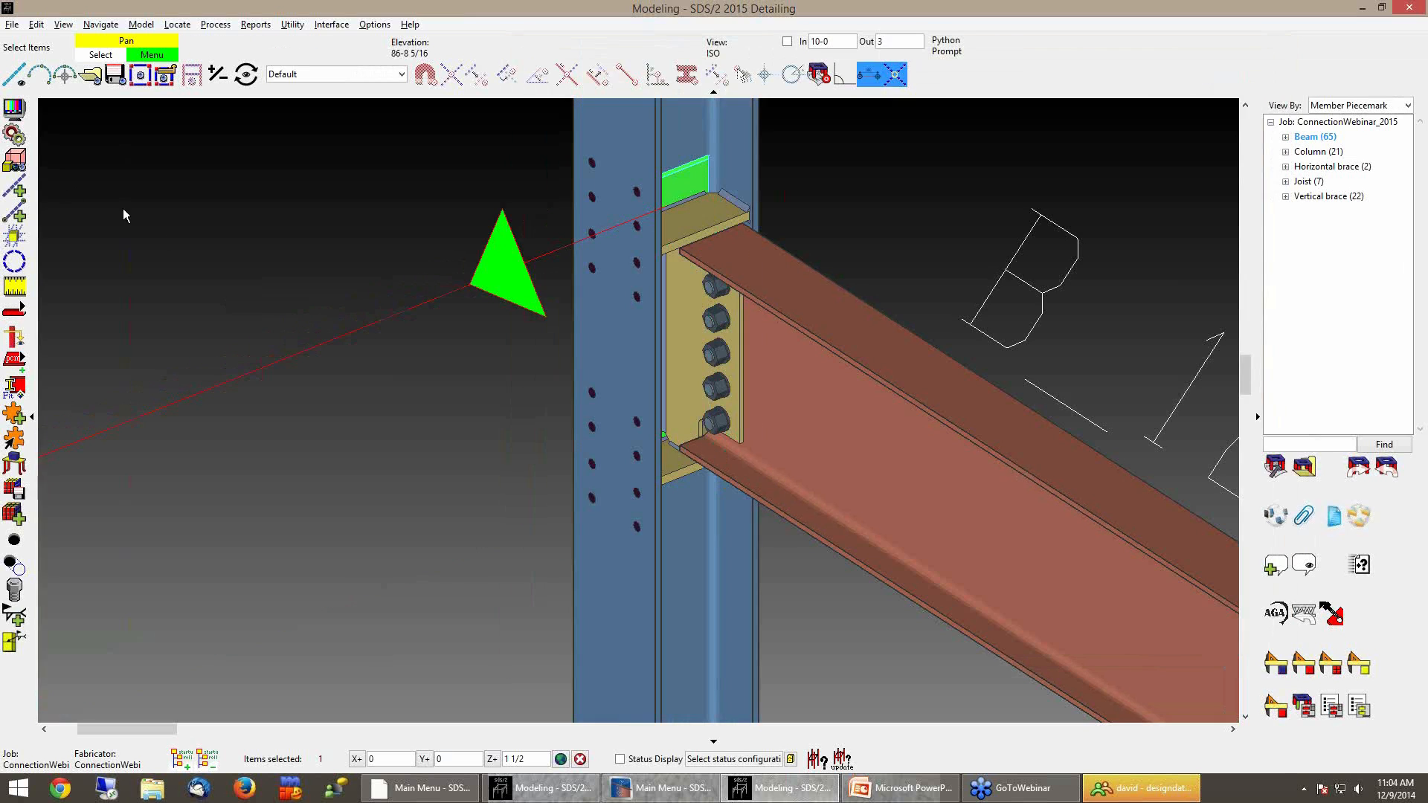
Process the beam again and reopen its moment end plate connection edit
click(15, 136)
middle_drag(348, 218, 374, 223)
scroll(632, 478, up, 3)
mouse_move(622, 483)
middle_down()
mouse_move(621, 367)
mouse_move(623, 500)
middle_up()
scroll(623, 500, down, 3)
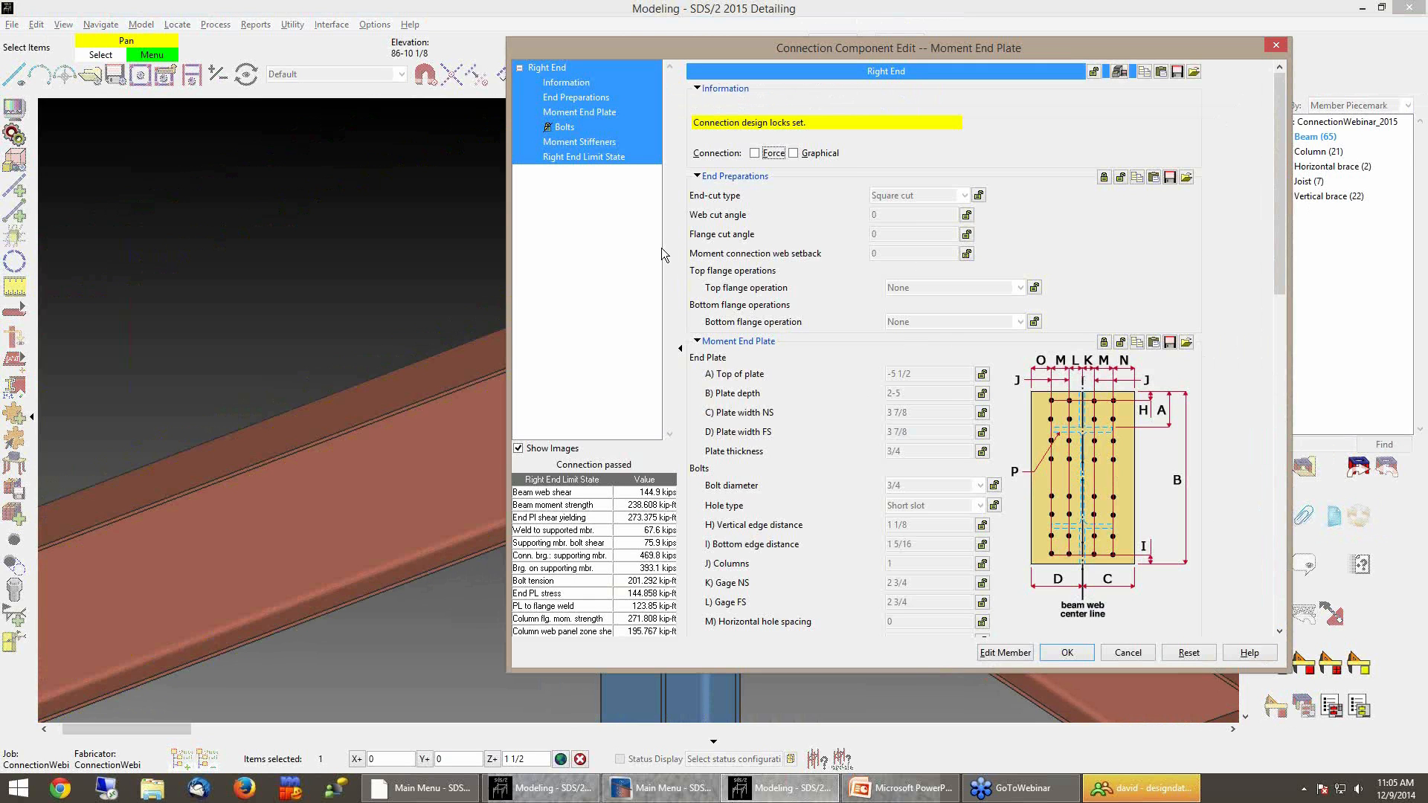
Set the bottom stiffener's plate depth, plate width and plate thickness to 0
click(588, 145)
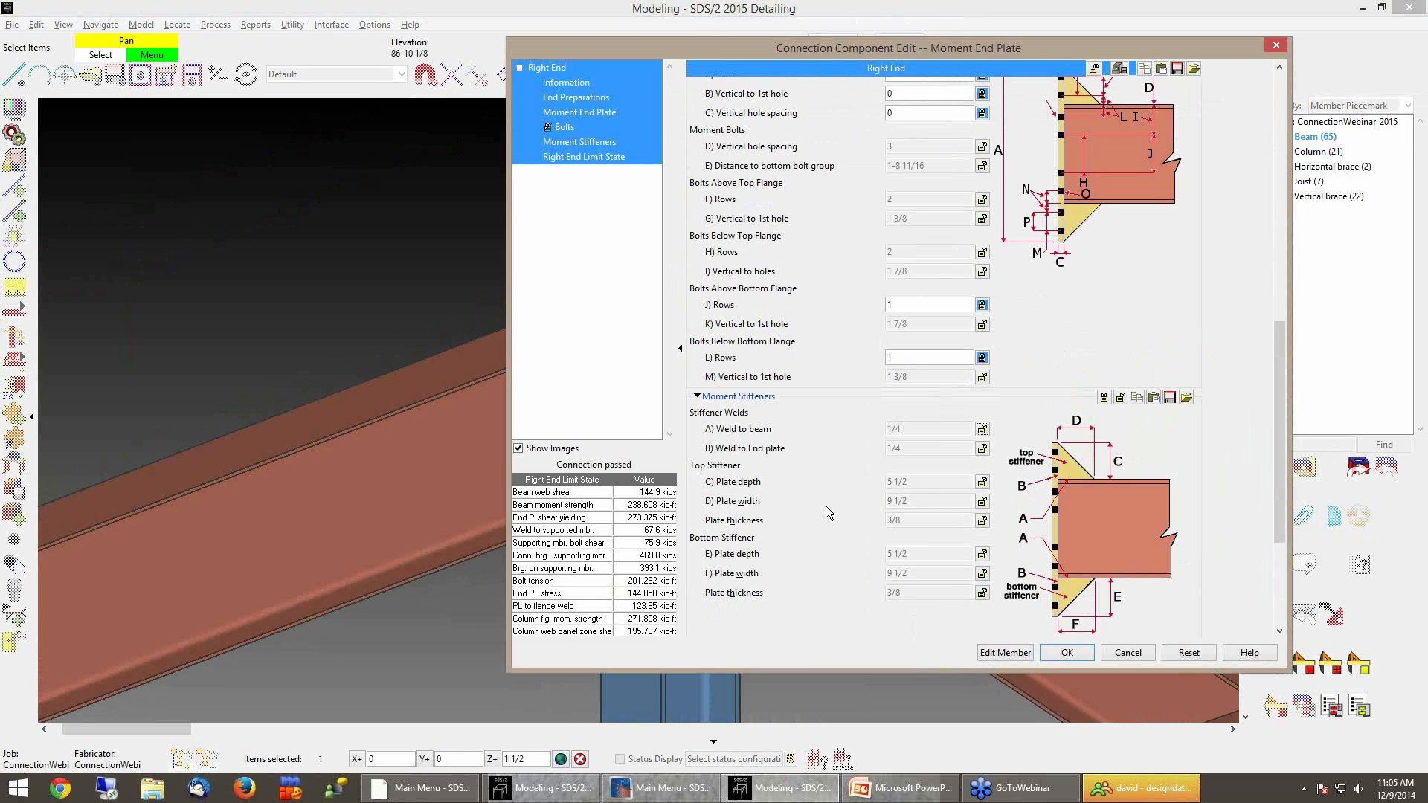
click(943, 556)
key(Tab)
key(Tab)
click(943, 558)
text(0)
key(Tab)
text(0)
key(Tab)
text(0)
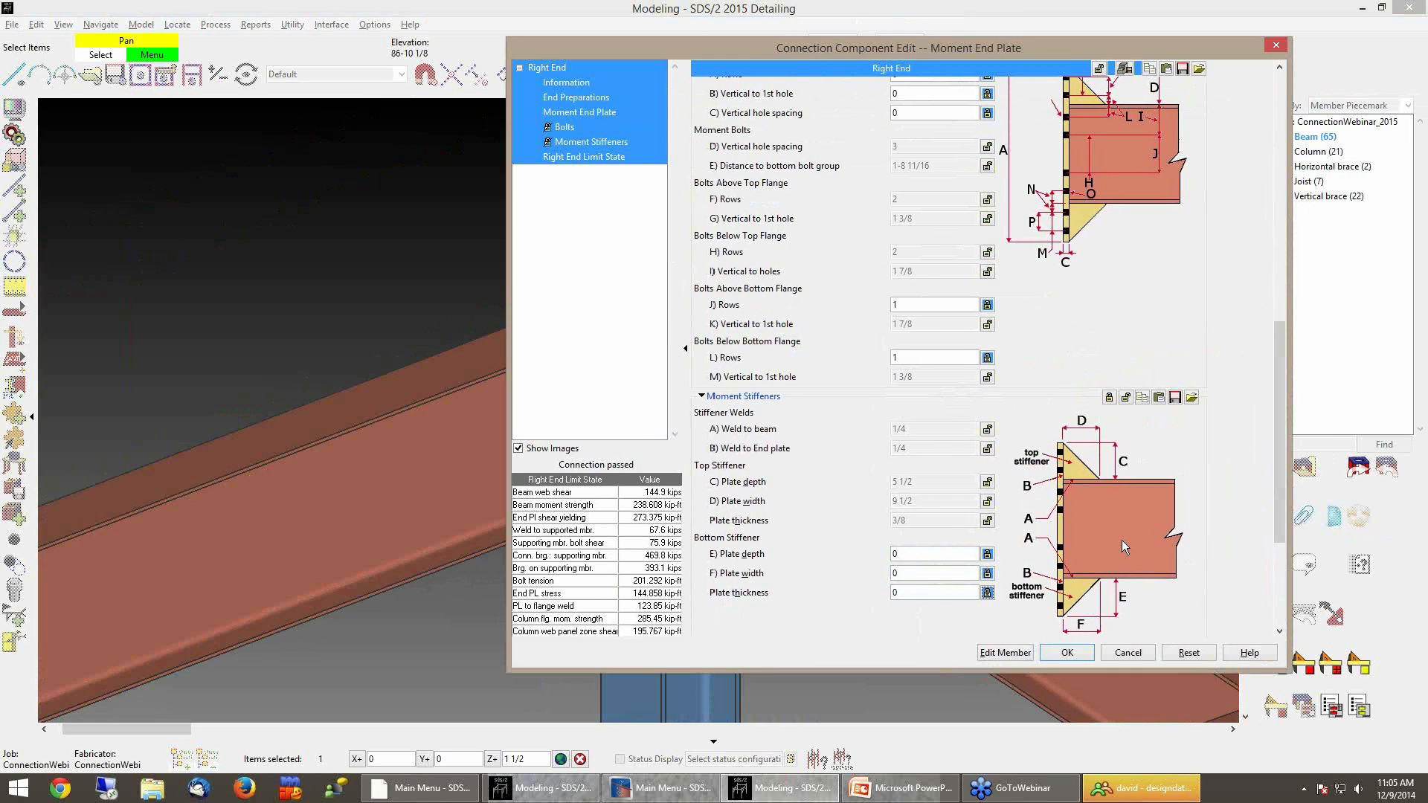
click(1066, 653)
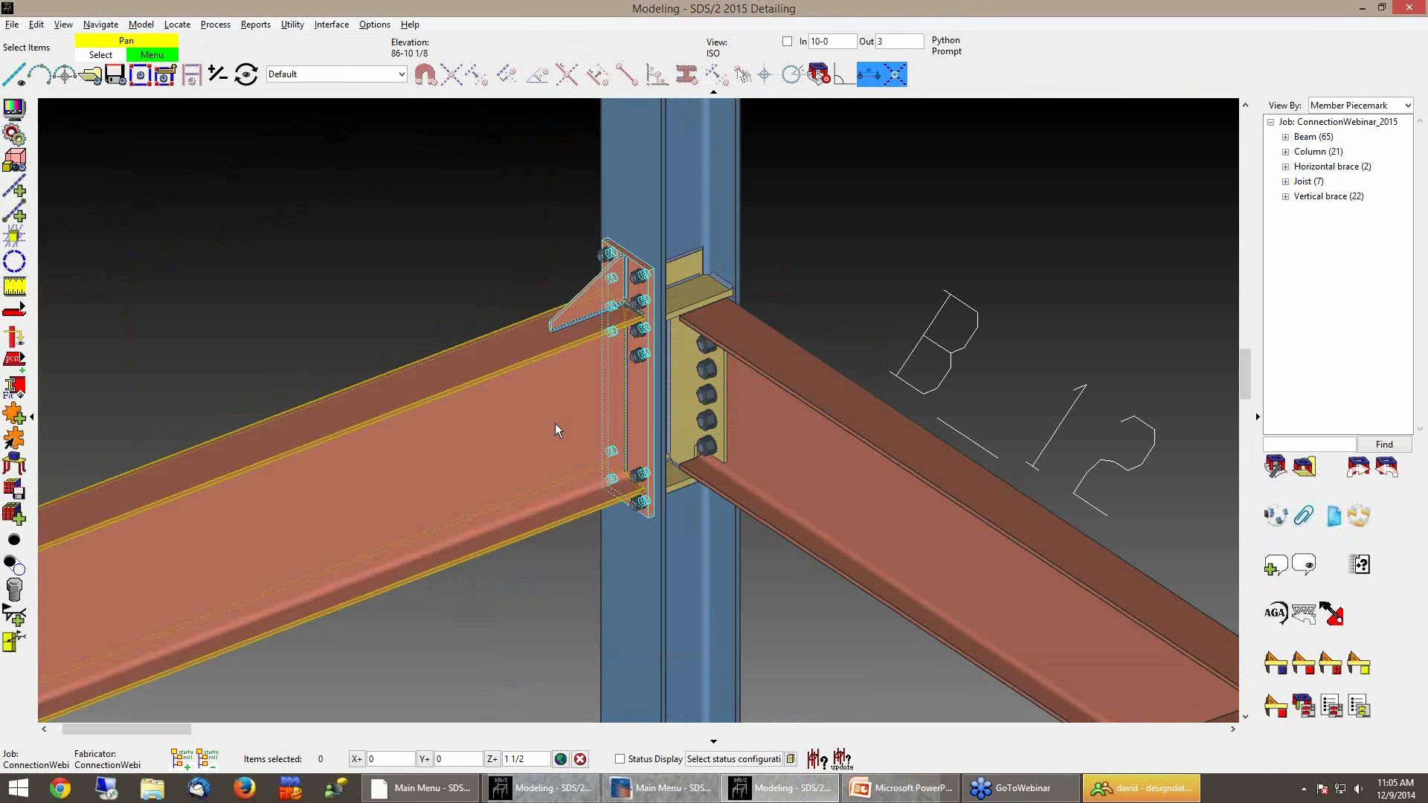
Inspect the revised end plate connection, then zoom to fit the whole model
scroll(595, 430, up, 2)
mouse_move(597, 432)
shift+middle_down()
mouse_move(660, 406)
mouse_move(612, 409)
shift+middle_up()
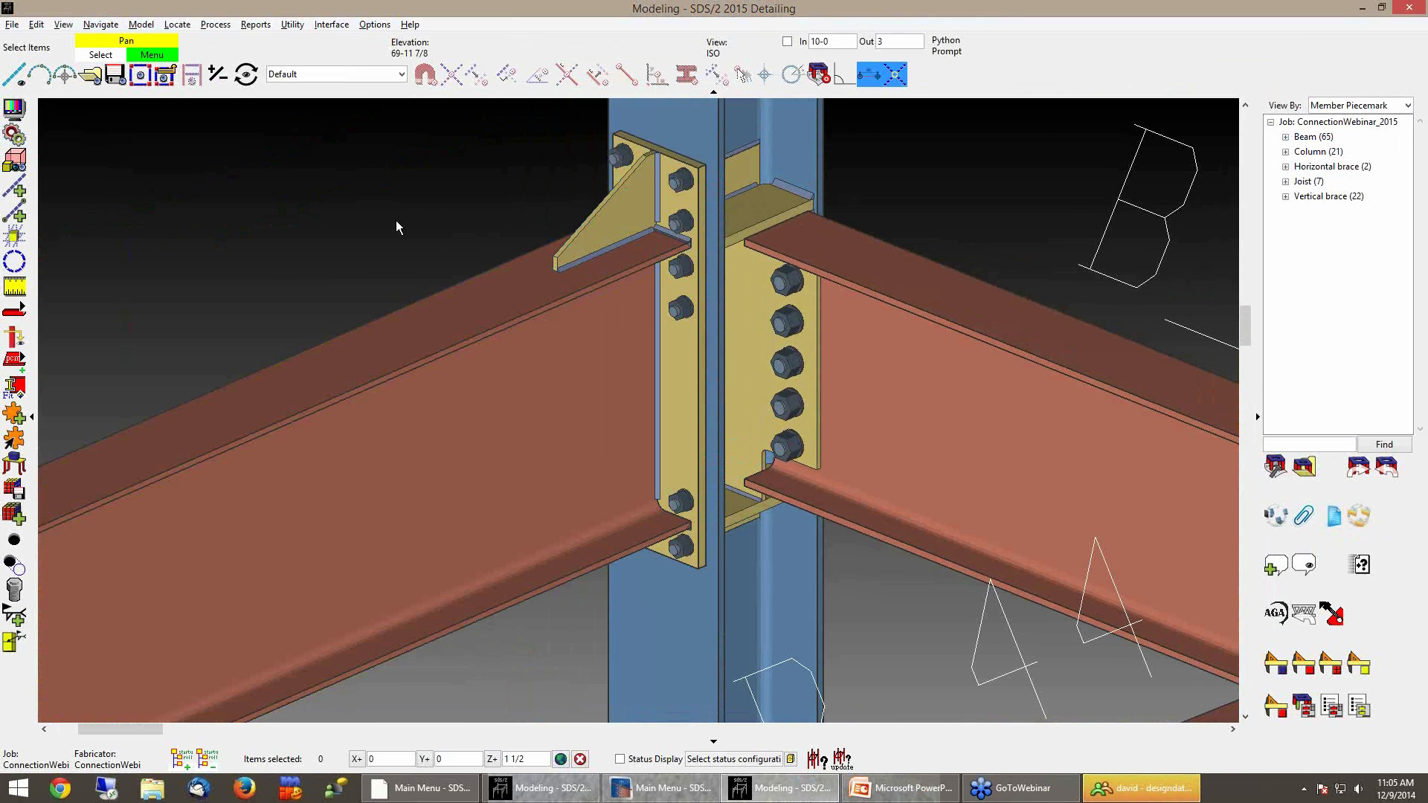
scroll(400, 224, down, 3)
middle_drag(399, 223, 463, 228)
shift+middle_drag(549, 325, 529, 328)
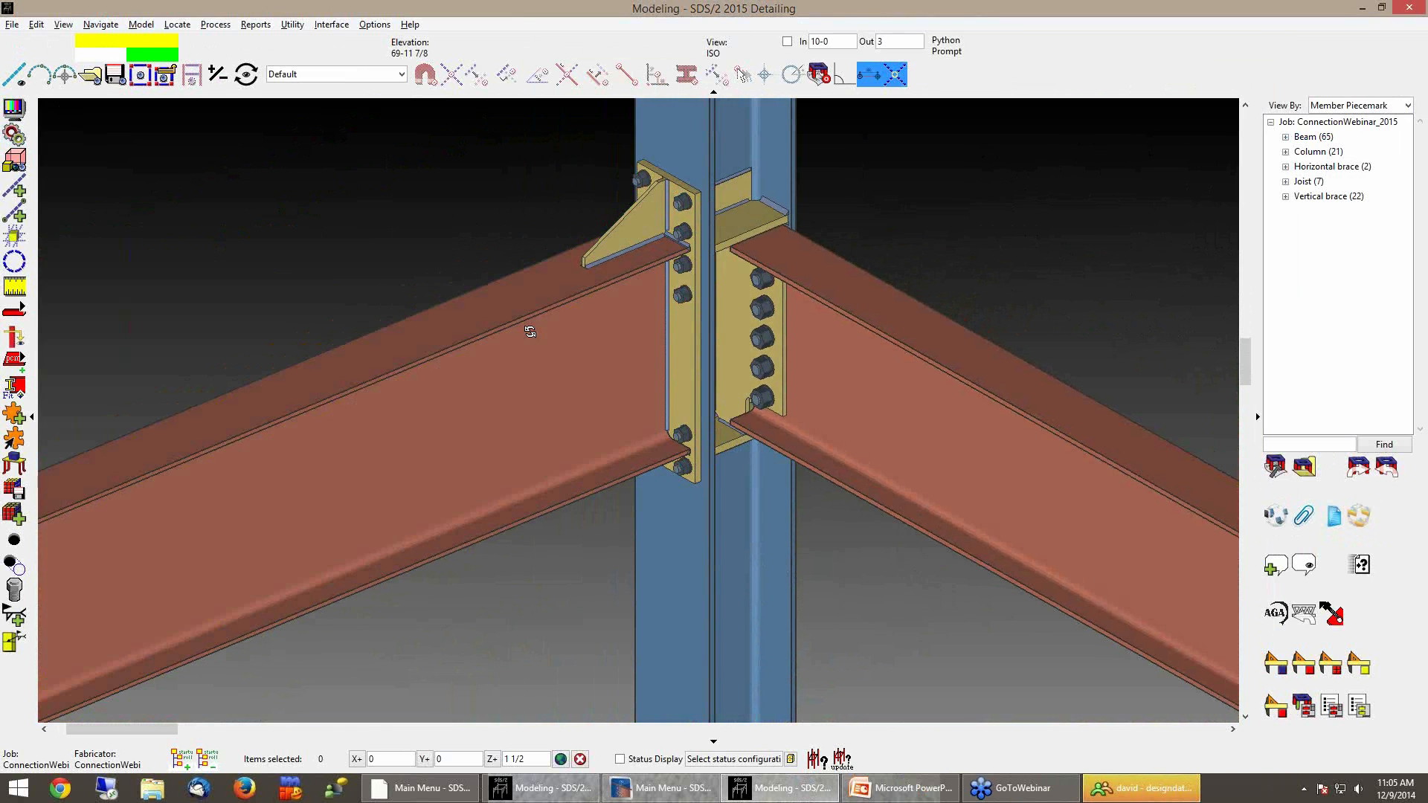
middle_drag(618, 229, 608, 248)
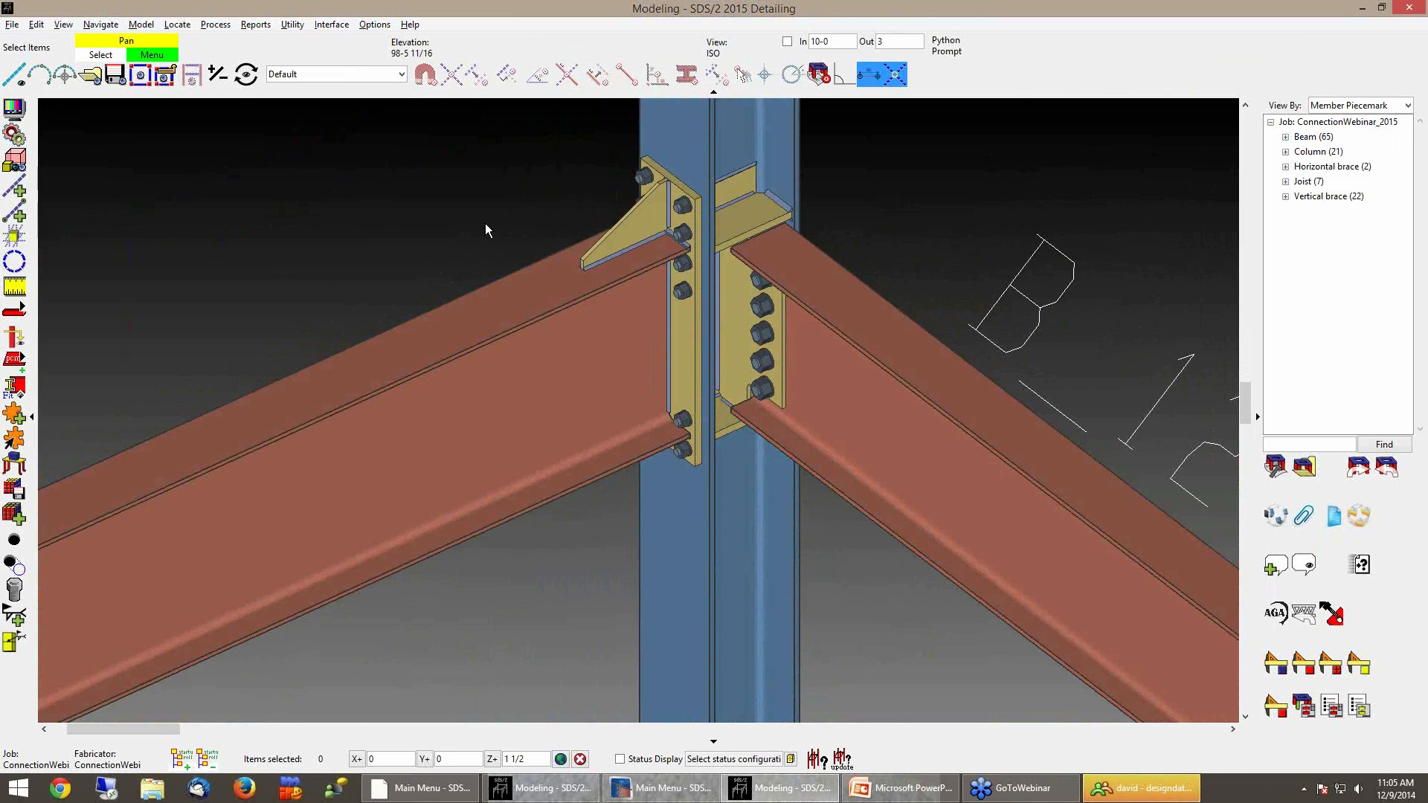
right_click(541, 194)
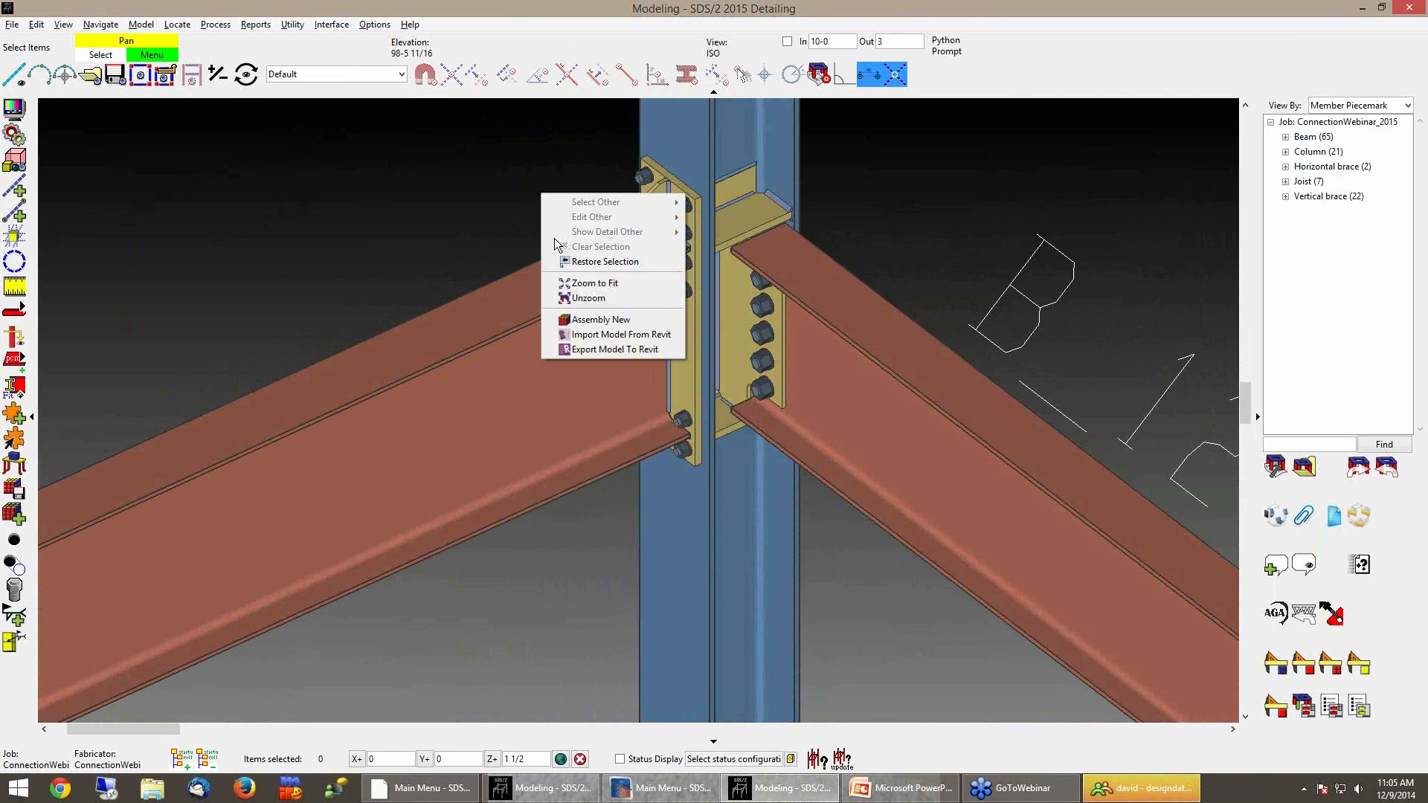
click(593, 282)
middle_drag(533, 381, 673, 369)
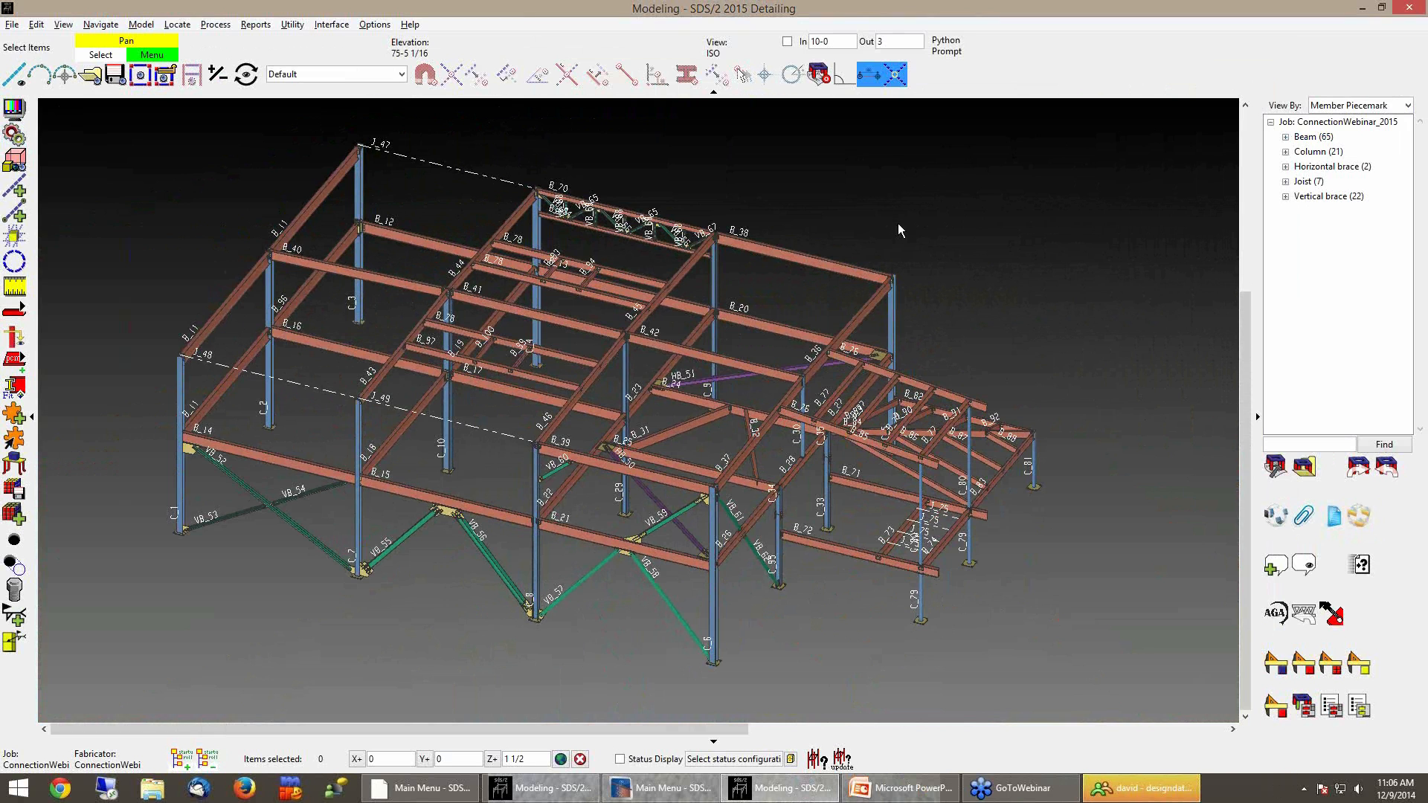
Switch to PowerPoint and advance to the User Defined Connections – 7.3 and Prior slide
click(926, 795)
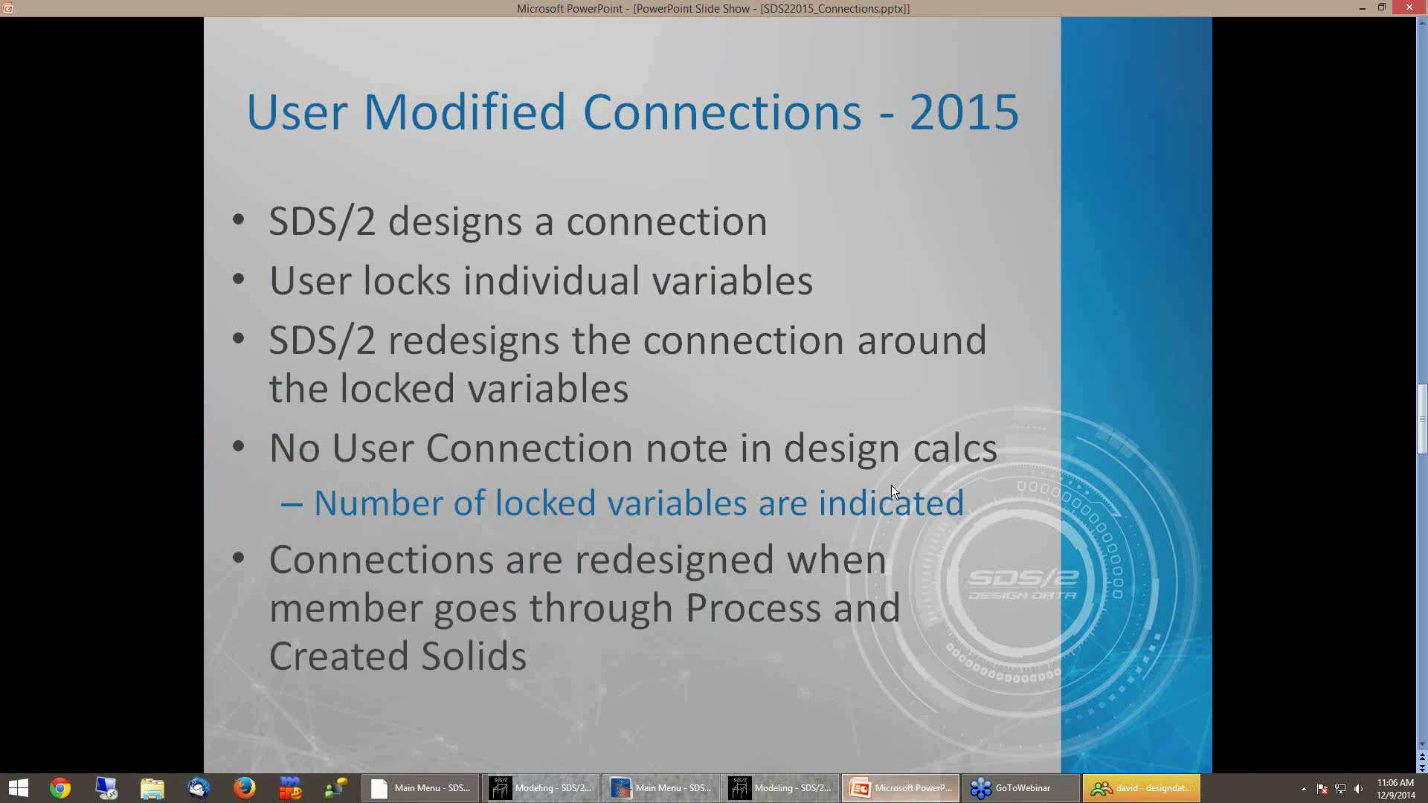
click(1007, 401)
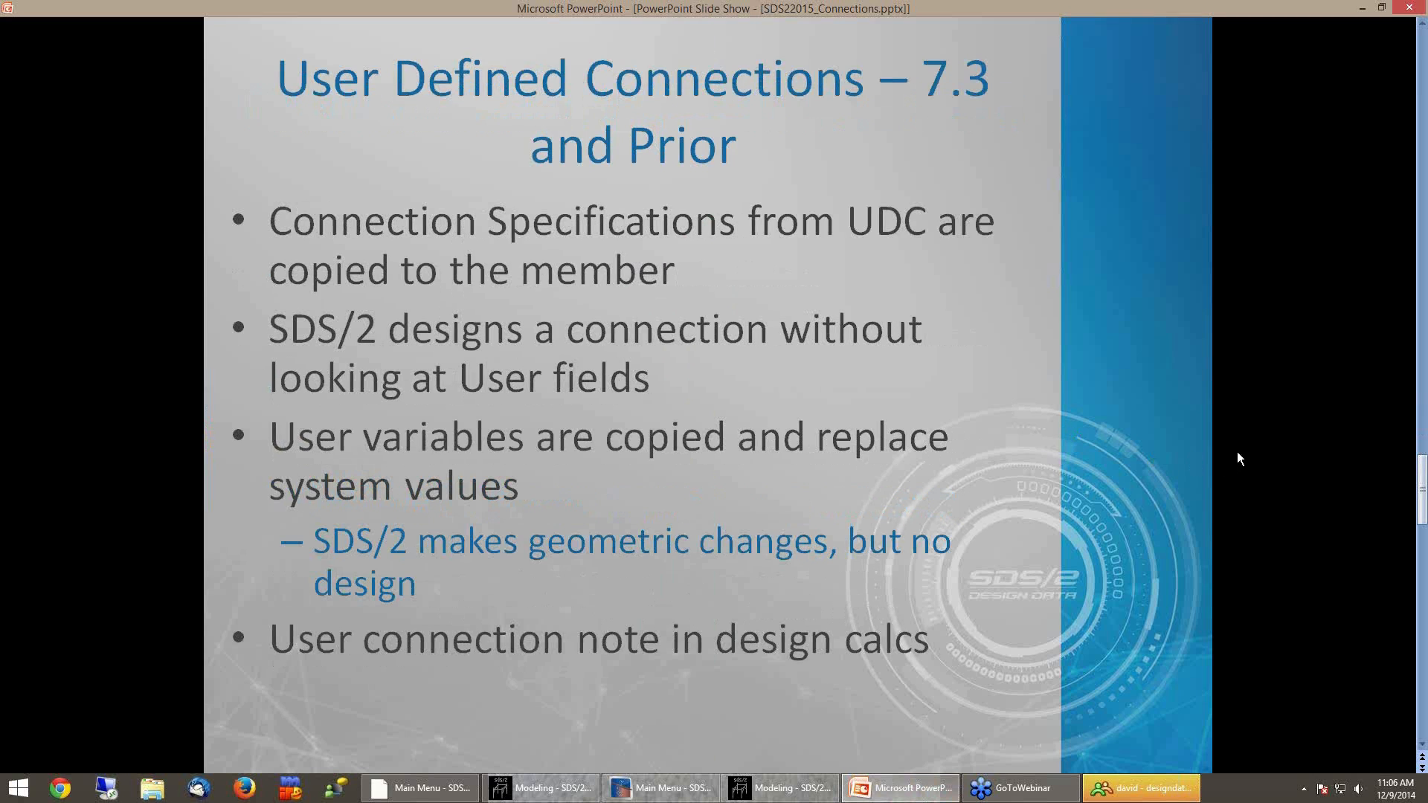
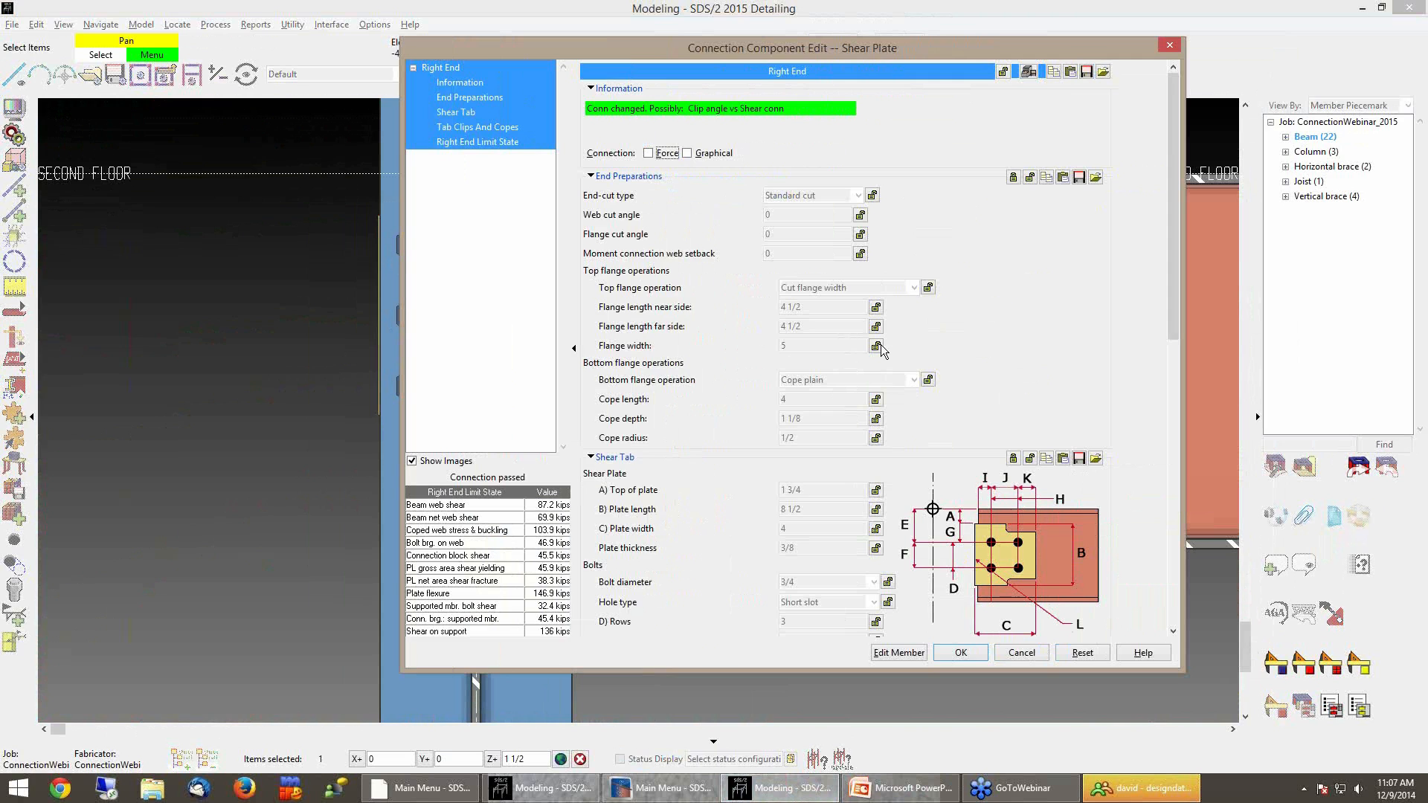
Lock the shear plate's plate thickness, bolt diameter and hole type in the connection edit
scroll(925, 346, down, 3)
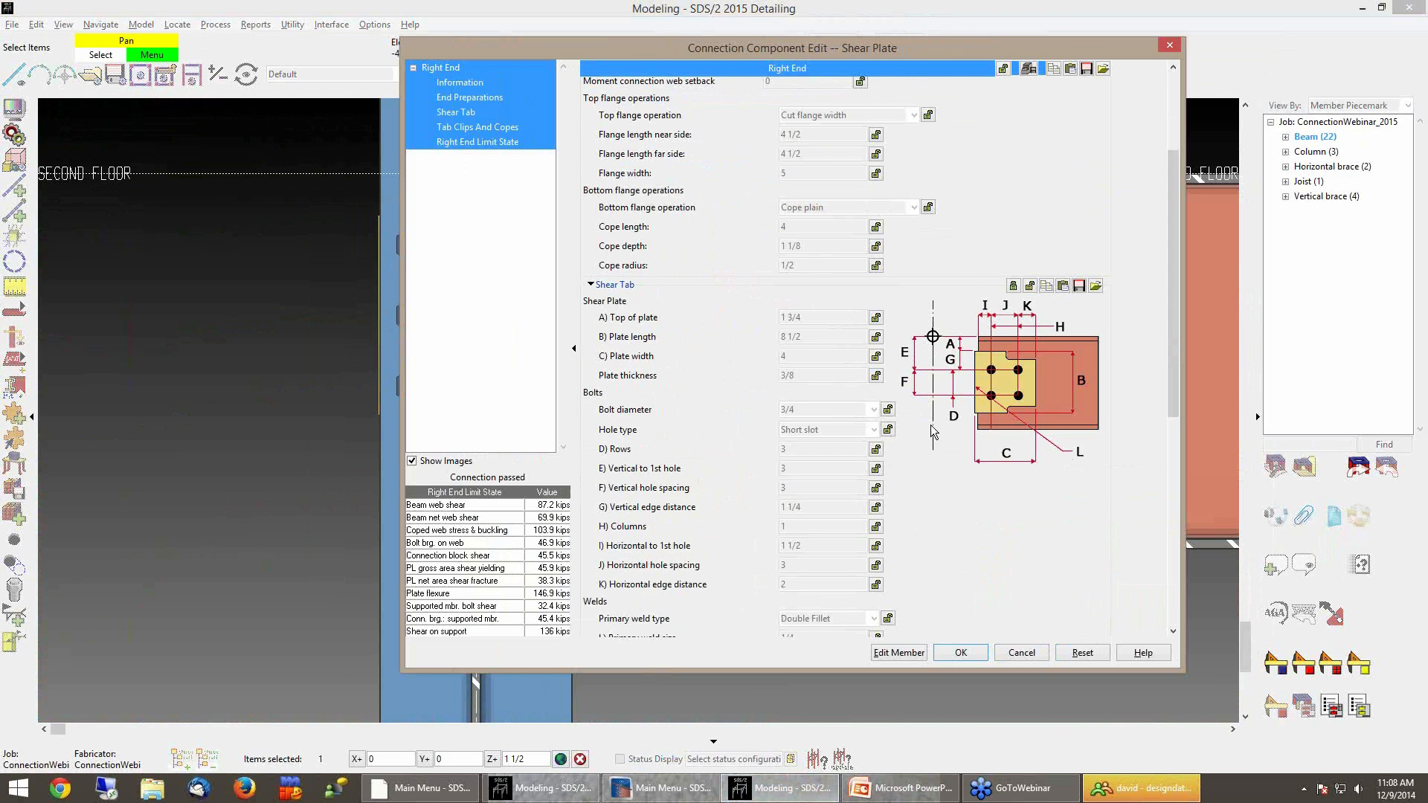
drag(1176, 262, 1172, 310)
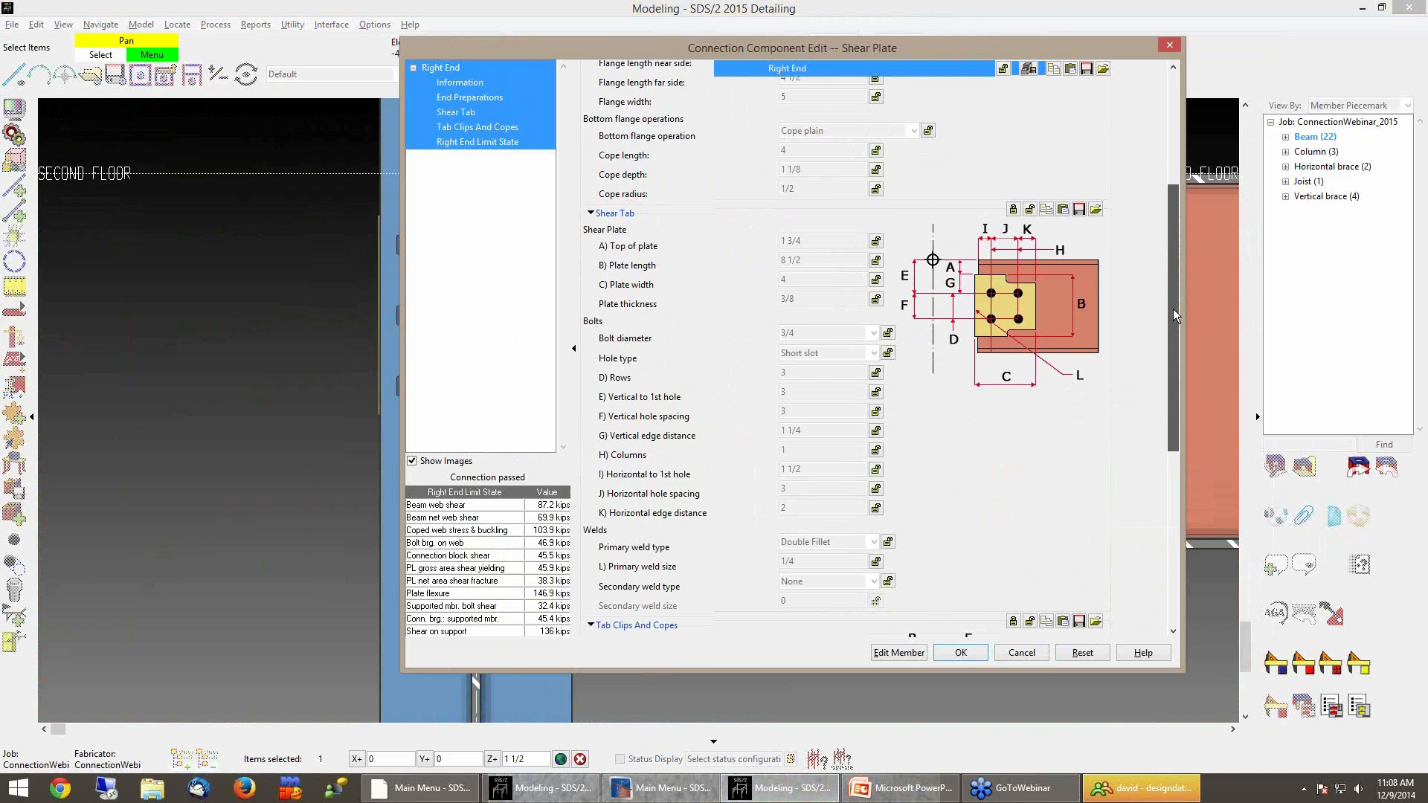
click(876, 298)
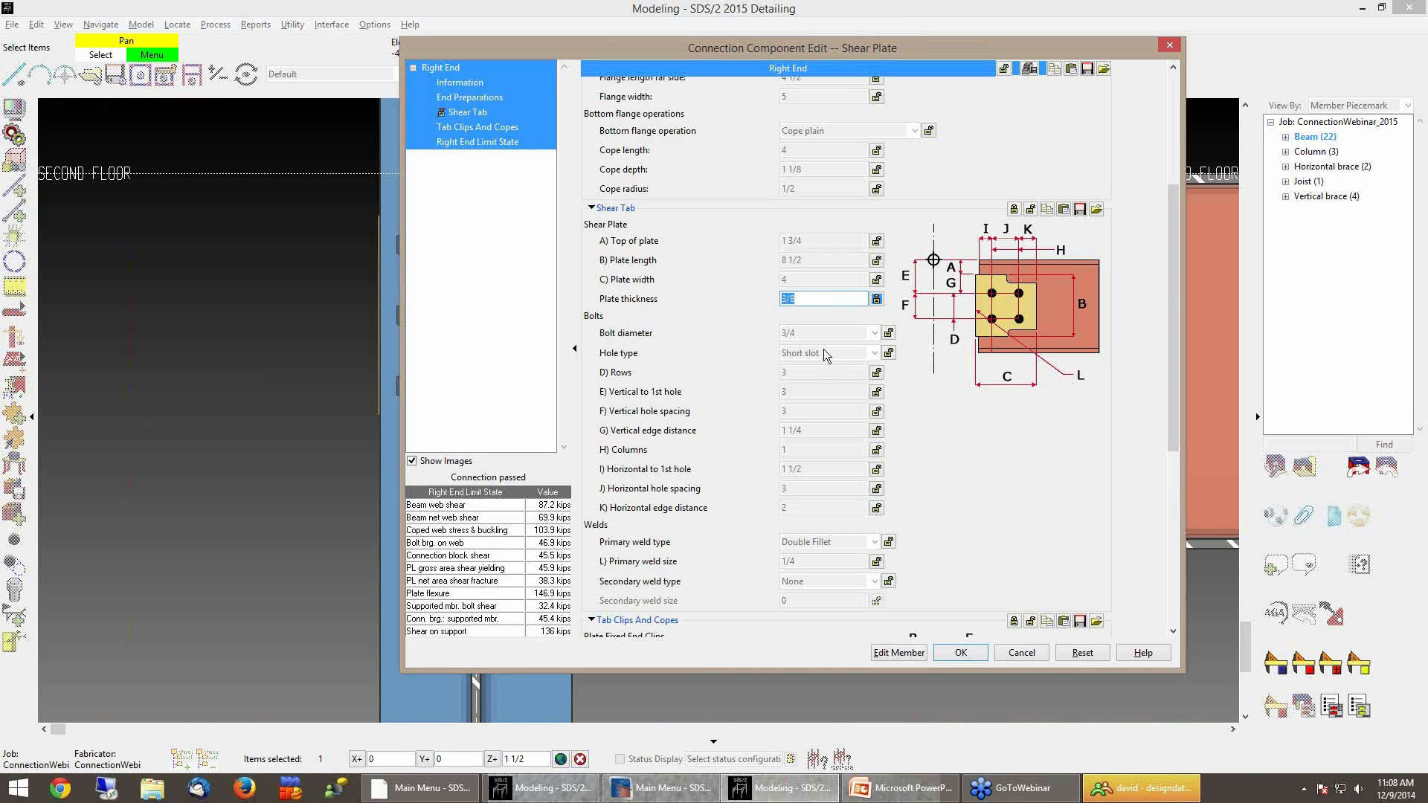
click(888, 332)
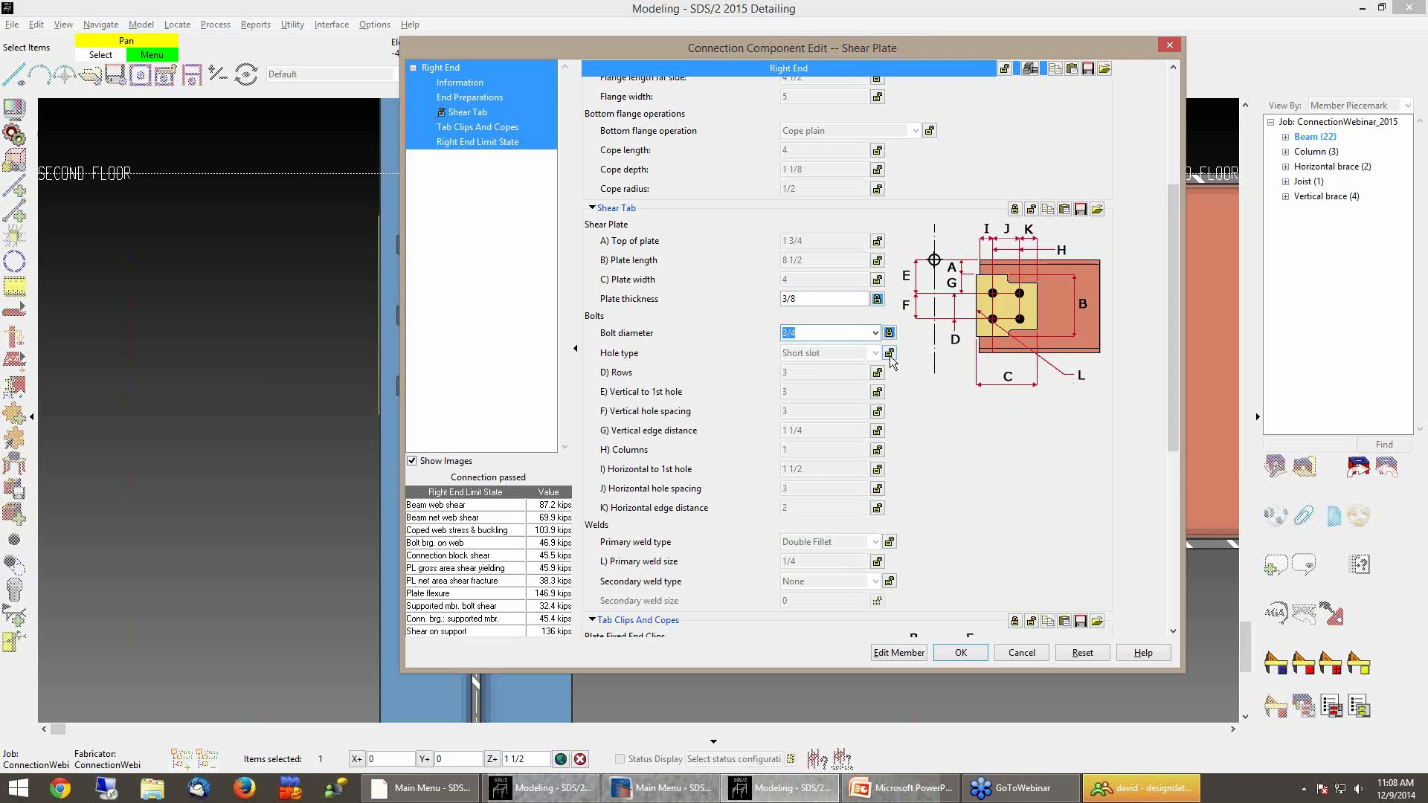
click(890, 353)
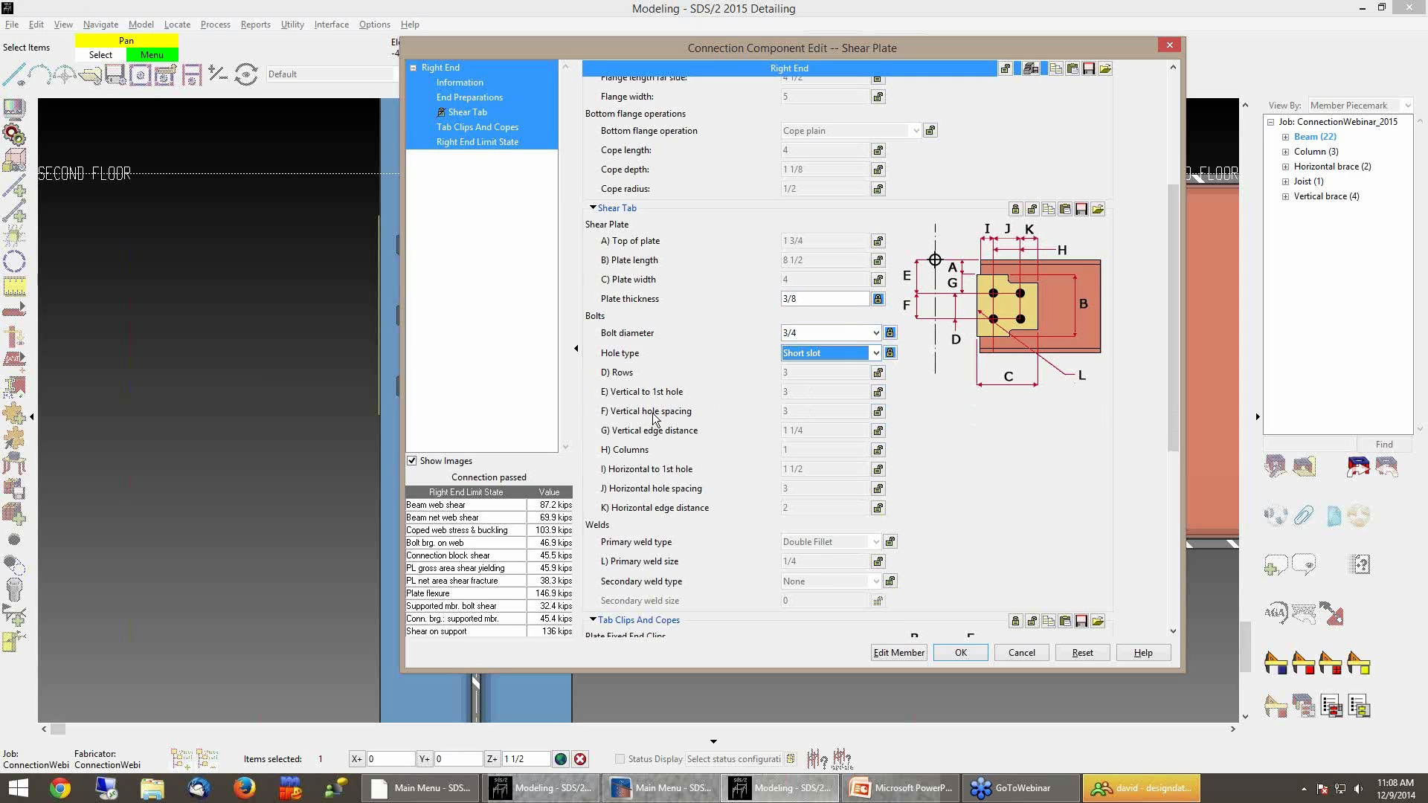
Set the shear plate's vertical edge distance to 1 1/2
click(877, 431)
text(1 1/2)
key(Tab)
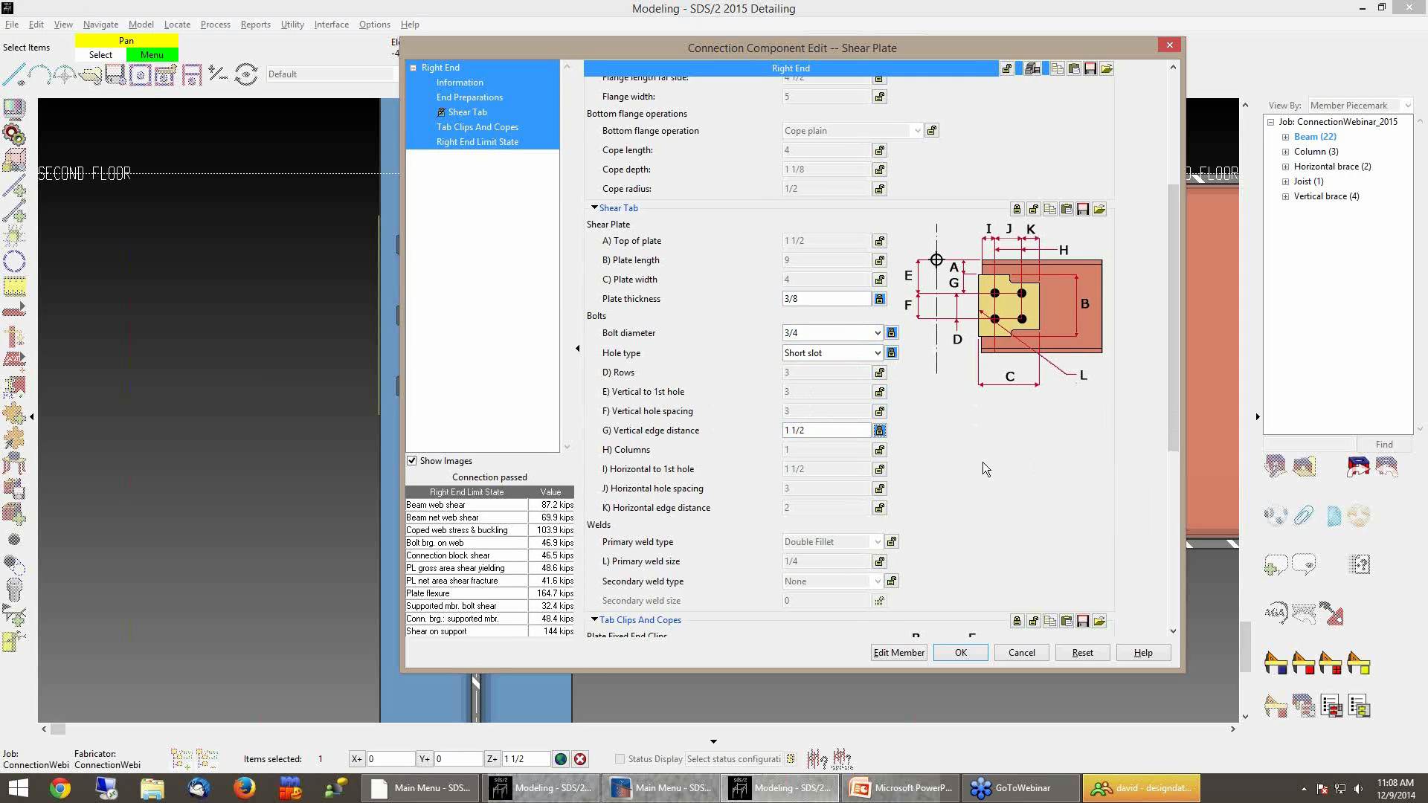
Lock the horizontal distance to first hole, set the horizontal edge distance to 1 1/2, and apply the connection edit
click(880, 470)
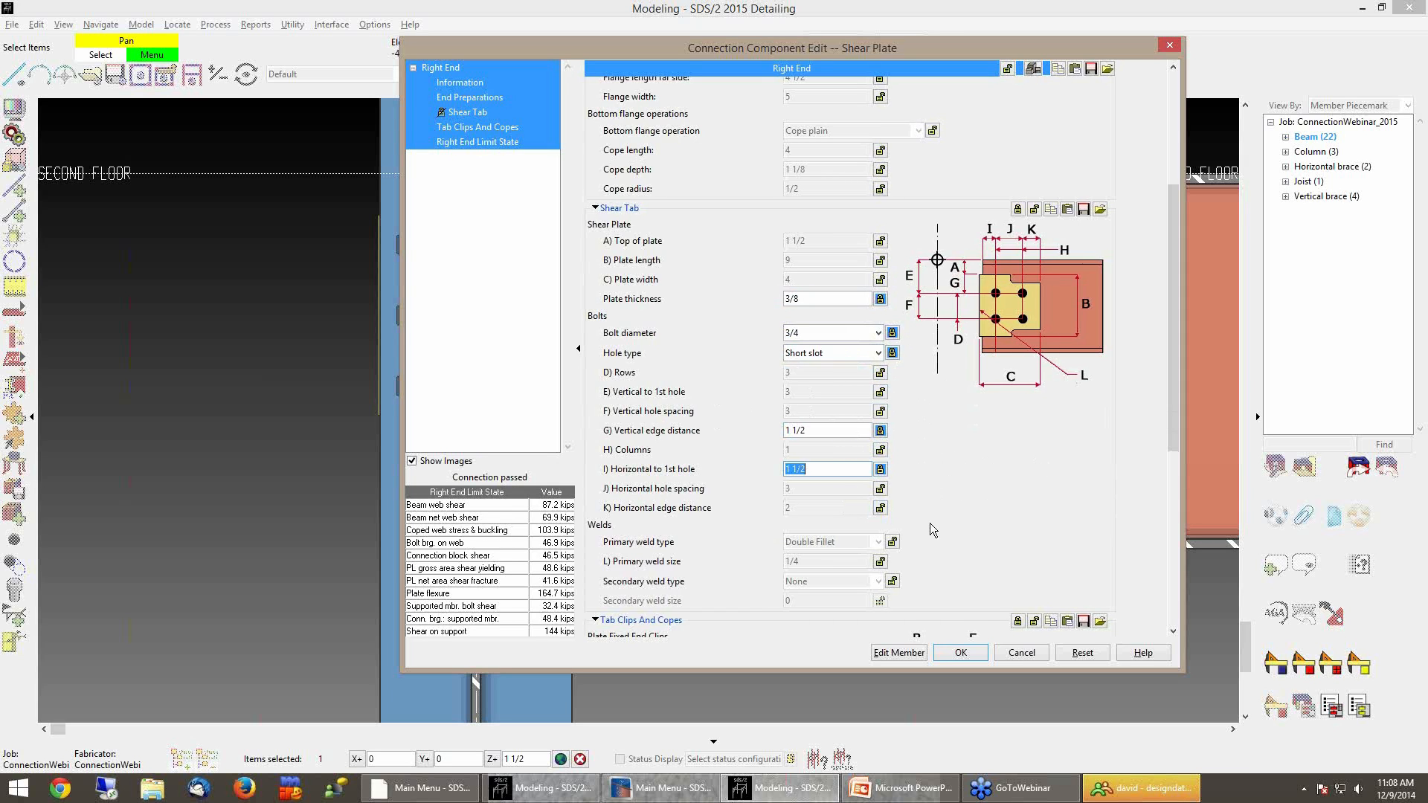
click(880, 508)
text(1 1/)
key(Tab)
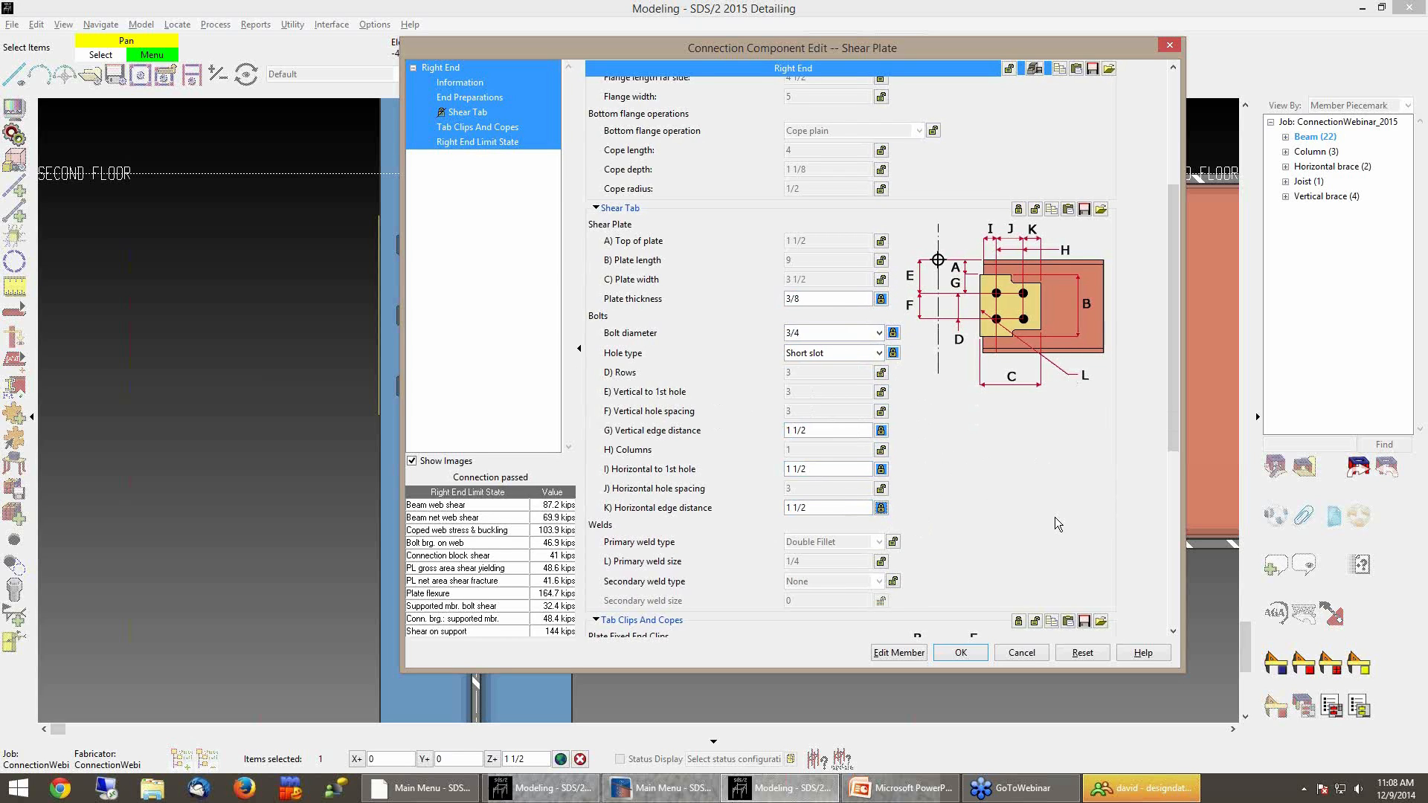
click(961, 654)
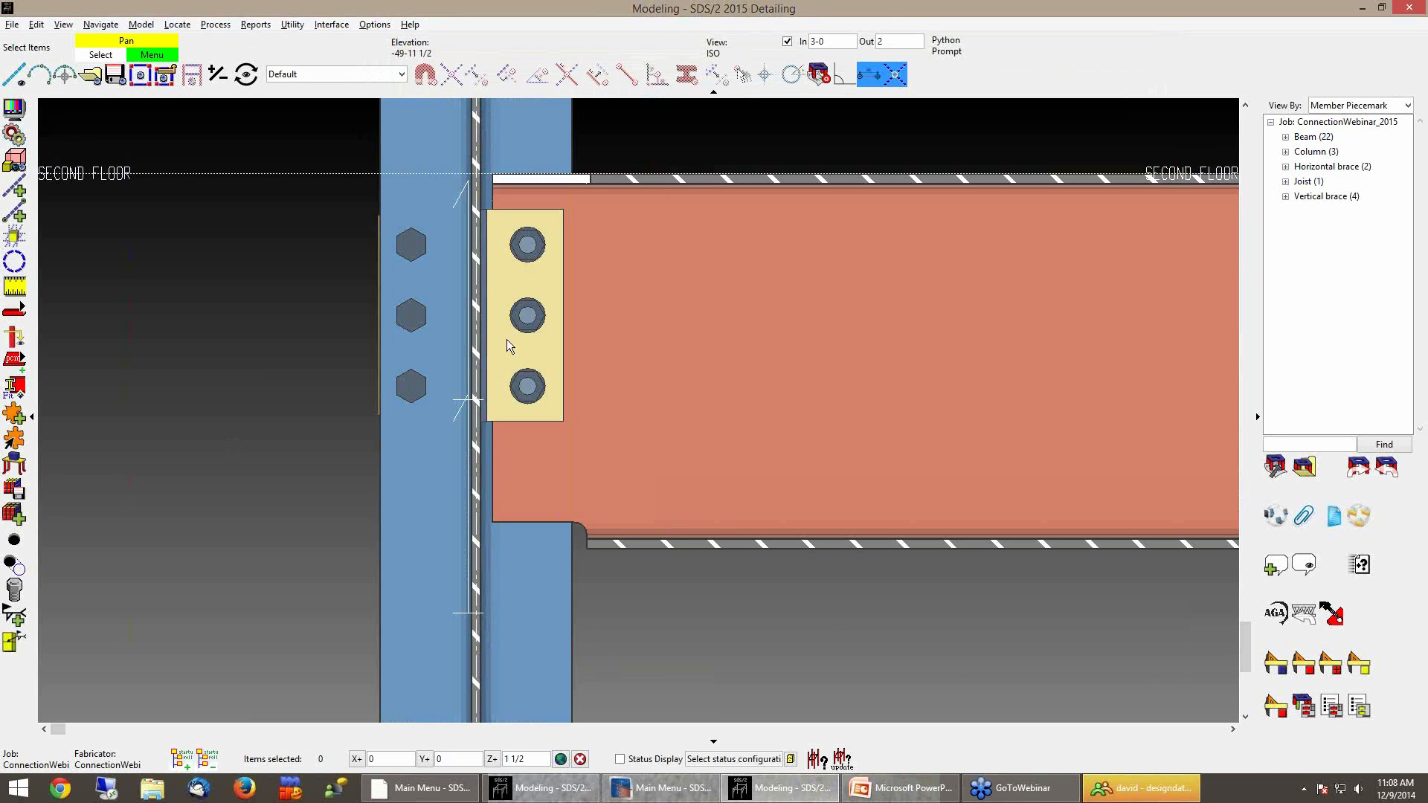
Examine the Select Other list of components at the shear plate
right_click(556, 312)
mouse_move(563, 321)
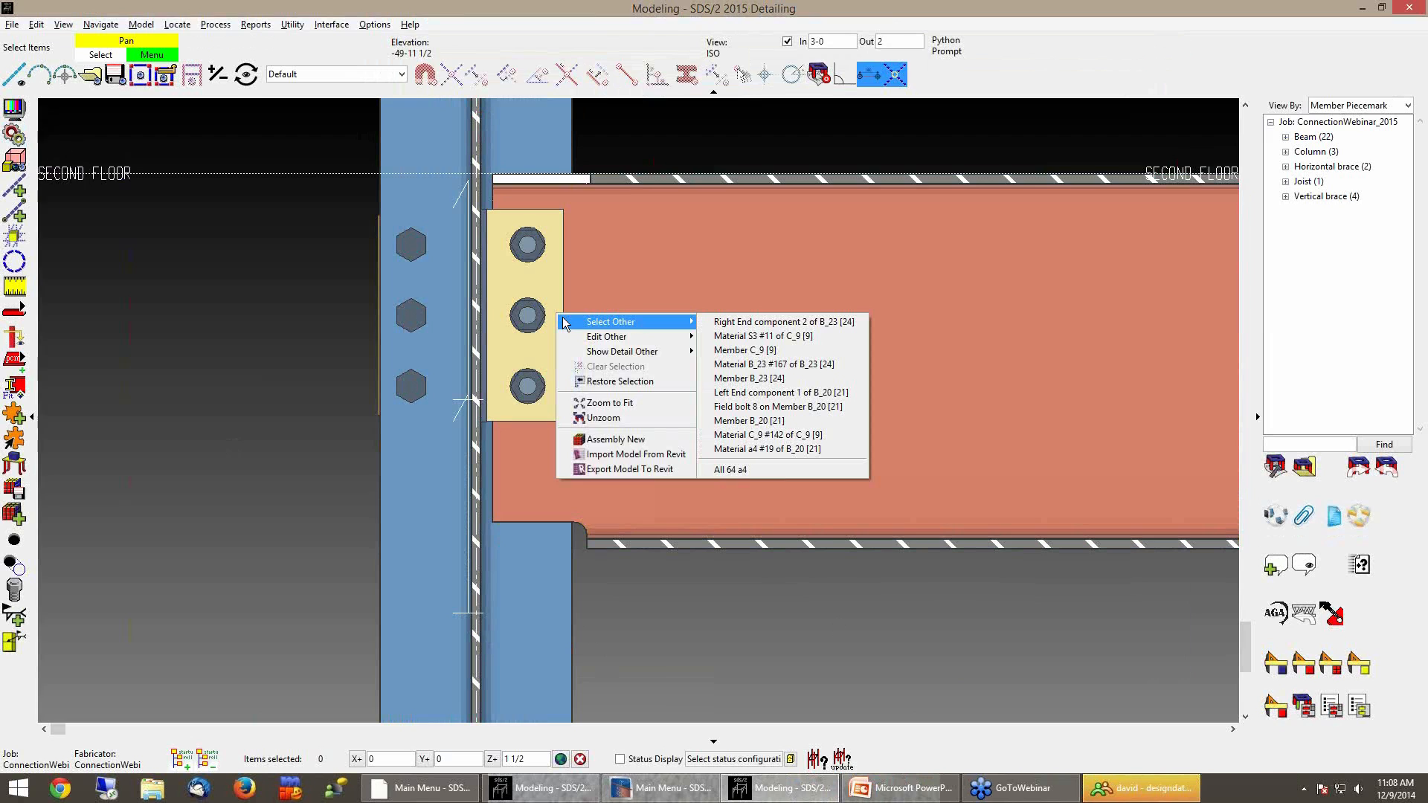
click(272, 314)
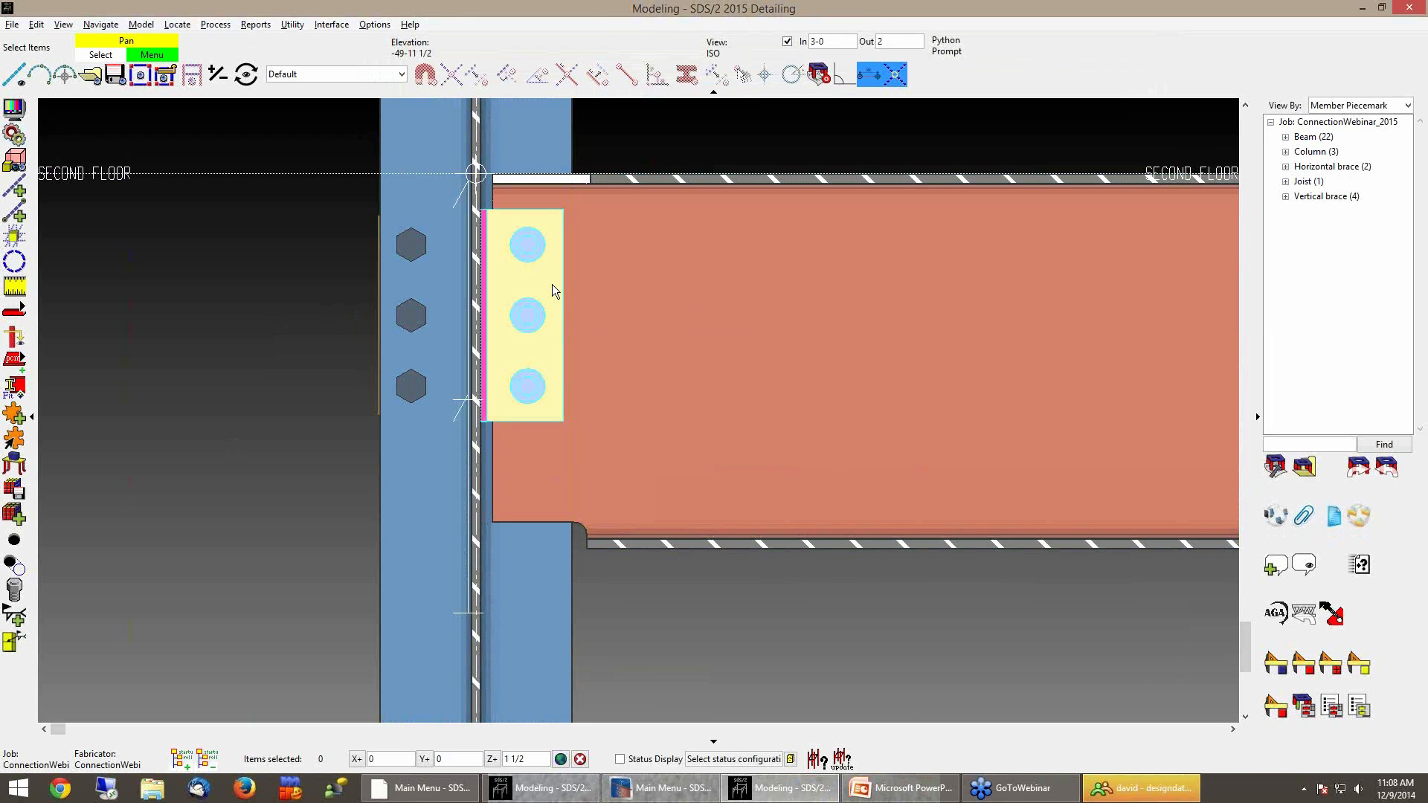
right_click(552, 286)
mouse_move(593, 295)
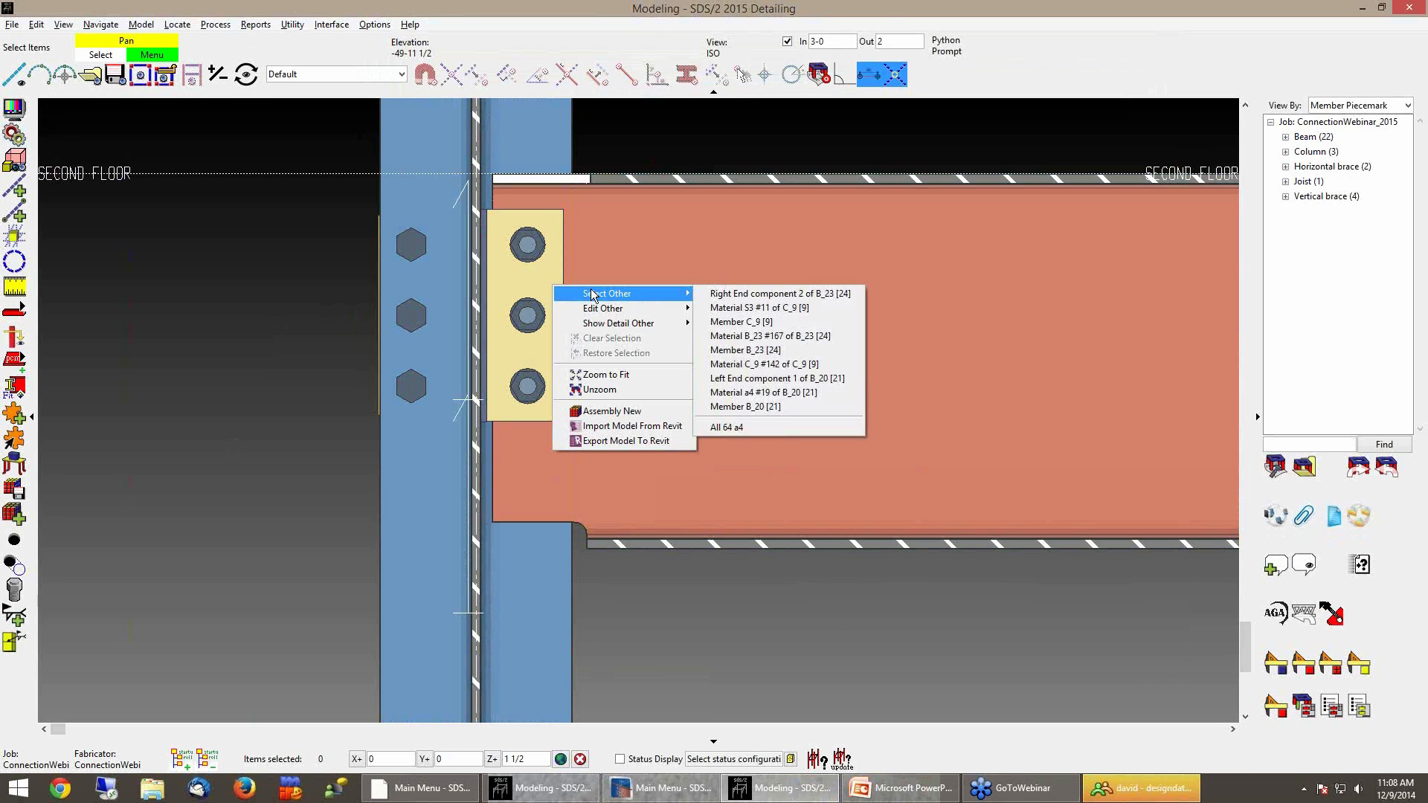
right_click(546, 283)
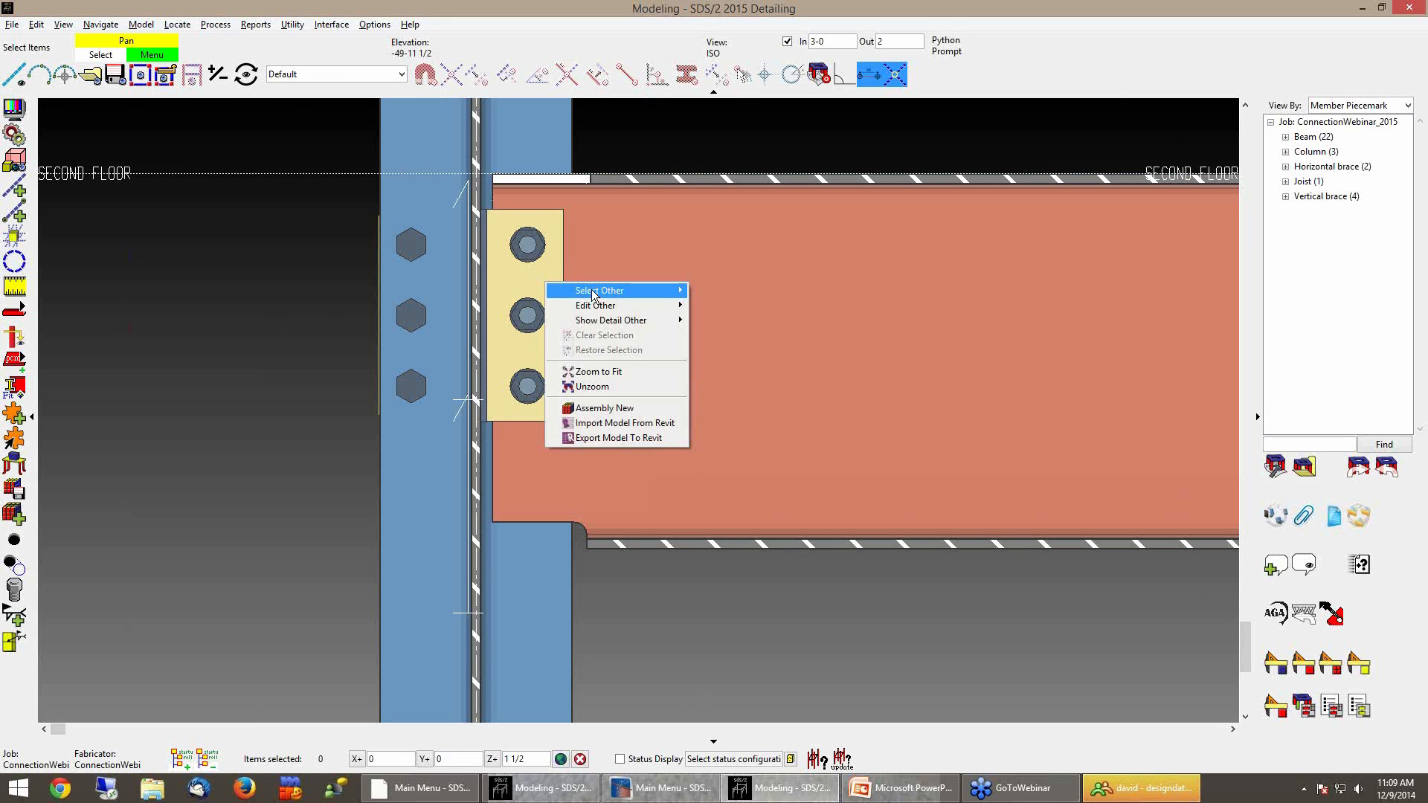
mouse_move(615, 294)
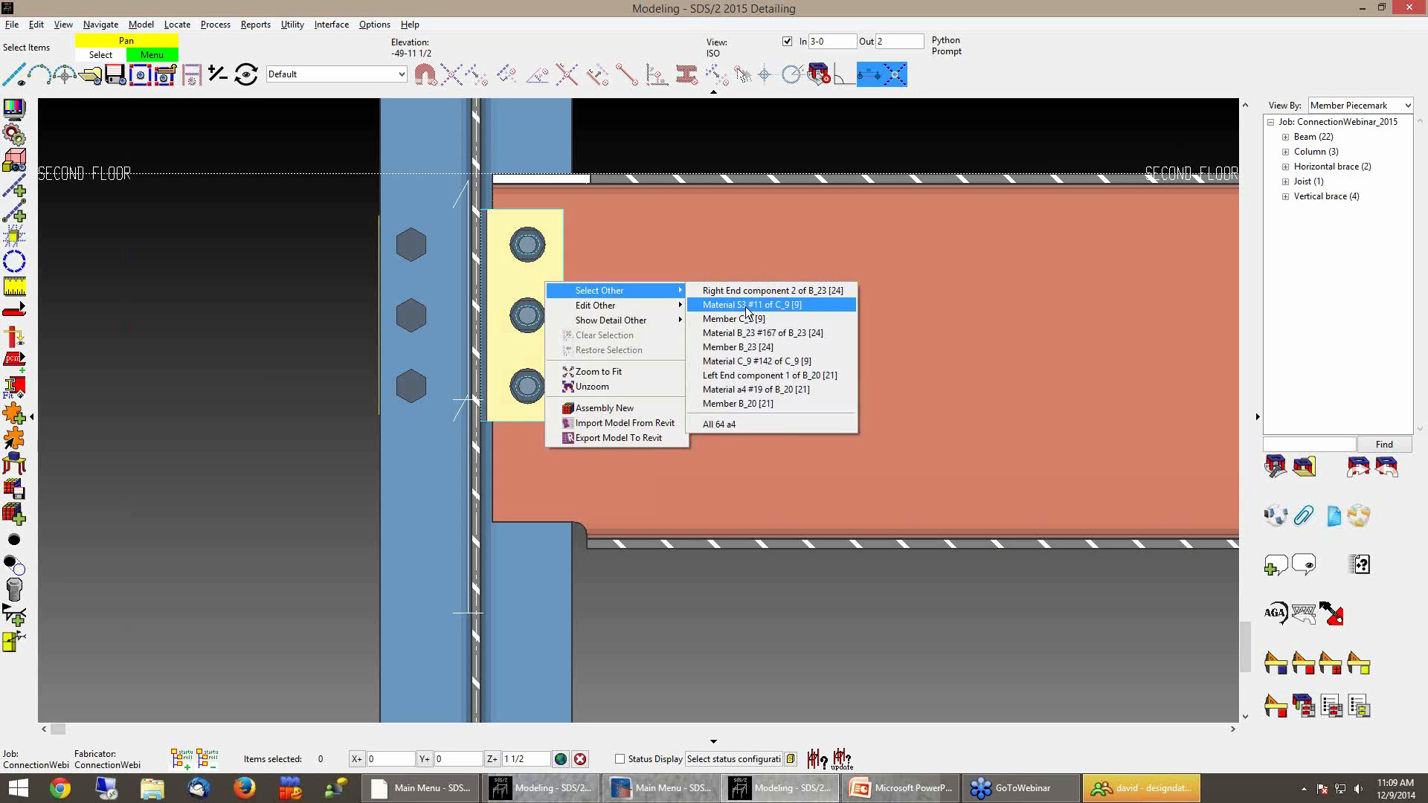
click(775, 656)
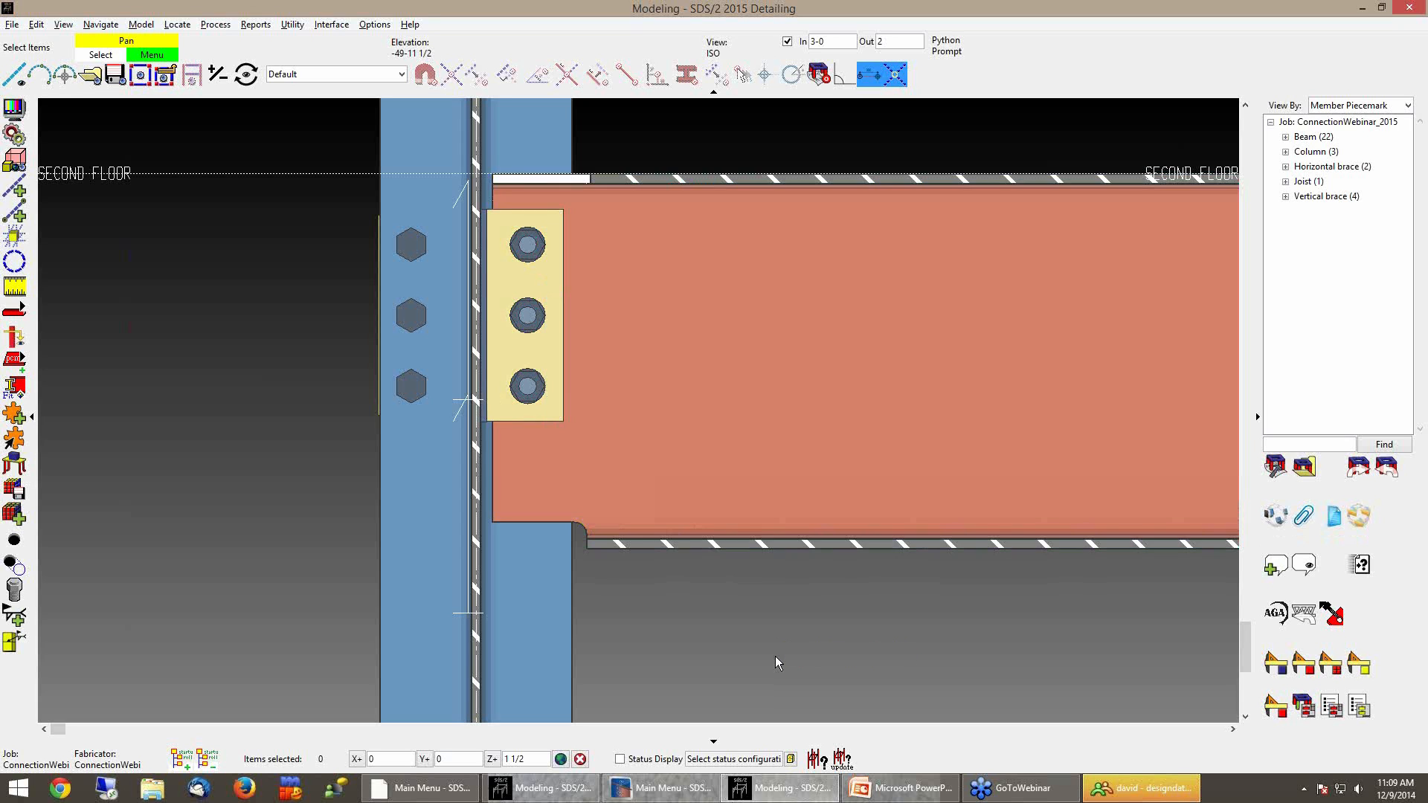
Open the Shear Plate Standard Piecemarks table to review it, then cancel it
click(374, 25)
mouse_move(417, 67)
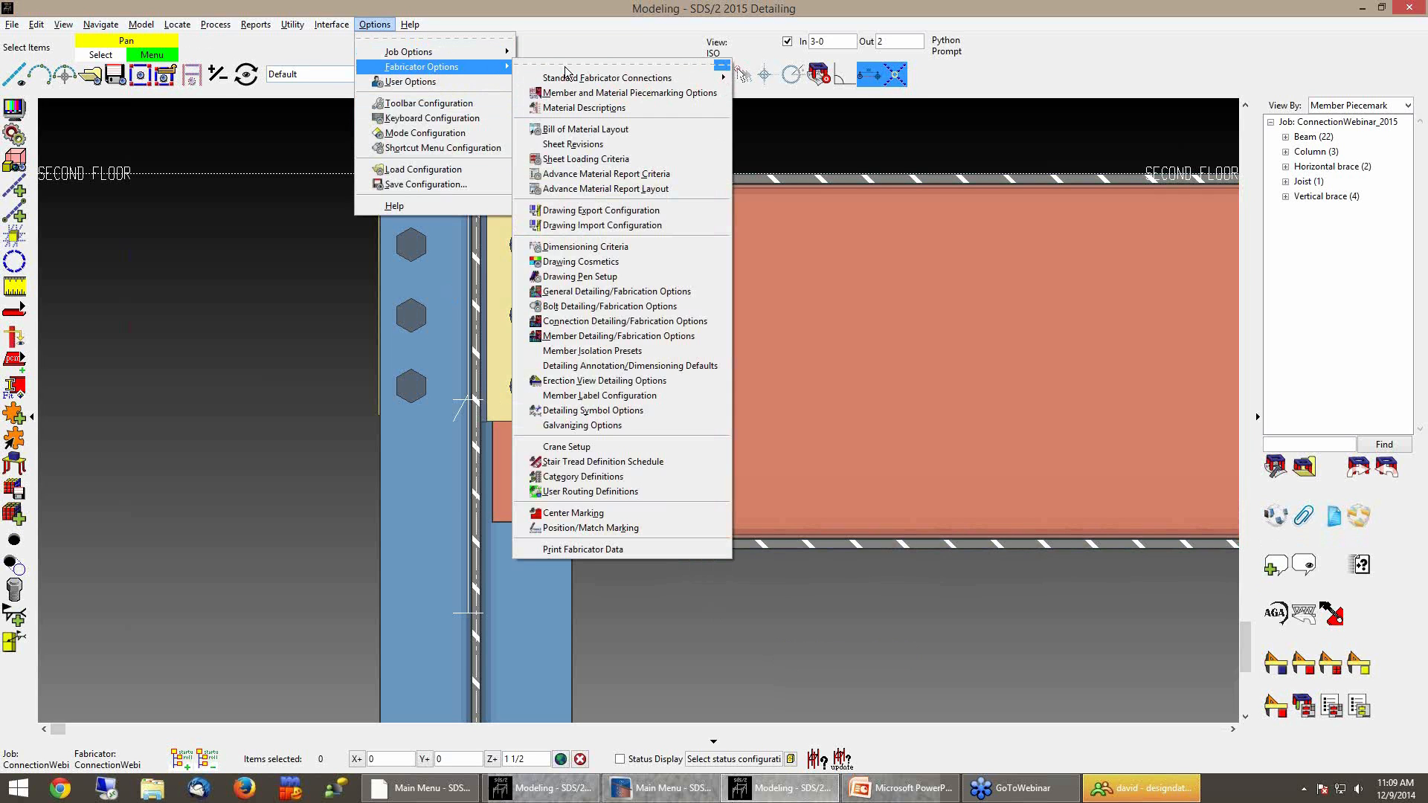
mouse_move(586, 79)
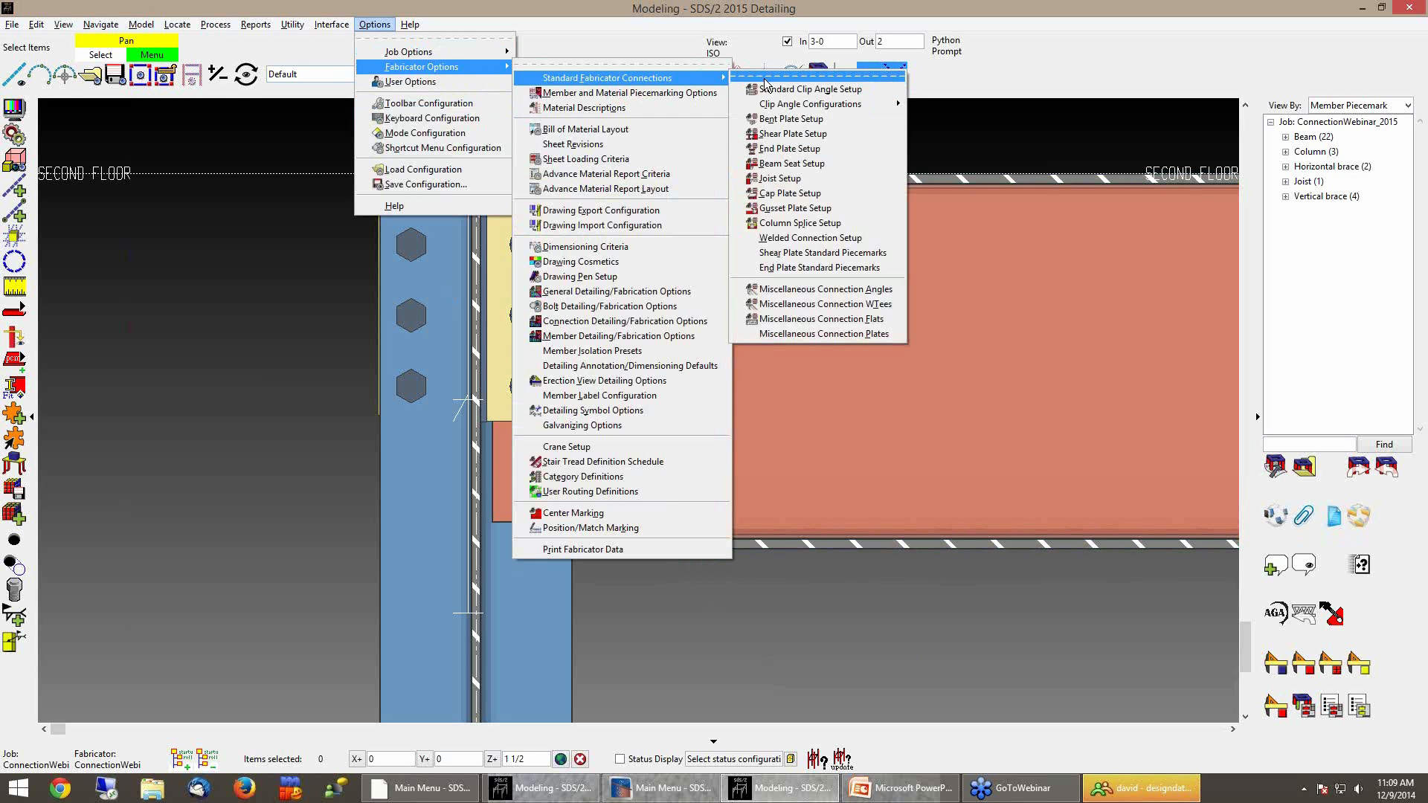
click(821, 254)
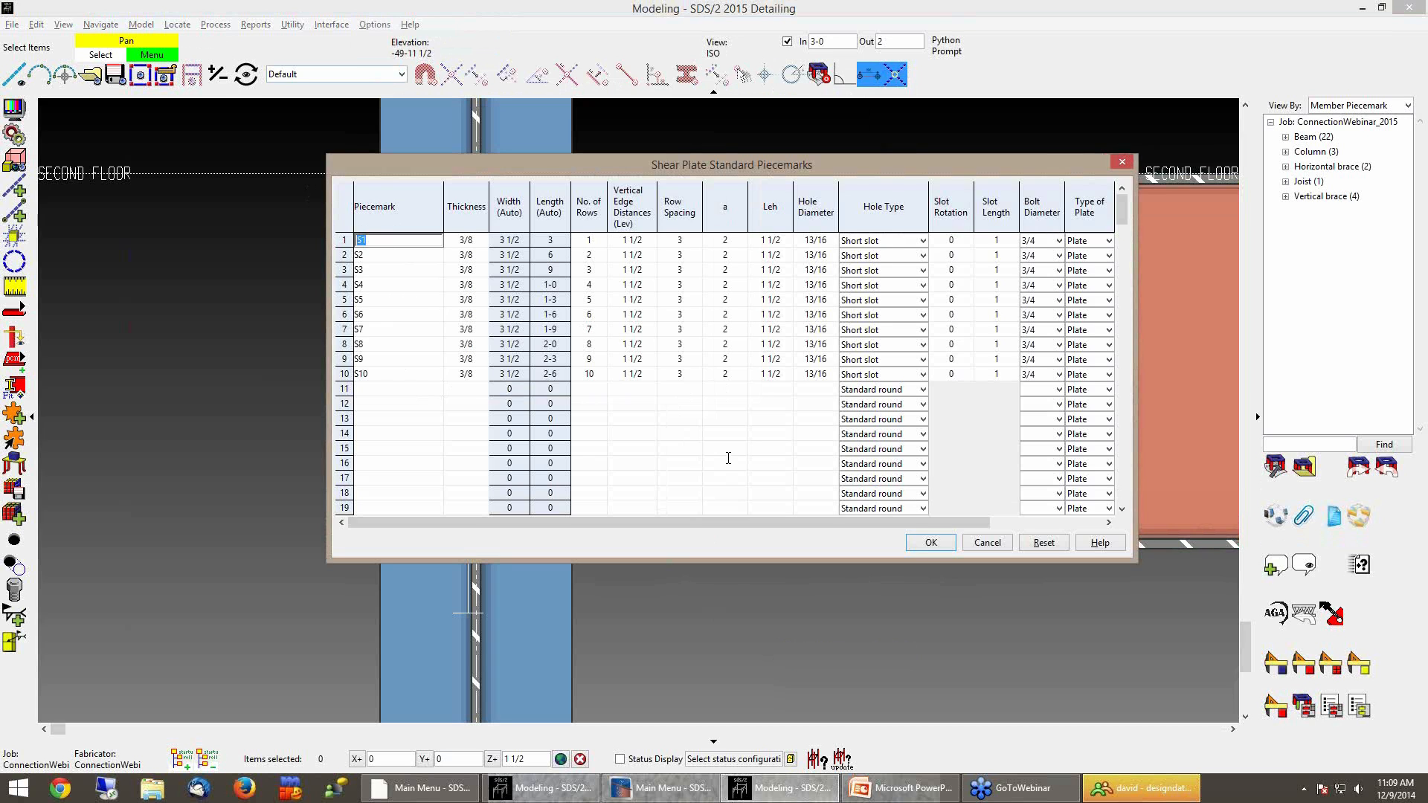
click(987, 543)
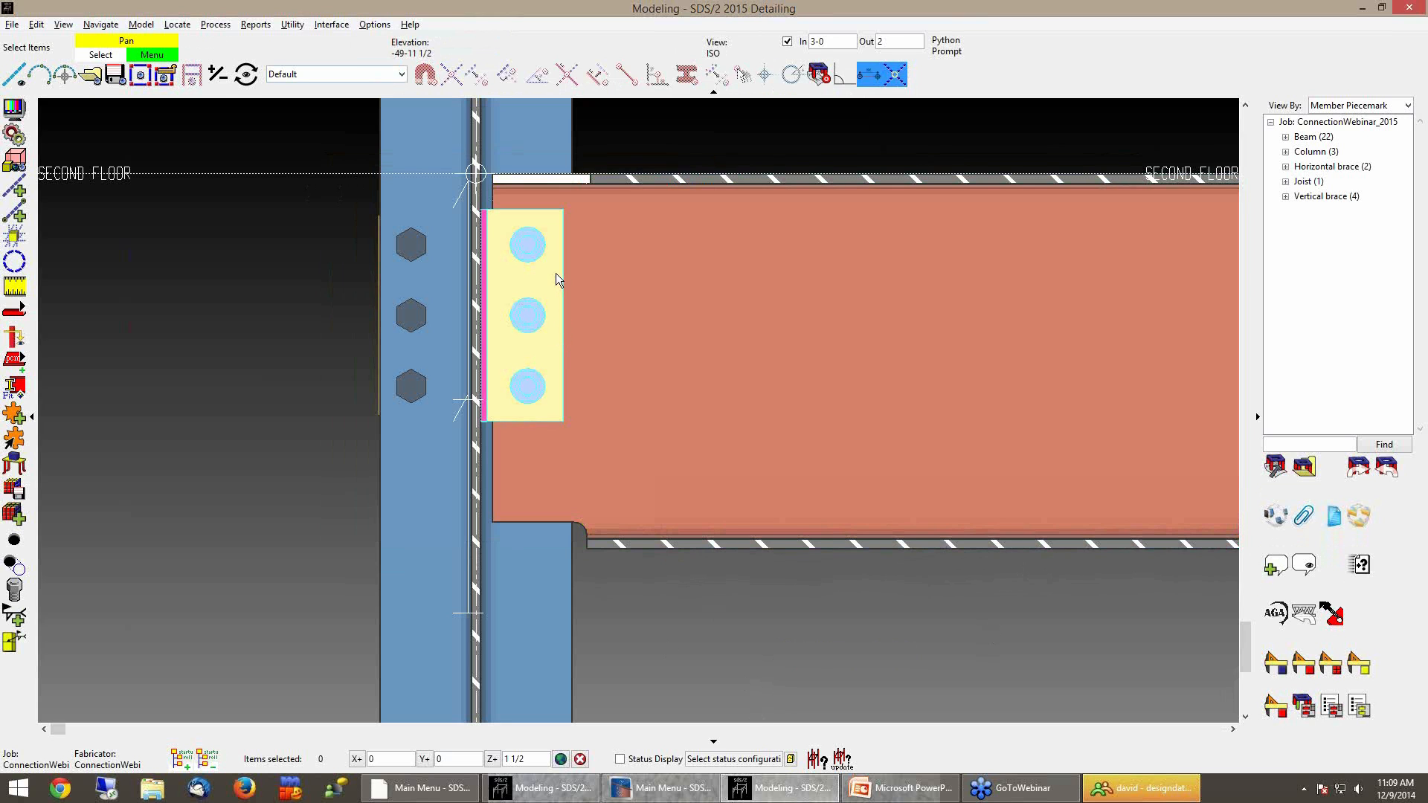
Save the edited shear plate connection as a new user defined connection named StdShearPlate and close the edit
click(555, 274)
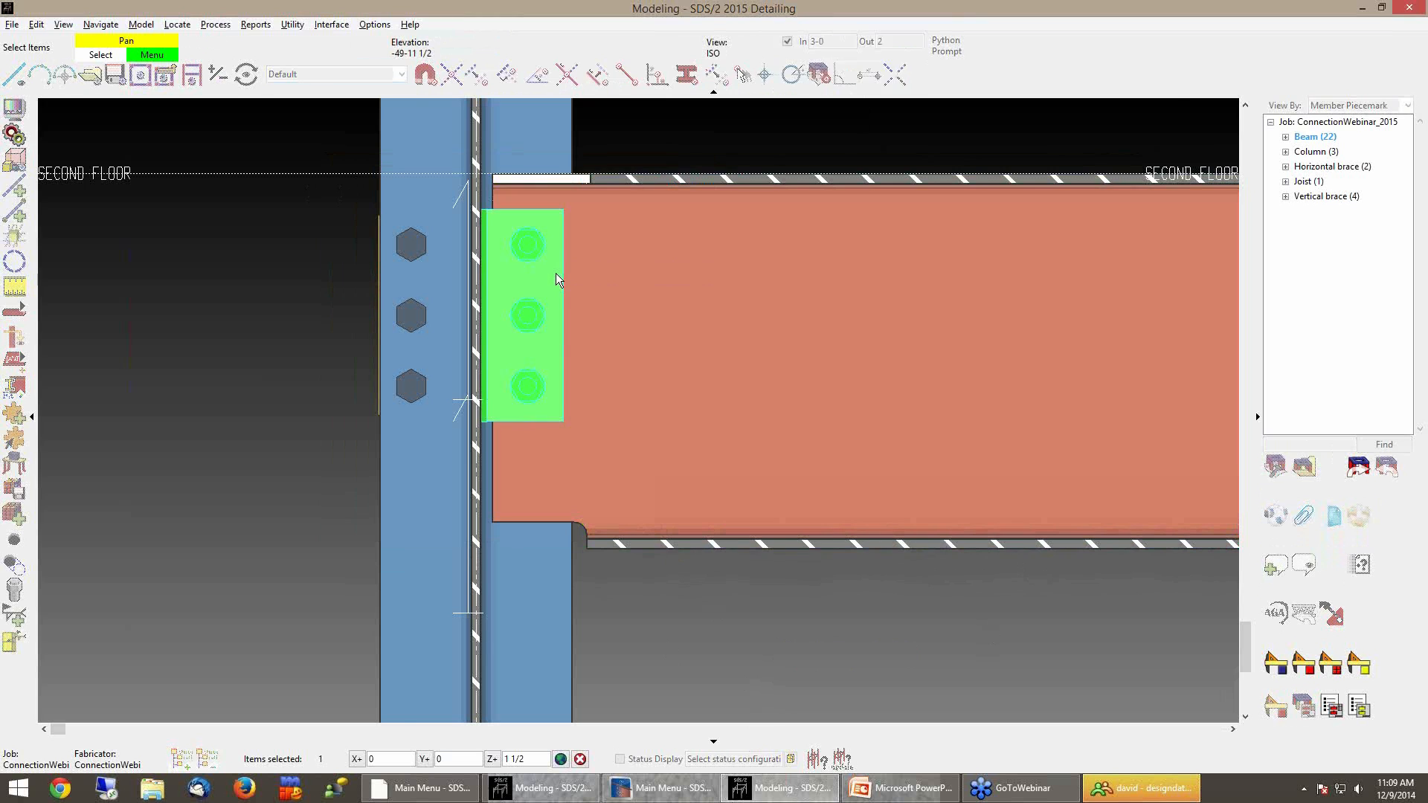
double_click(556, 274)
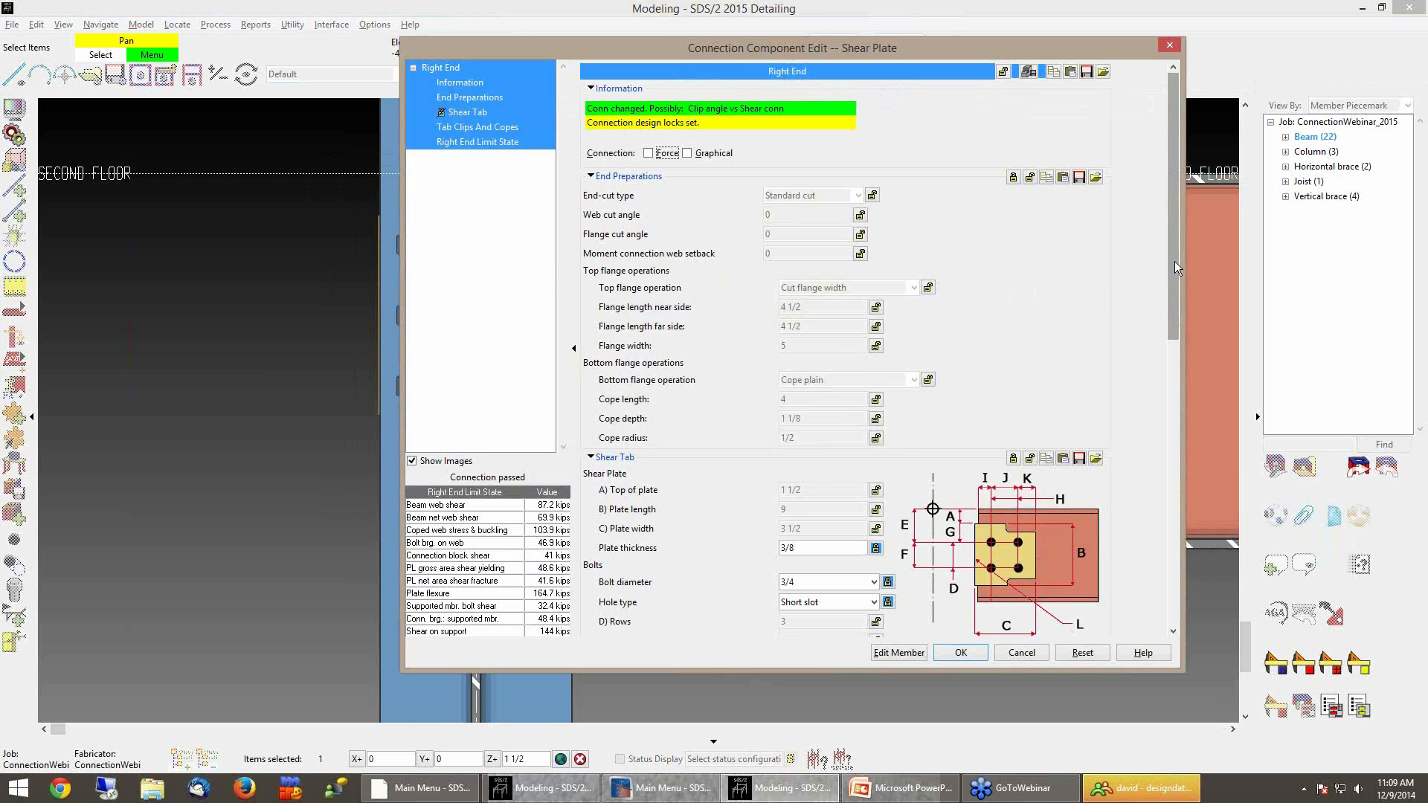
click(1031, 73)
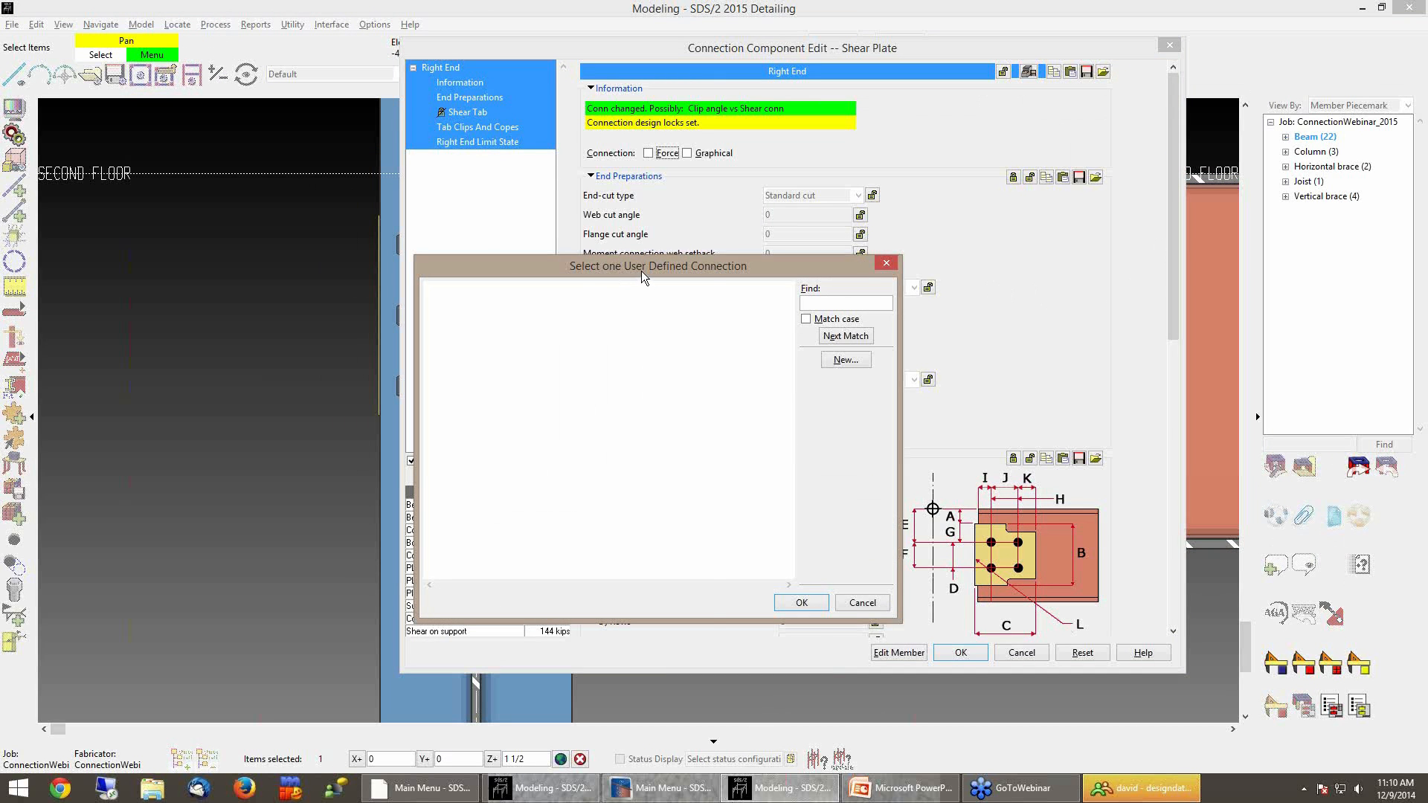
drag(641, 271, 782, 219)
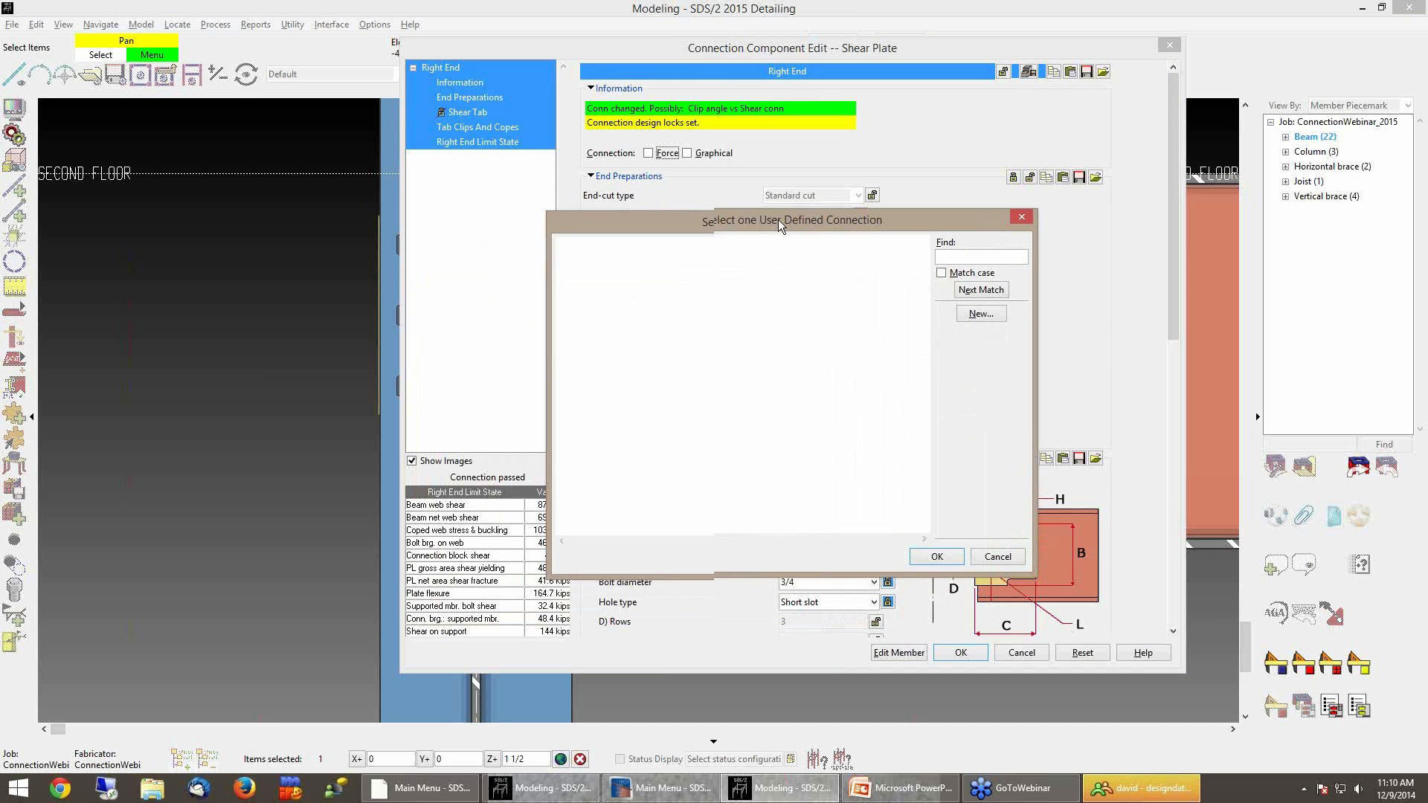
click(975, 310)
text(StdShearPlate)
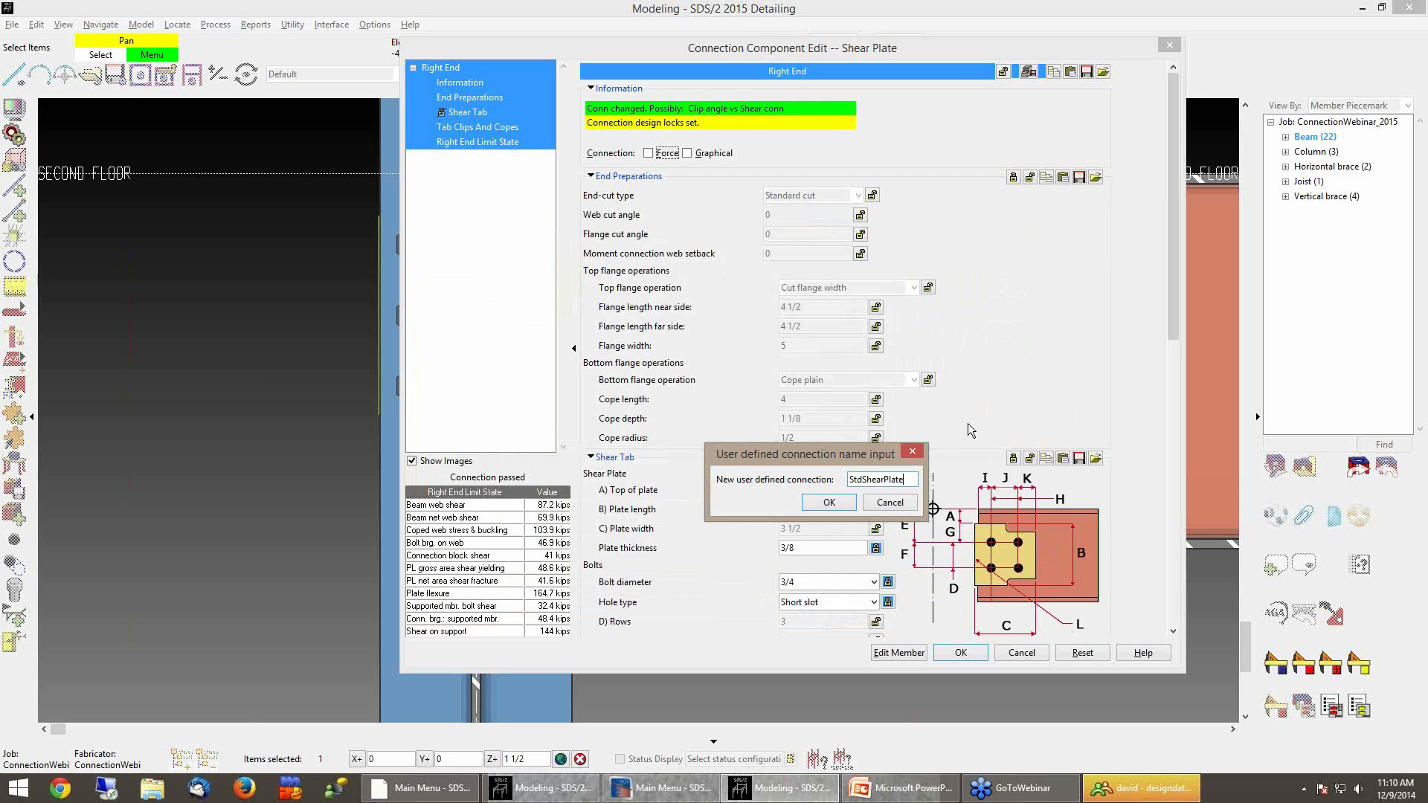
key(Return)
click(959, 654)
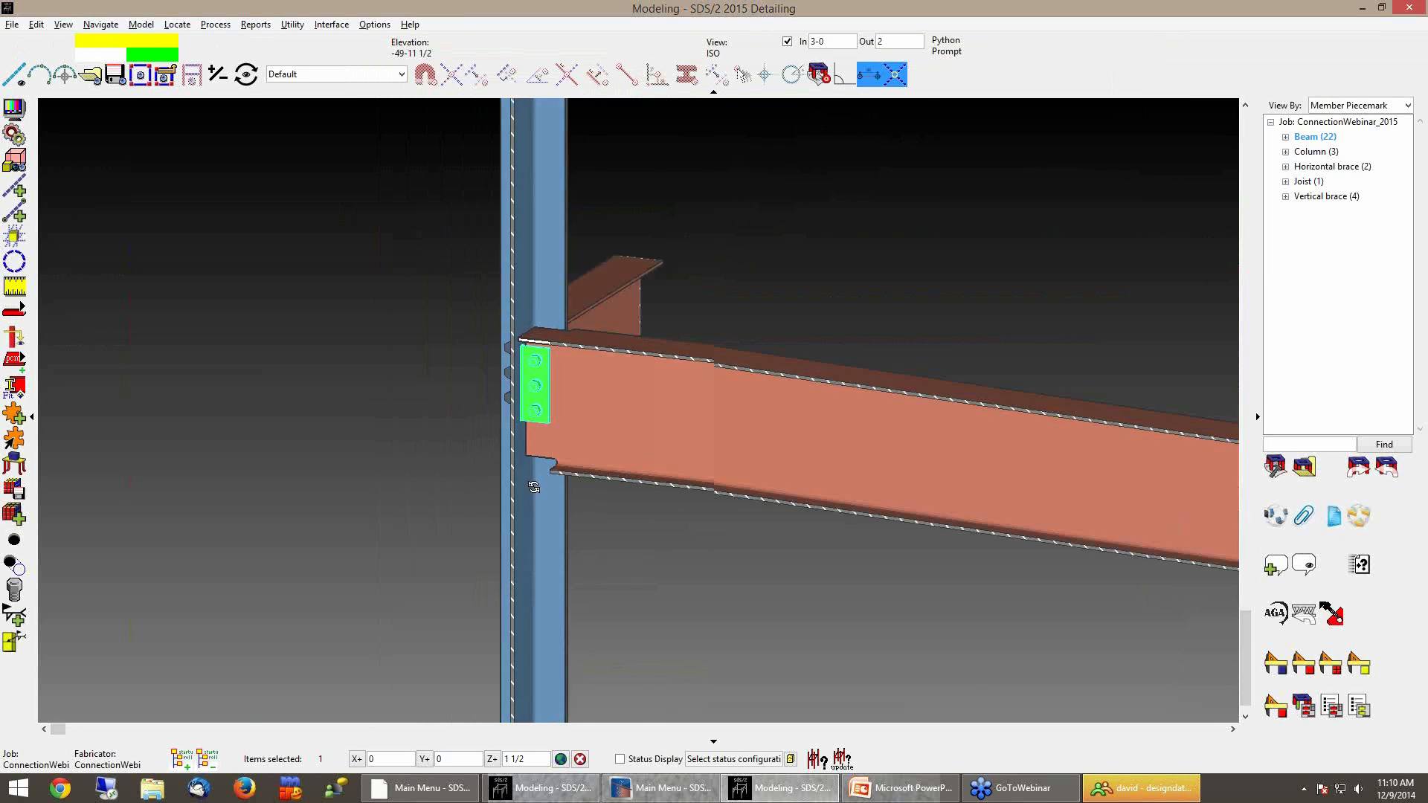
Set the other beam's left end input connection type to User defined, choosing the StdShearPlate connection
shift+middle_drag(308, 515, 404, 409)
click(404, 409)
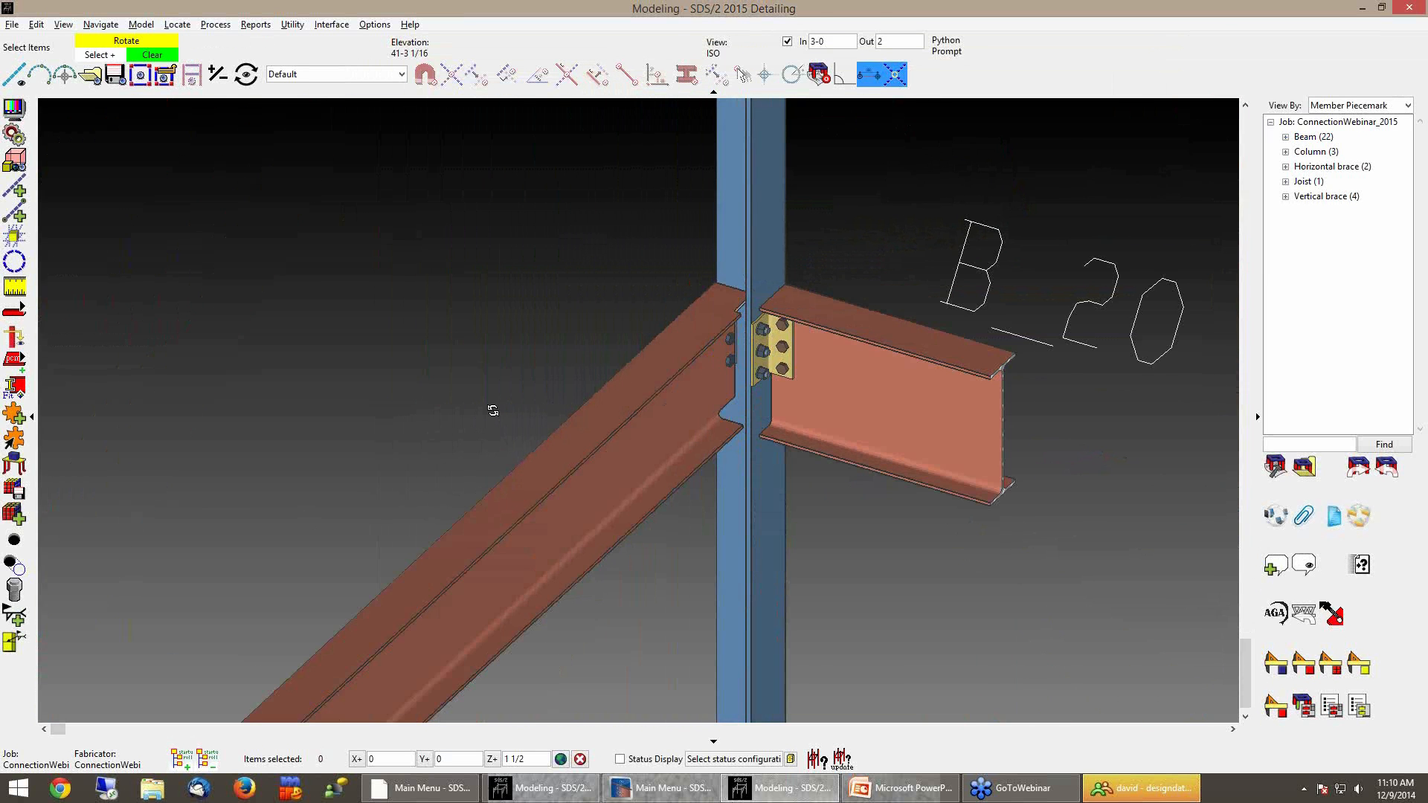
middle_drag(494, 408, 772, 444)
click(787, 41)
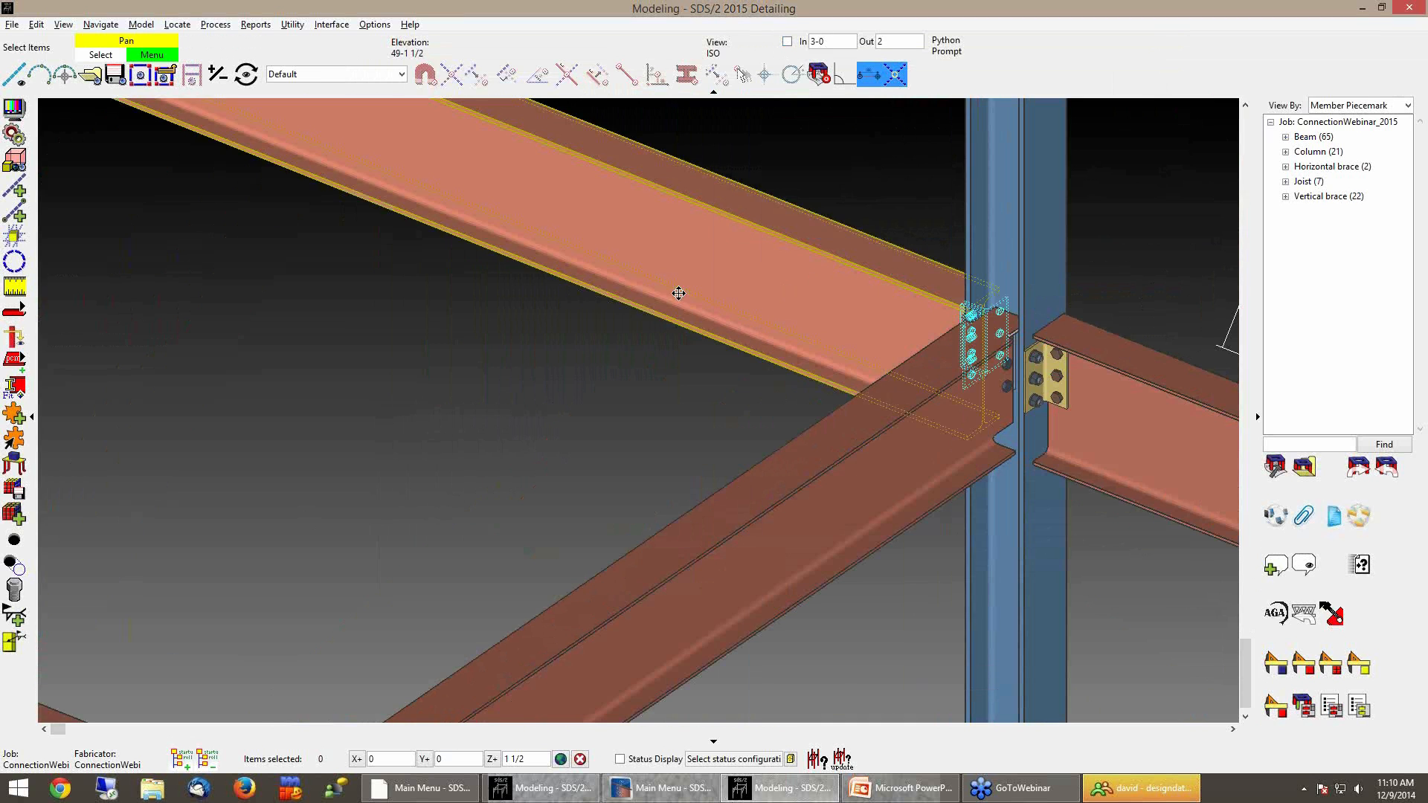
scroll(854, 397, up, 3)
scroll(890, 440, up, 1)
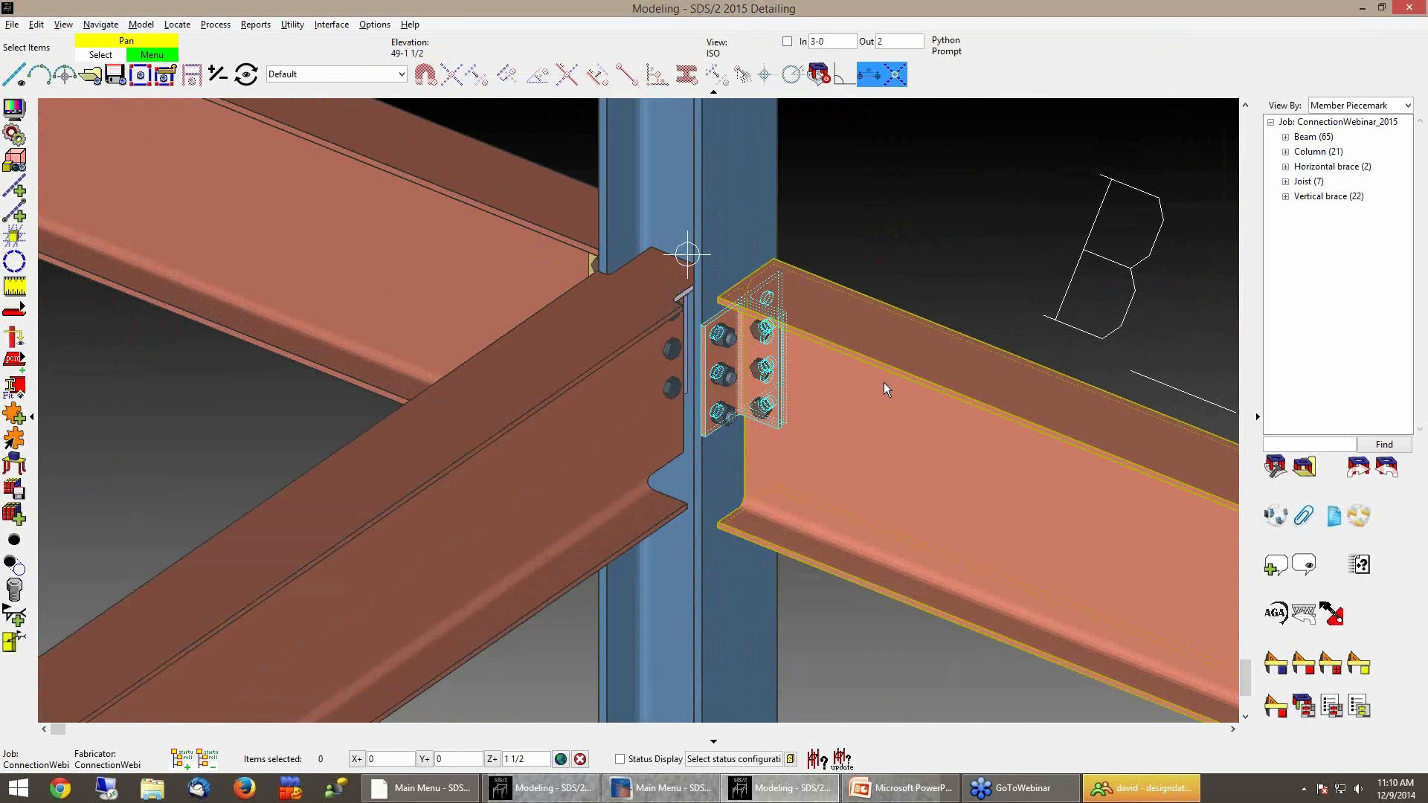
double_click(884, 382)
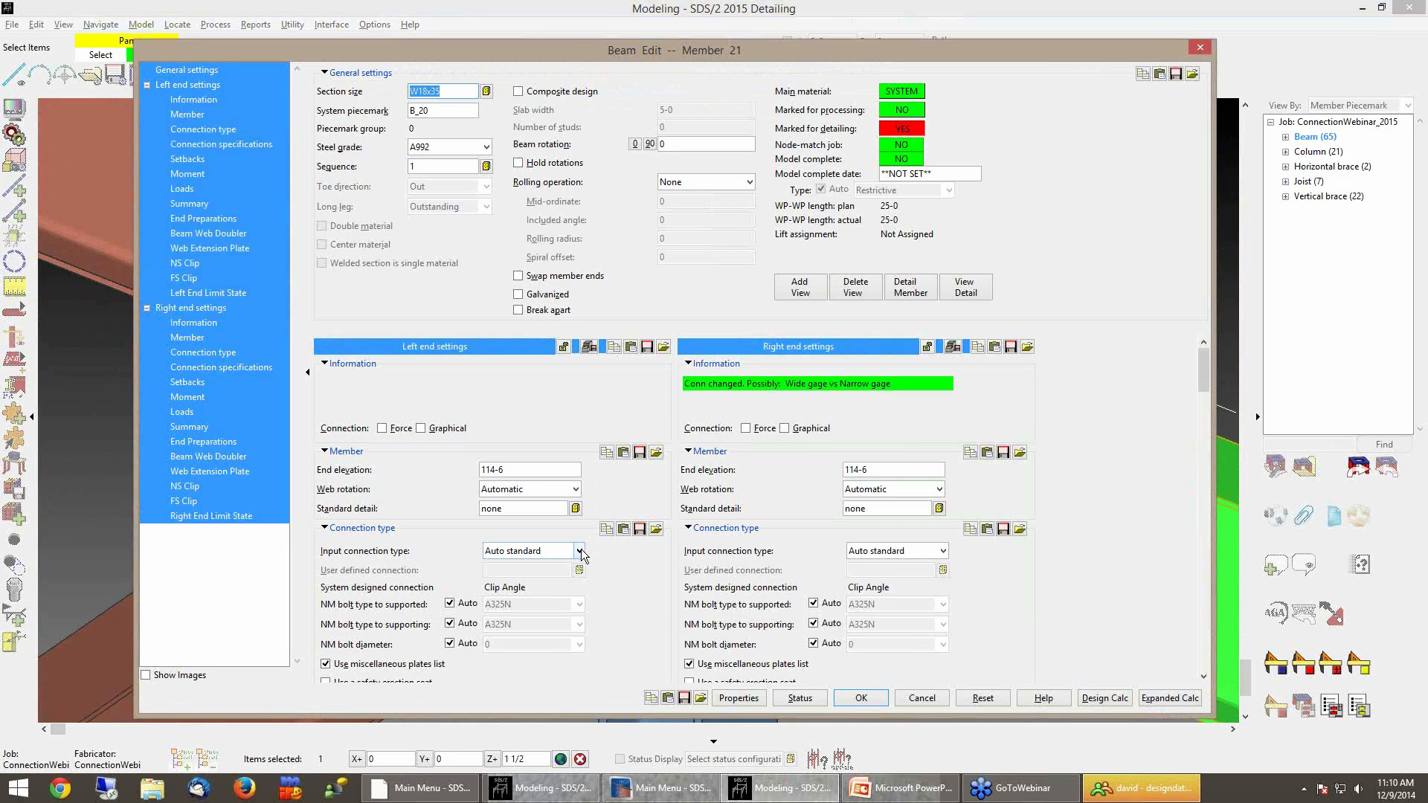
click(580, 551)
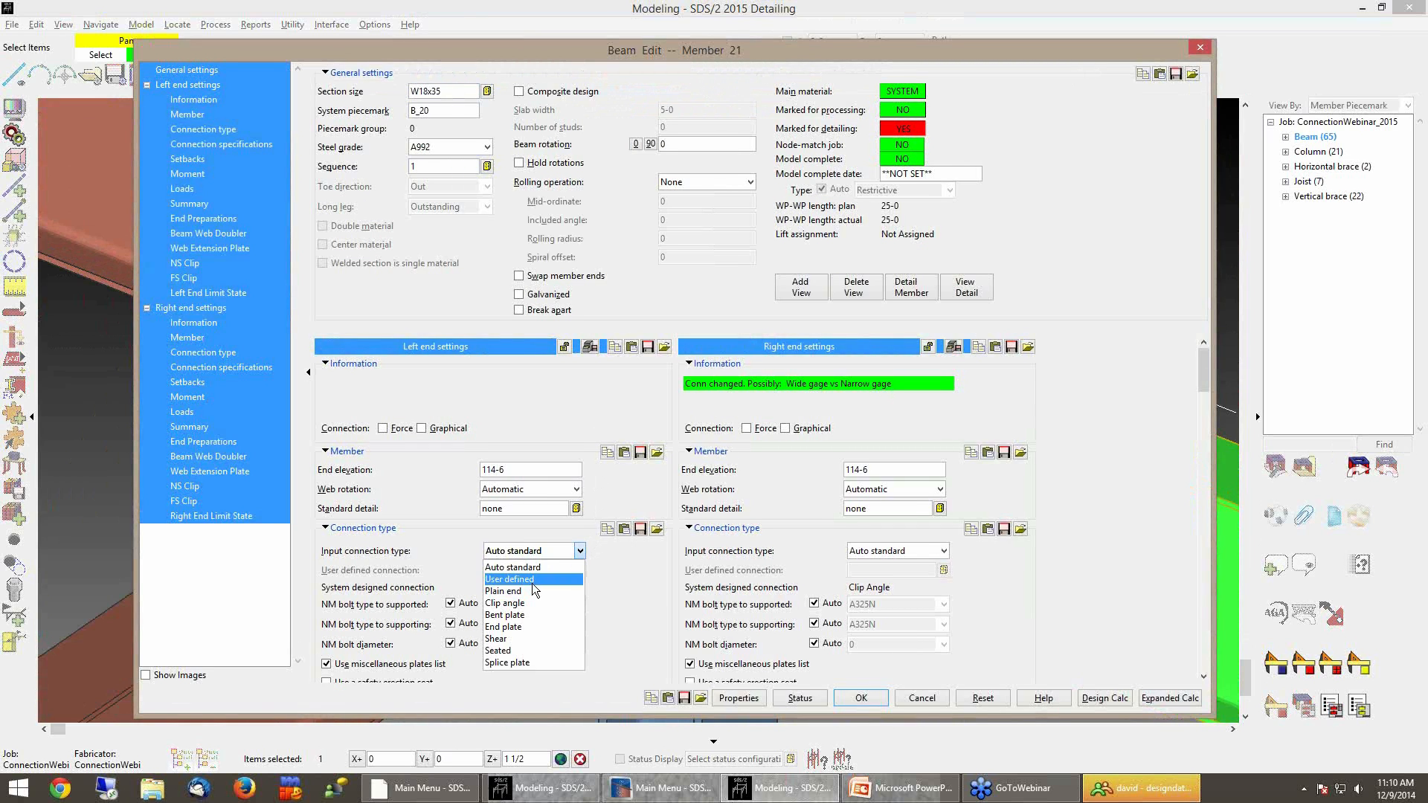
click(533, 586)
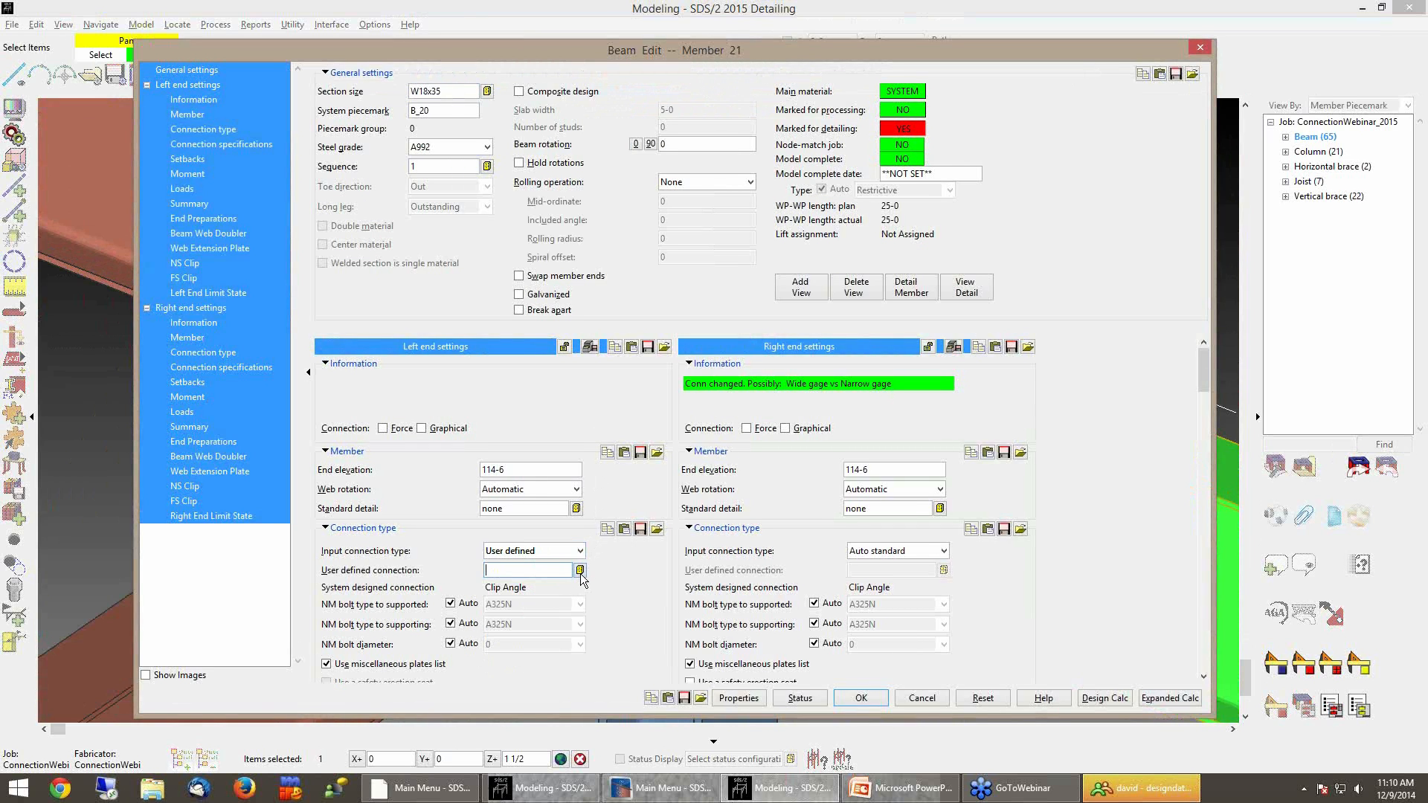
click(580, 571)
double_click(605, 238)
click(859, 699)
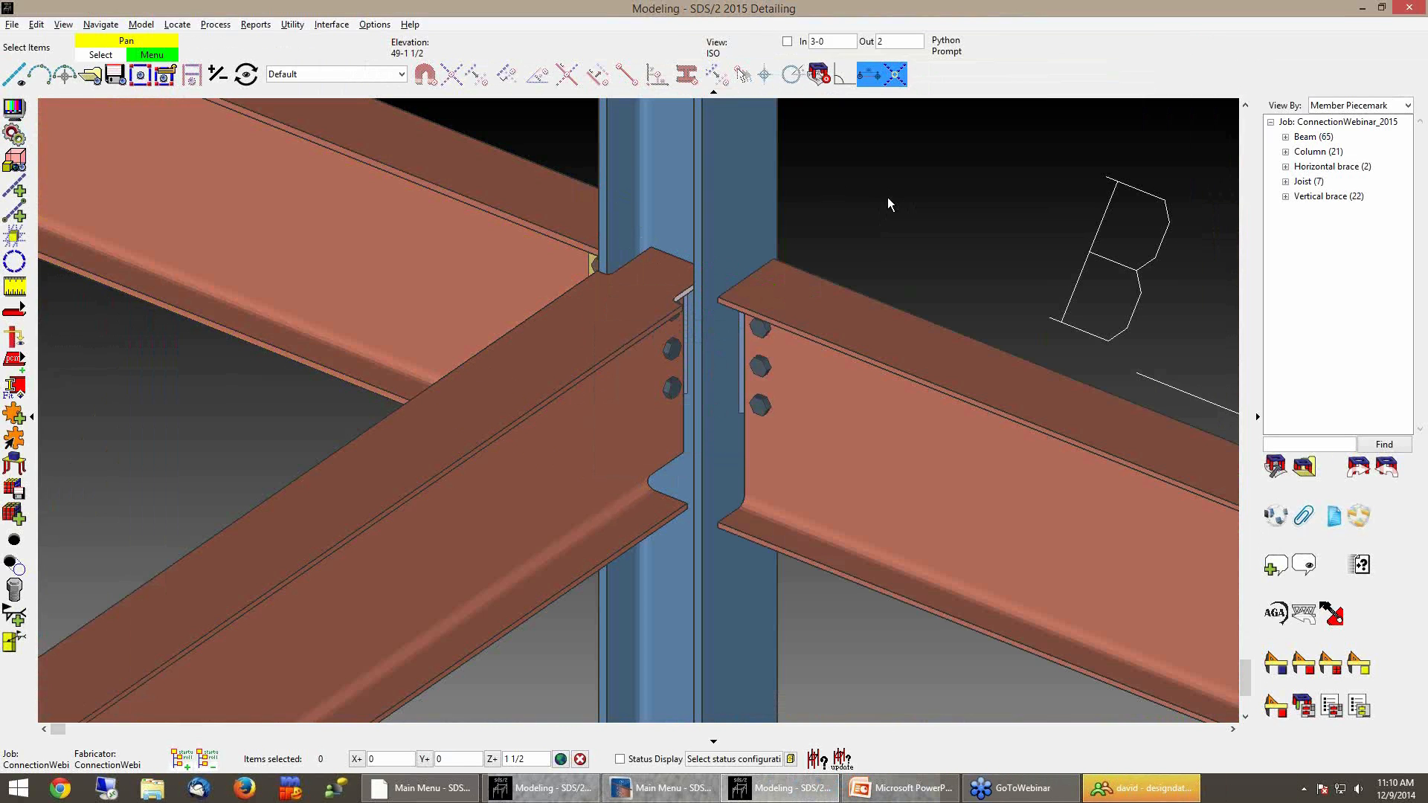
Inspect the shear plate connection now applied at that beam's end
scroll(778, 327, up, 3)
shift+middle_drag(715, 330, 1132, 180)
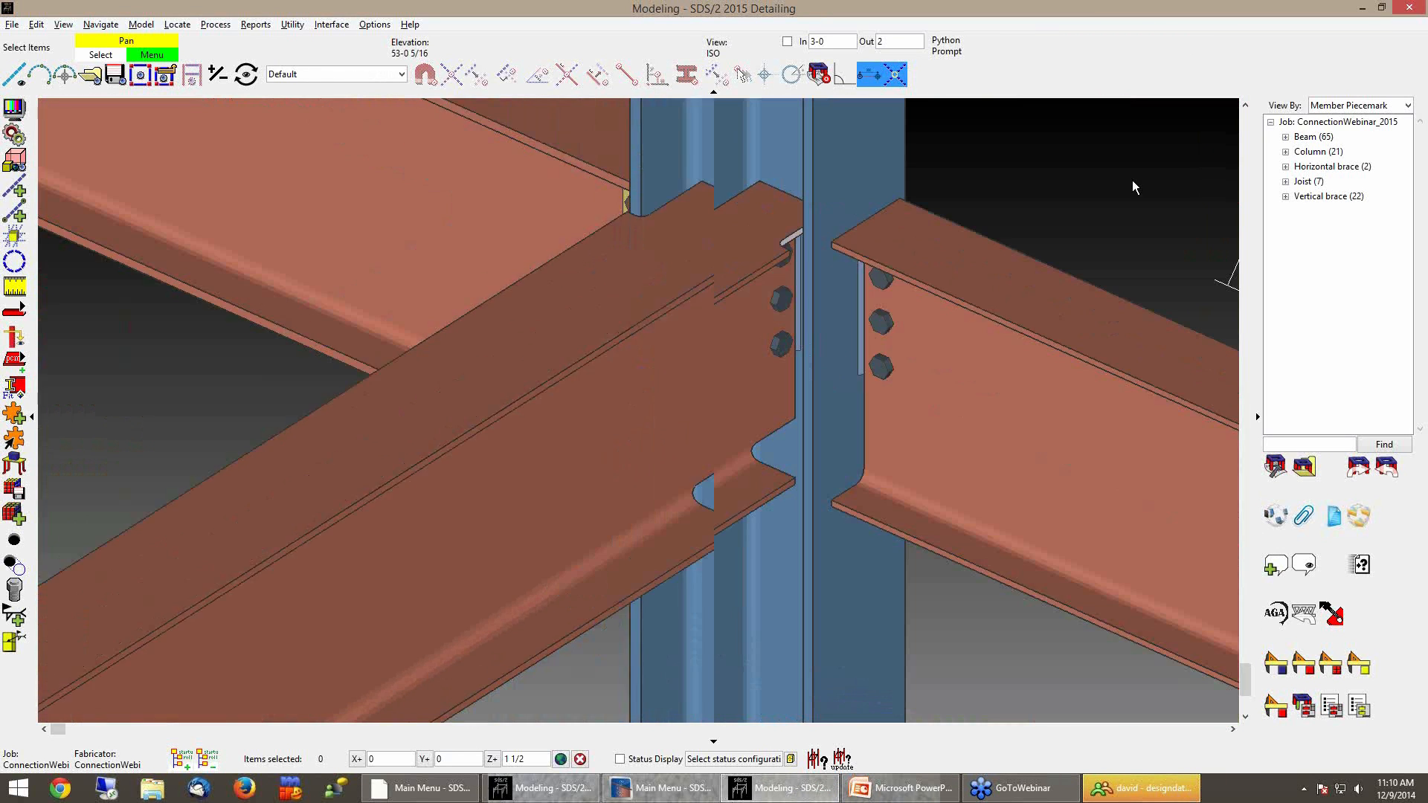
shift+middle_drag(931, 297, 571, 282)
right_click(965, 298)
mouse_move(1028, 308)
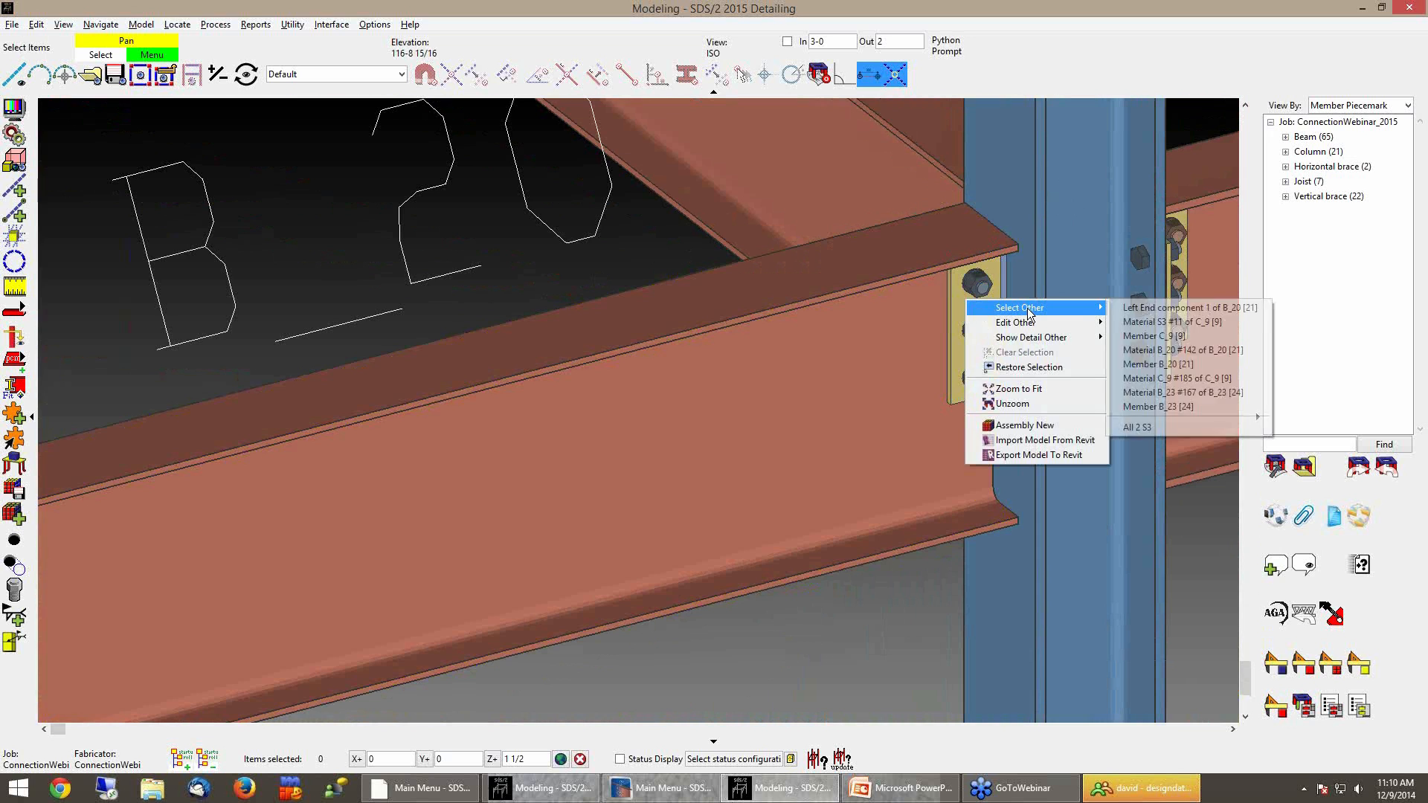
click(1217, 521)
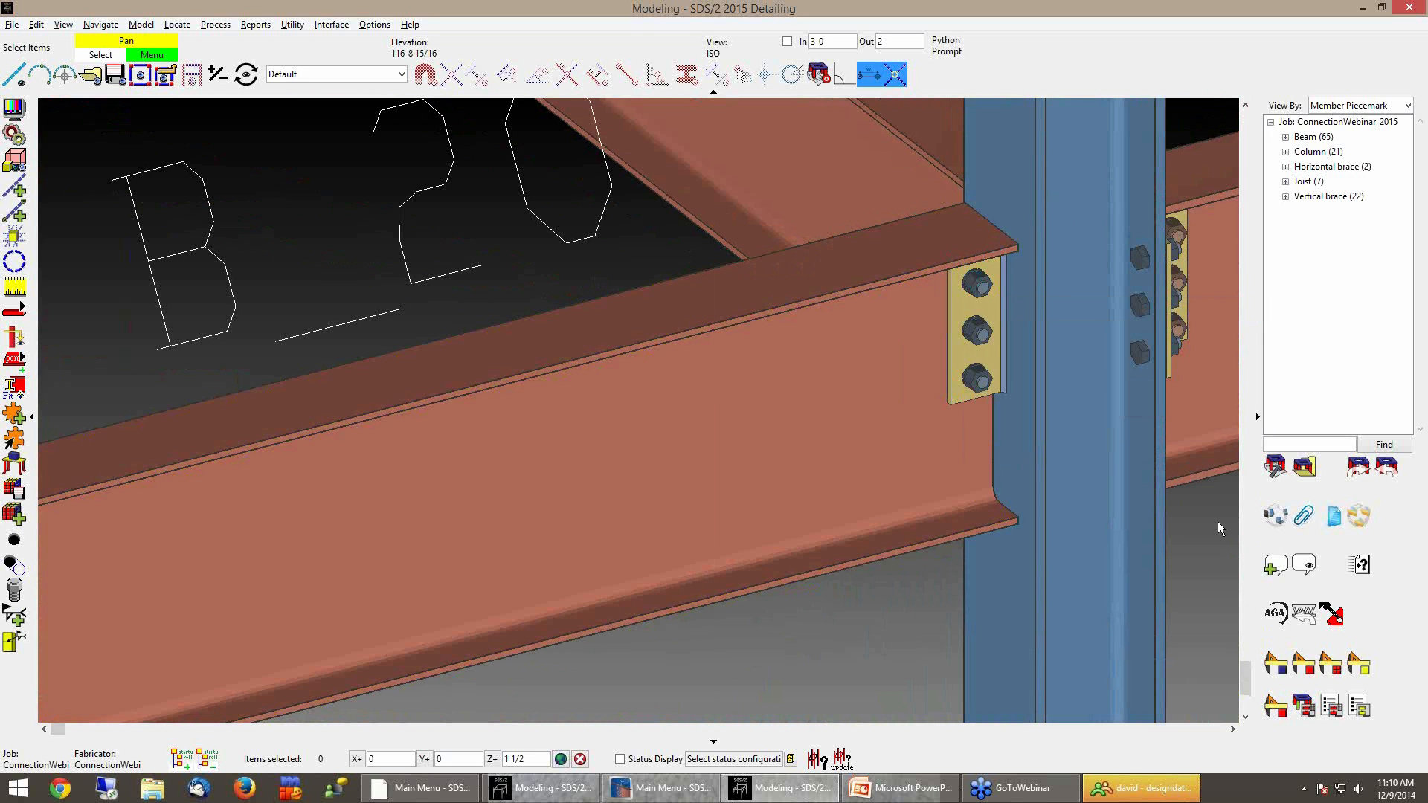
Create a new user defined connection named NewUDC, then cancel its edit and close the connection list
shift+middle_drag(918, 327, 1154, 281)
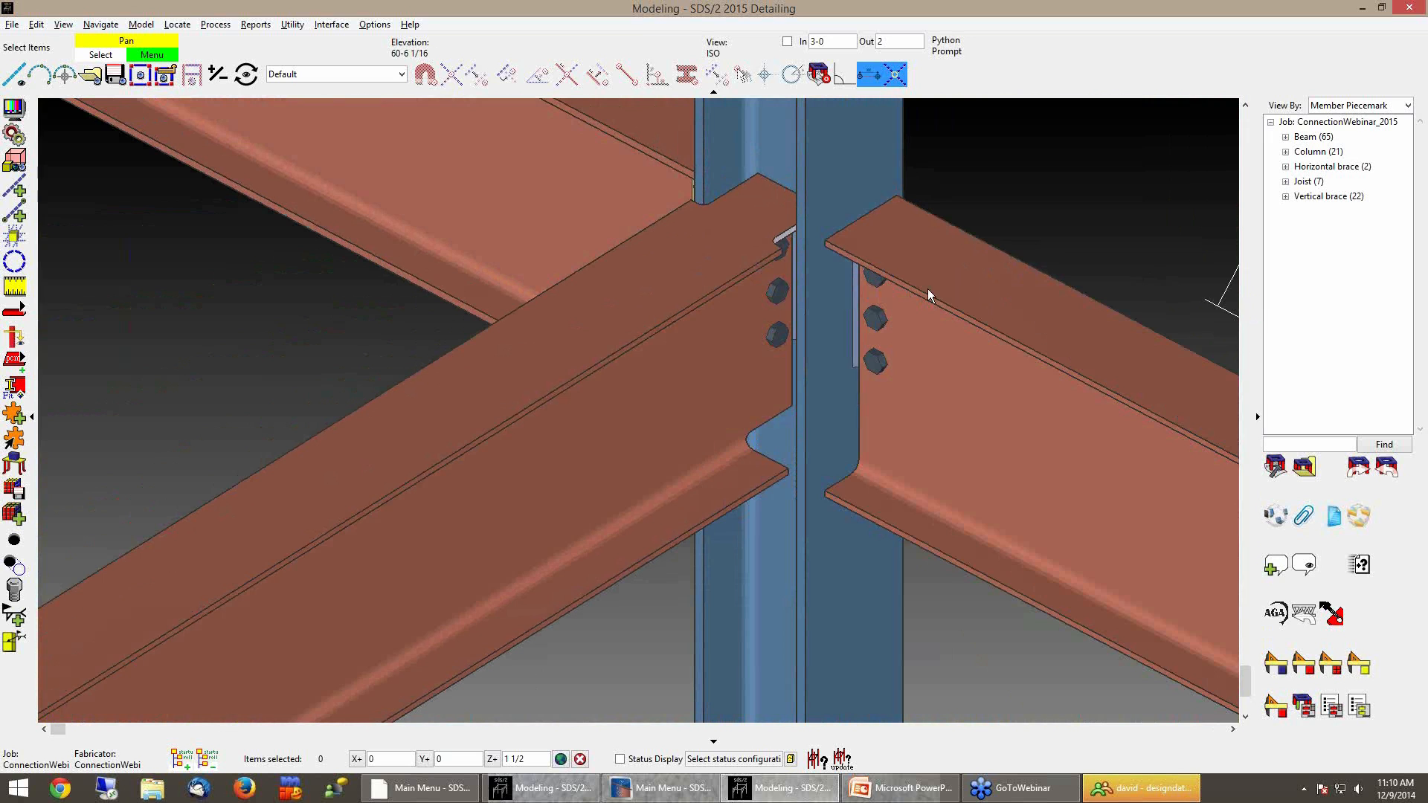
shift+middle_drag(895, 302, 903, 288)
middle_drag(1058, 215, 1060, 241)
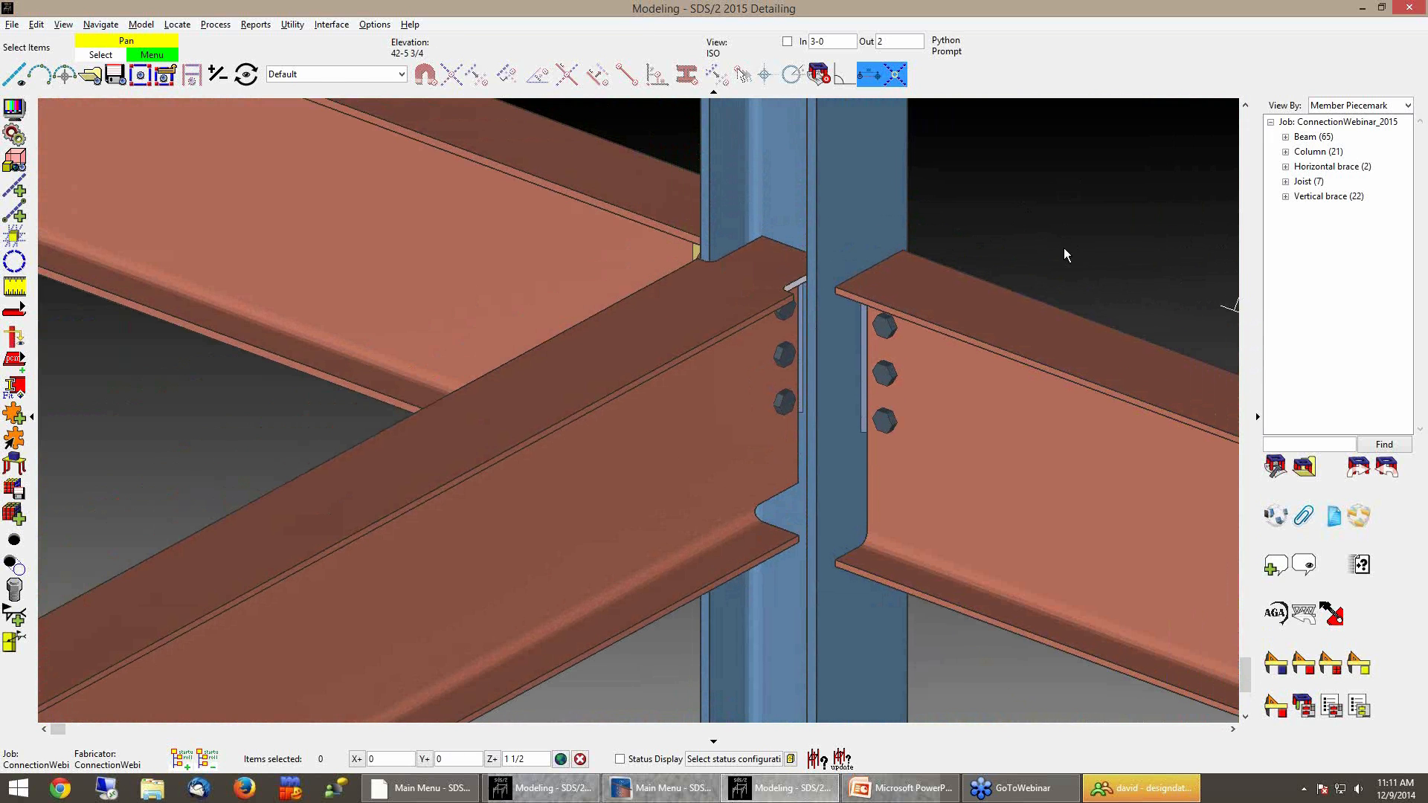
click(376, 25)
mouse_move(386, 56)
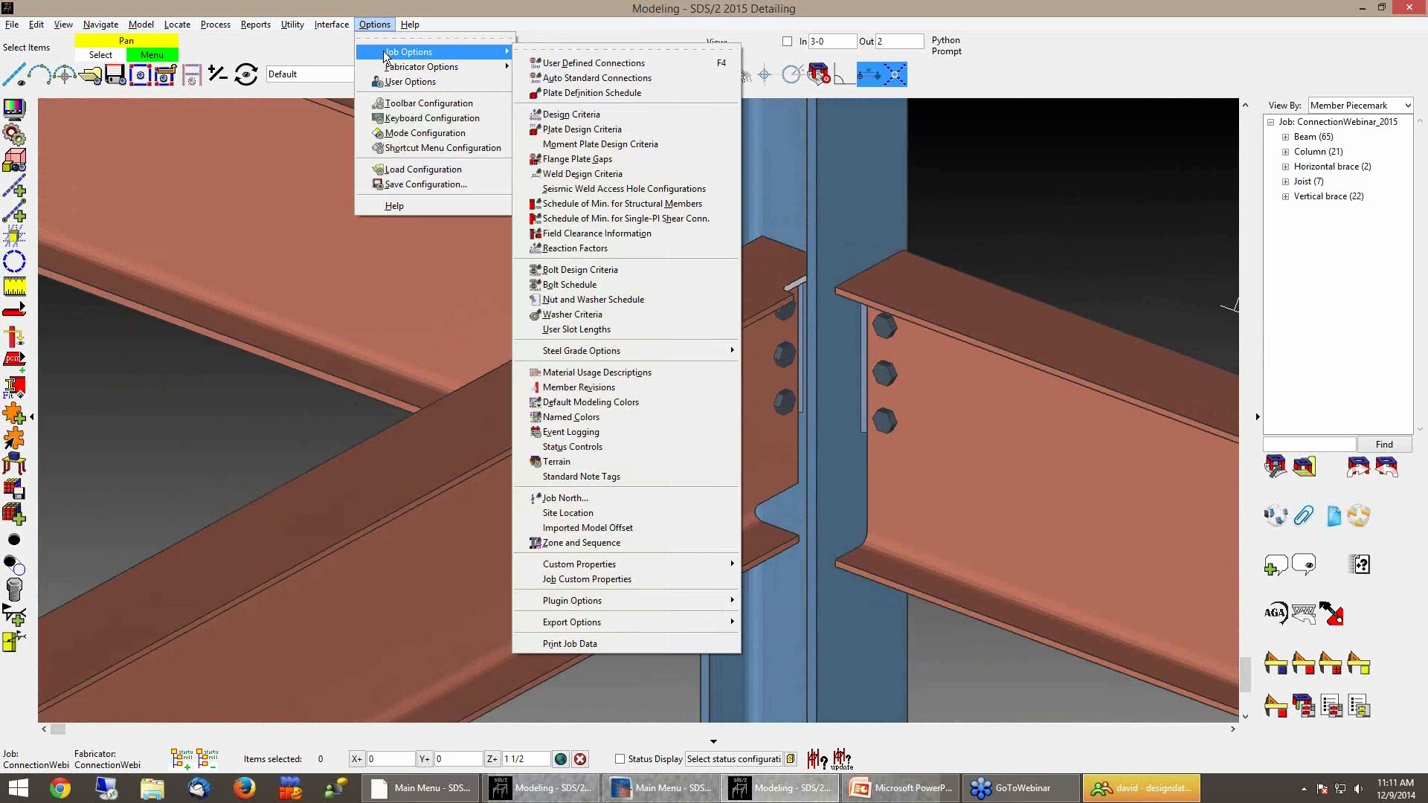
click(586, 72)
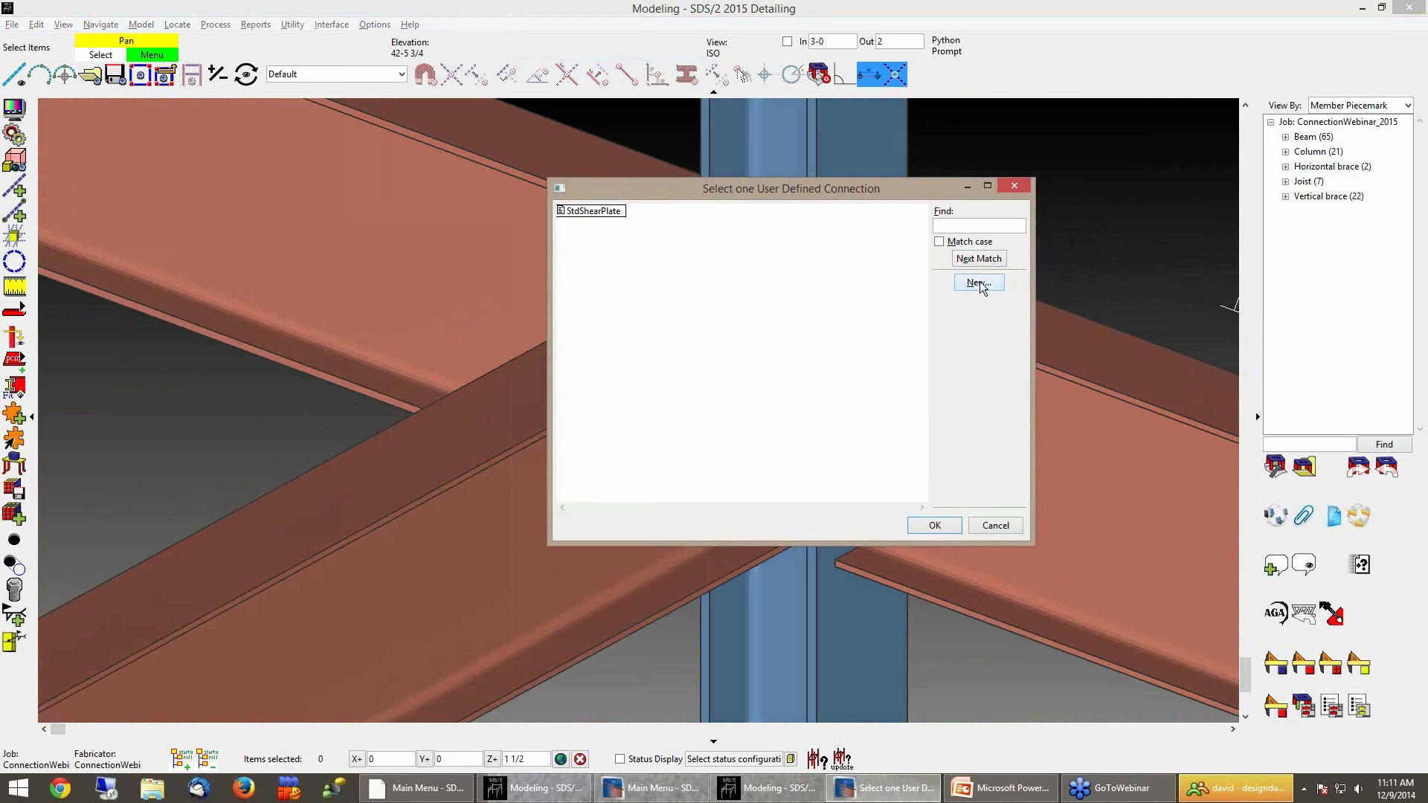
click(978, 284)
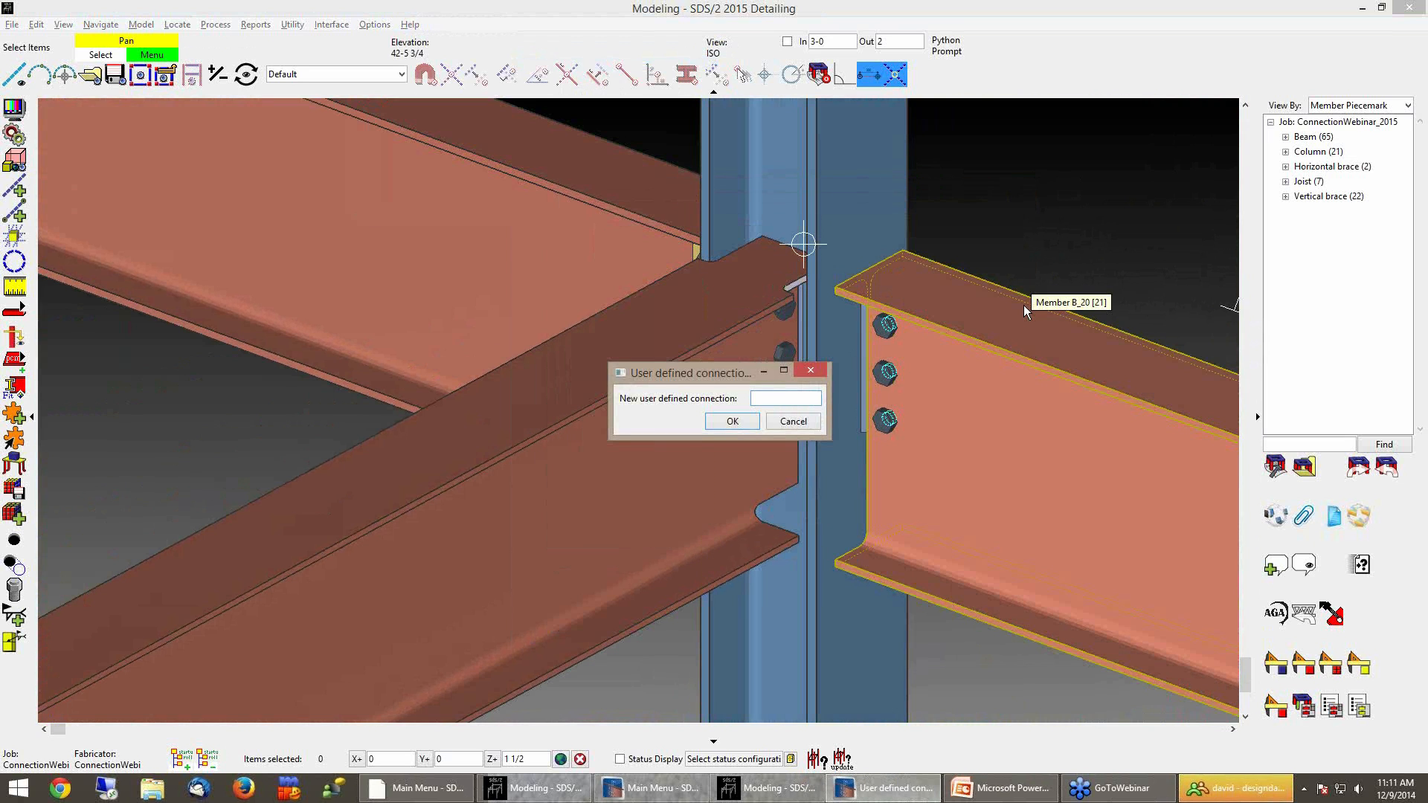
text(DC)
key(Return)
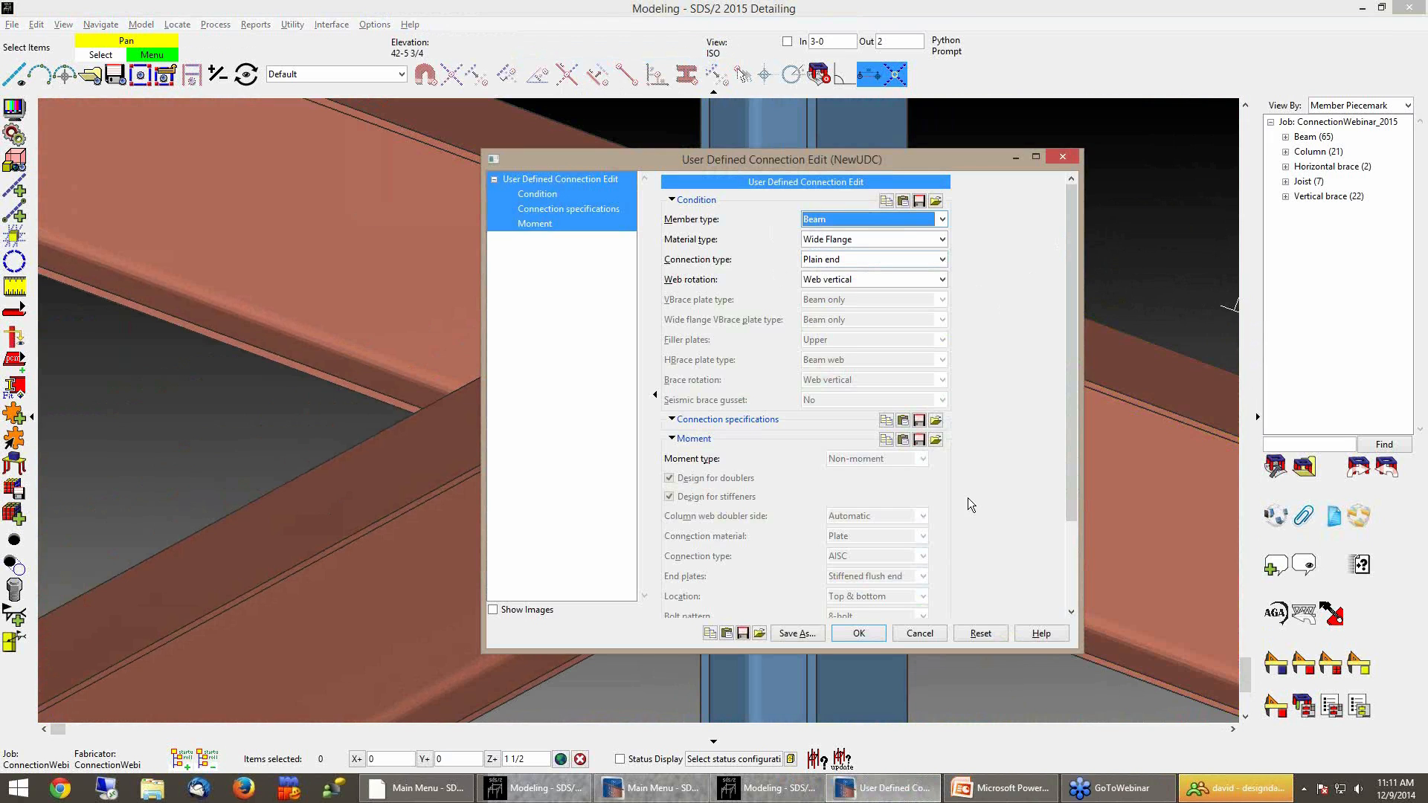
click(918, 633)
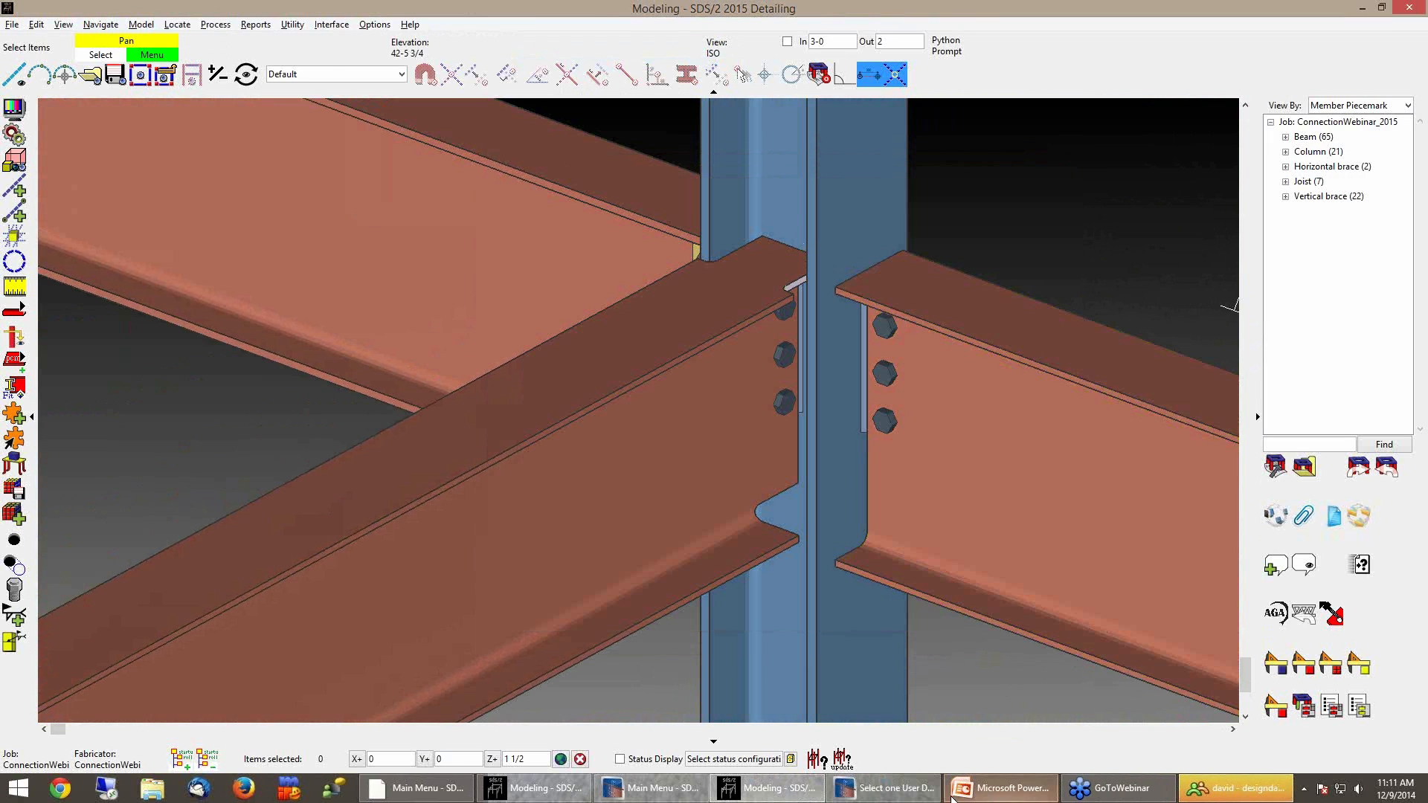
click(885, 788)
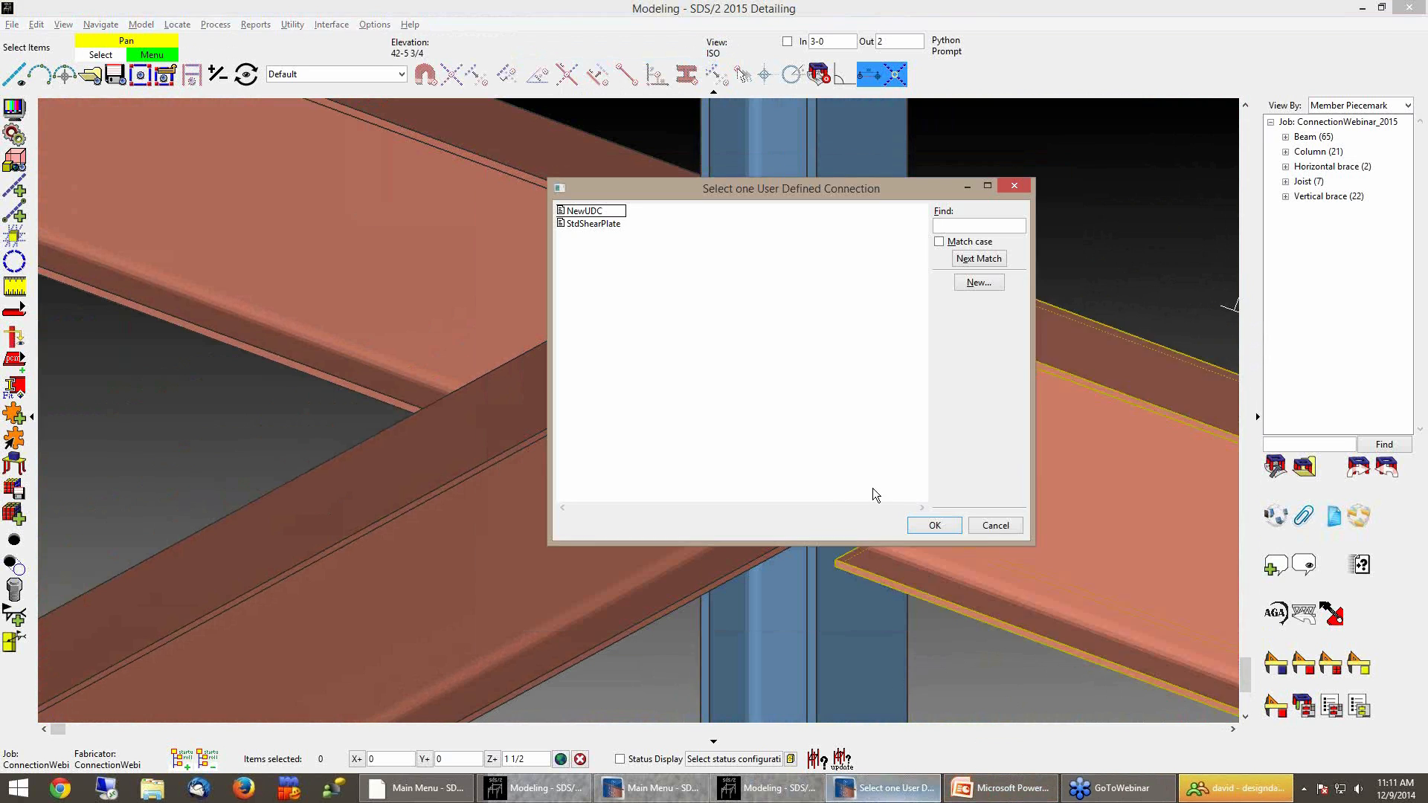
click(983, 526)
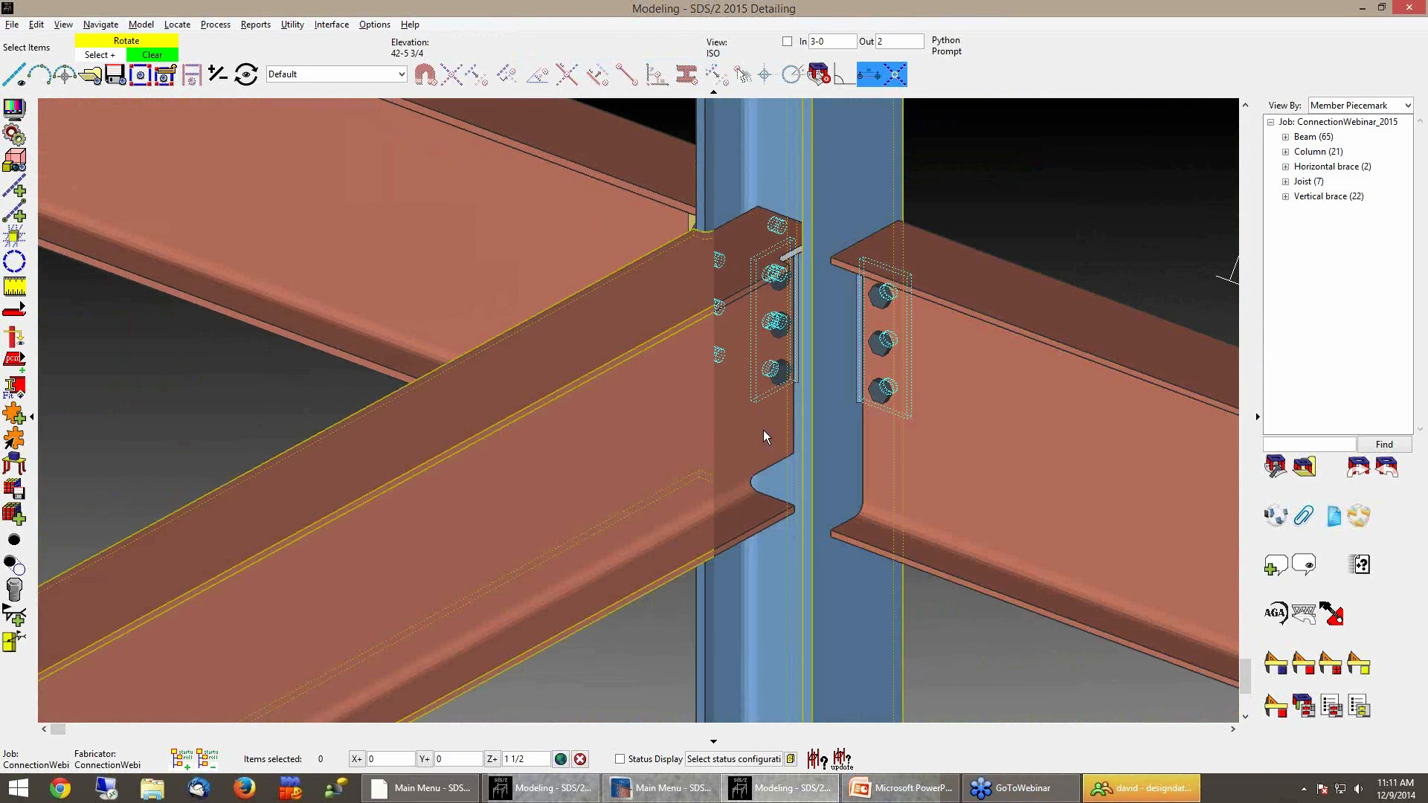
In Auto Standard Connections, set the WFlg Beam To WFlg Col (Flg,perp) condition to User defined, using StdShearPlate
mouse_move(763, 430)
shift+middle_down()
mouse_move(737, 432)
mouse_move(774, 430)
shift+middle_up()
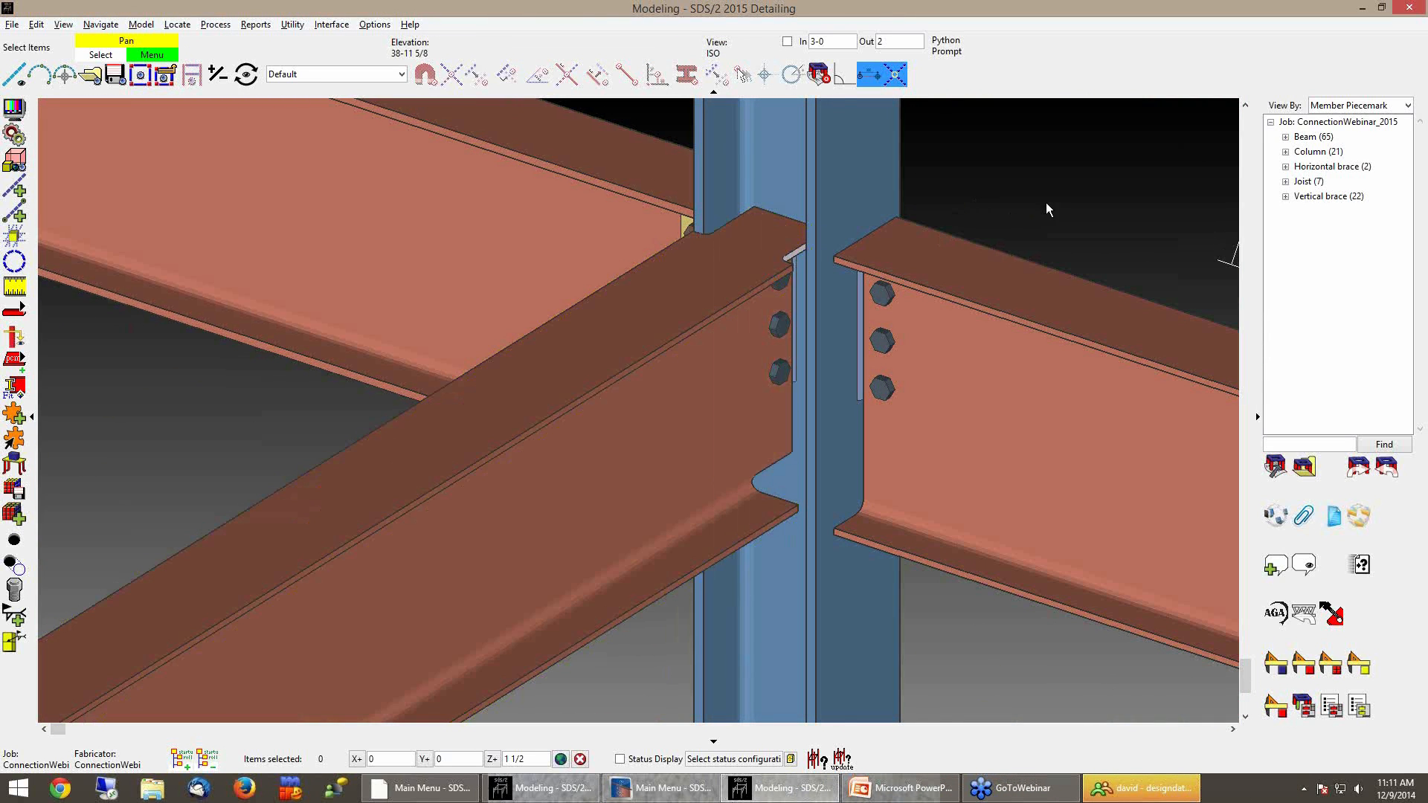
scroll(1046, 203, down, 10)
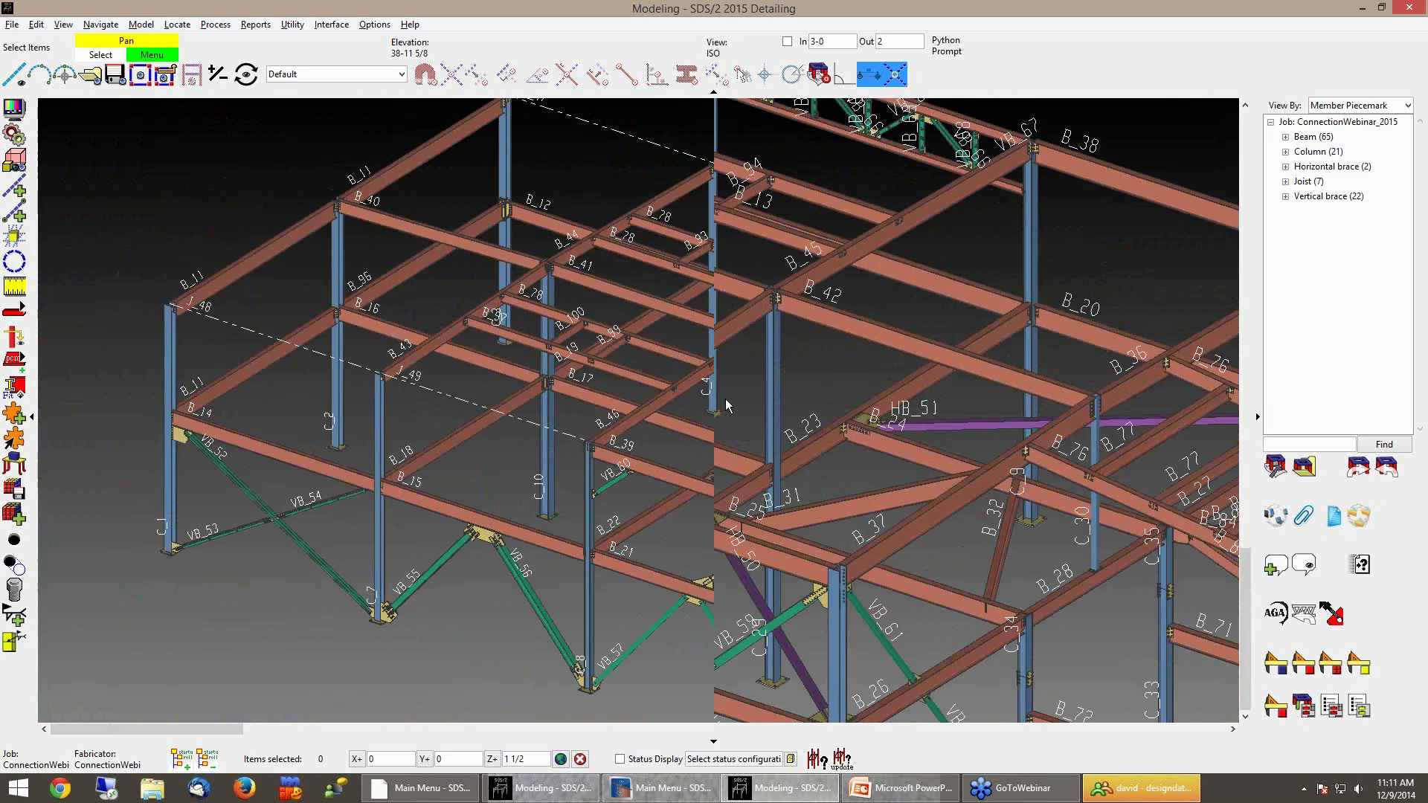
scroll(725, 399, down, 2)
shift+middle_drag(710, 400, 728, 434)
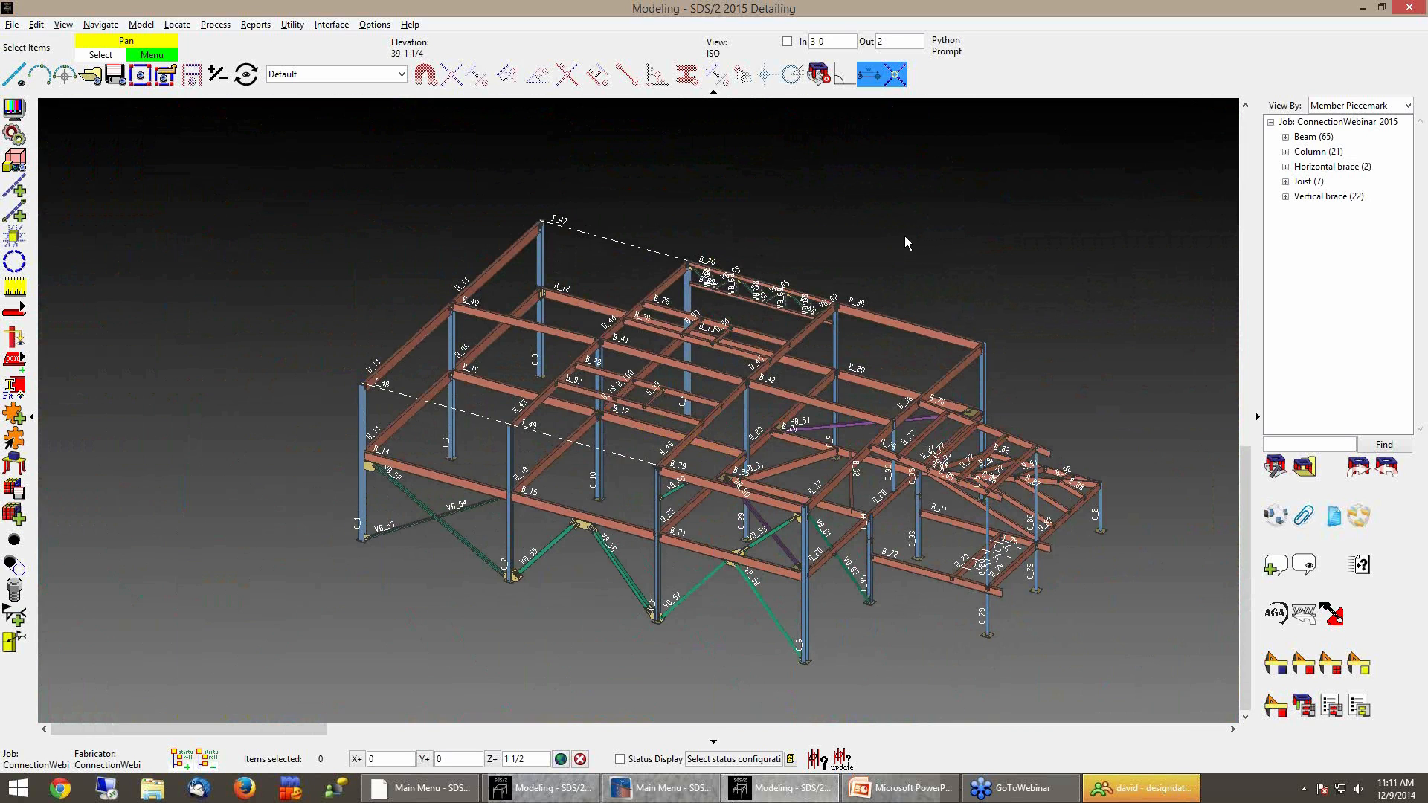
click(374, 25)
mouse_move(380, 52)
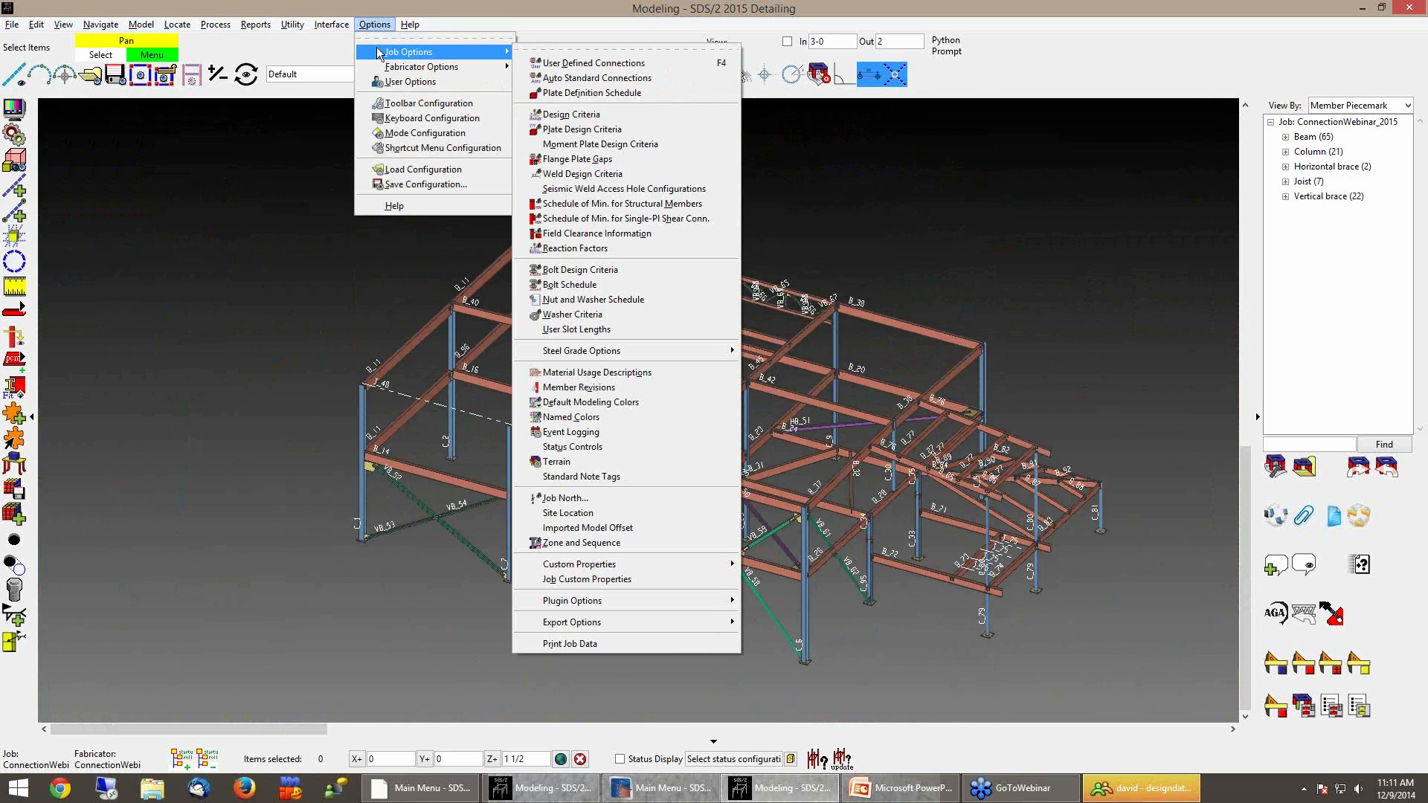
click(591, 79)
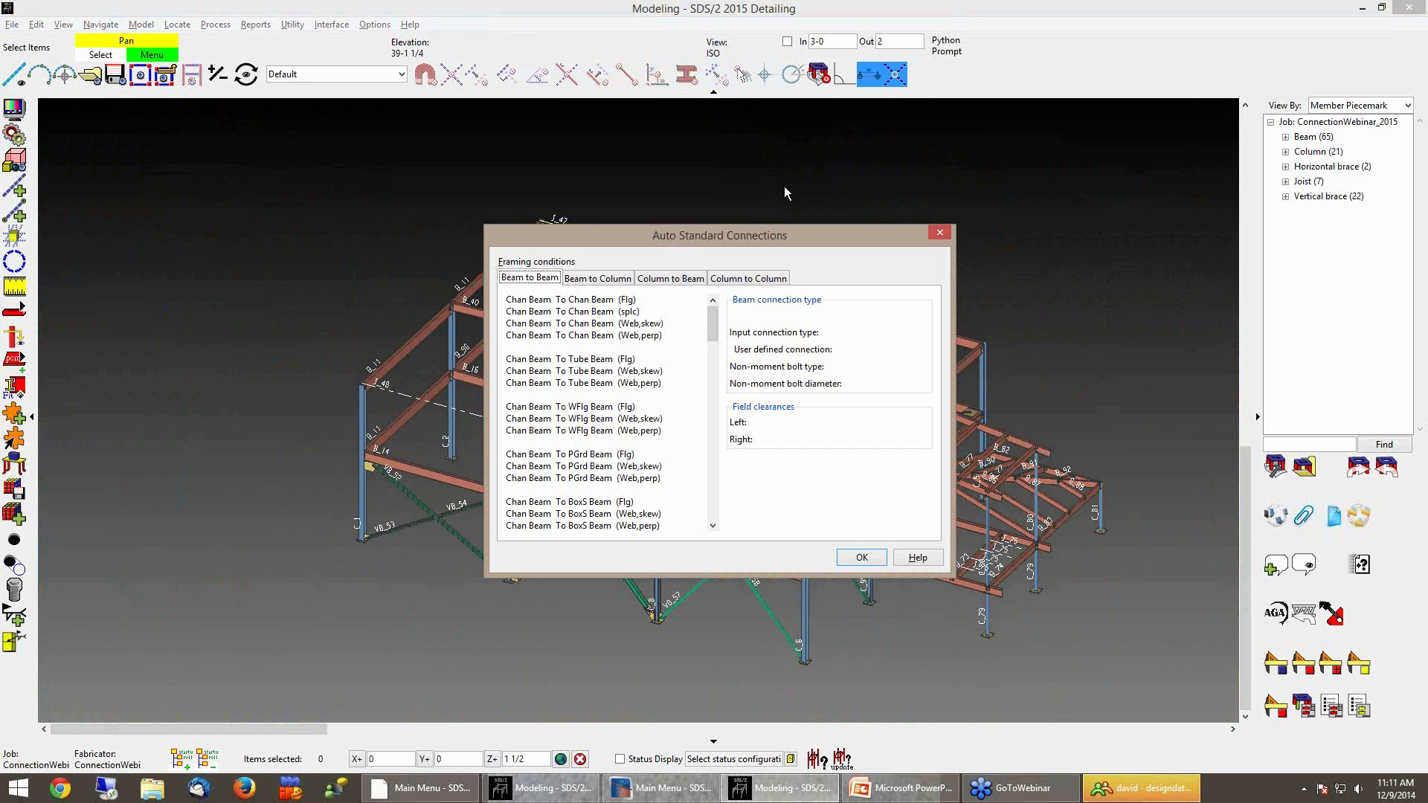
click(604, 280)
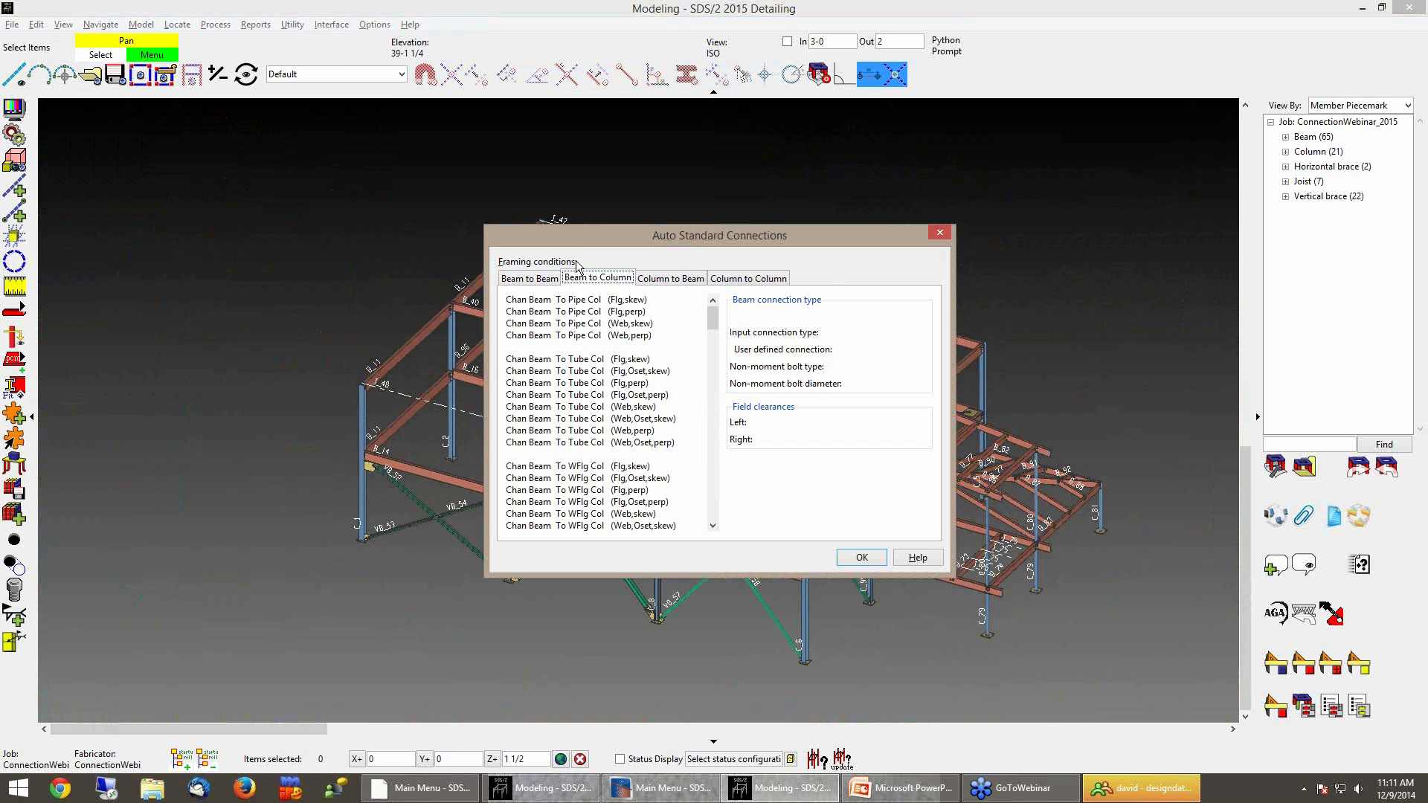
drag(710, 320, 712, 398)
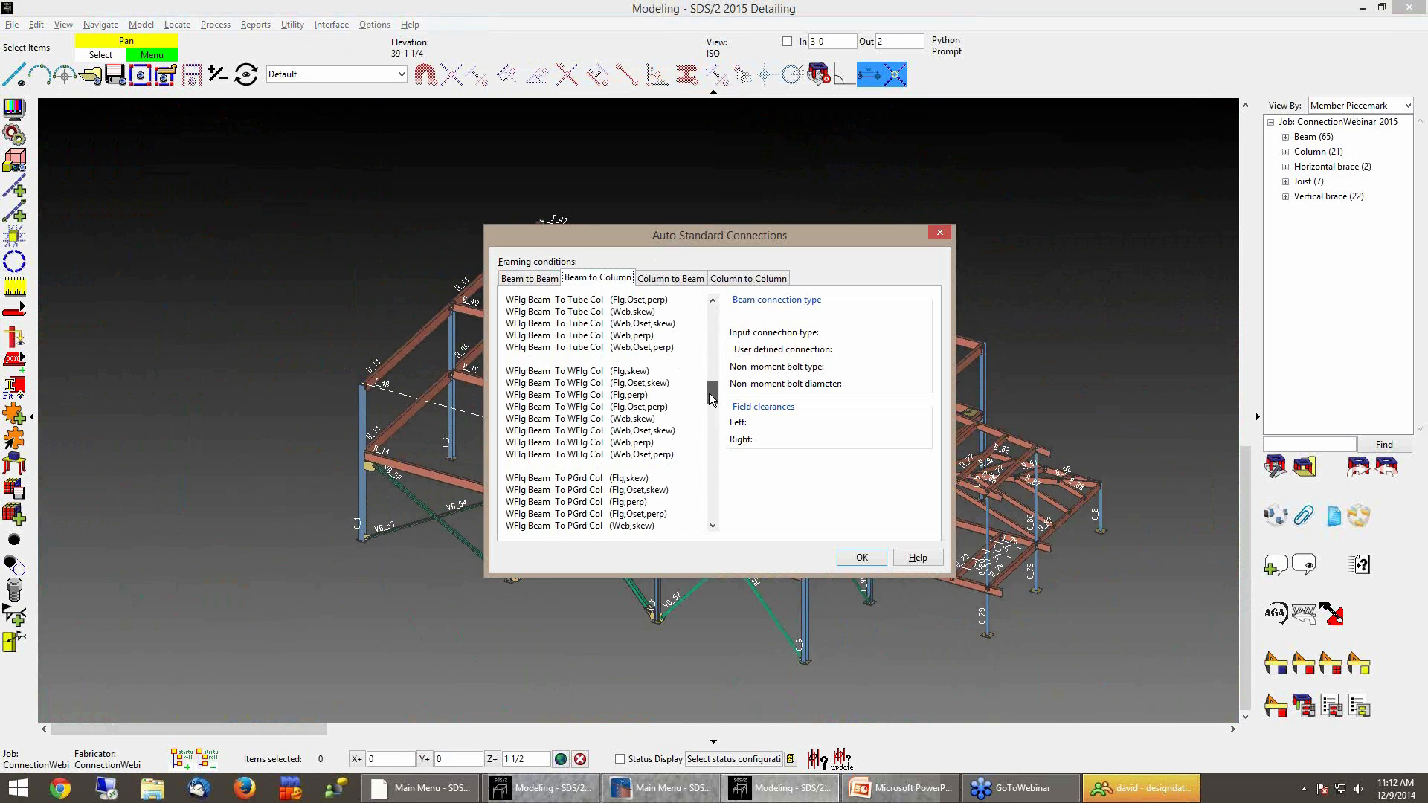
click(573, 395)
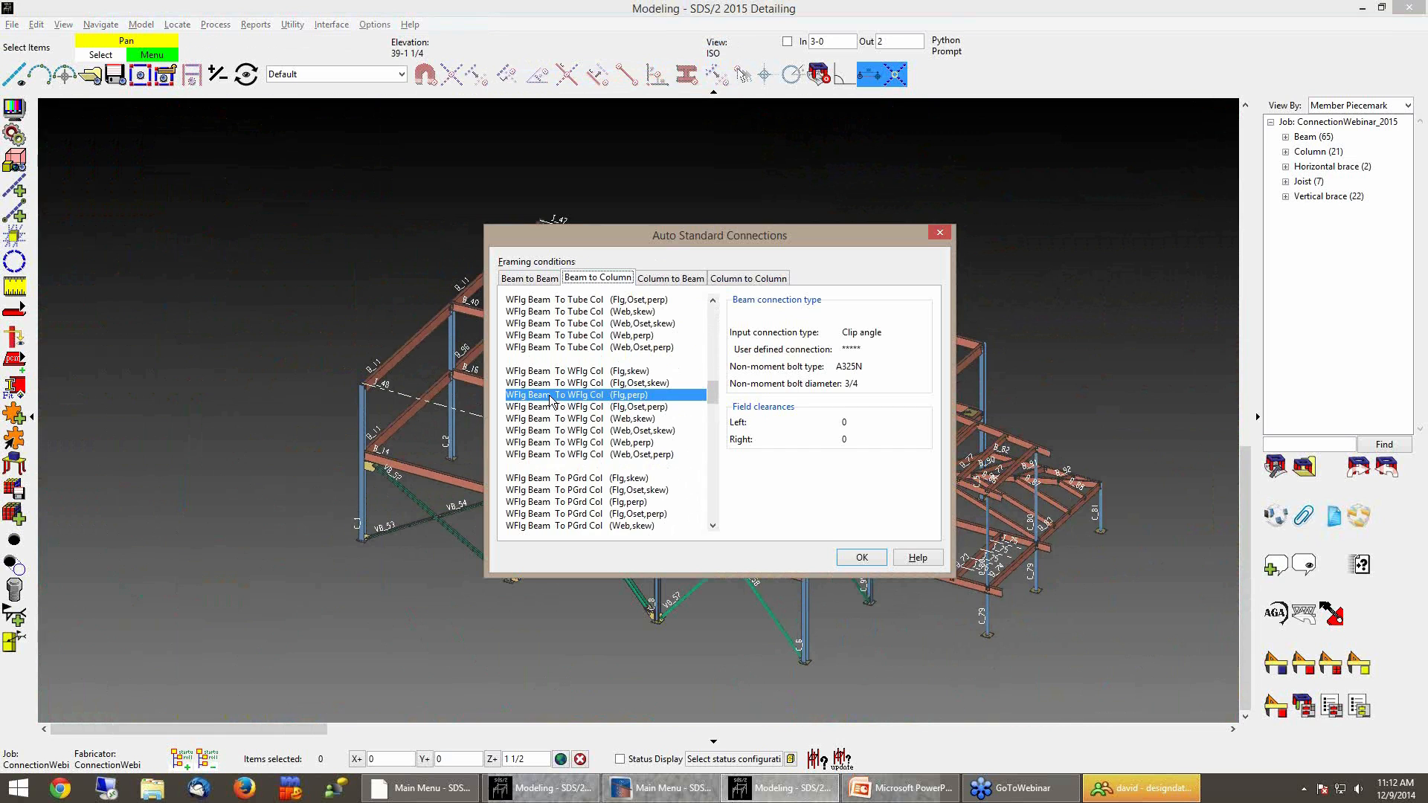
double_click(684, 398)
click(253, 98)
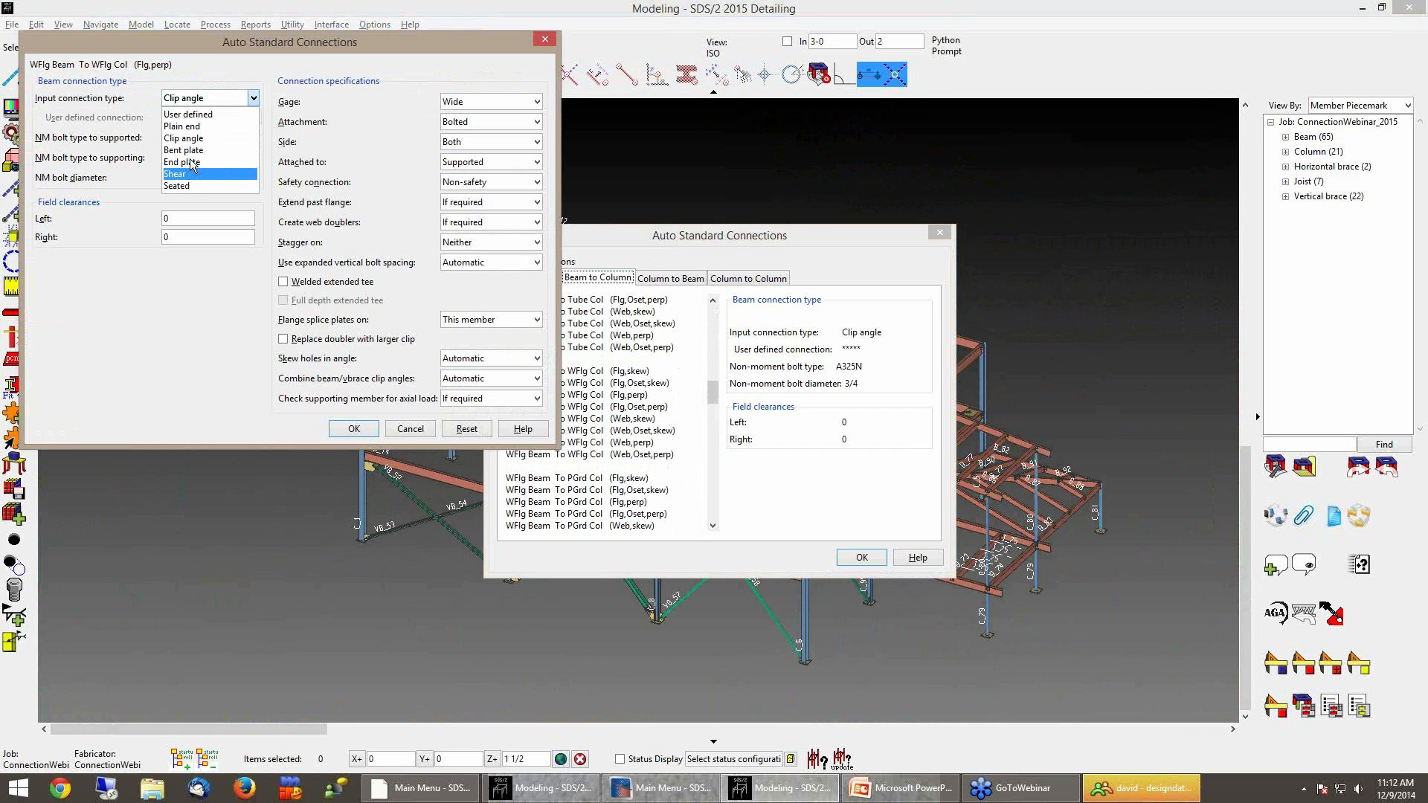
click(190, 115)
click(255, 116)
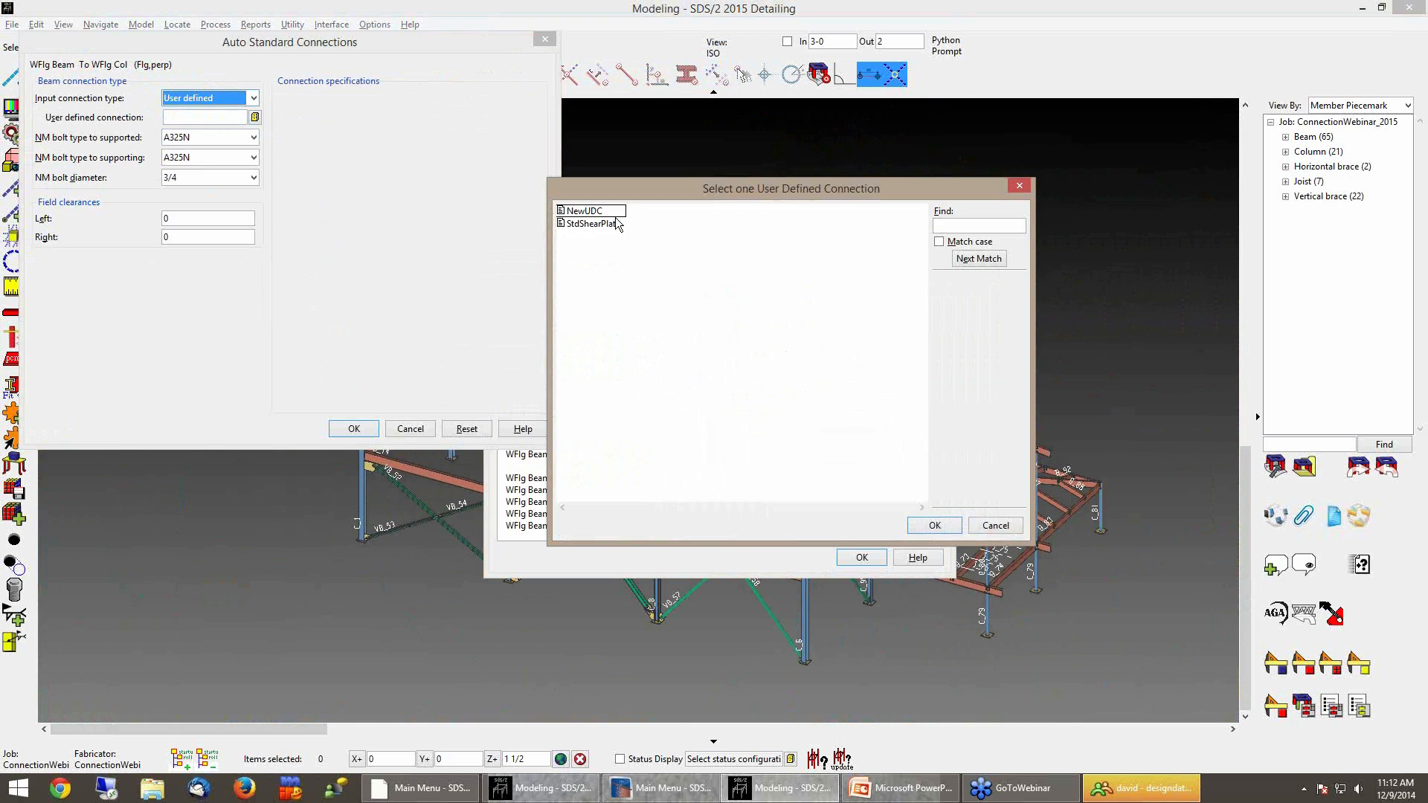
click(591, 225)
double_click(591, 224)
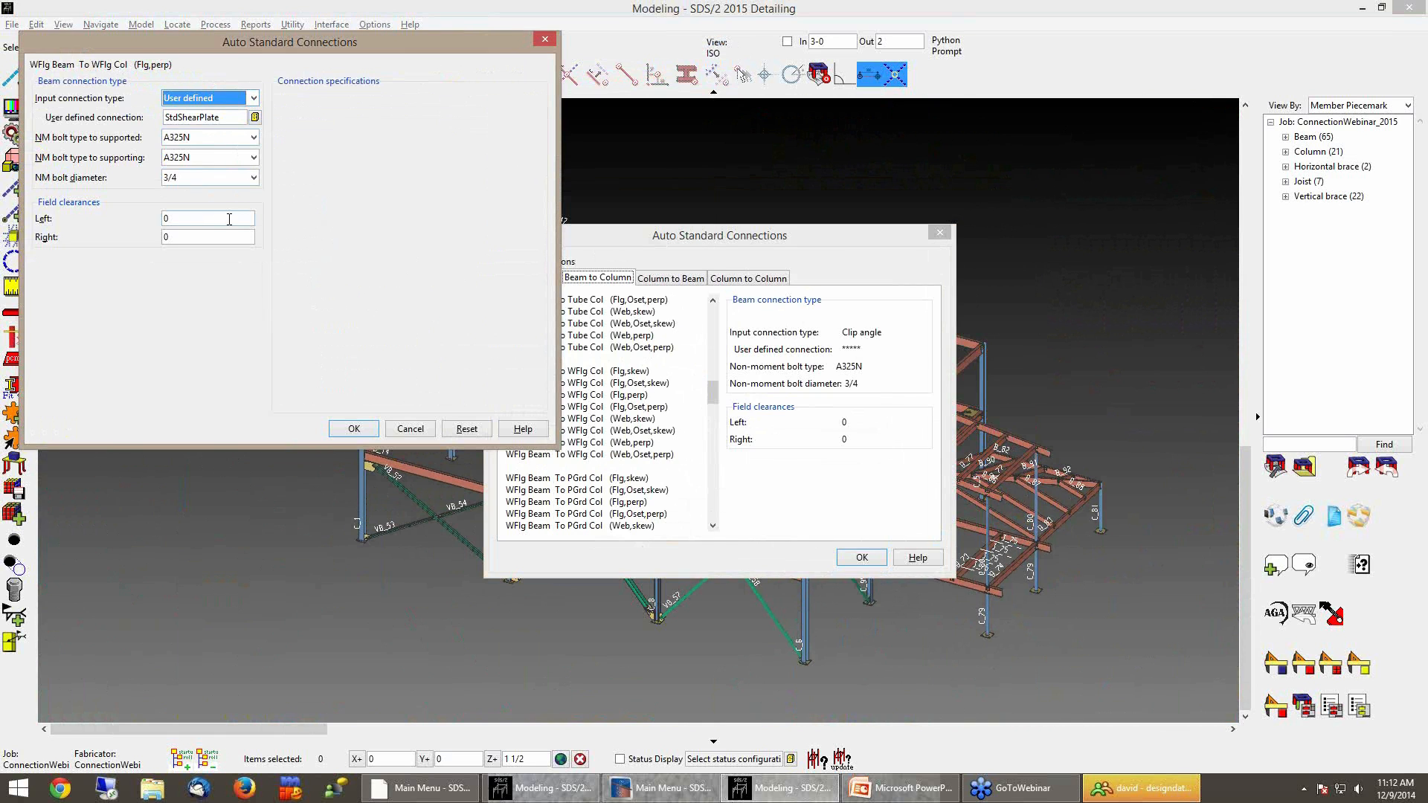
Set that condition's left and right field clearances to 1/2 and accept it
click(207, 219)
text(1/2)
key(Tab)
text(1/2)
key(Tab)
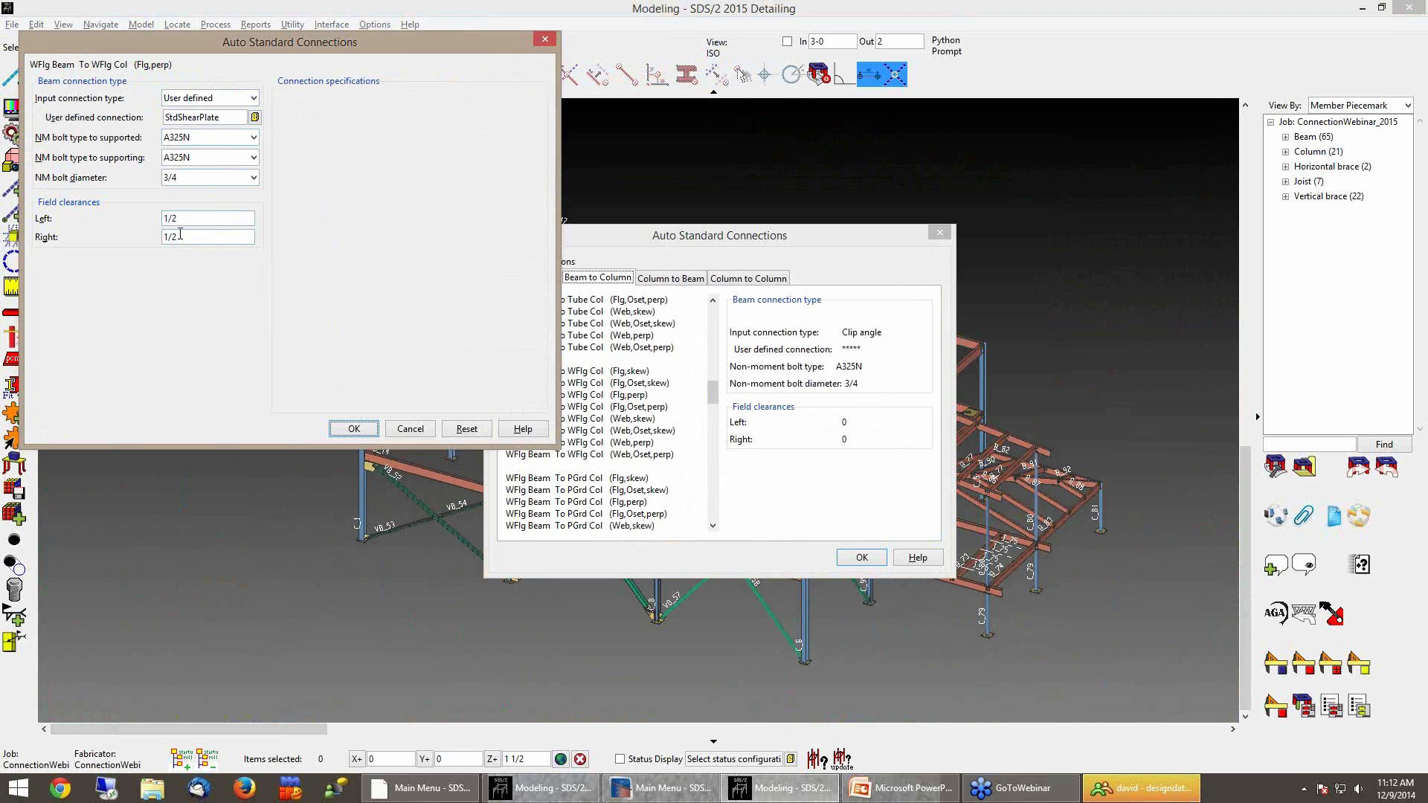
click(354, 429)
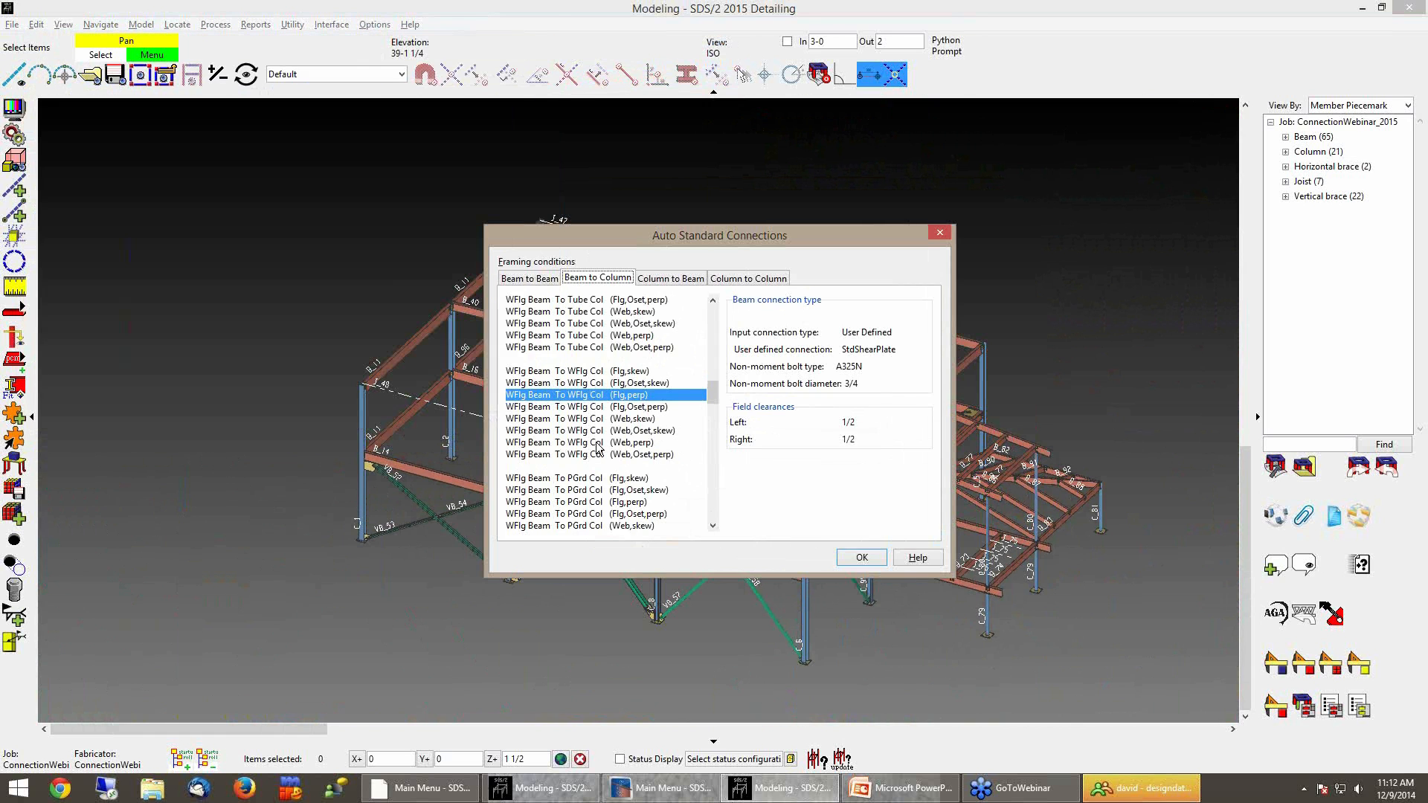
Set the WFlg Beam To WFlg Col (Web,perp) condition to User defined, using StdShearPlate
double_click(597, 444)
click(236, 99)
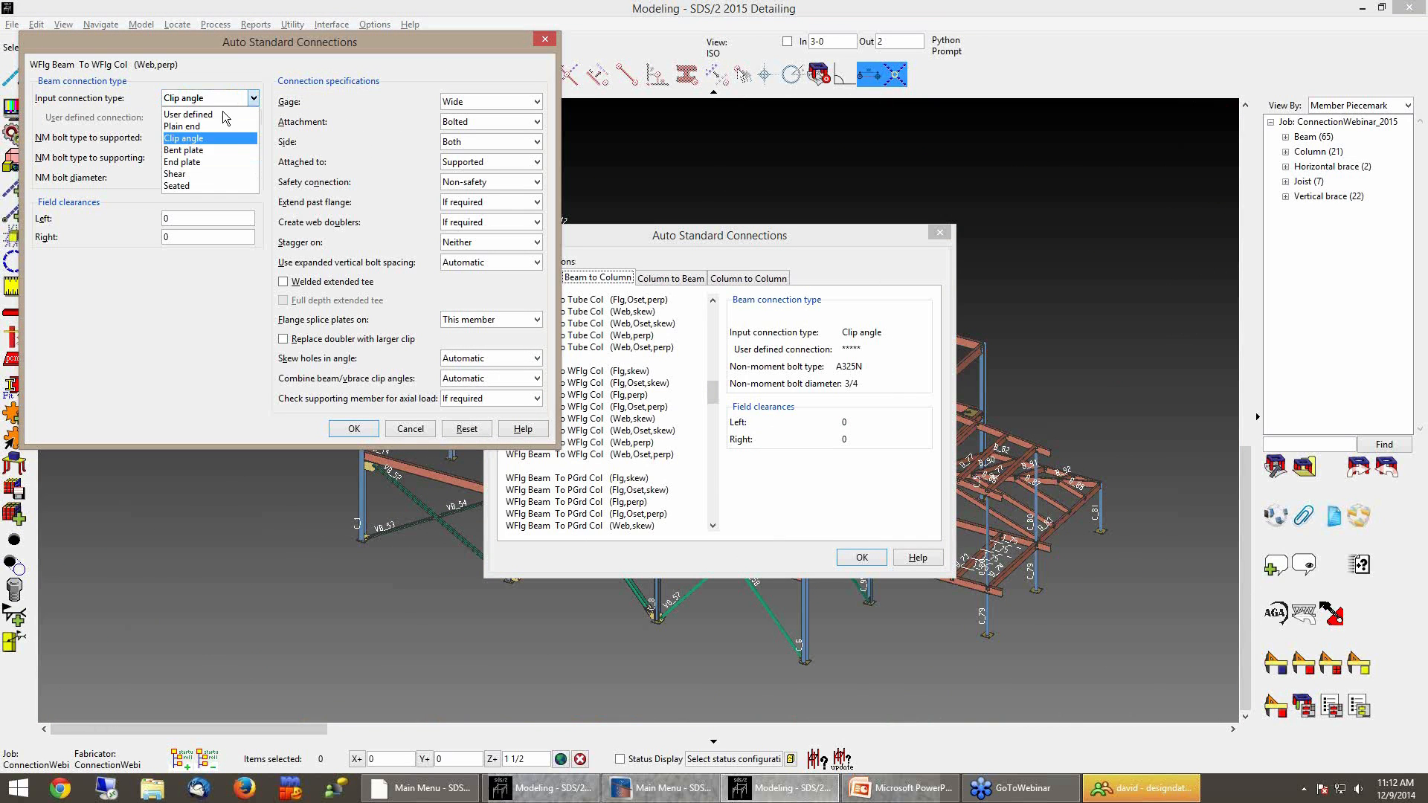
click(223, 116)
click(253, 117)
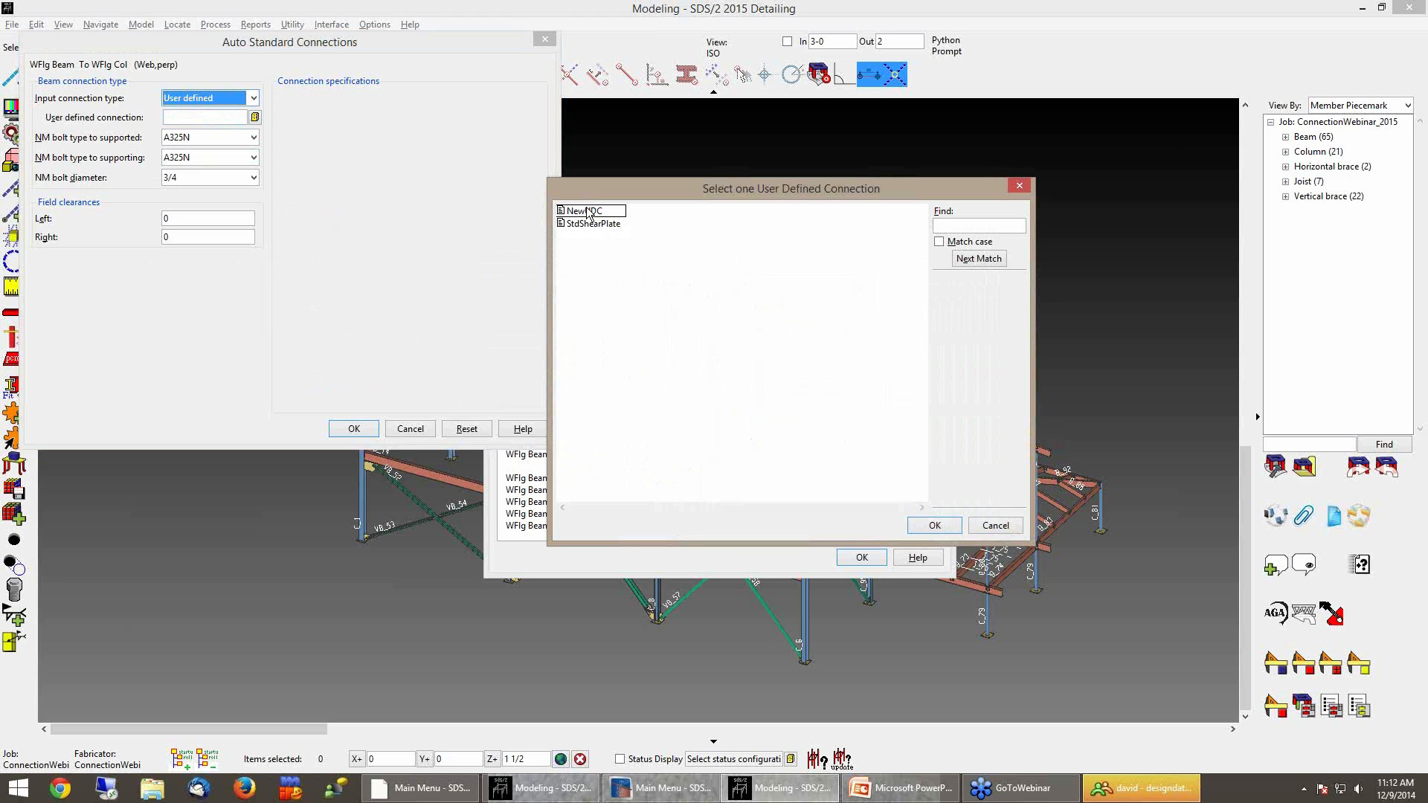
double_click(592, 223)
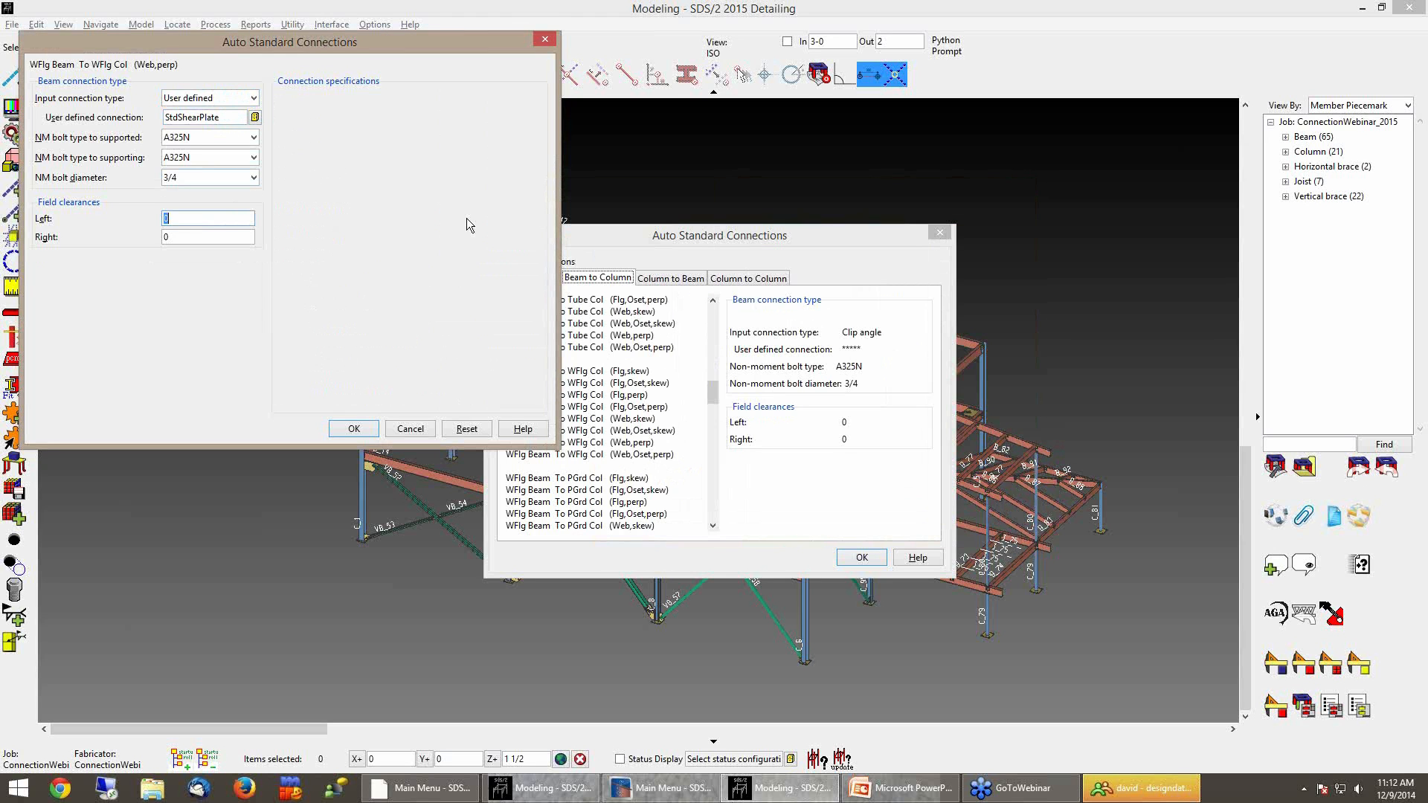
Set the (Web,perp) left and right field clearances to 1/2 and close Auto Standard Connections
text(1/2)
key(Tab)
text(1/2)
click(354, 430)
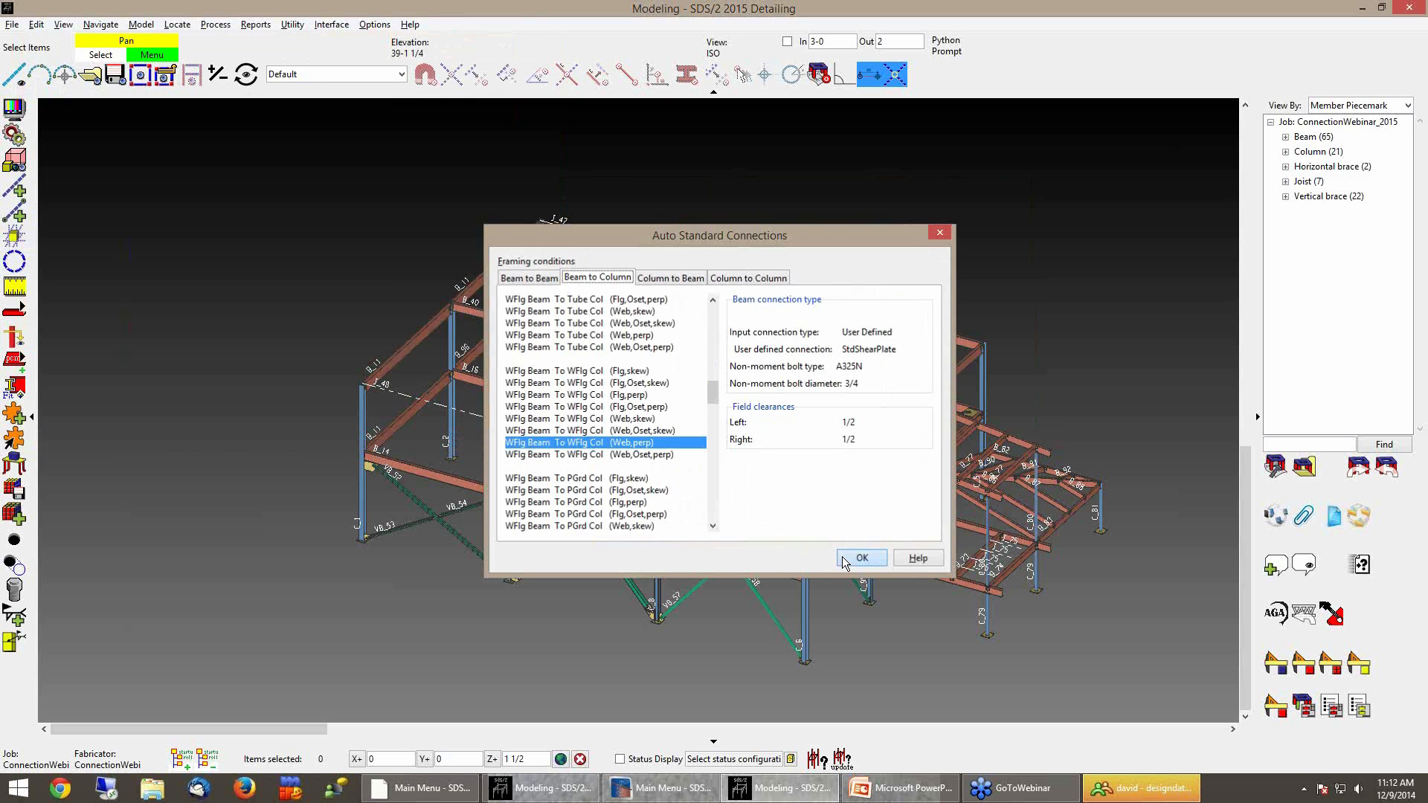
click(859, 558)
Select all beams in the model with the Beams filter and process them to regenerate connections, dismissing the warnings
click(401, 74)
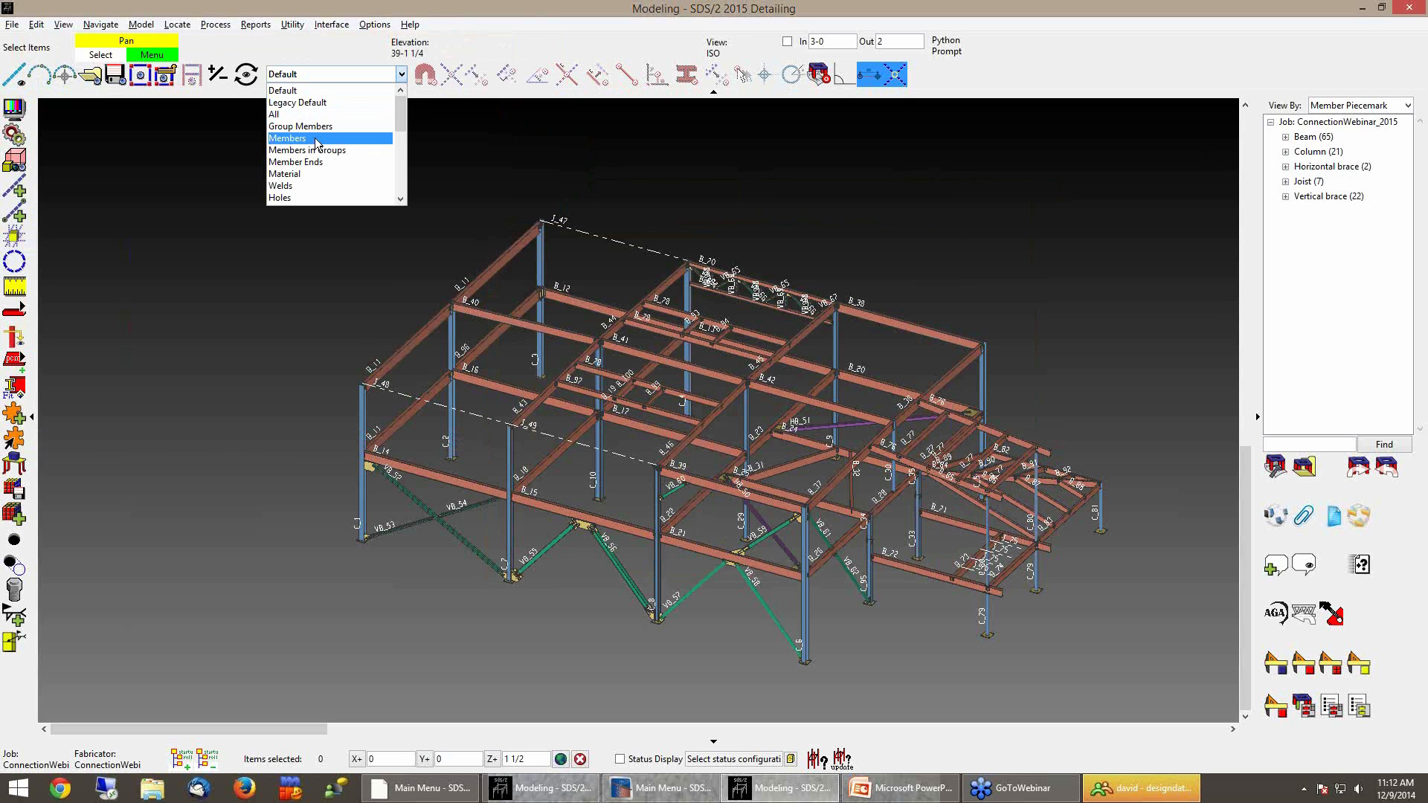
scroll(307, 171, down, 4)
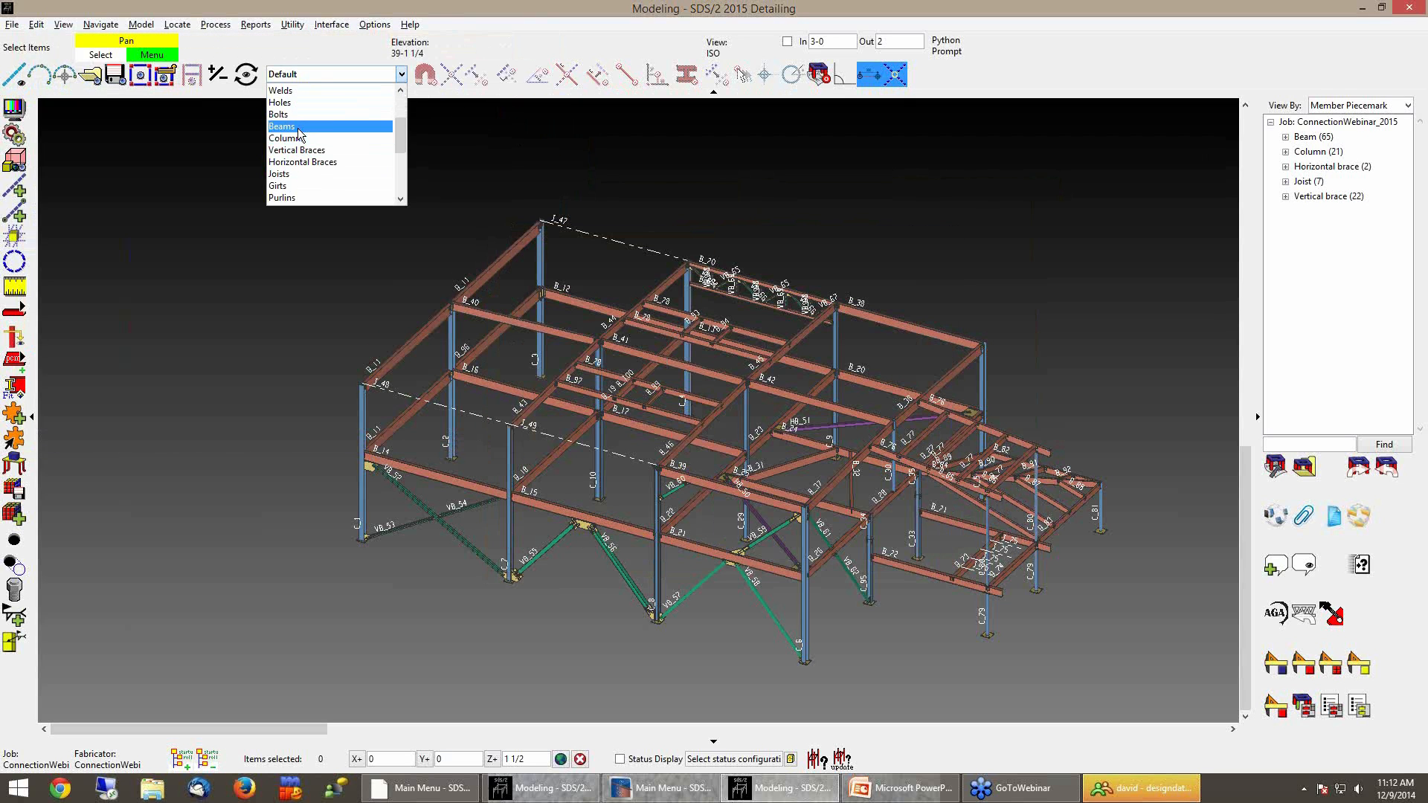
click(301, 126)
drag(1115, 168, 232, 607)
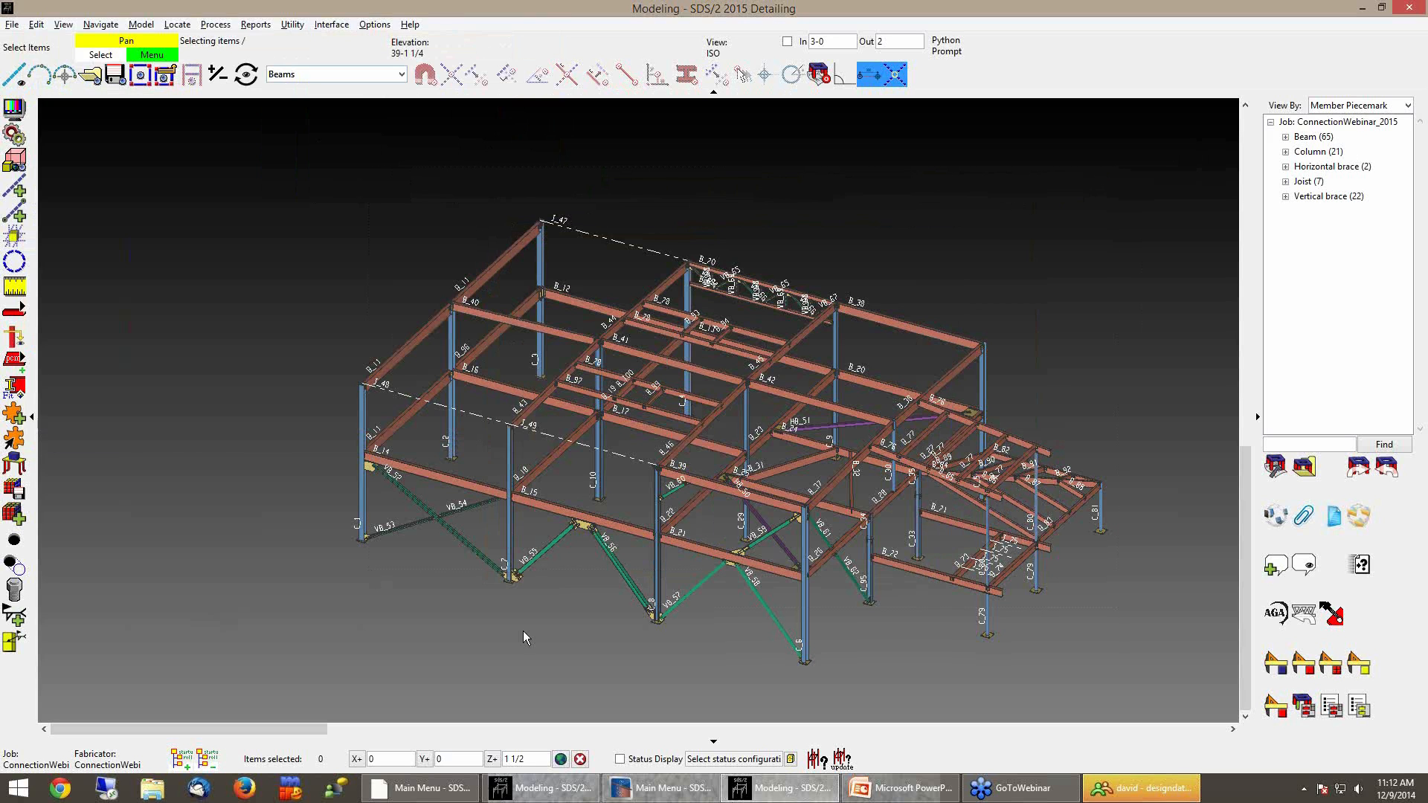
right_click(595, 608)
click(657, 538)
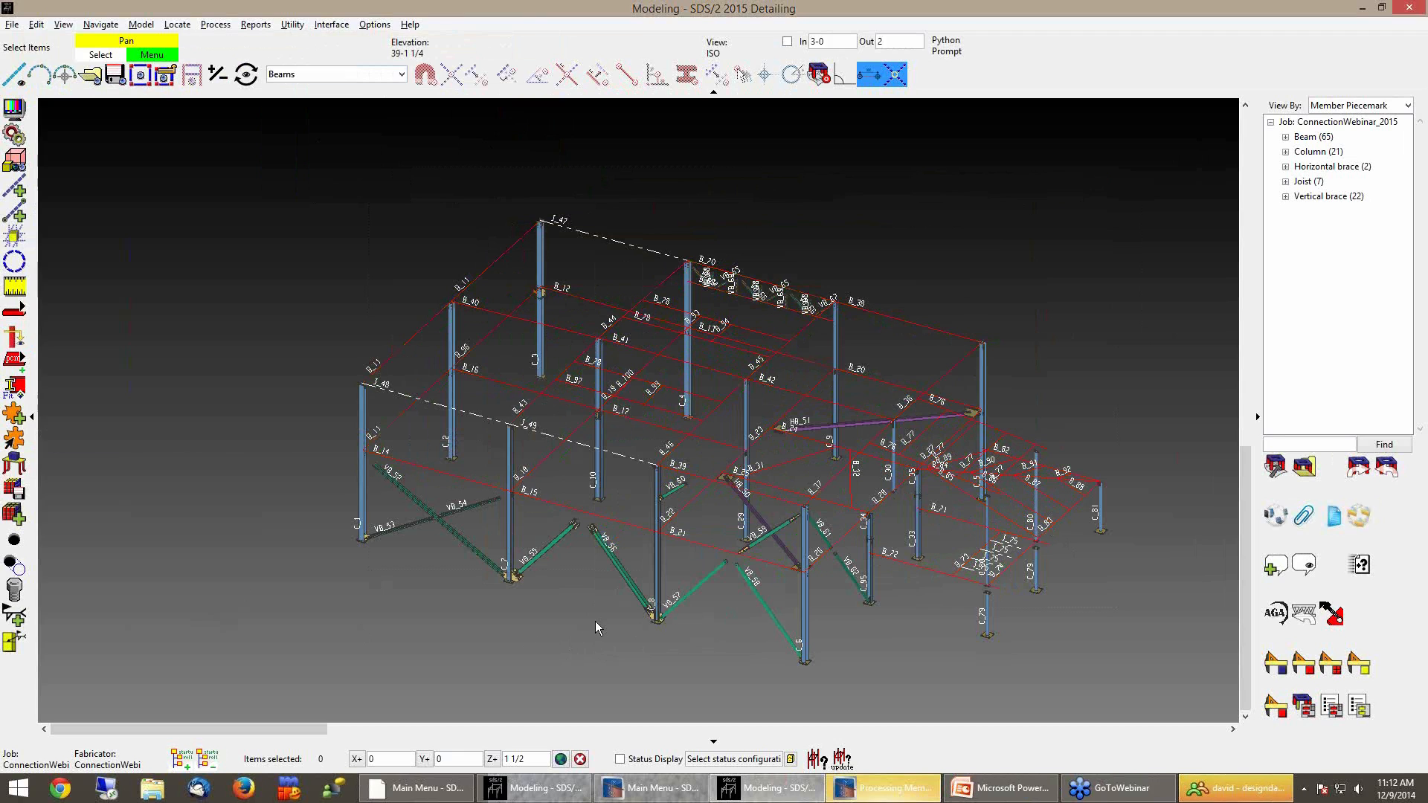
click(831, 786)
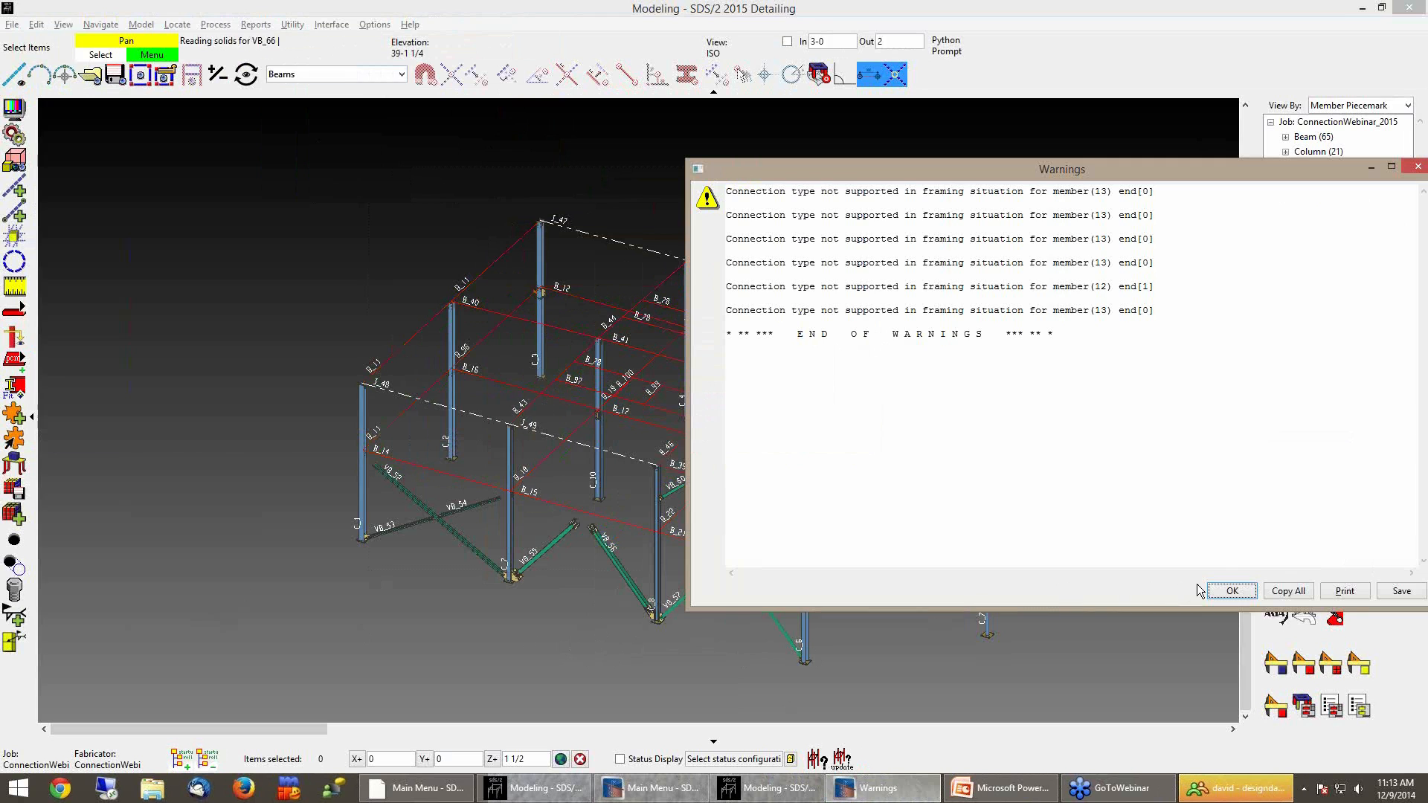
click(1234, 592)
Zoom in and inspect the regenerated beam-to-column connections near beam B_21
scroll(659, 520, up, 10)
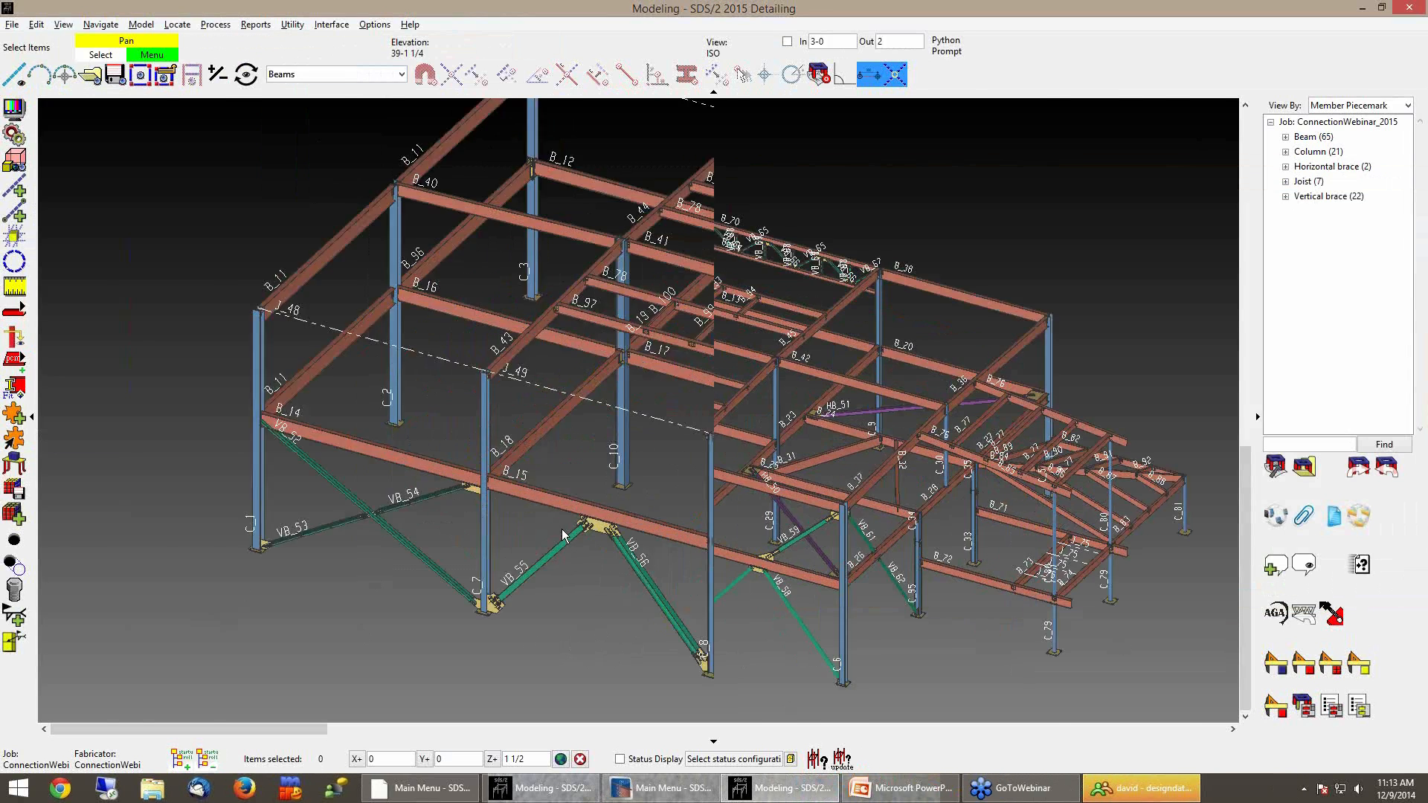
scroll(805, 515, up, 3)
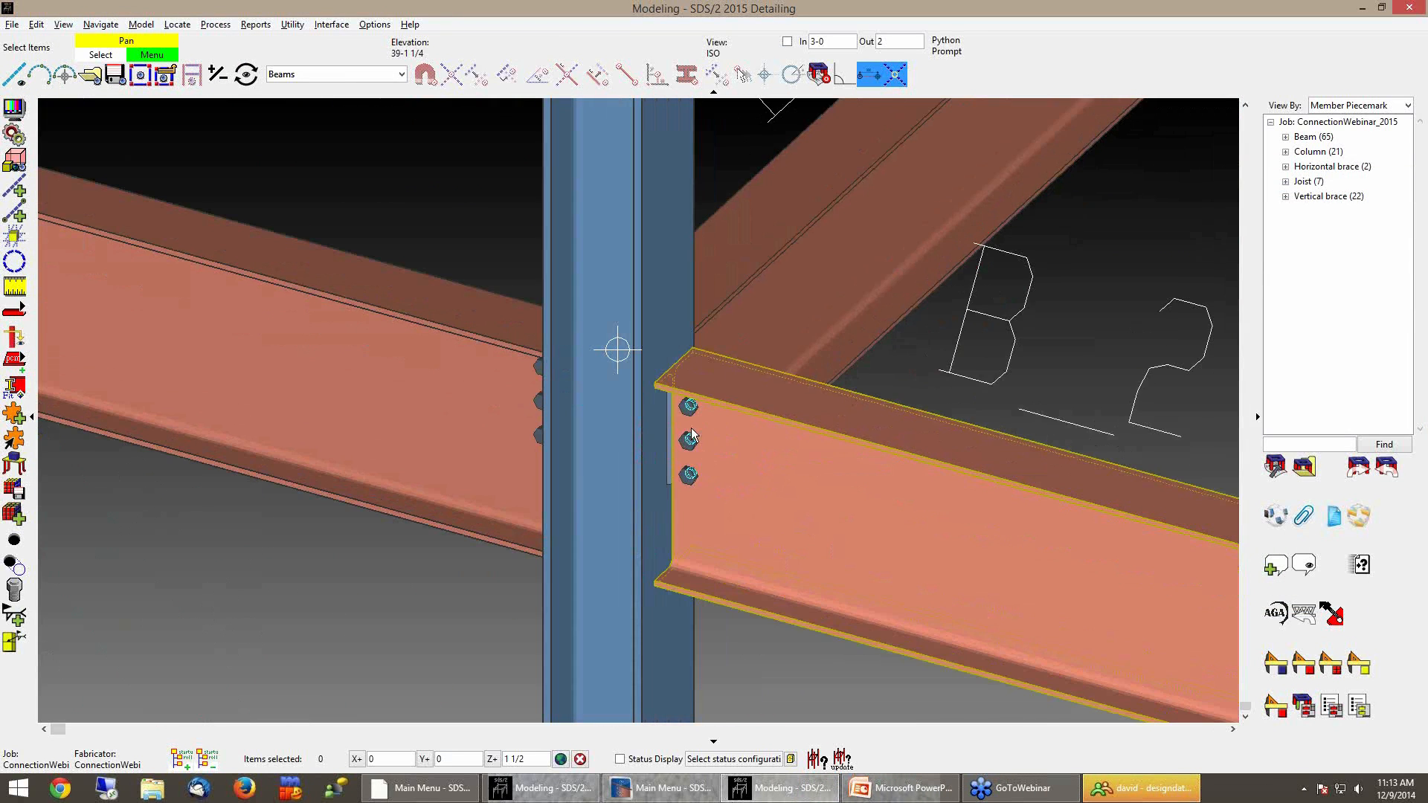
shift+middle_drag(641, 440, 445, 413)
right_click(740, 417)
mouse_move(855, 426)
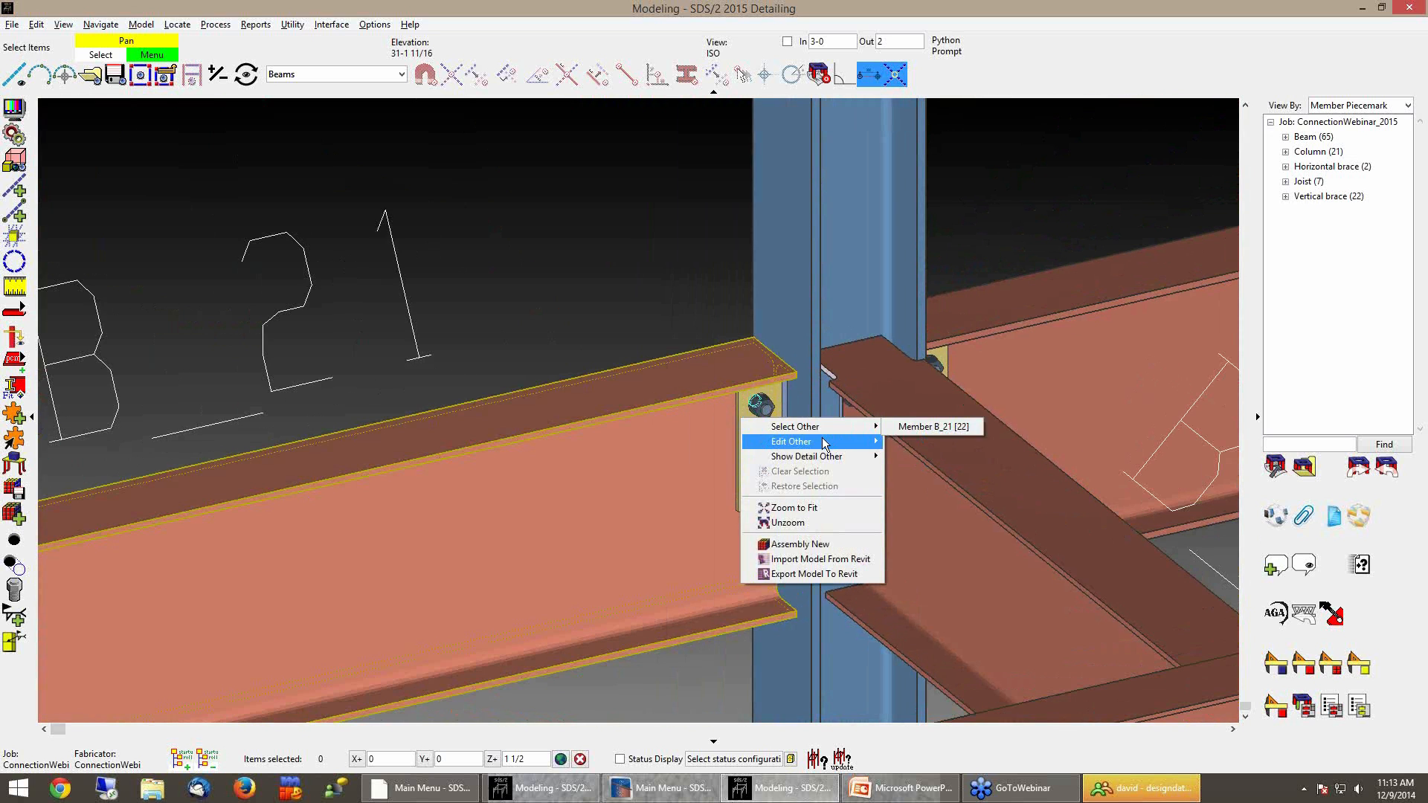
click(592, 274)
Switch the selection filter back to Default
click(357, 74)
scroll(332, 134, up, 3)
click(333, 92)
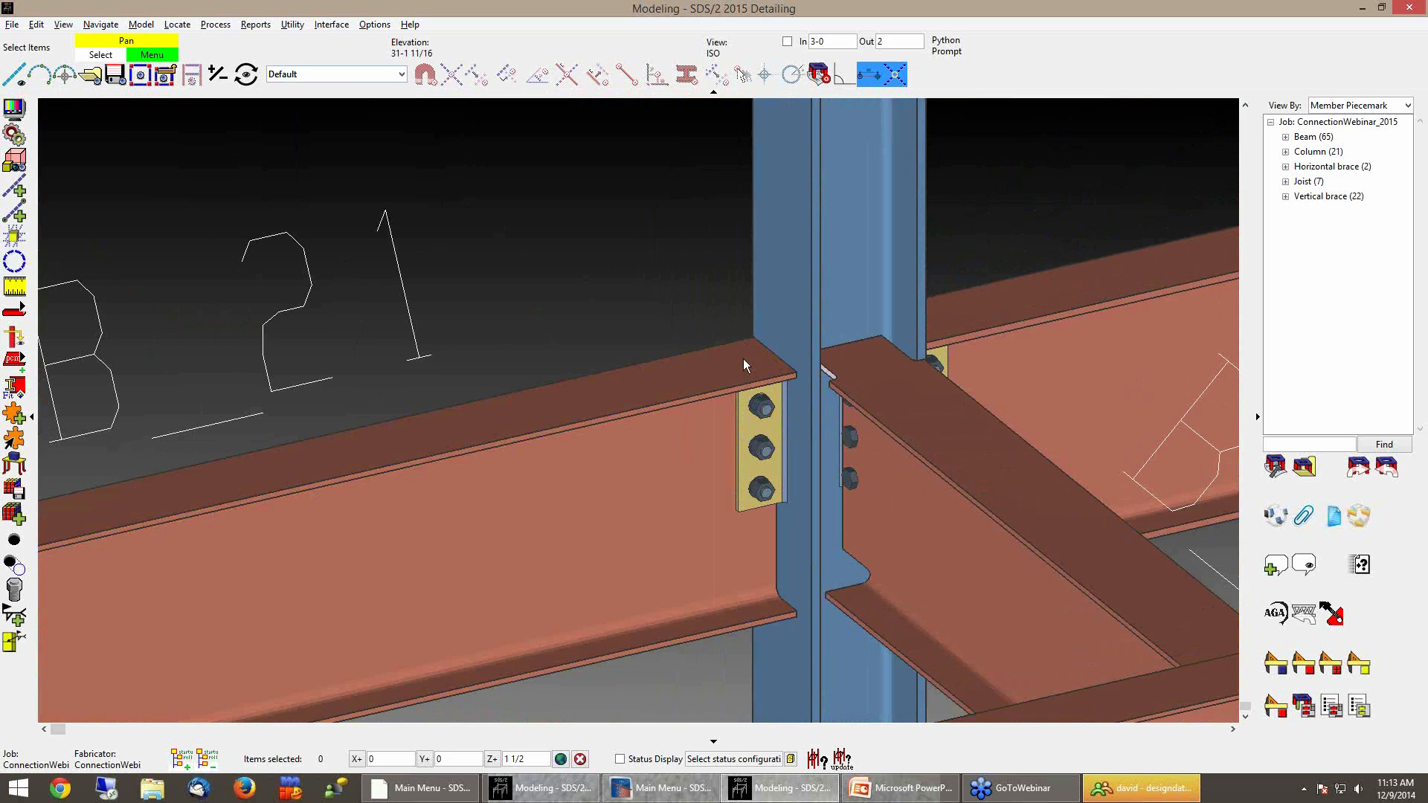
Orbit, pan and zoom around the model to inspect the regenerated shear plate connections at several beam-to-column joints
right_click(767, 426)
mouse_move(817, 438)
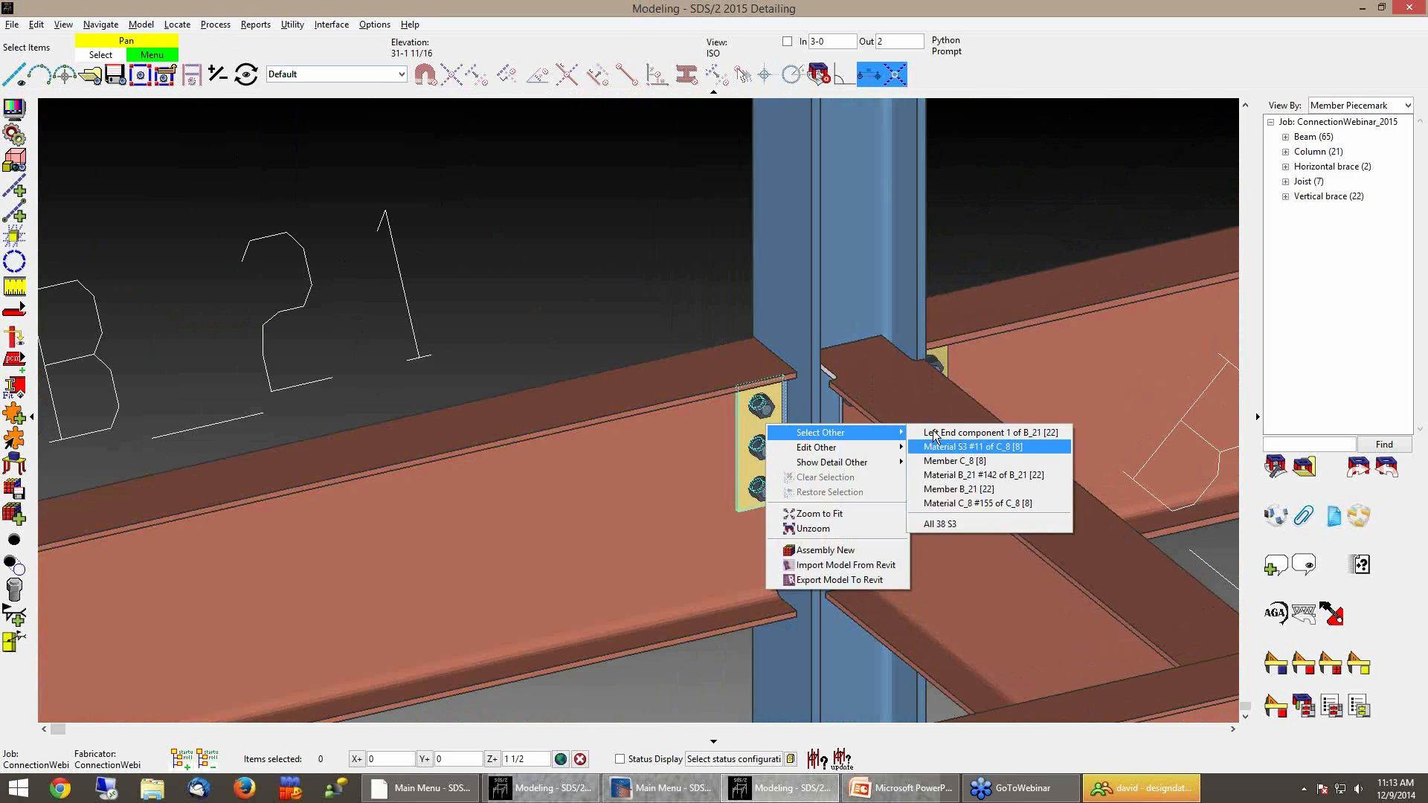
click(711, 407)
scroll(814, 456, down, 3)
shift+middle_drag(813, 456, 984, 492)
scroll(1175, 520, down, 10)
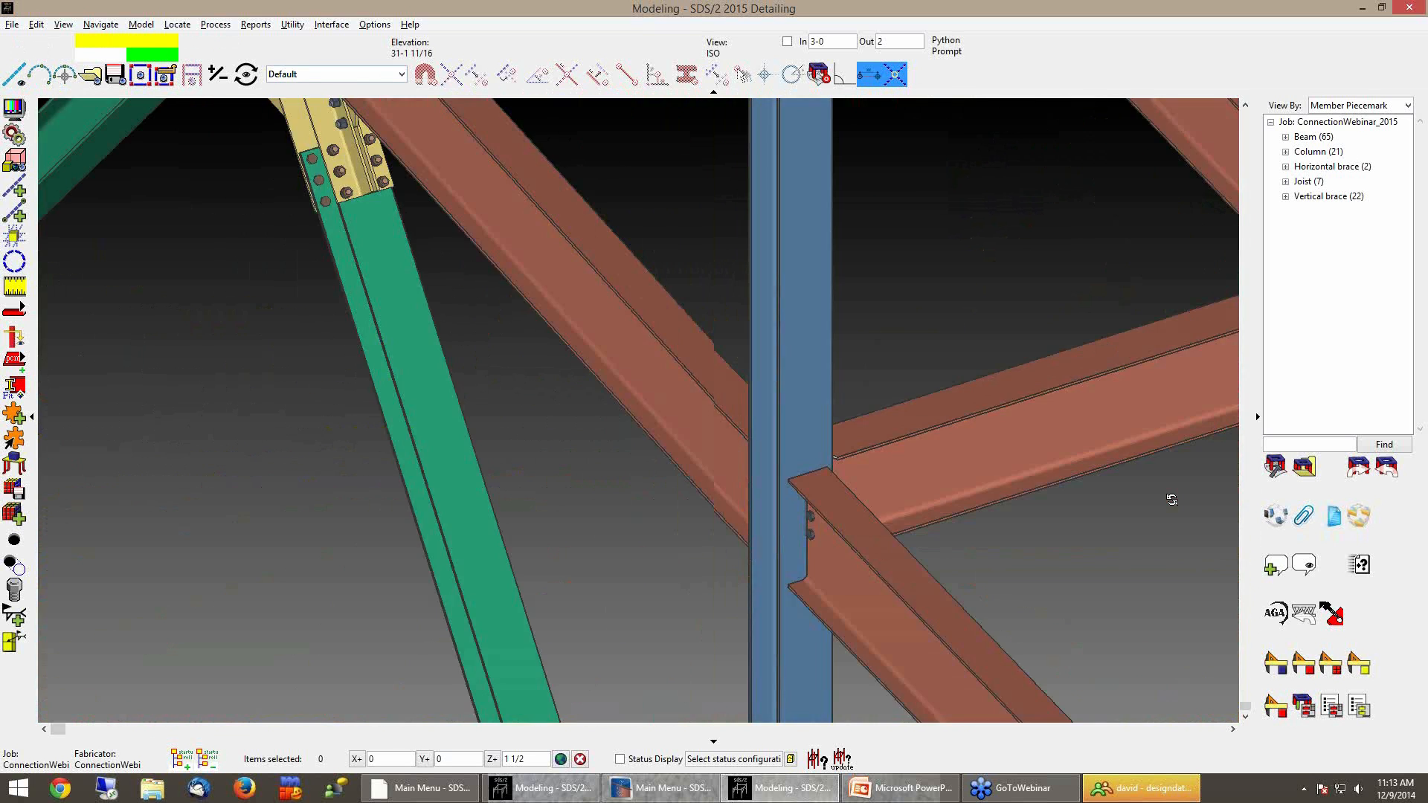
scroll(783, 314, up, 15)
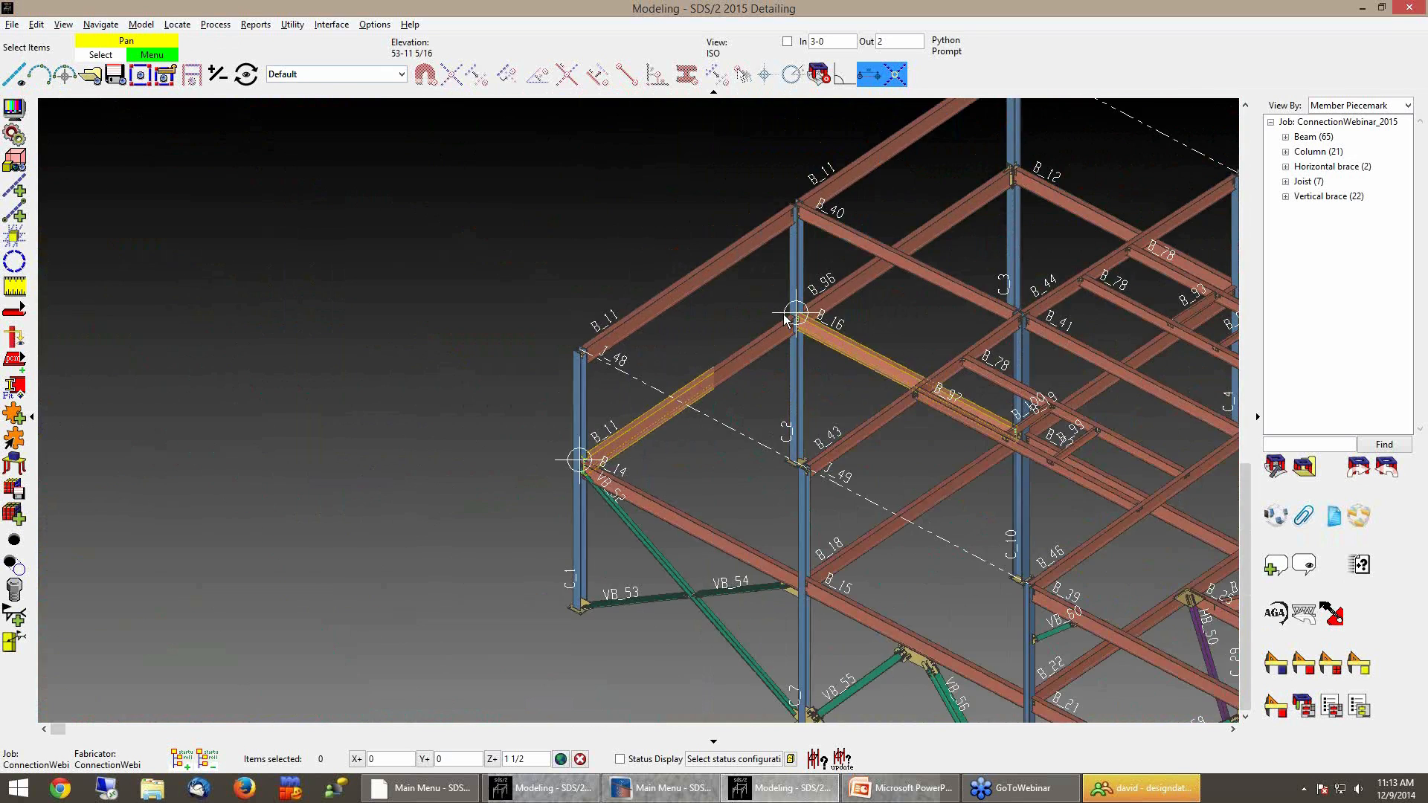
shift+middle_drag(795, 360, 1159, 345)
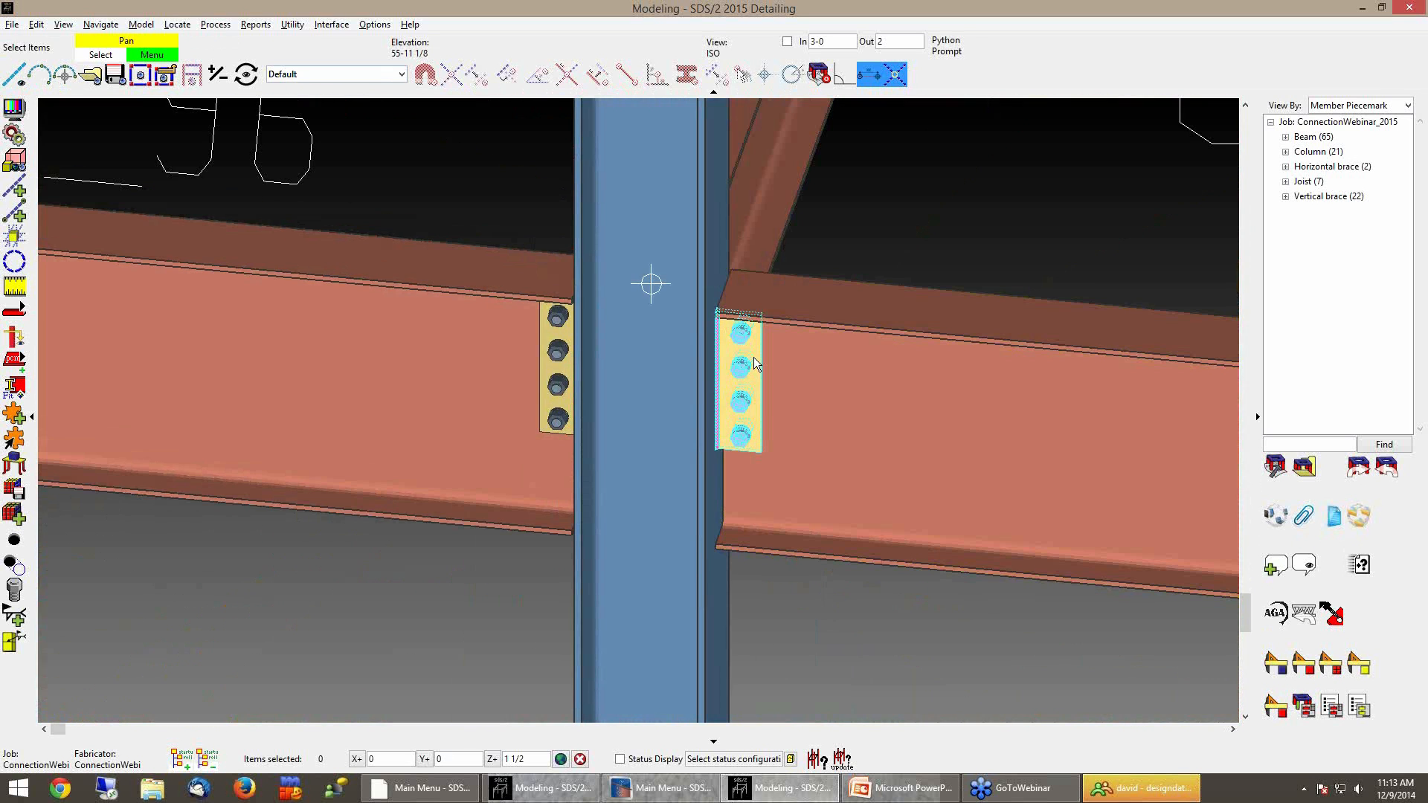
right_click(755, 364)
mouse_move(855, 381)
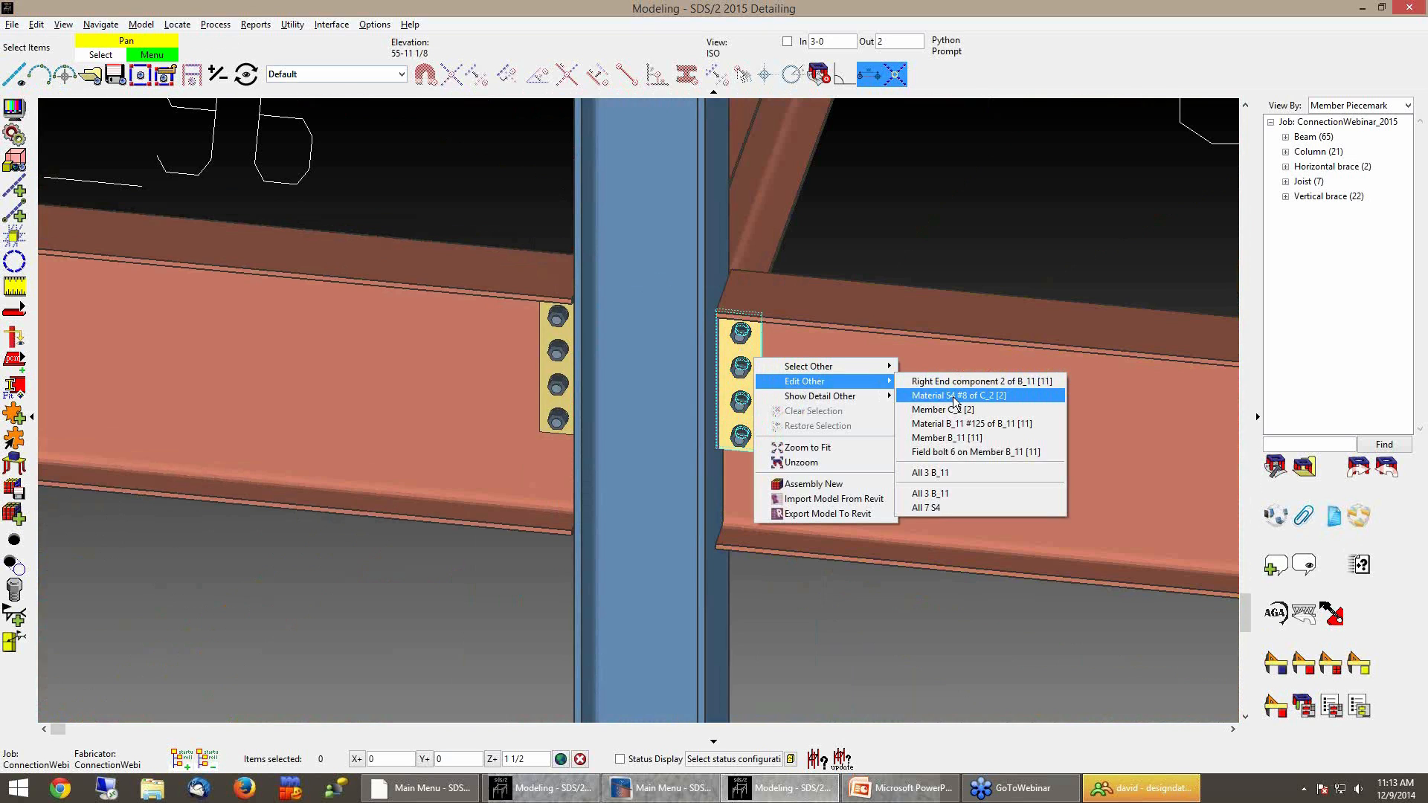
click(1001, 258)
shift+middle_drag(756, 357, 373, 370)
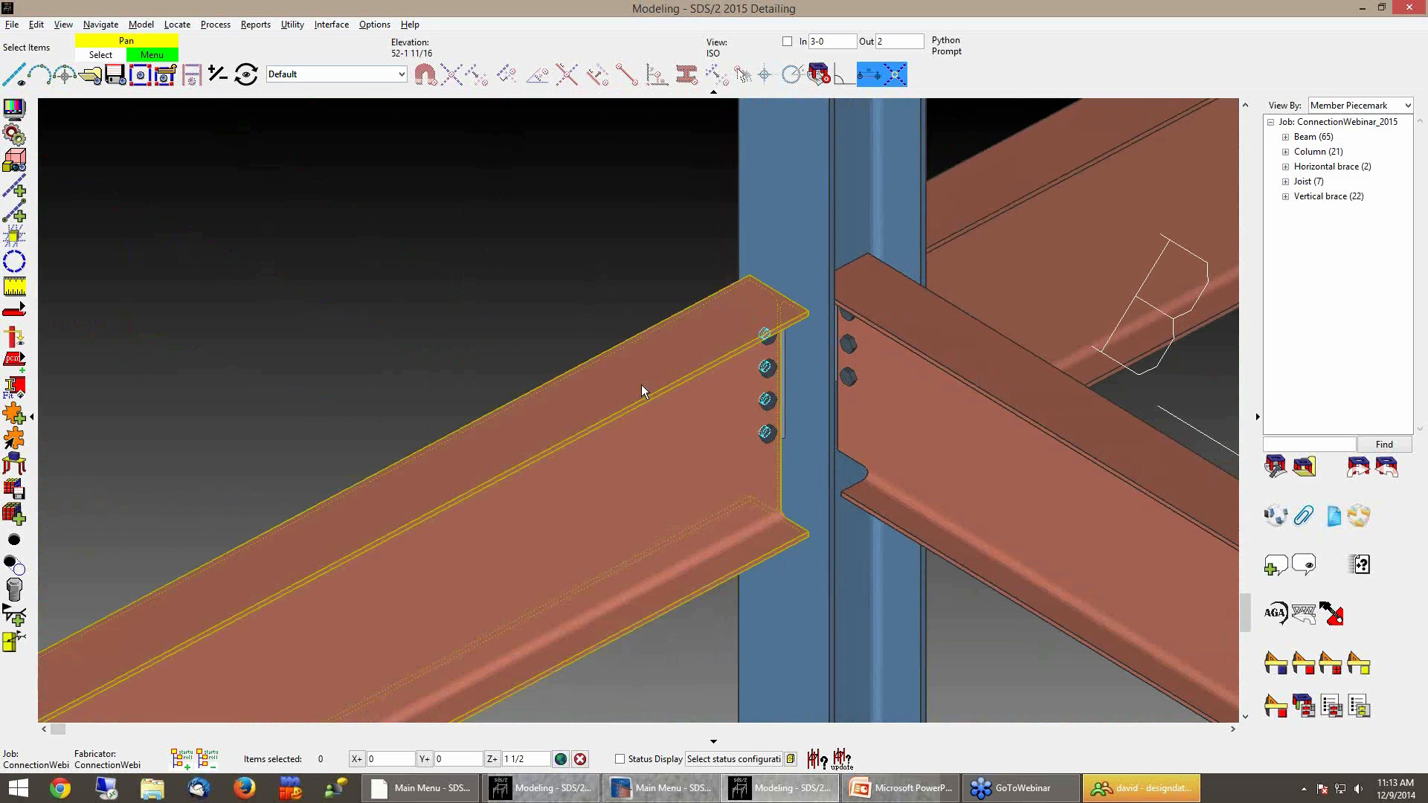
scroll(572, 315, down, 10)
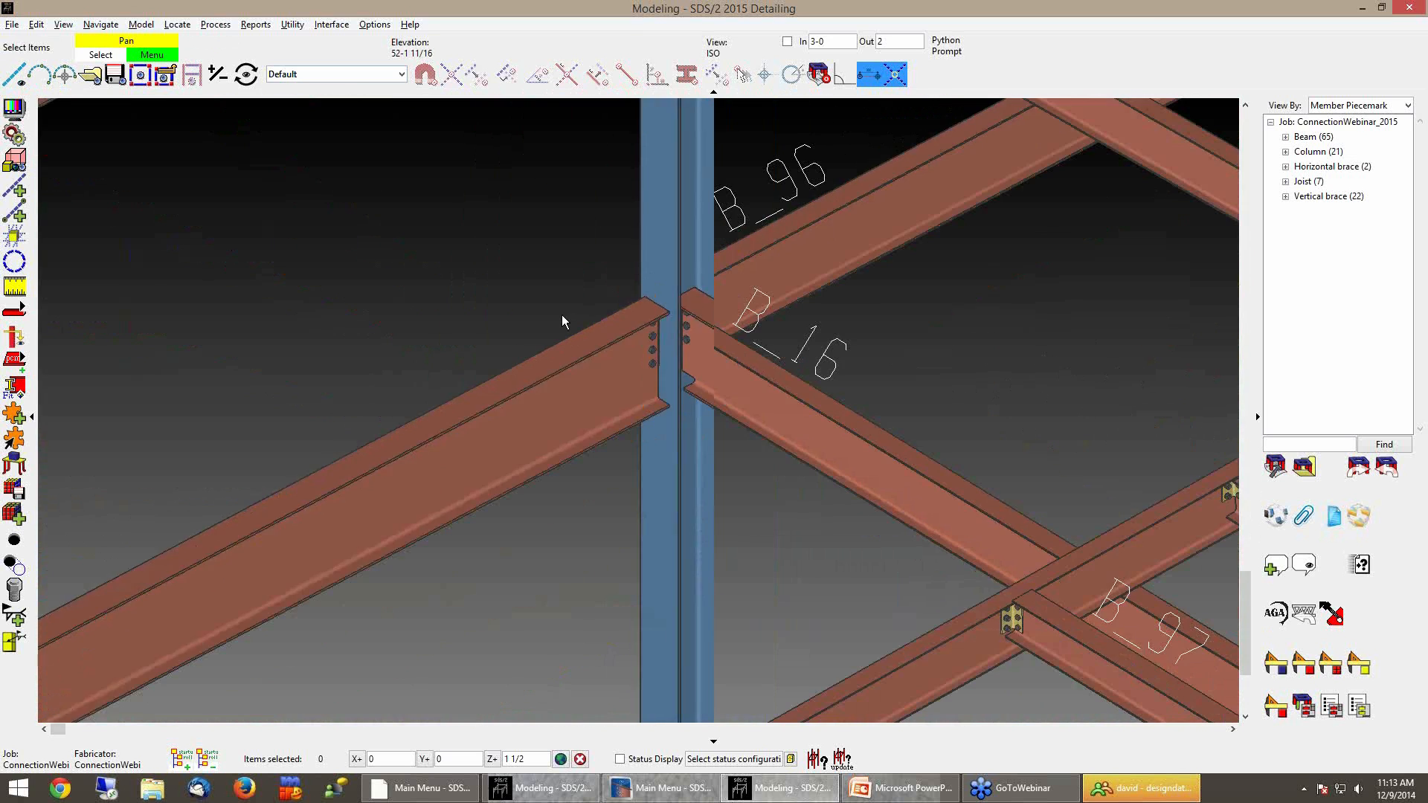
shift+middle_drag(617, 368, 593, 405)
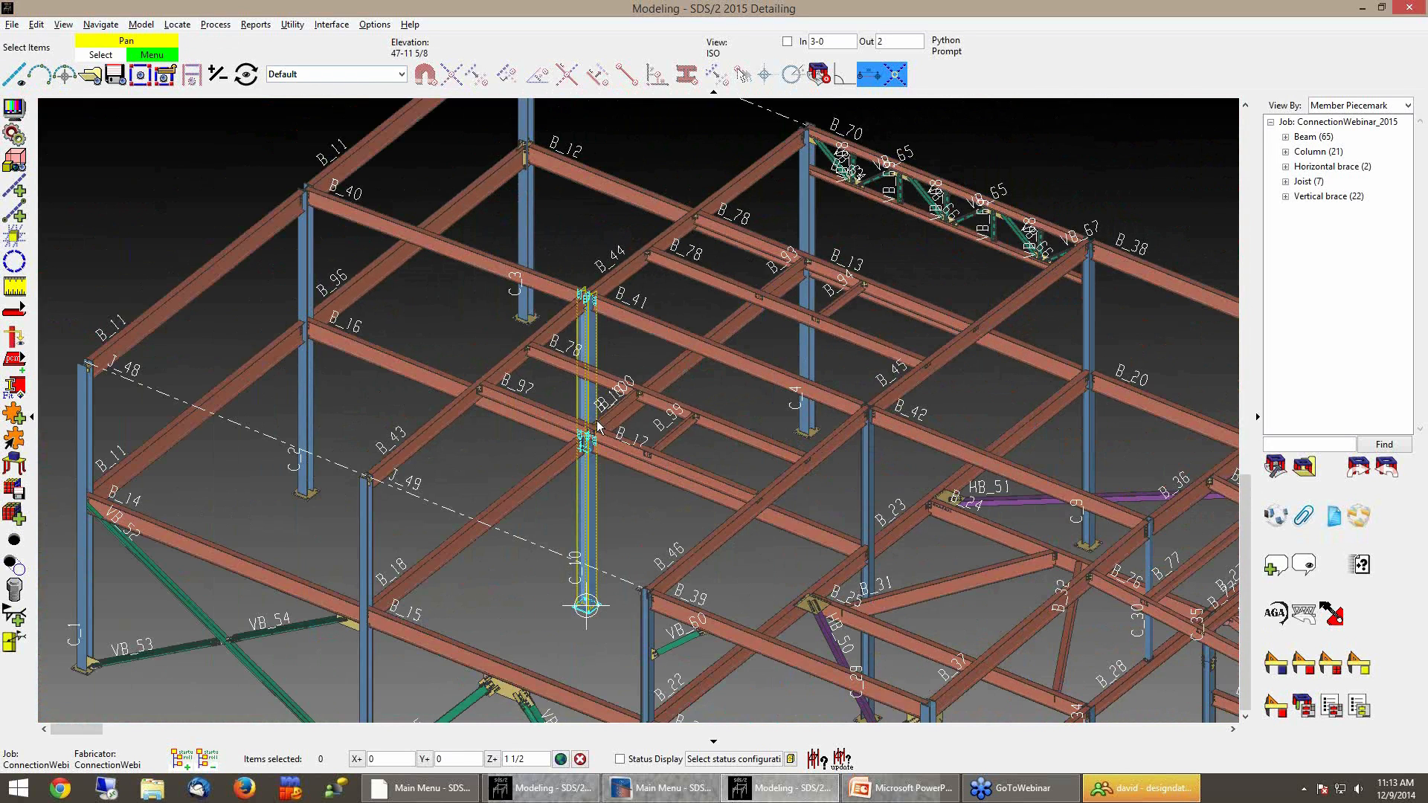
middle_click(743, 408)
scroll(975, 393, up, 5)
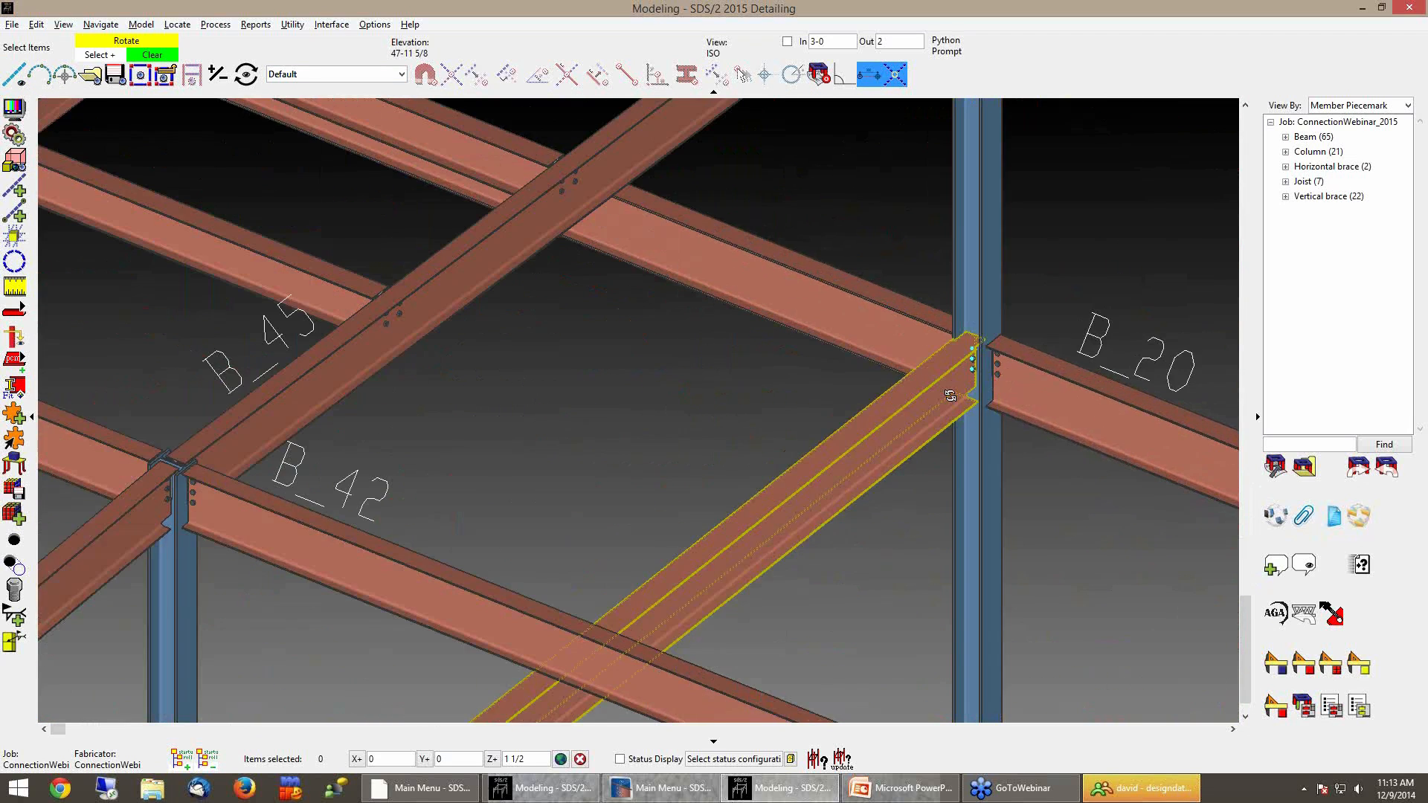
scroll(774, 476, up, 5)
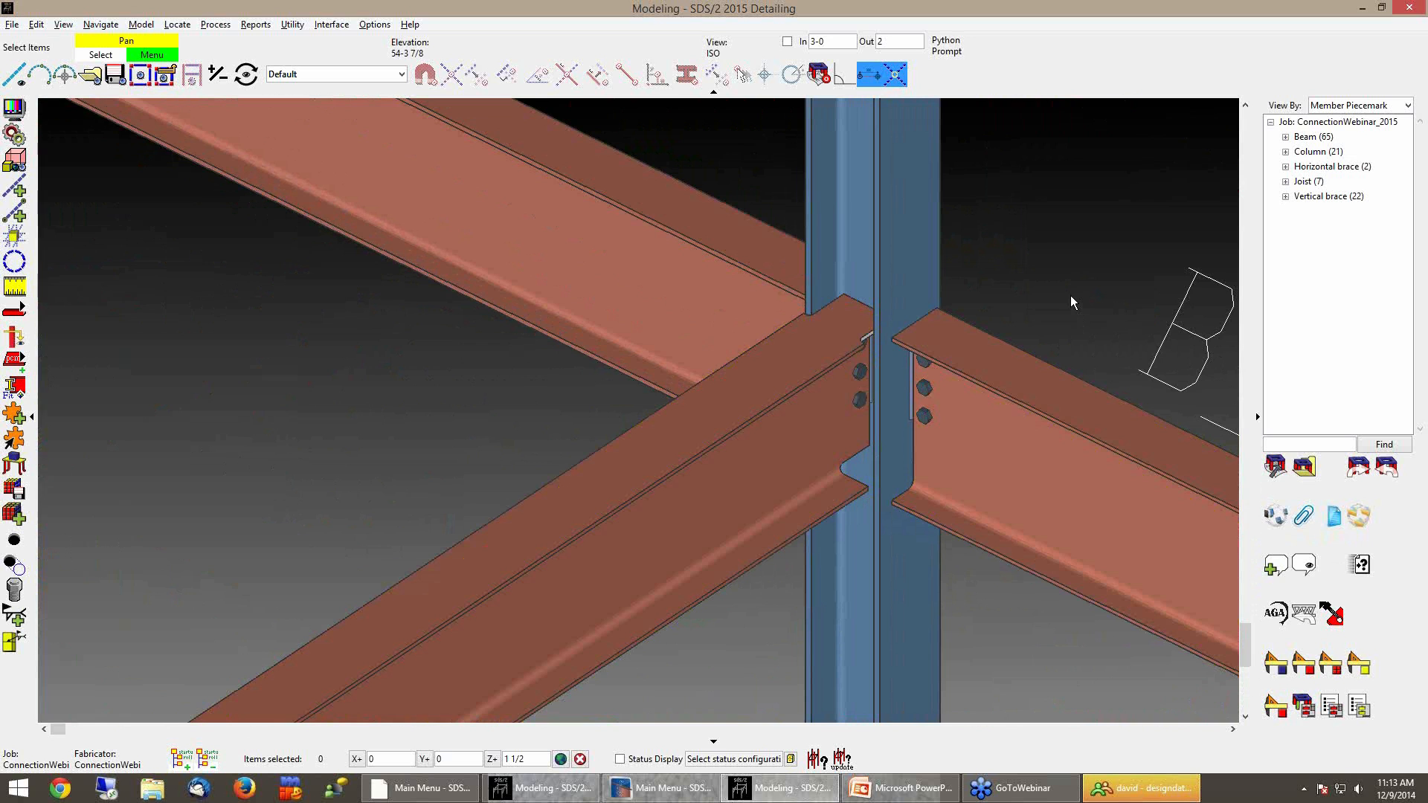
scroll(1010, 306, up, 4)
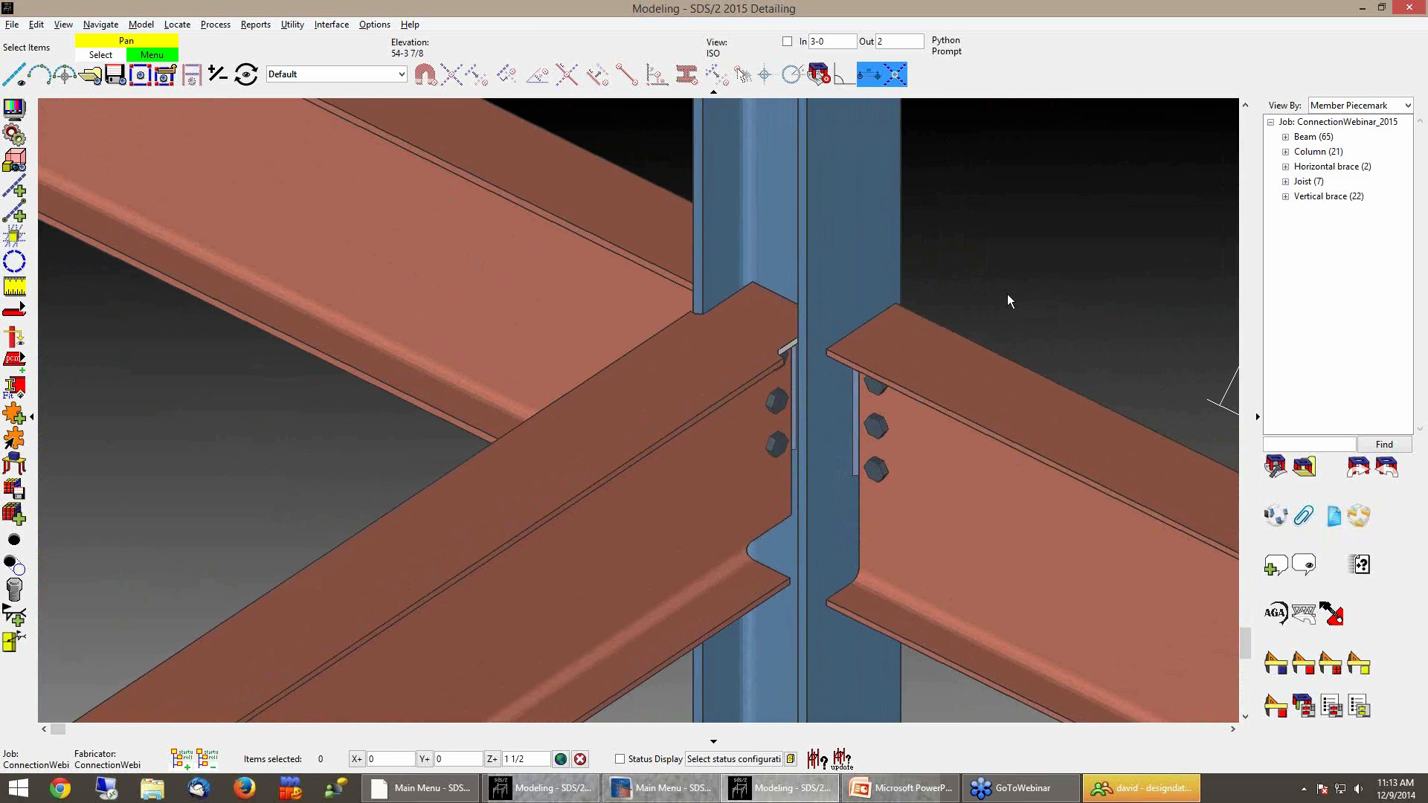
scroll(1007, 294, down, 2)
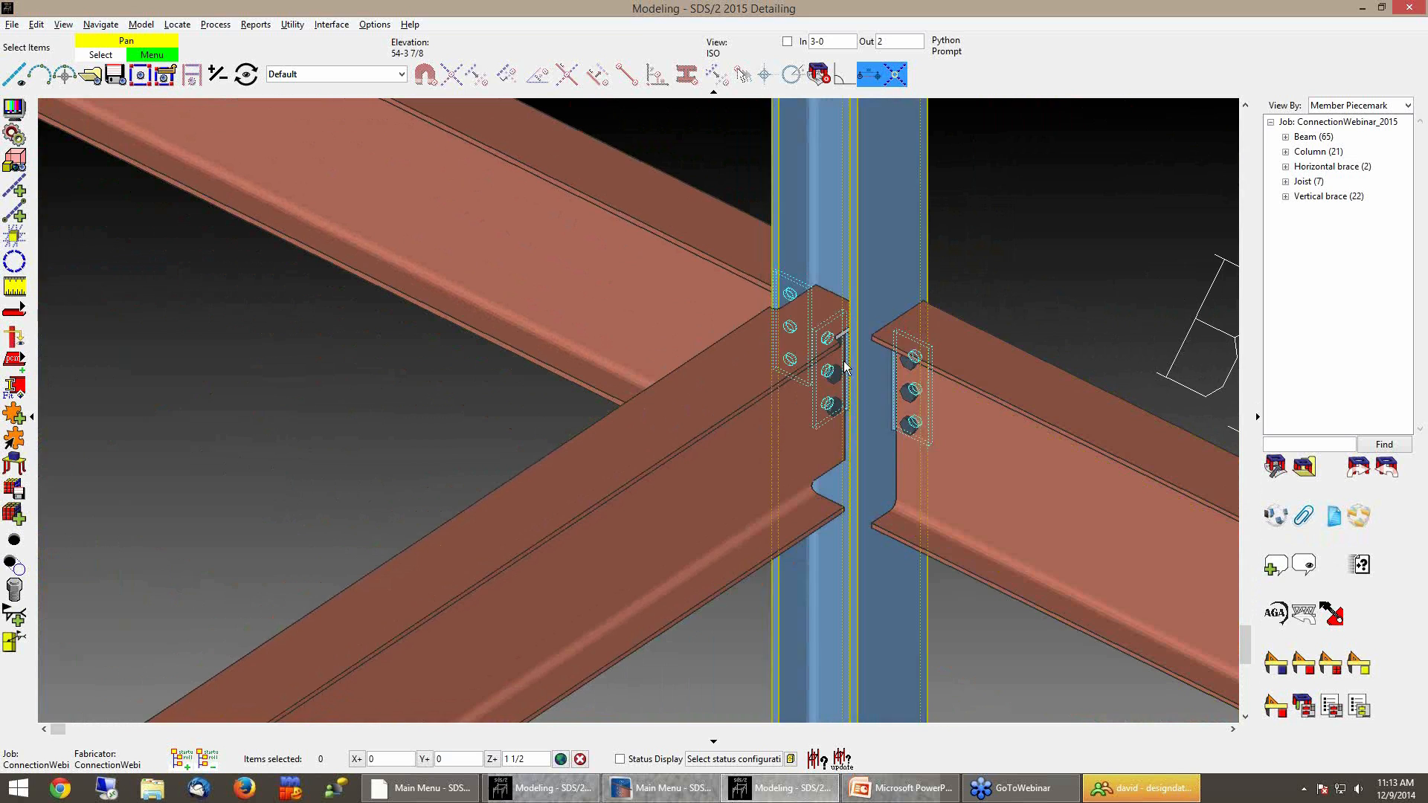
Open the shear plate connection edit for a beam end and close it, then adjust the view on that joint
double_click(833, 381)
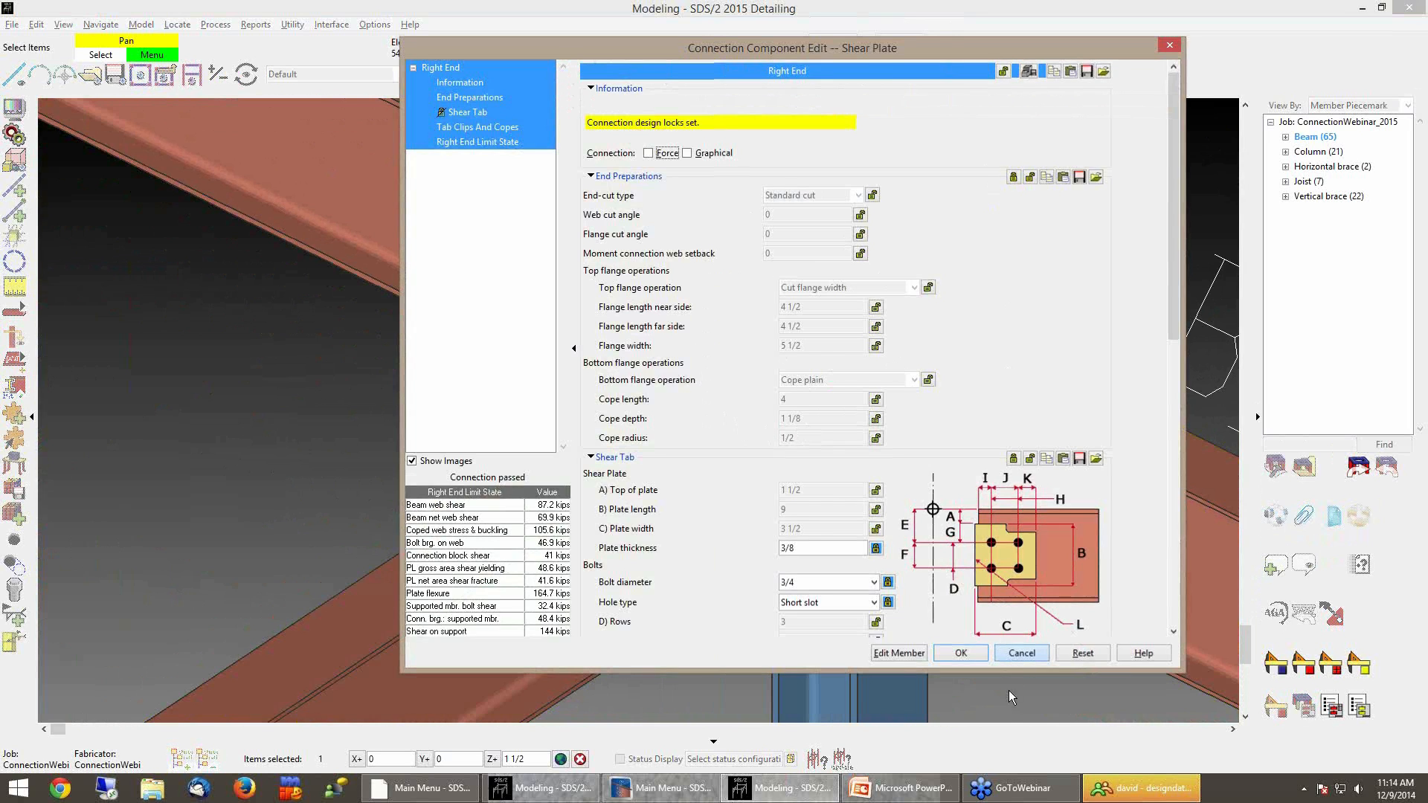
scroll(751, 413, up, 4)
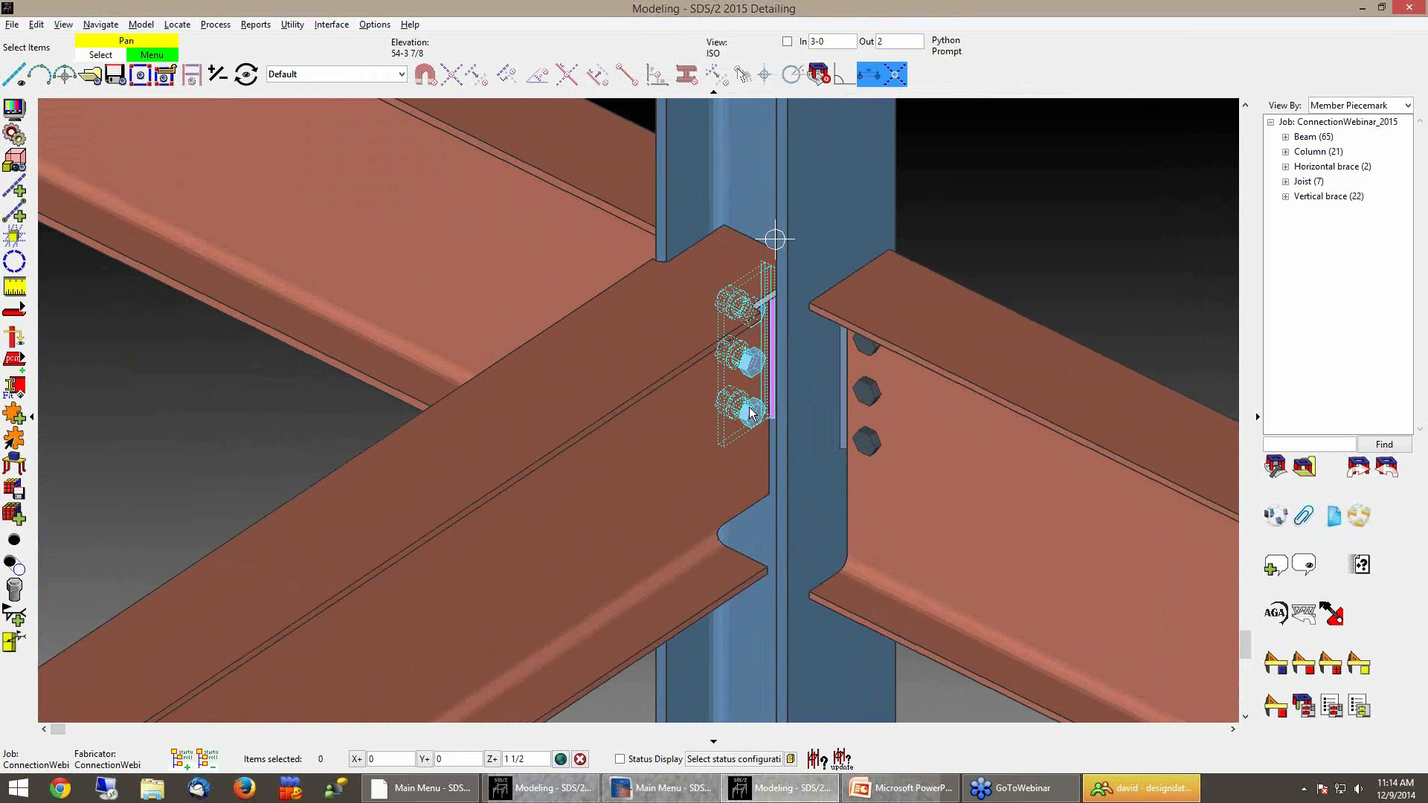
mouse_move(751, 413)
middle_down()
mouse_move(948, 413)
mouse_move(743, 414)
middle_up()
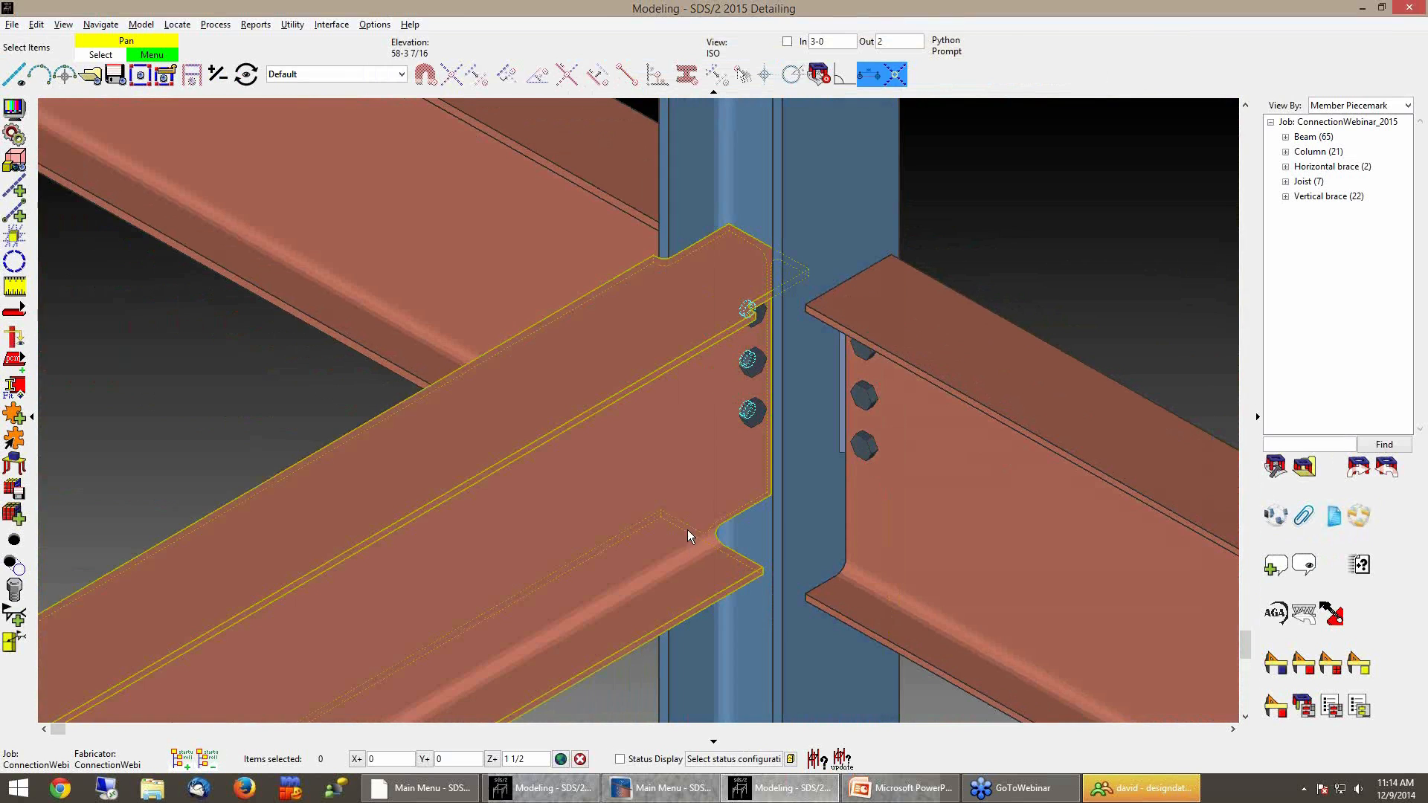
middle_drag(743, 480, 765, 494)
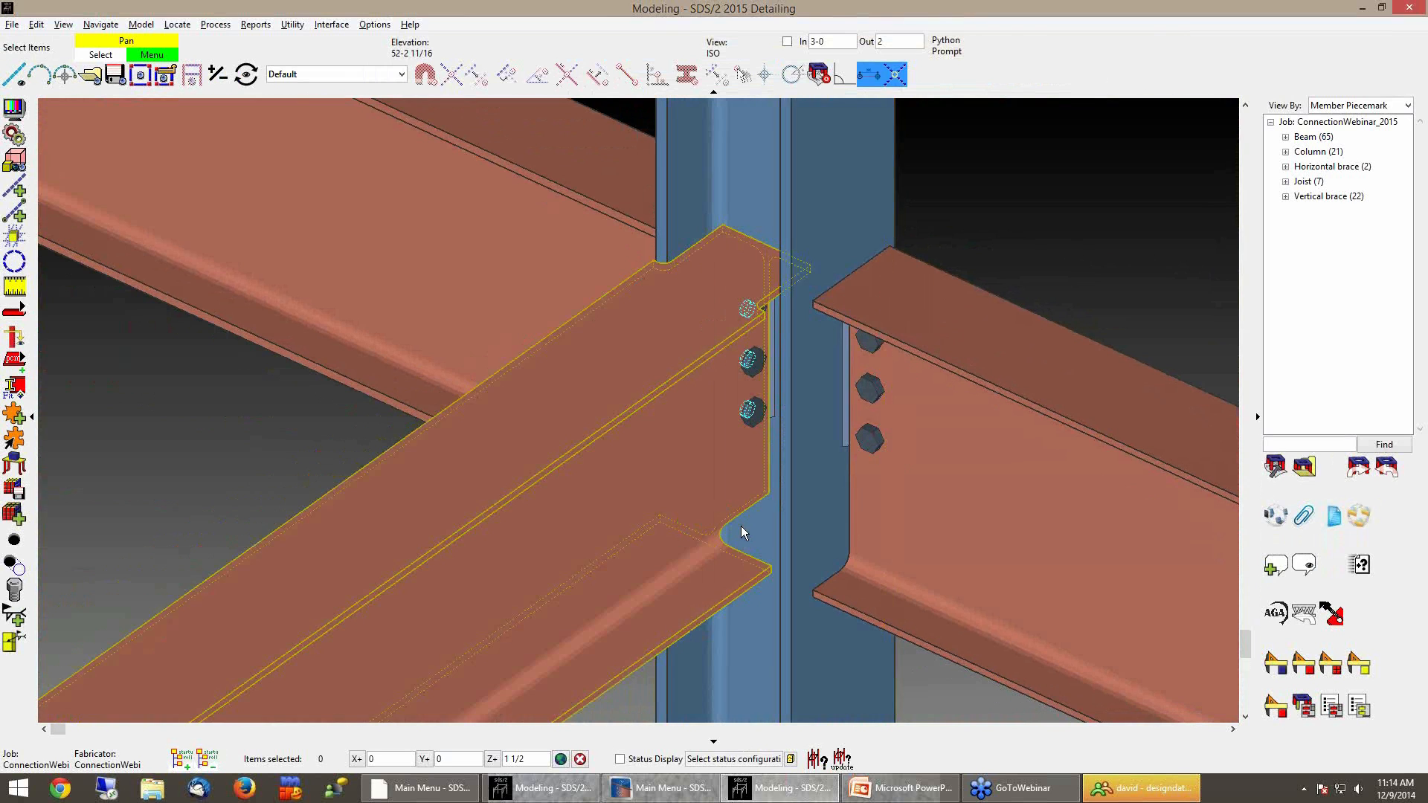
scroll(980, 203, down, 2)
scroll(989, 208, up, 2)
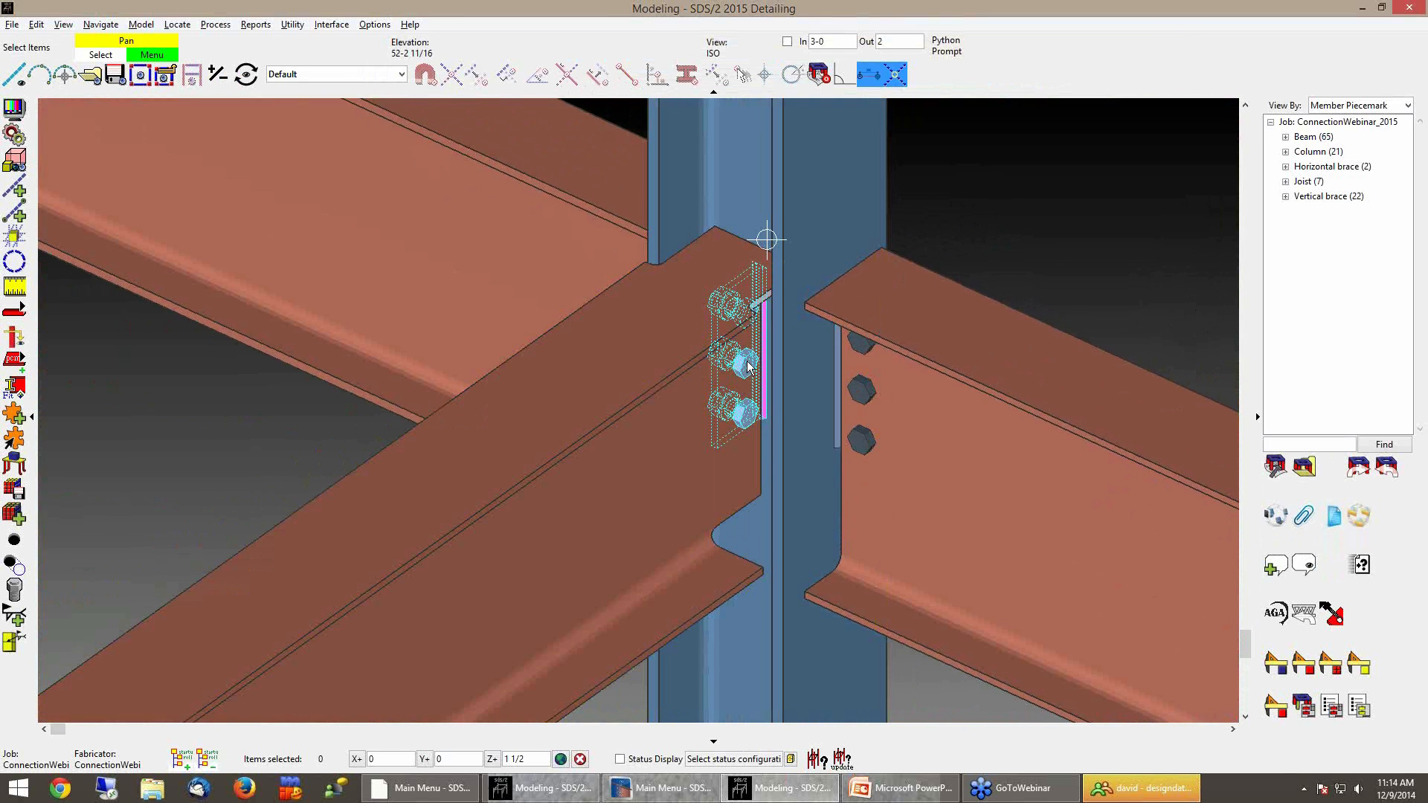
Edit the right-end shear plate: set bottom flange operation to Cut flange flush, near side length 0, far side length 4, and apply
double_click(747, 368)
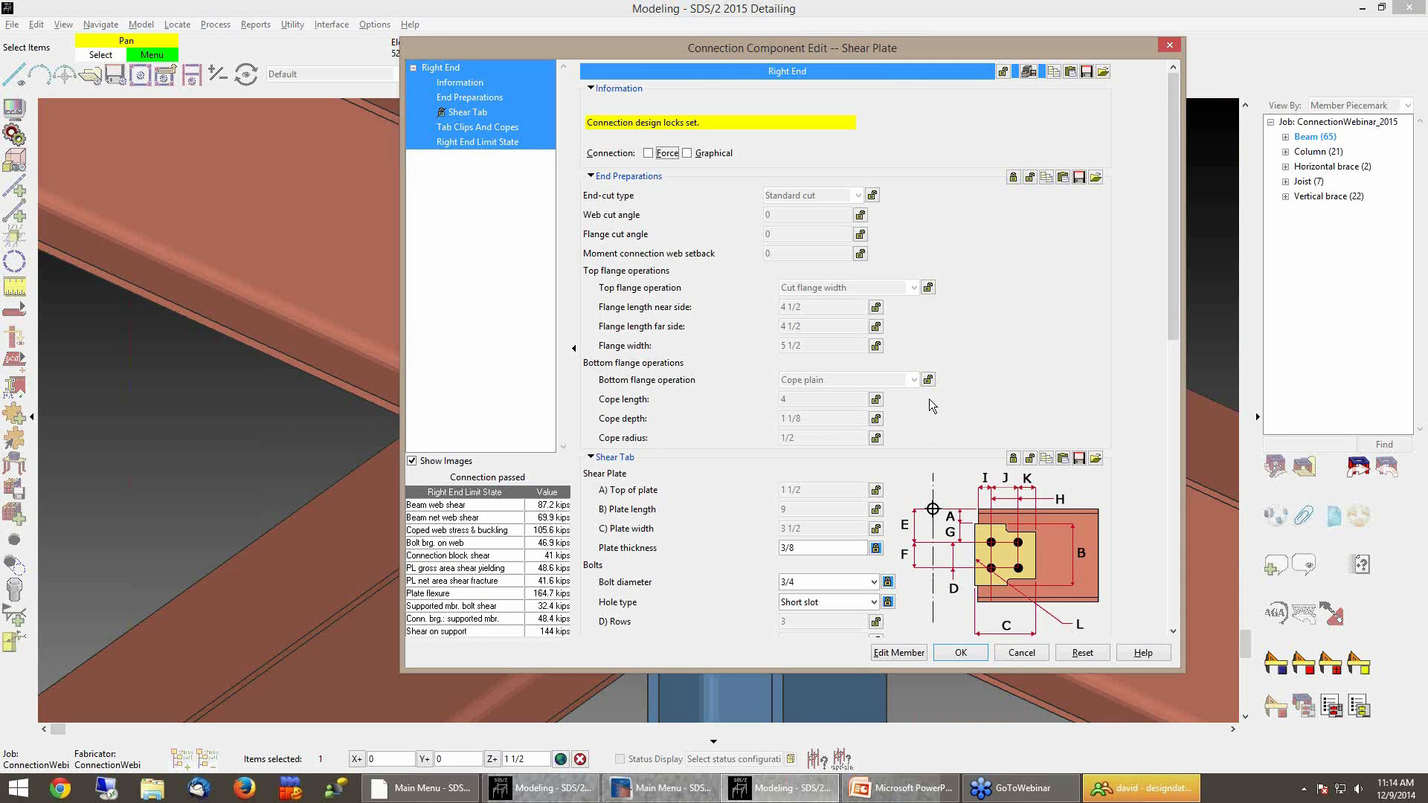
click(928, 380)
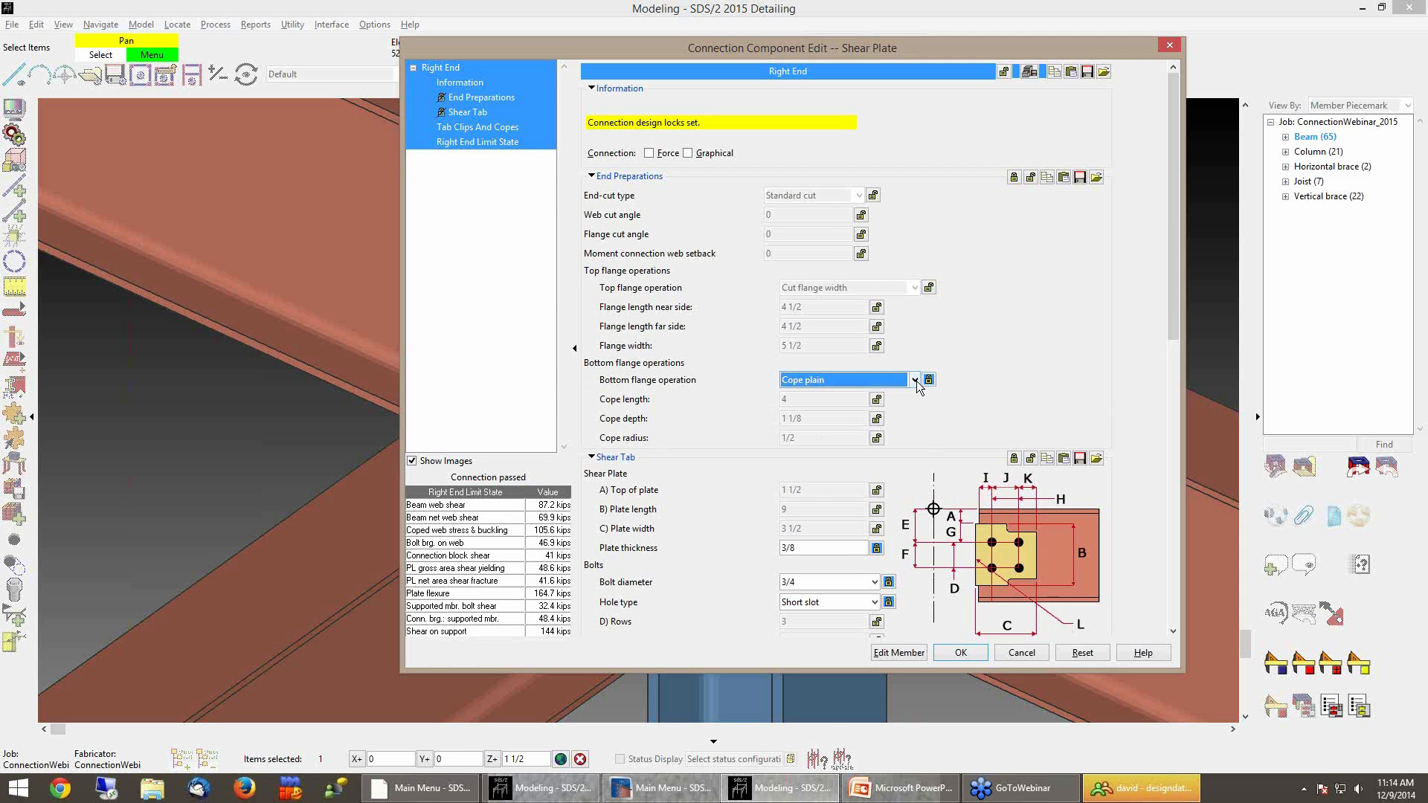
click(914, 380)
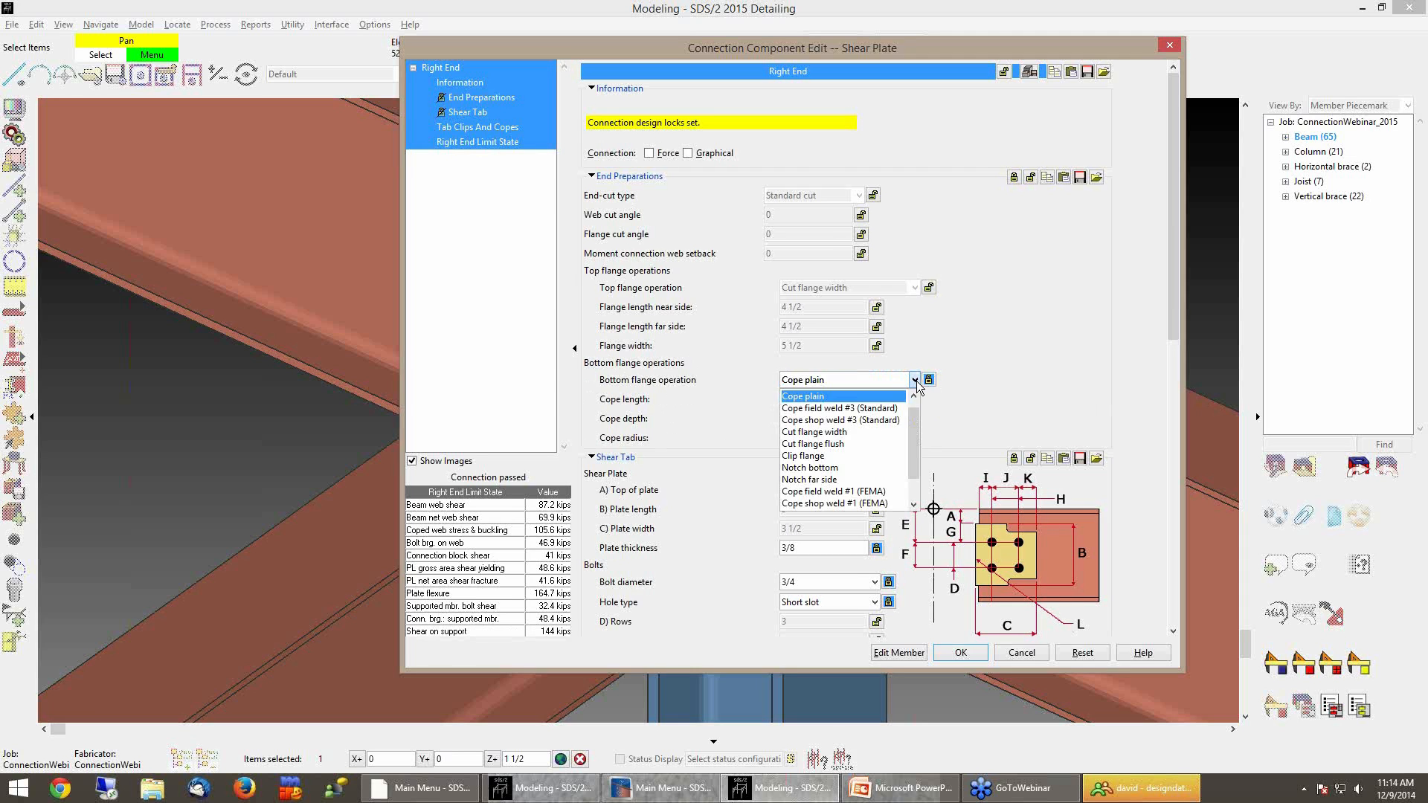
click(847, 444)
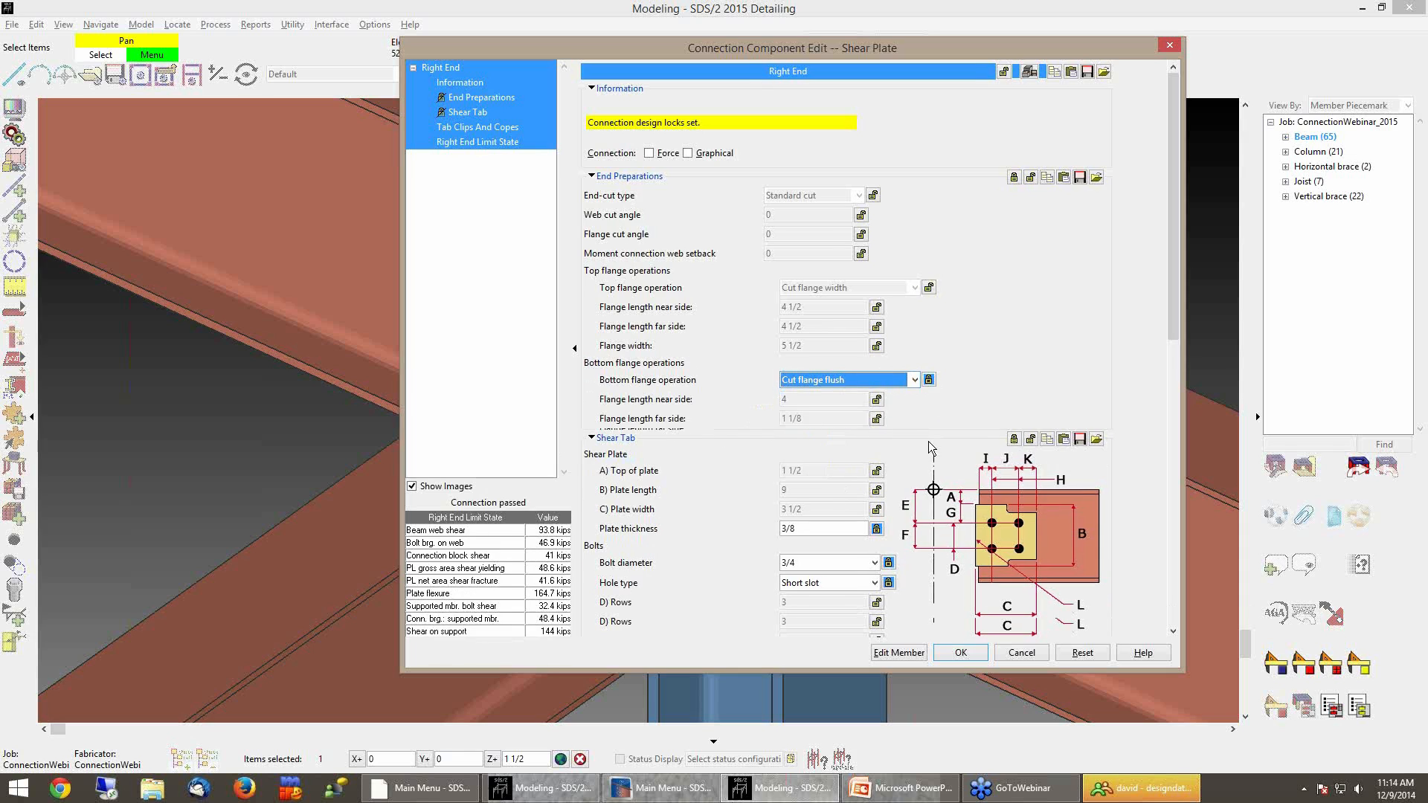
click(878, 401)
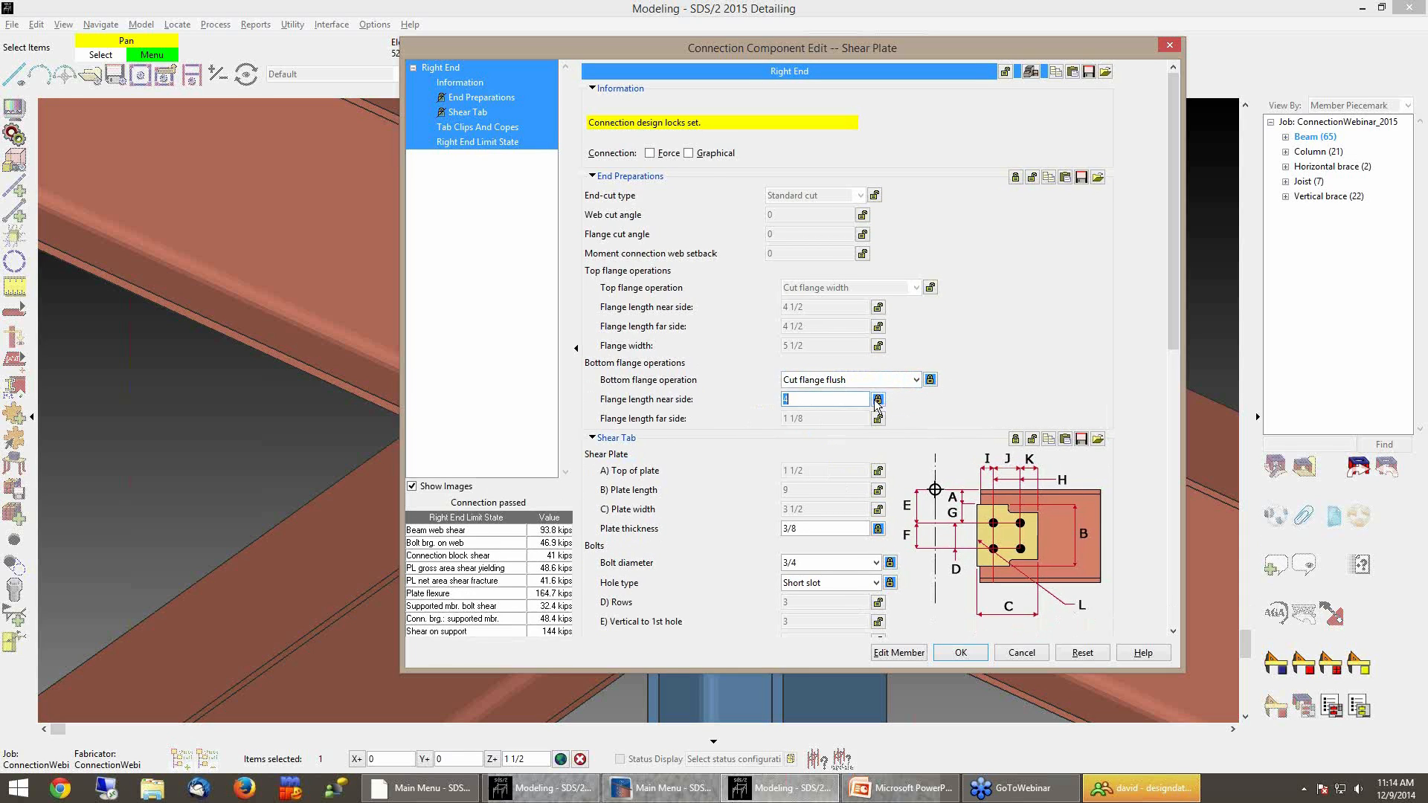
click(878, 419)
click(801, 420)
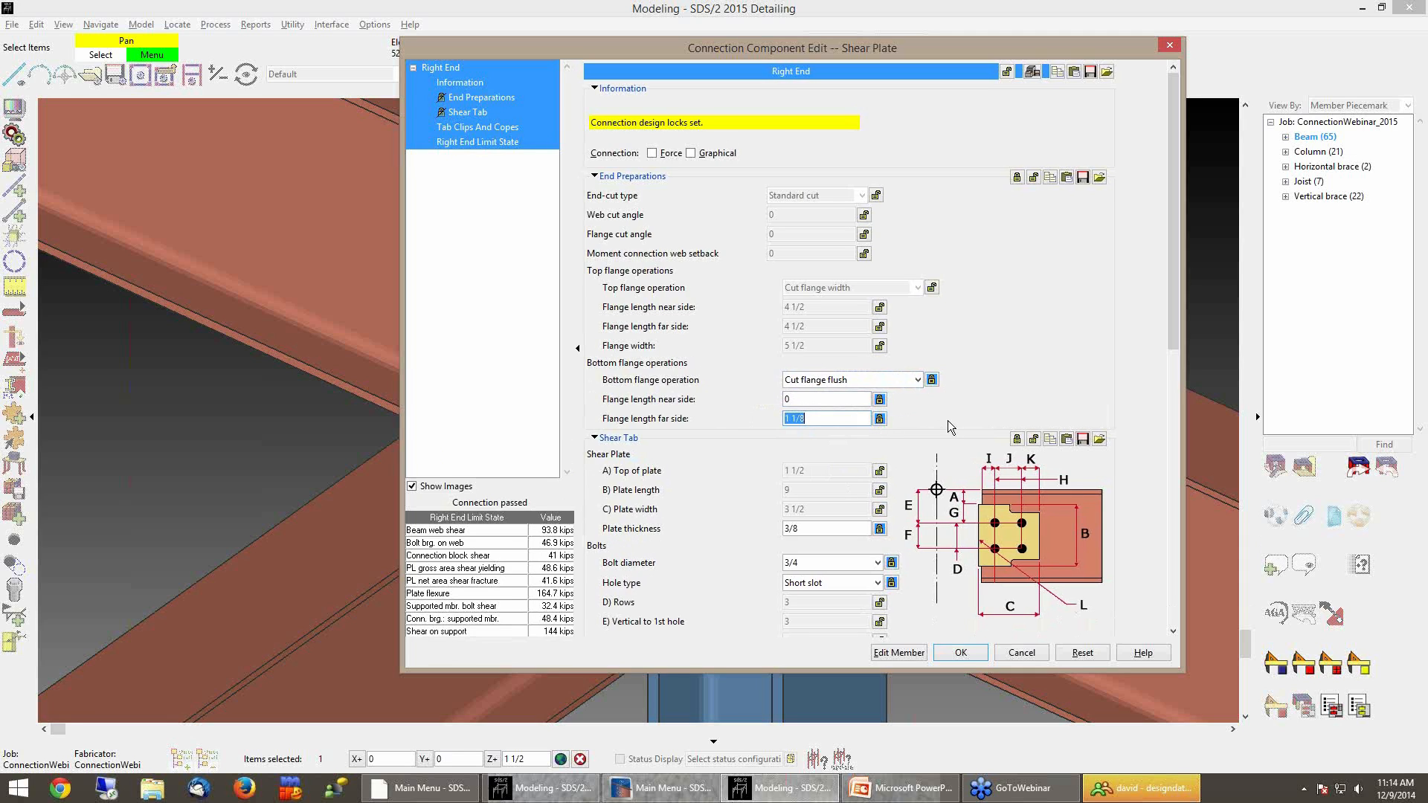
text(4)
key(Tab)
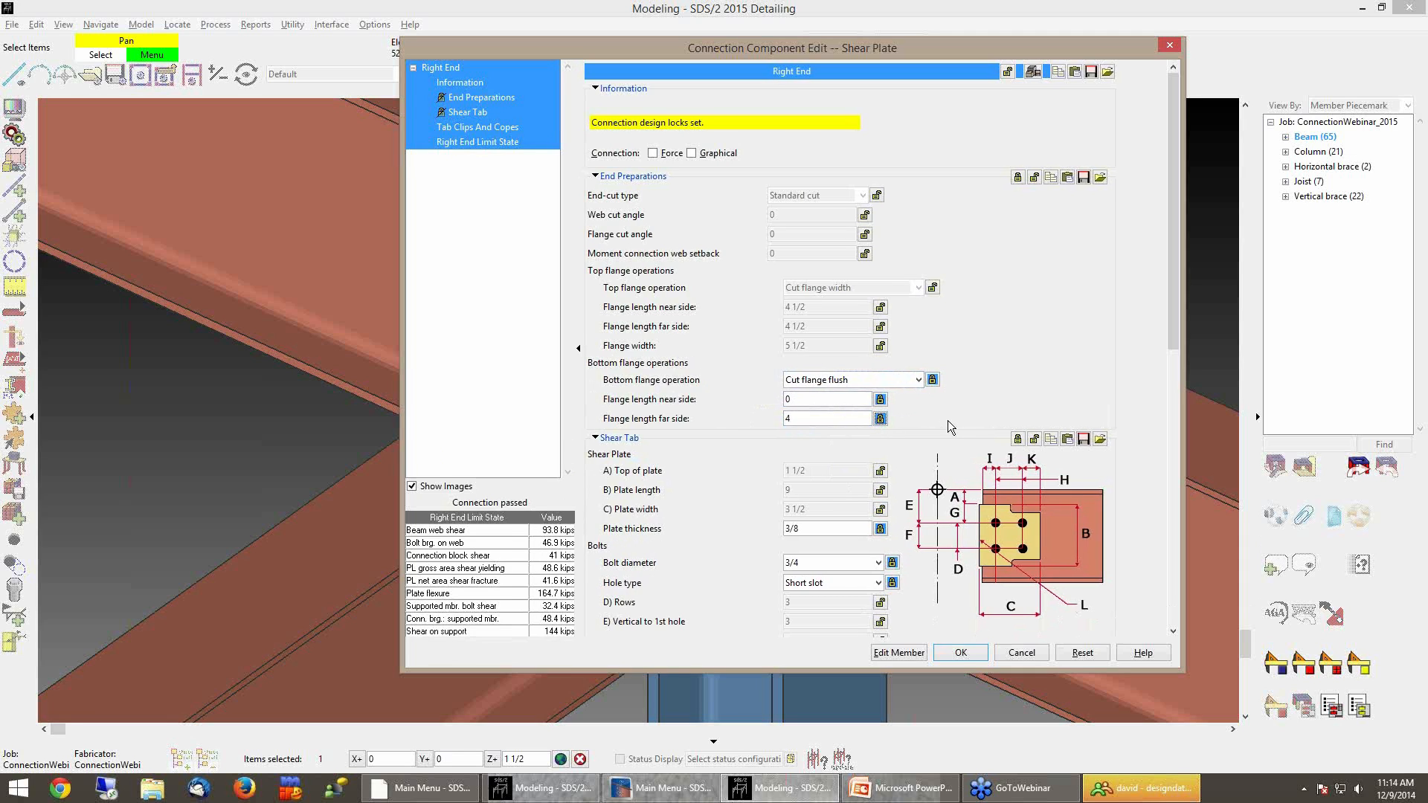
click(959, 655)
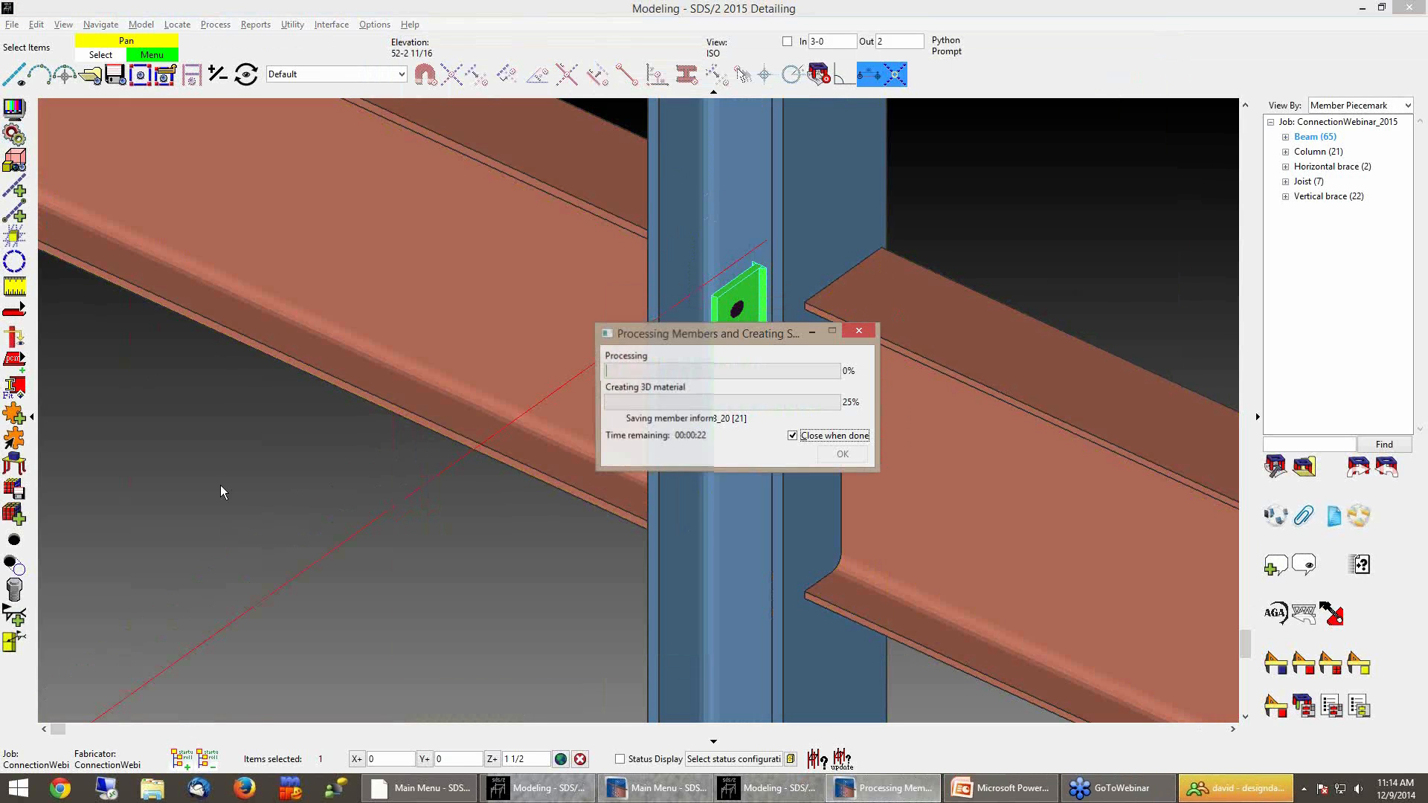
Save the edited right-end shear plate as a new user defined connection named StdShearPlate_FlgFlushFS and close the editor
shift+middle_drag(722, 503, 925, 420)
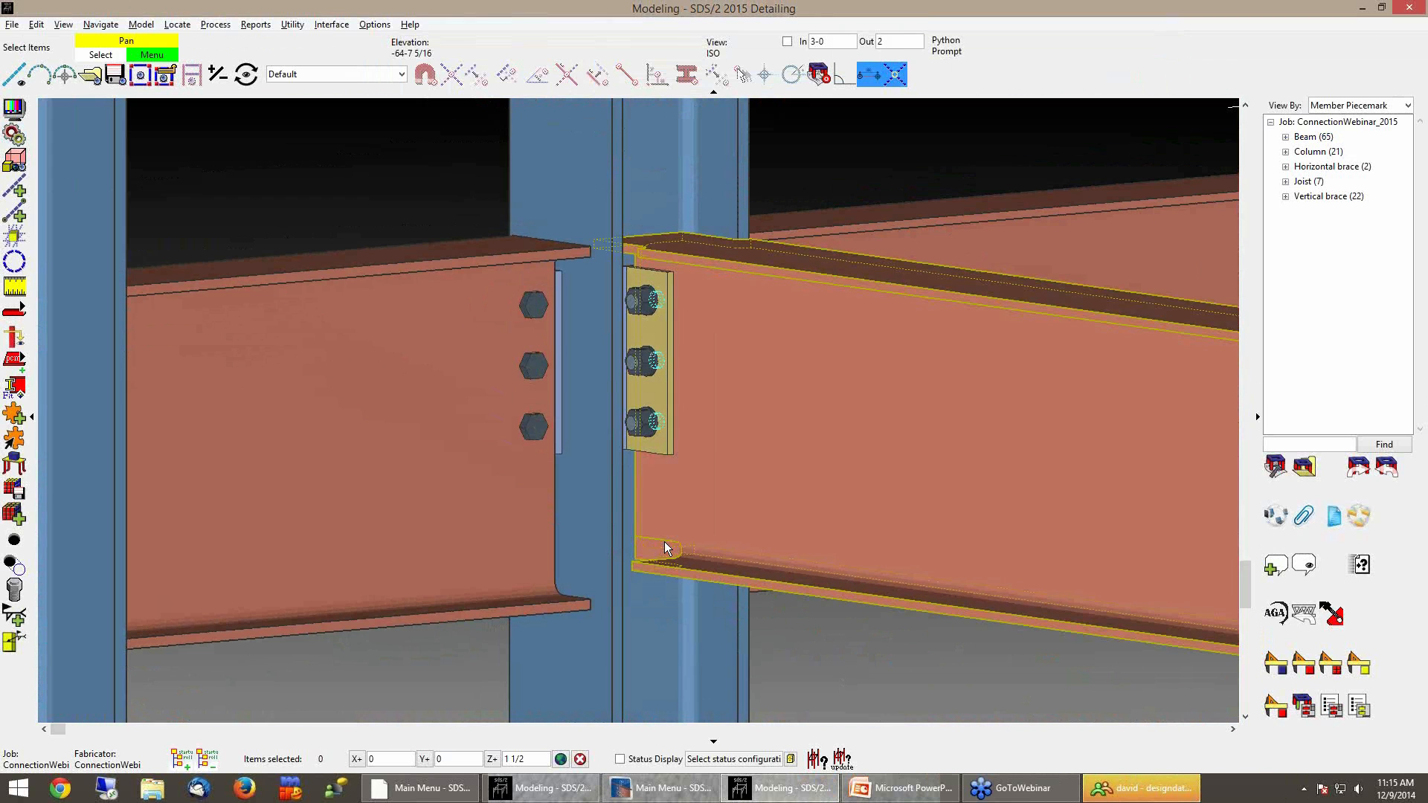
double_click(648, 419)
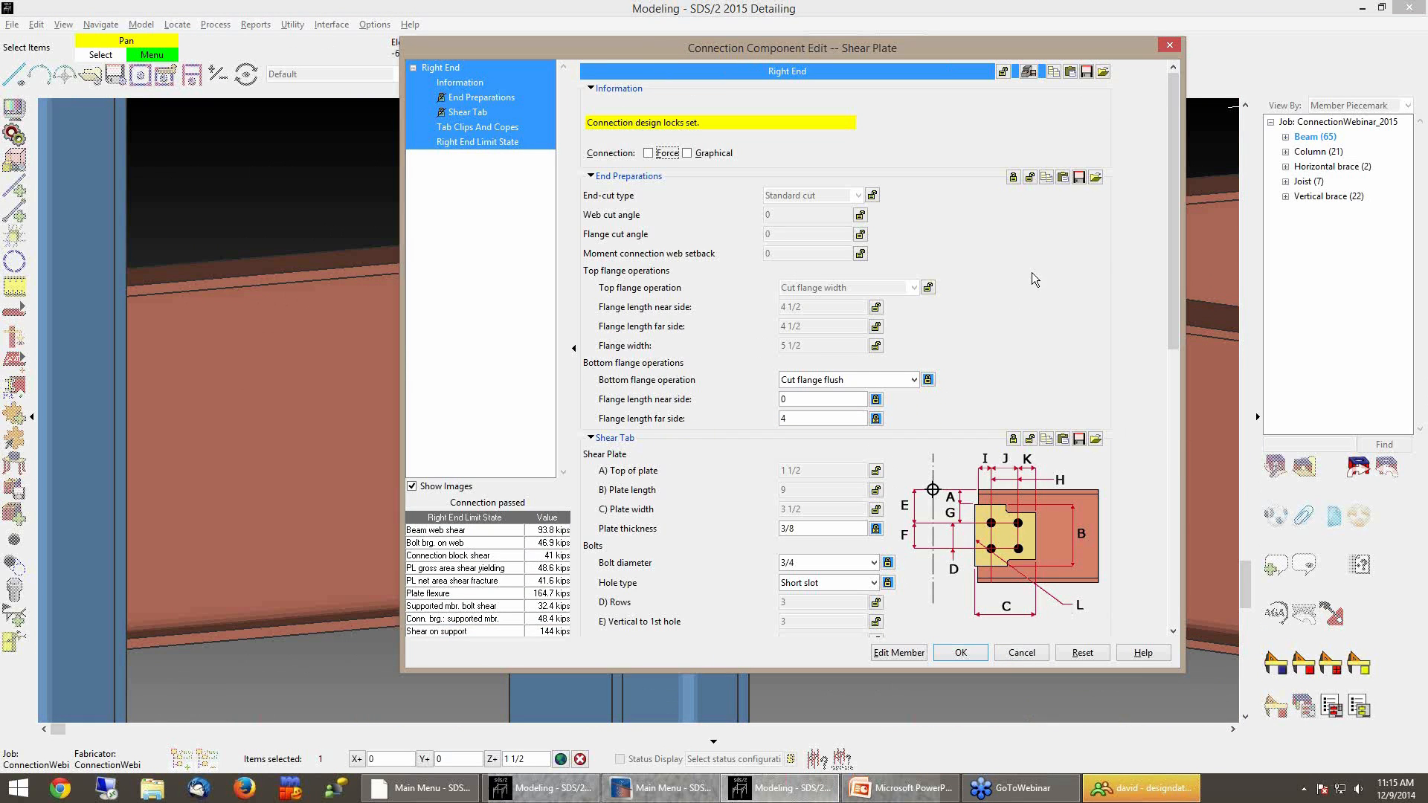
click(1029, 73)
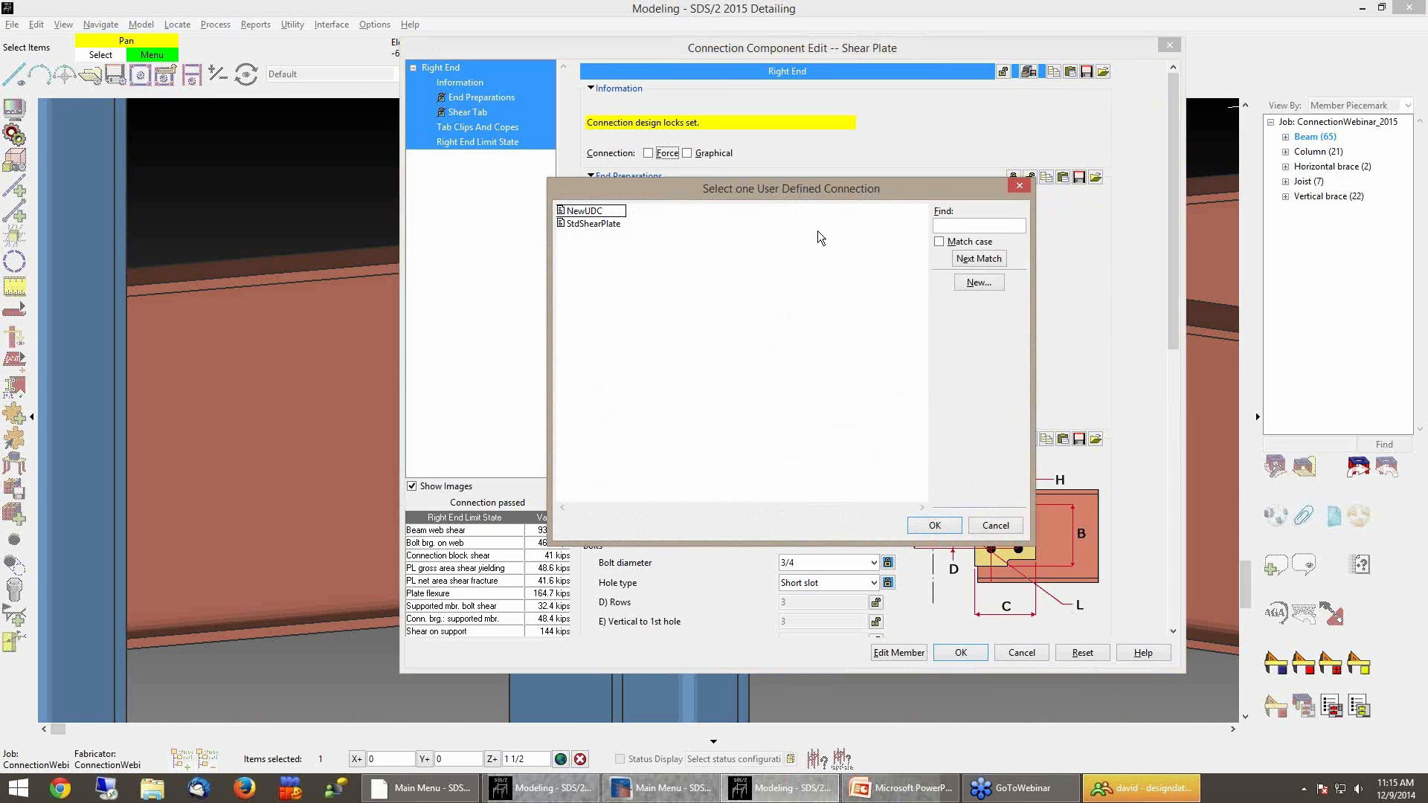
click(976, 282)
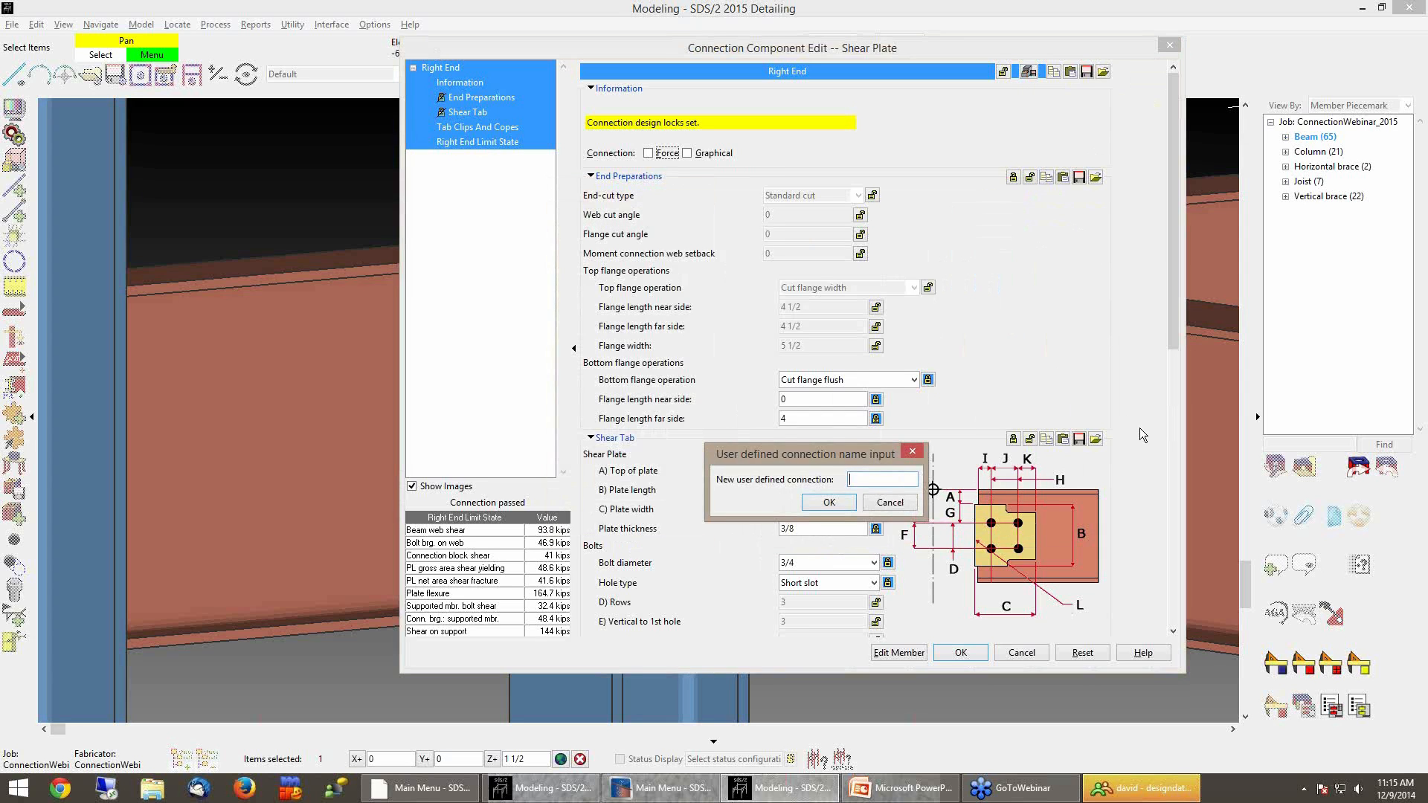
text(StdShearPlate)
text(_Flg)
text(FlushFS)
click(833, 503)
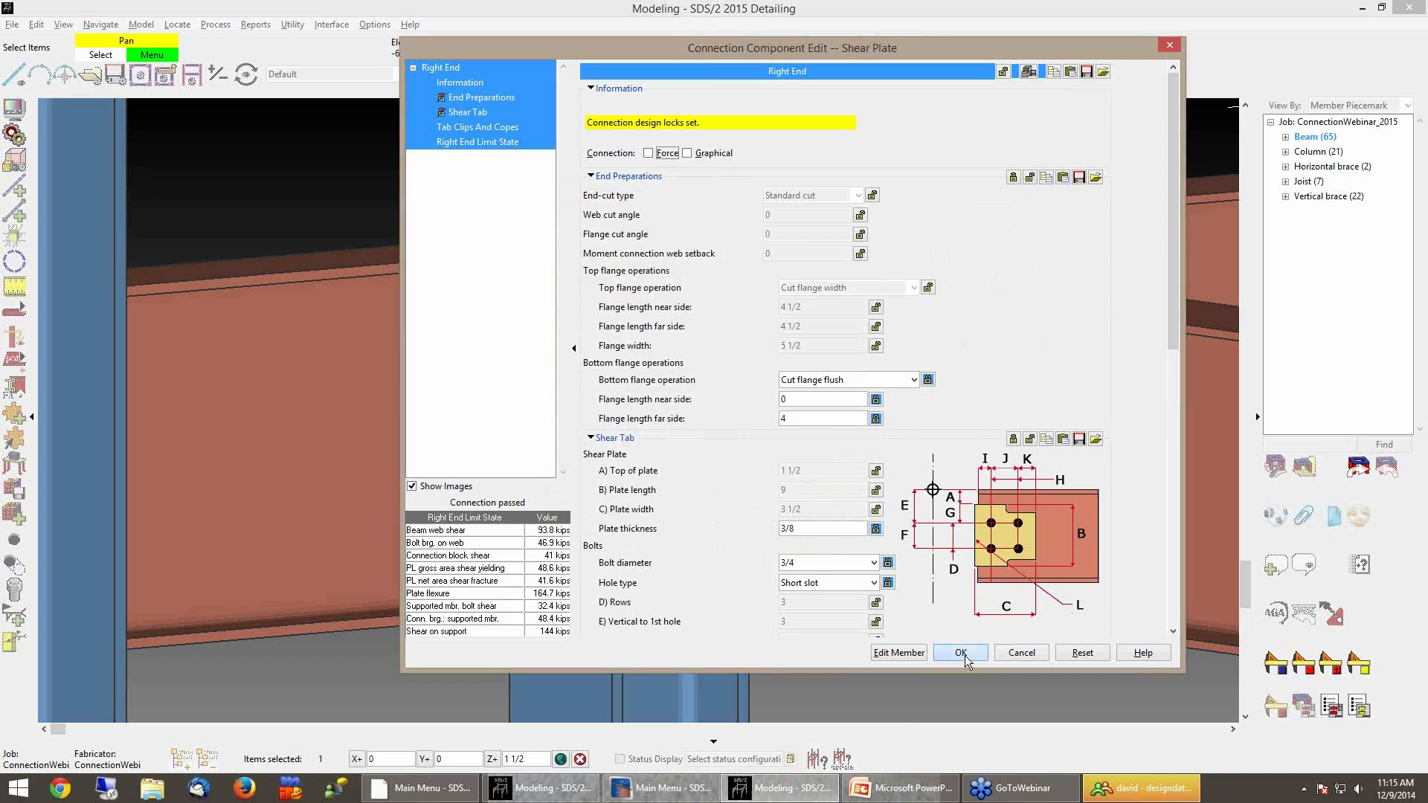
click(964, 654)
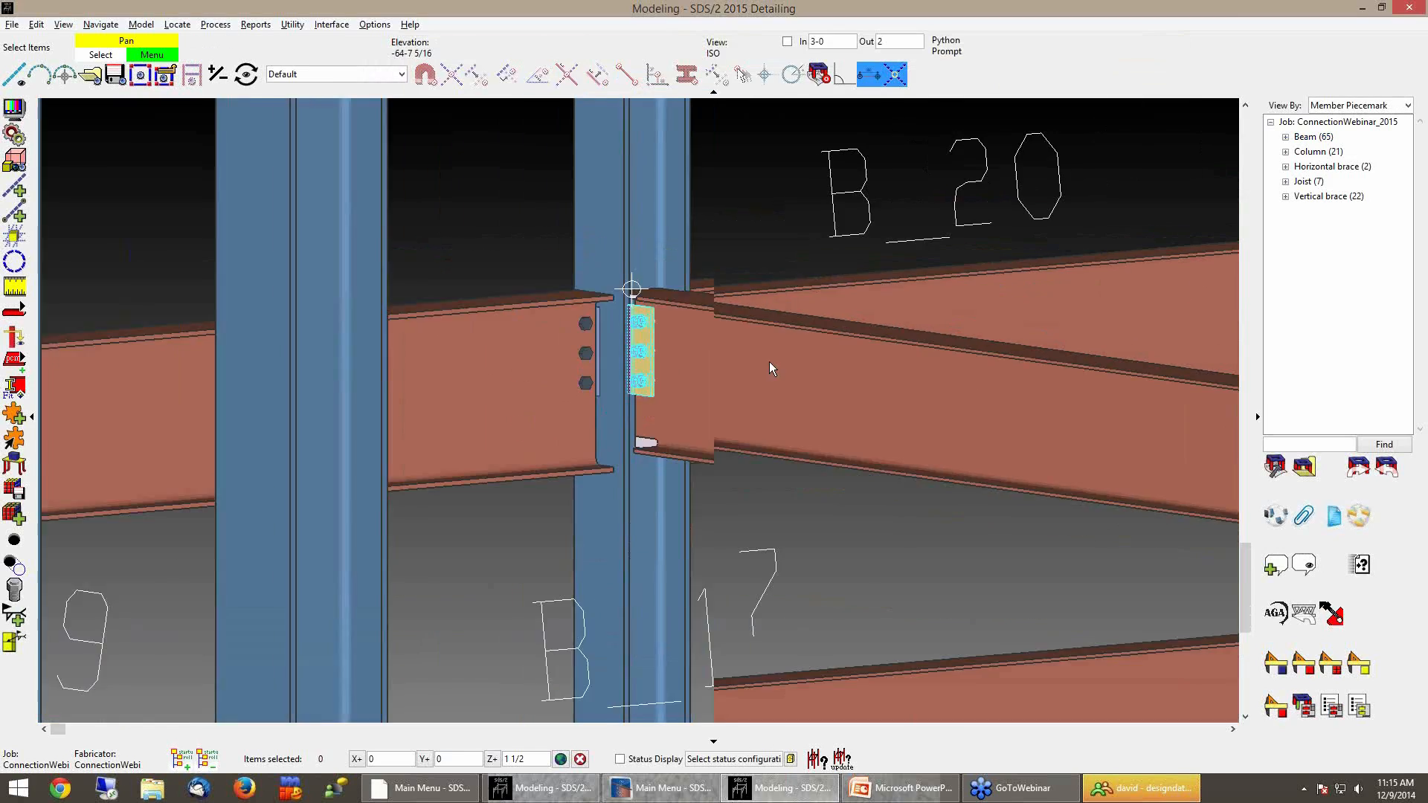
Assign the user defined connection StdShearPlate_FlgFlushFS to the left end of beam B_22 and apply the beam edit
shift+middle_drag(769, 361, 670, 405)
scroll(1167, 347, down, 5)
middle_drag(622, 497, 918, 417)
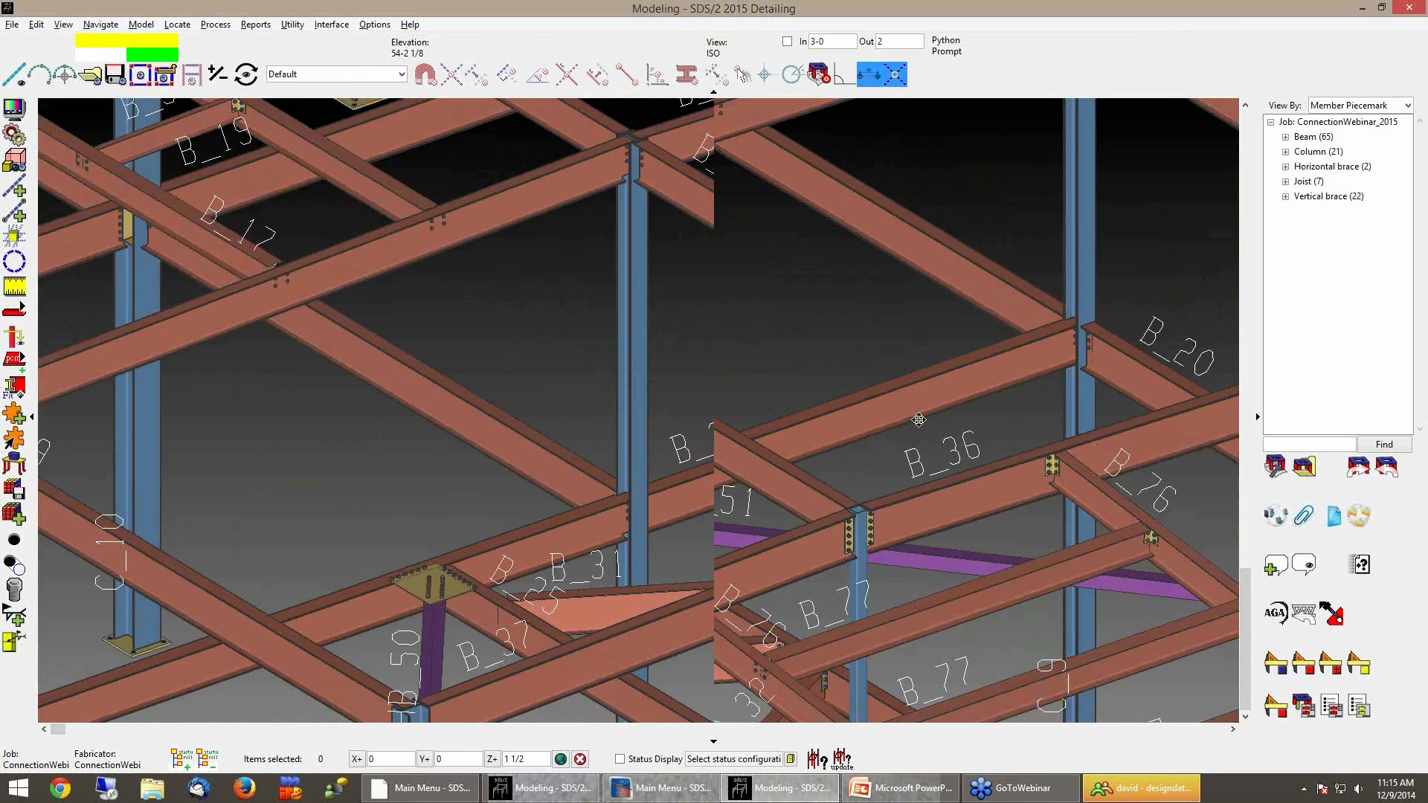
scroll(917, 417, down, 2)
middle_drag(582, 541, 967, 421)
scroll(484, 597, up, 5)
shift+middle_drag(677, 578, 413, 579)
scroll(478, 552, up, 2)
scroll(479, 557, up, 3)
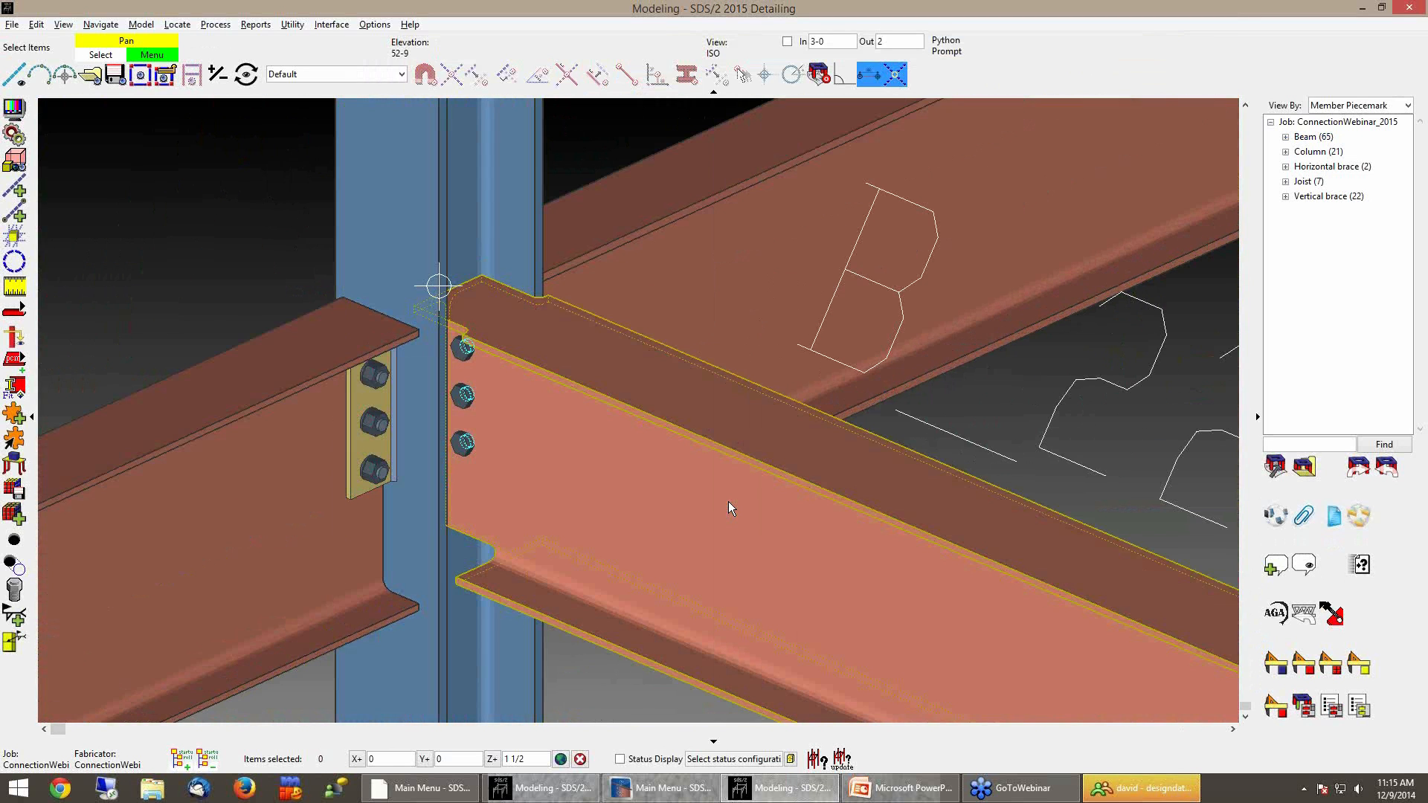
double_click(1013, 493)
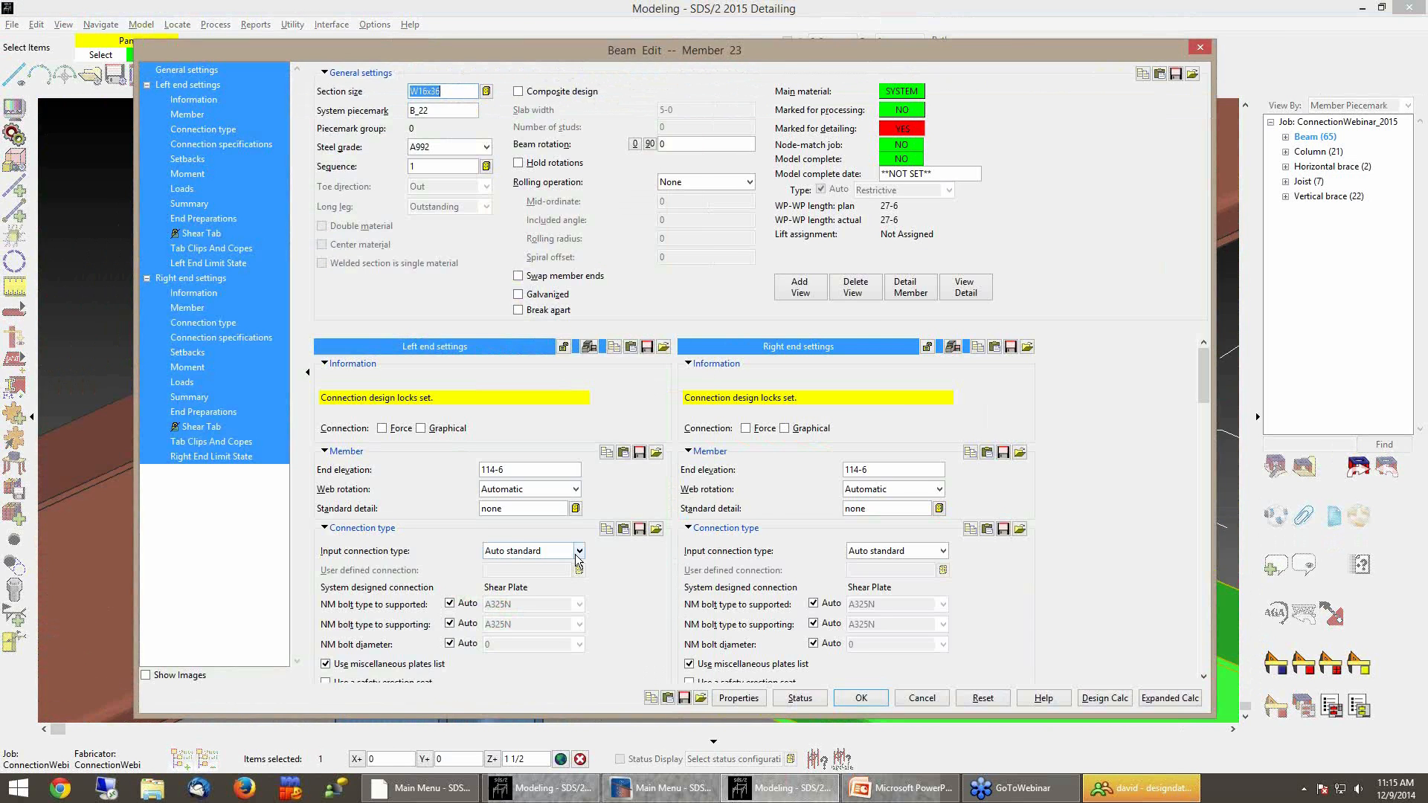
click(578, 551)
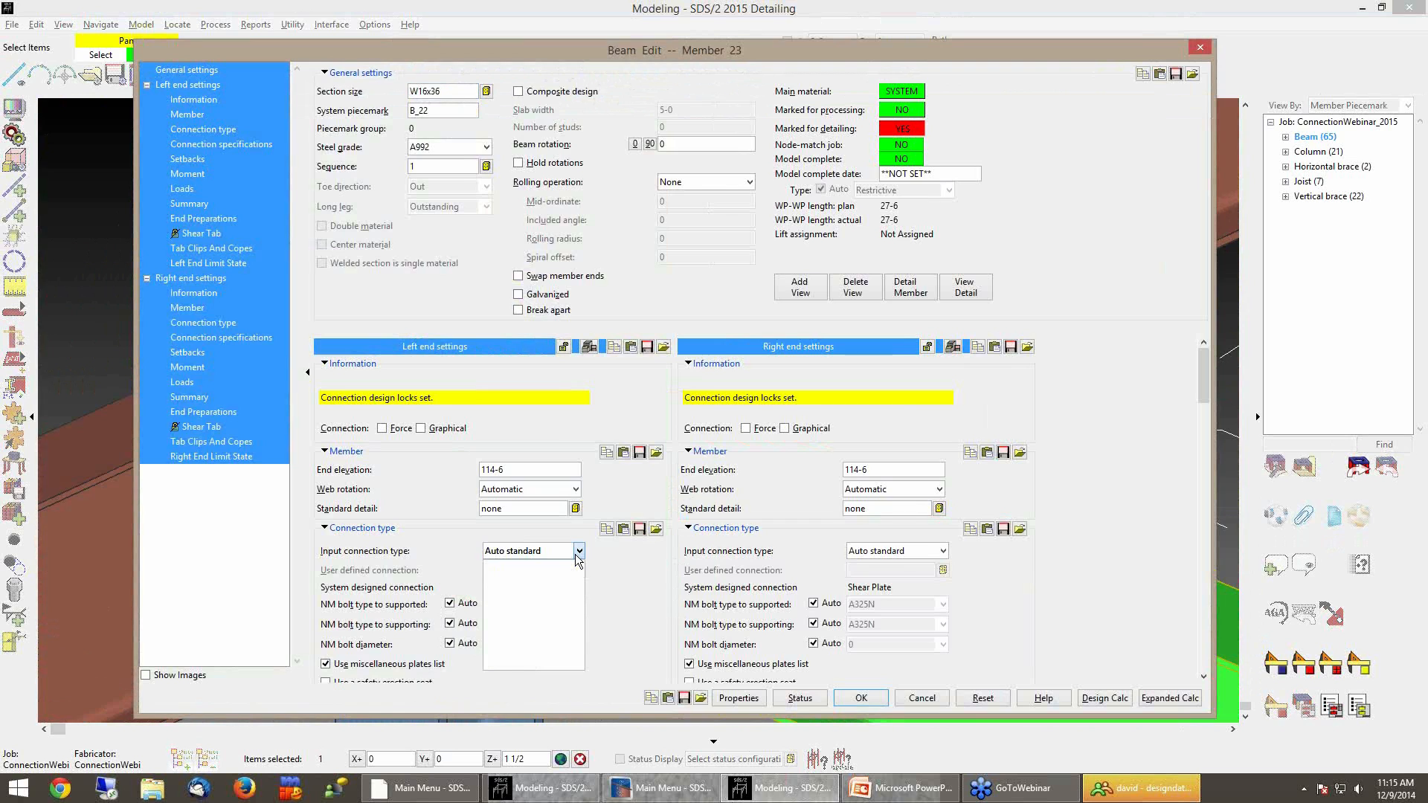
click(537, 578)
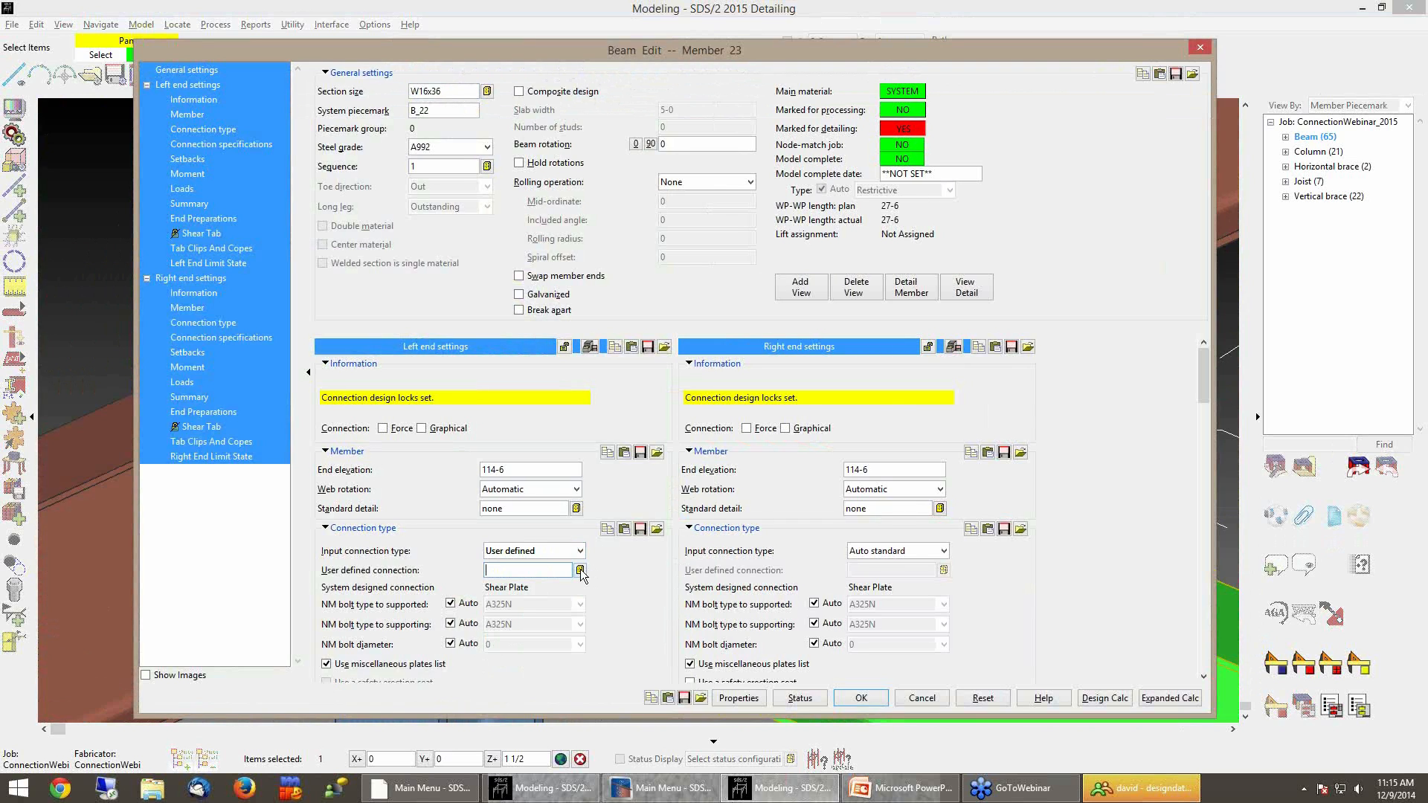
click(579, 570)
click(615, 237)
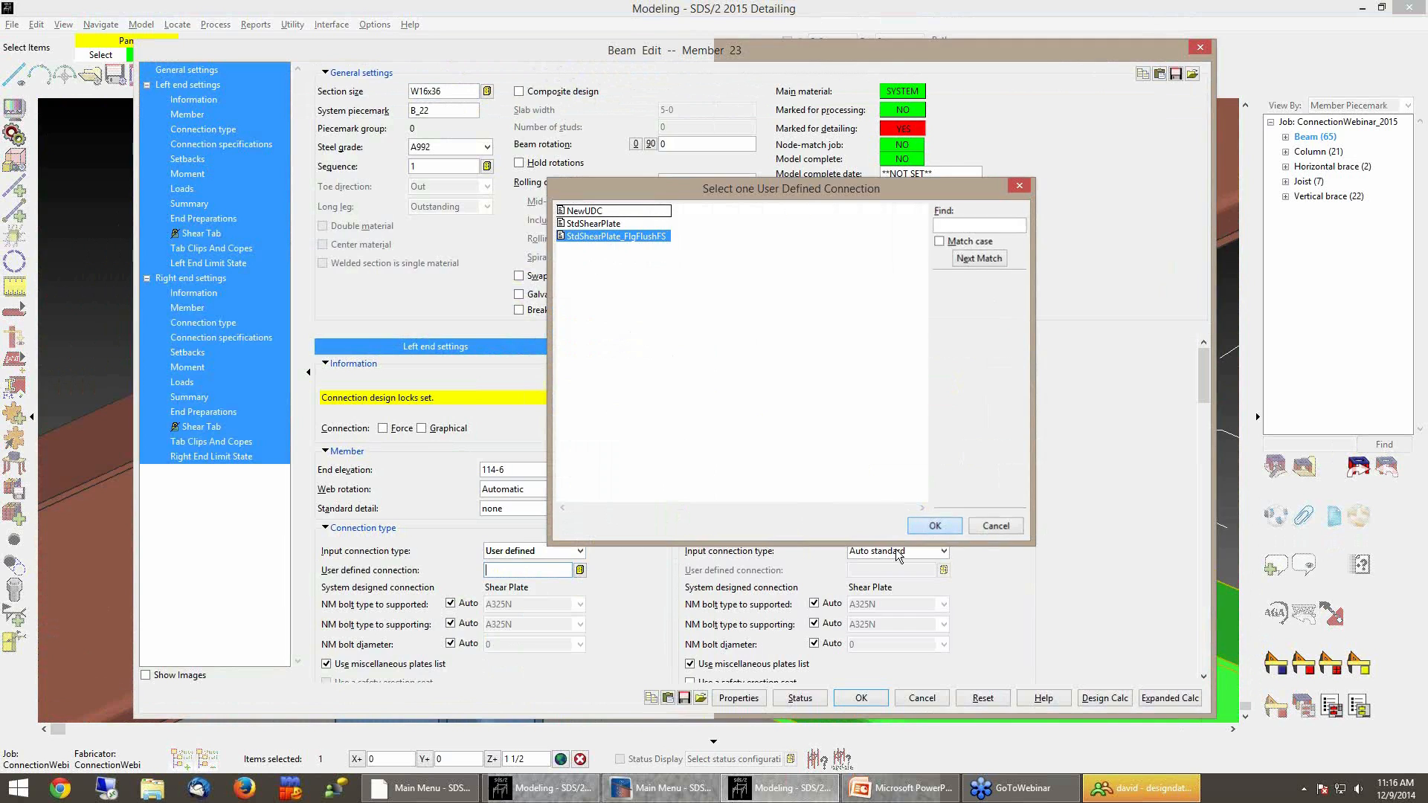
click(935, 525)
click(858, 698)
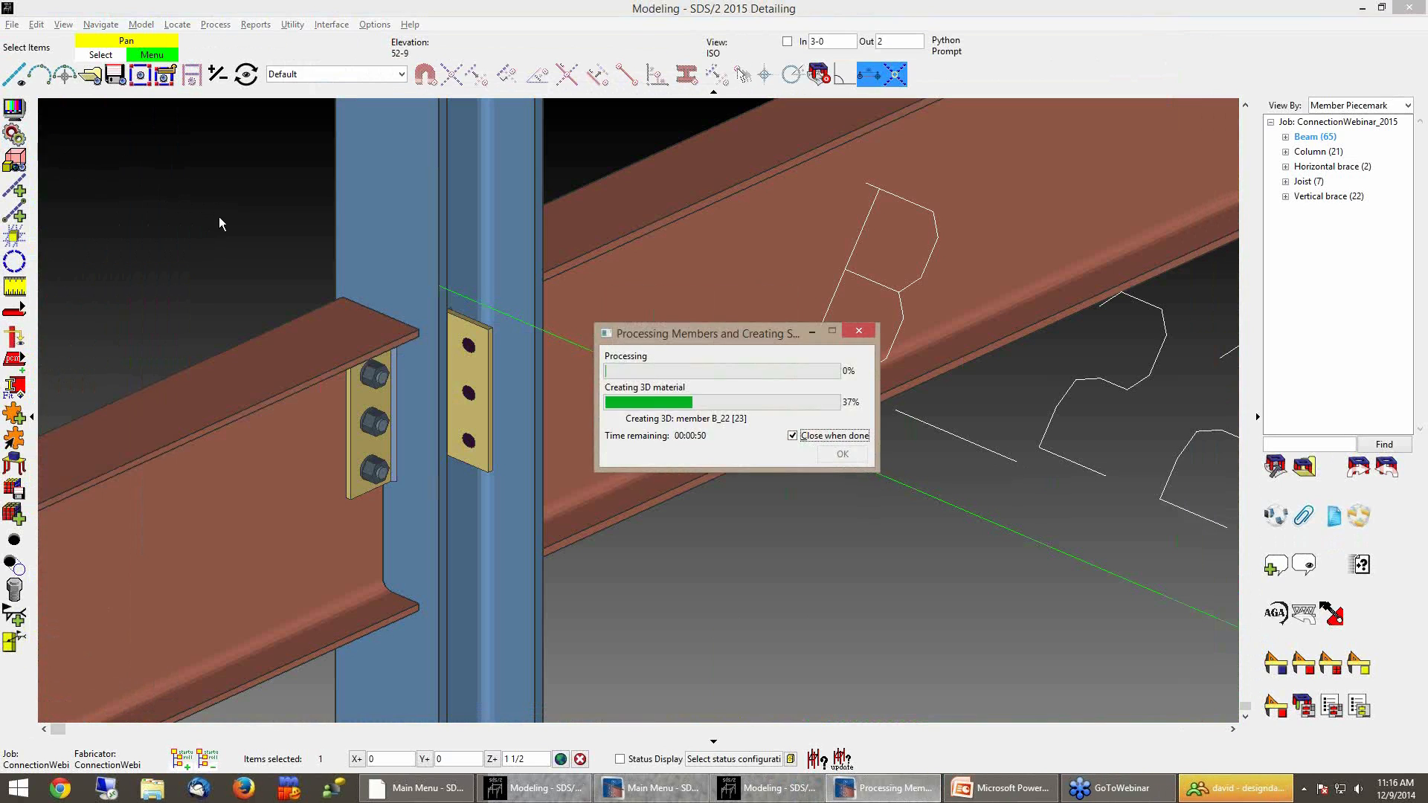
Open the left-end shear plate connection edit of beam B_22 for review and cancel it
shift+middle_drag(497, 487, 550, 515)
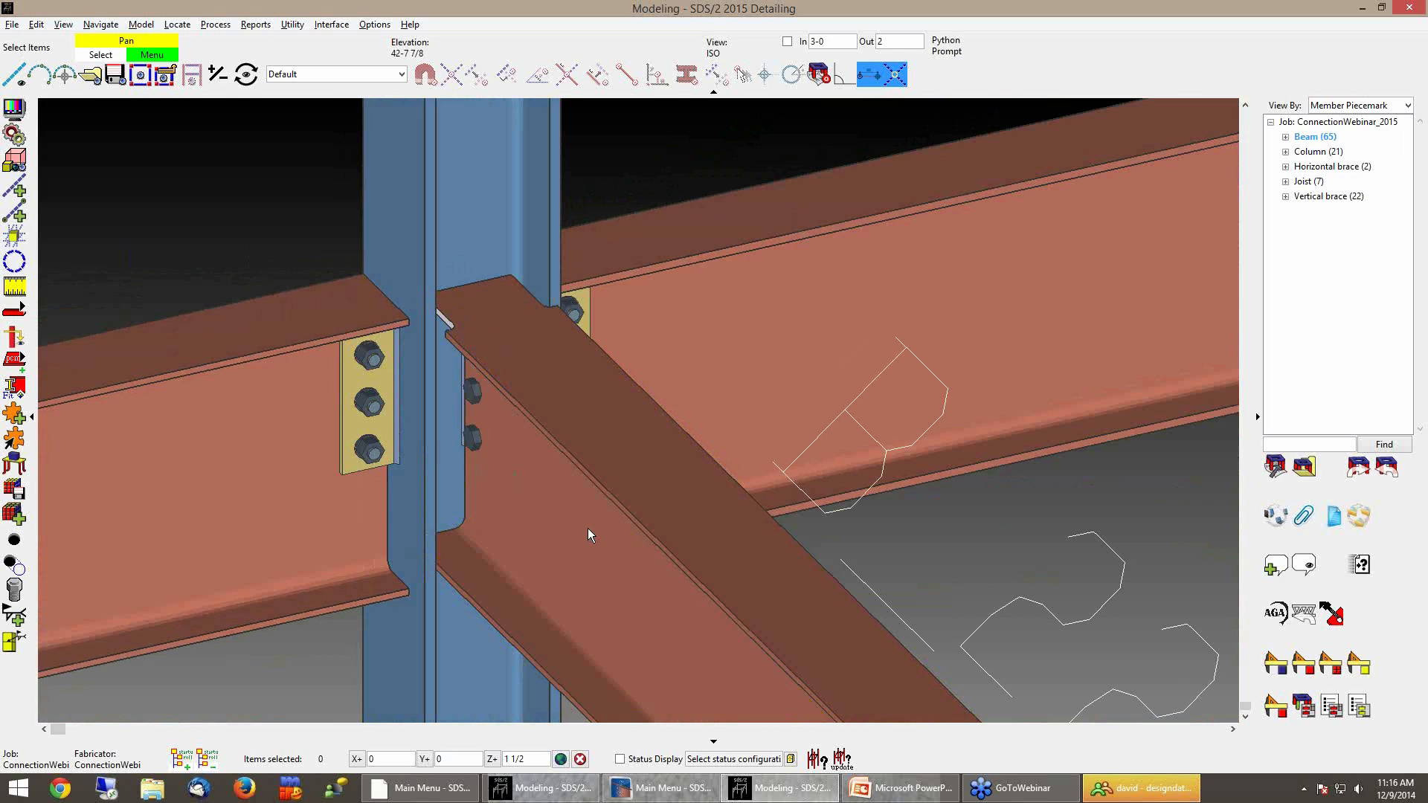
double_click(588, 528)
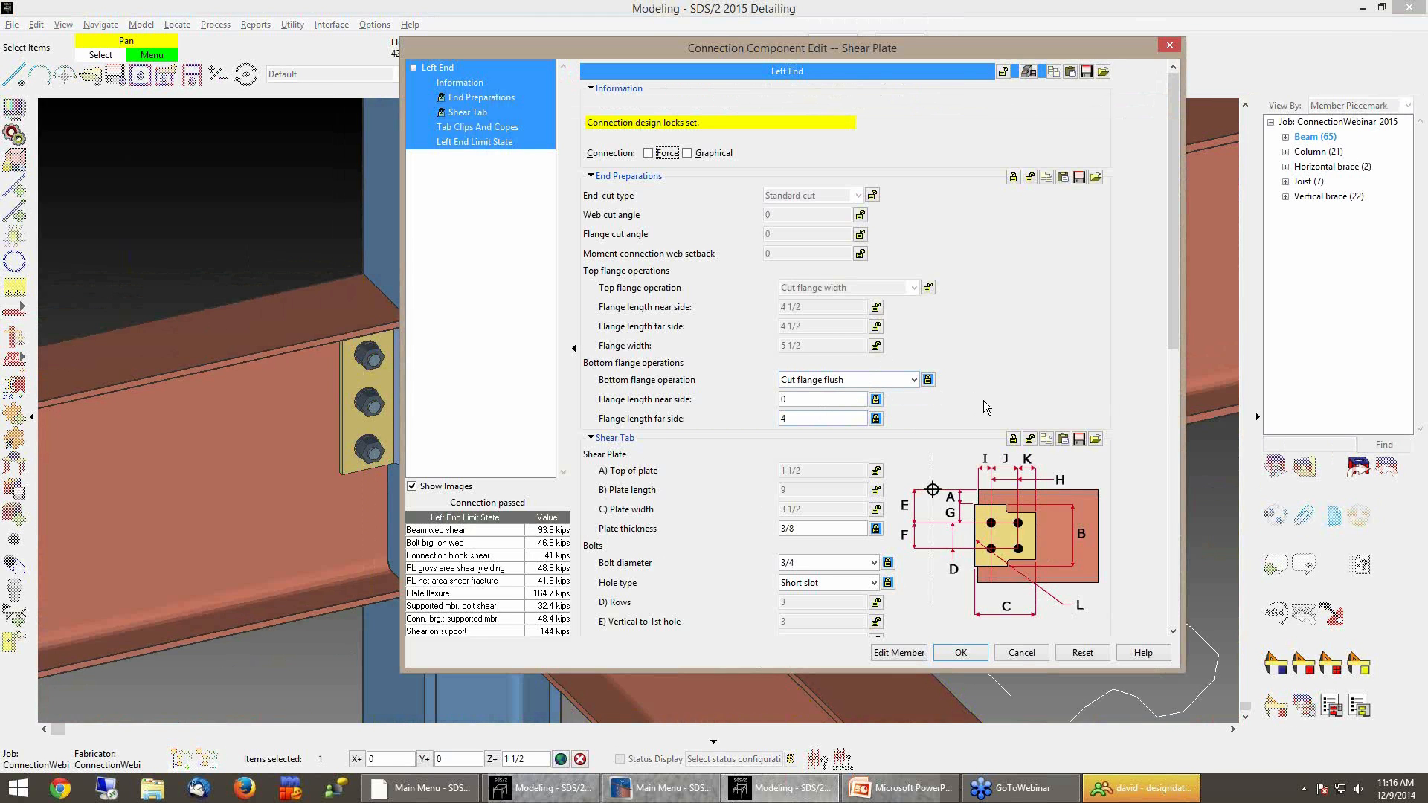
click(1009, 658)
Open beam B_22's member edit and review the left-end End Preparations settings
scroll(861, 581, down, 3)
shift+middle_drag(748, 577, 829, 497)
shift+middle_drag(750, 527, 709, 521)
double_click(721, 568)
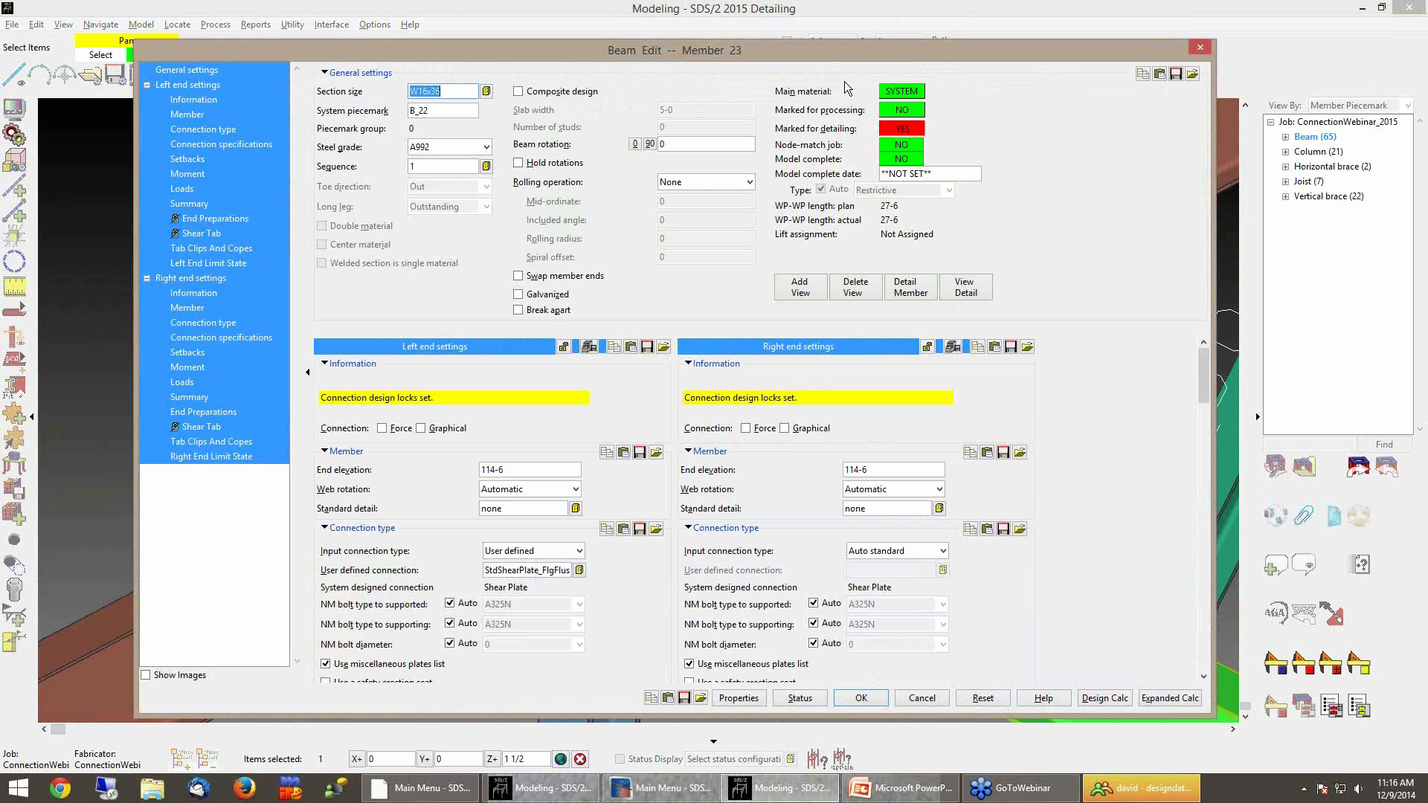
drag(848, 58, 956, 19)
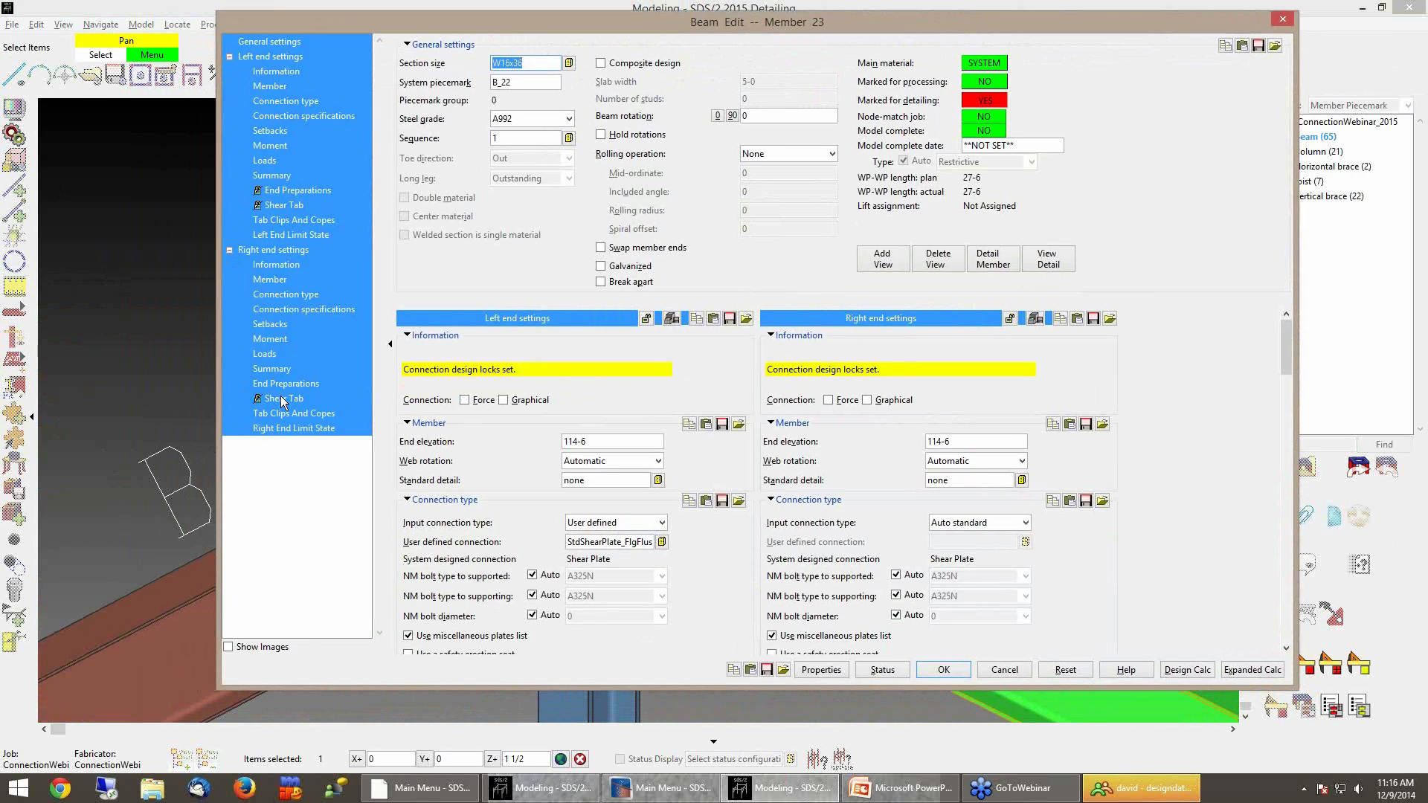
click(285, 191)
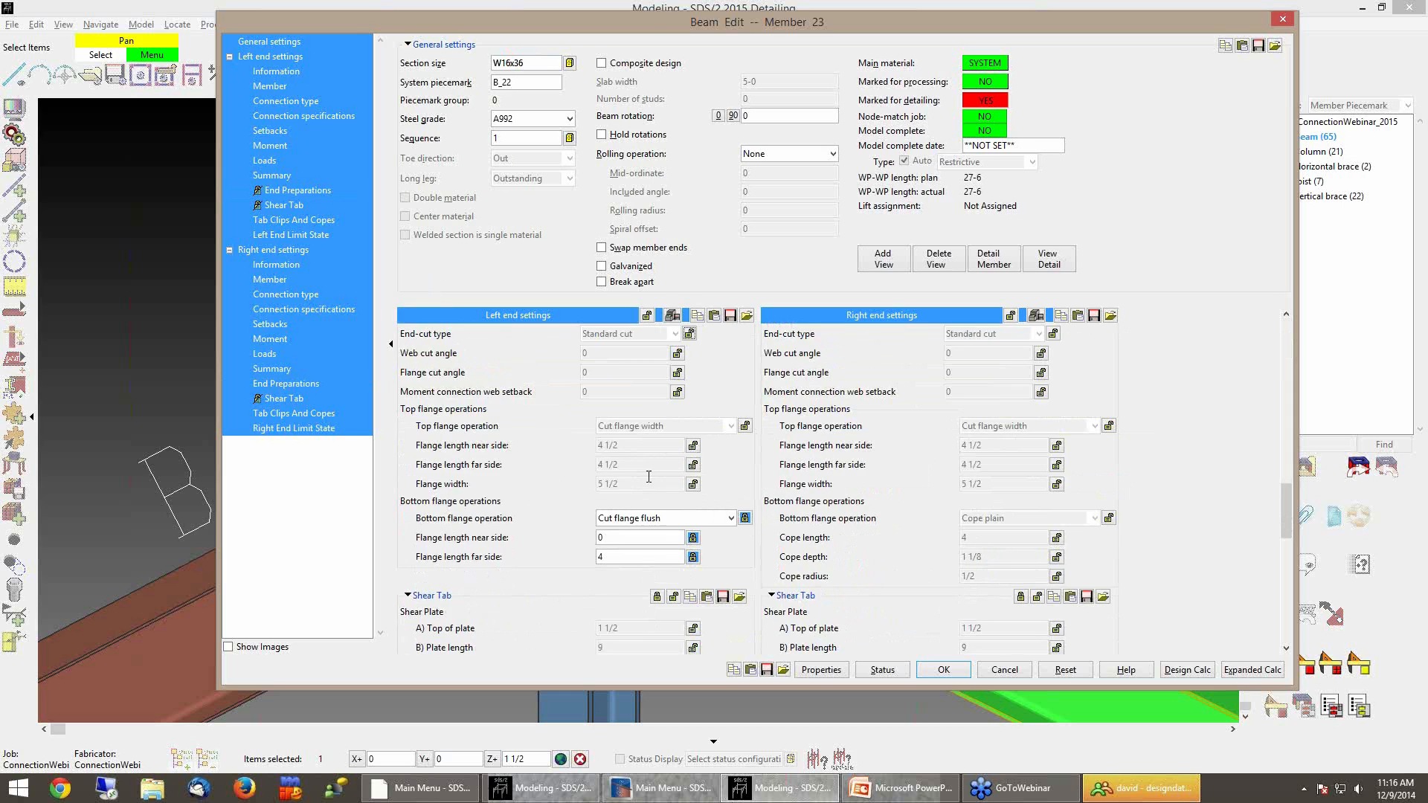
drag(1291, 507, 1287, 499)
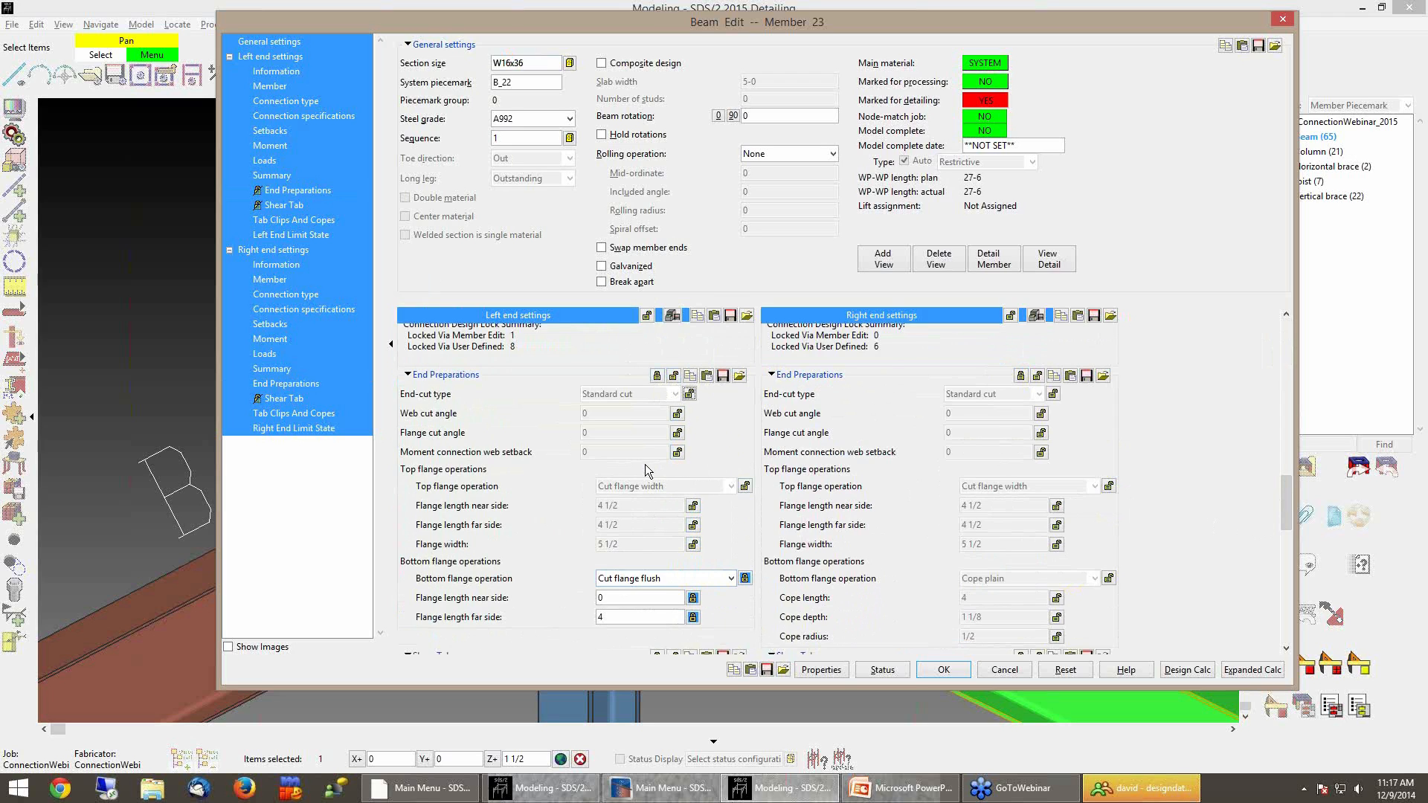
Try locking and unlocking the left-end End Preparations fields, then reset the edit and close it
click(658, 378)
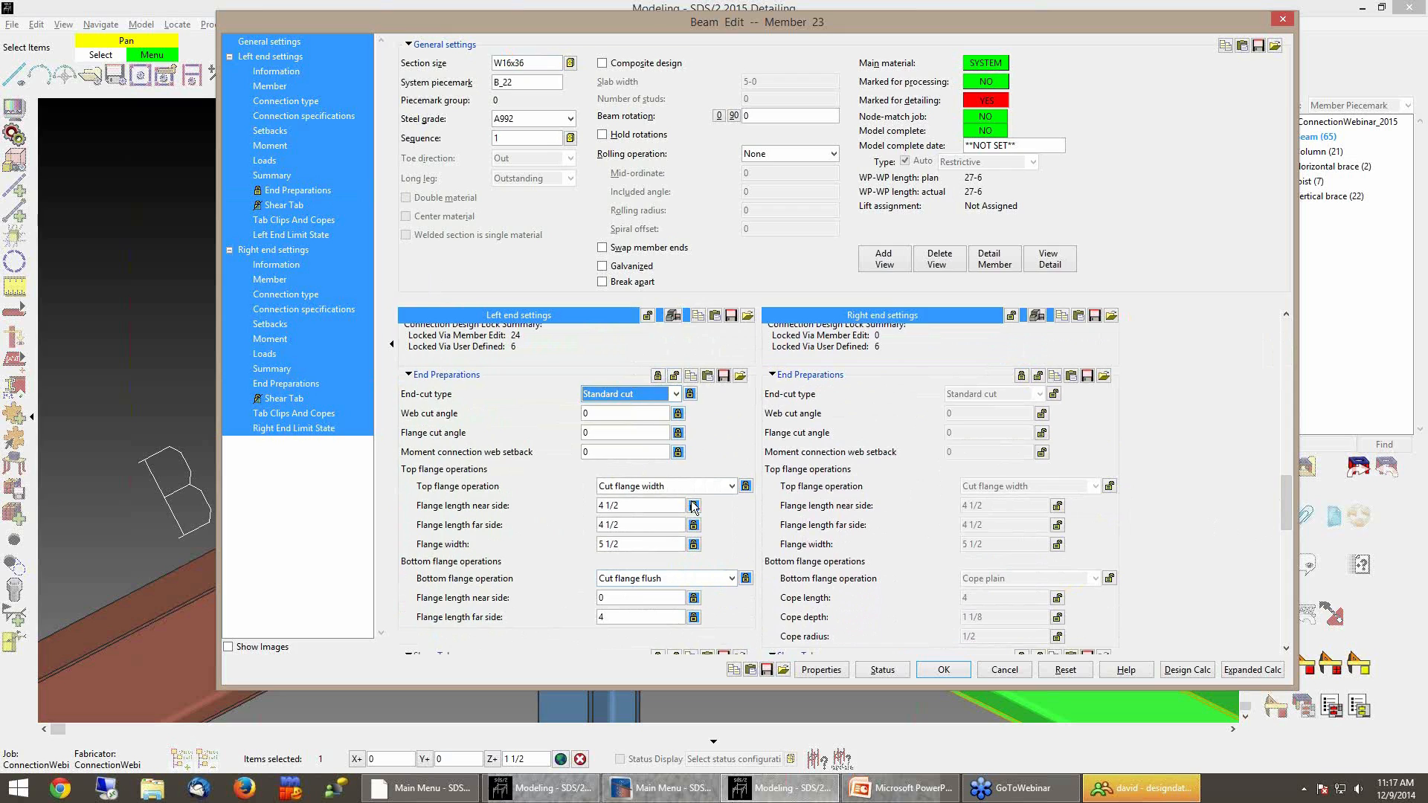
drag(1288, 489, 1288, 488)
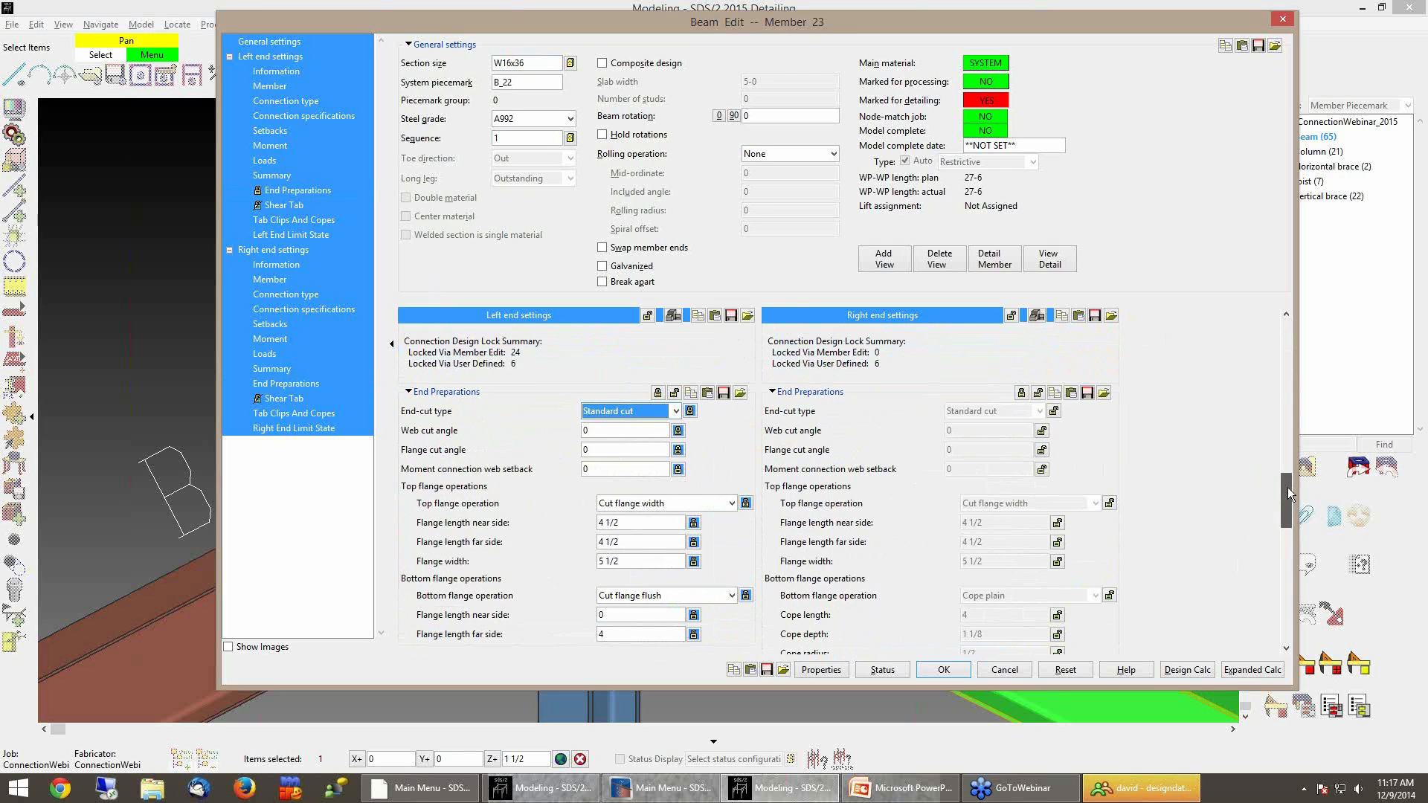
click(675, 399)
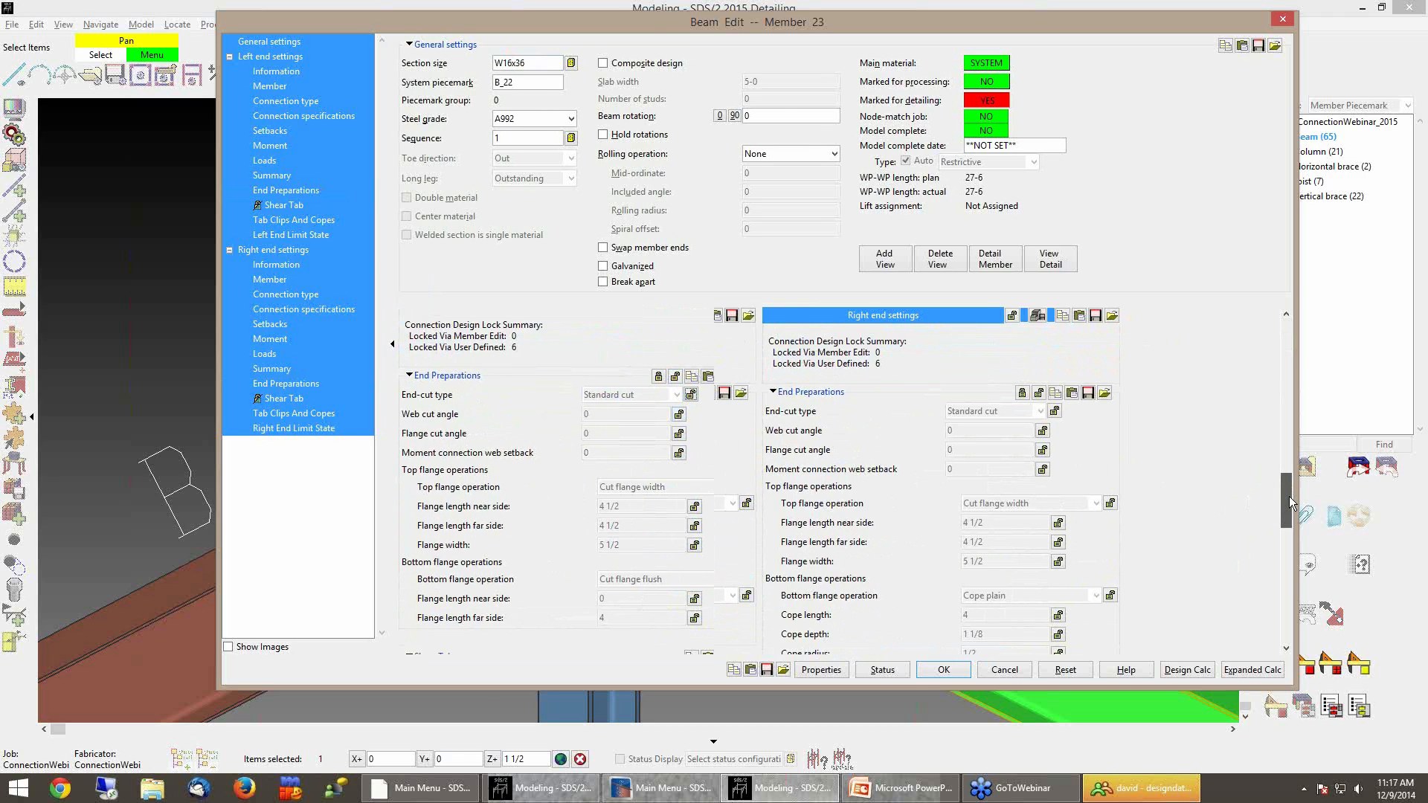
scroll(1288, 497, down, 1)
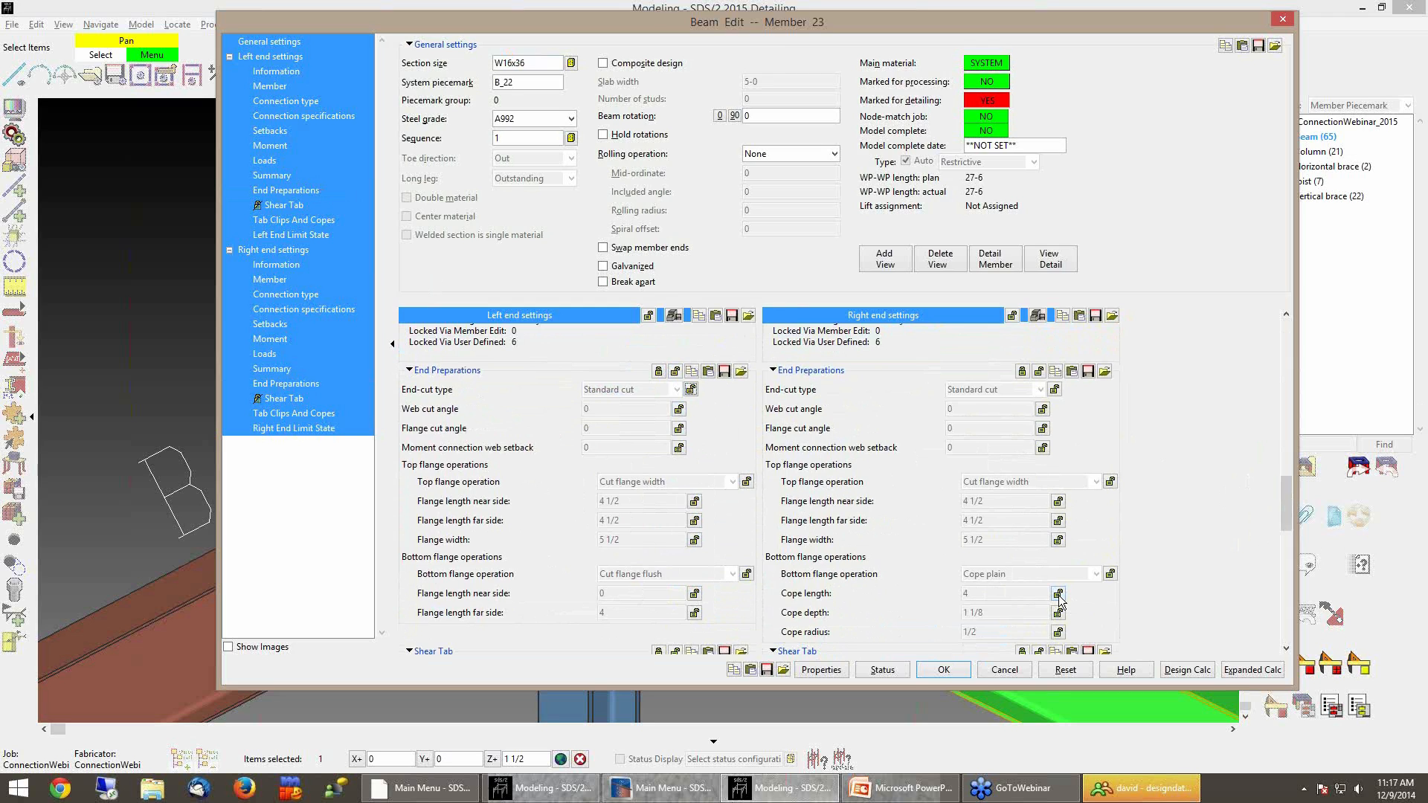
click(1057, 670)
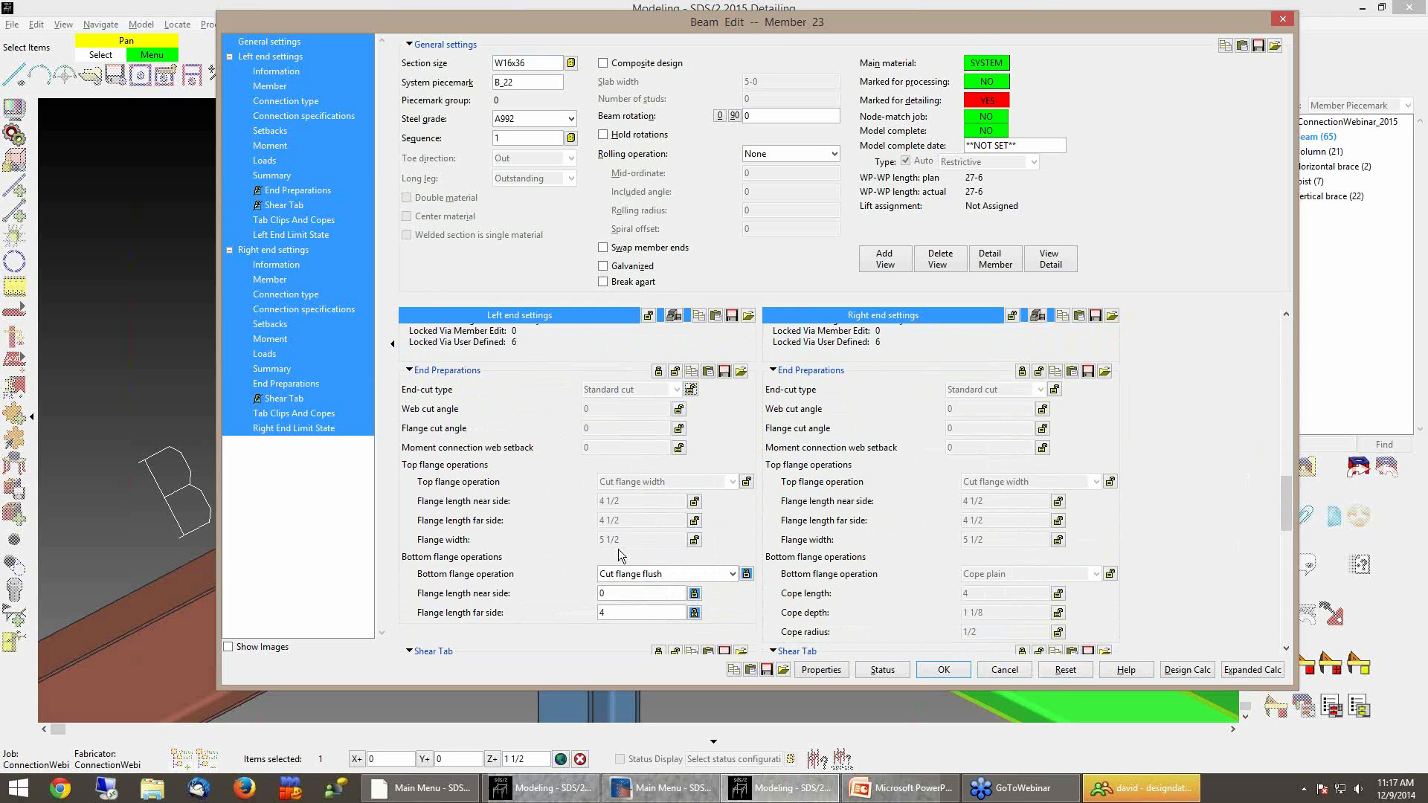
click(964, 674)
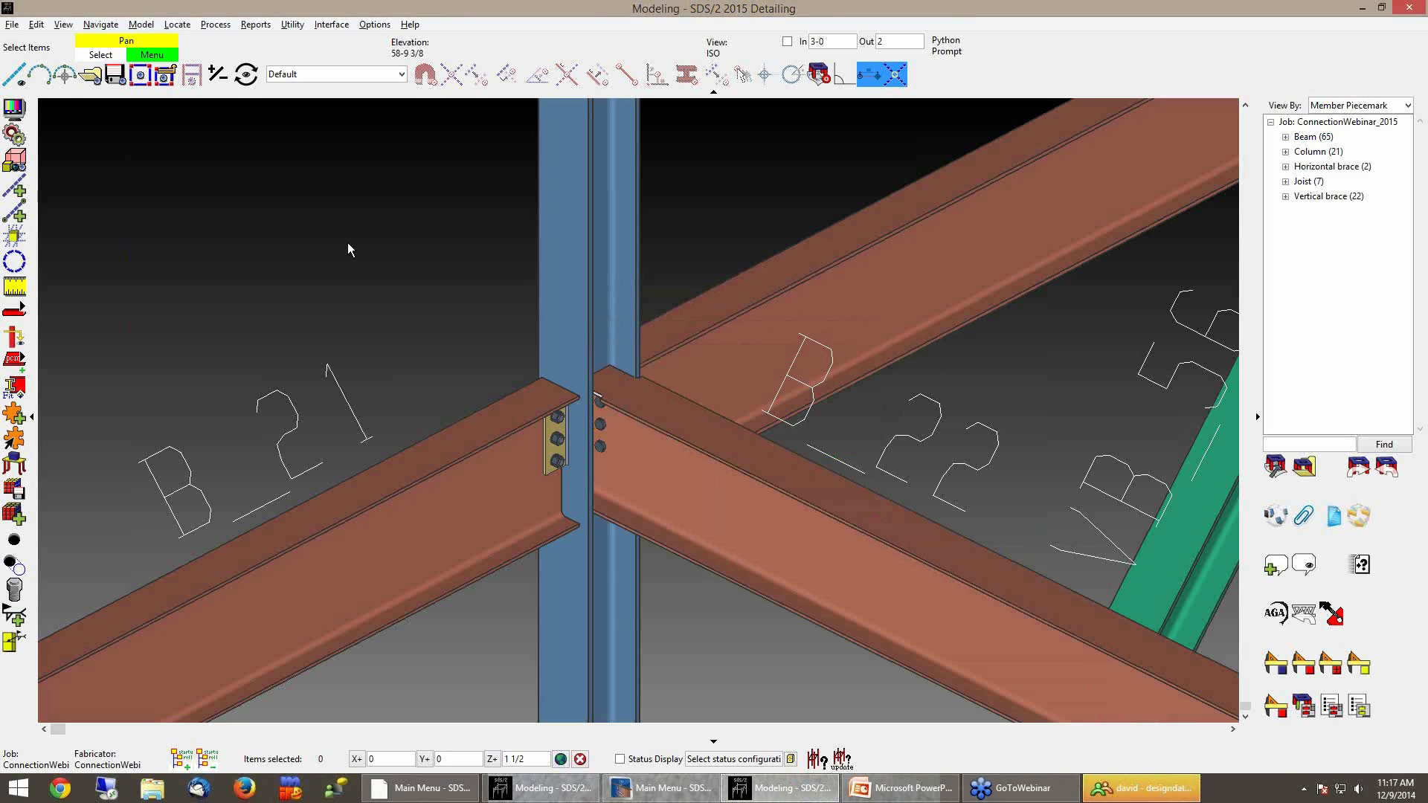
Change beam B_84's left-end connection type to Bent plate with the side set to Near, and apply
scroll(669, 493, down, 5)
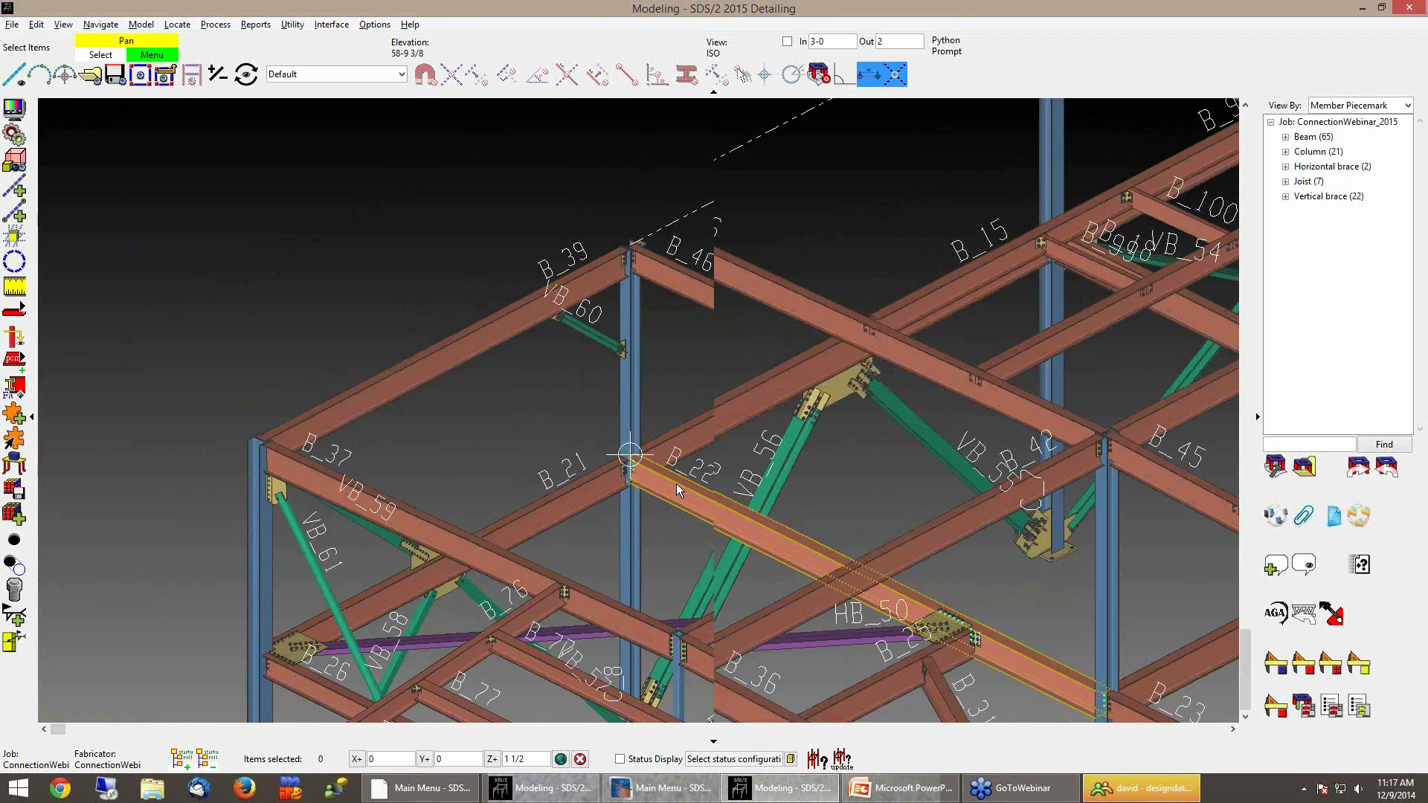
scroll(727, 494, up, 5)
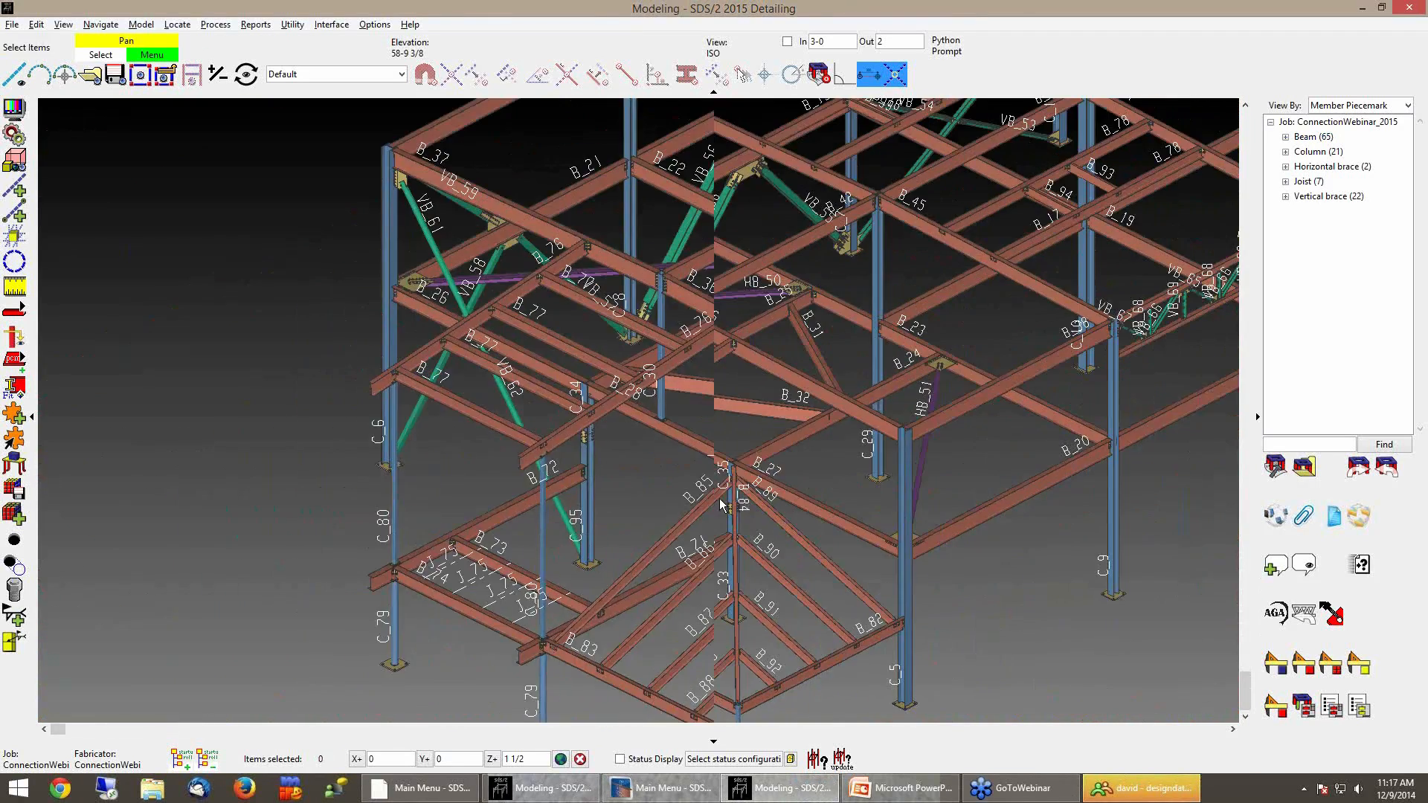
mouse_move(726, 490)
middle_down()
mouse_move(1050, 408)
mouse_move(740, 485)
middle_up()
scroll(727, 488, up, 2)
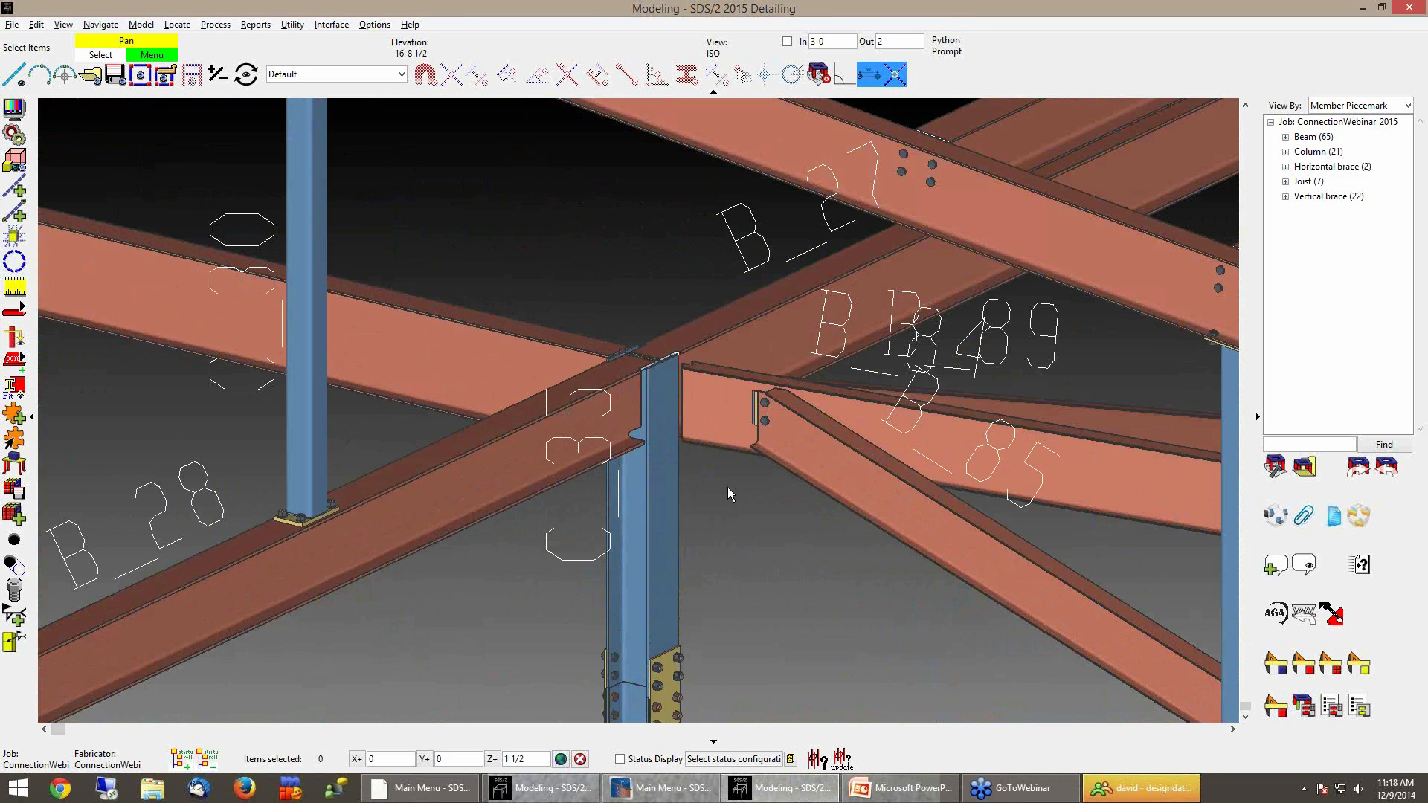
scroll(690, 403, up, 3)
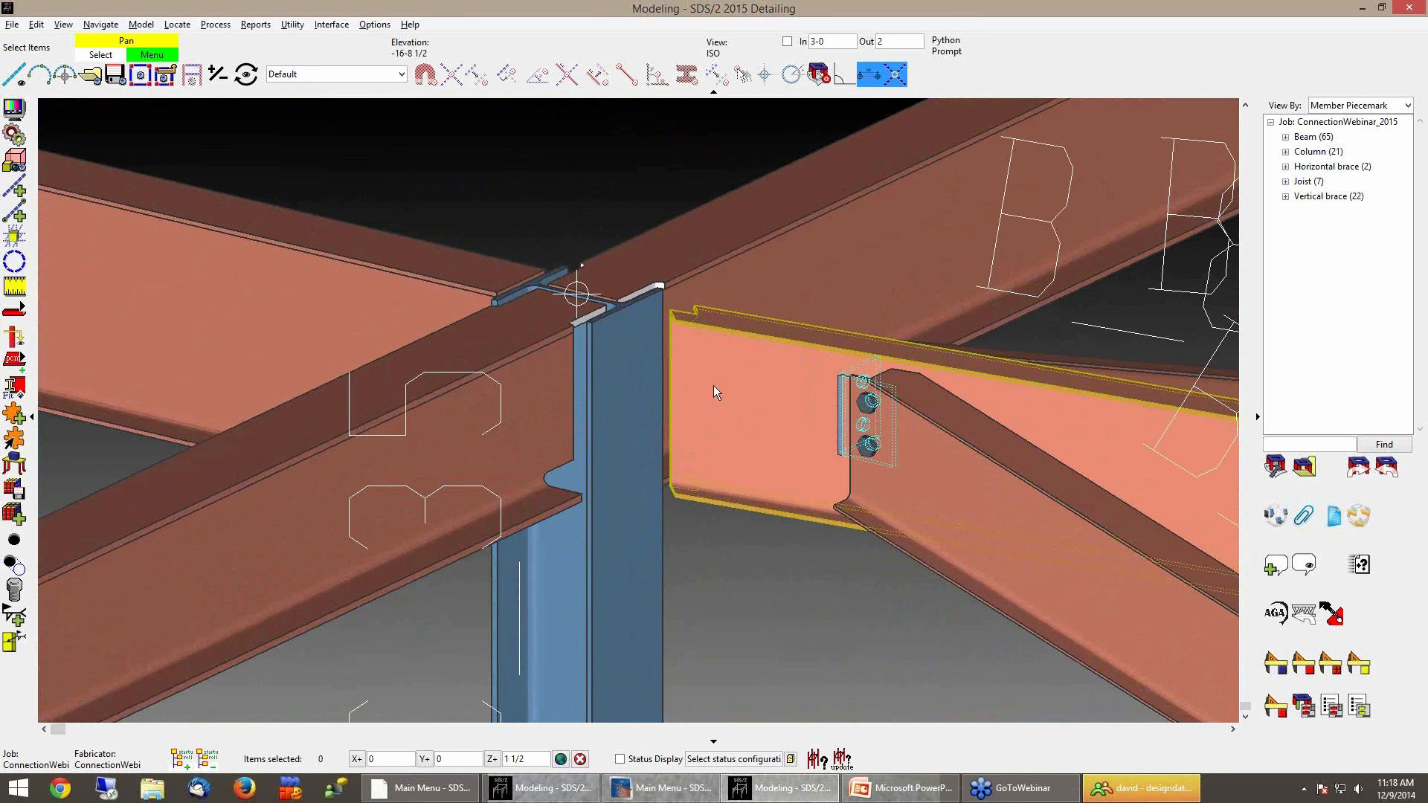
middle_drag(624, 415, 622, 484)
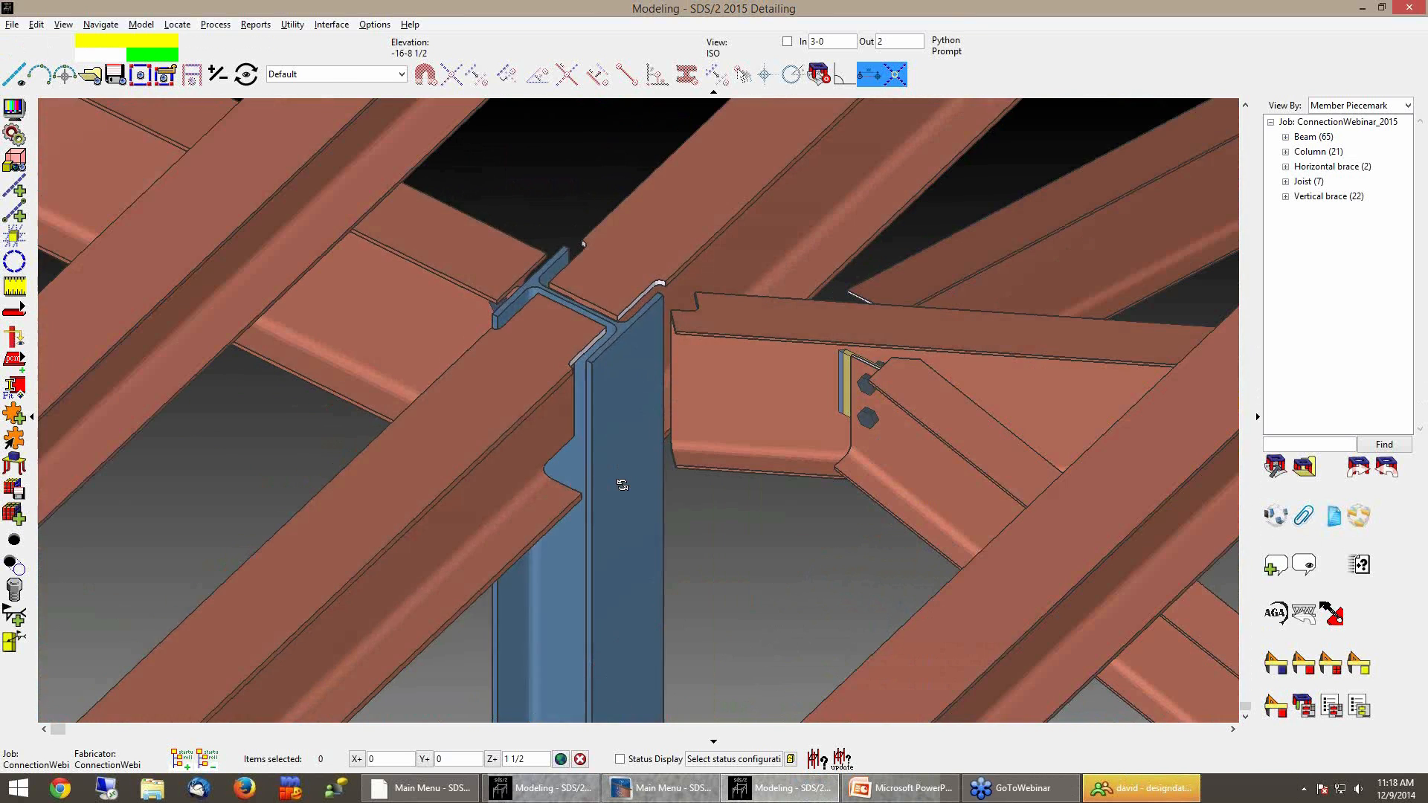
double_click(728, 514)
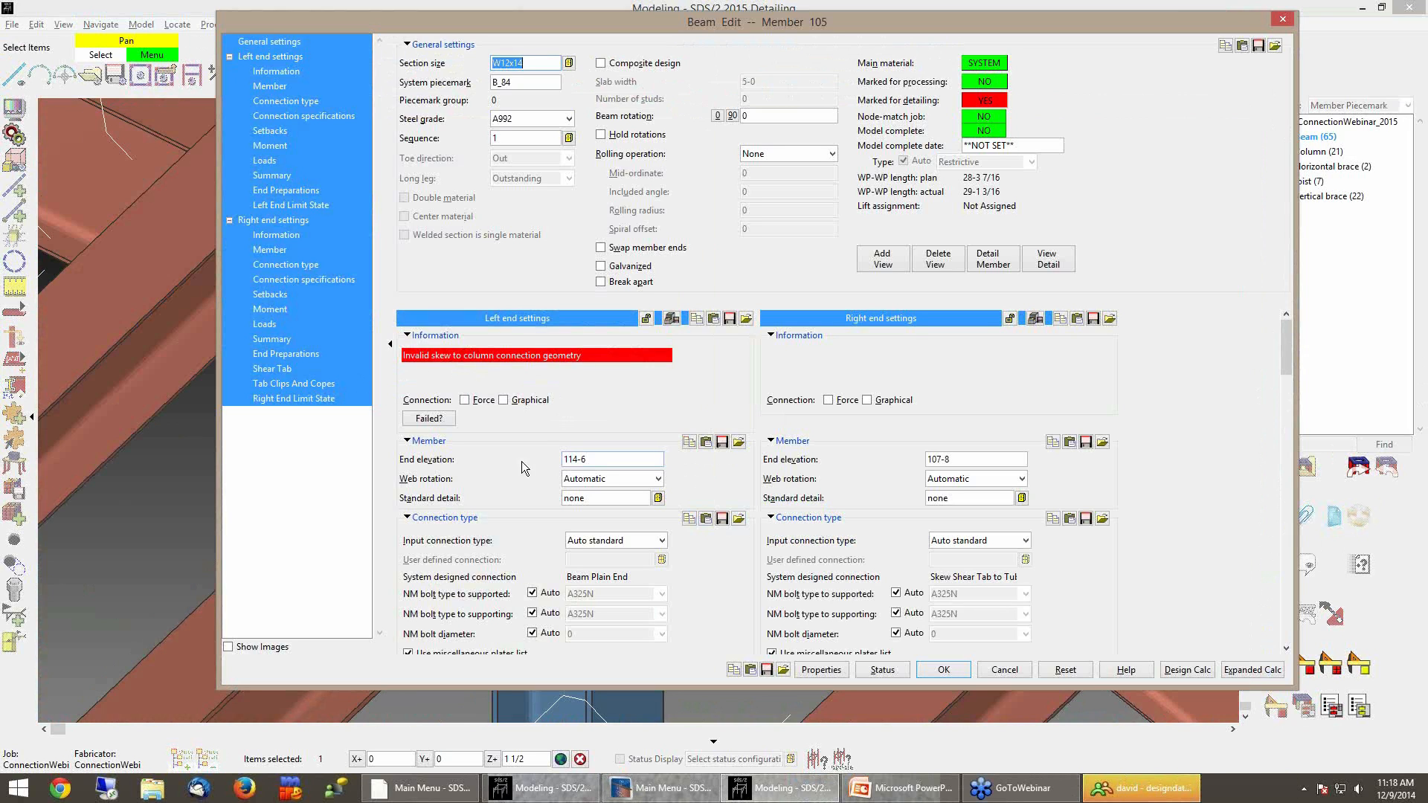
click(595, 543)
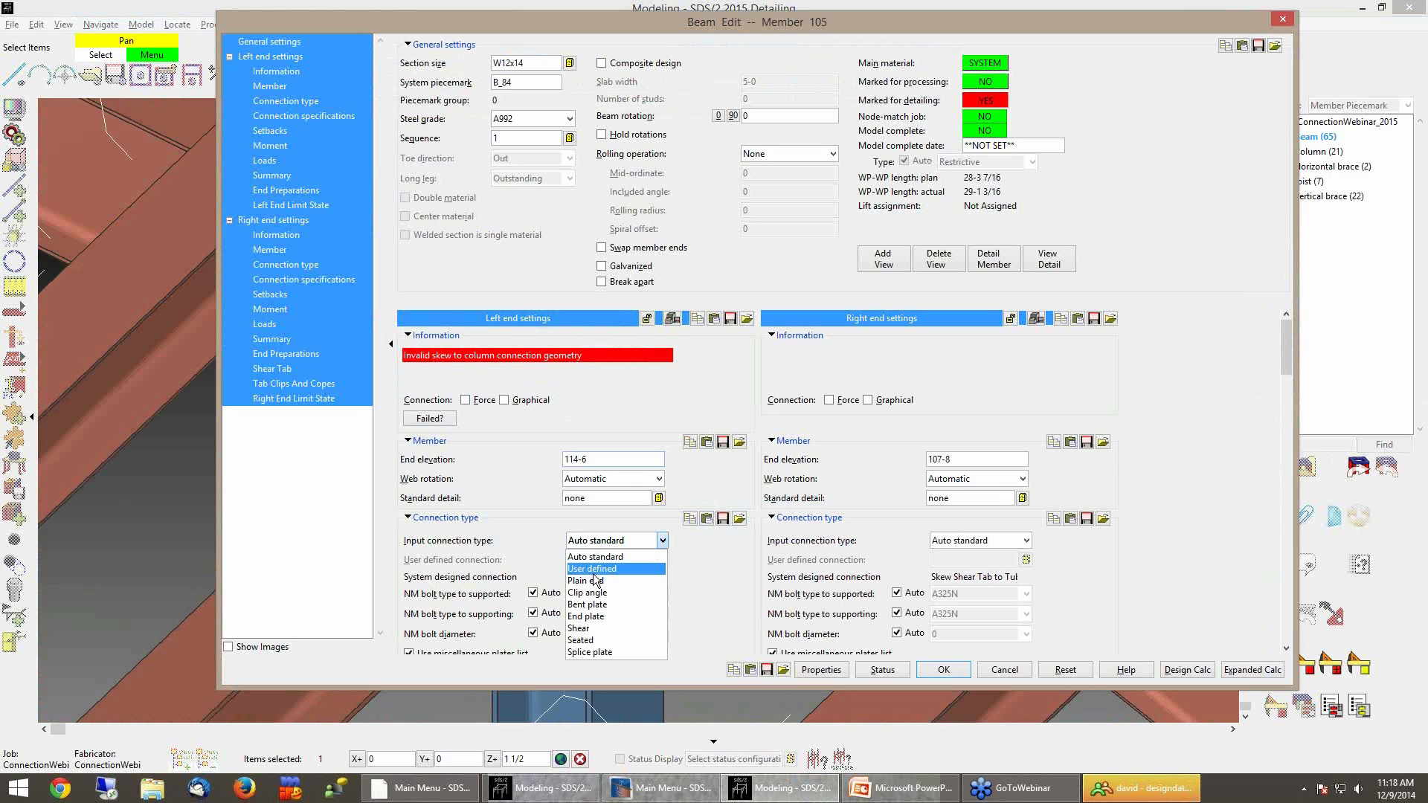
click(593, 605)
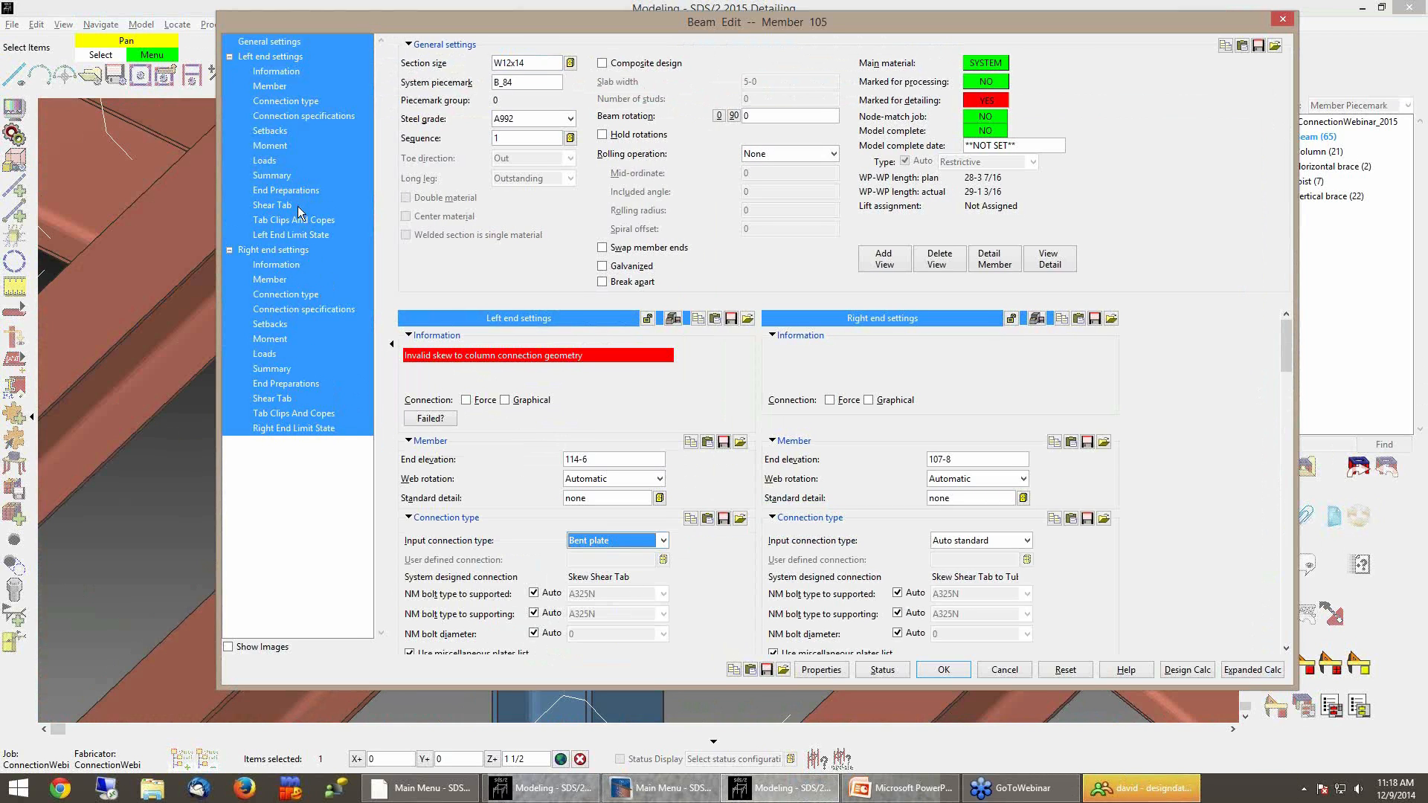
click(299, 116)
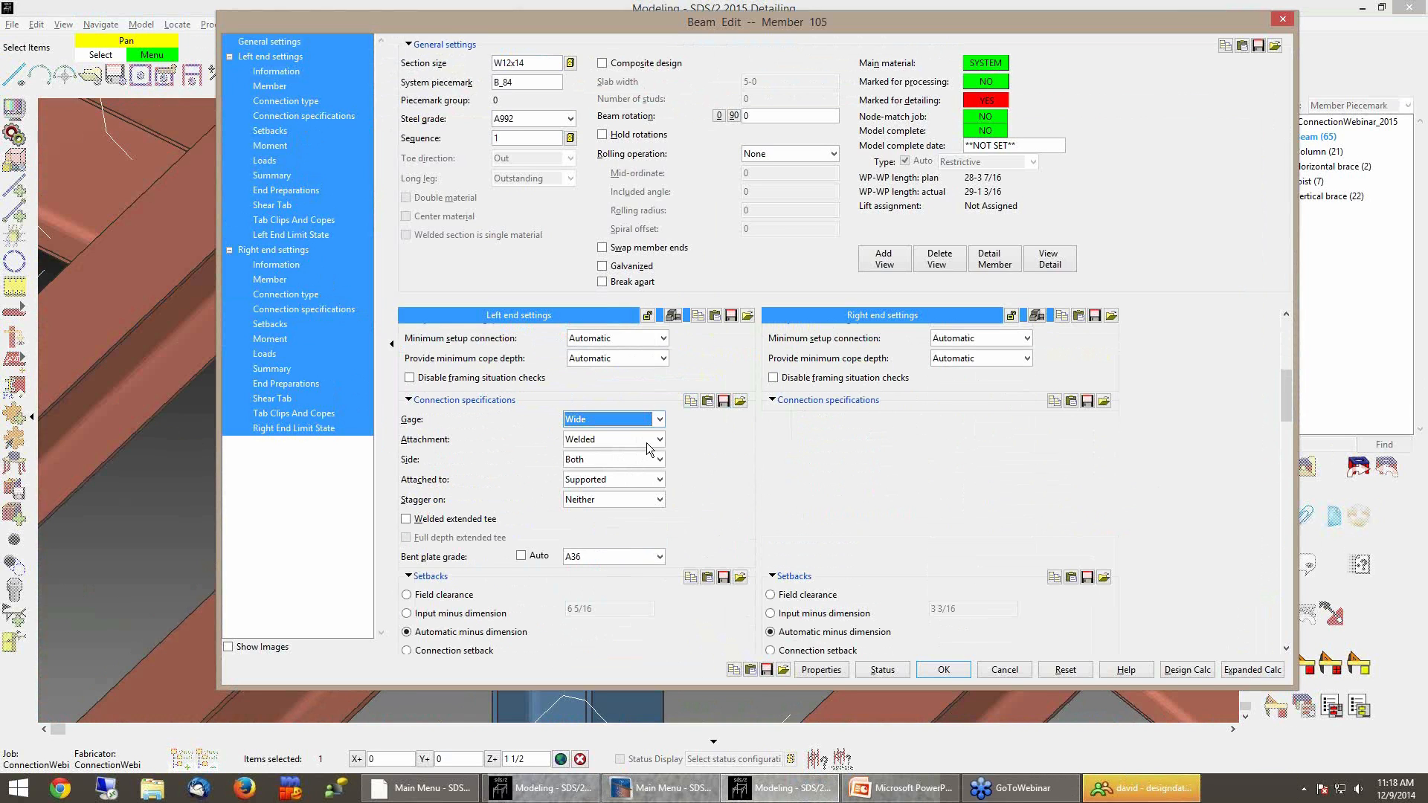
click(595, 460)
click(591, 477)
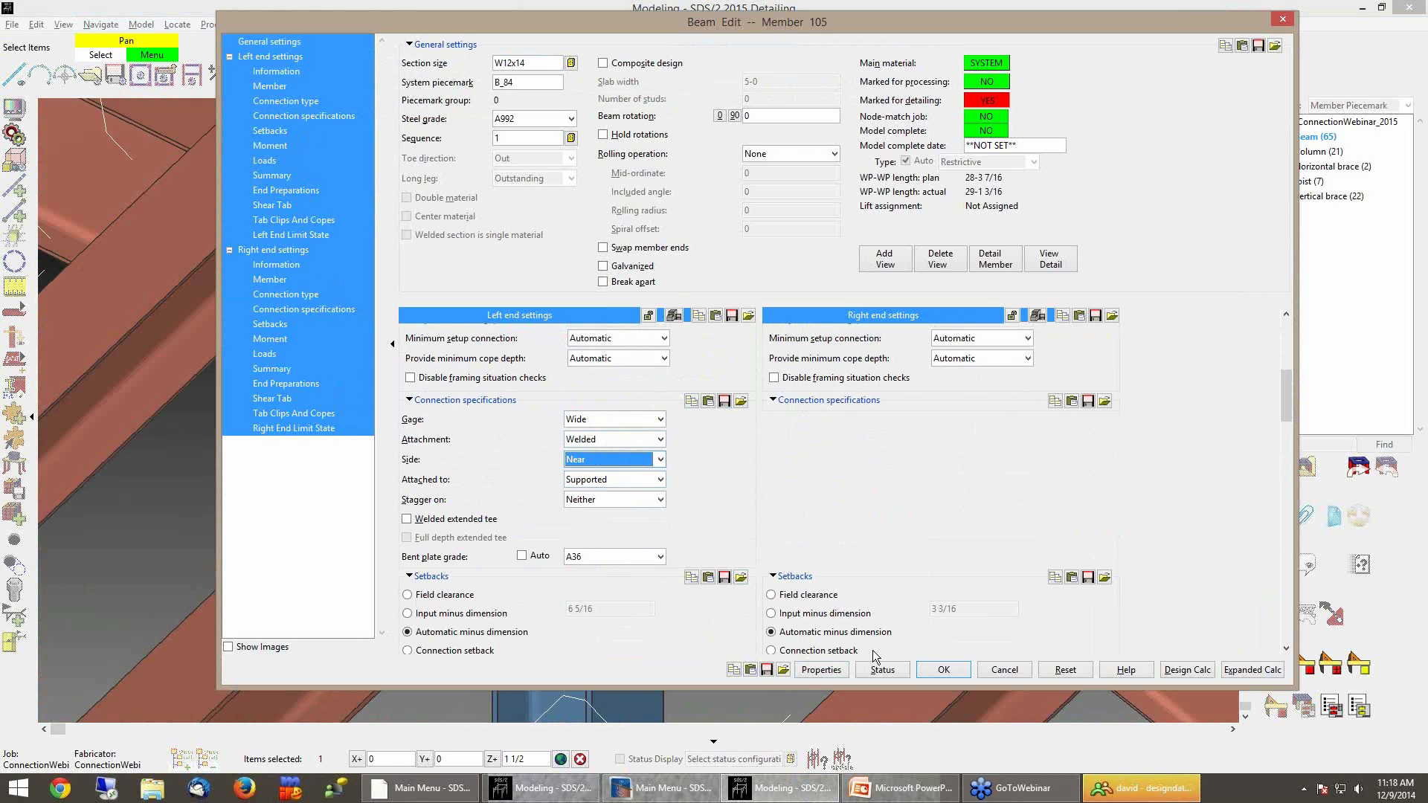
click(938, 671)
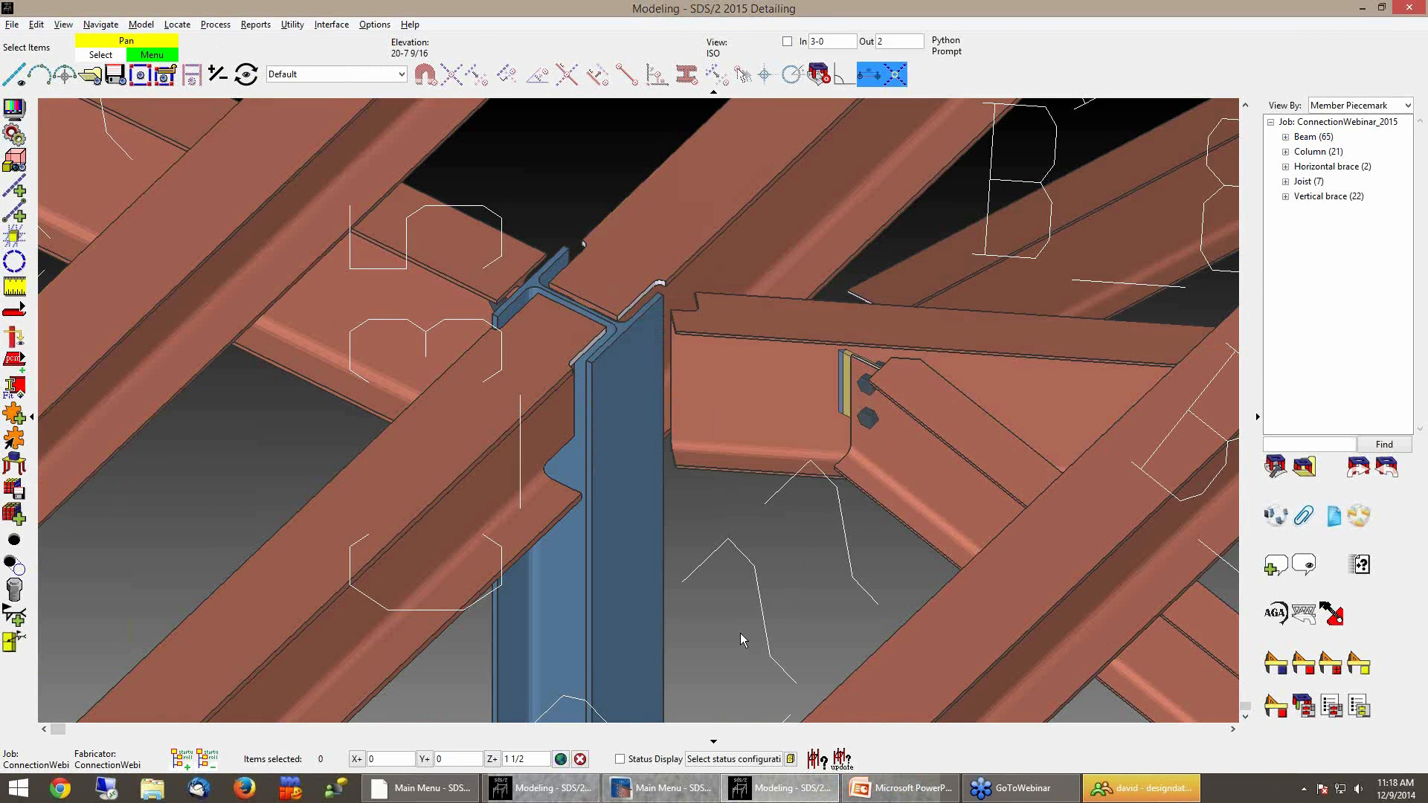
Reopen beam B_84's member edit to review the left-end connection information and close it
click(725, 494)
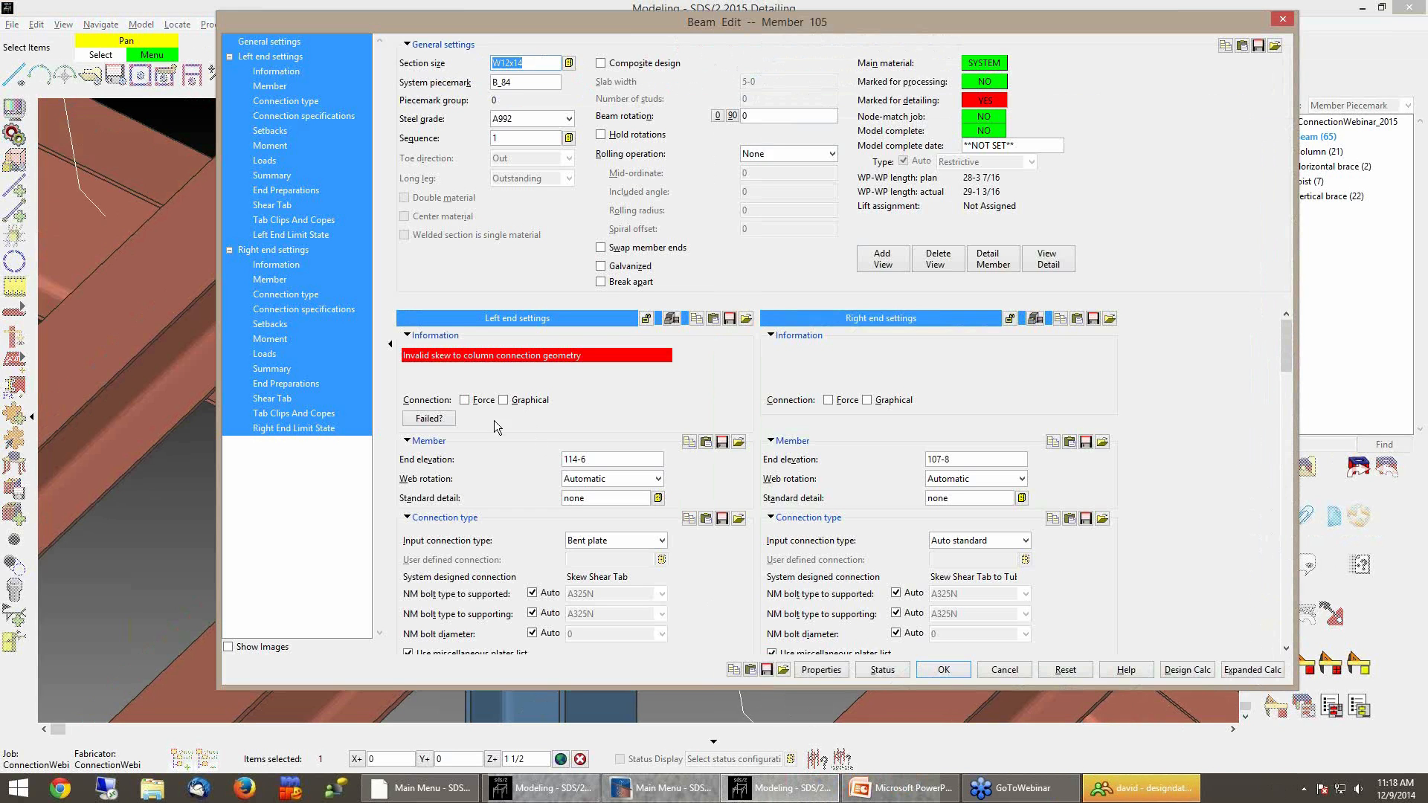
click(482, 402)
click(941, 670)
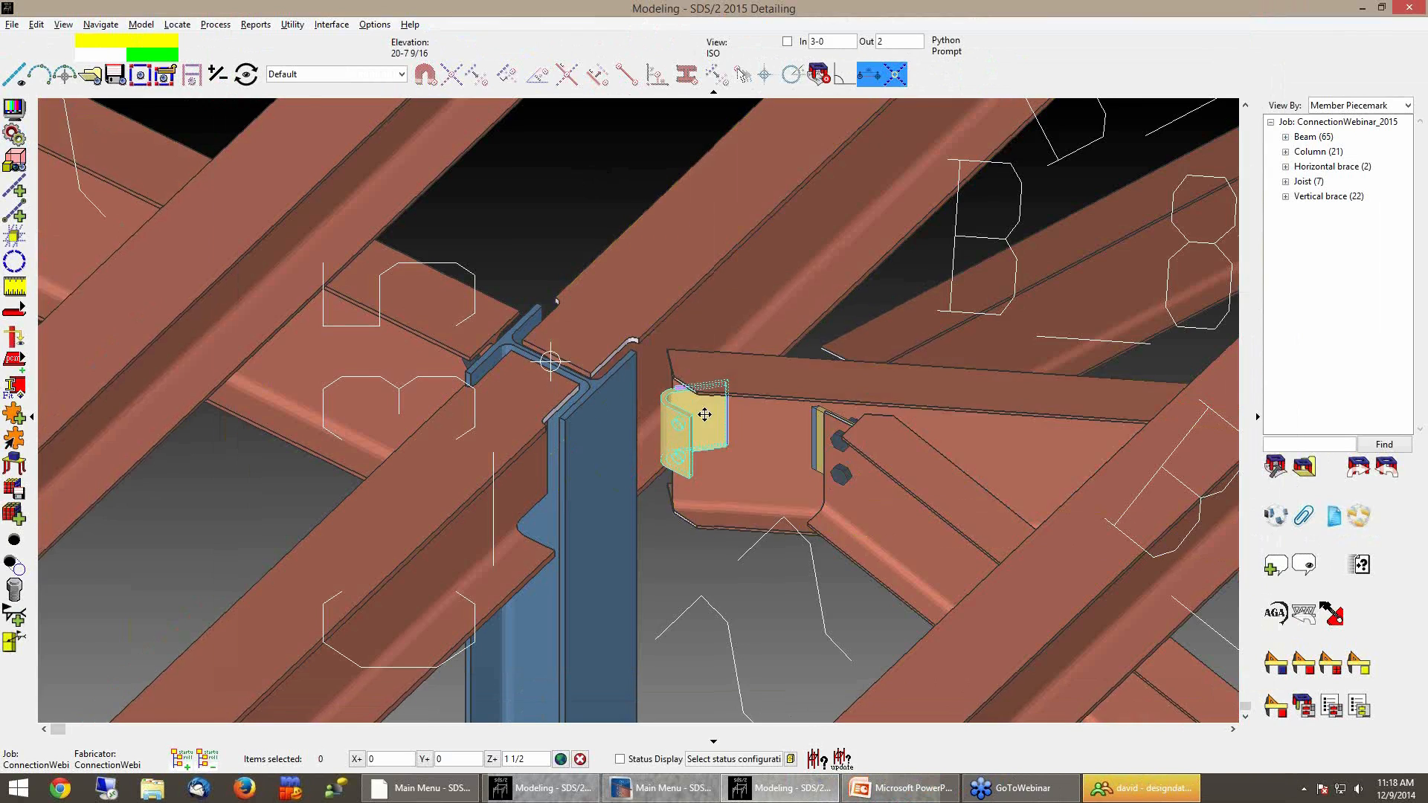
Set column C_35's rotation to 90 degrees in its member edit and apply the change
scroll(707, 413, up, 3)
shift+middle_drag(714, 424, 599, 444)
scroll(599, 444, down, 5)
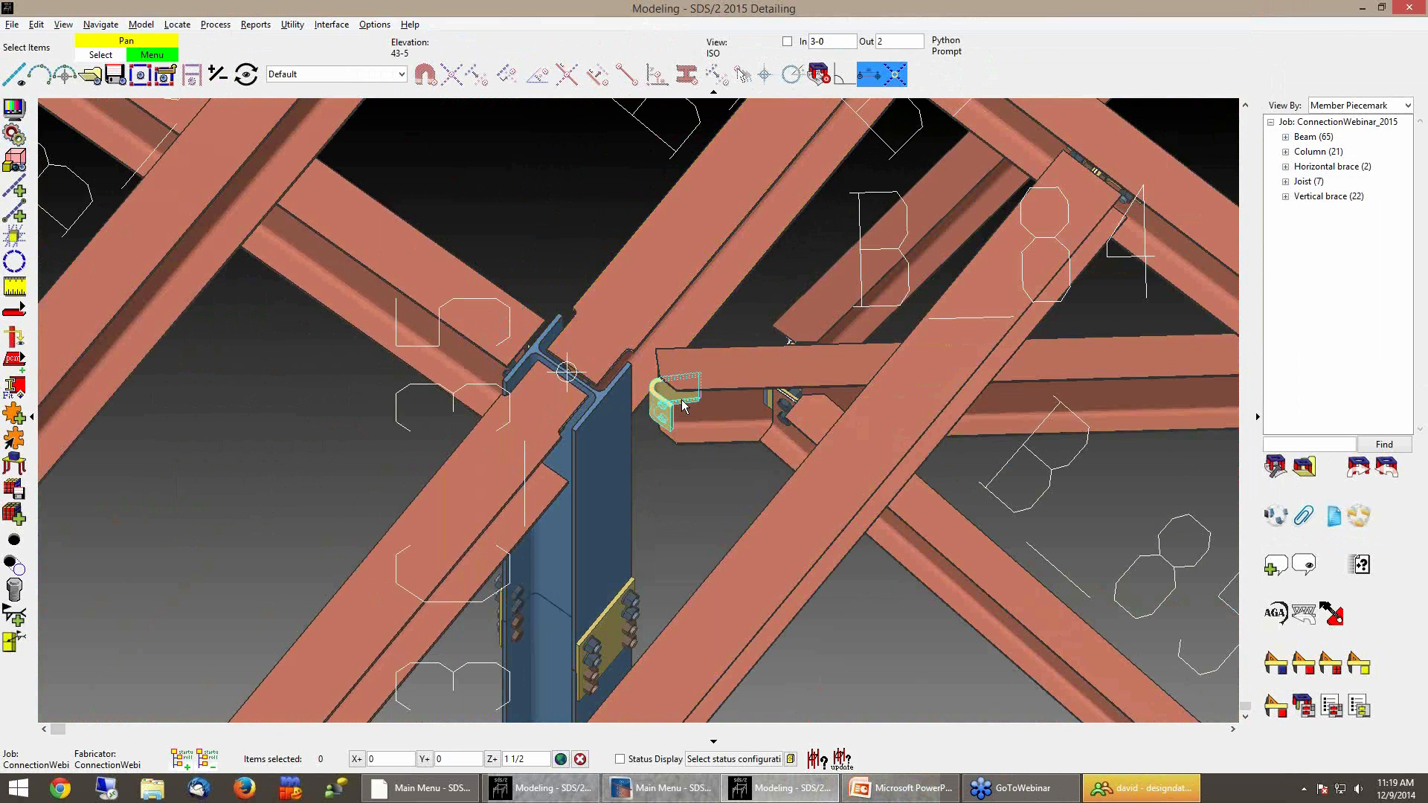
double_click(615, 506)
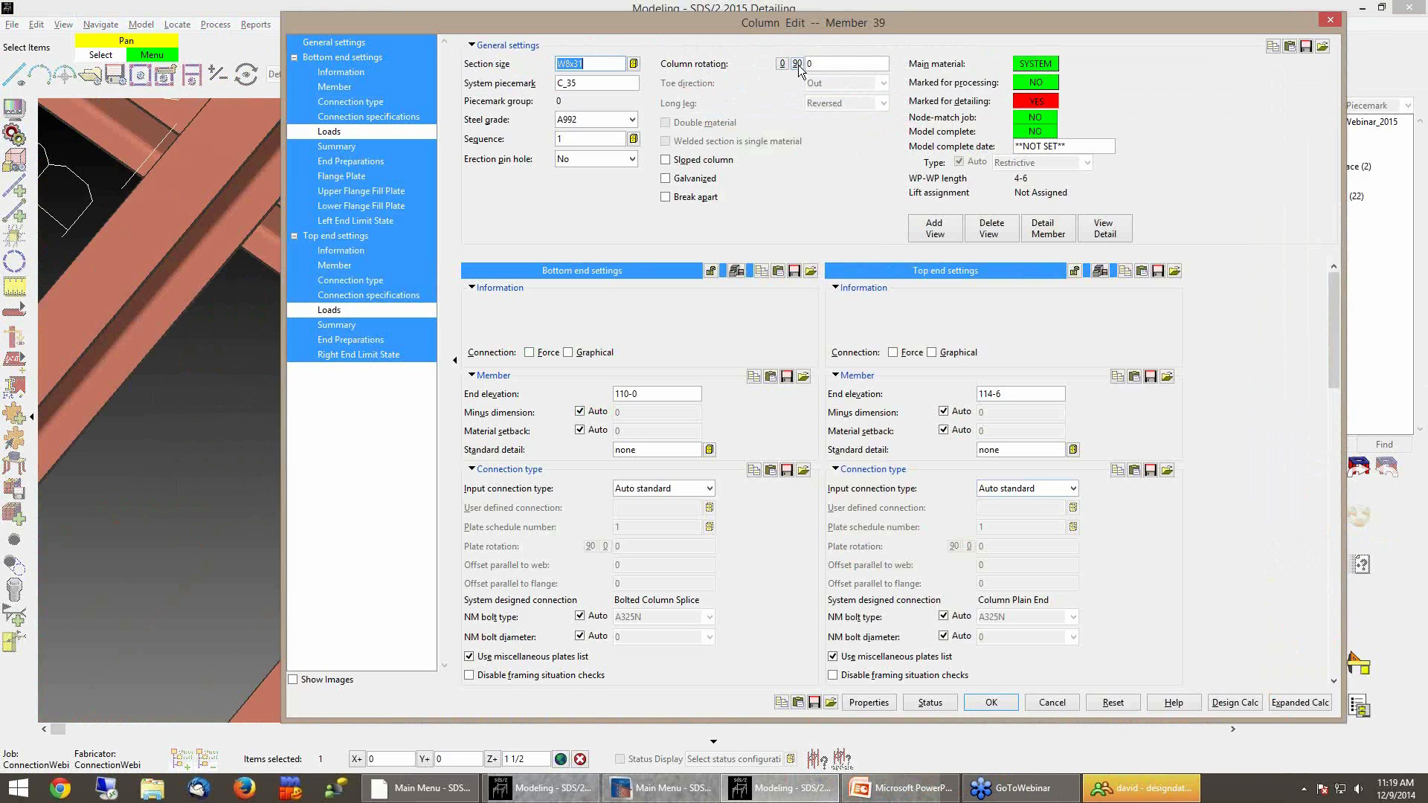
click(798, 64)
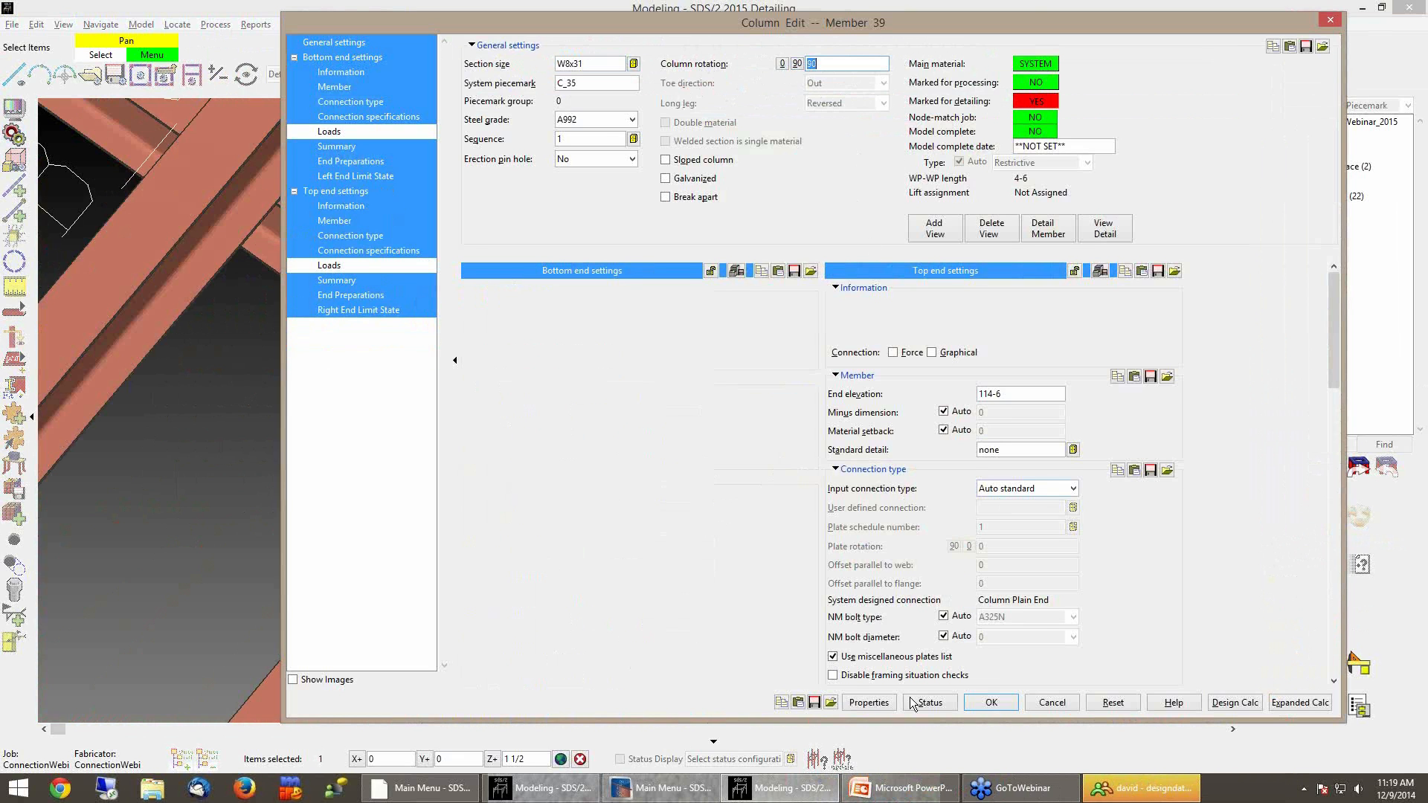
key(Return)
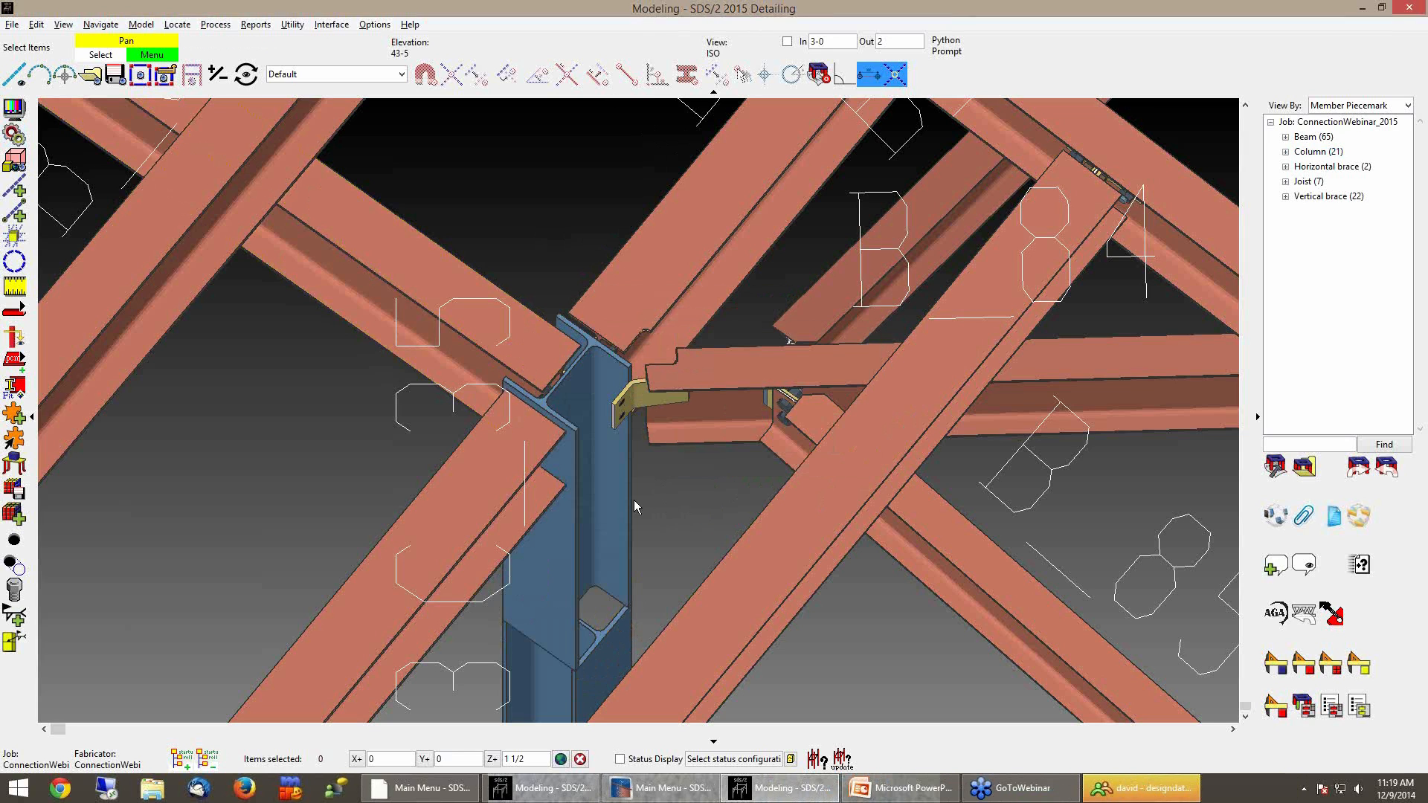
Open beam B_84's member edit and accept it unchanged to reprocess its connections
scroll(634, 399, up, 3)
scroll(634, 399, down, 3)
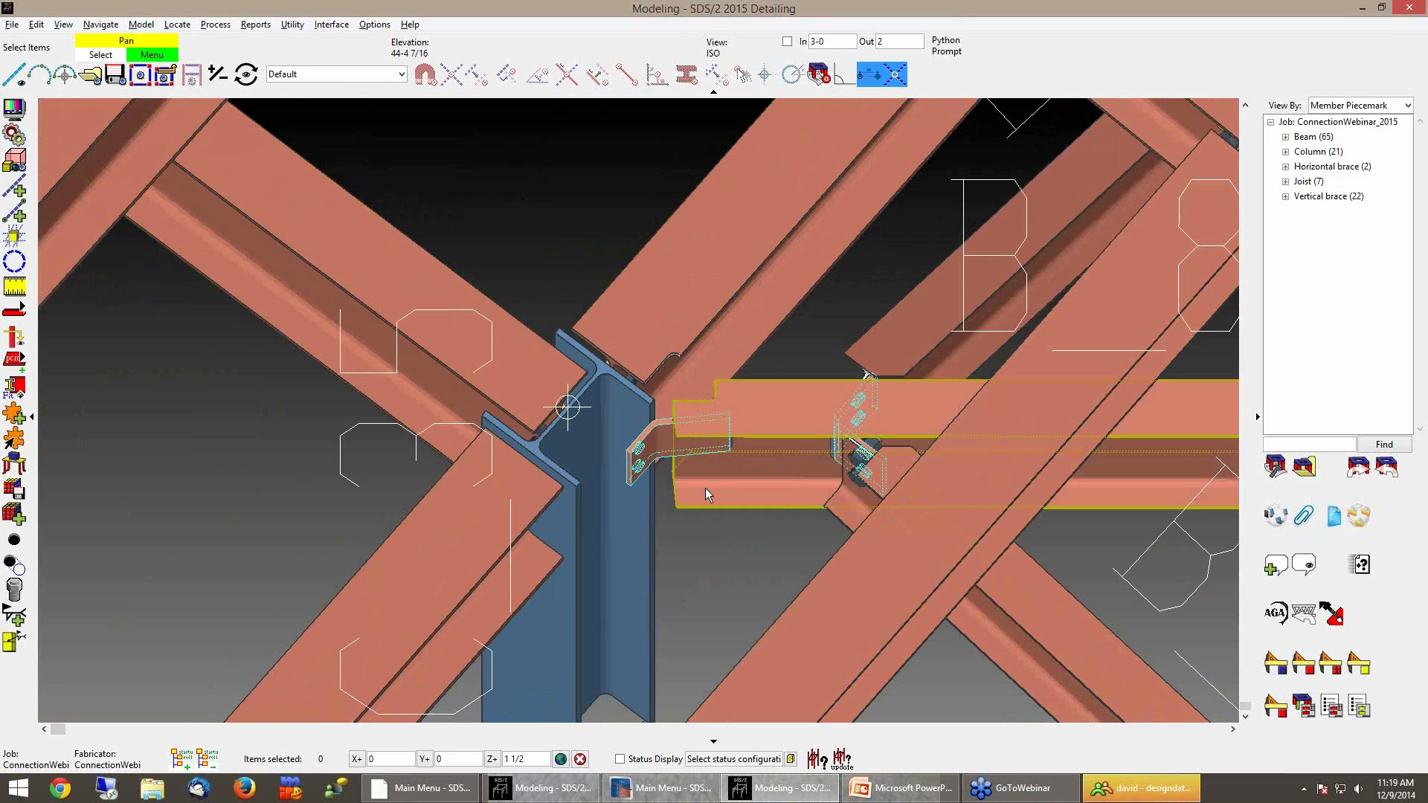
double_click(752, 540)
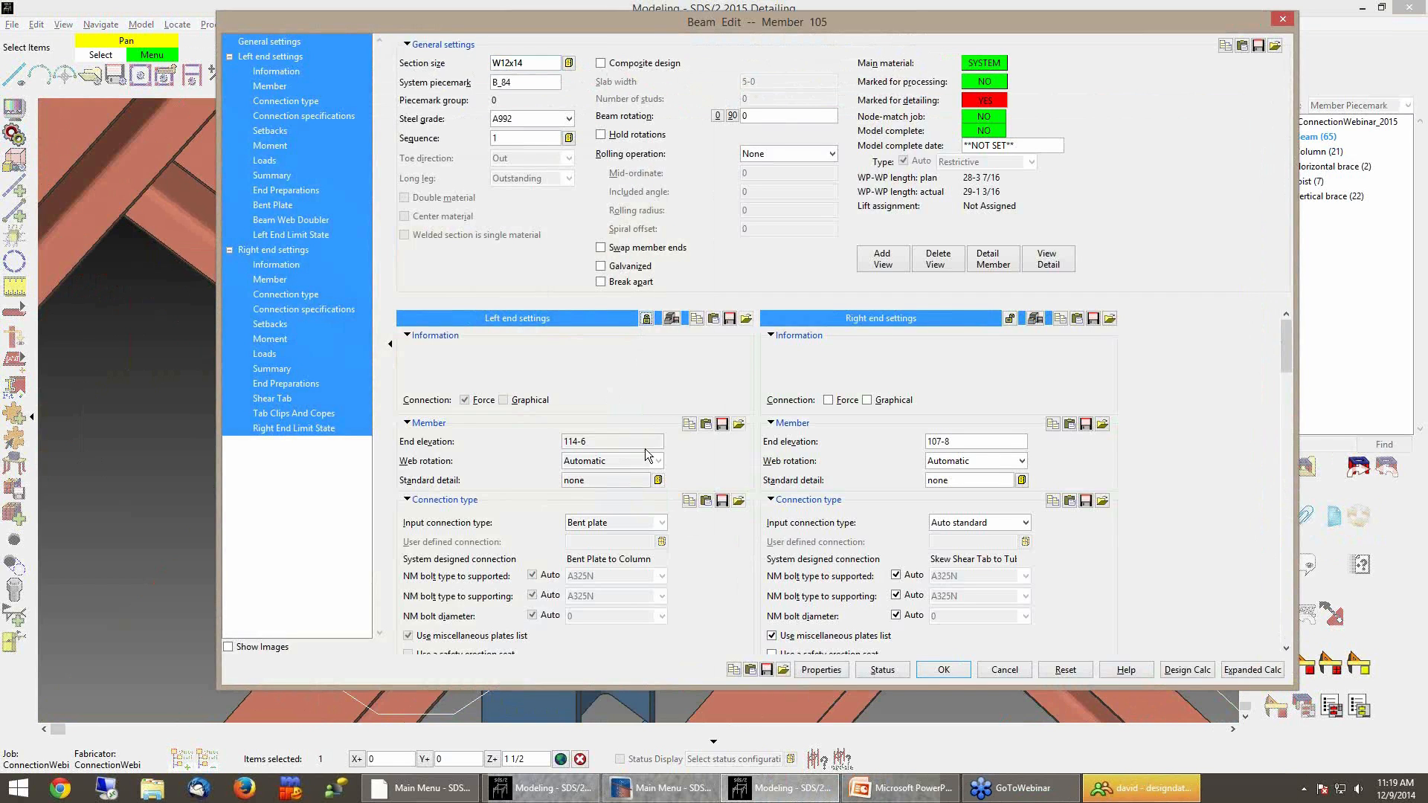
click(944, 670)
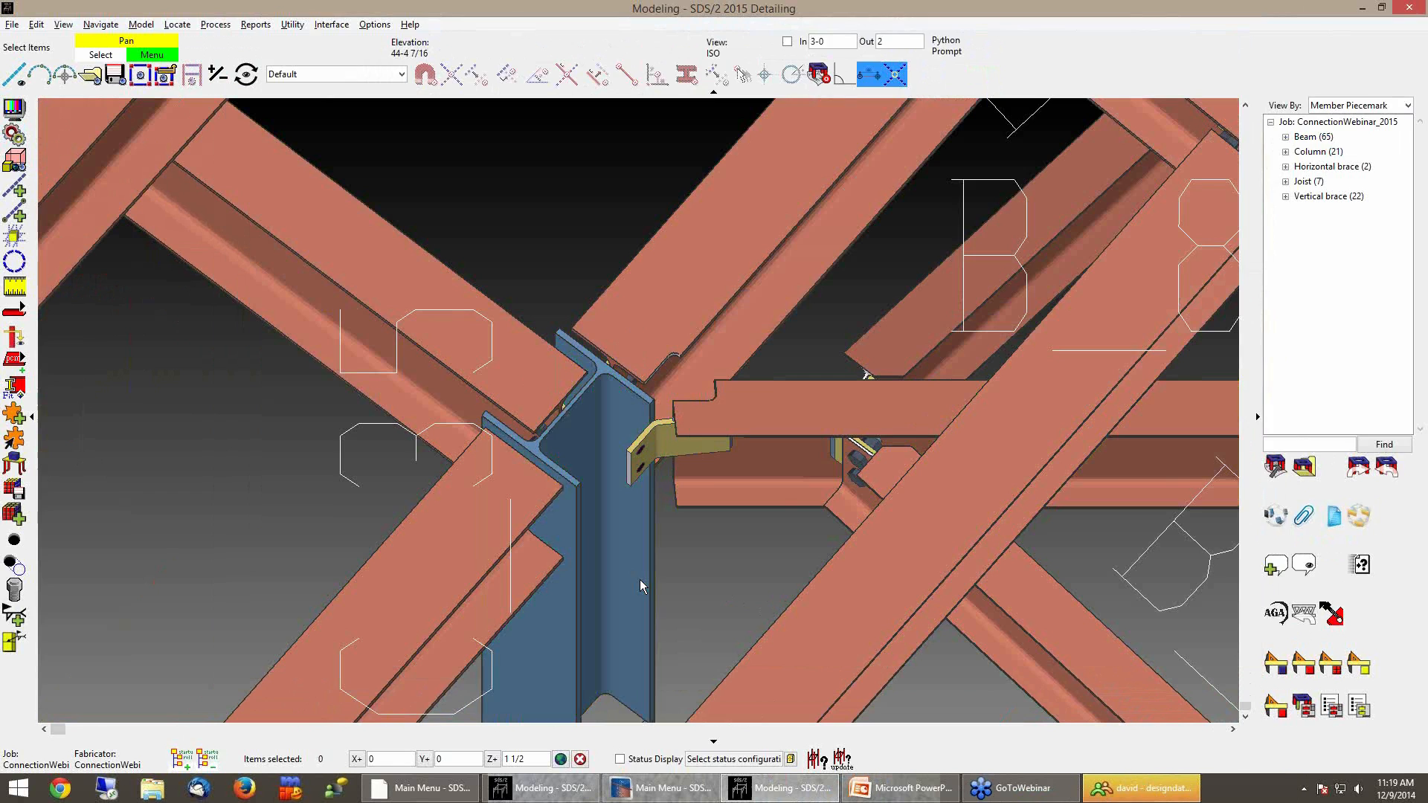
Set column C_35's rotation back to 0 degrees and apply the change
double_click(640, 578)
click(782, 64)
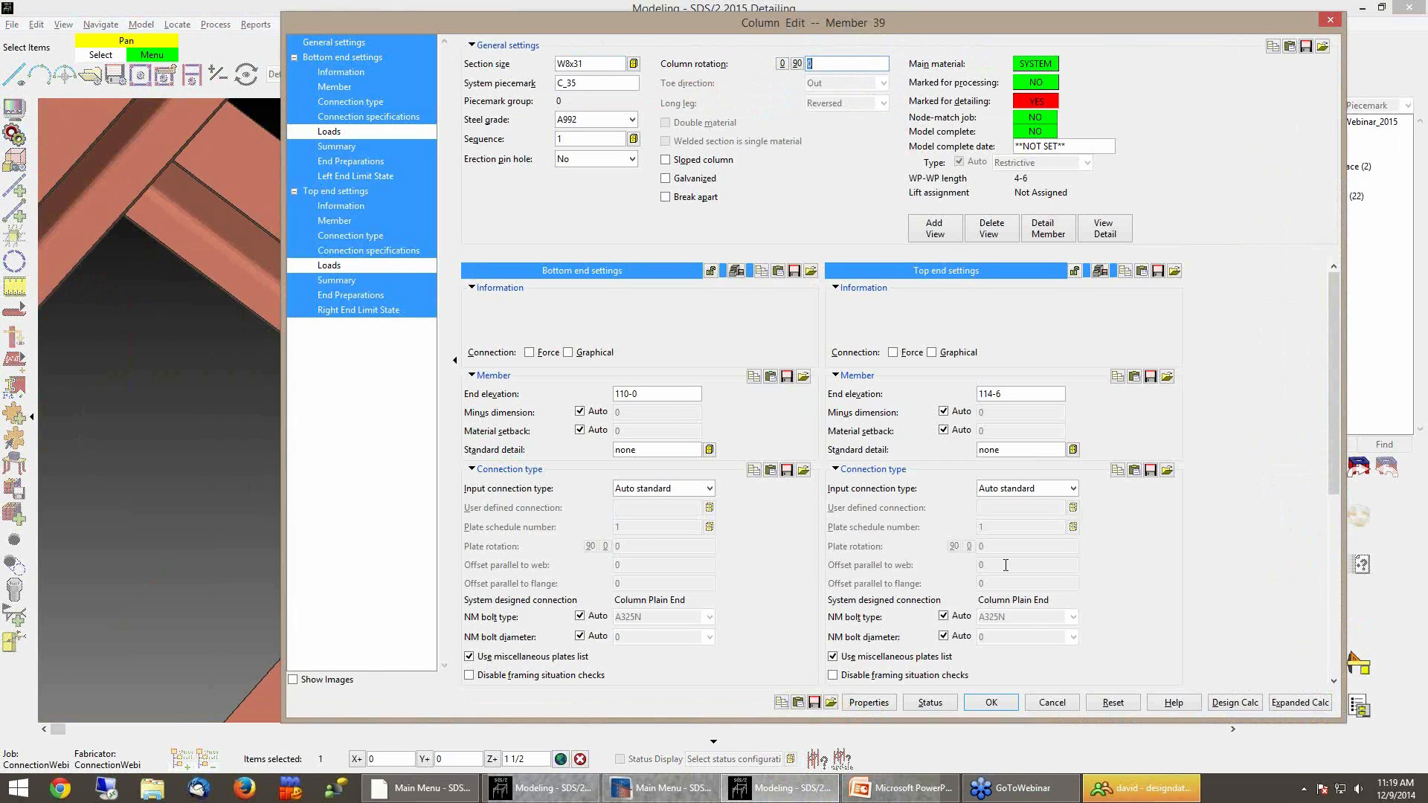
click(993, 703)
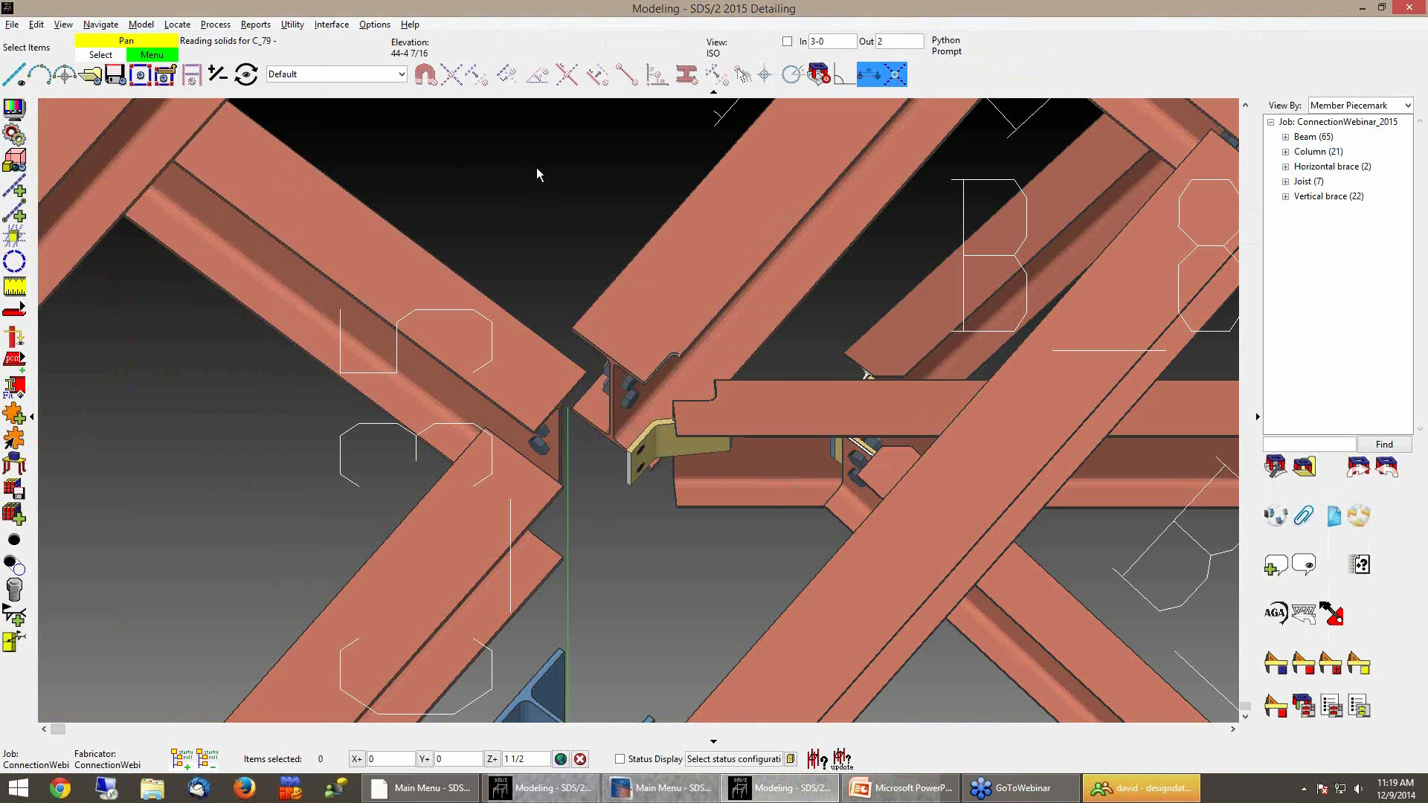
Run Design Calc on beam B_84, page through its left-end bent plate report, then close the report and edit
shift+middle_drag(565, 409, 730, 382)
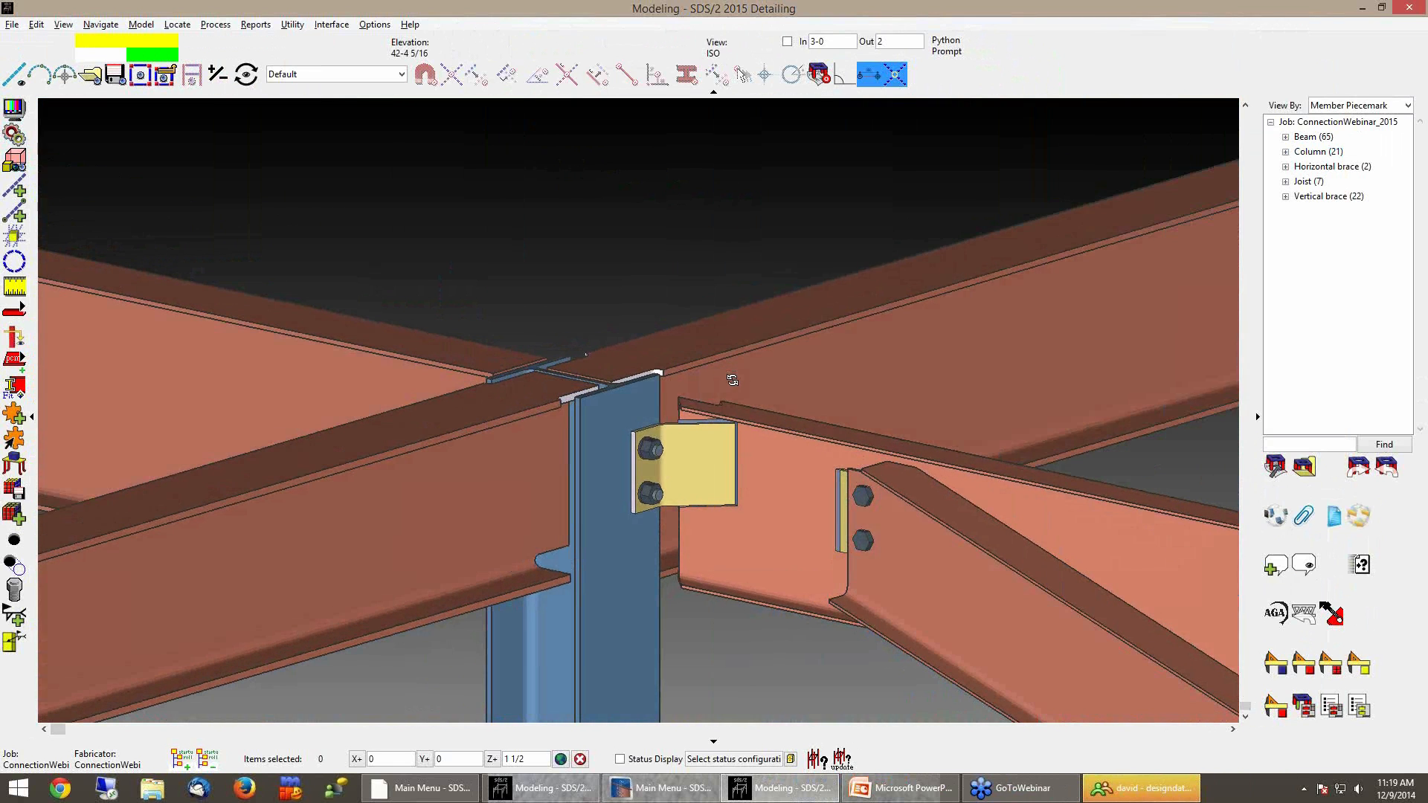
double_click(752, 543)
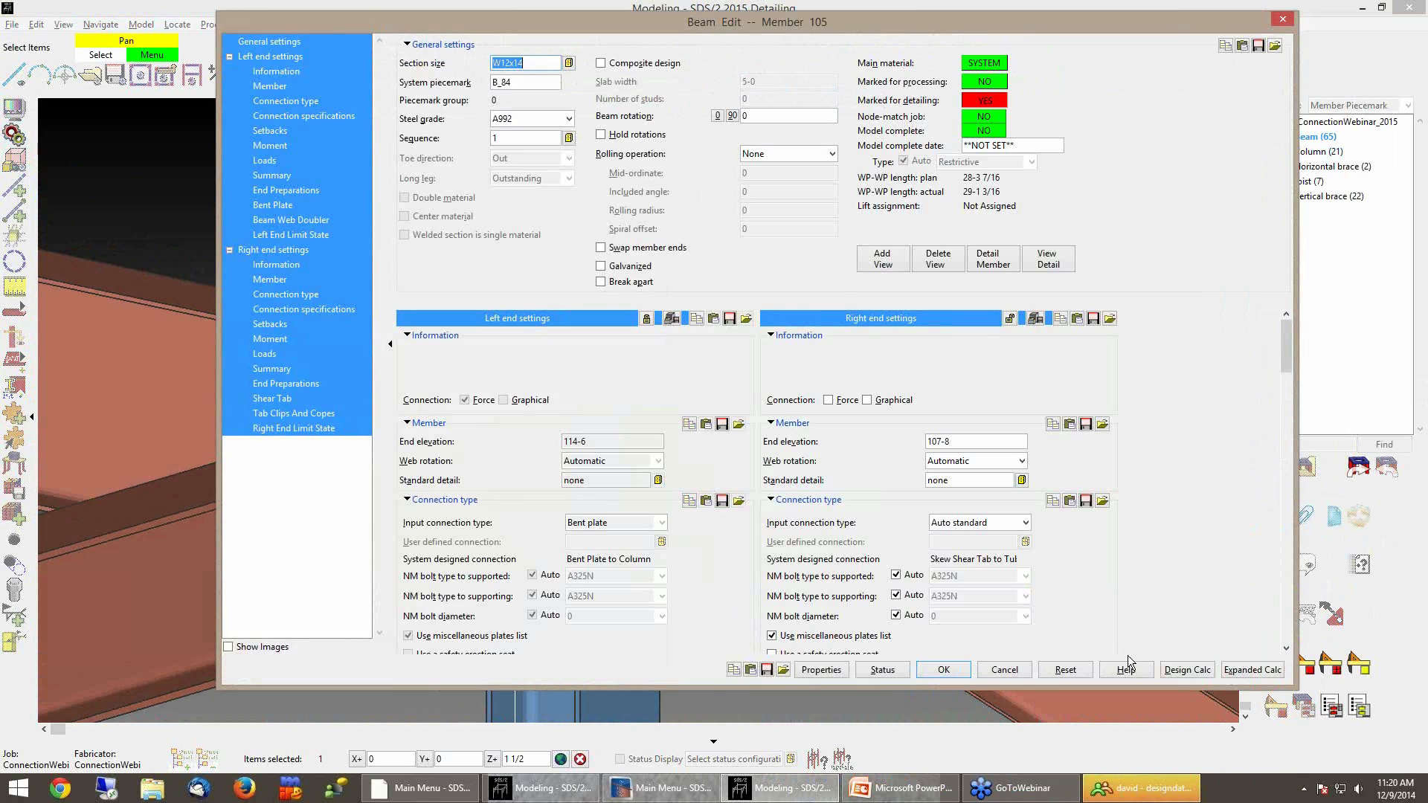
click(1187, 670)
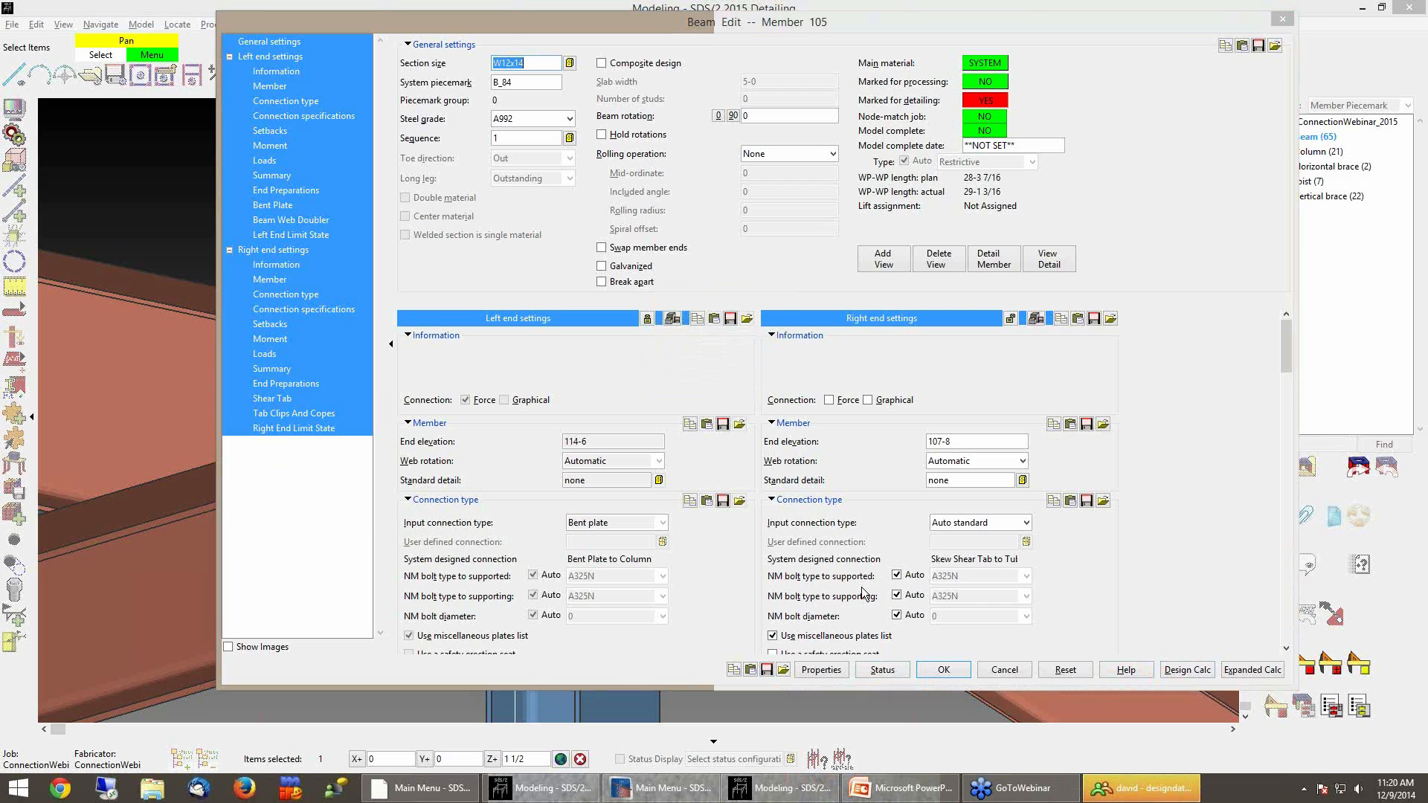
click(566, 618)
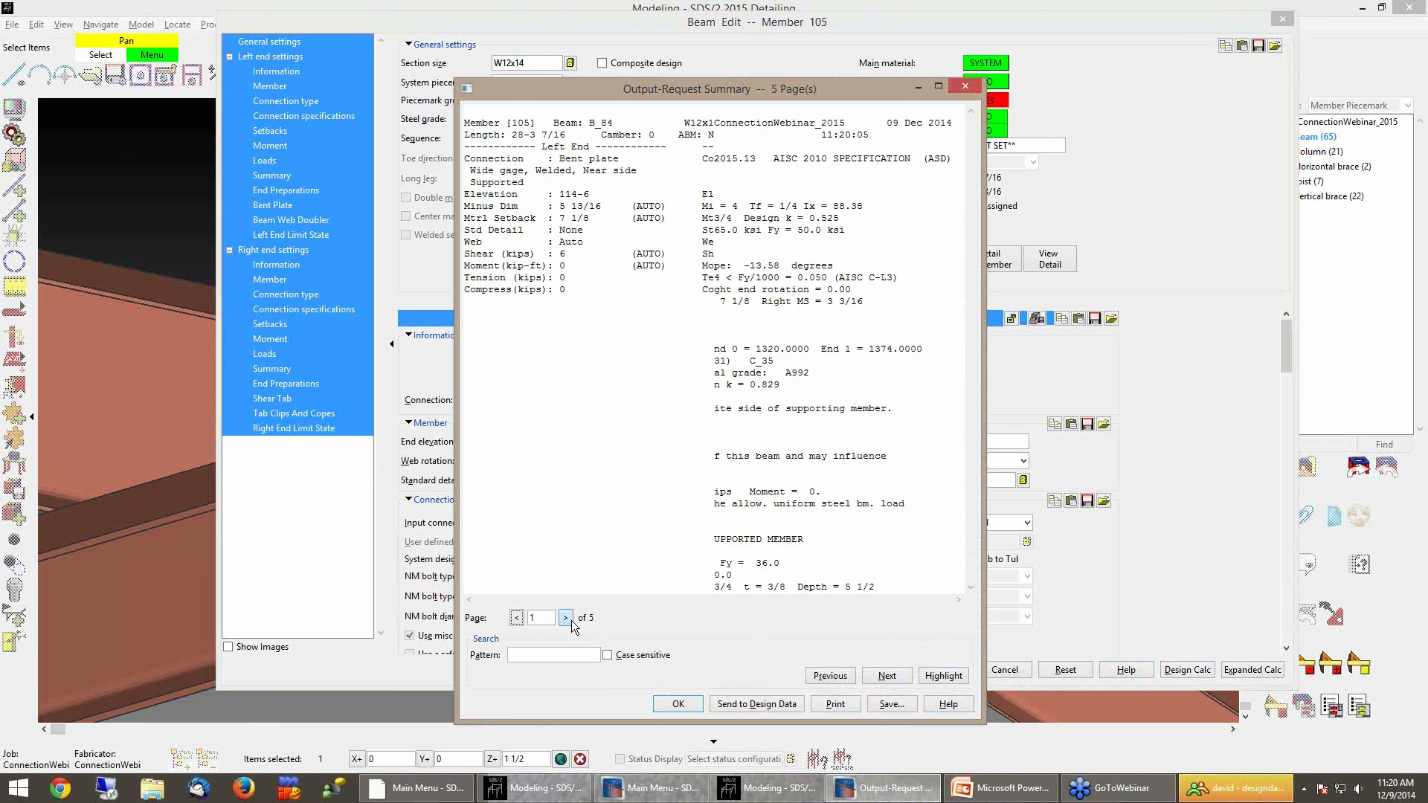
click(567, 618)
drag(535, 250, 849, 283)
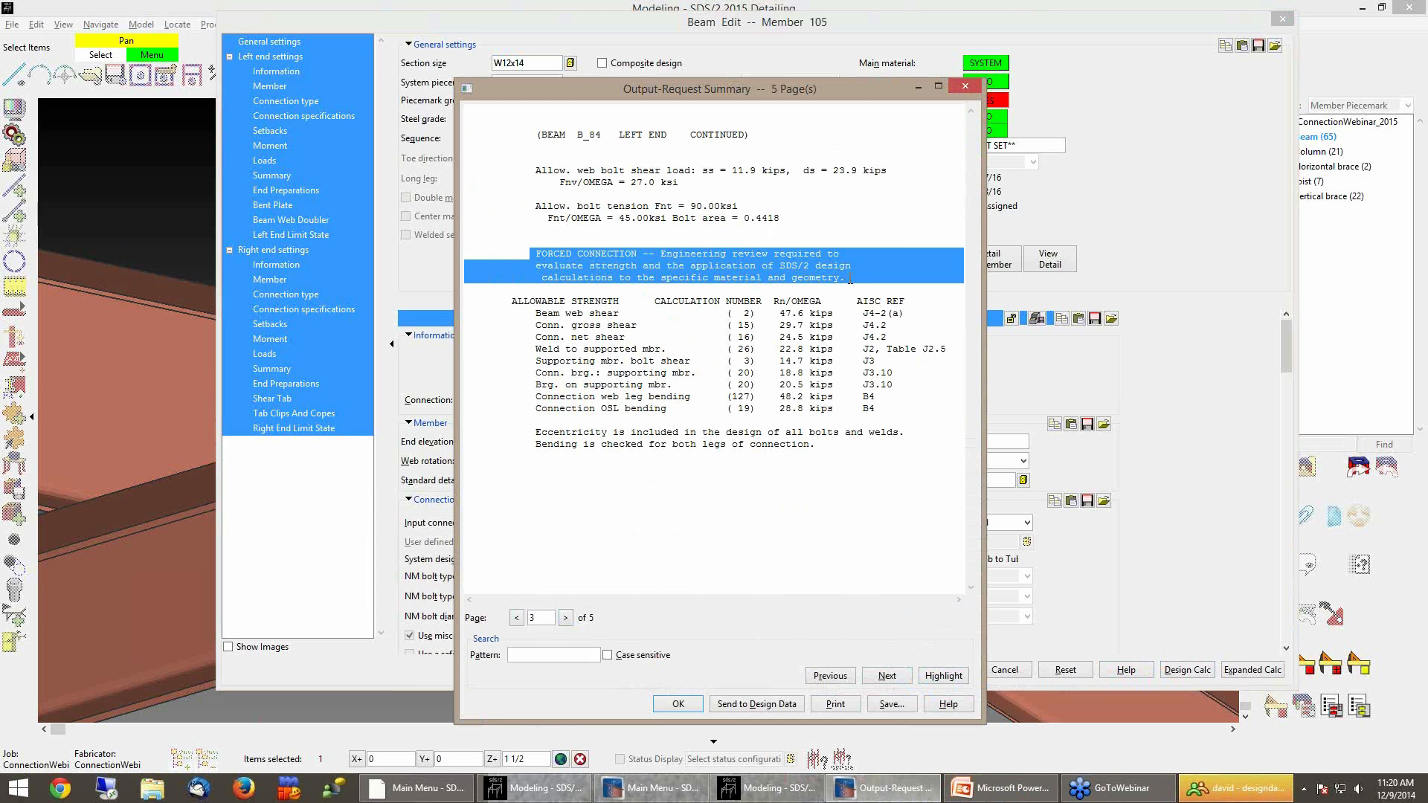
click(849, 282)
click(517, 618)
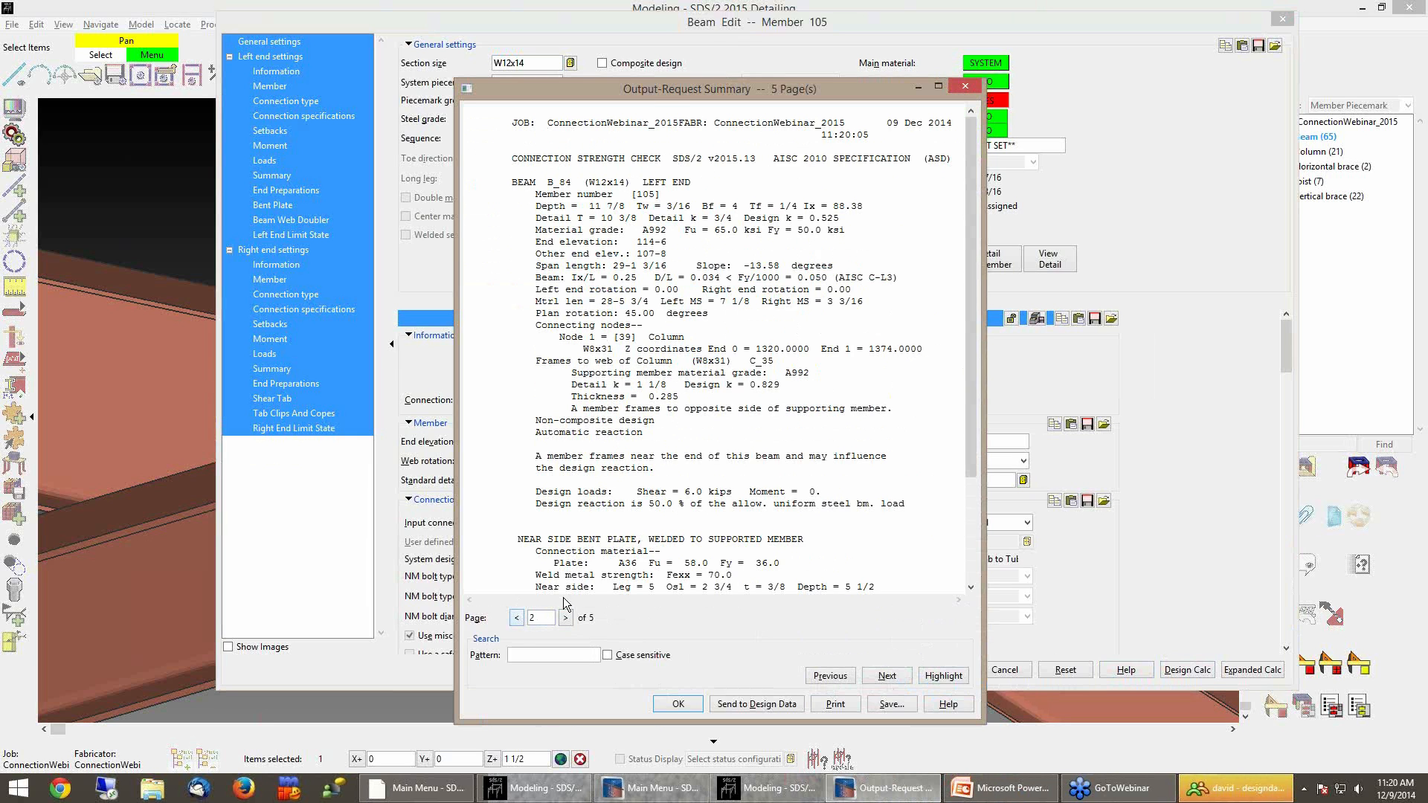
scroll(725, 521, down, 4)
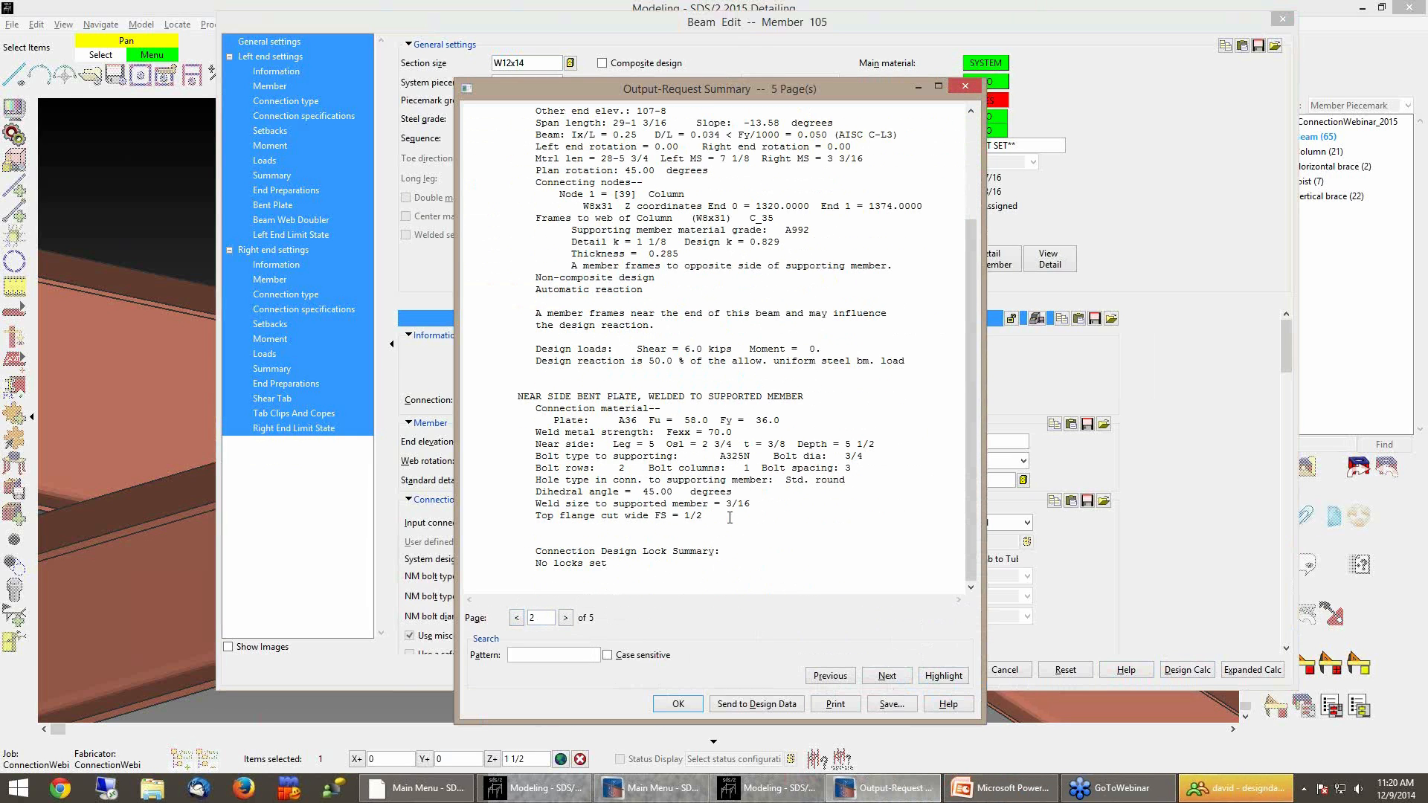
click(687, 702)
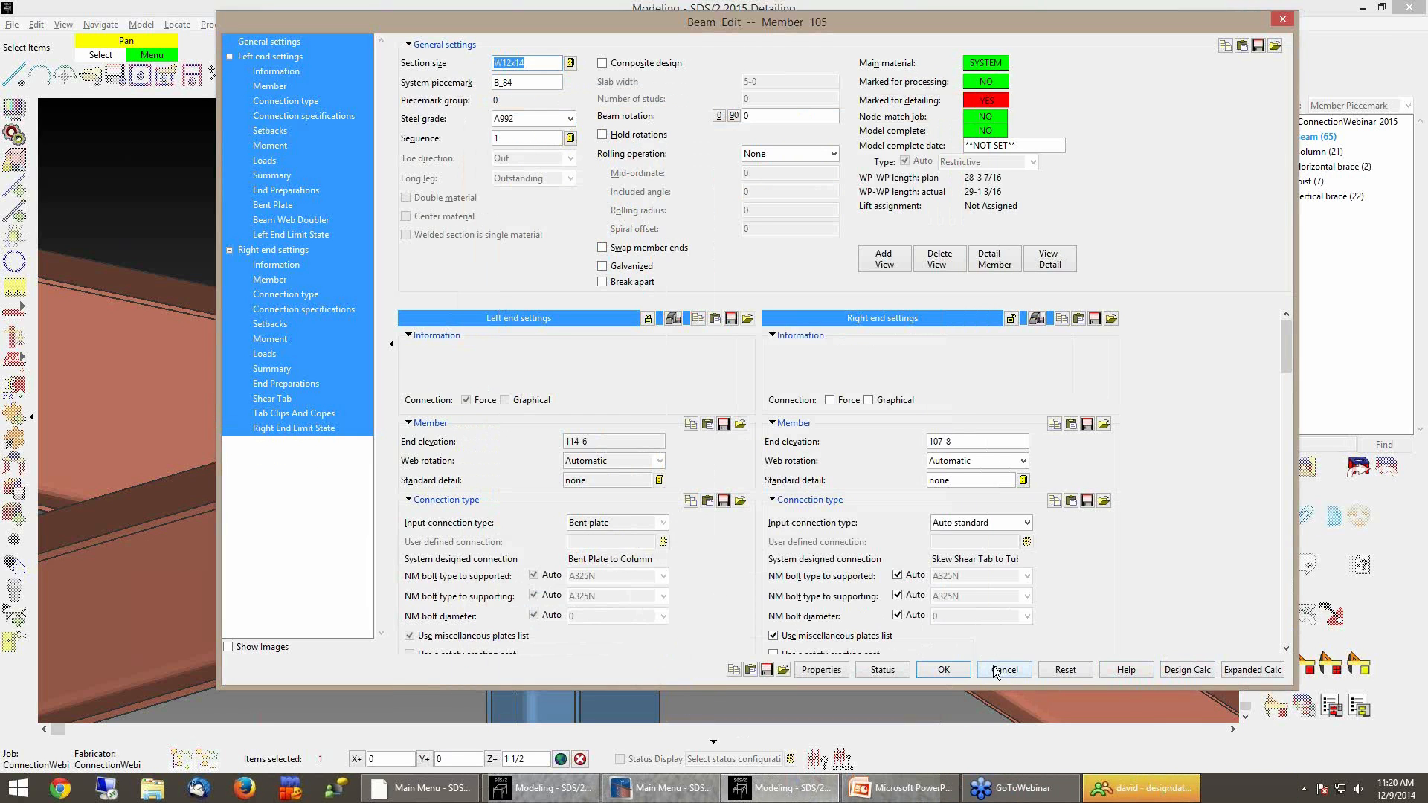
click(945, 670)
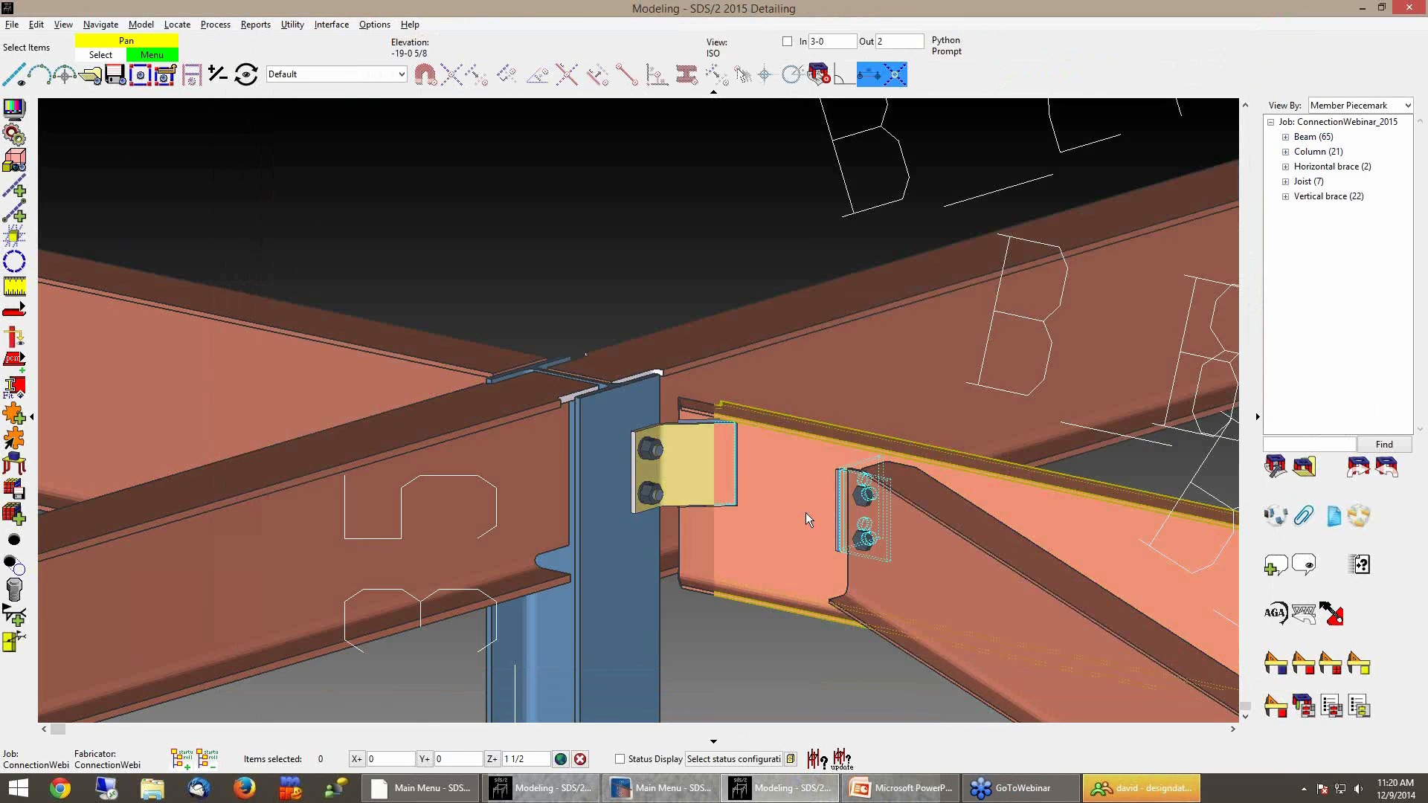
scroll(799, 512, down, 2)
shift+middle_drag(765, 509, 765, 588)
key(Home)
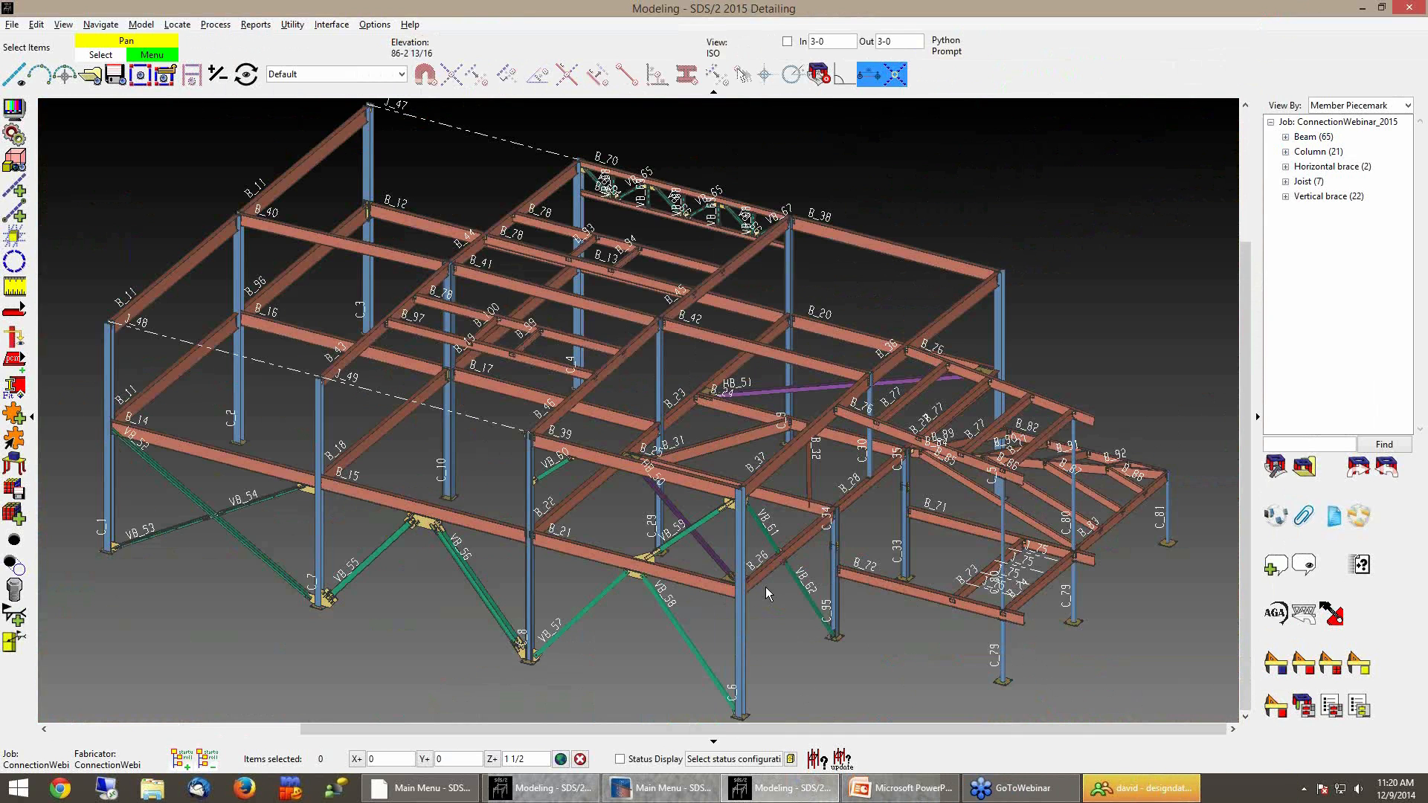